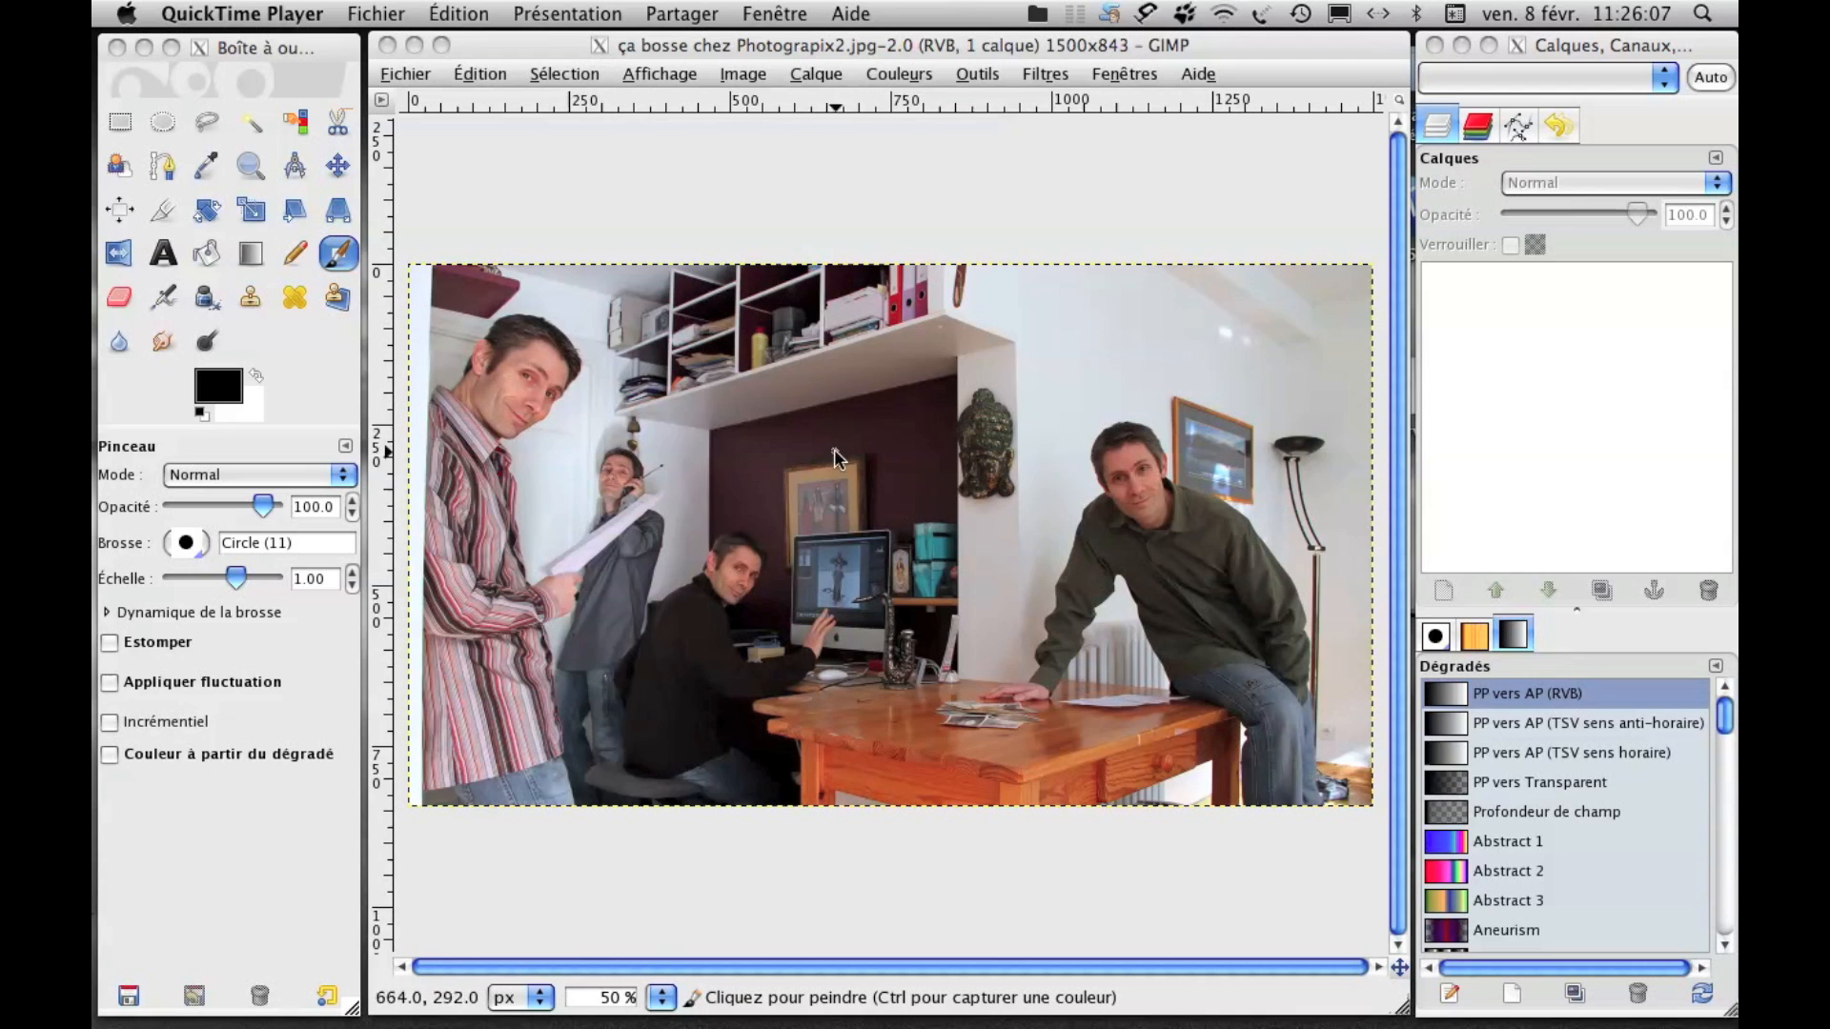
Open the image file Loïc 1.jpg.
{"action": "left_click", "coordinate": [424, 87]}
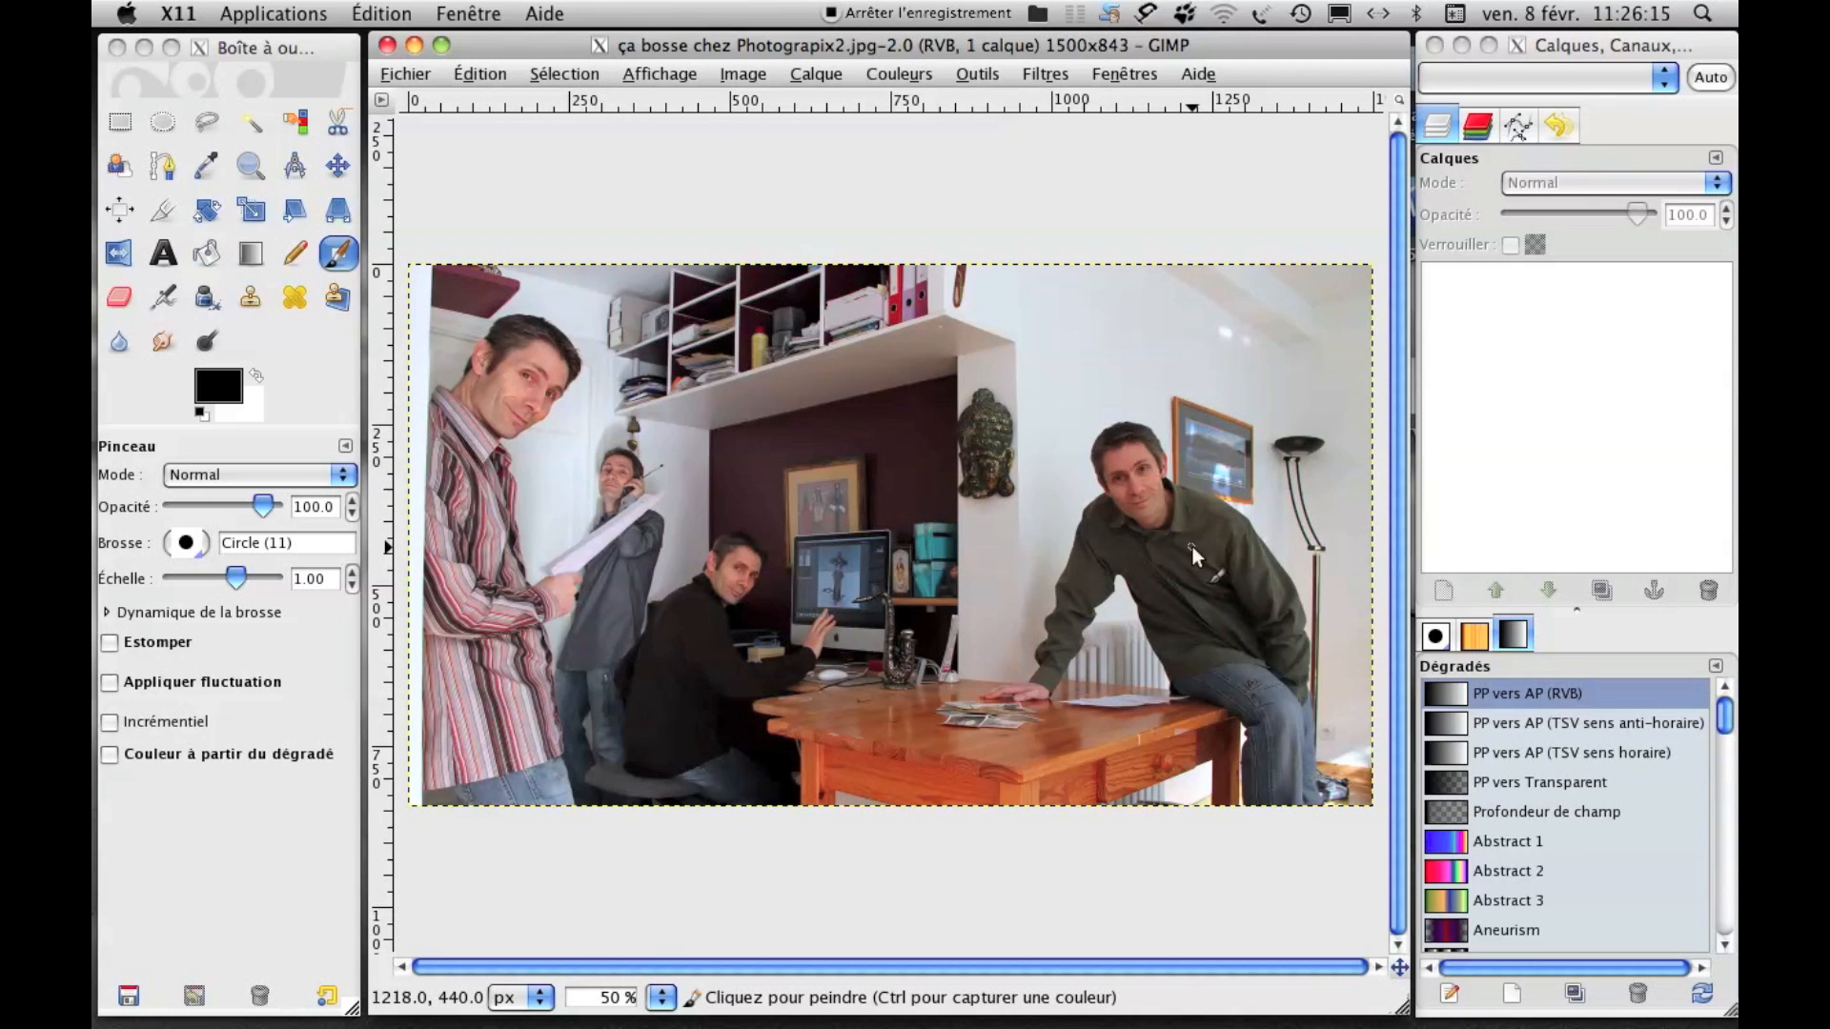
{"action": "left_click", "coordinate": [405, 74]}
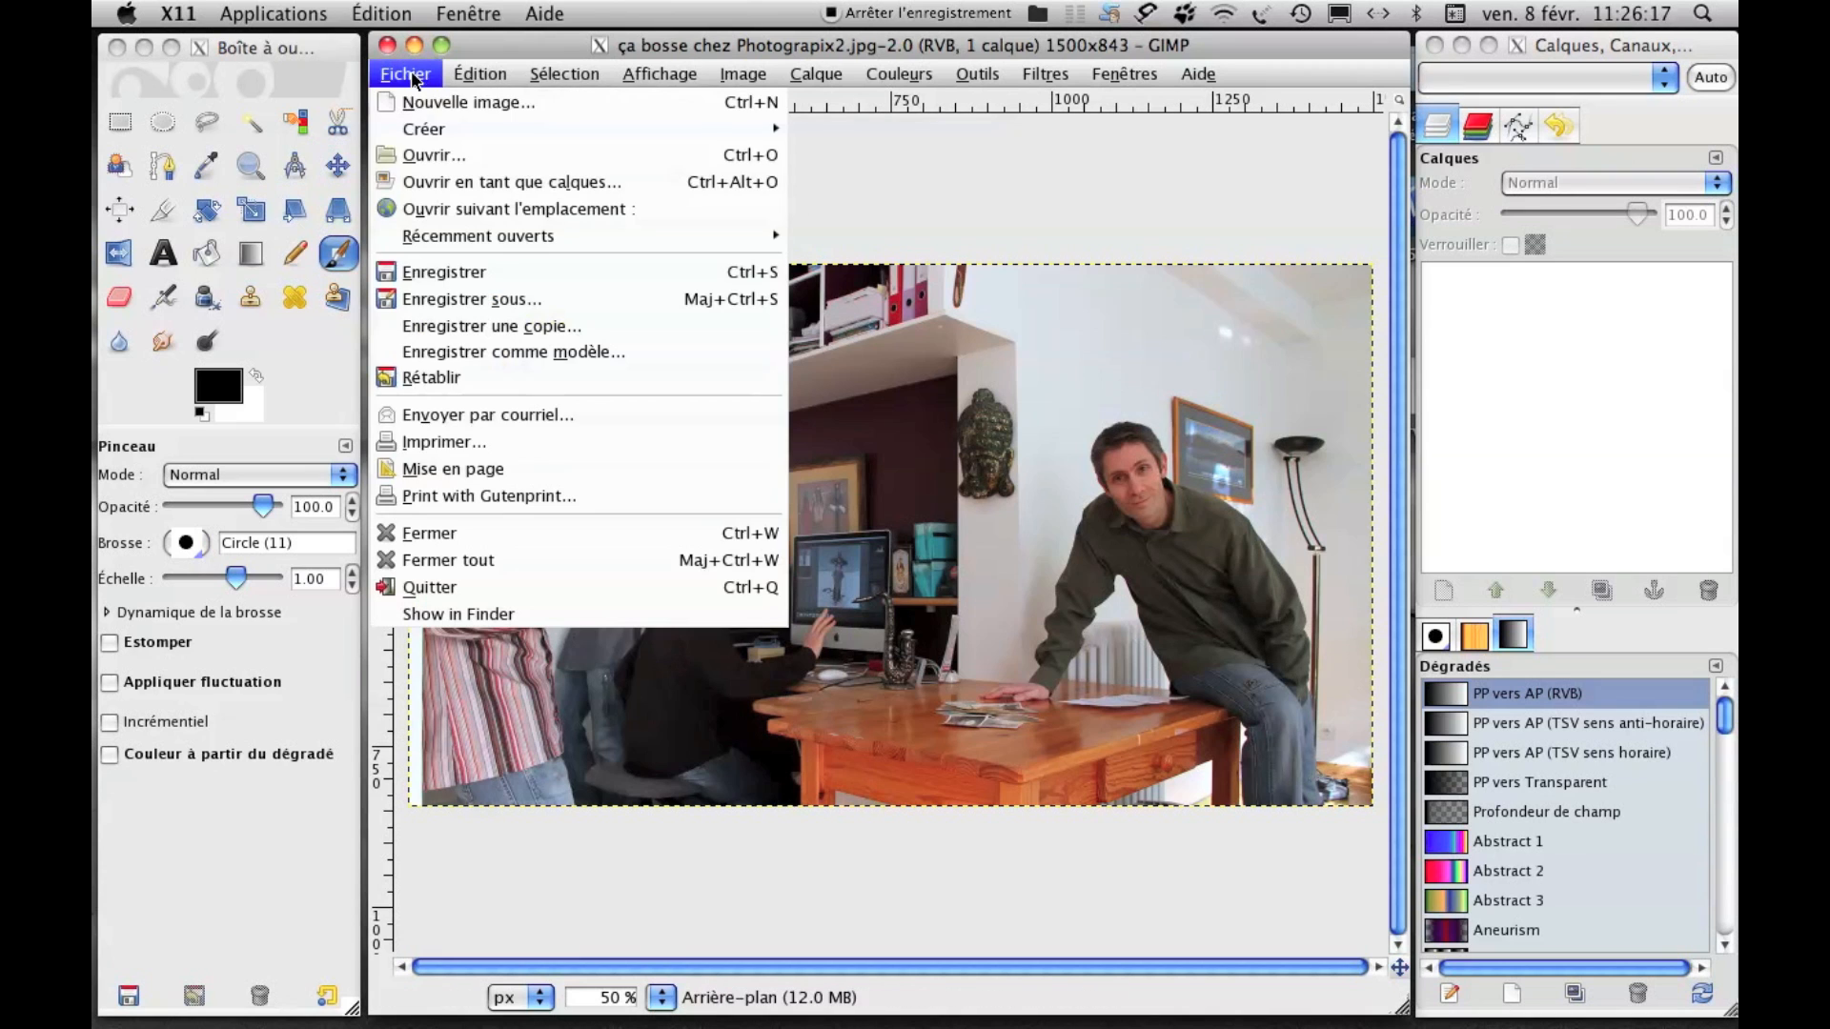
{"action": "left_click", "coordinate": [441, 154]}
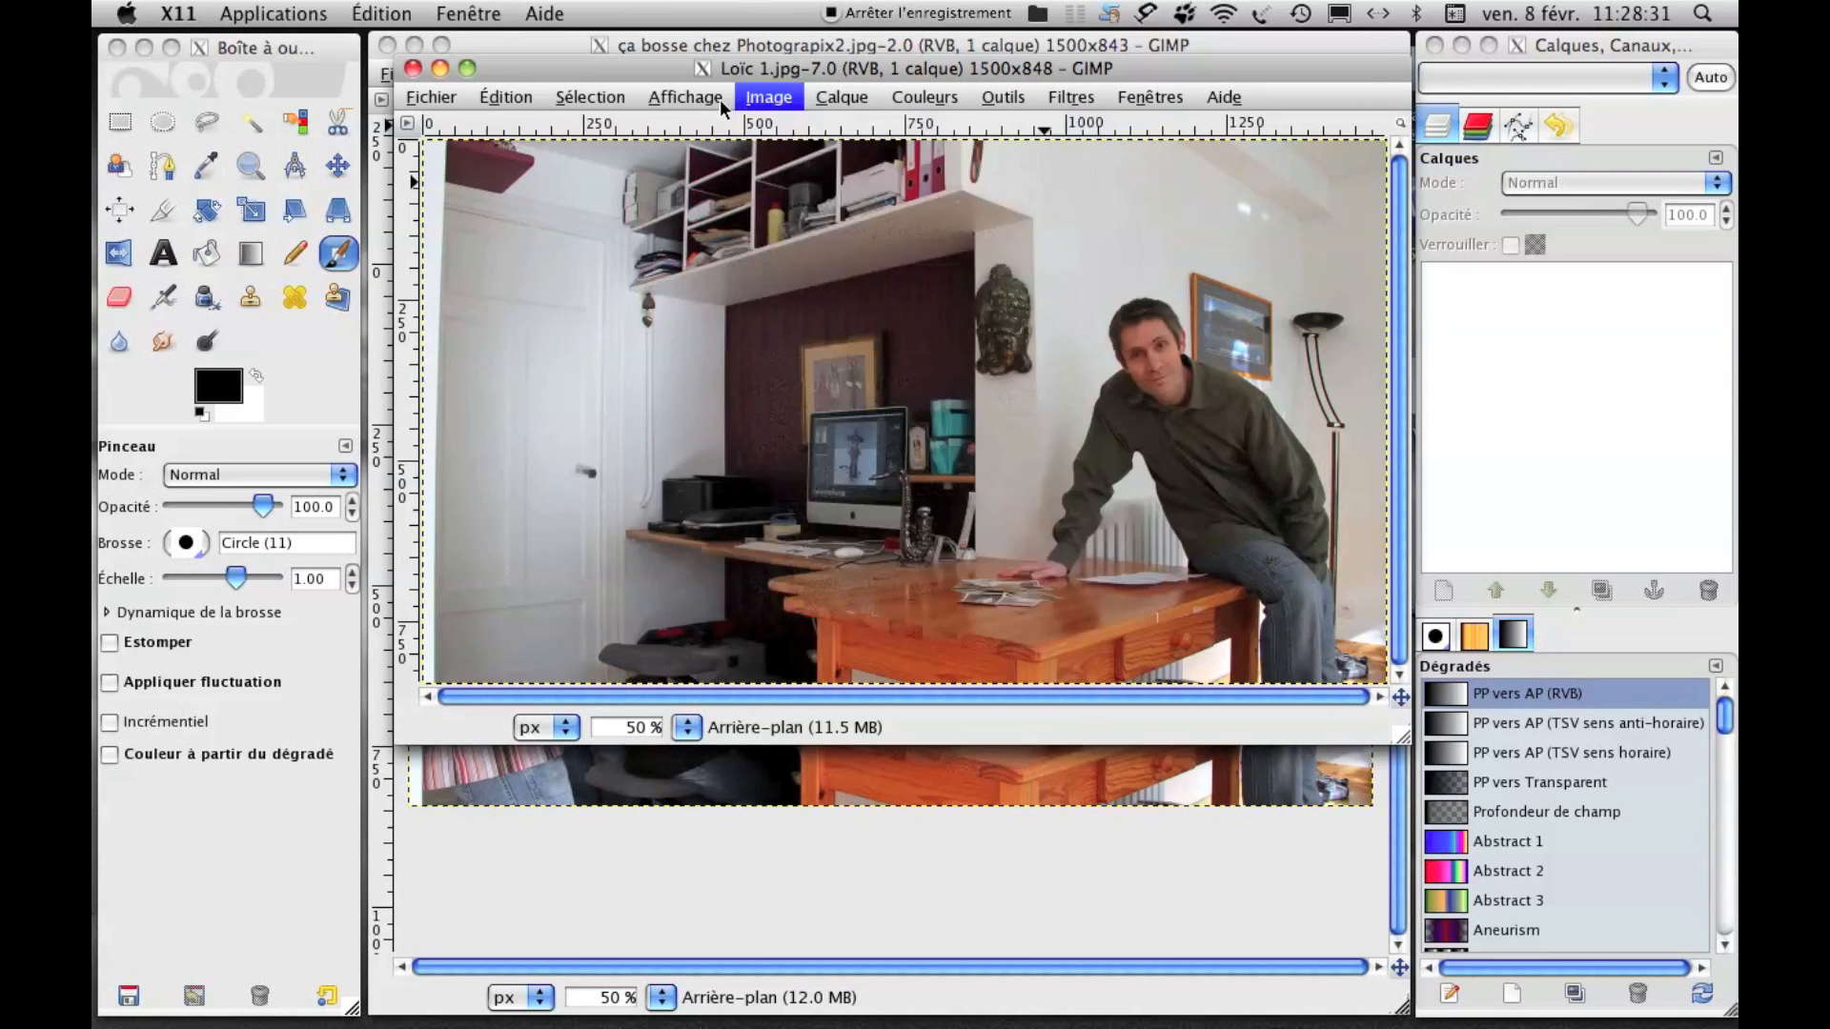
Close the image ça bosse chez Photograpix2.jpg and enlarge the Loïc 1.jpg window to fill the space between toolbox and layers dock.
{"action": "left_click", "coordinate": [718, 99]}
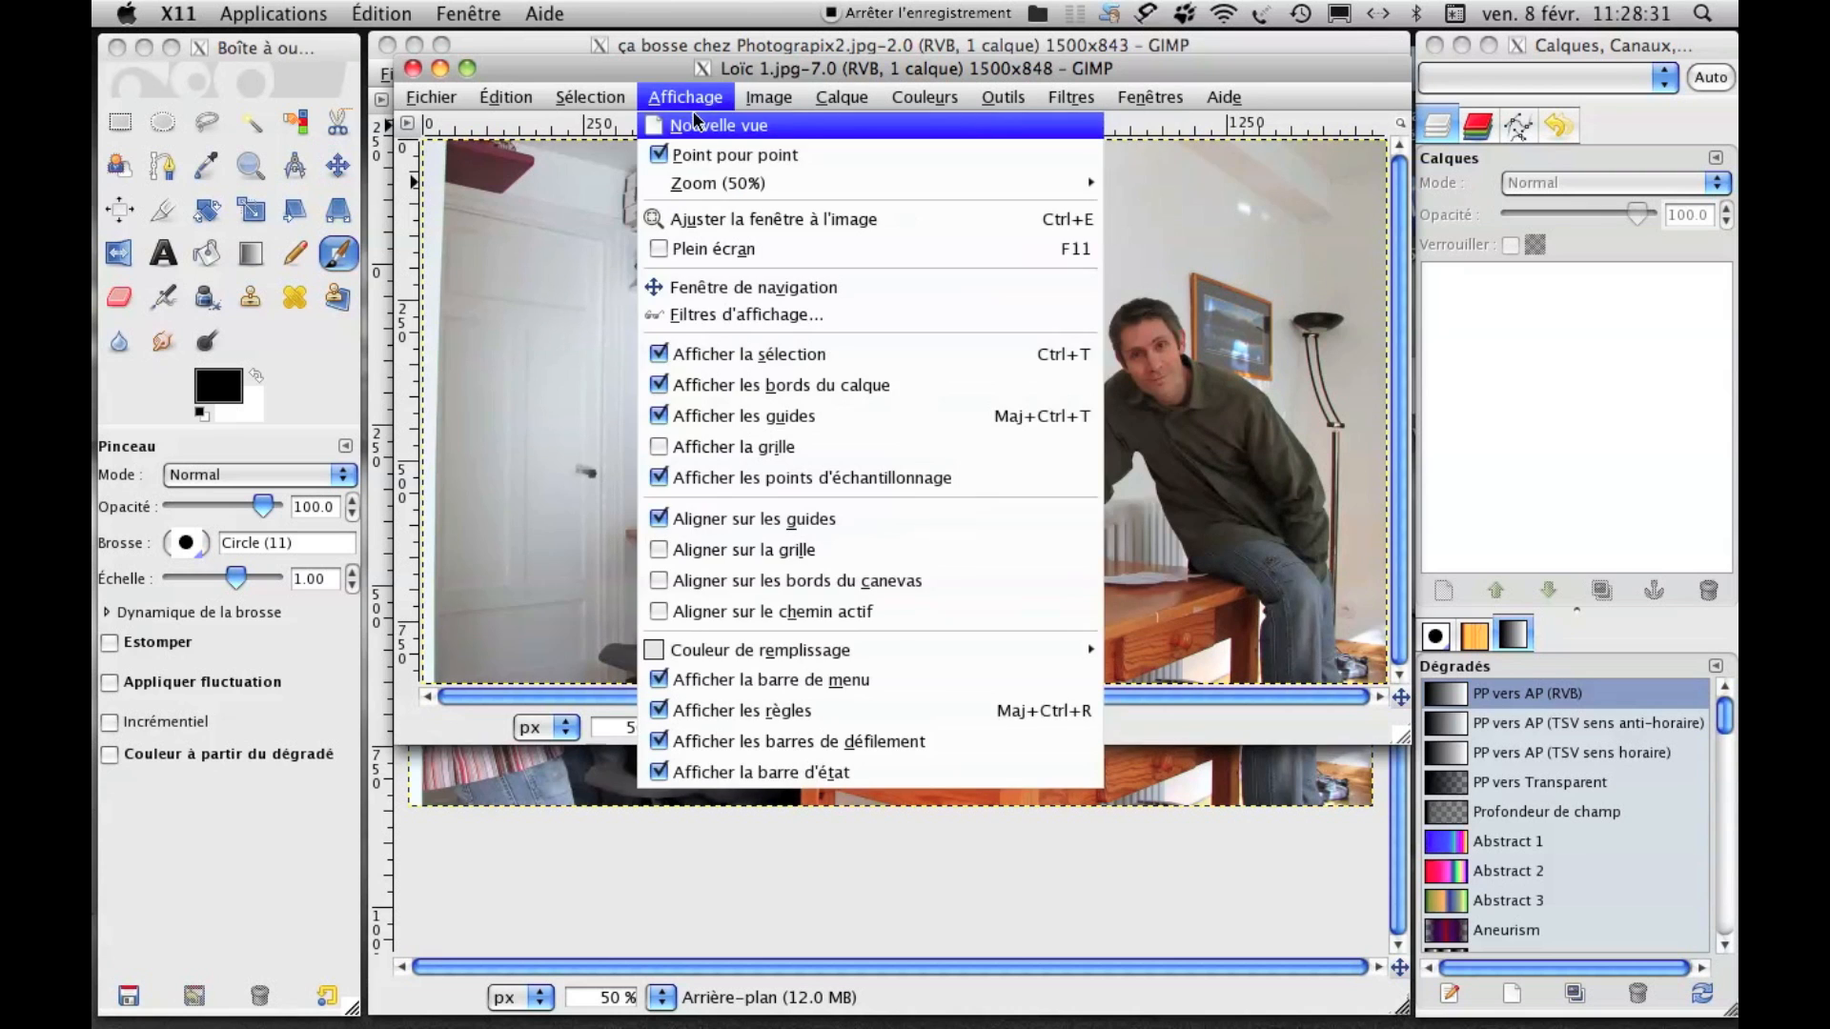
{"action": "left_click", "coordinate": [770, 65]}
{"action": "left_click_drag", "start_coordinate": [808, 55], "coordinate": [742, 56]}
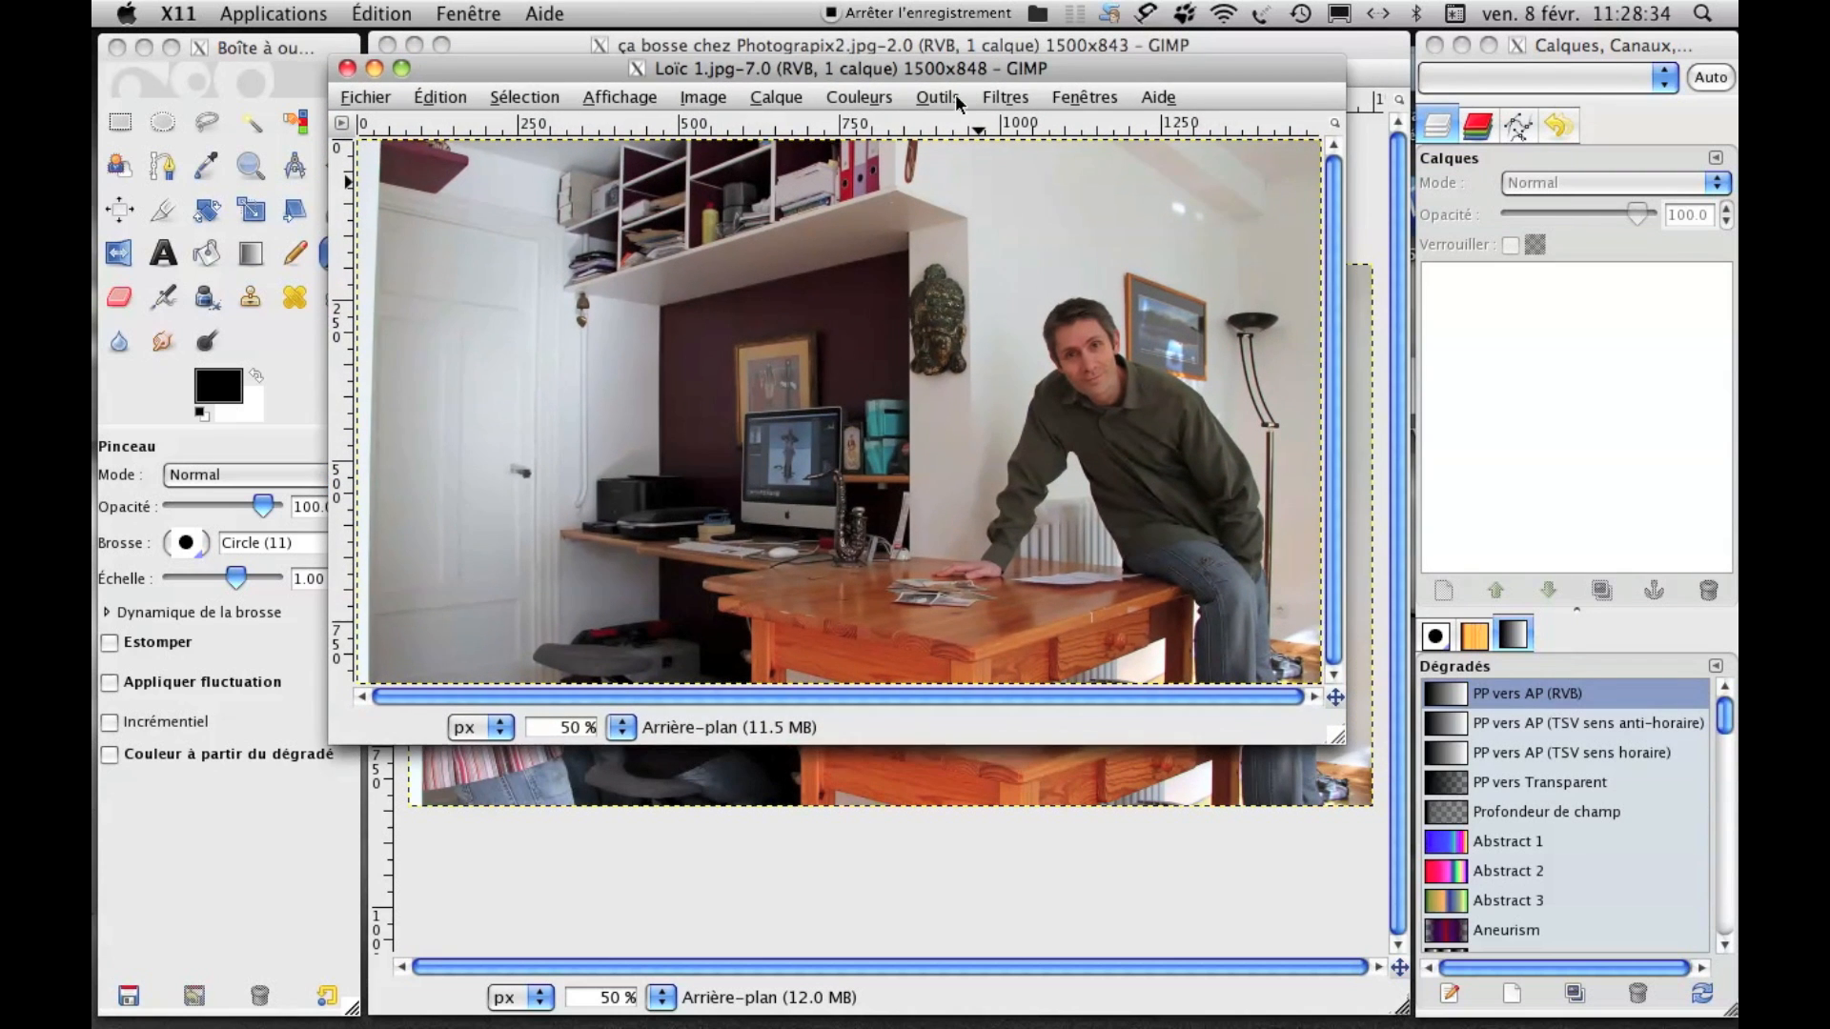
{"action": "left_click_drag", "start_coordinate": [598, 67], "coordinate": [621, 174]}
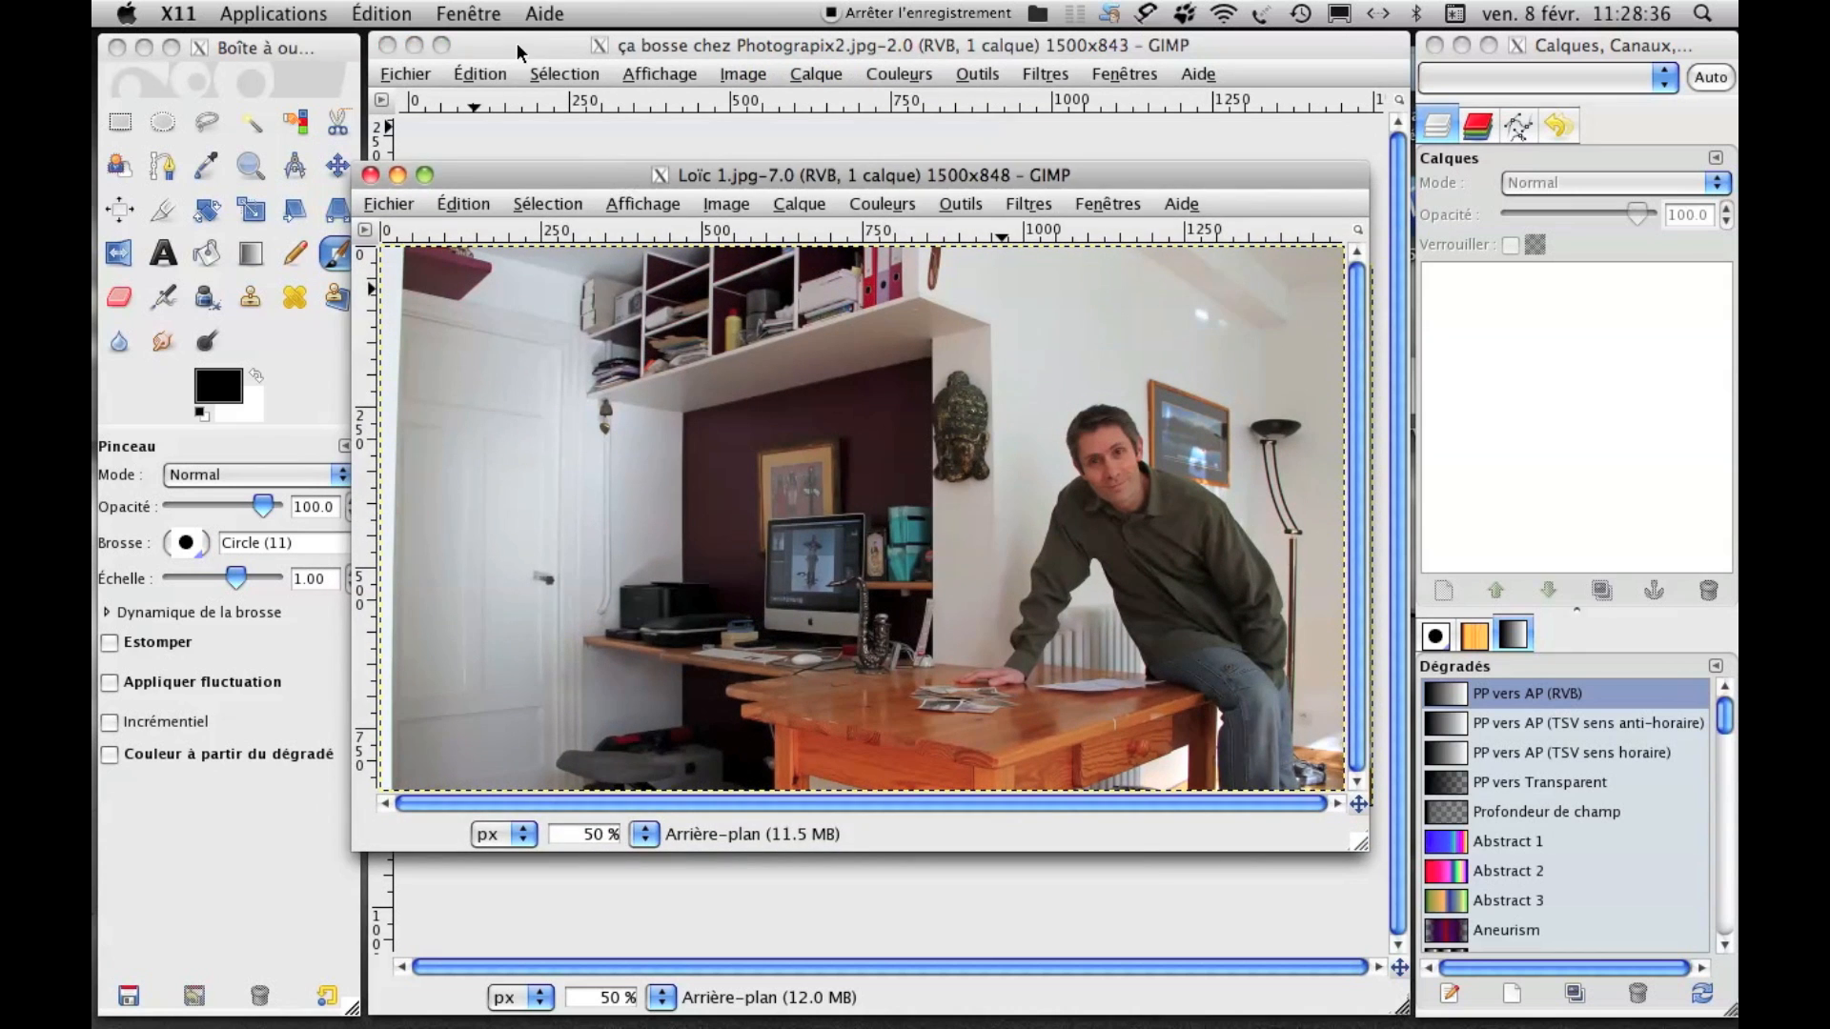
{"action": "left_click", "coordinate": [519, 52]}
{"action": "left_click", "coordinate": [386, 45]}
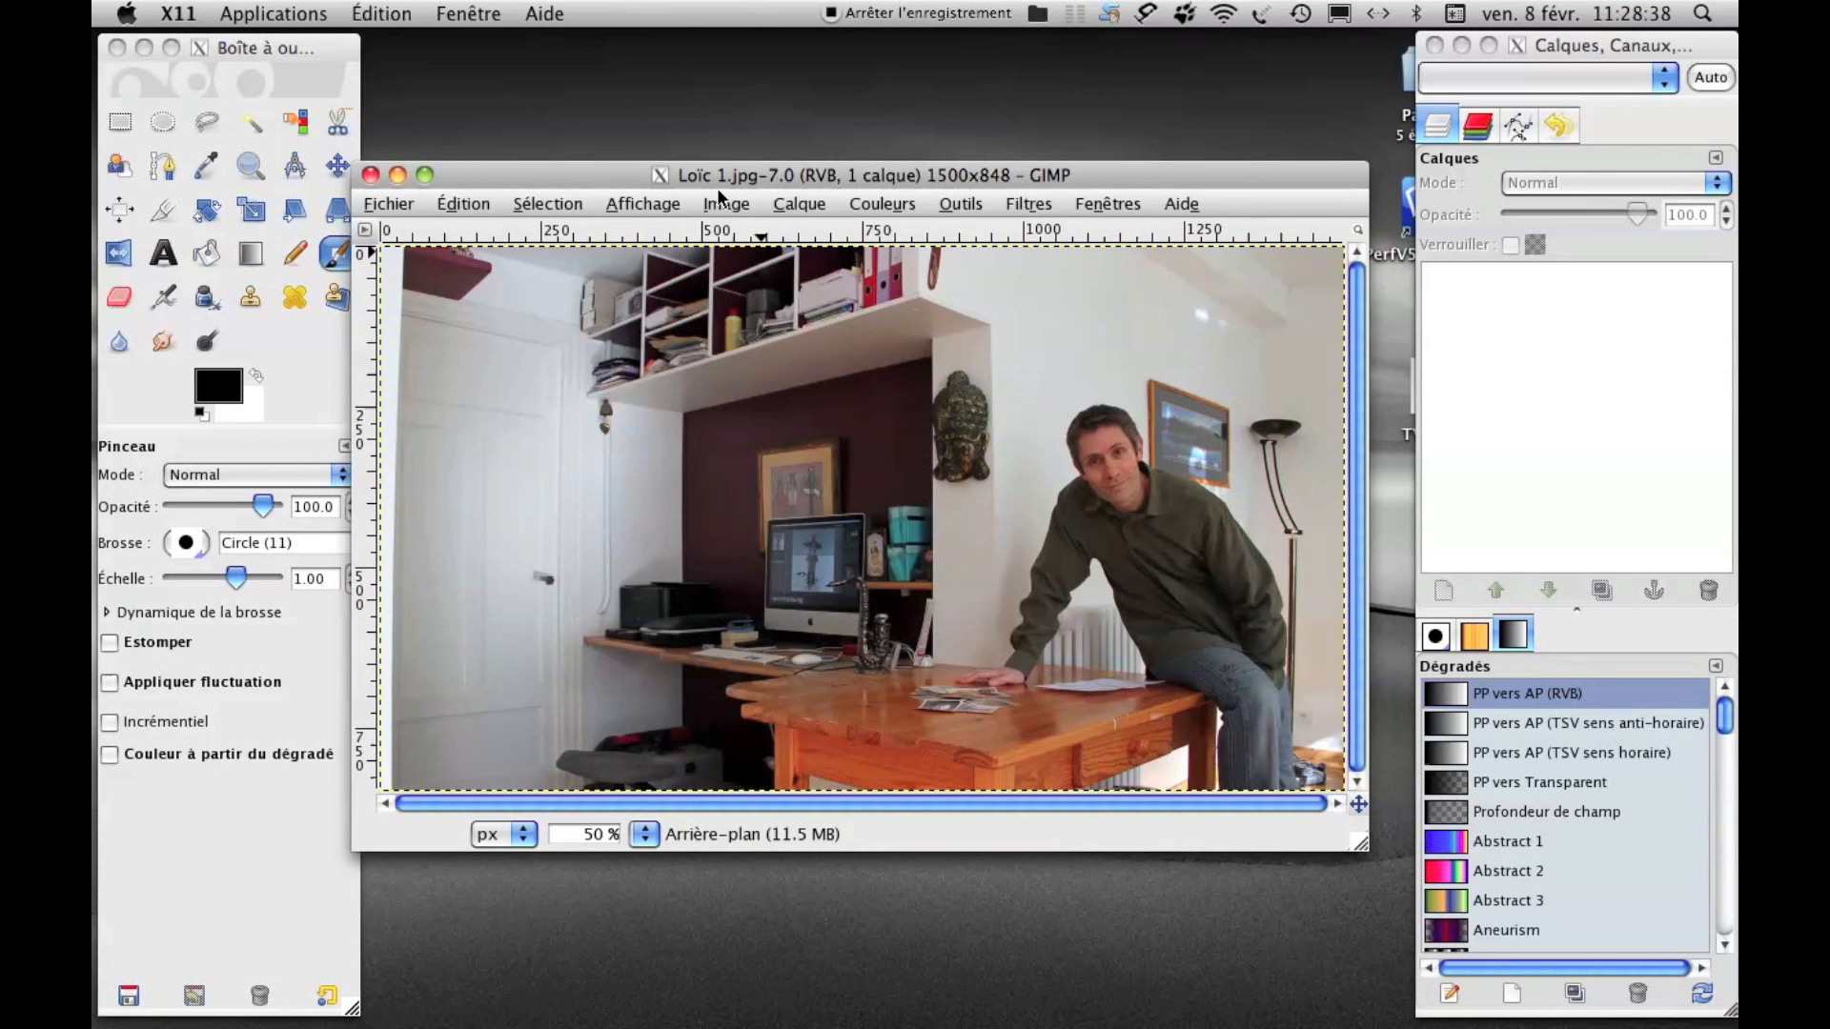
{"action": "left_click_drag", "start_coordinate": [717, 181], "coordinate": [735, 60]}
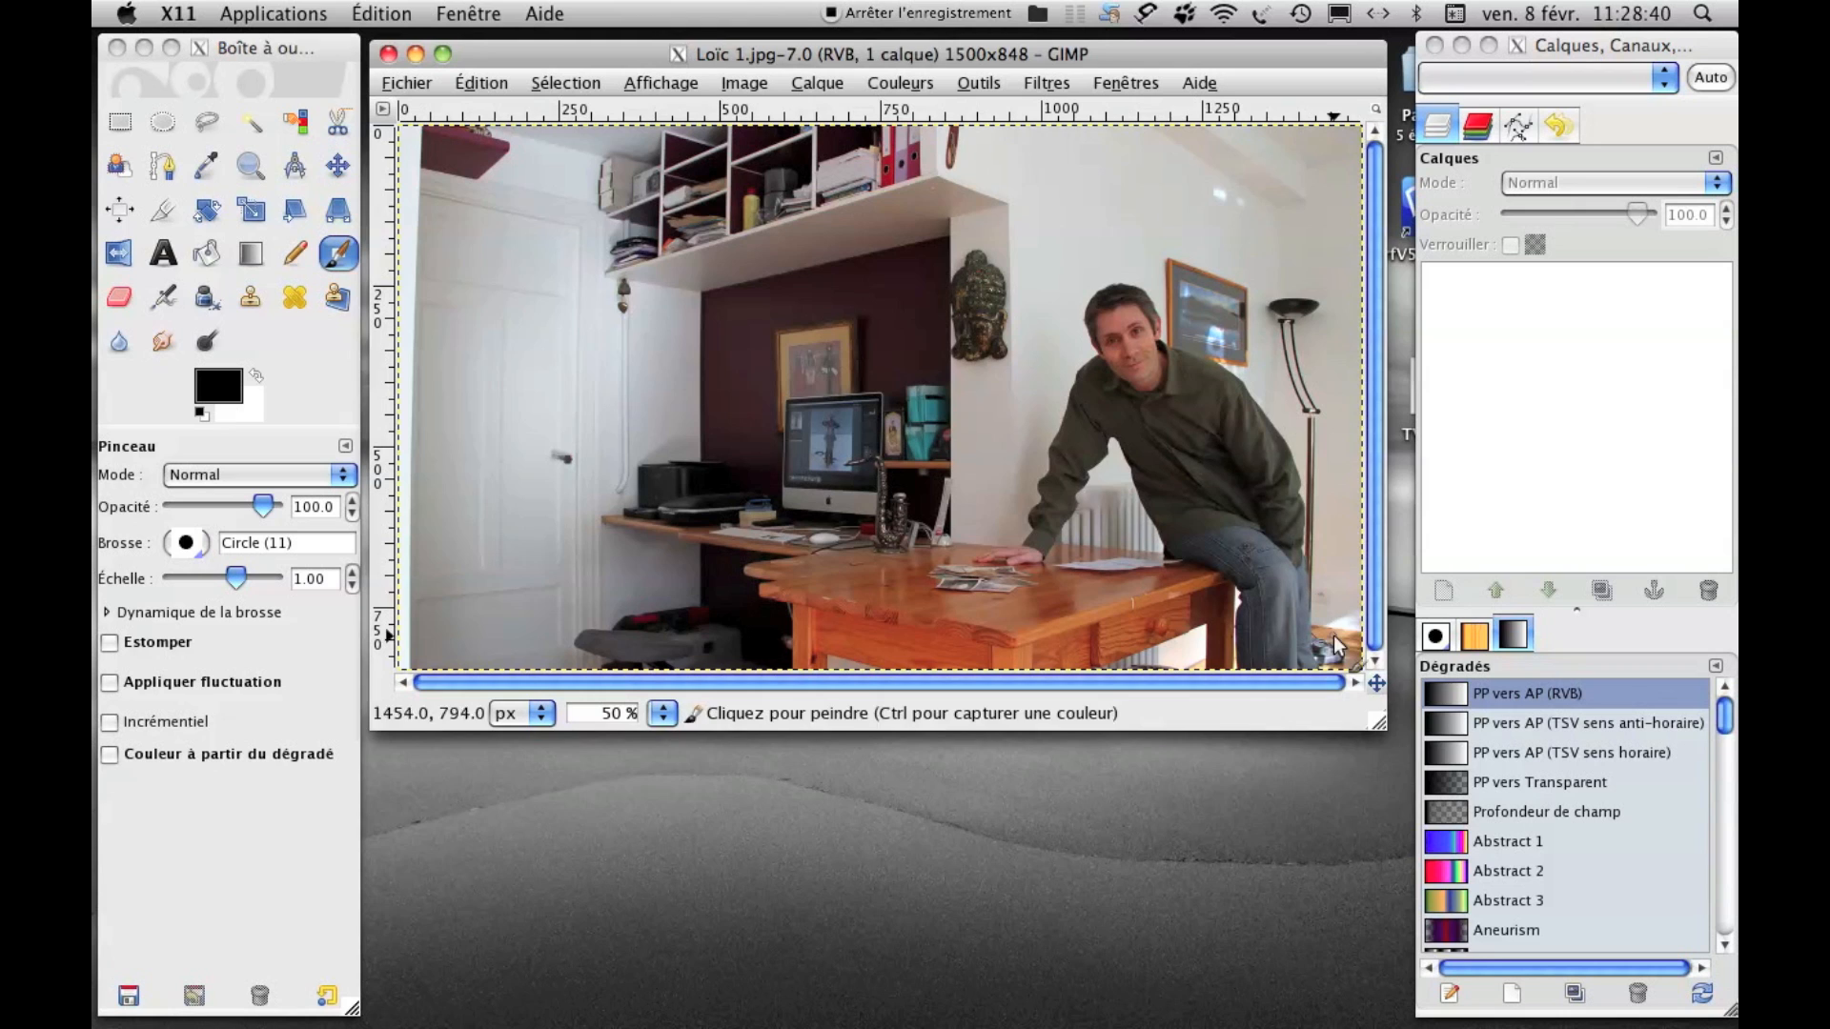
{"action": "left_click_drag", "start_coordinate": [1377, 721], "coordinate": [1401, 1005]}
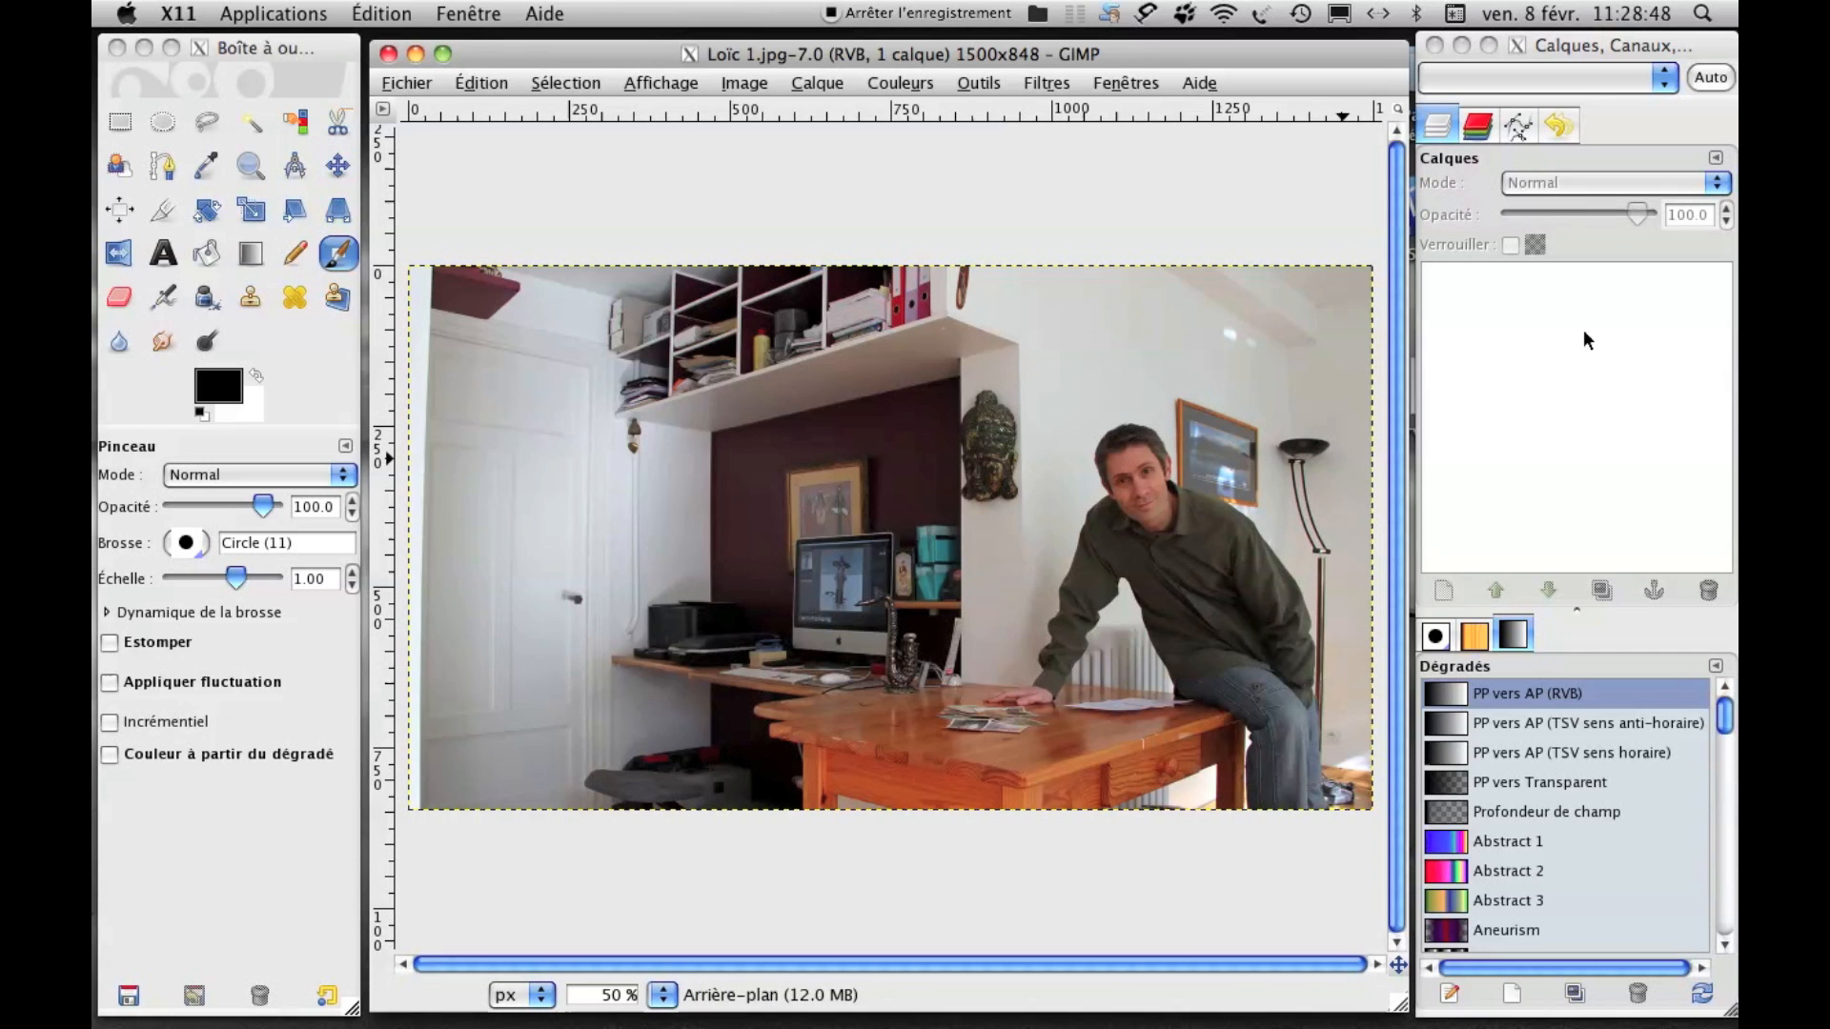
Choose Loïc 1.jpg as the image whose layers the layers dock lists.
{"action": "left_click", "coordinate": [1444, 124]}
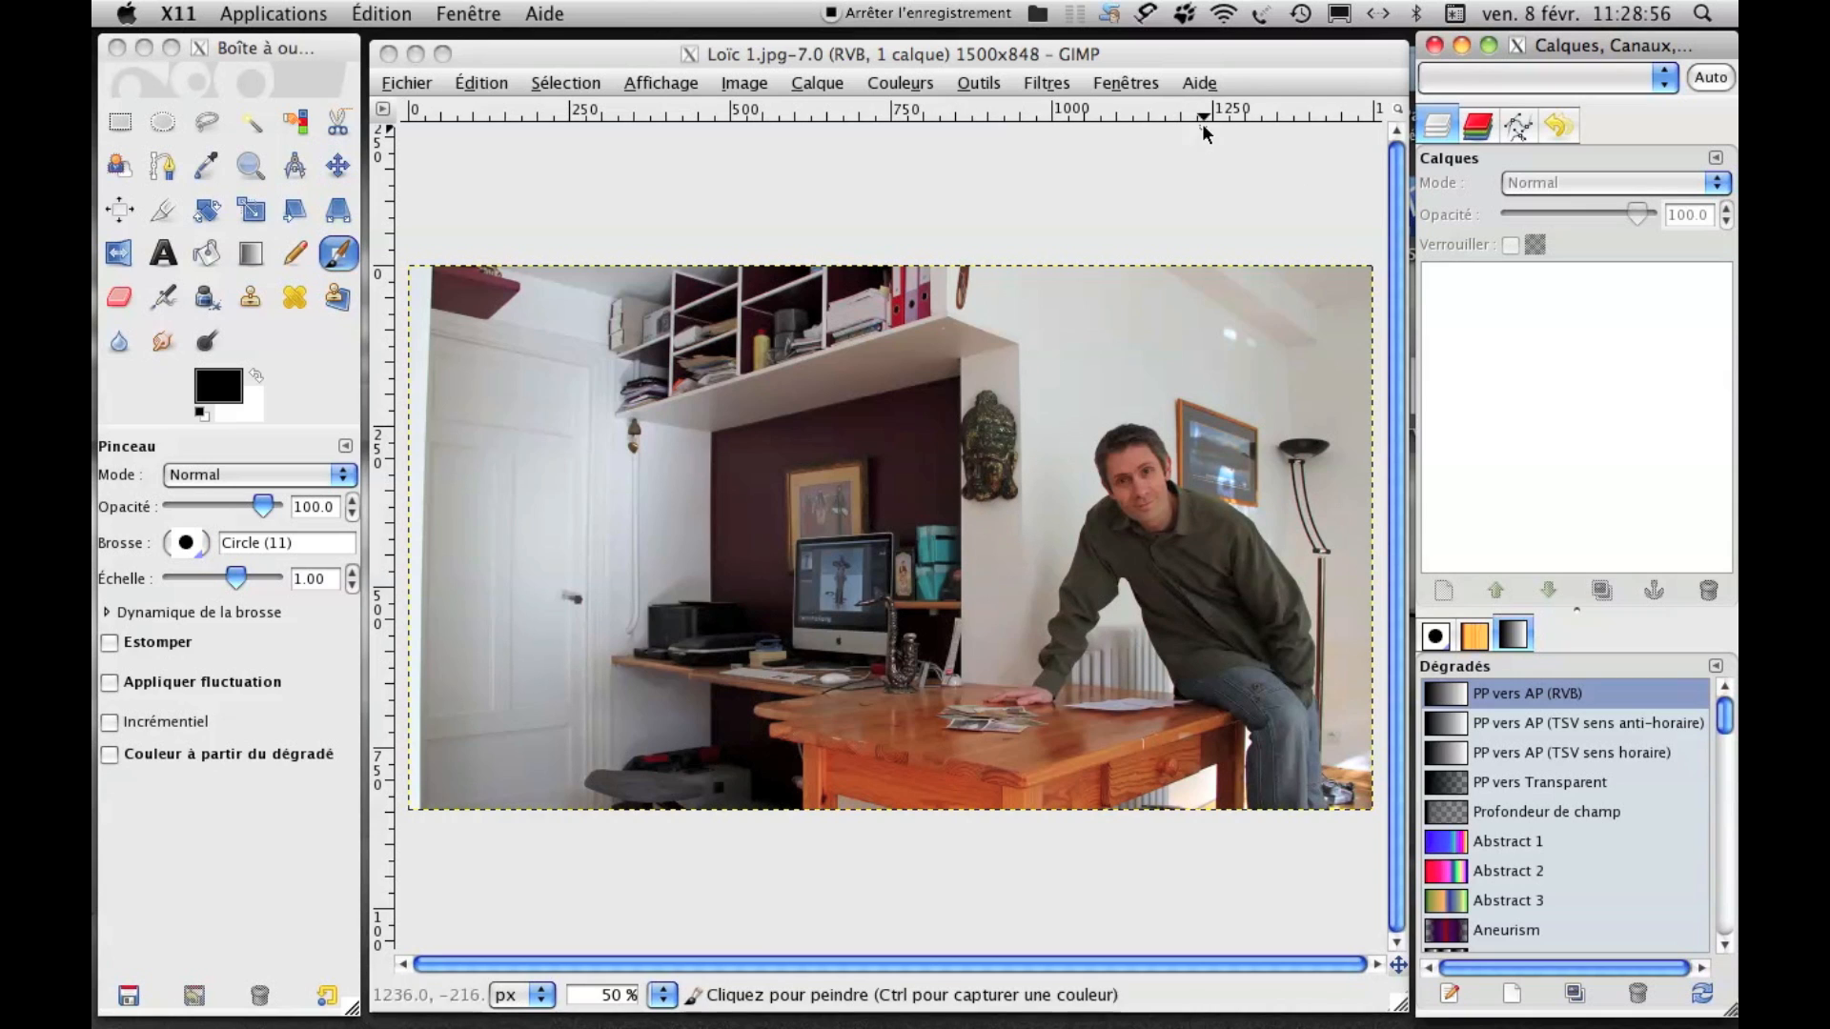
{"action": "left_click", "coordinate": [1666, 80]}
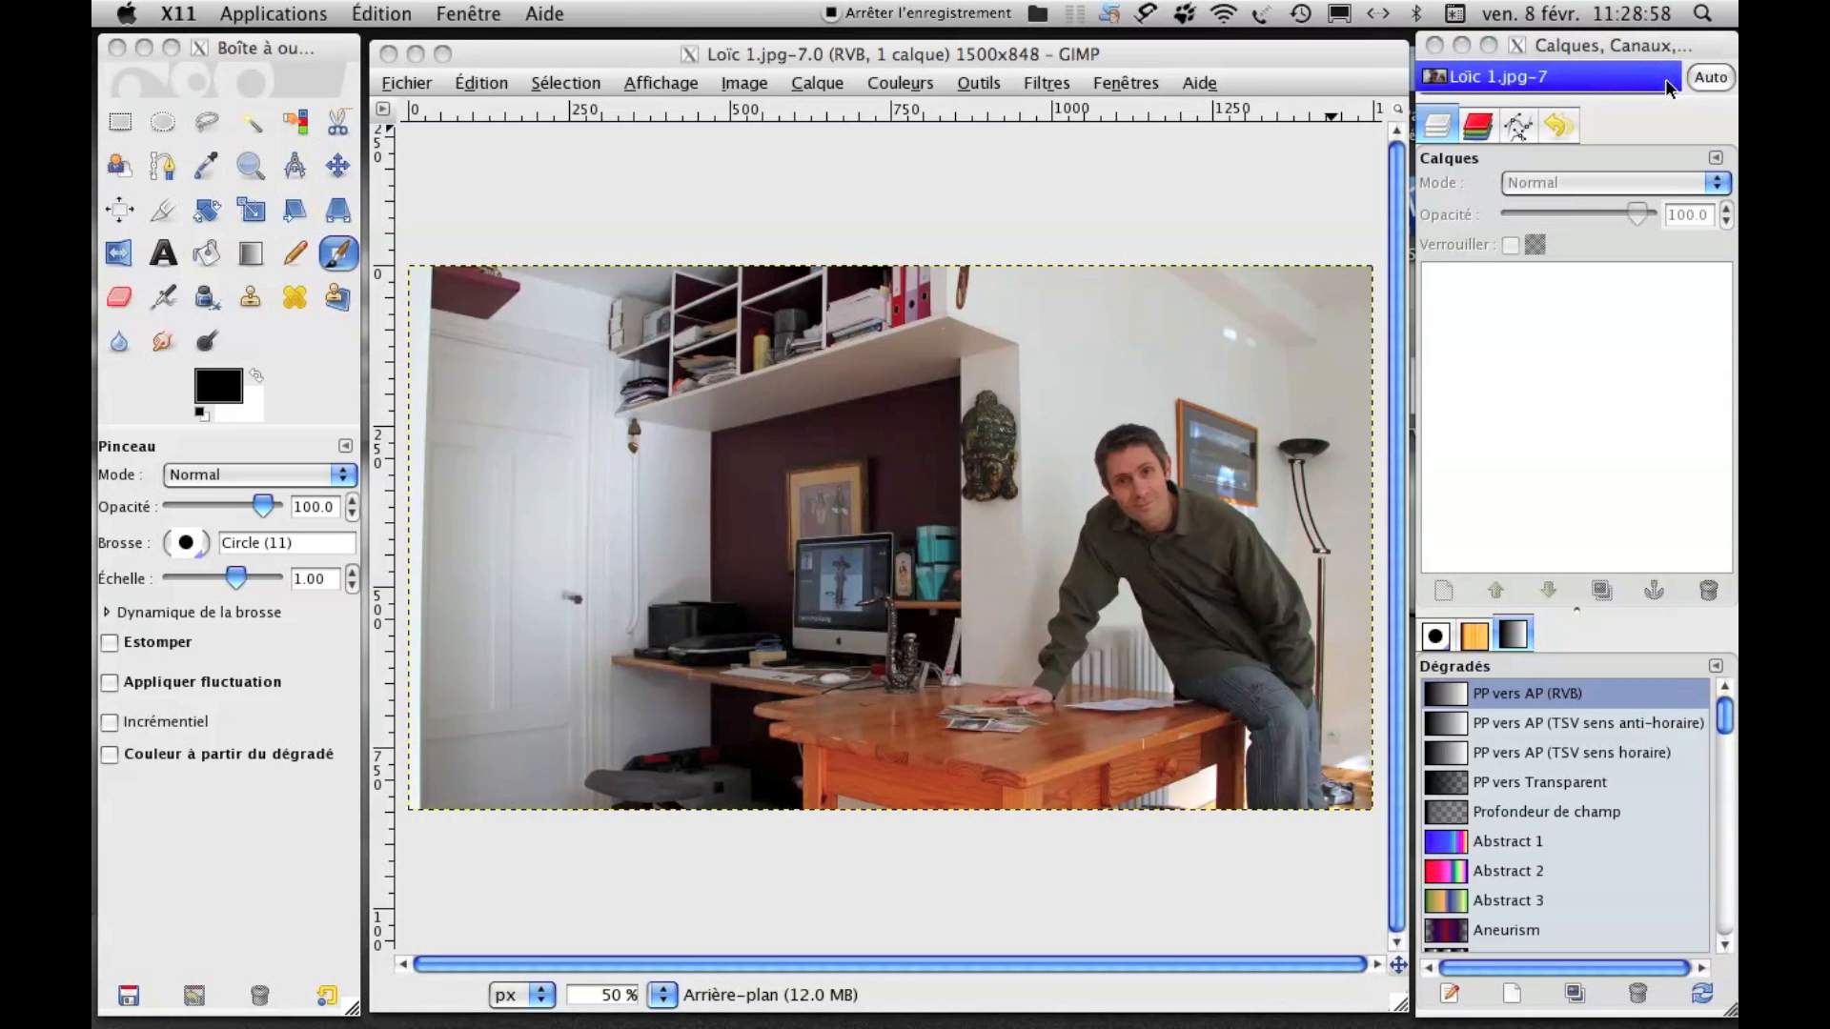
{"action": "left_click", "coordinate": [1705, 74]}
{"action": "left_click", "coordinate": [1663, 82]}
{"action": "left_click", "coordinate": [1440, 79]}
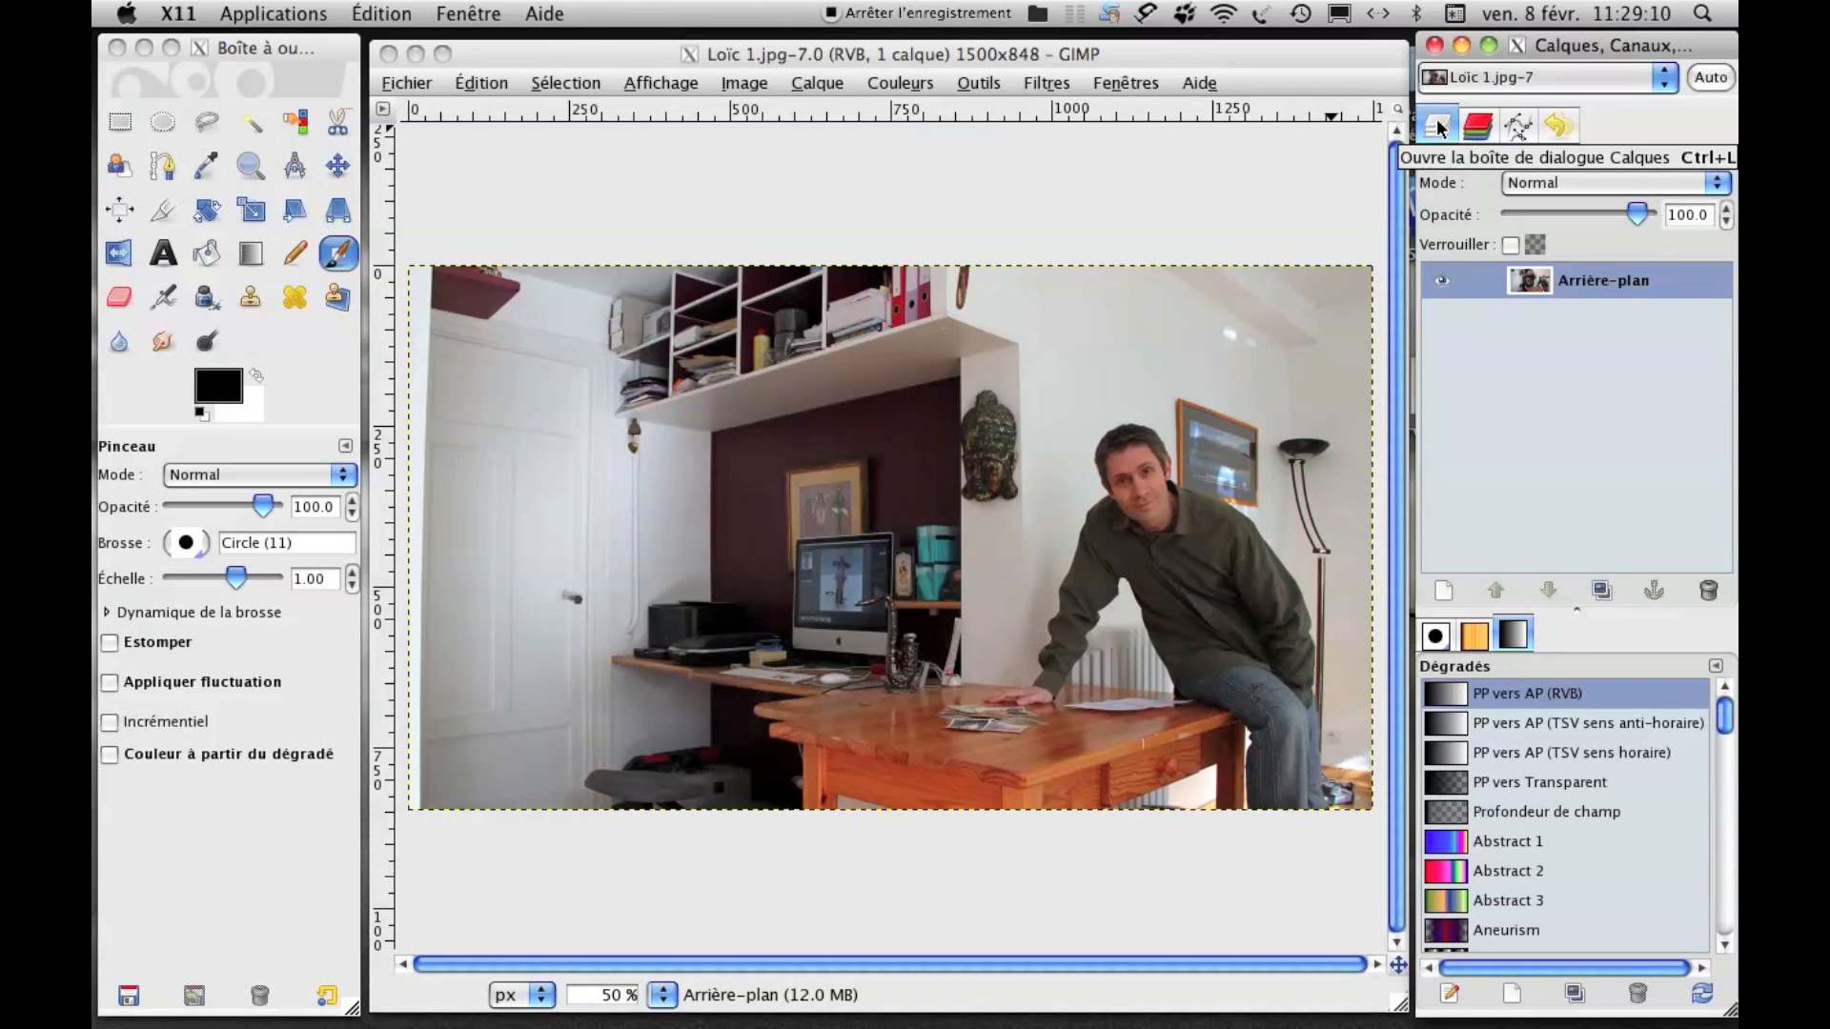
Bring up the dockable Layers (Calques) dialog.
{"action": "left_click", "coordinate": [1142, 82]}
{"action": "left_click", "coordinate": [1141, 82]}
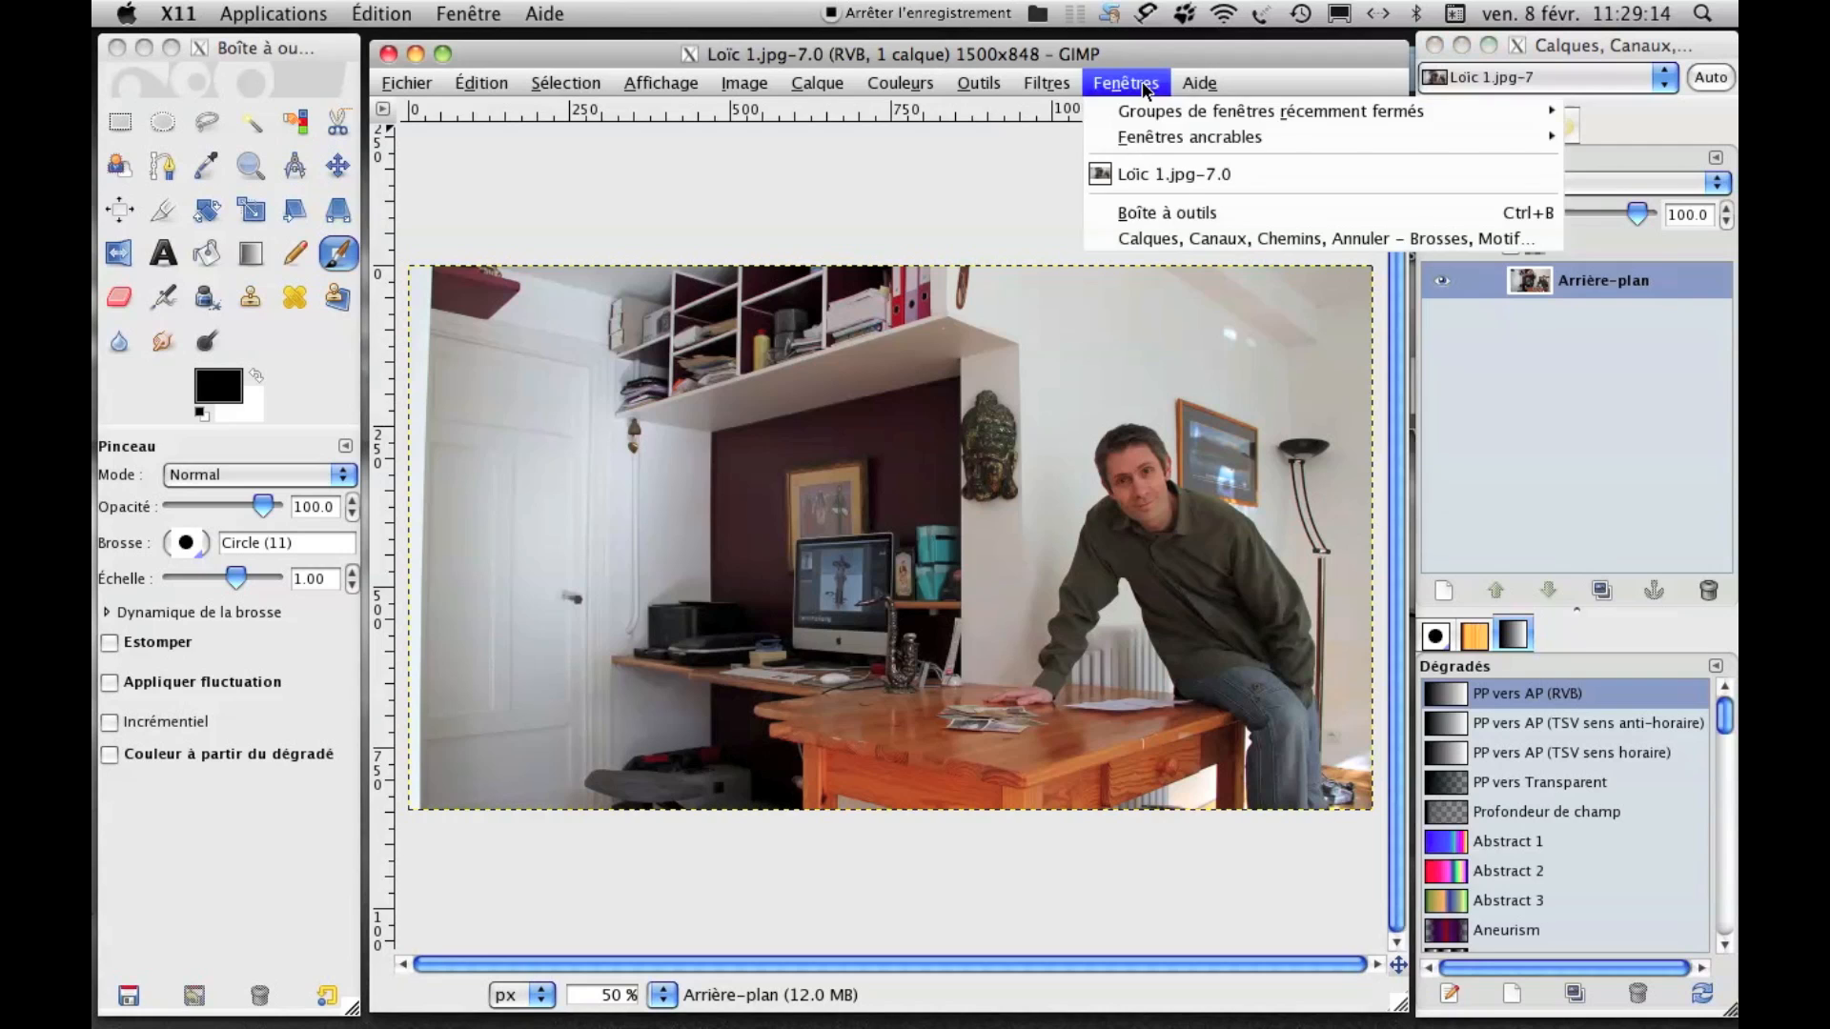
{"action": "mouse_move", "coordinate": [1175, 137]}
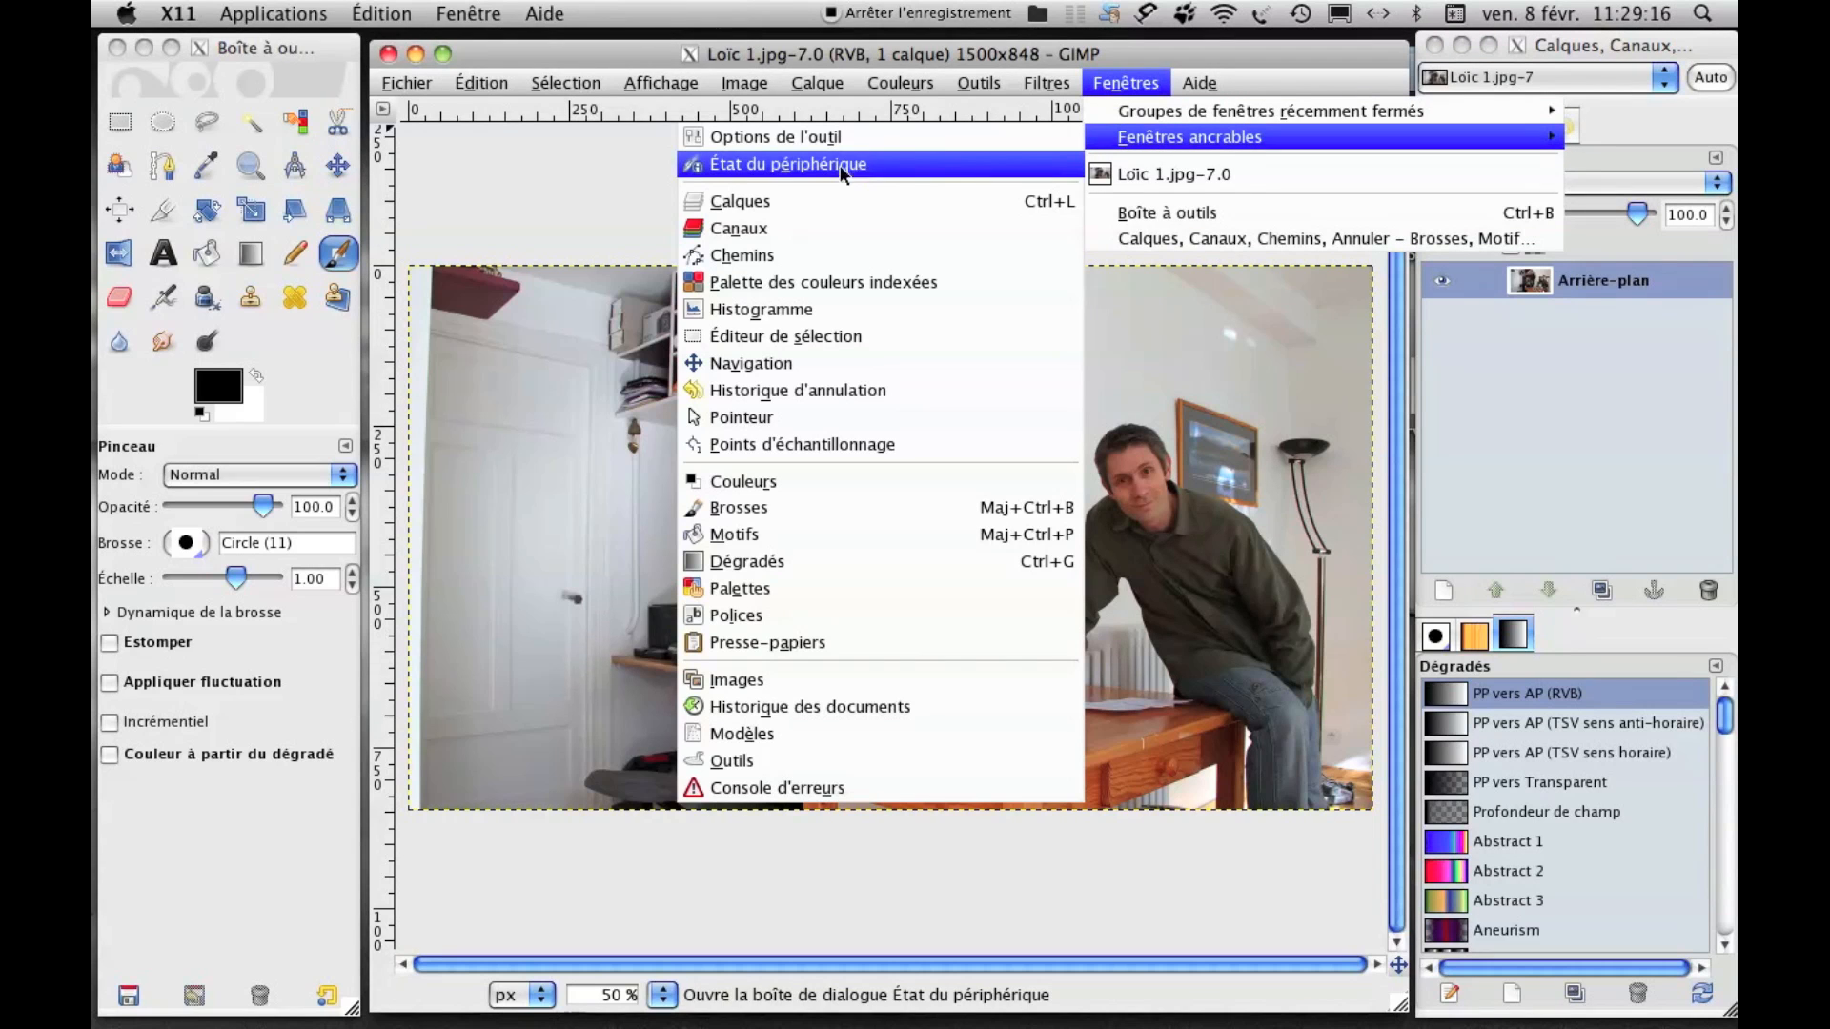
{"action": "left_click", "coordinate": [753, 203]}
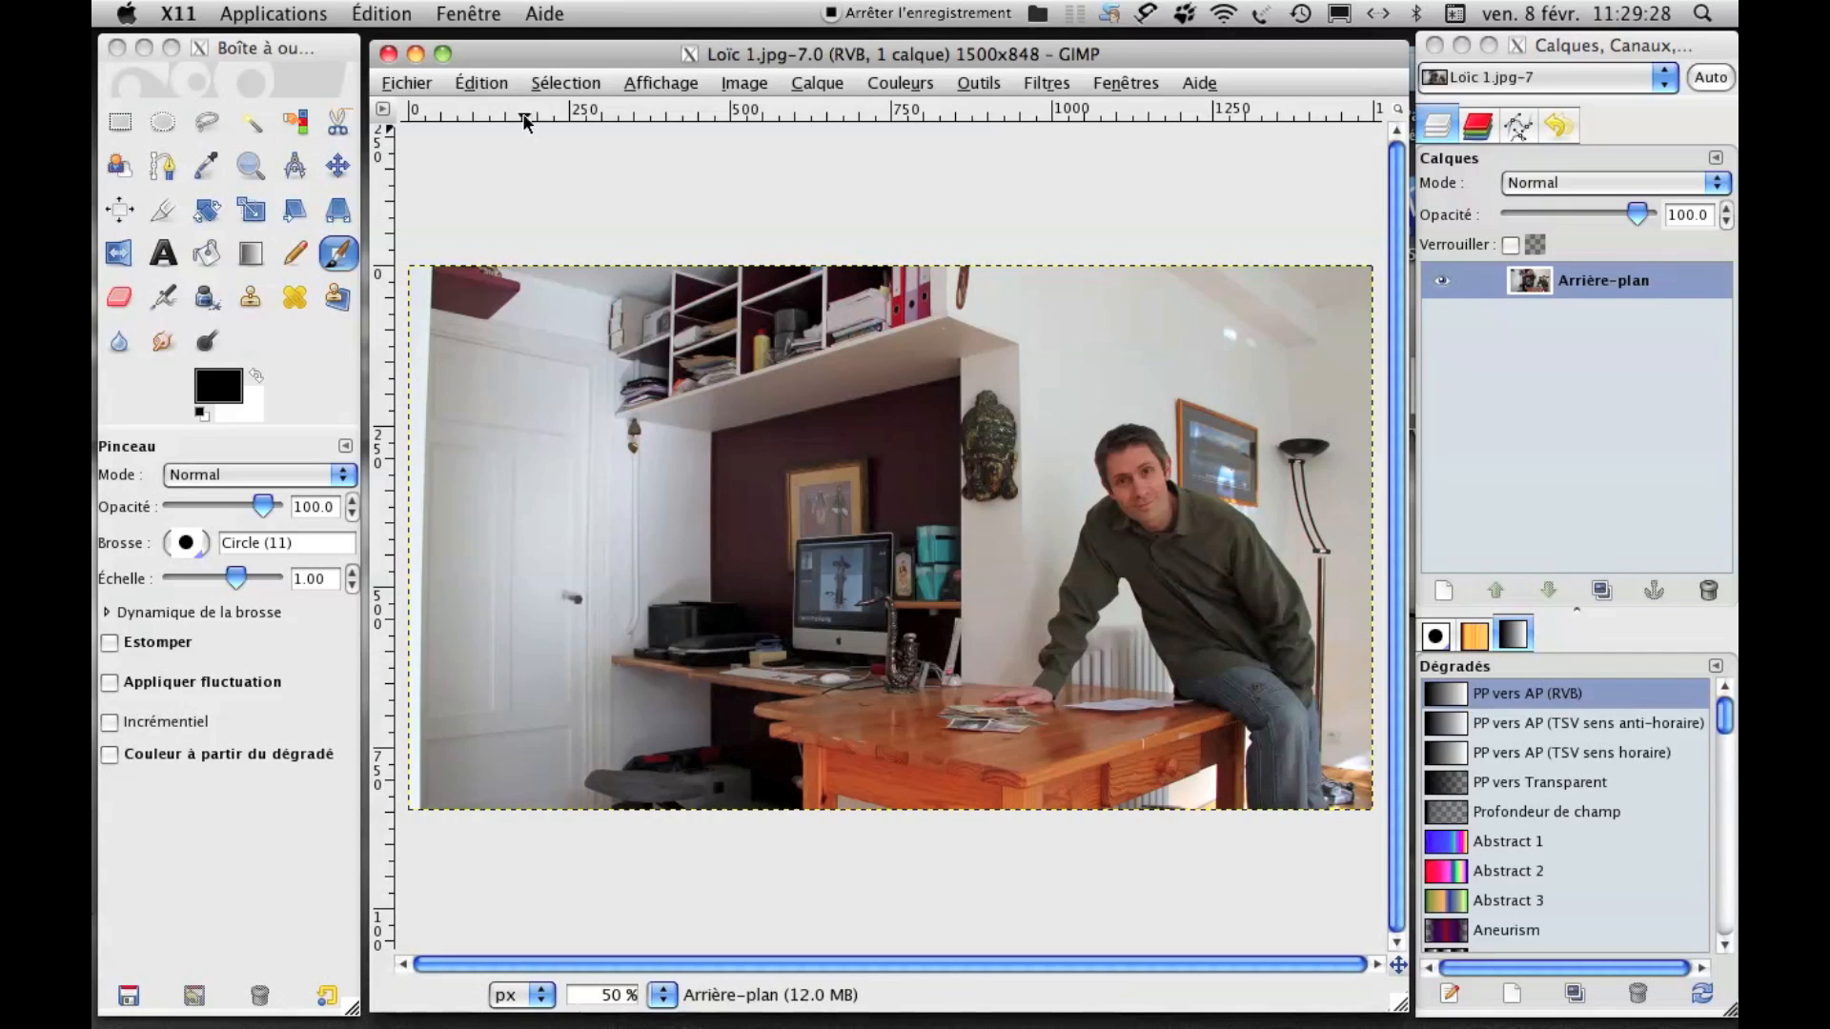
Open Loïc 2.jpg as a new layer above the background of Loïc 1.jpg.
{"action": "left_click", "coordinate": [419, 82]}
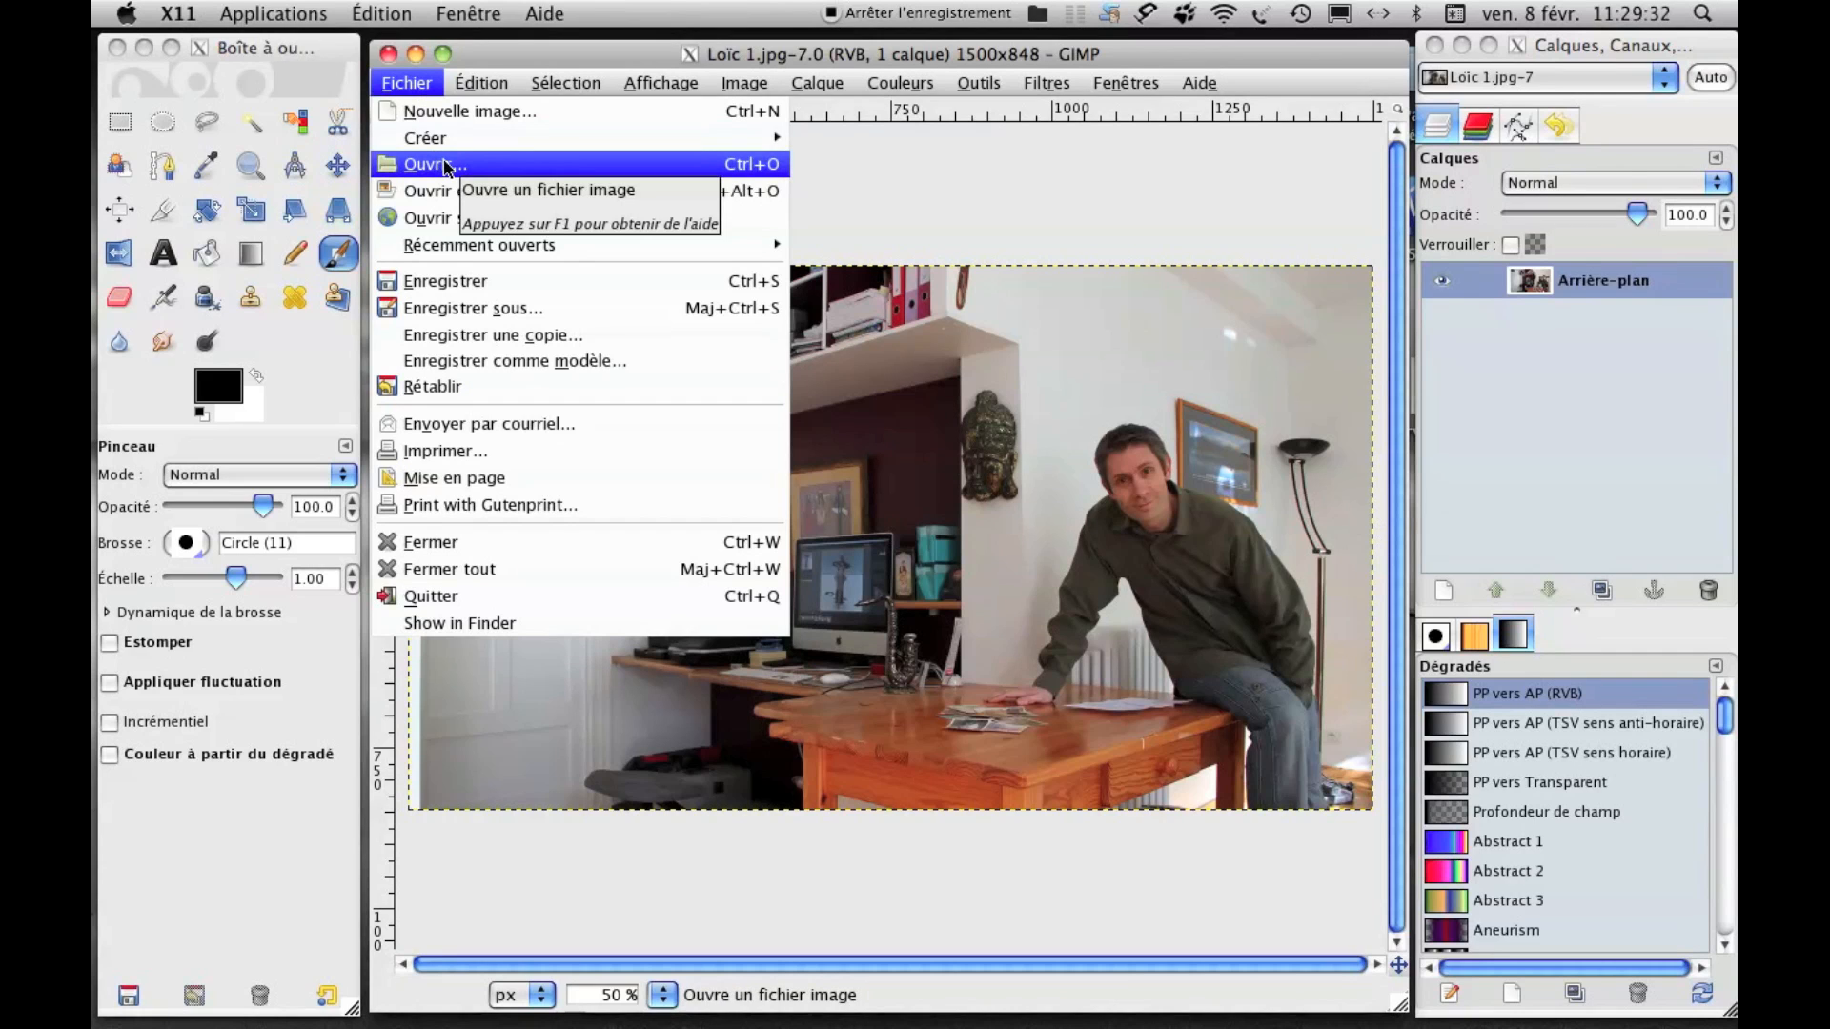
{"action": "left_click", "coordinate": [893, 169]}
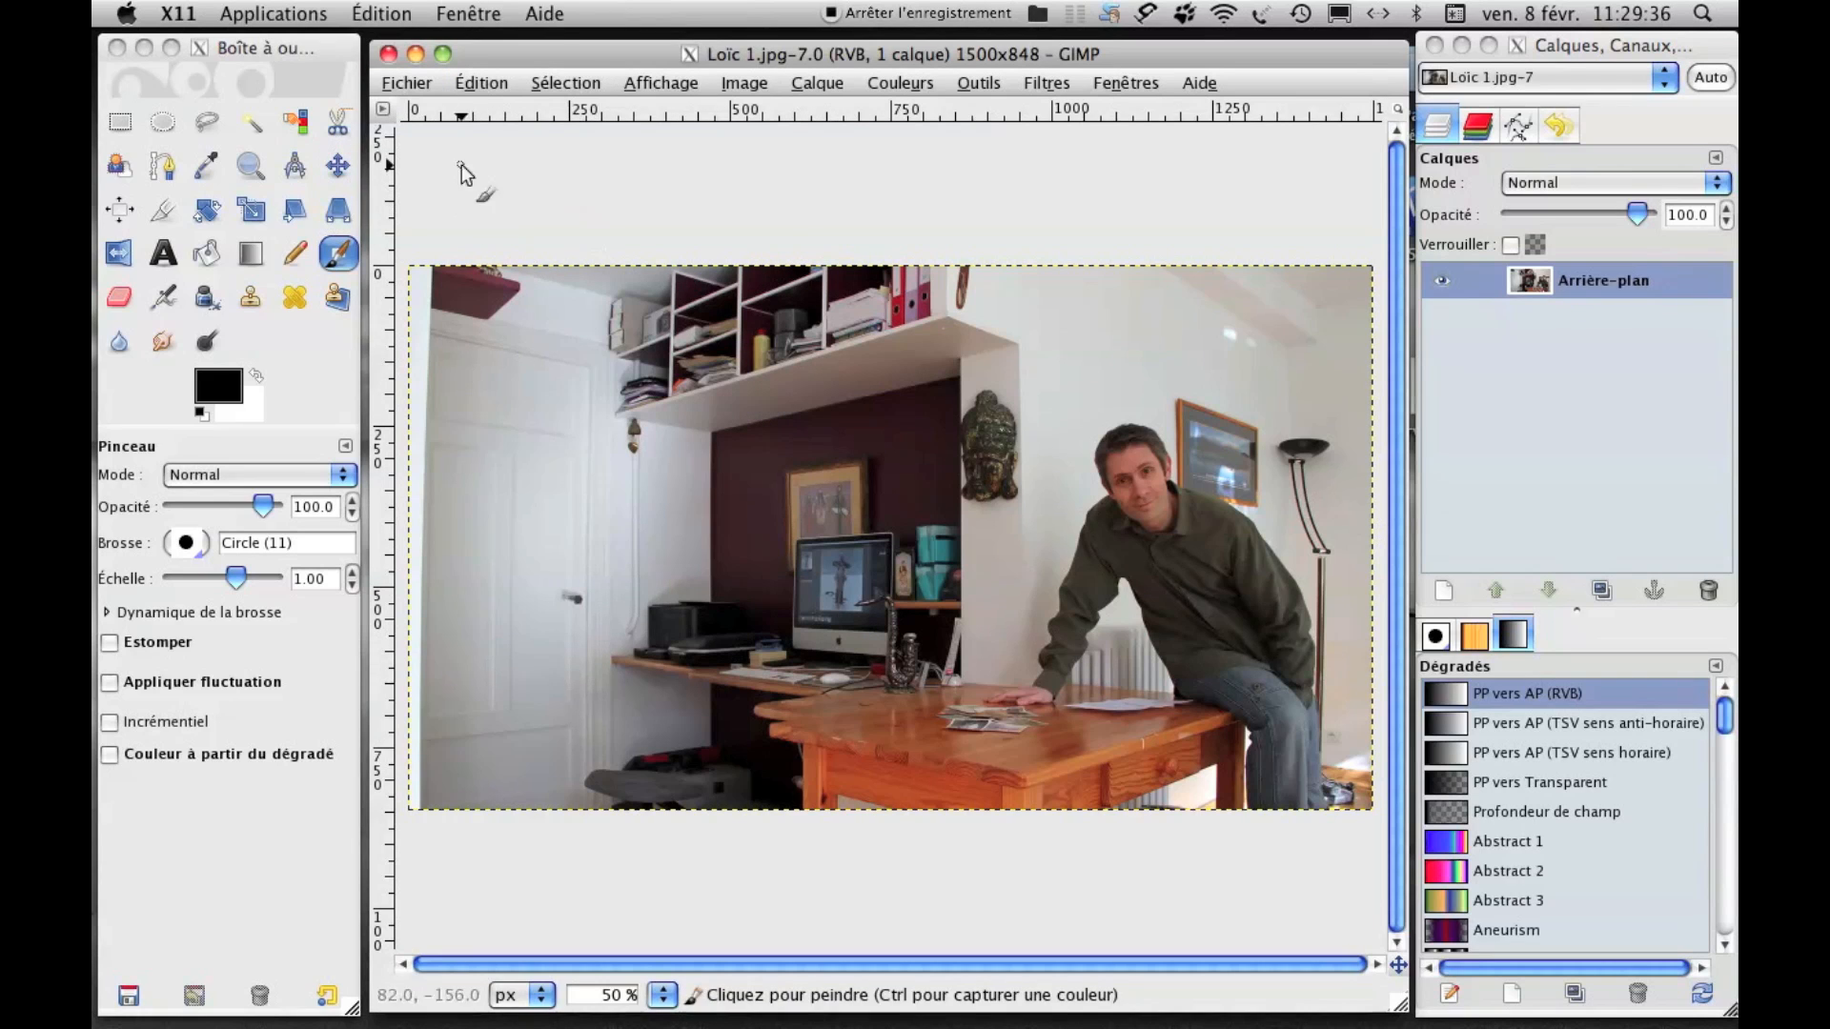
{"action": "left_click", "coordinate": [426, 81]}
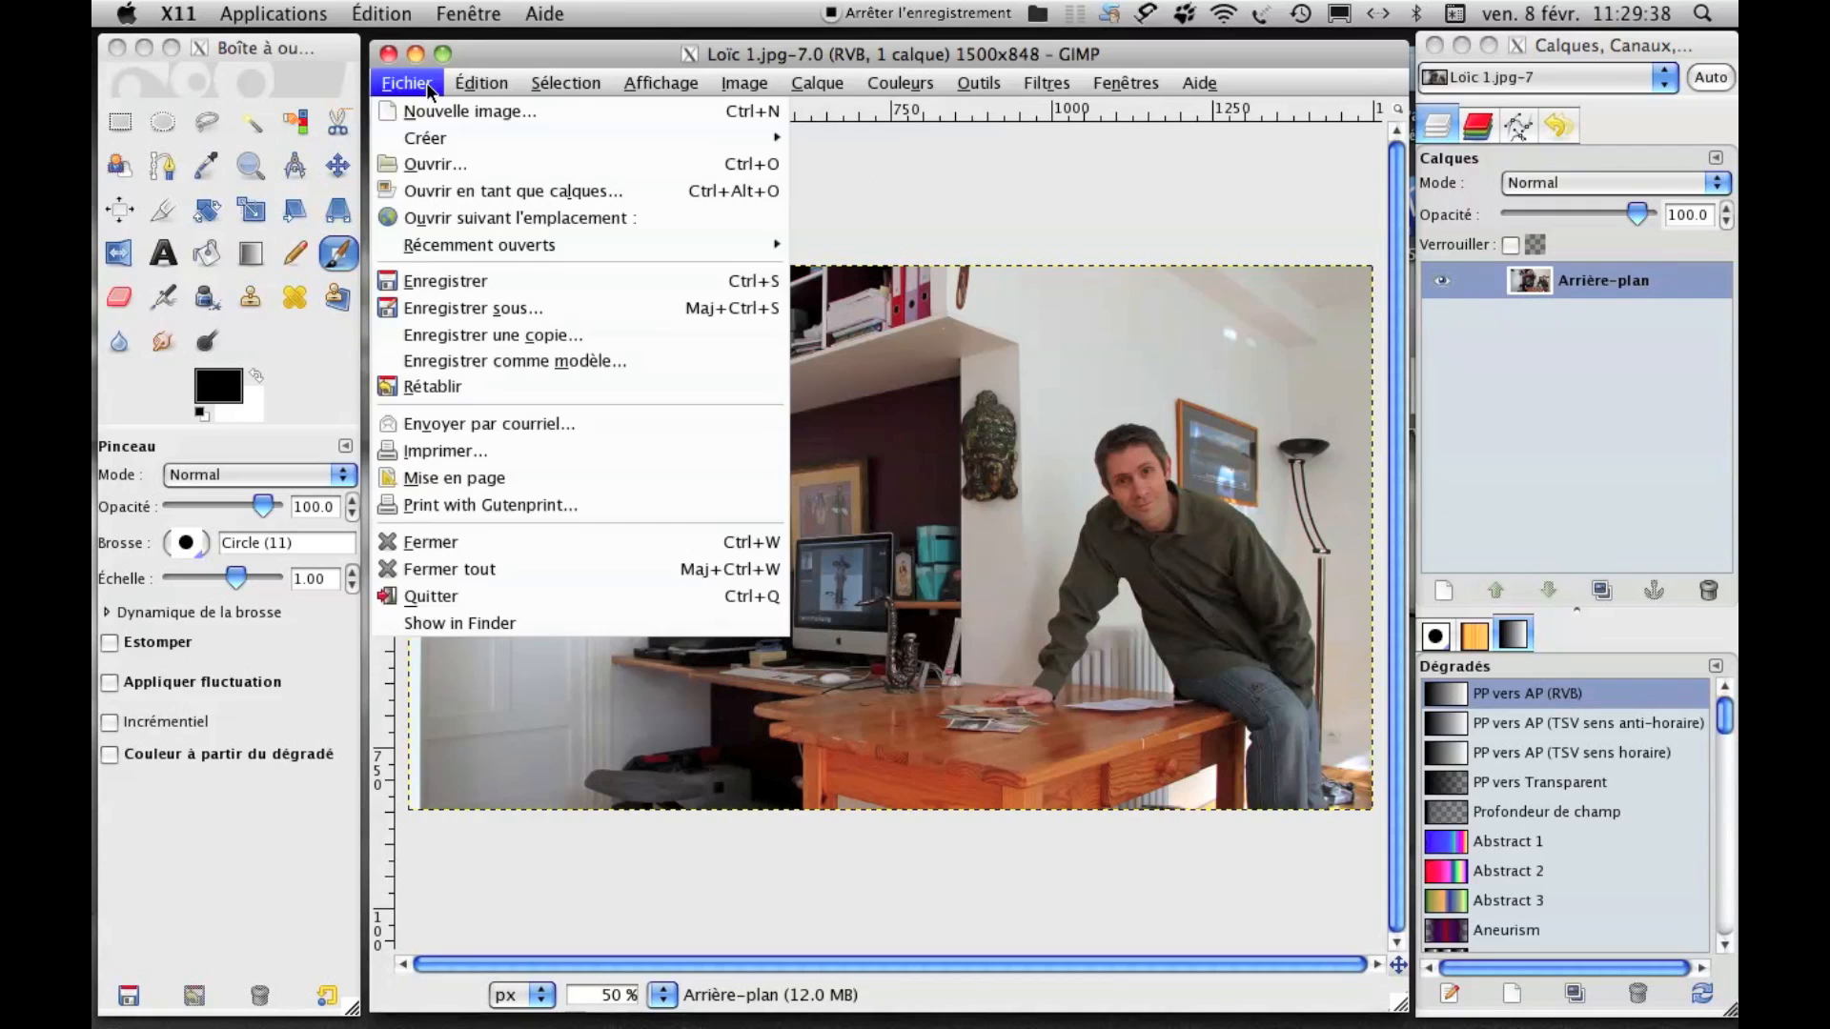
{"action": "left_click", "coordinate": [444, 196]}
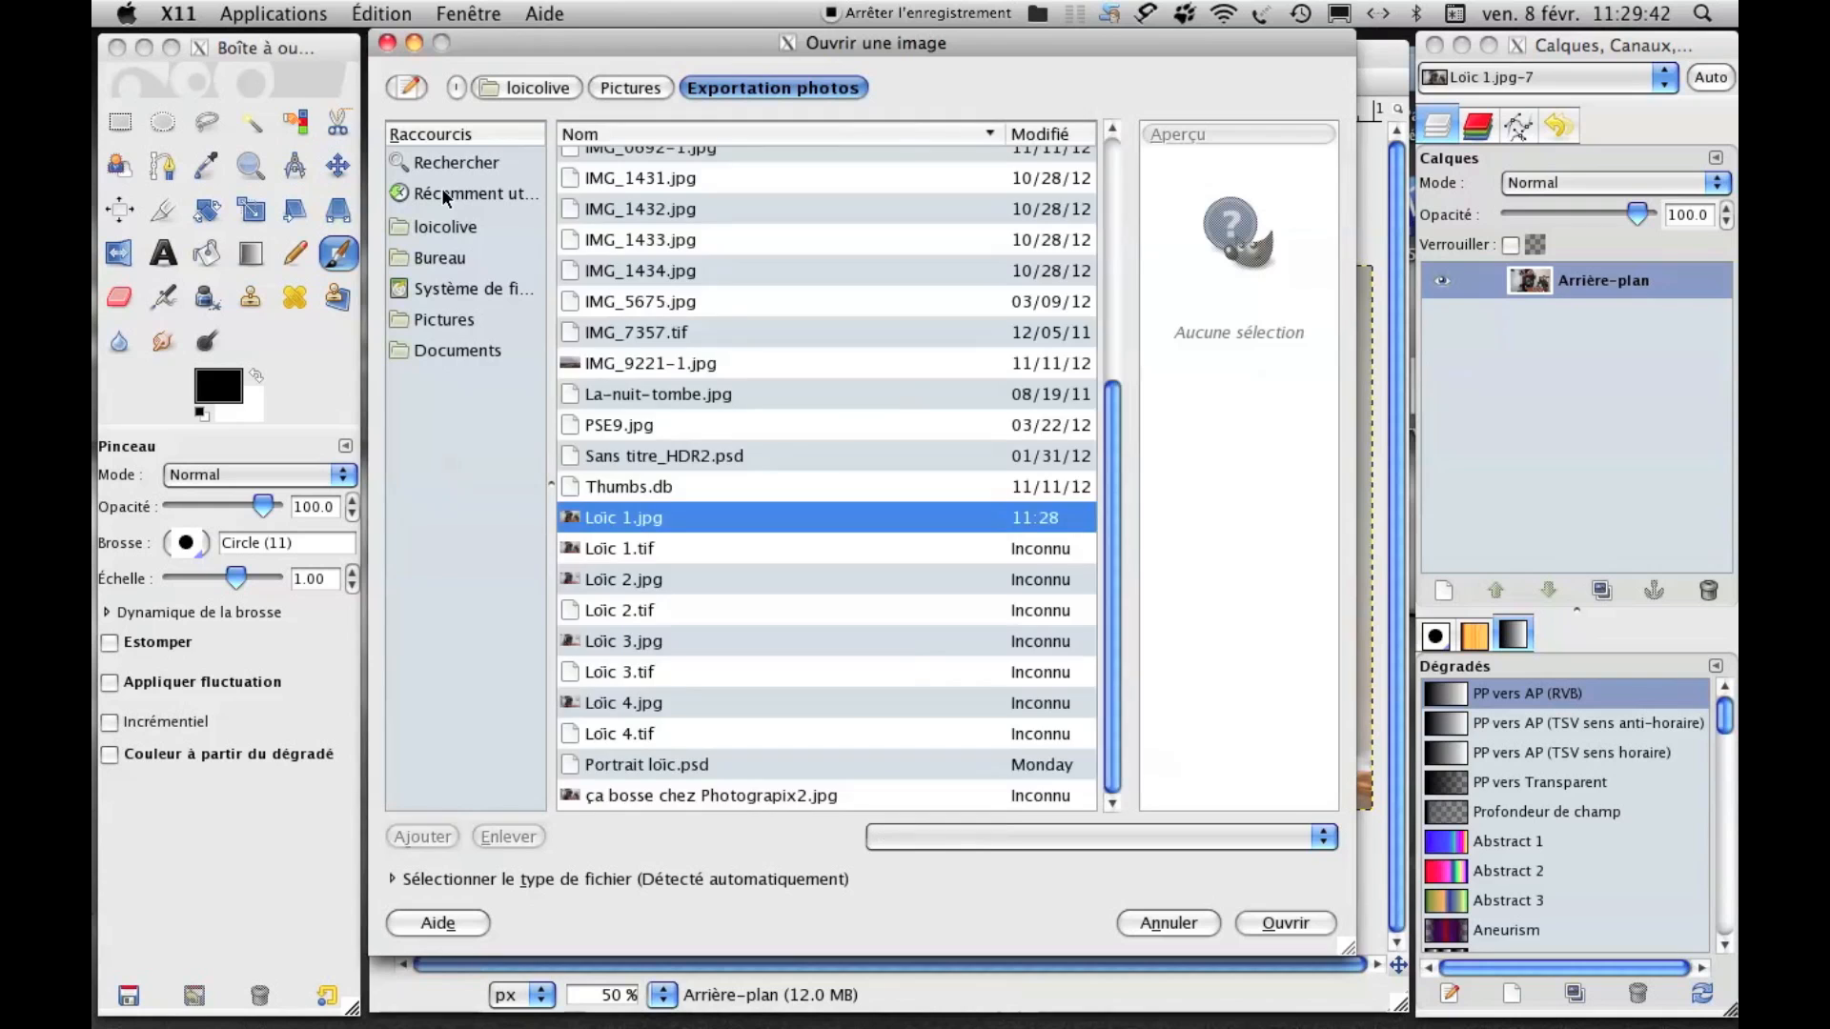
{"action": "left_click", "coordinate": [645, 579]}
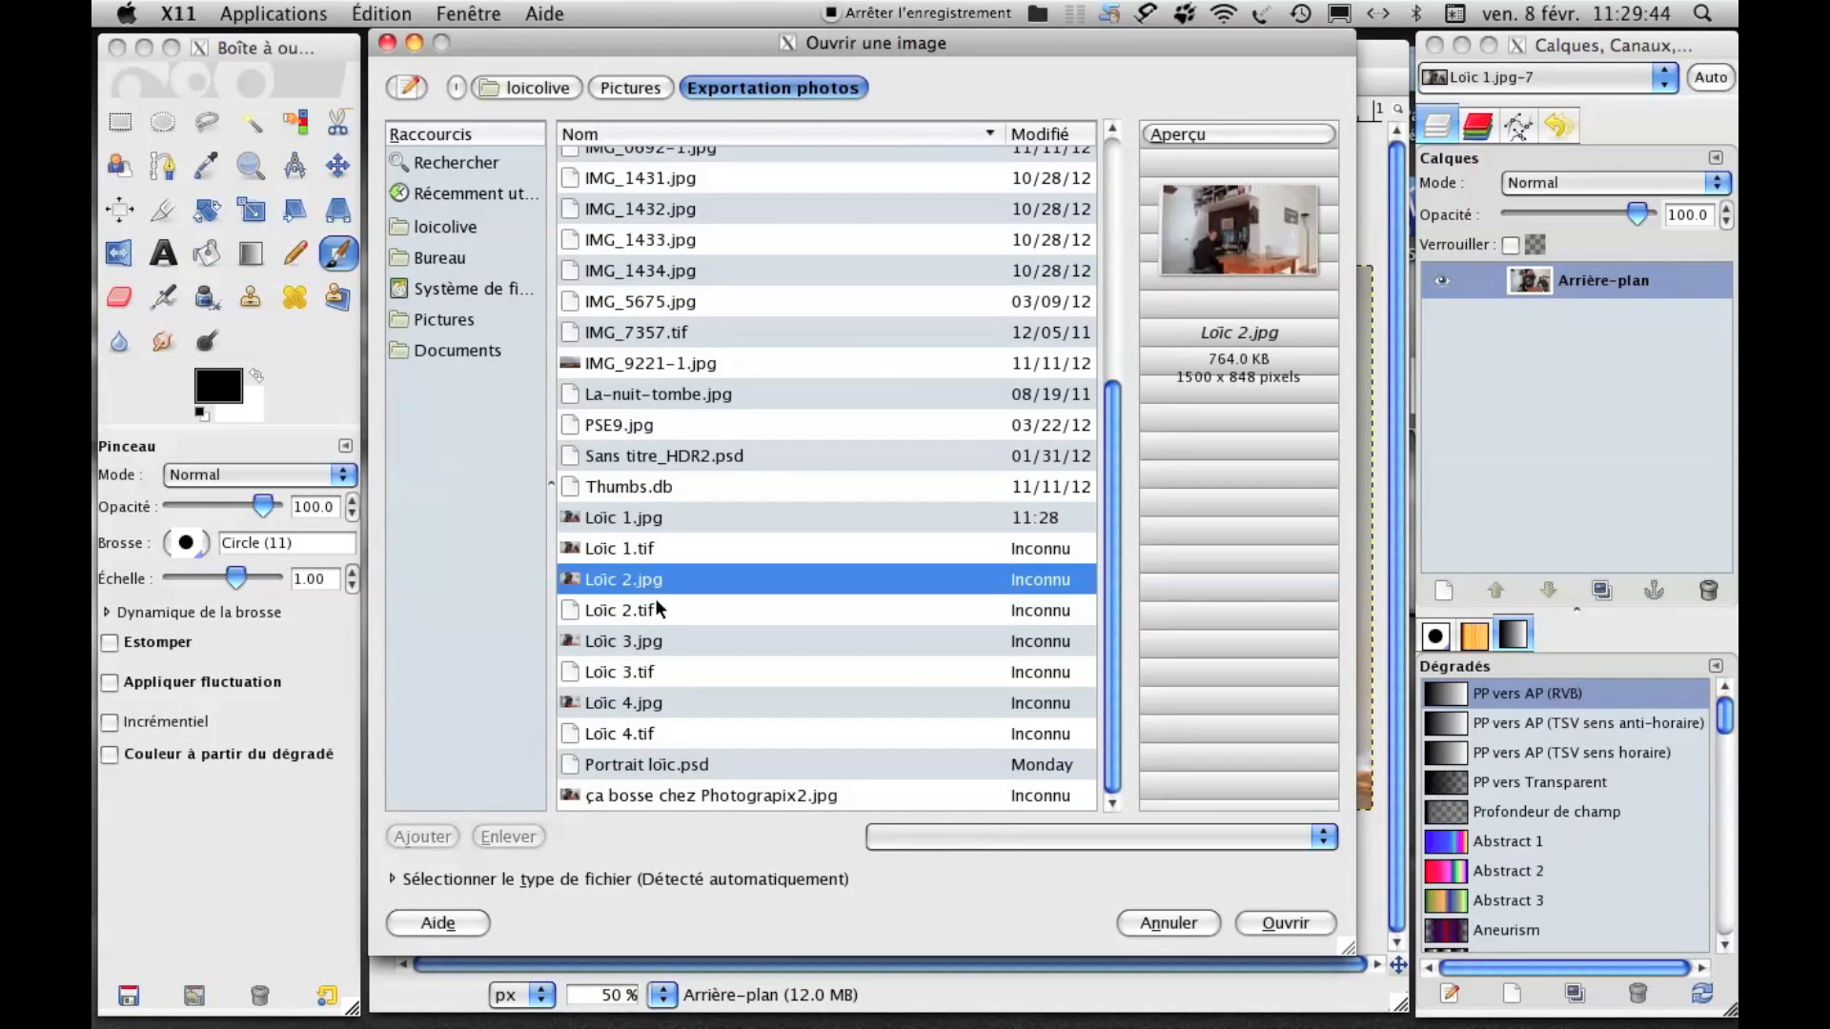
{"action": "left_click", "coordinate": [1292, 922]}
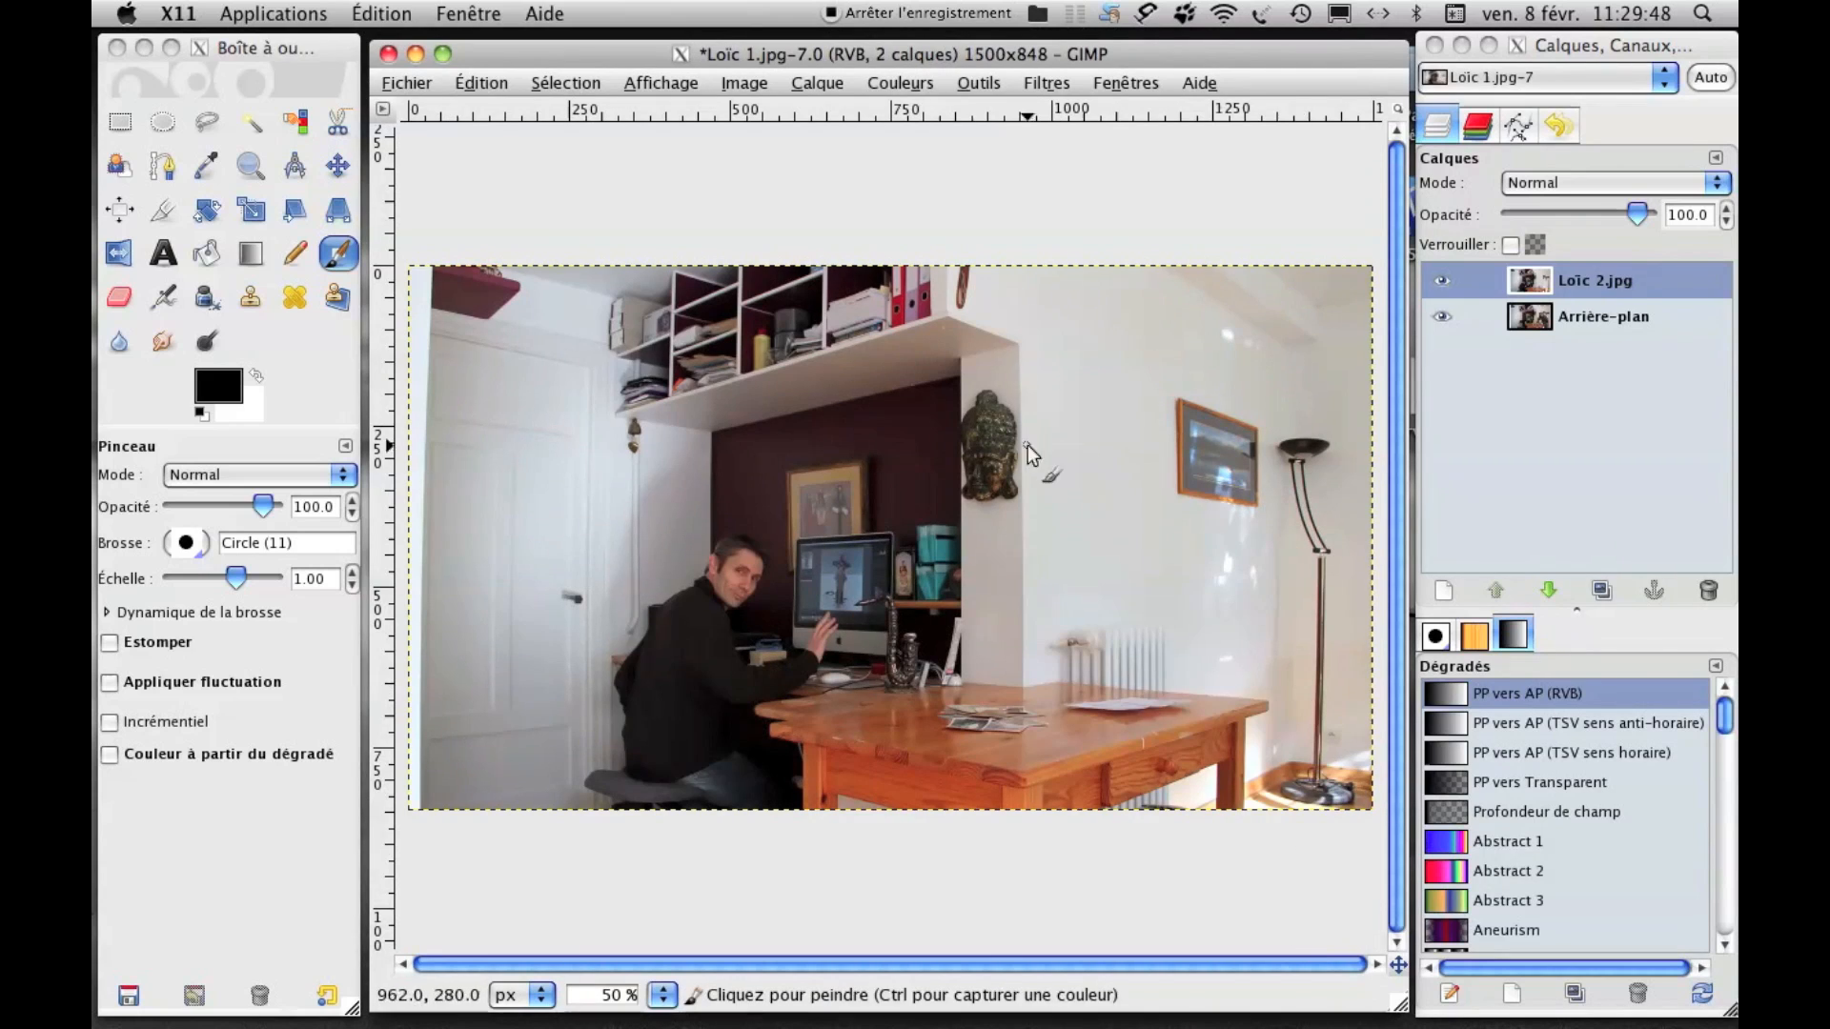
Hide the Loïc 2.jpg layer briefly and show it again to compare it with the background.
{"action": "left_click", "coordinate": [1445, 283]}
{"action": "left_click", "coordinate": [1445, 284]}
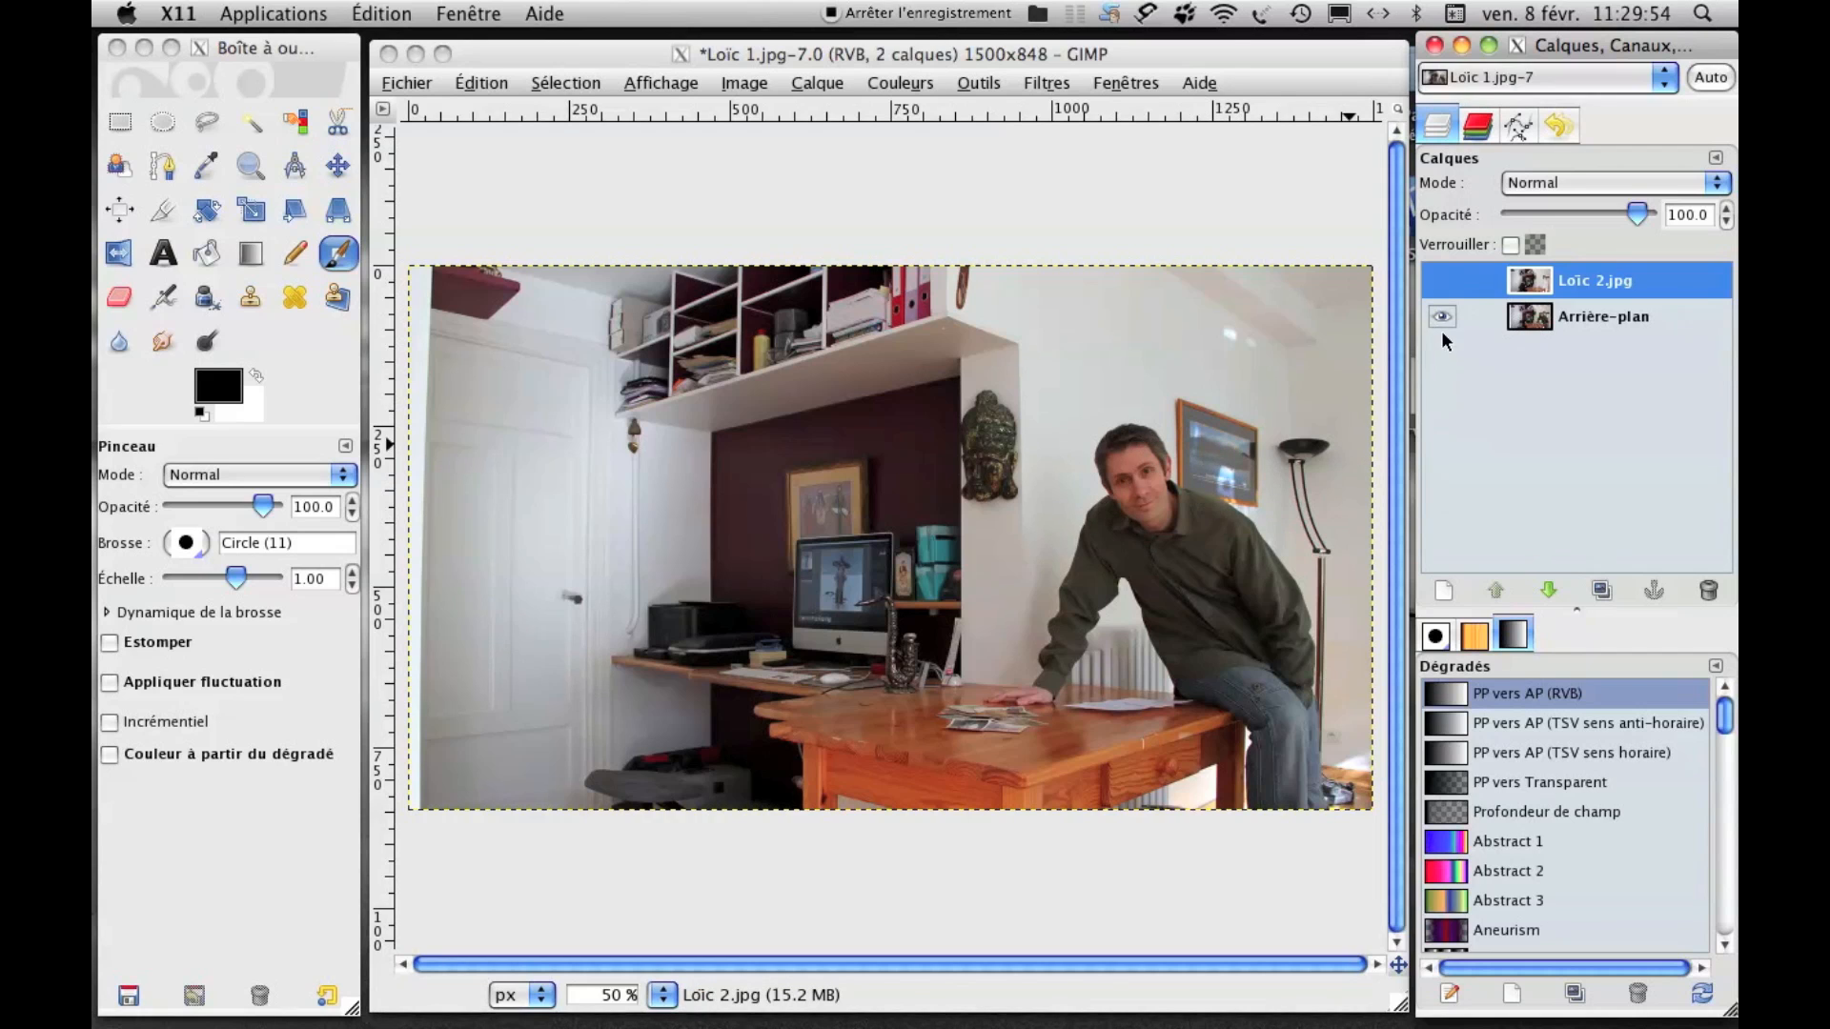
{"action": "left_click", "coordinate": [1442, 281]}
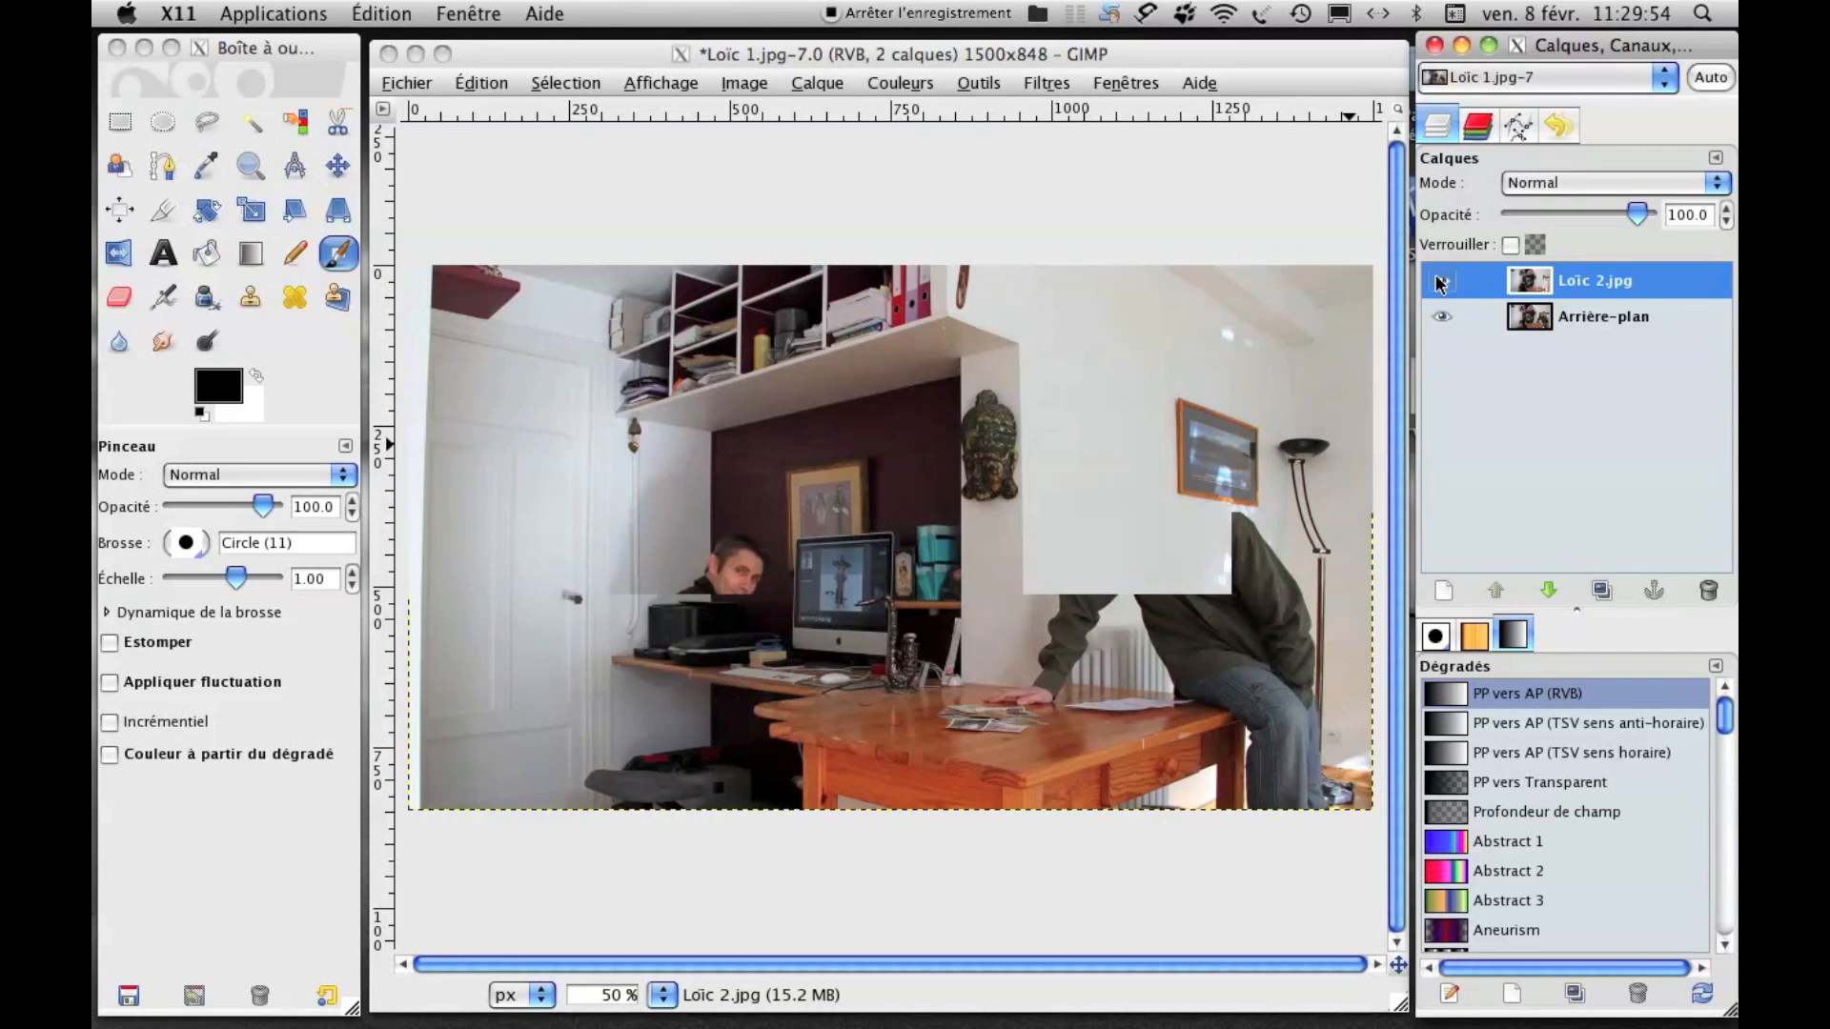
{"action": "left_click", "coordinate": [421, 85]}
{"action": "left_click", "coordinate": [421, 85]}
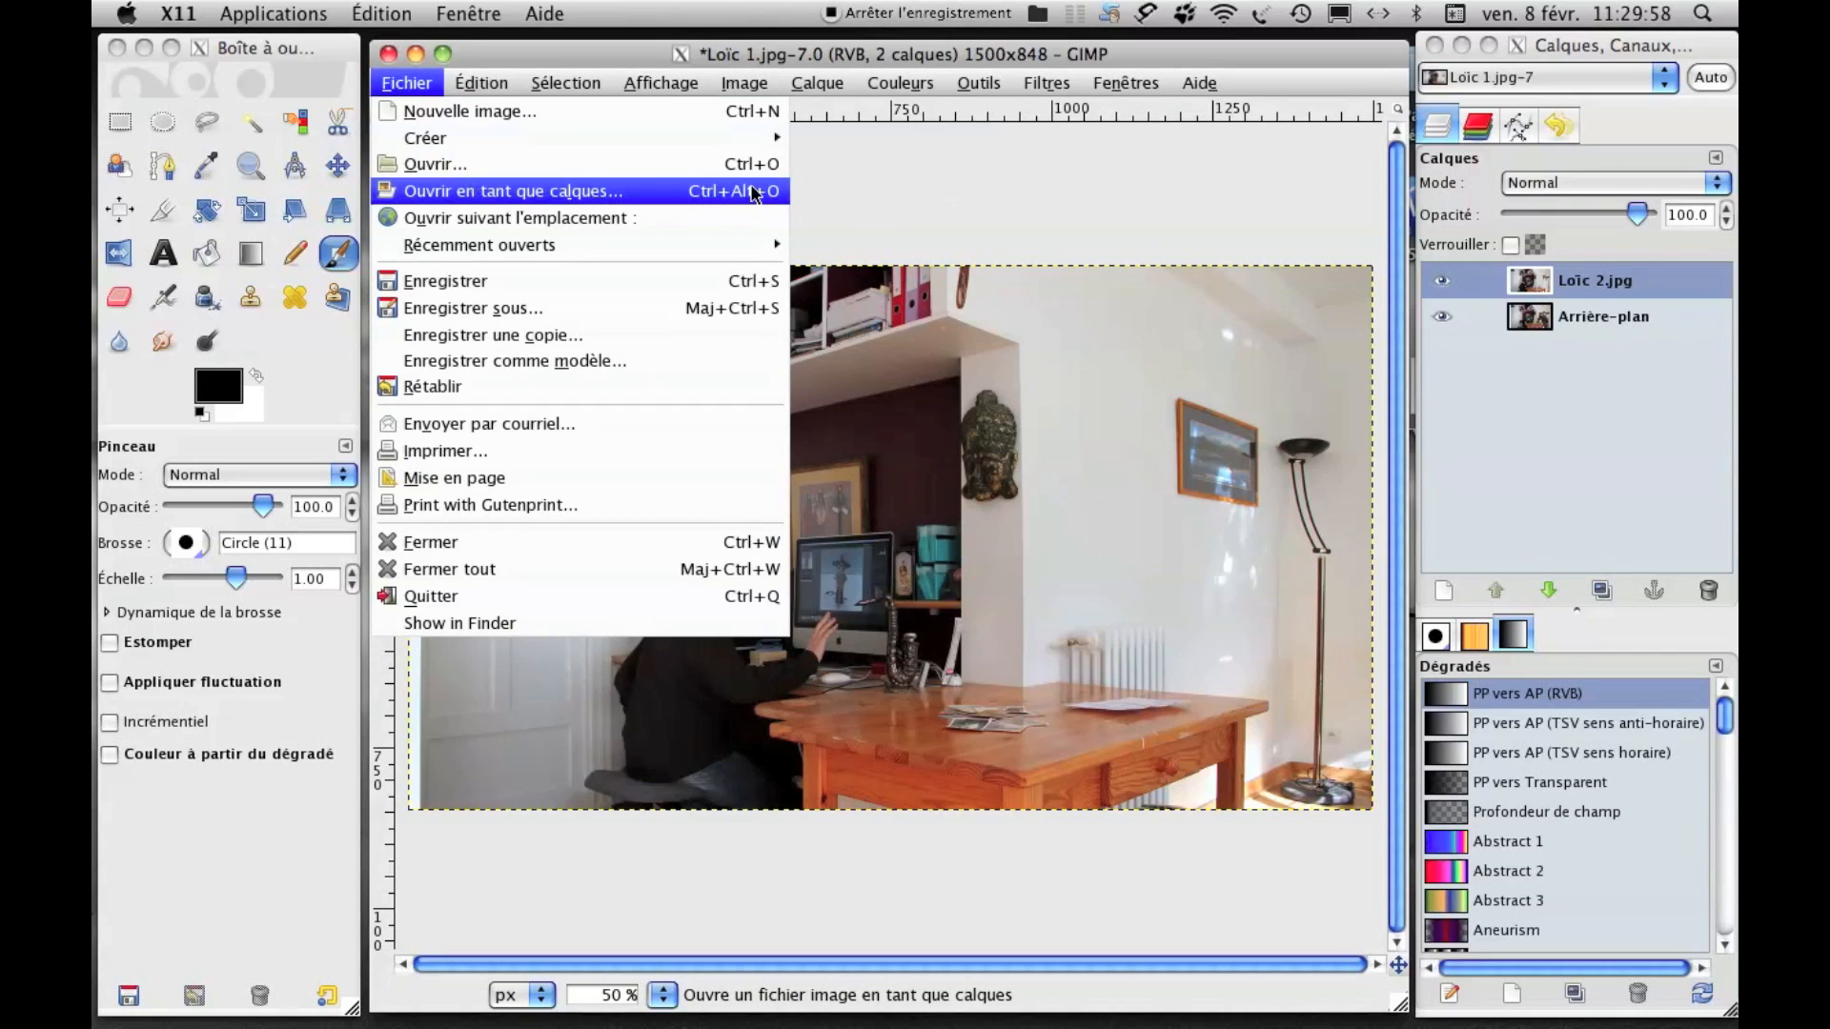
{"action": "left_click", "coordinate": [1003, 200]}
{"action": "left_click", "coordinate": [1518, 282]}
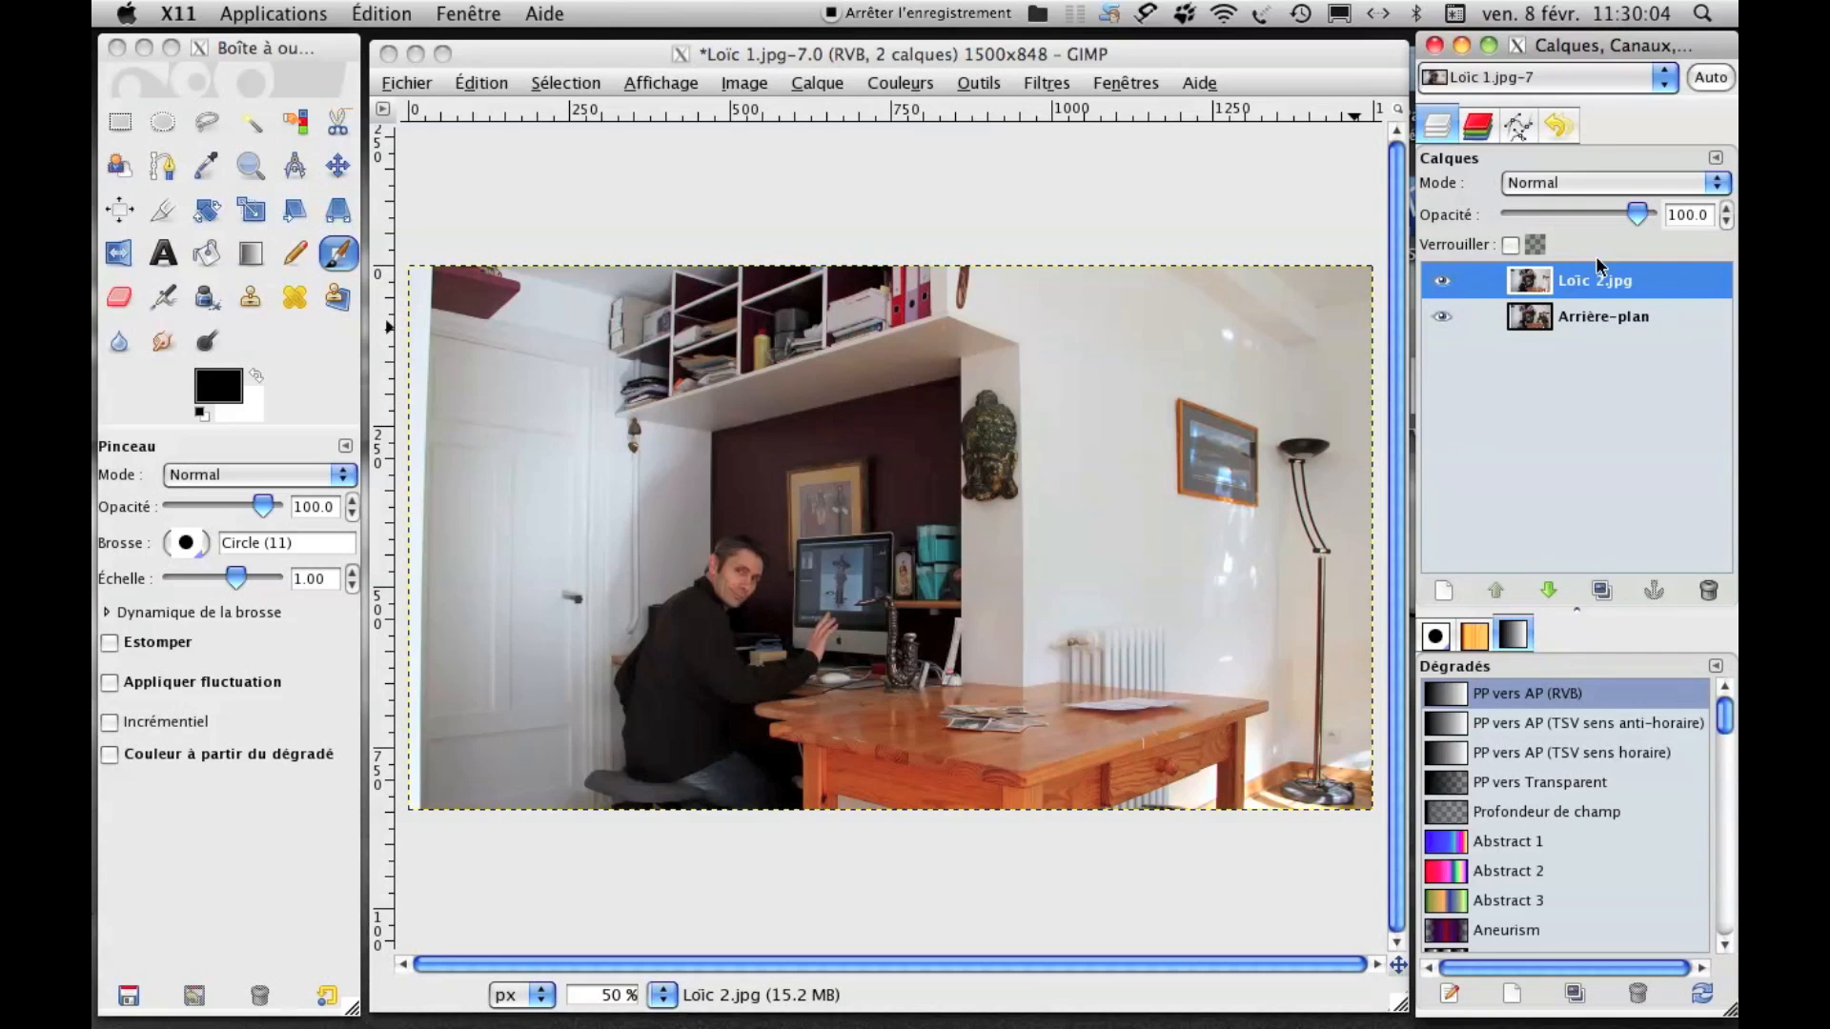
Open Loïc 3.jpg as a new layer above the Loïc 2.jpg layer.
{"action": "left_click", "coordinate": [413, 82]}
{"action": "left_click", "coordinate": [414, 82]}
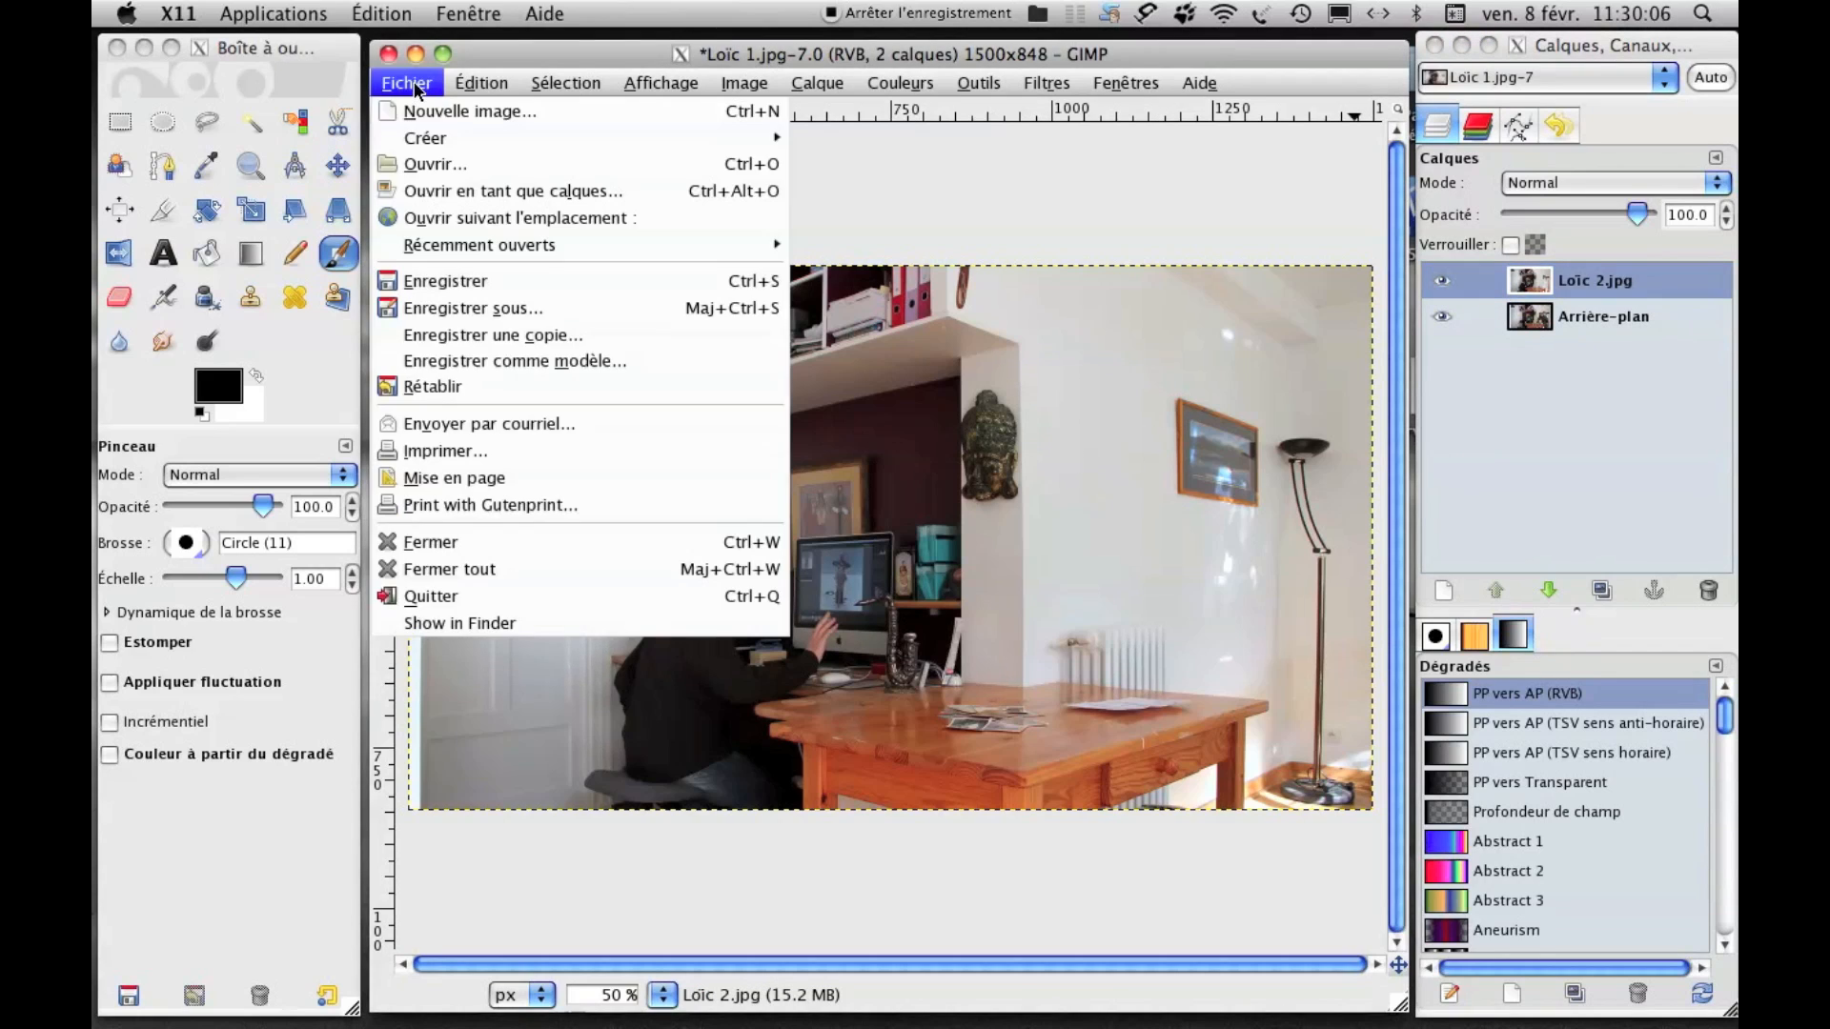
{"action": "left_click", "coordinate": [488, 191]}
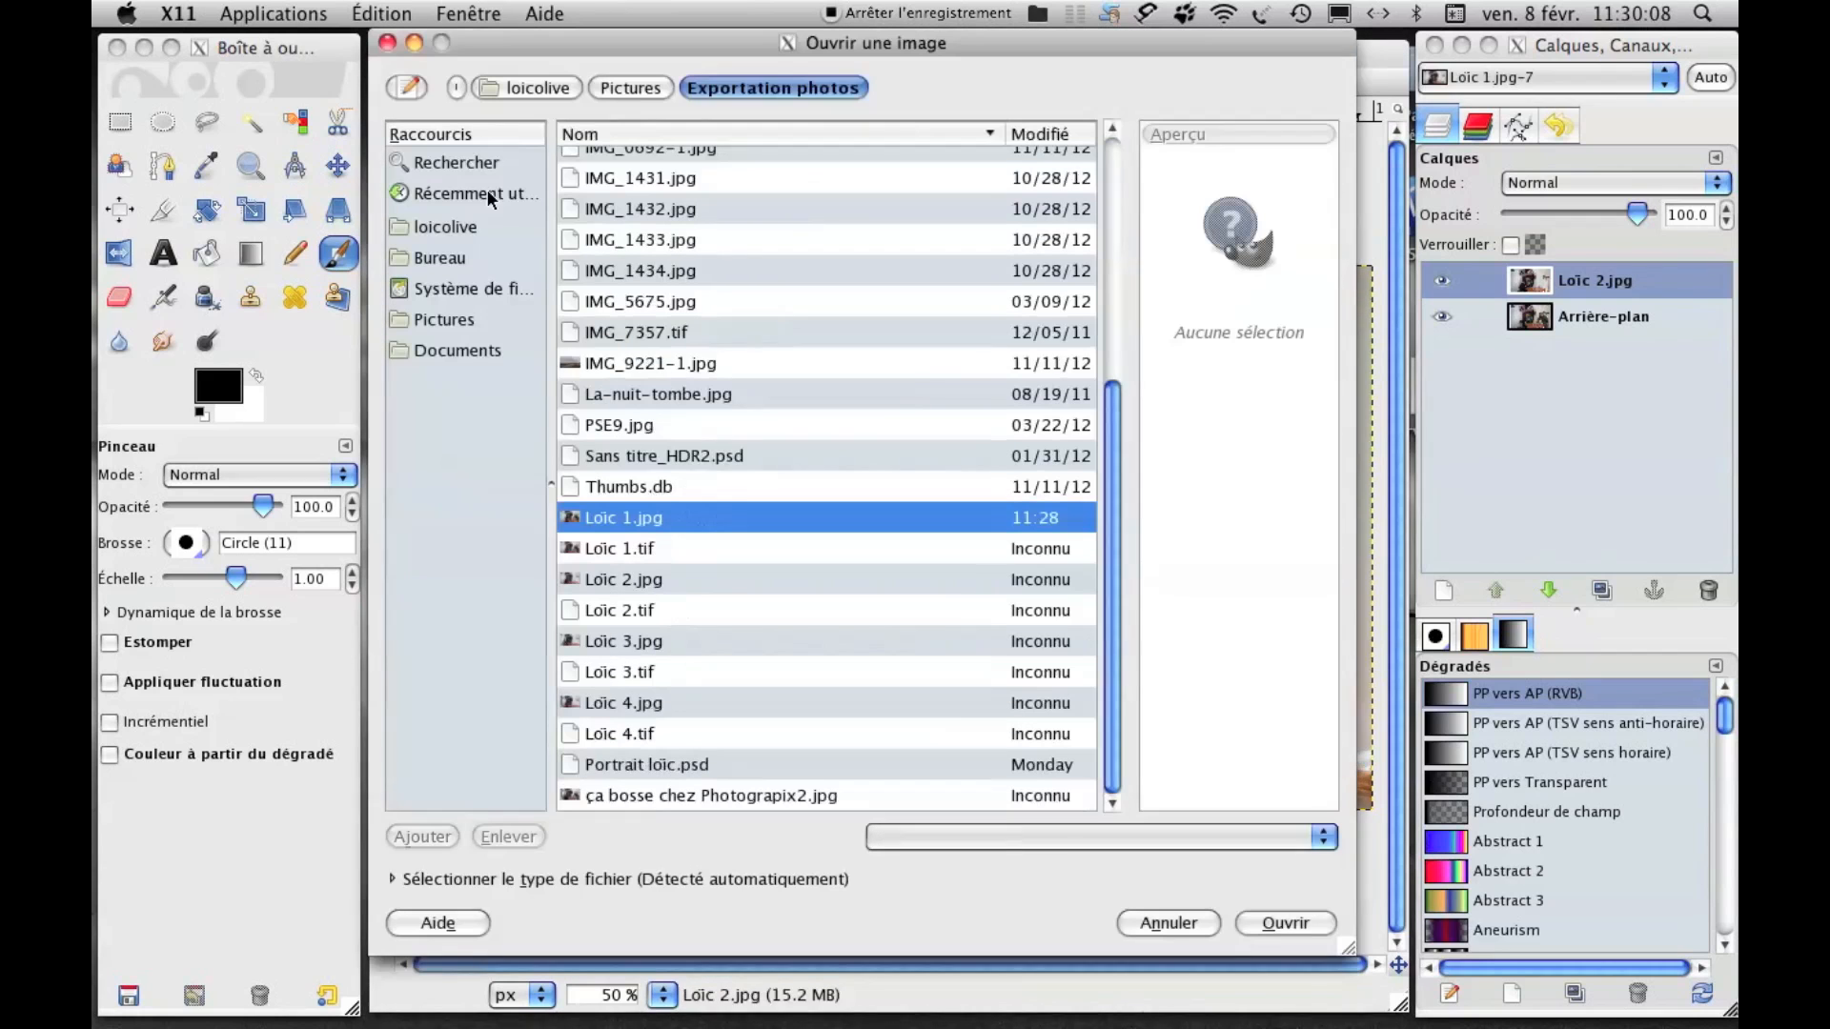
{"action": "left_click", "coordinate": [661, 640]}
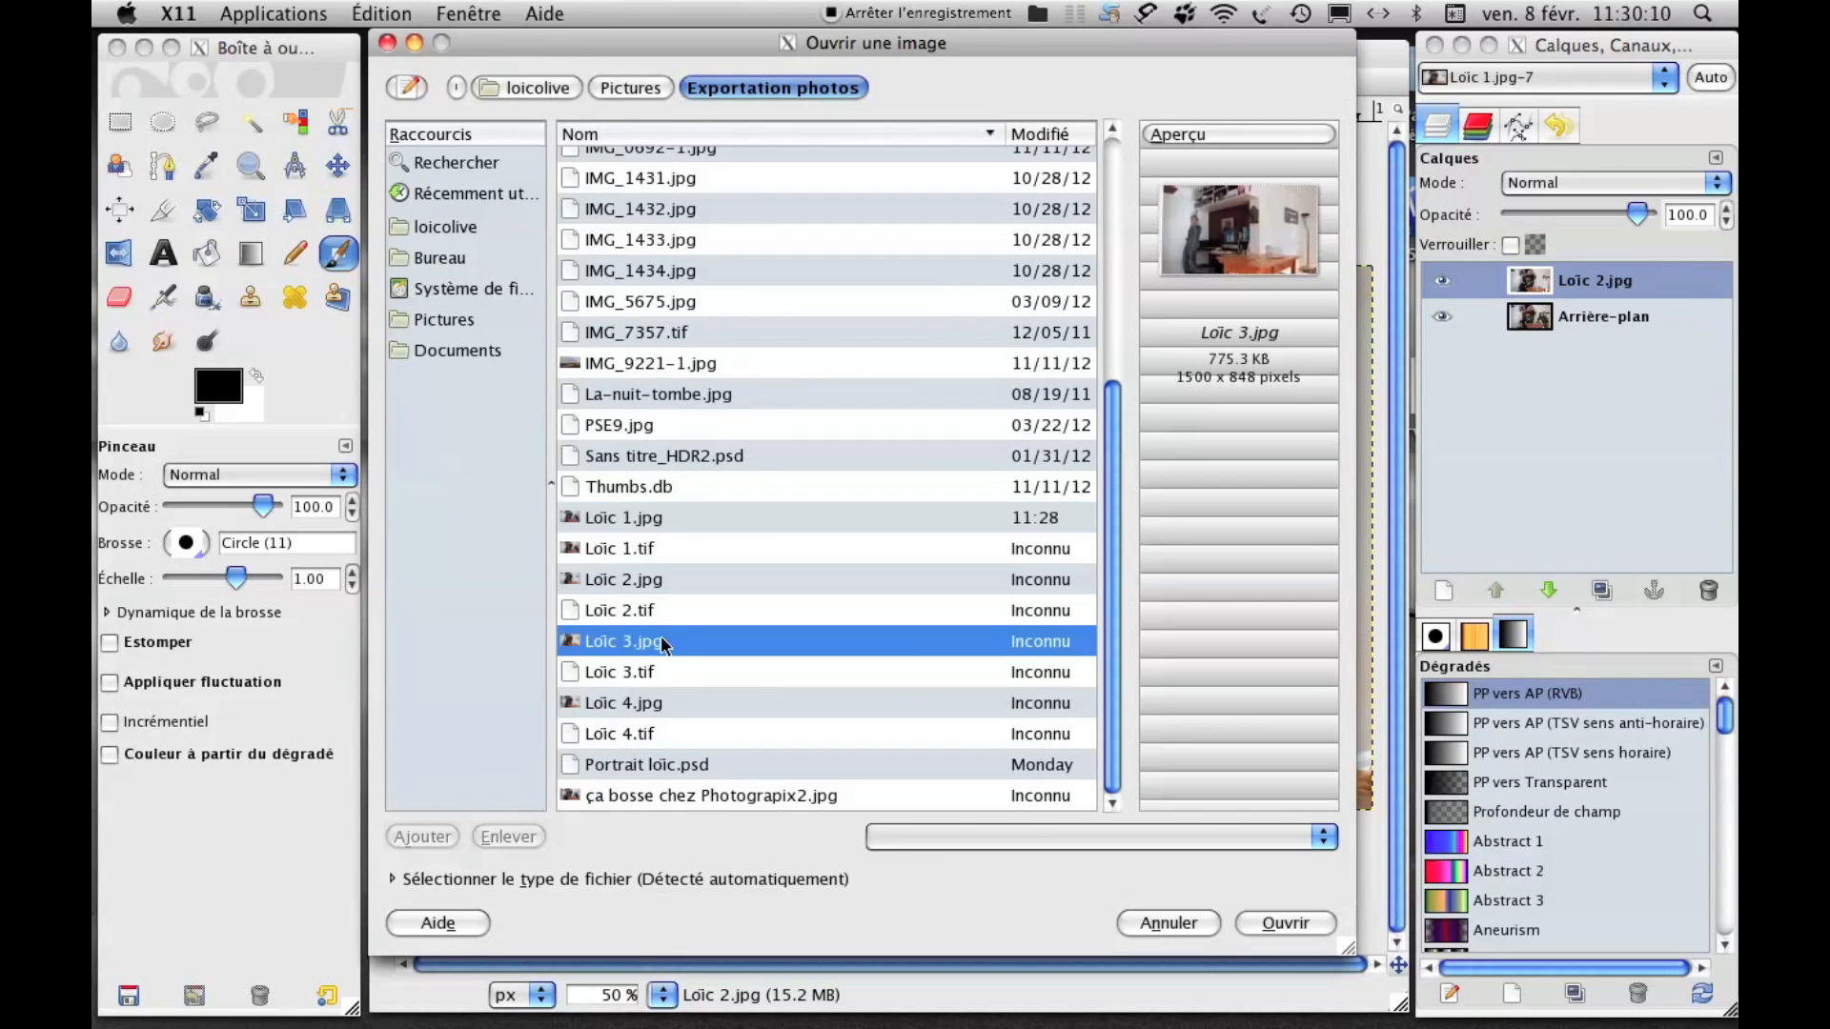
{"action": "left_click", "coordinate": [1284, 922]}
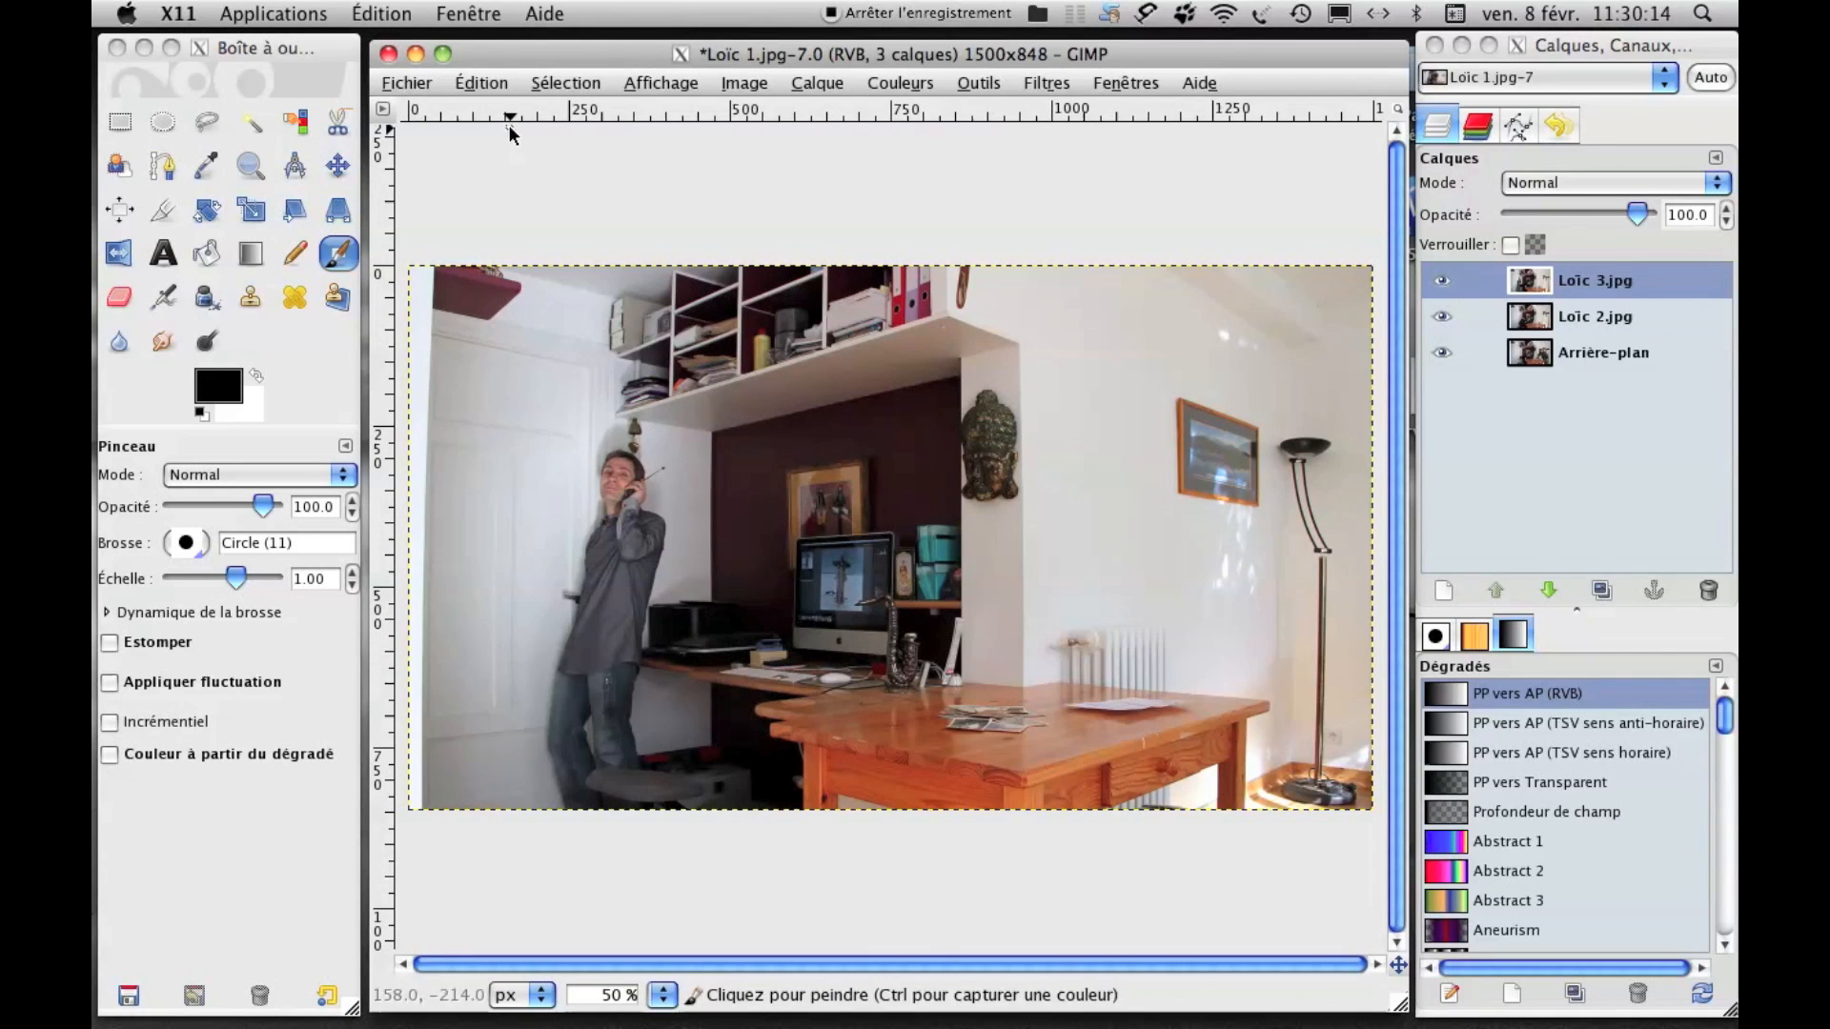
Open Loïc 4.jpg as a new layer at the top of the layer stack.
{"action": "left_click", "coordinate": [417, 84]}
{"action": "left_click", "coordinate": [455, 190]}
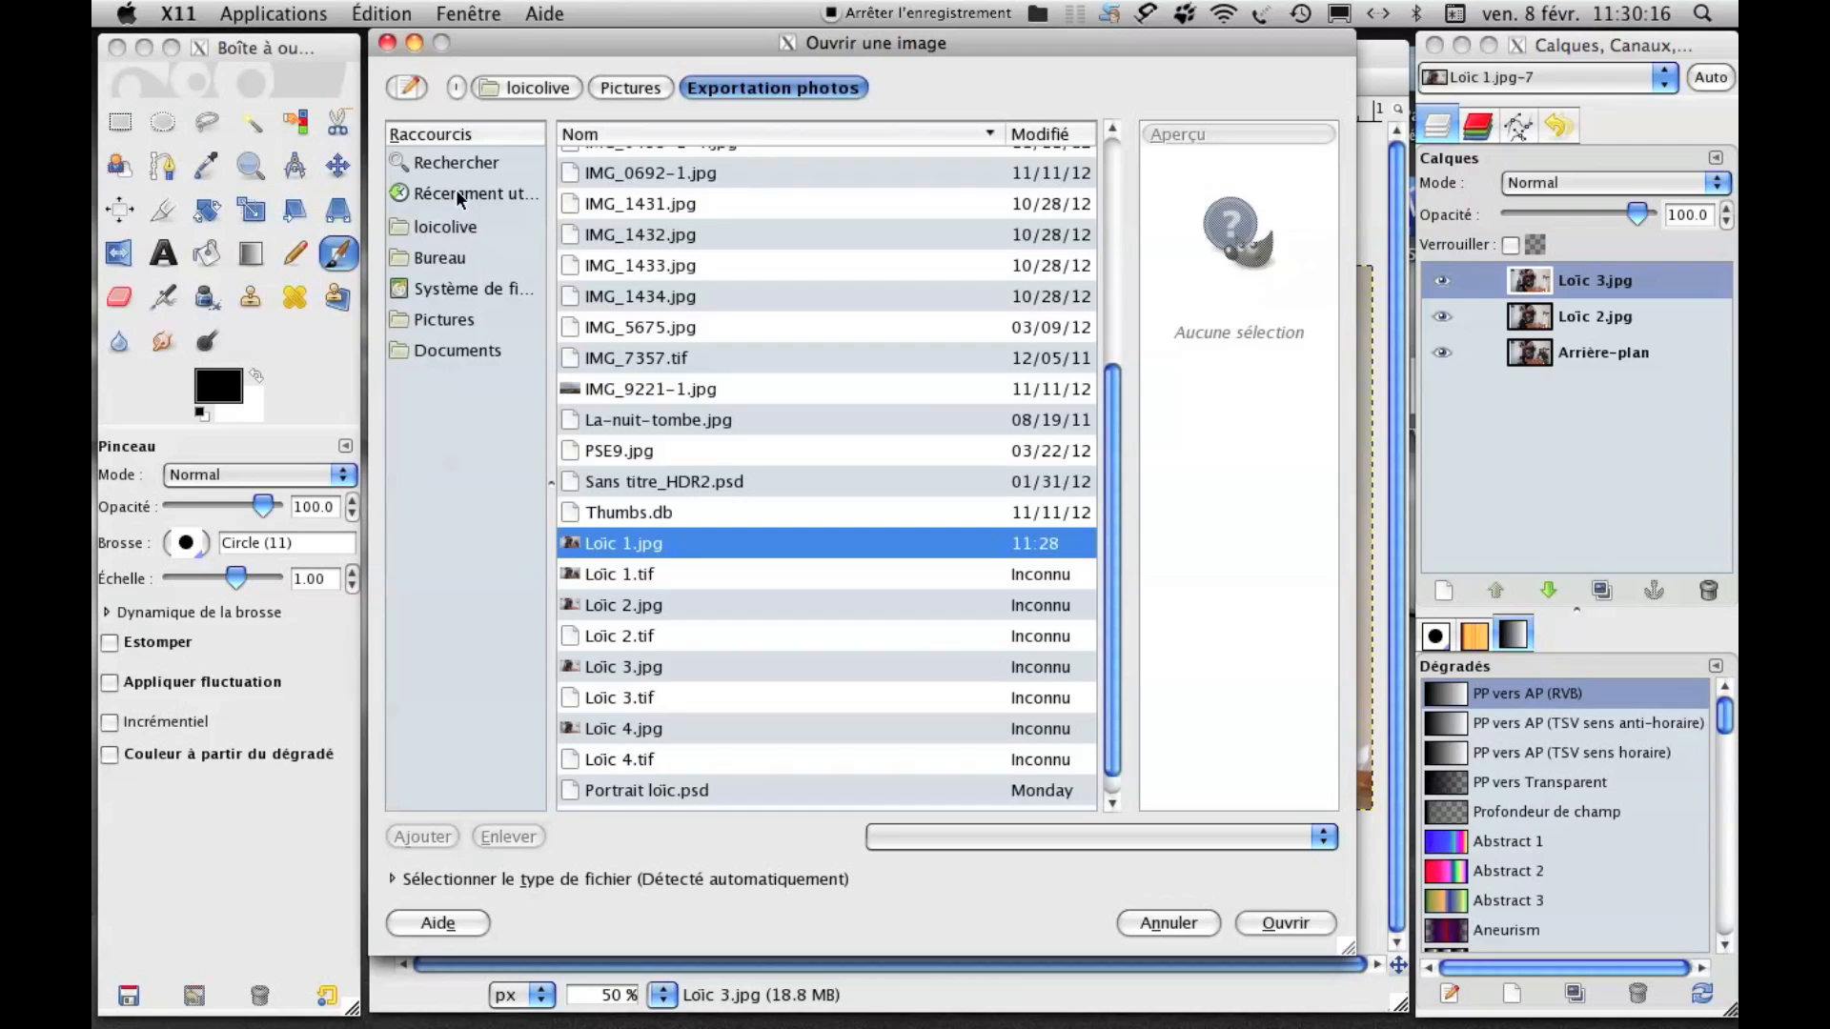
{"action": "left_click", "coordinate": [662, 730]}
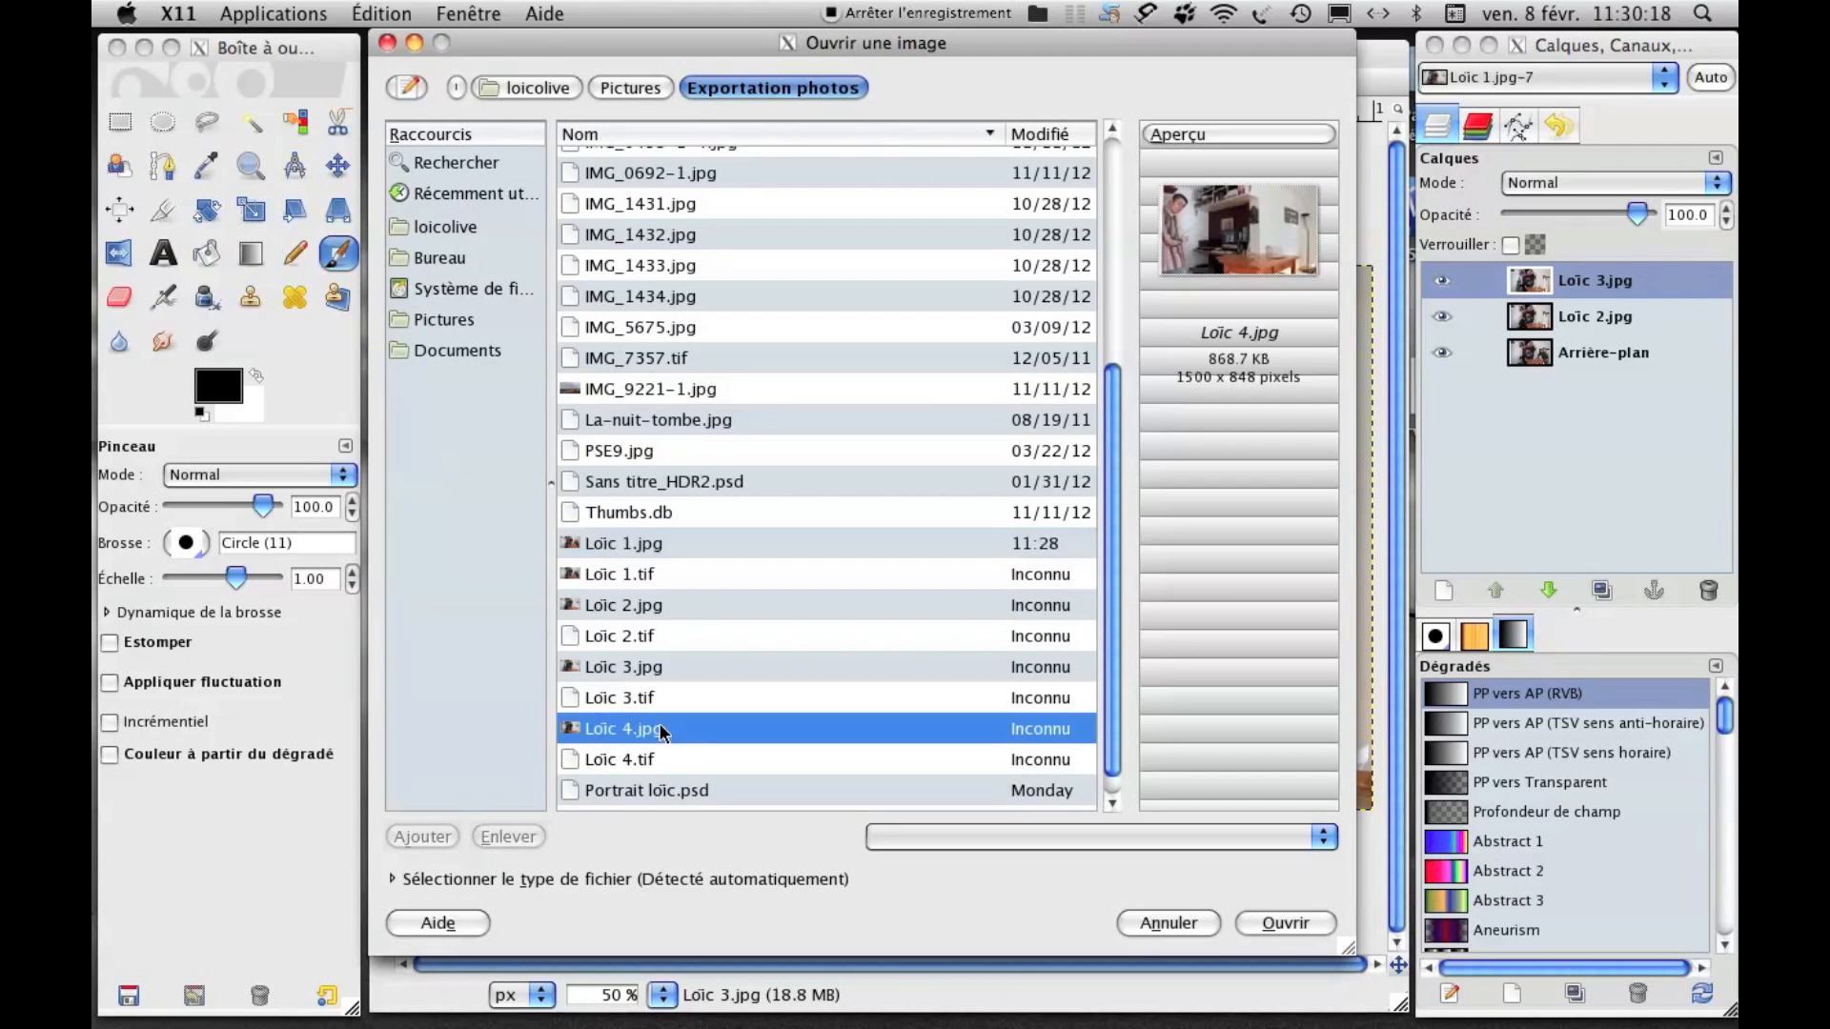
{"action": "left_click", "coordinate": [1283, 923]}
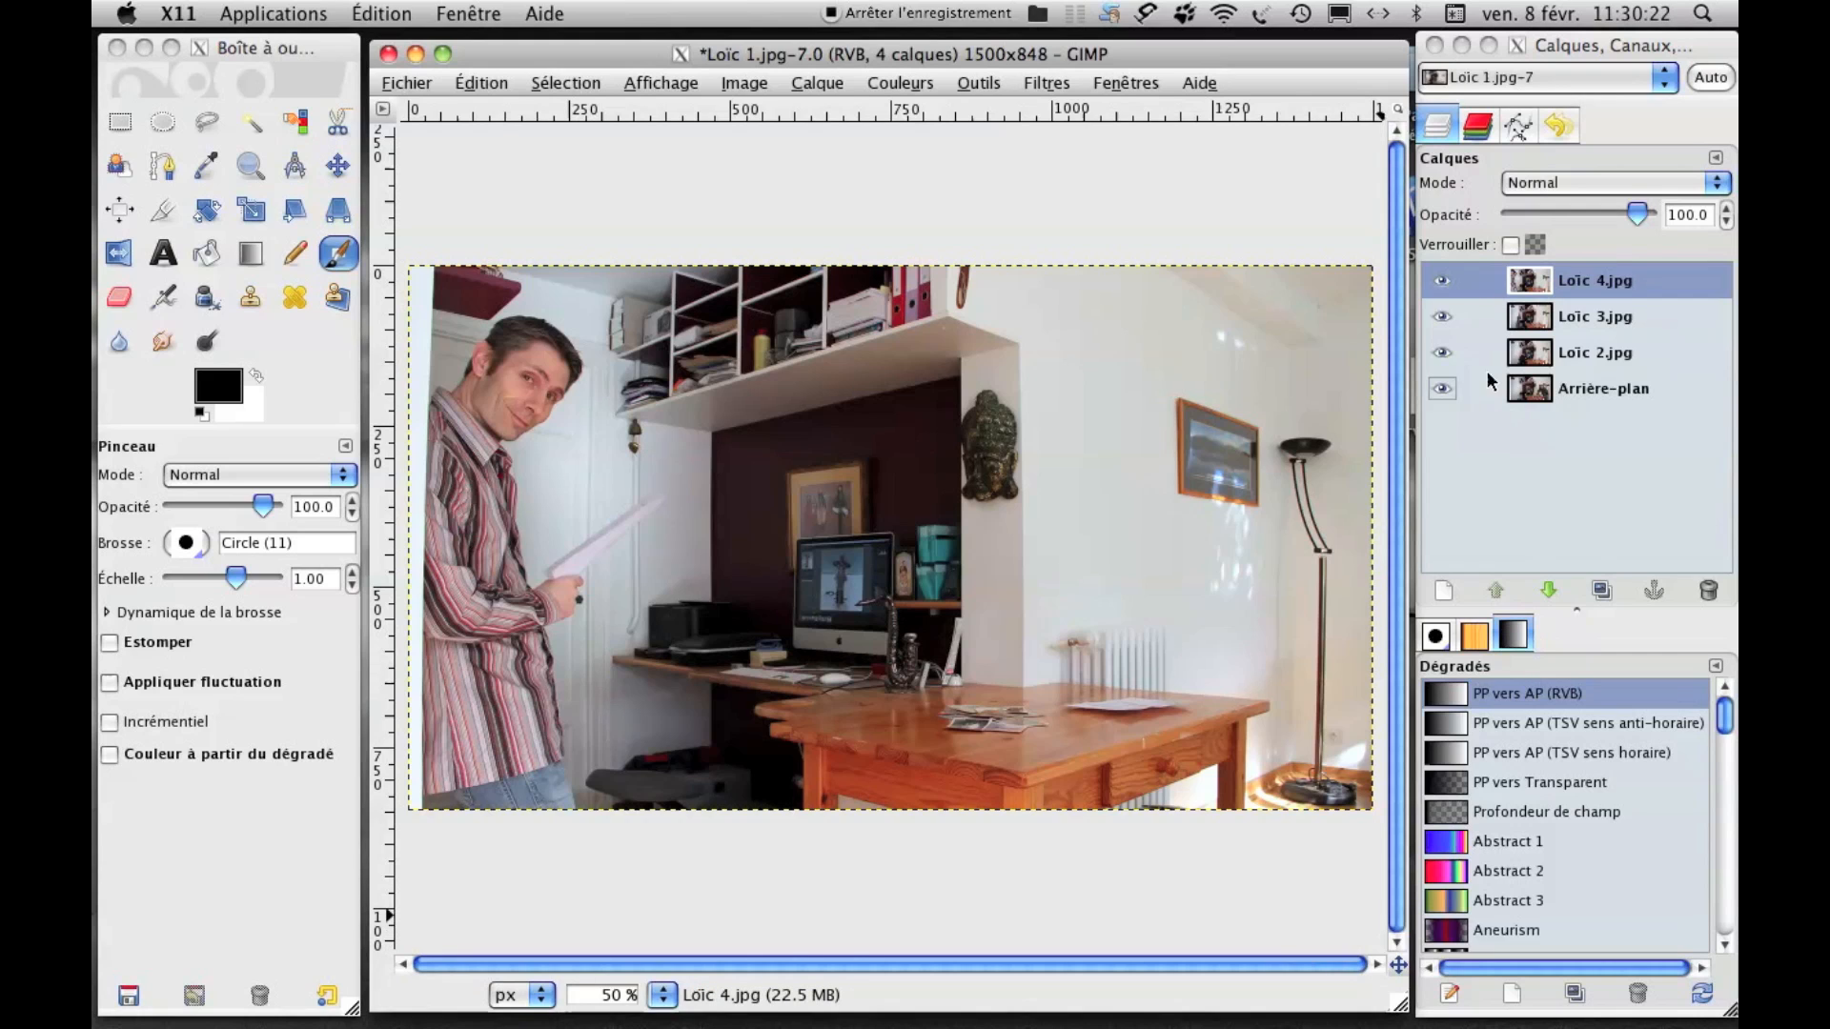
Hide the layers Loïc 4.jpg, Loïc 3.jpg and Loïc 2.jpg, leaving only the background layer (Arrière-plan) shown.
{"action": "left_click", "coordinate": [1444, 285]}
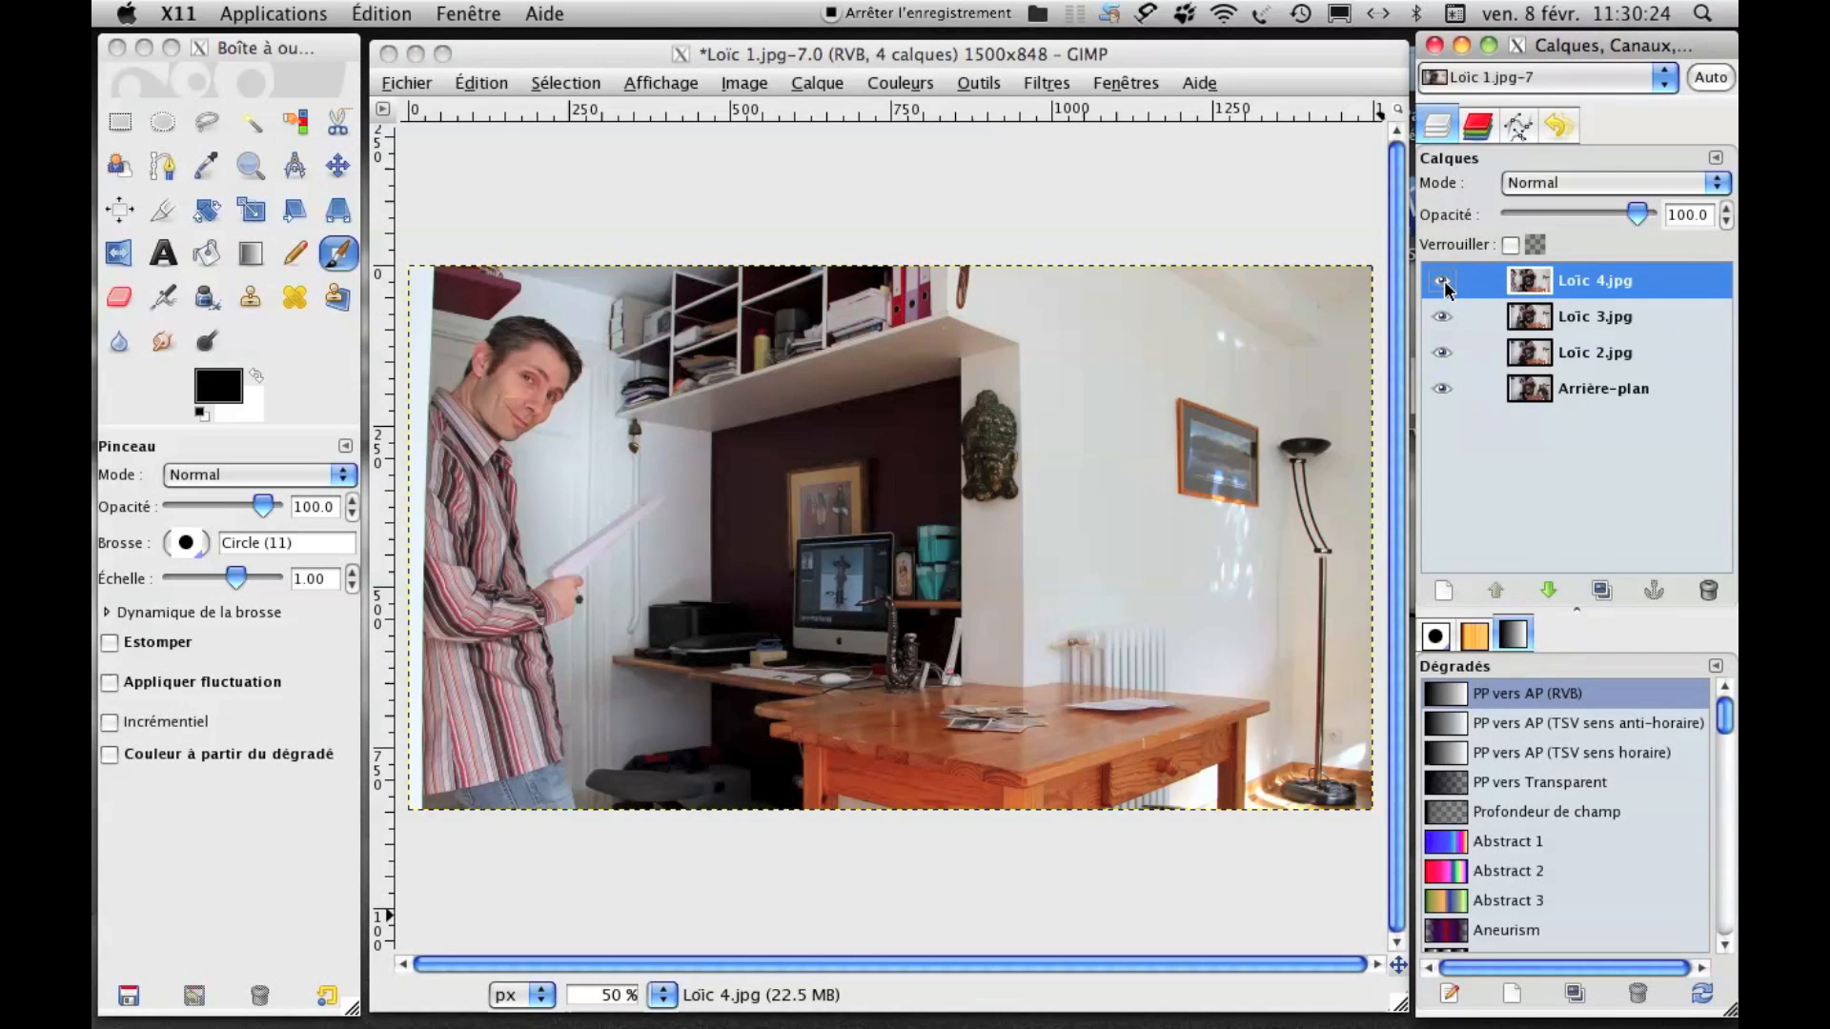
{"action": "left_click", "coordinate": [1443, 283]}
{"action": "left_click", "coordinate": [1442, 316]}
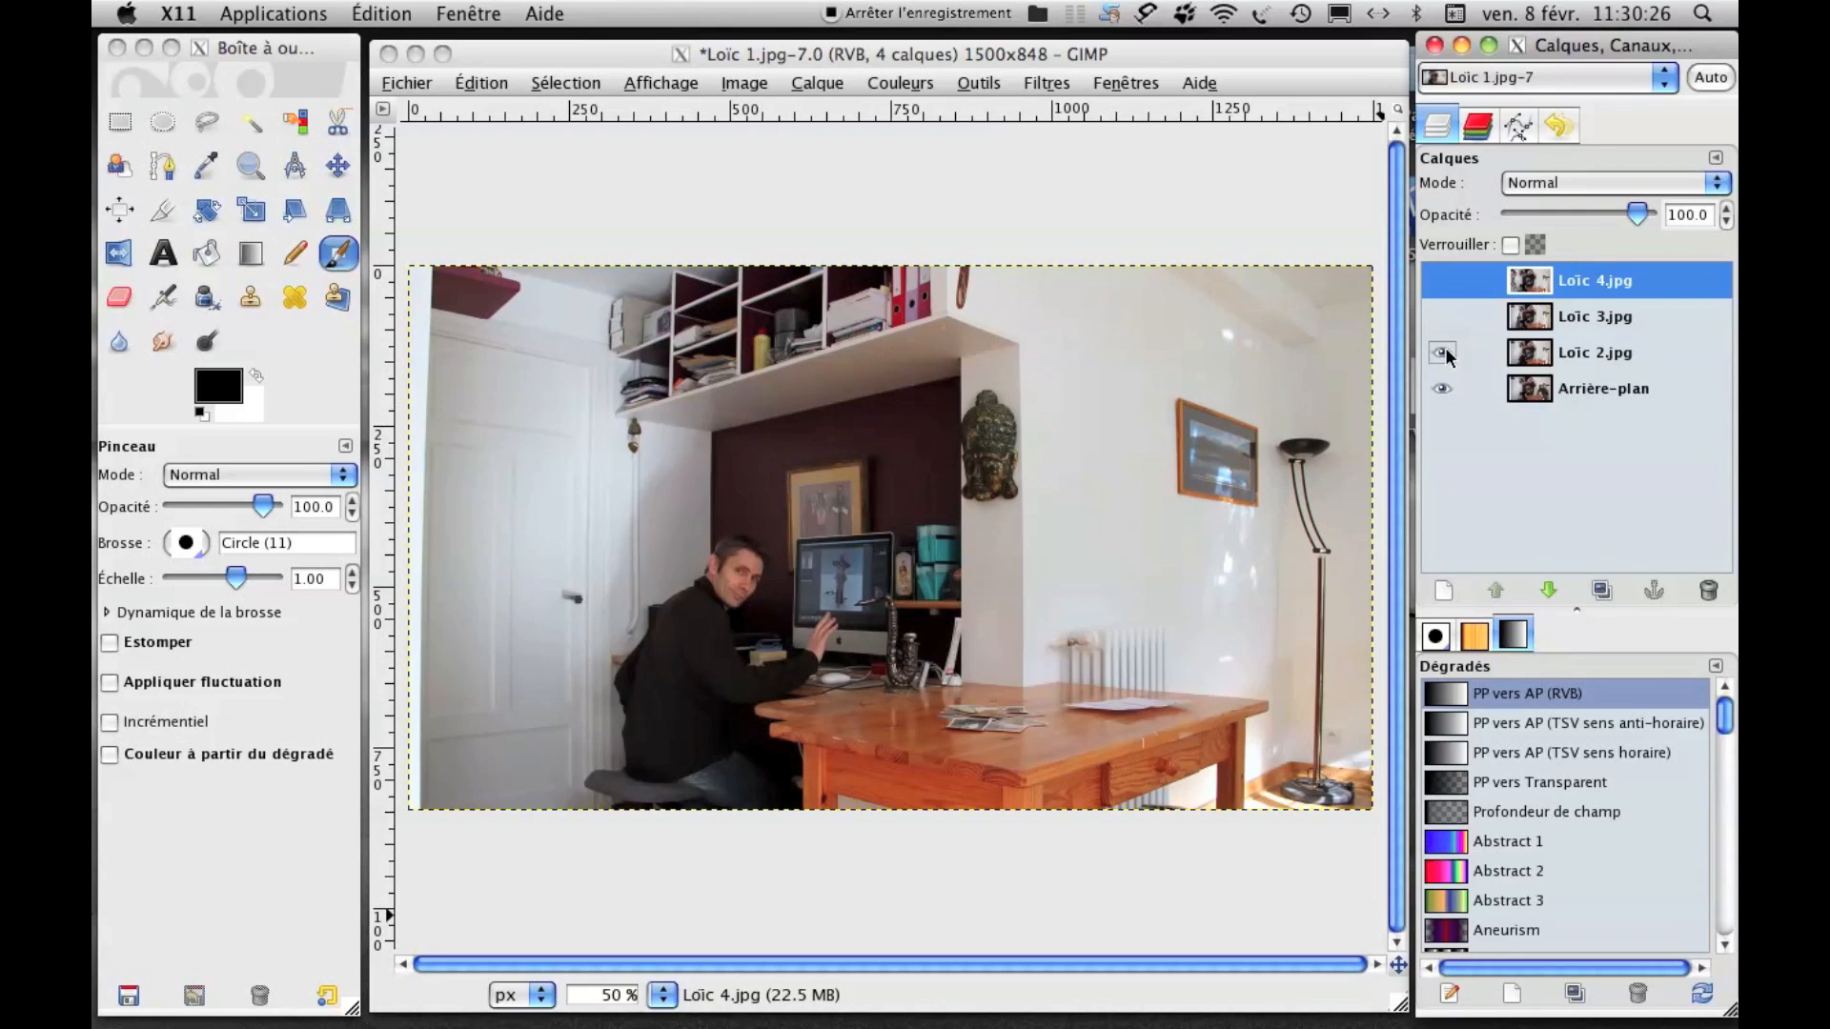
{"action": "left_click", "coordinate": [1444, 353]}
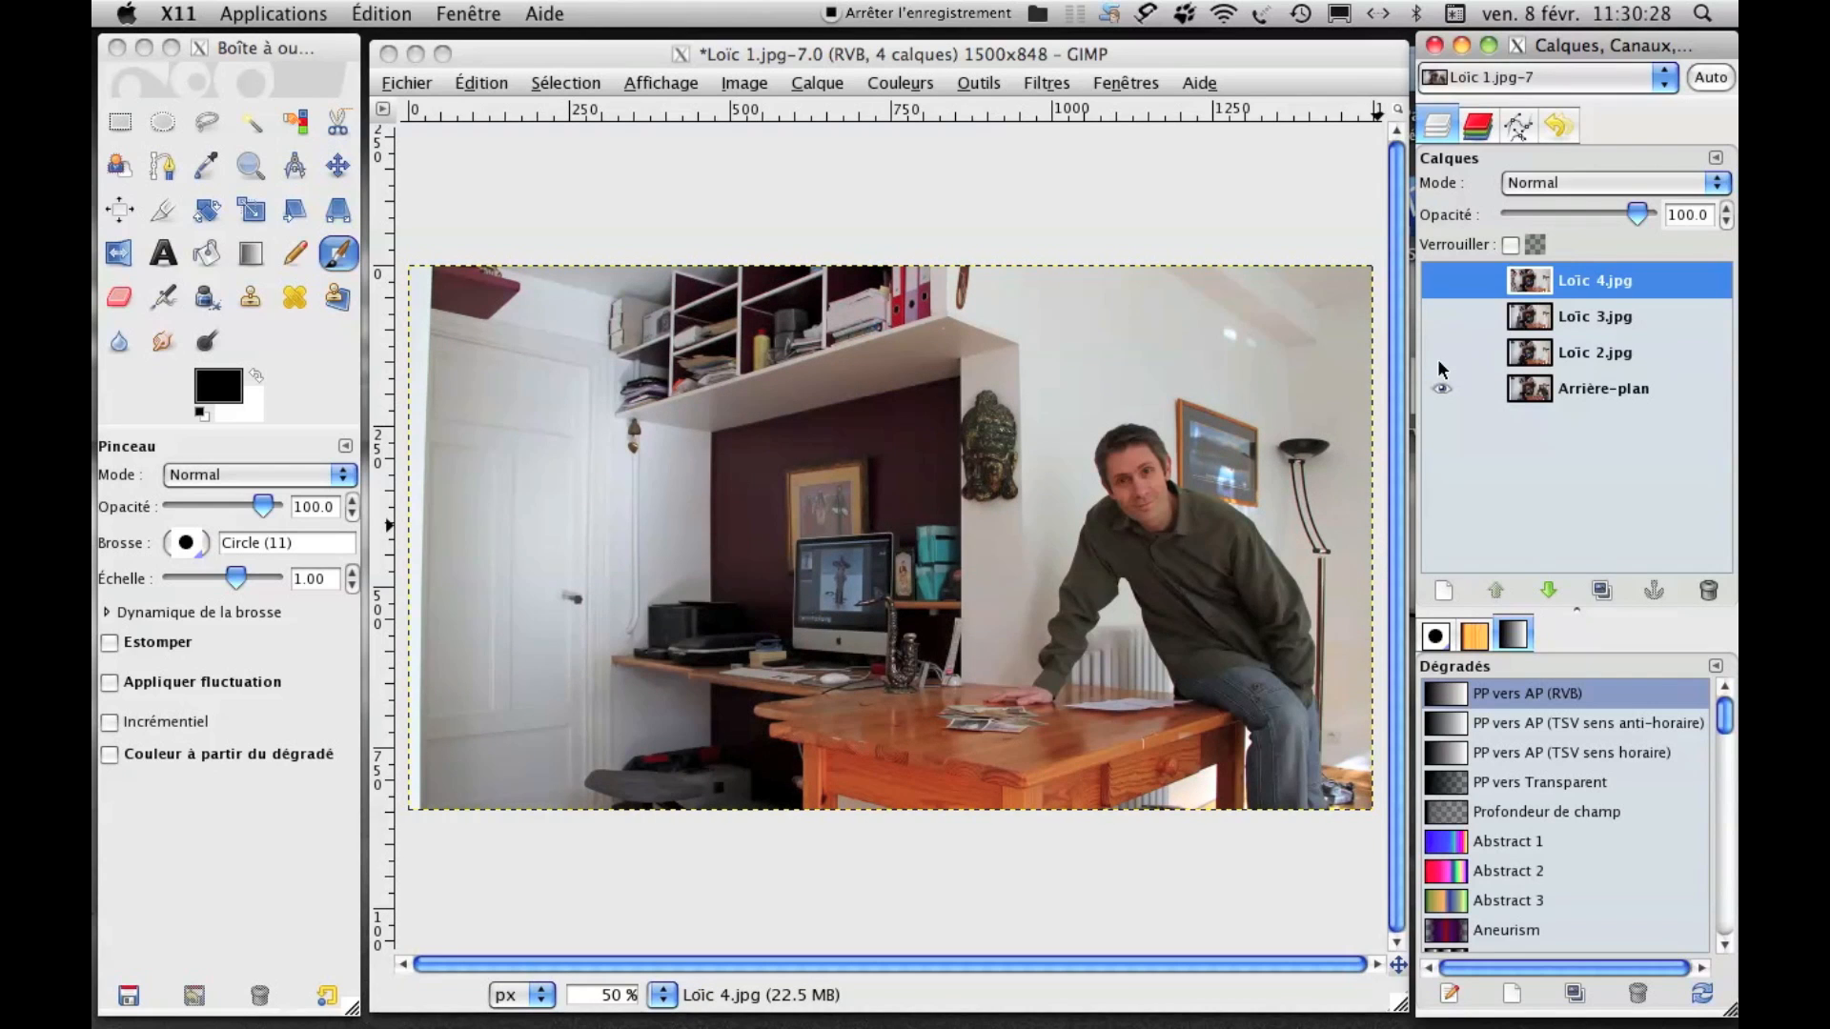
Show the layers Loïc 2.jpg, Loïc 3.jpg and Loïc 4.jpg again above the background.
{"action": "left_click", "coordinate": [1440, 354]}
{"action": "left_click", "coordinate": [1441, 317]}
{"action": "left_click", "coordinate": [1444, 284]}
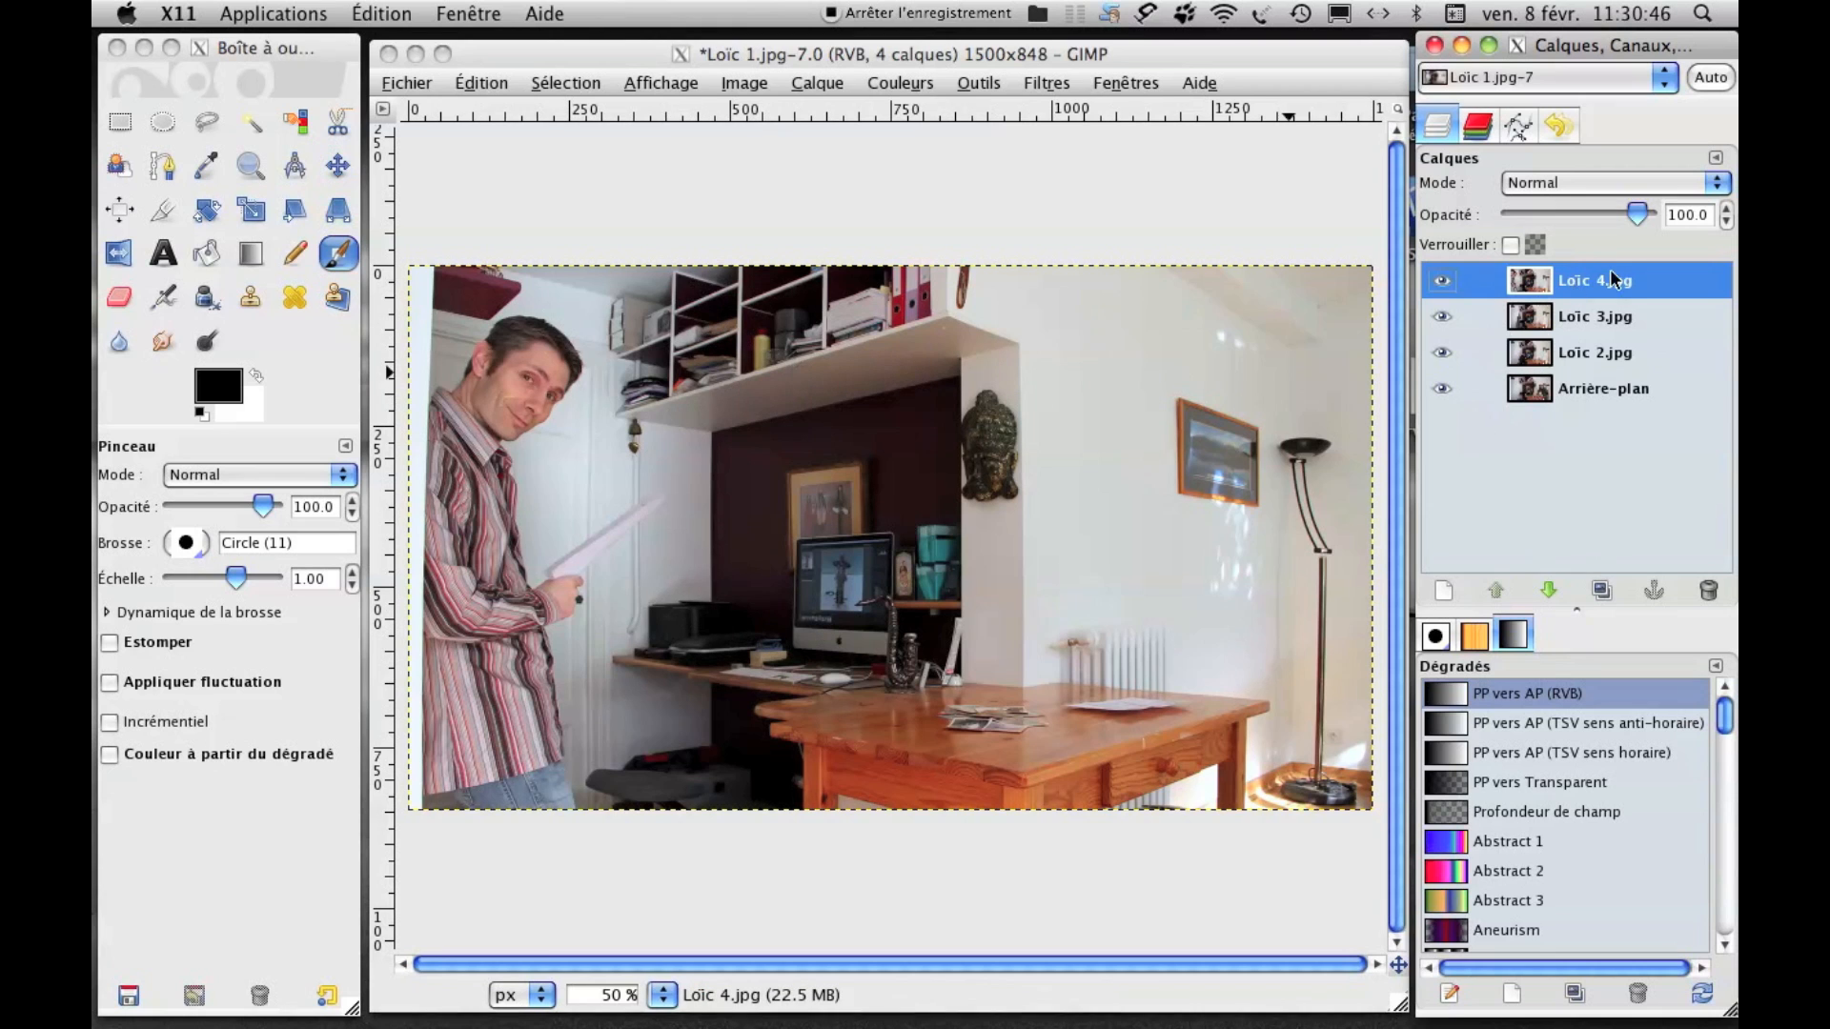
Hide the upper three layers one by one to view each photo beneath, and show them all again.
{"action": "left_click", "coordinate": [1554, 321]}
{"action": "left_click", "coordinate": [1441, 281]}
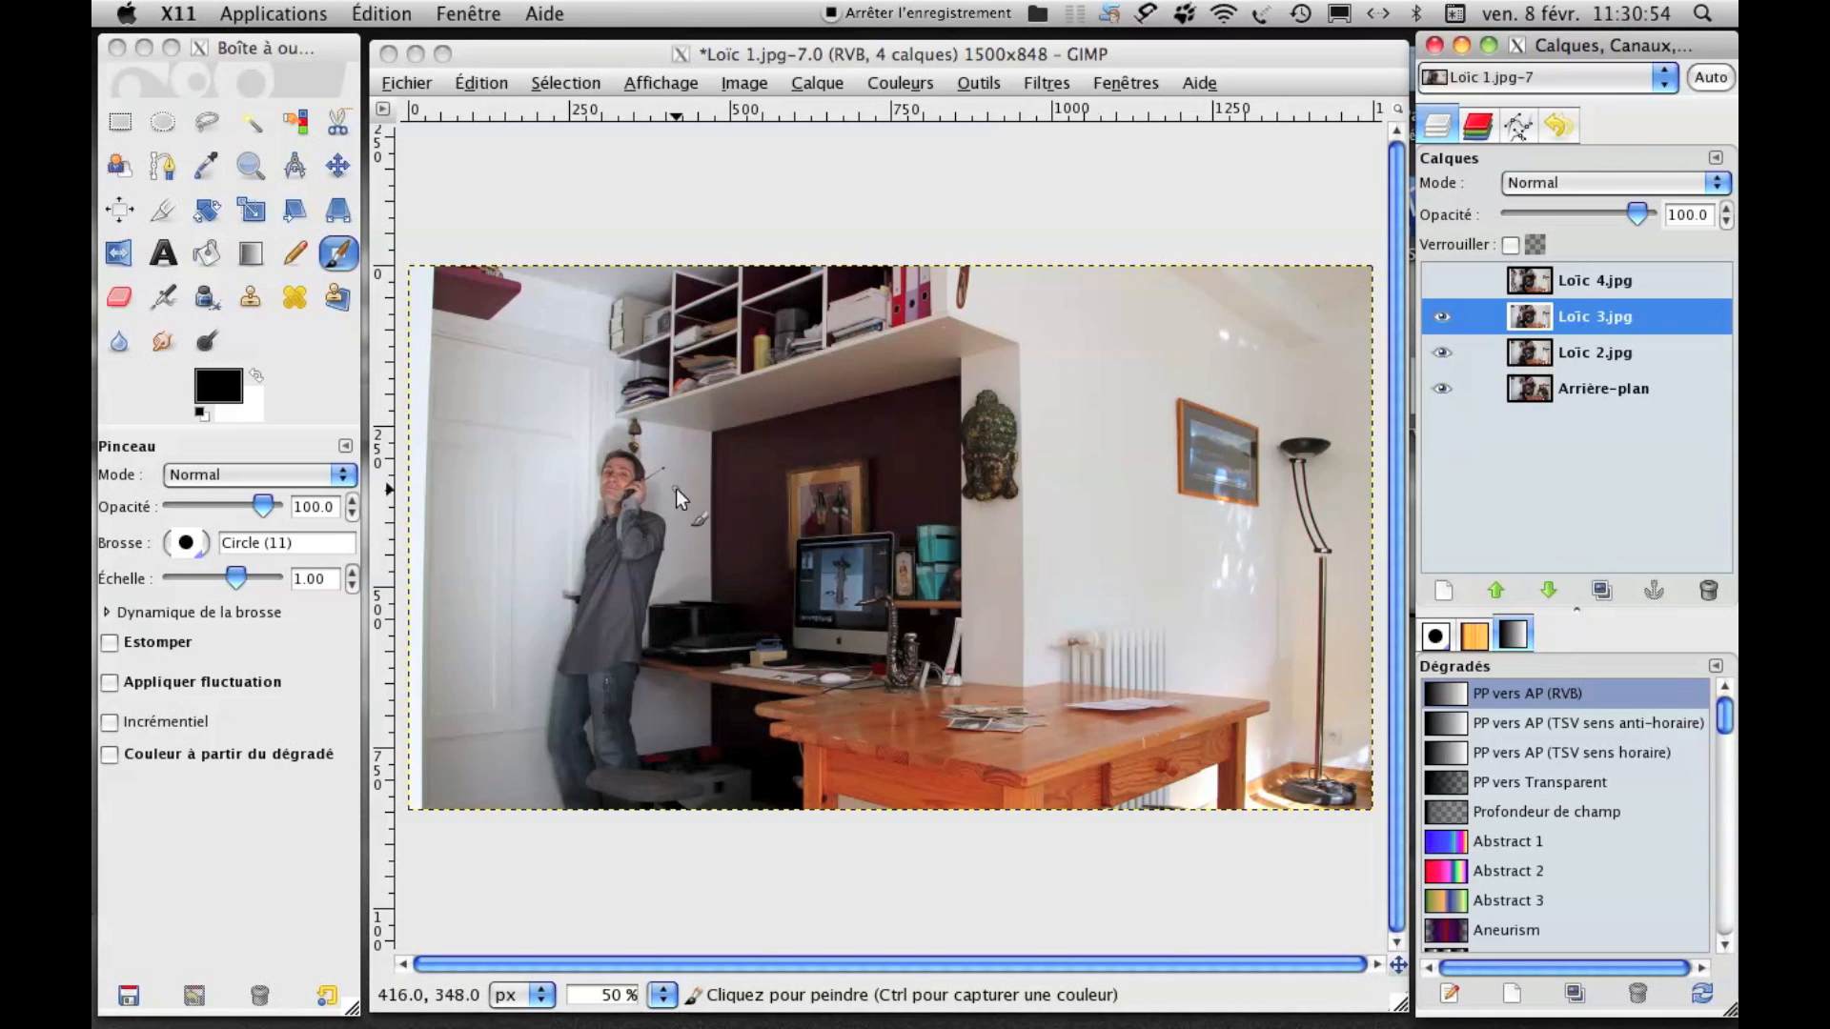
{"action": "left_click", "coordinate": [1441, 316]}
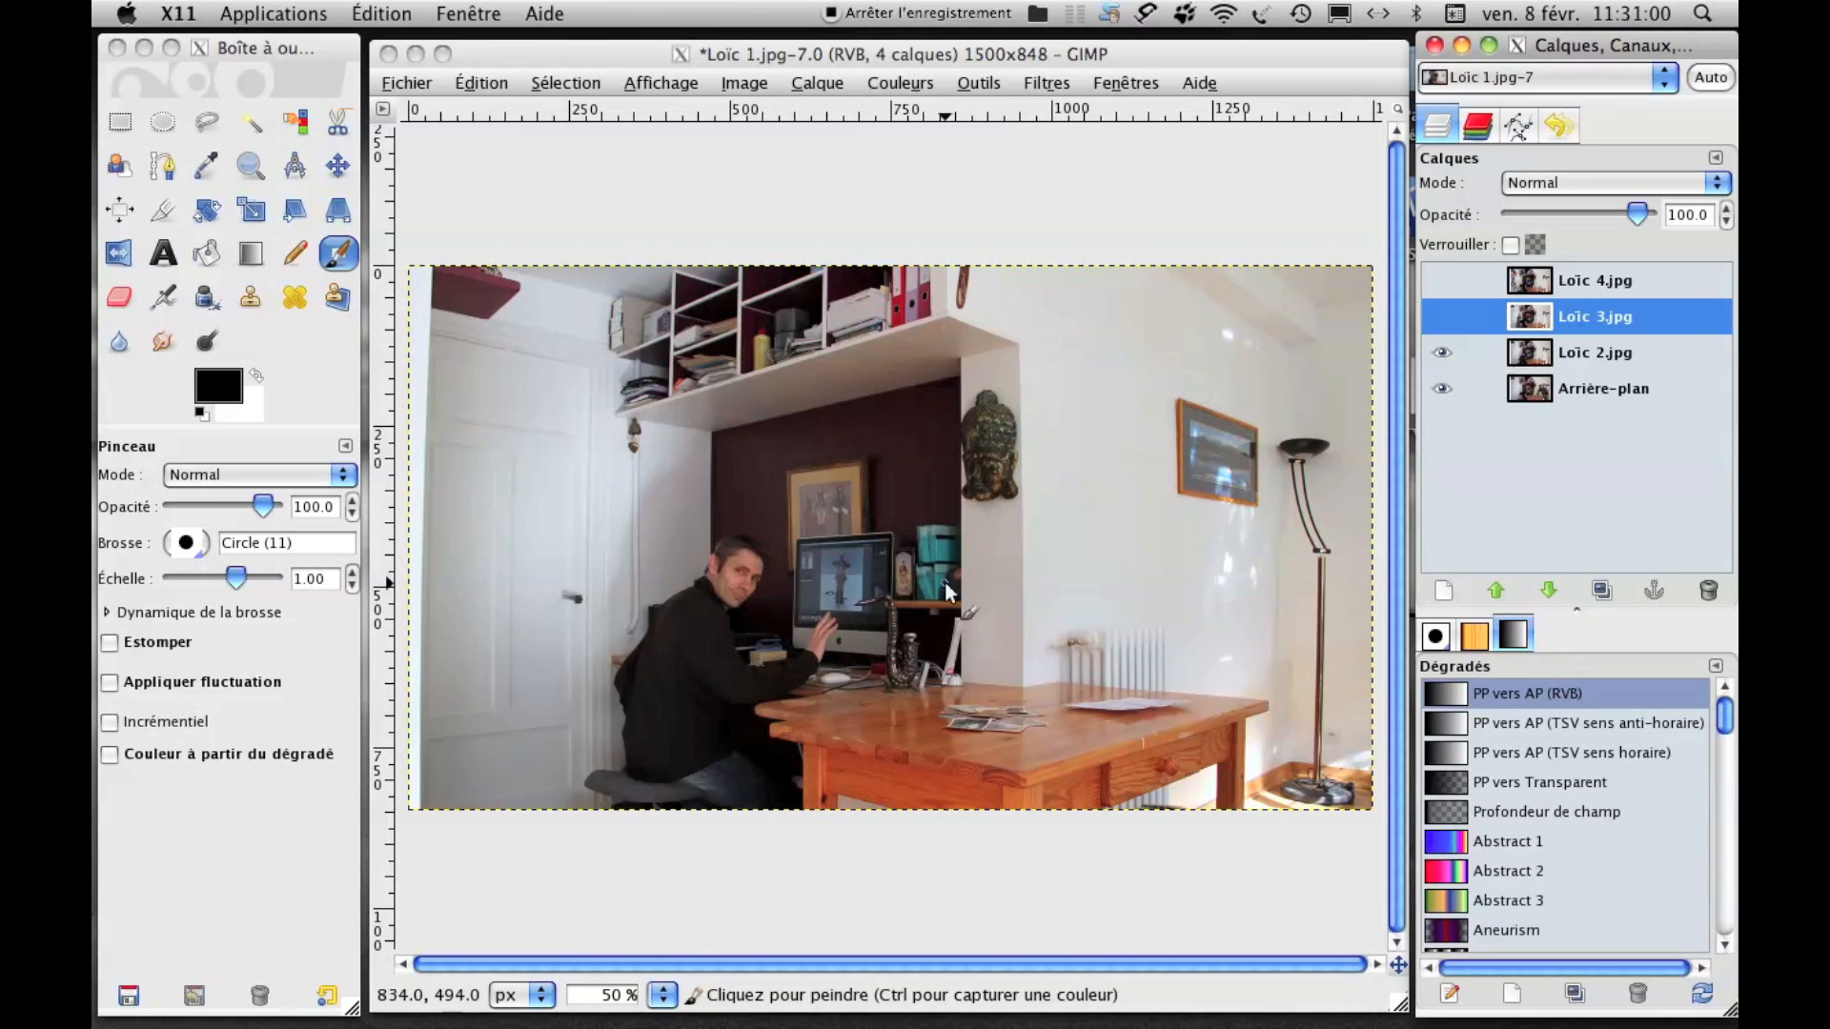
{"action": "left_click", "coordinate": [1441, 353]}
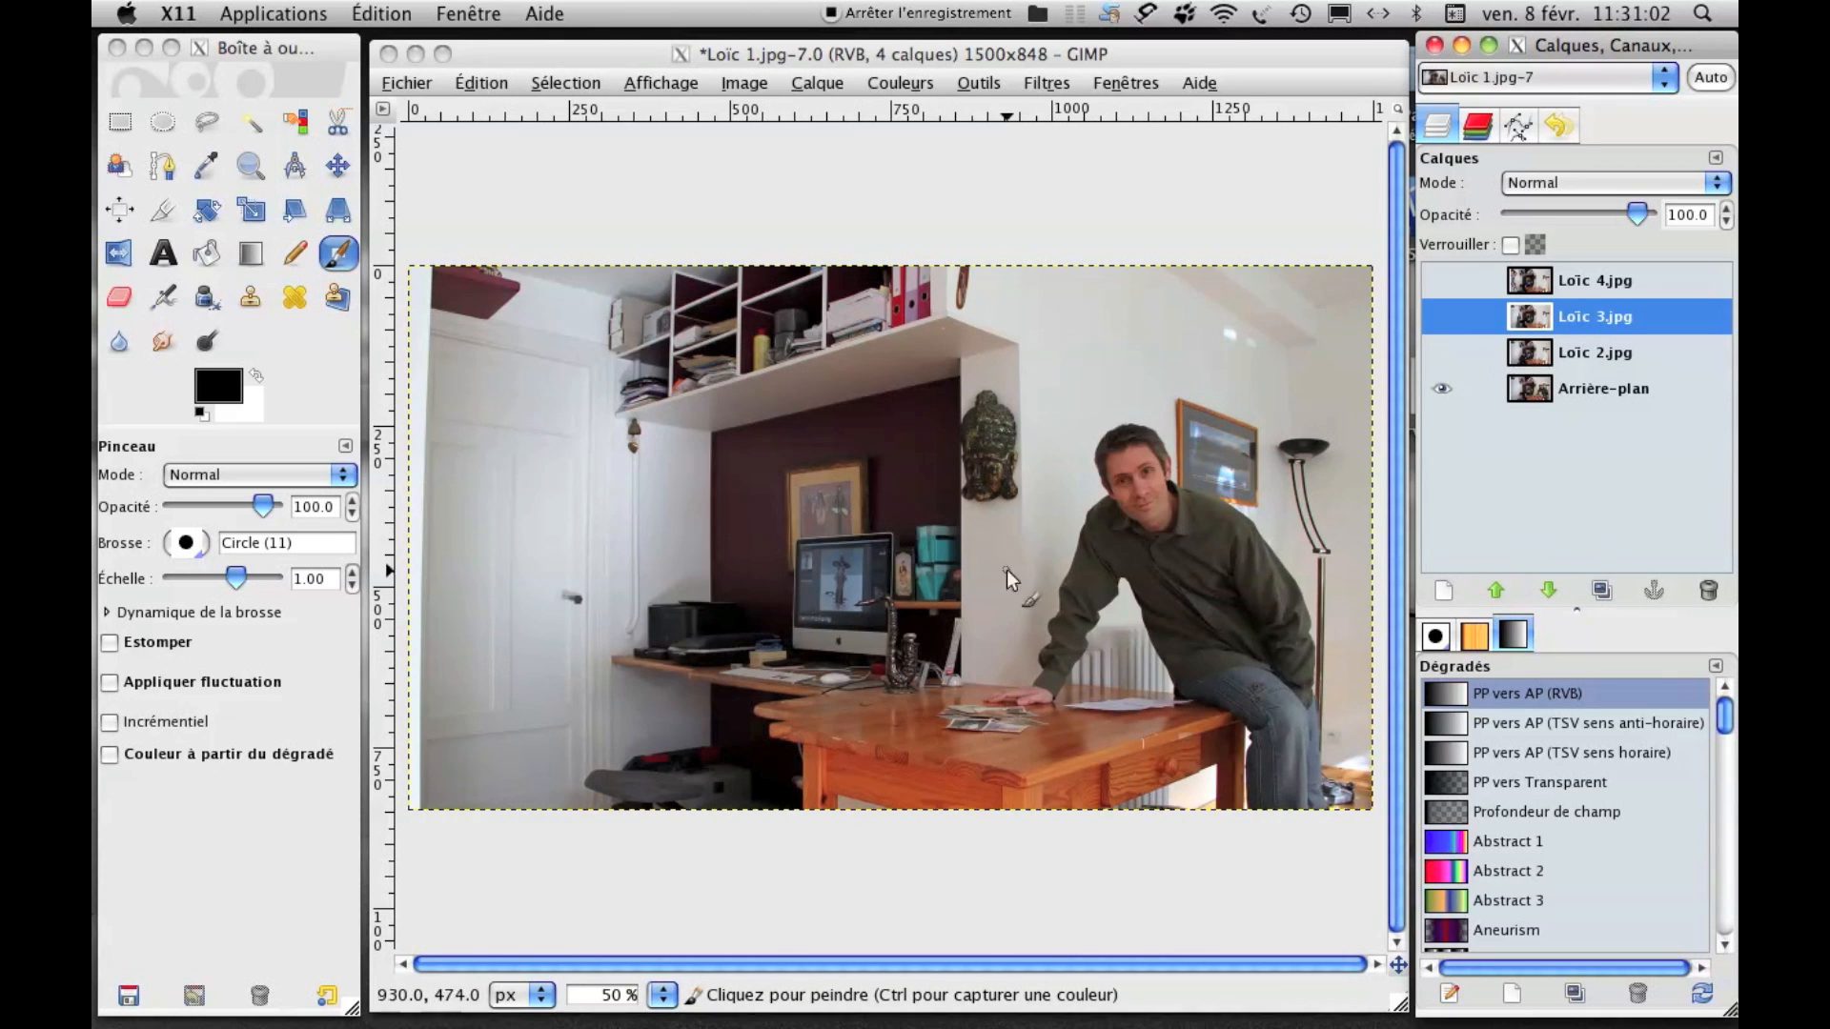
{"action": "left_click", "coordinate": [1441, 353]}
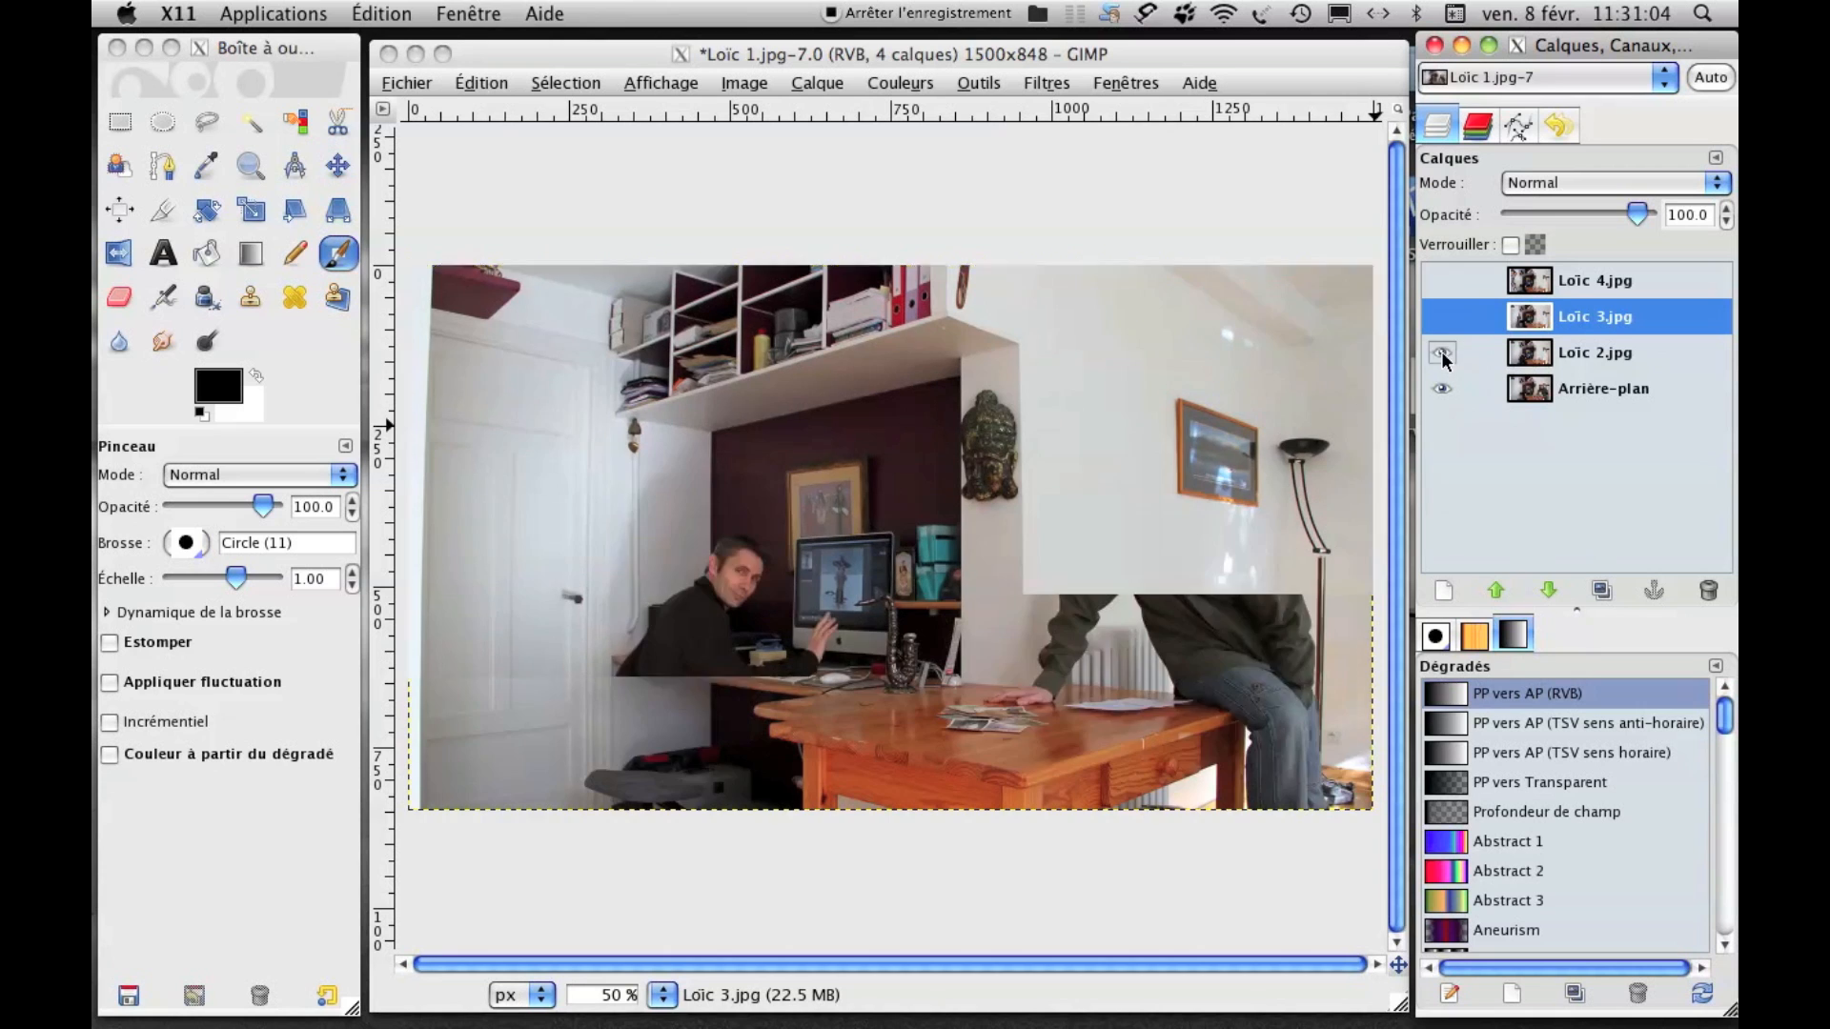
{"action": "left_click", "coordinate": [1441, 317]}
{"action": "left_click", "coordinate": [1441, 280]}
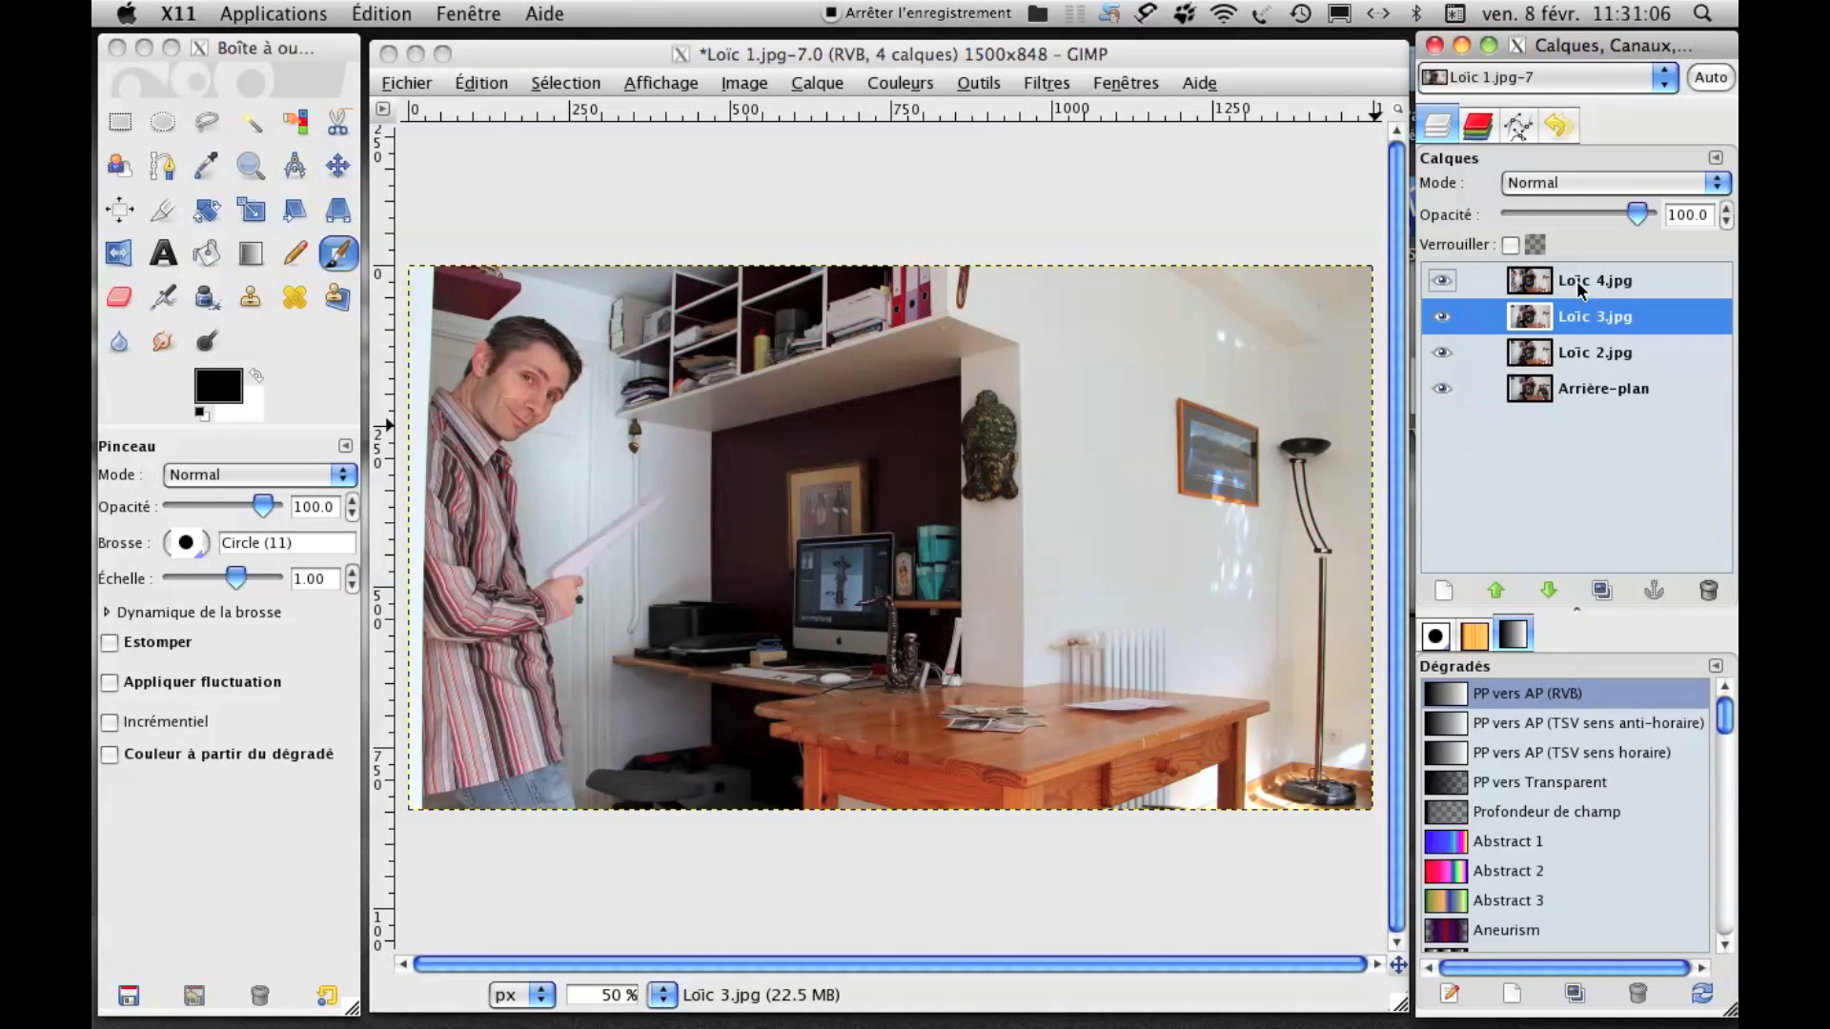
Activate the Eraser (Gomme) on the Loïc 4.jpg layer and set its brush scale to 1.74.
{"action": "left_click", "coordinate": [1553, 279]}
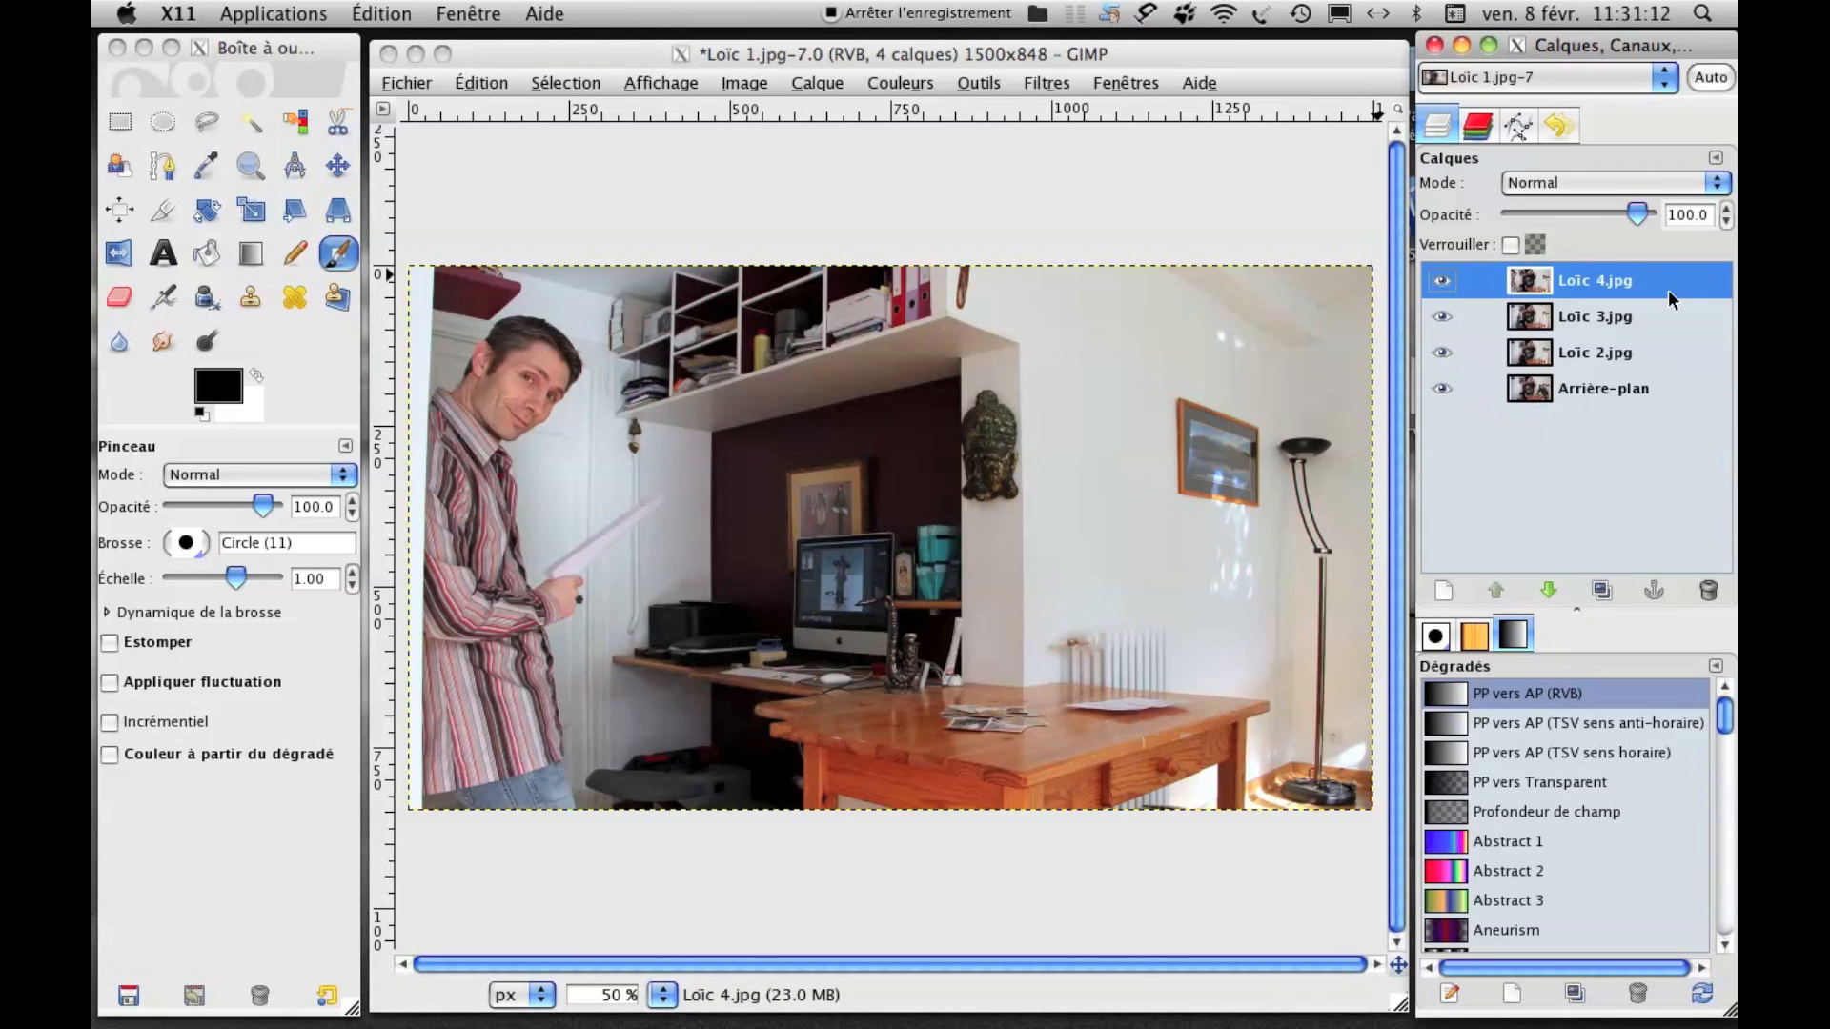
{"action": "left_click", "coordinate": [122, 297]}
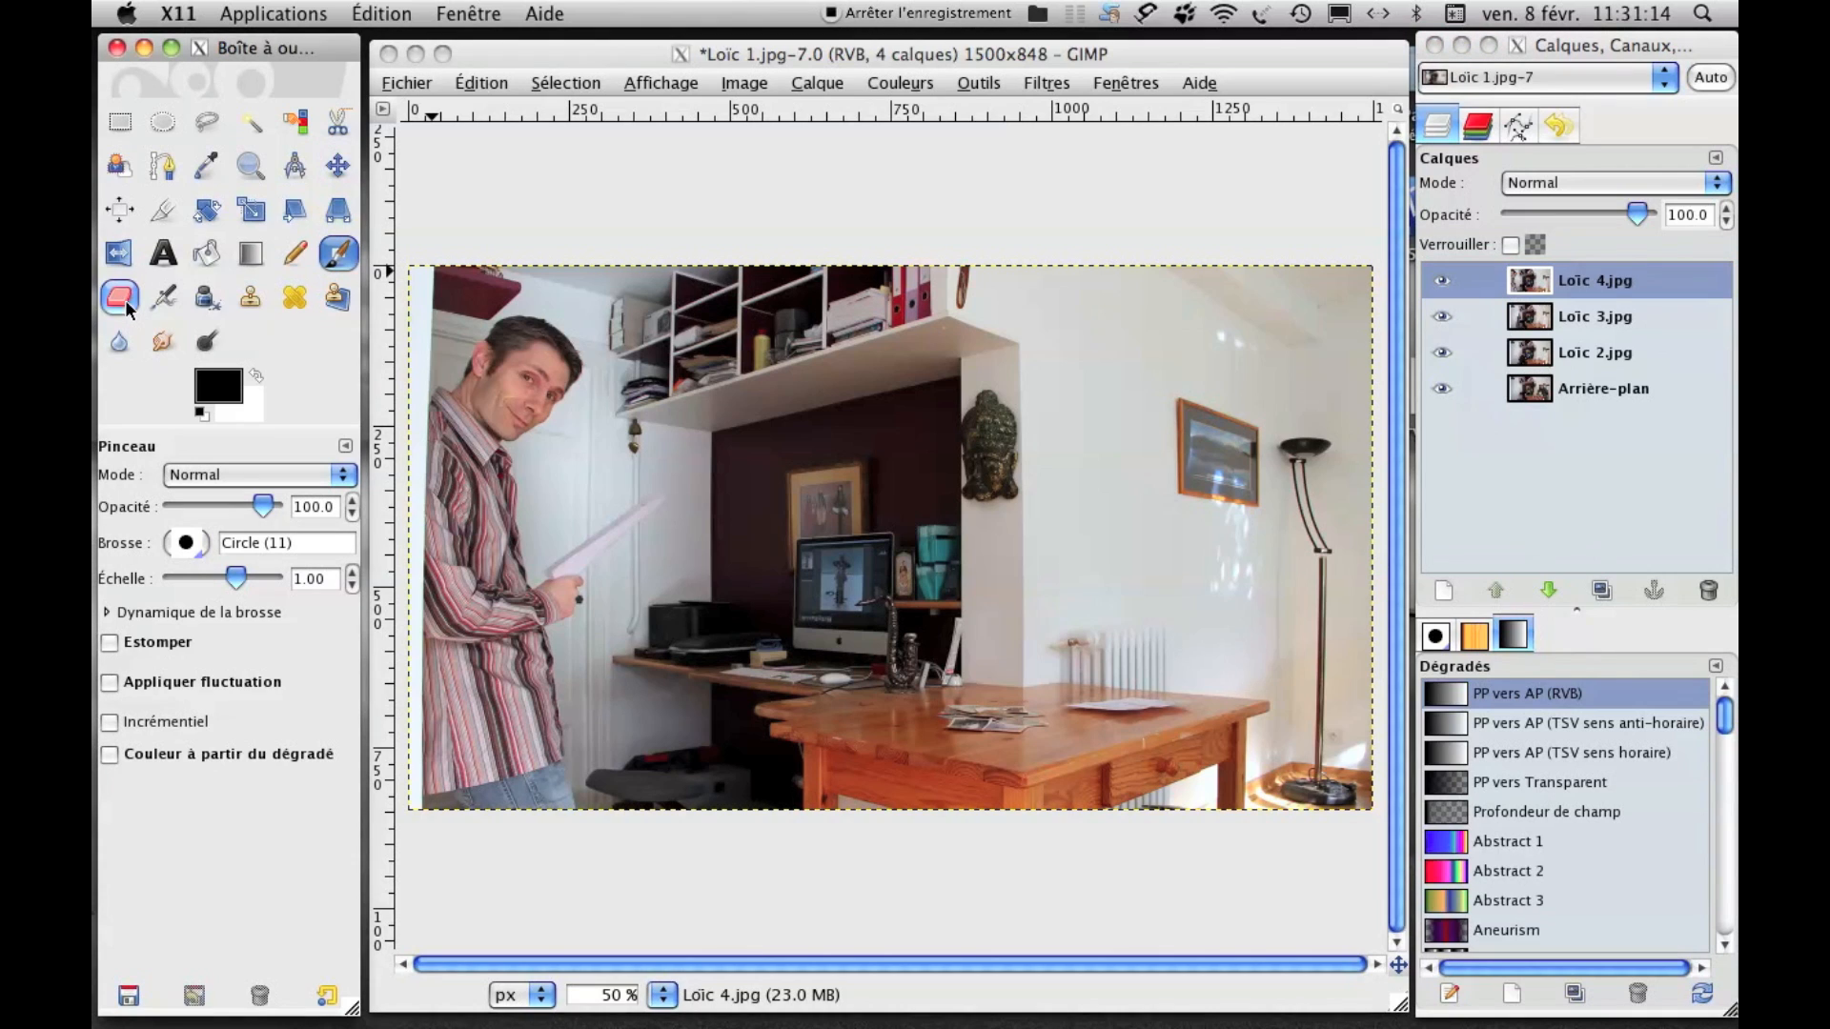
{"action": "left_click", "coordinate": [123, 299]}
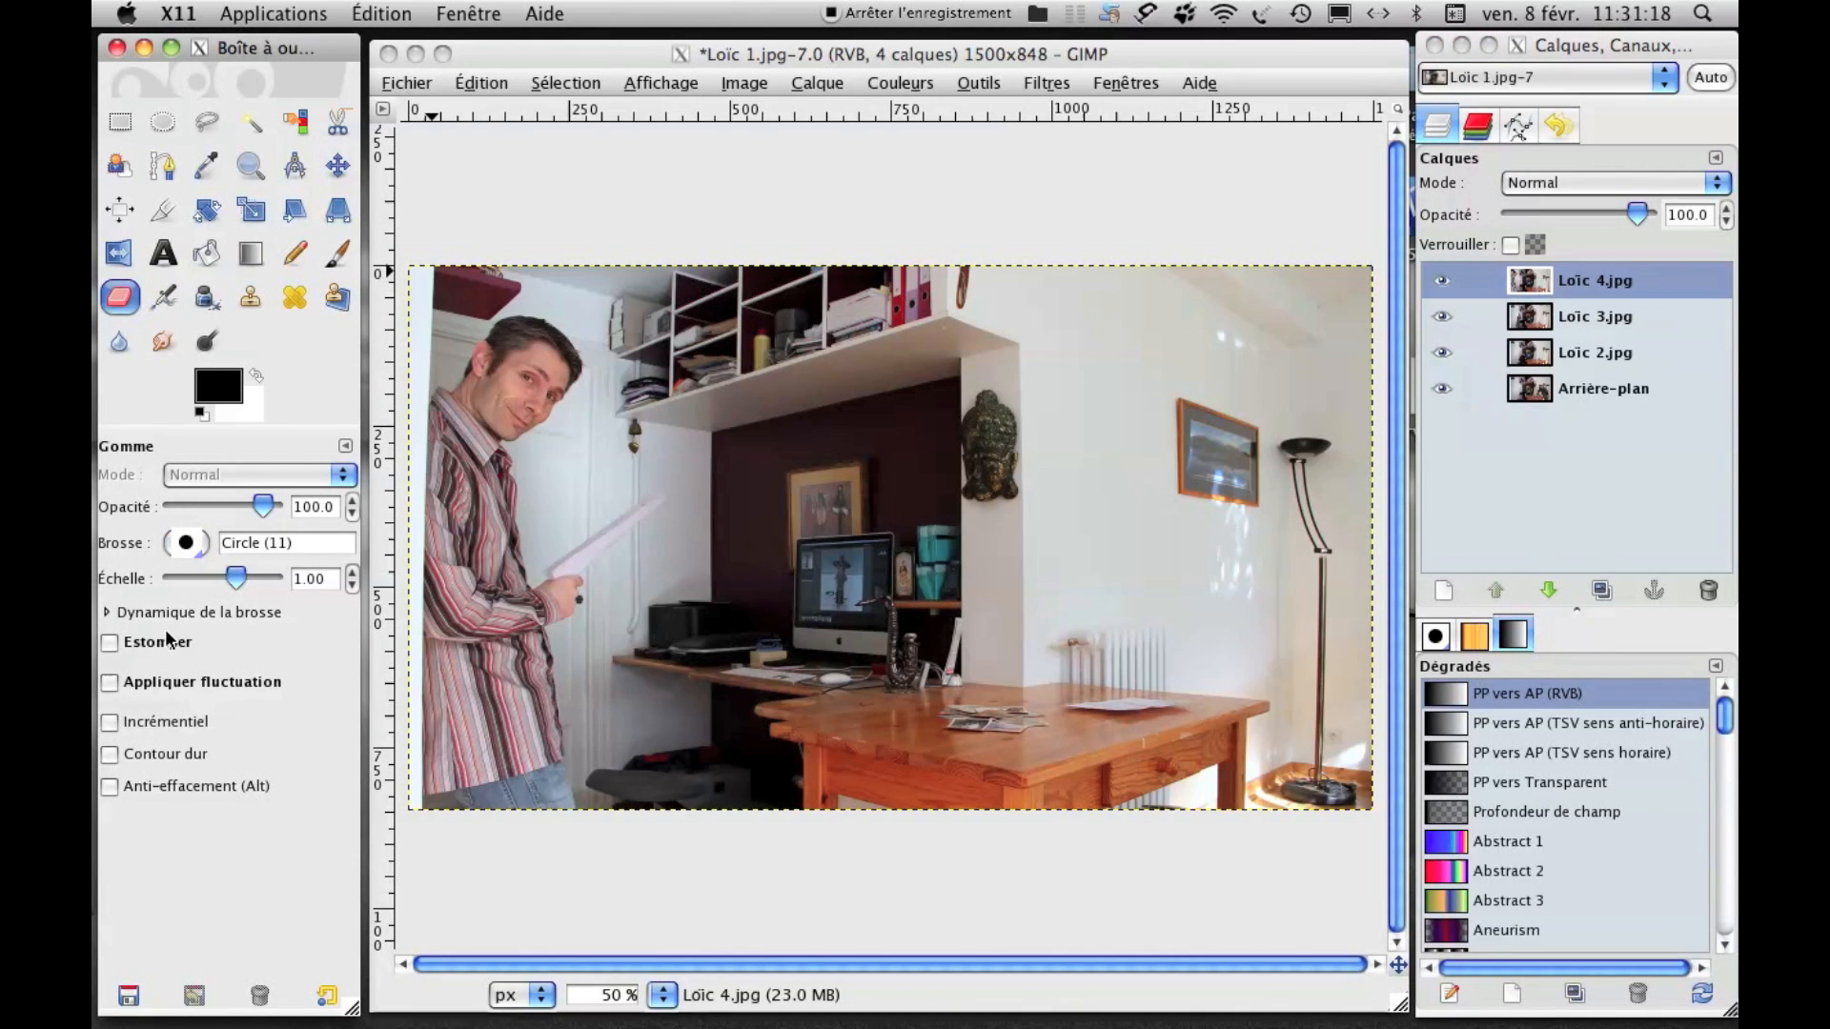
{"action": "left_click", "coordinate": [107, 611]}
{"action": "left_click", "coordinate": [107, 611]}
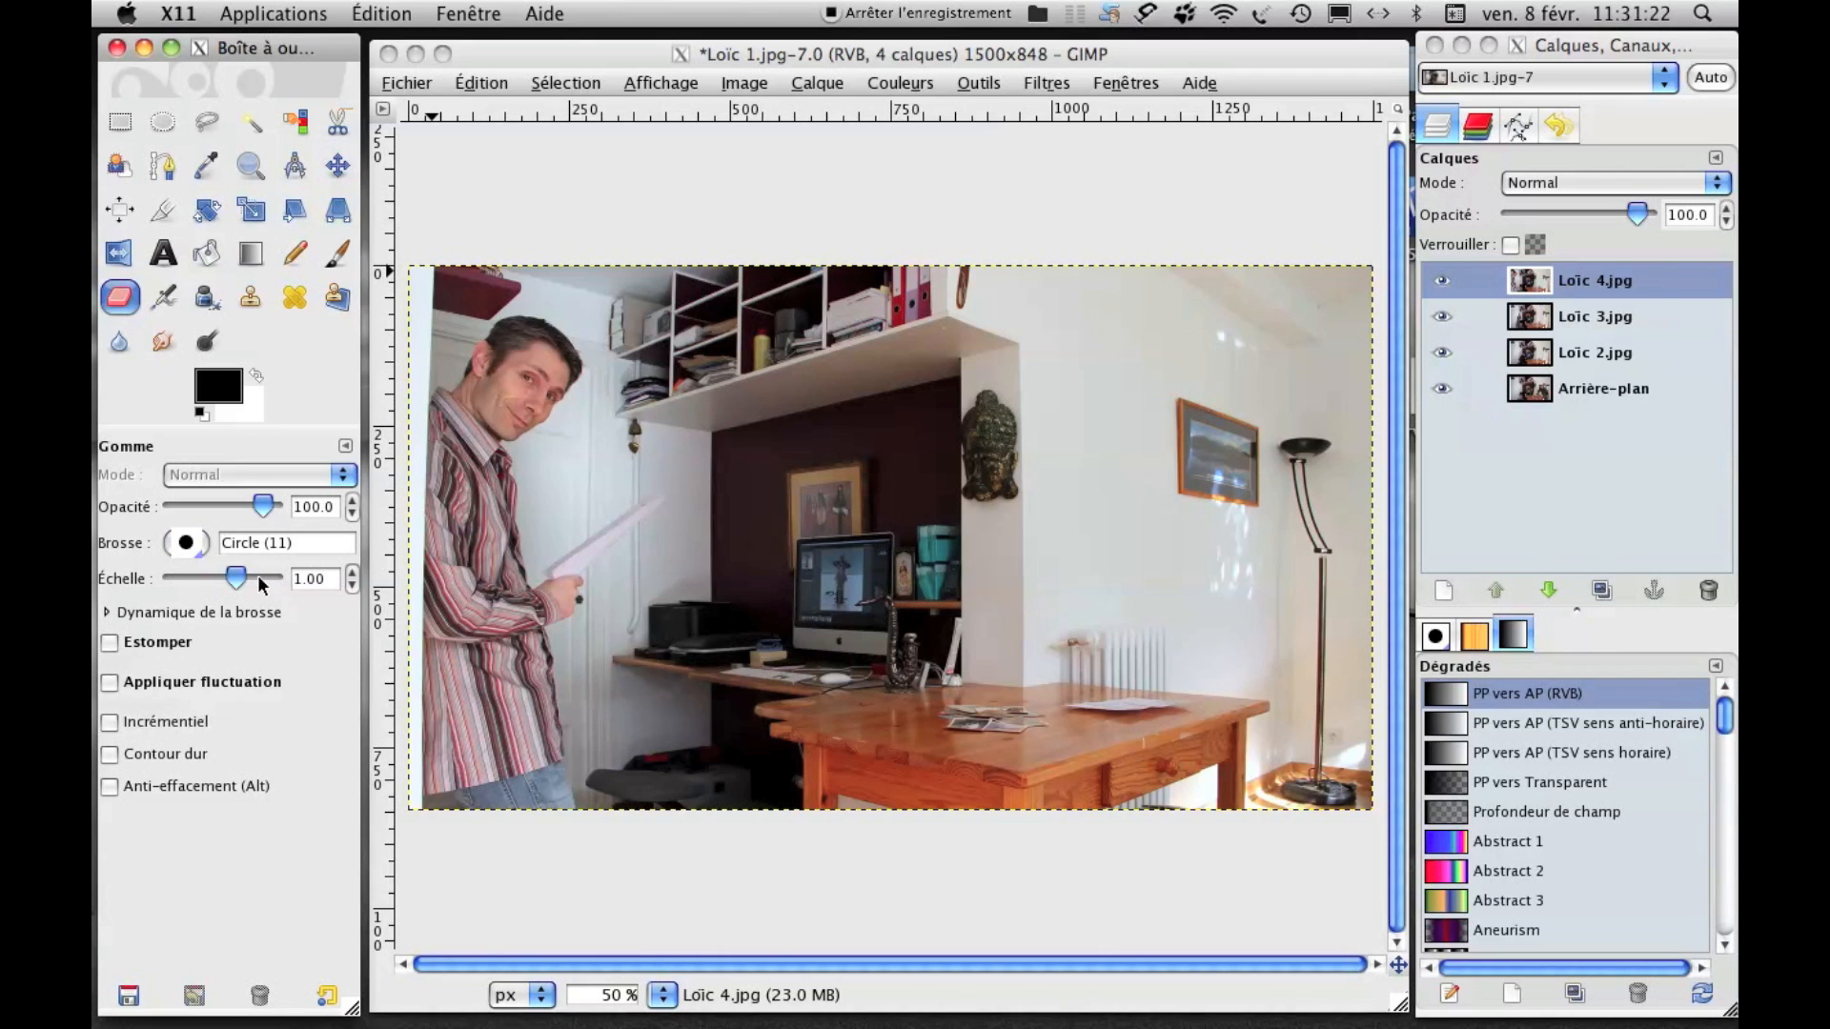
{"action": "left_click_drag", "start_coordinate": [242, 573], "coordinate": [256, 576]}
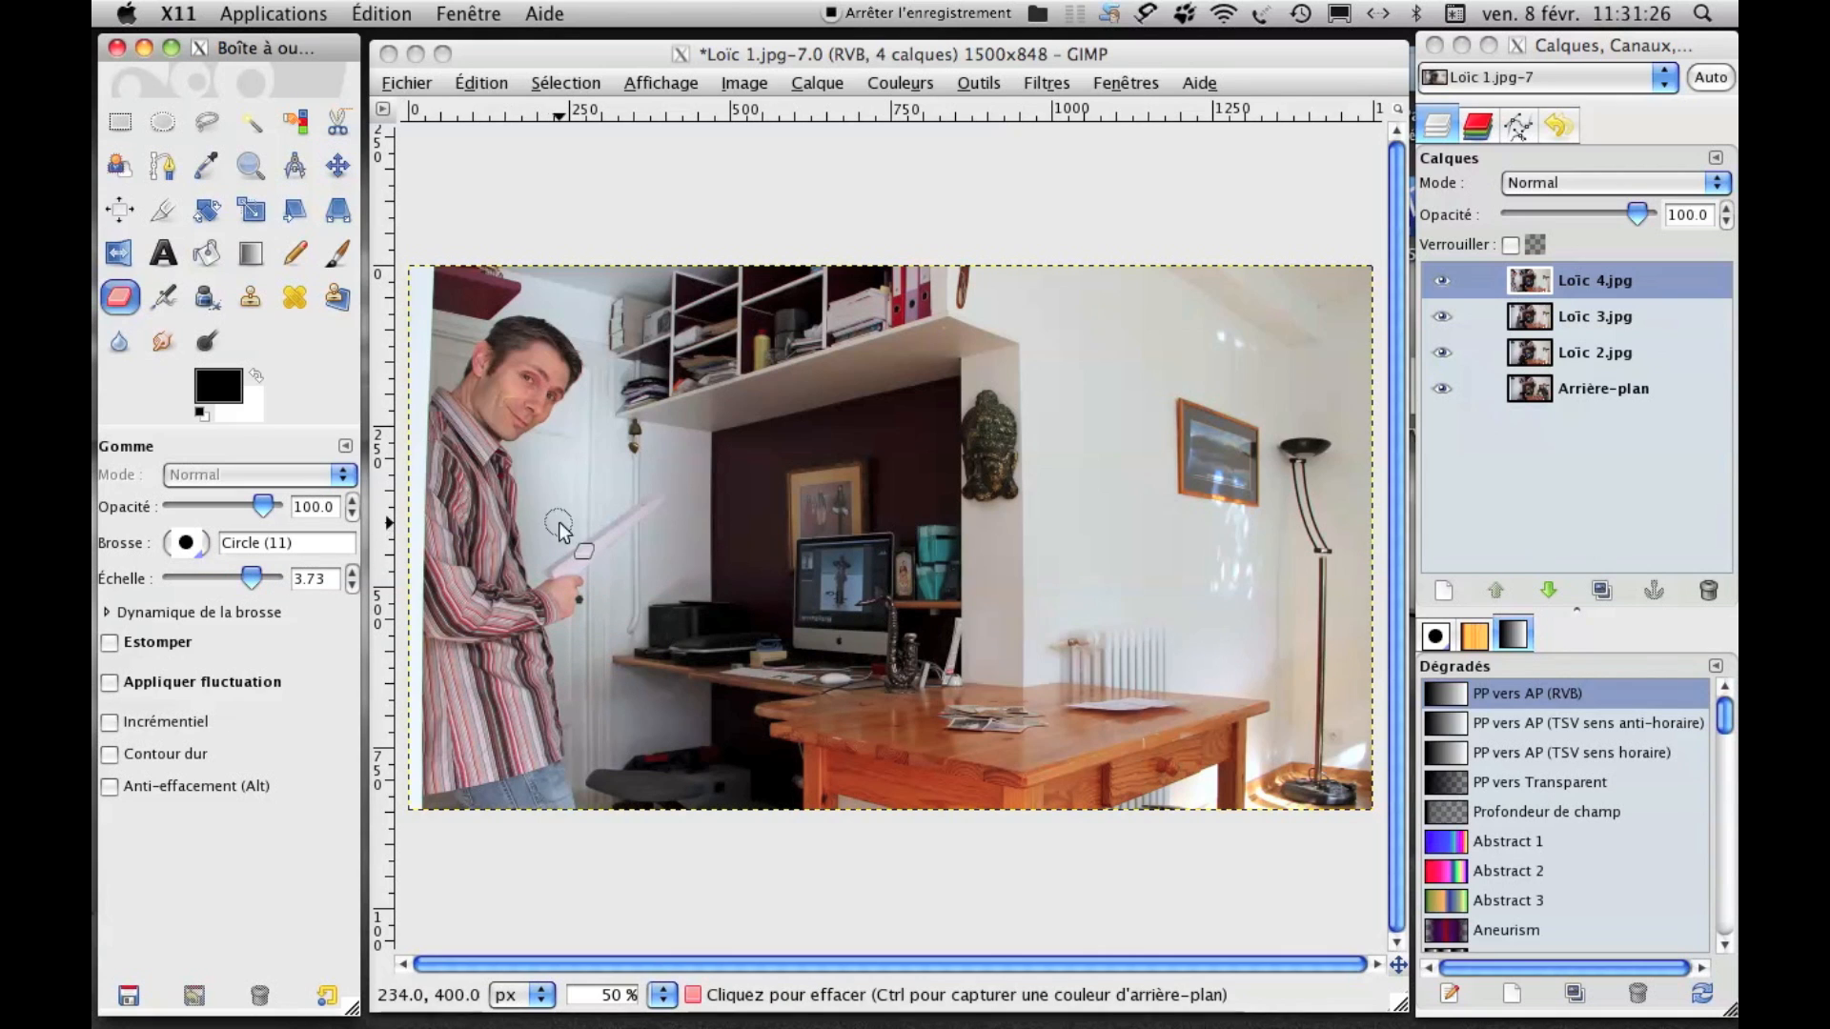
{"action": "left_click_drag", "start_coordinate": [252, 578], "coordinate": [243, 577]}
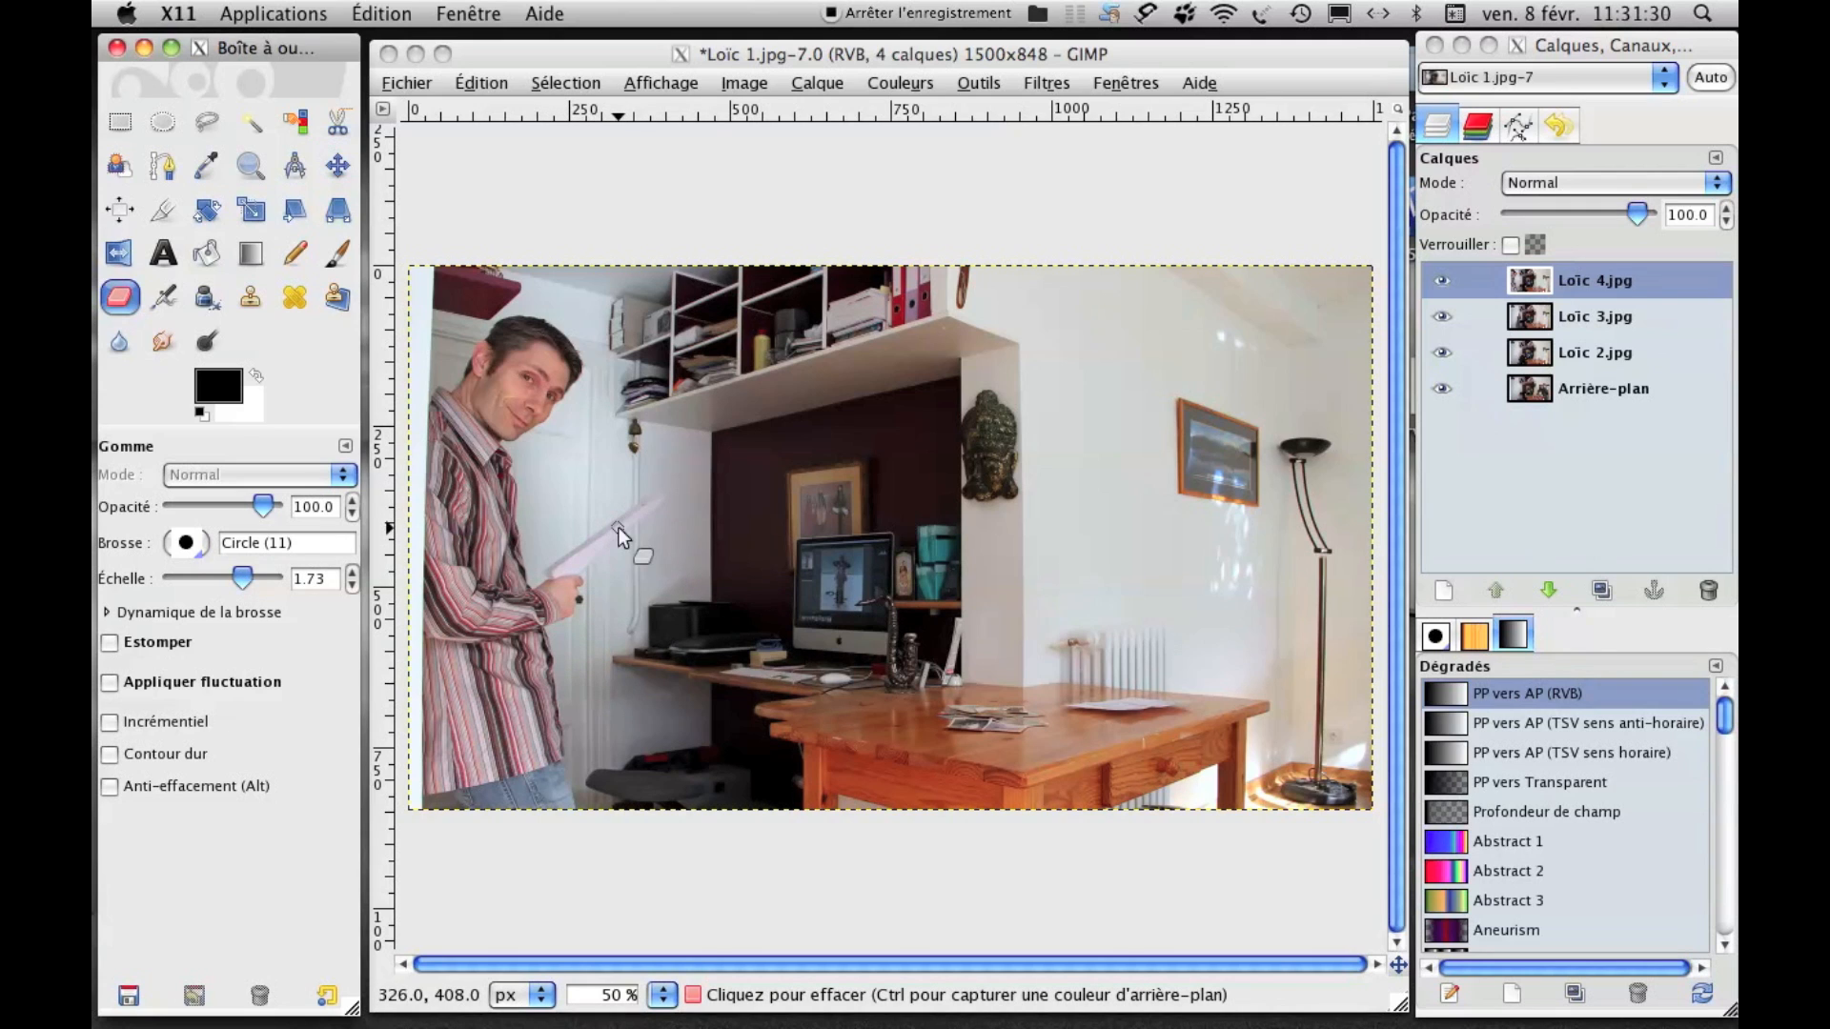
{"action": "key", "text": "Right"}
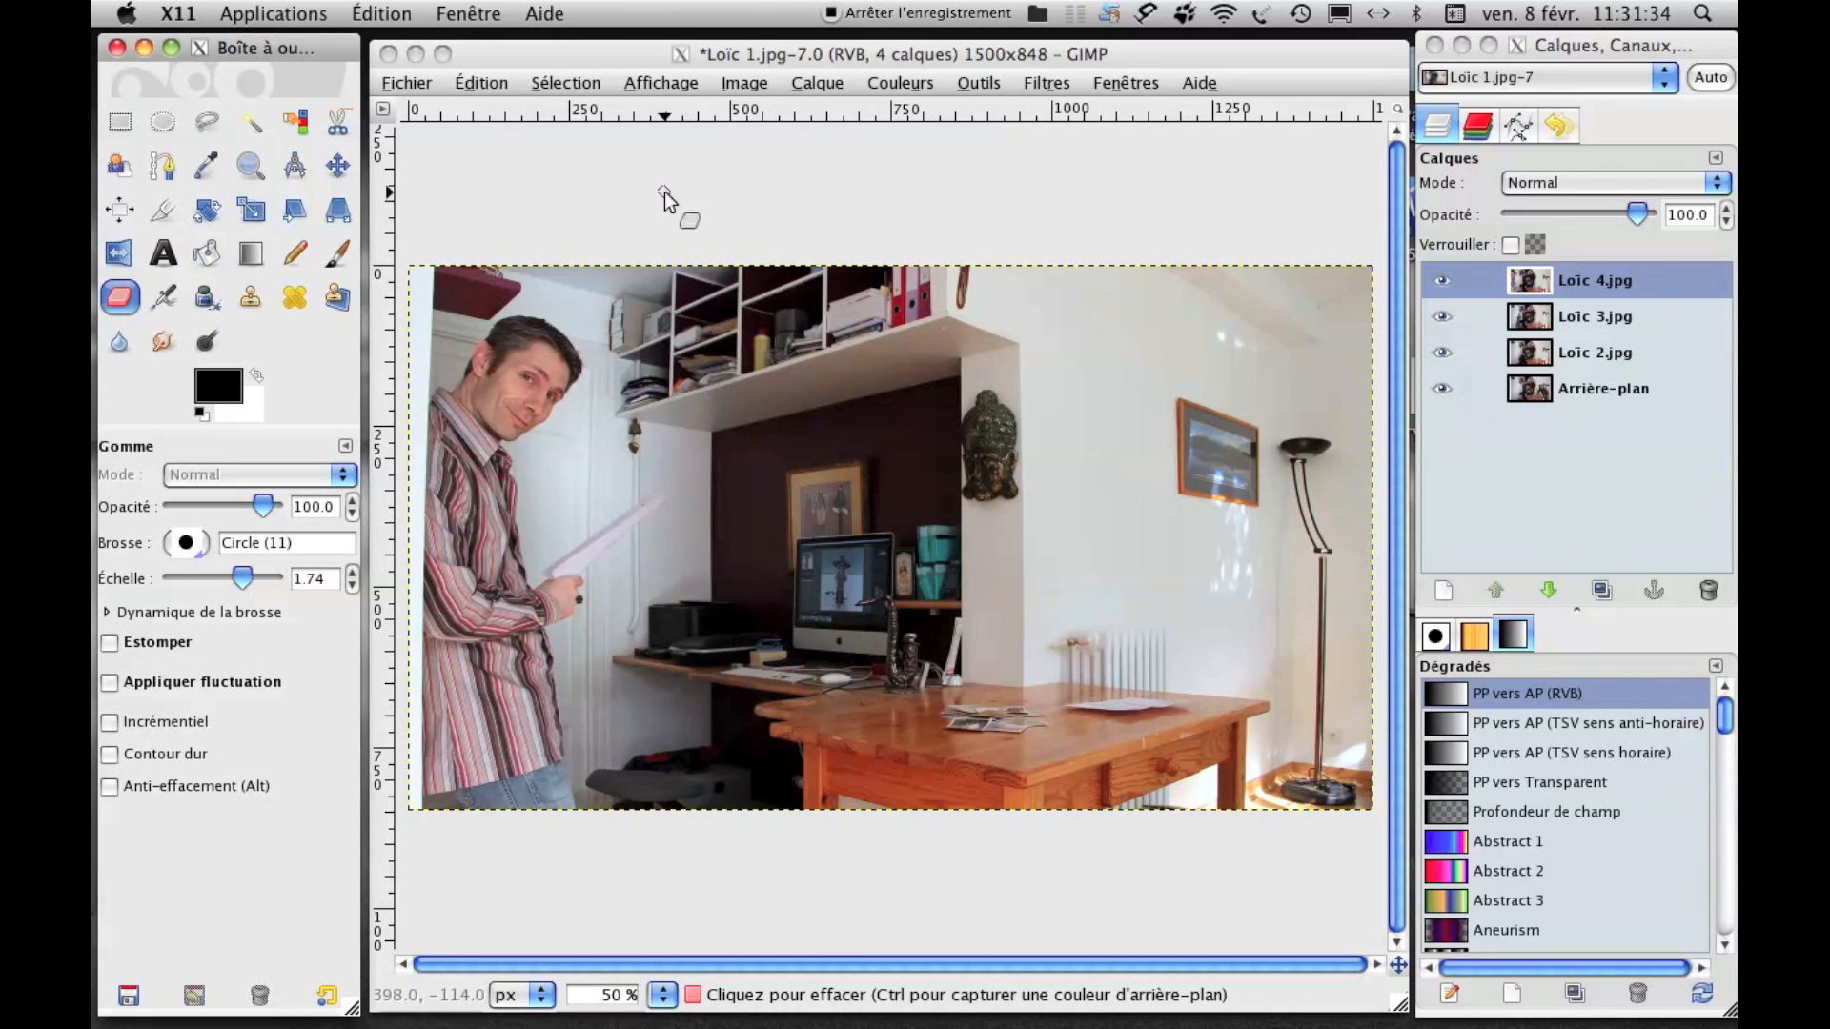
Check the Eraser's brush dynamics options for pressure, speed and randomness, with the view at 150 % around the sheet of paper.
{"action": "left_click", "coordinate": [656, 168]}
{"action": "key", "text": "plus"}
{"action": "key", "text": "plus"}
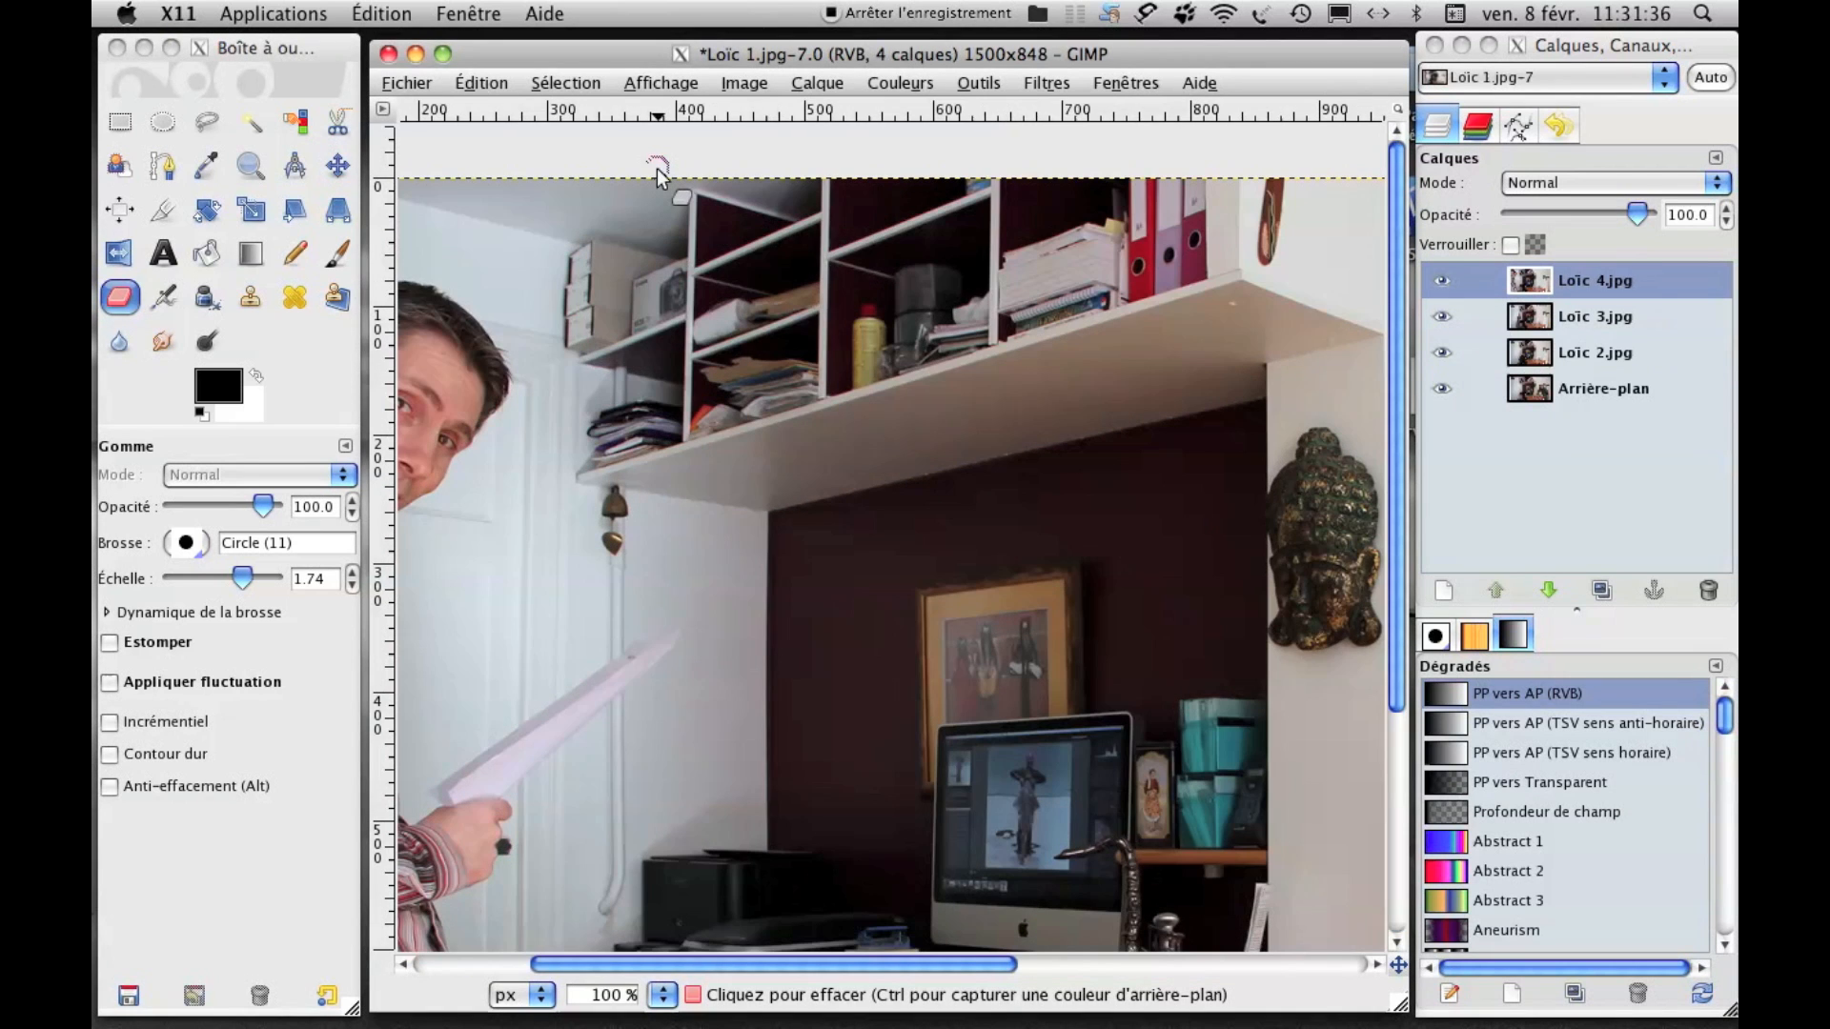
{"action": "key", "text": "plus"}
{"action": "left_click_drag", "start_coordinate": [664, 219], "coordinate": [716, 582]}
{"action": "left_click_drag", "start_coordinate": [638, 780], "coordinate": [811, 11]}
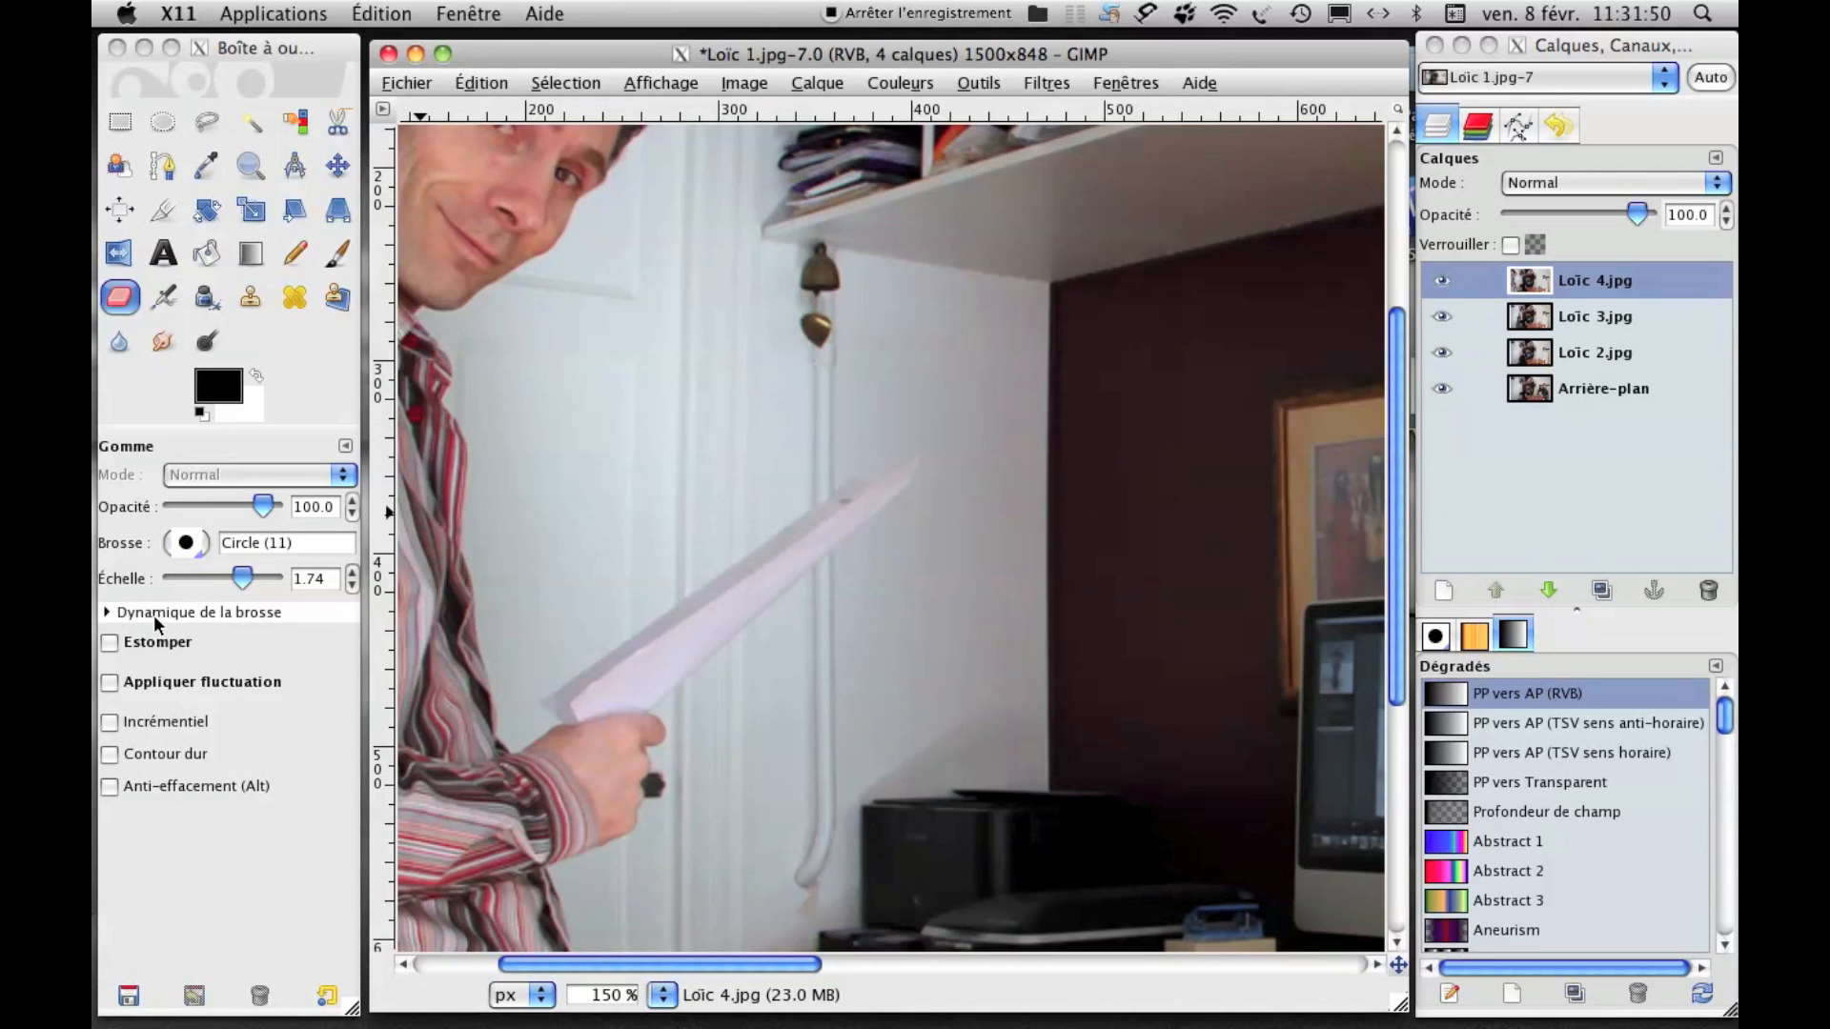
{"action": "left_click", "coordinate": [106, 610]}
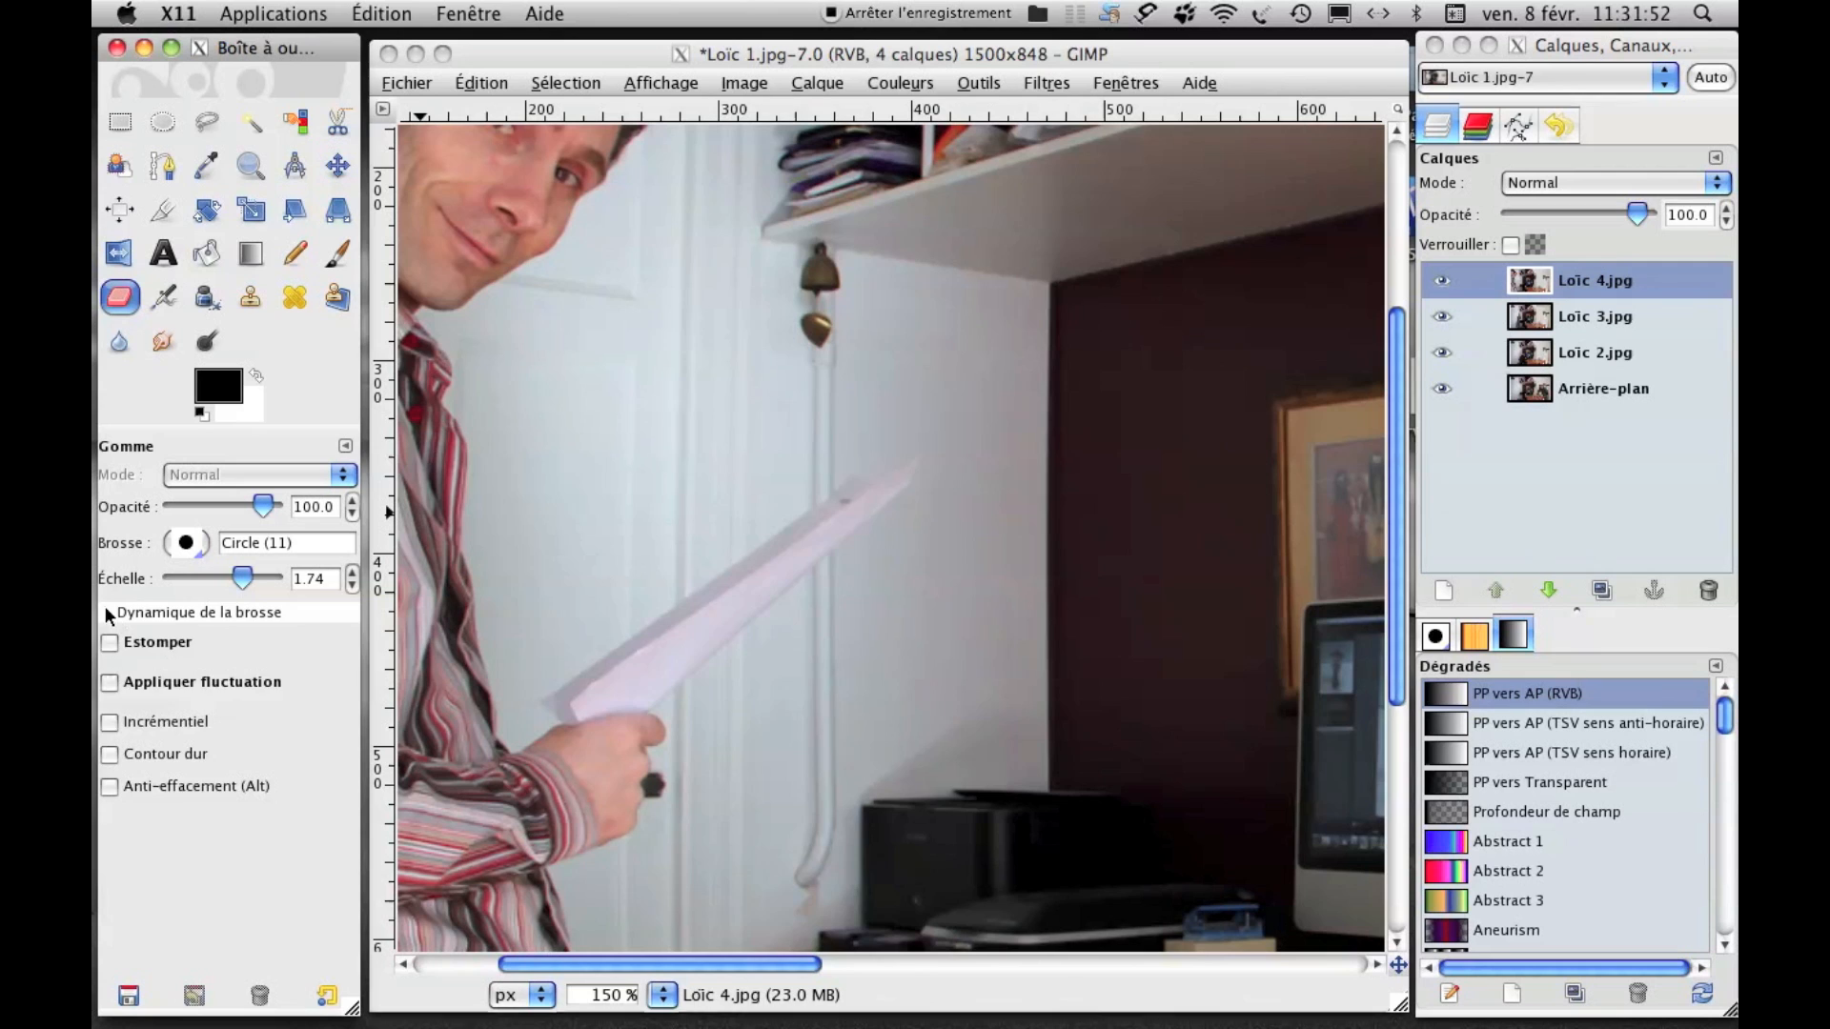
{"action": "left_click", "coordinate": [105, 610]}
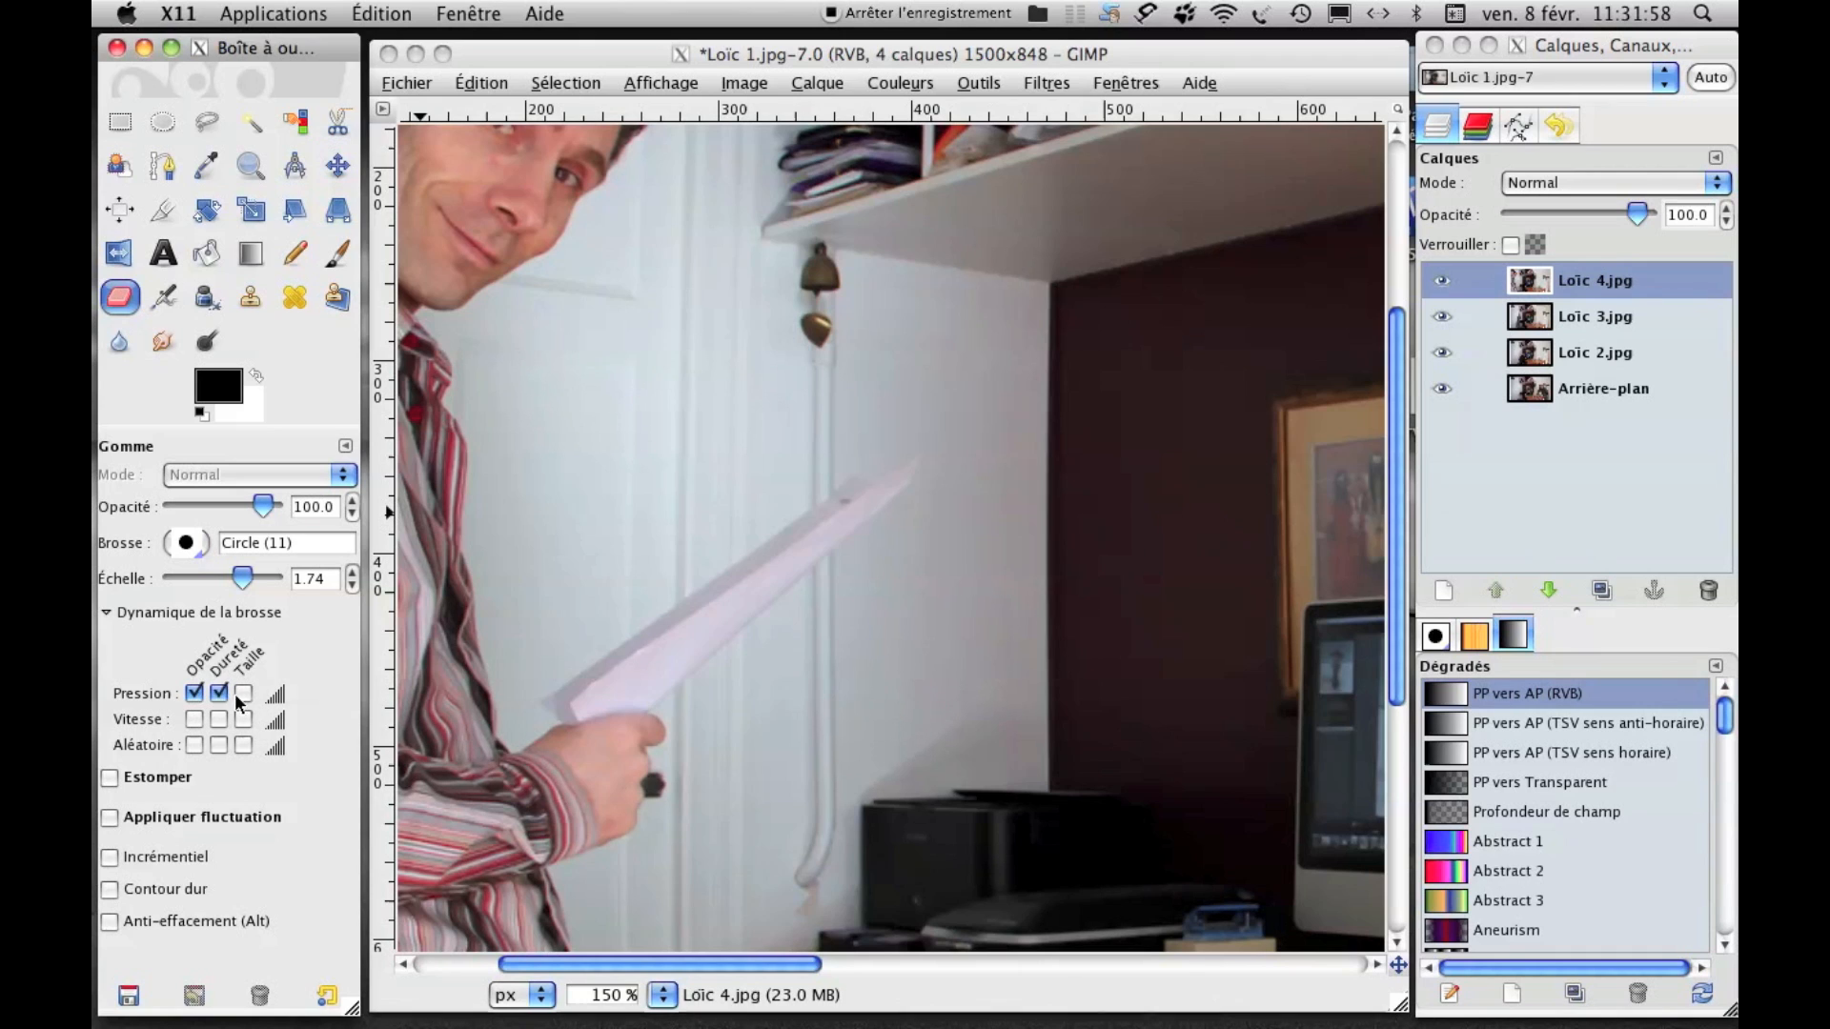
{"action": "left_click", "coordinate": [106, 613]}
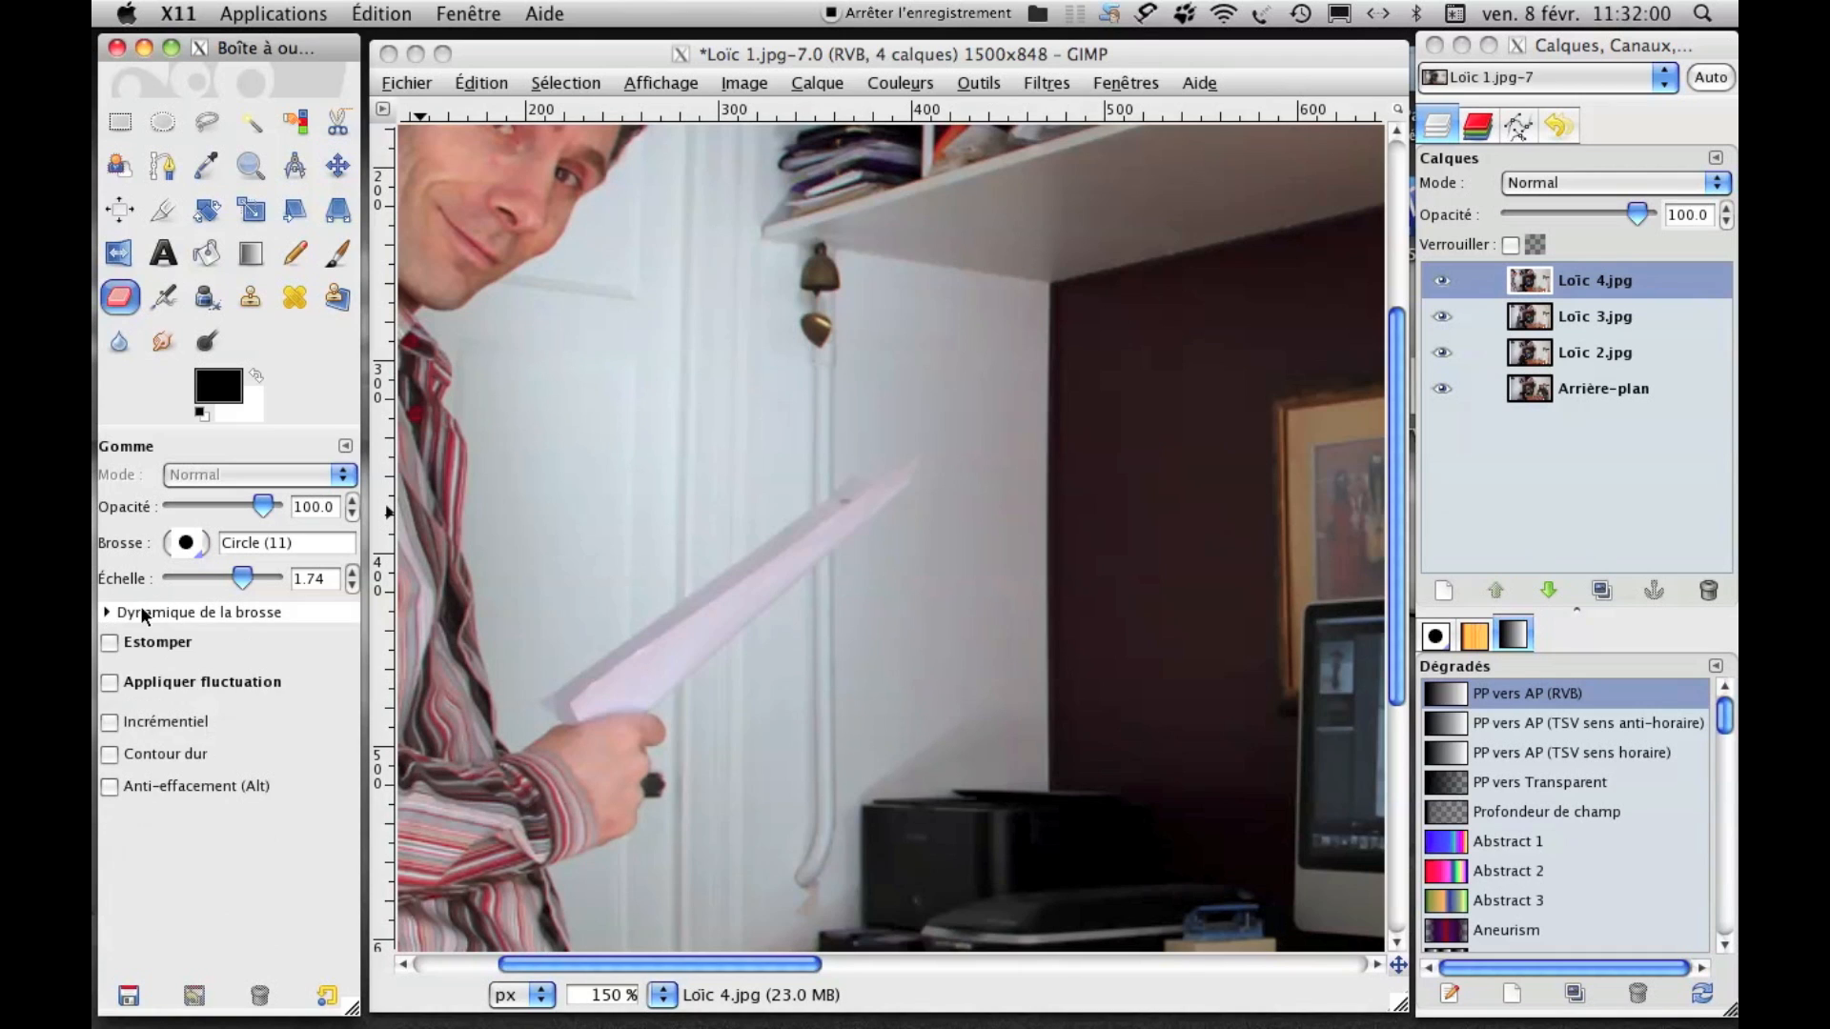
Choose the smaller Circle (07) brush for the Eraser.
{"action": "left_click", "coordinate": [189, 550]}
{"action": "left_click", "coordinate": [188, 550]}
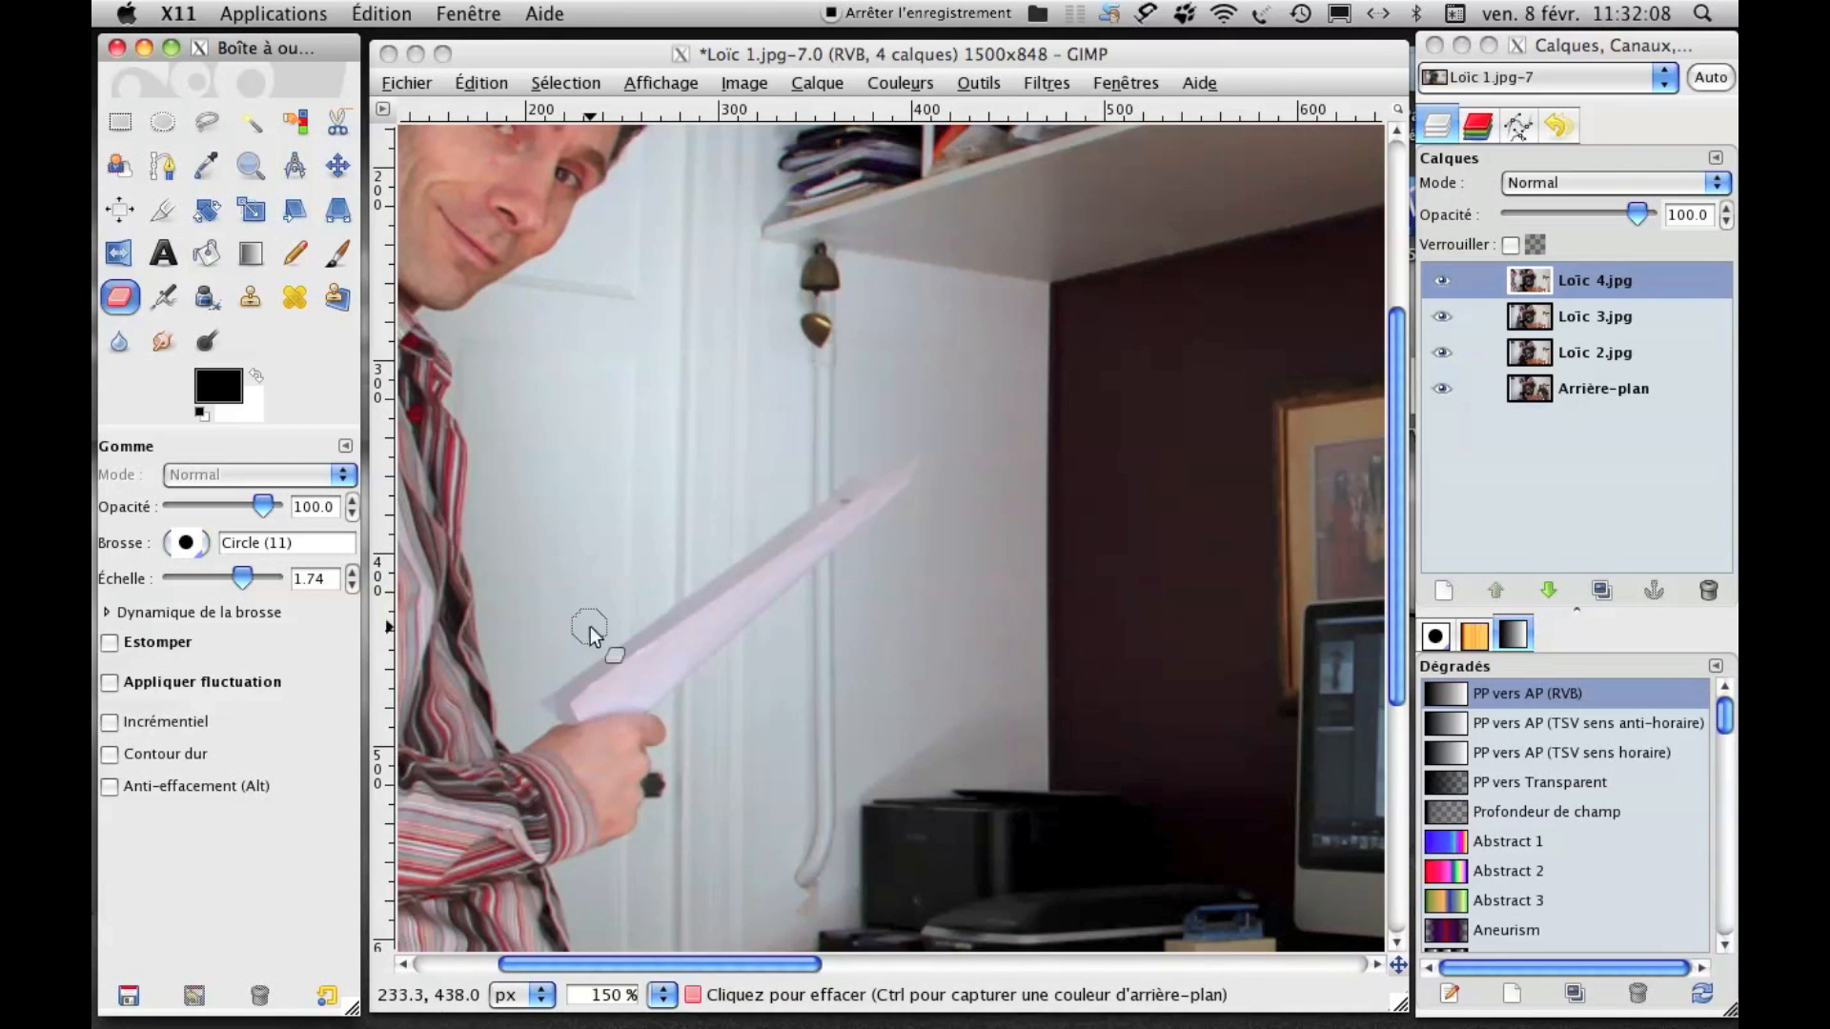
{"action": "left_click", "coordinate": [190, 543]}
{"action": "double_click", "coordinate": [249, 614]}
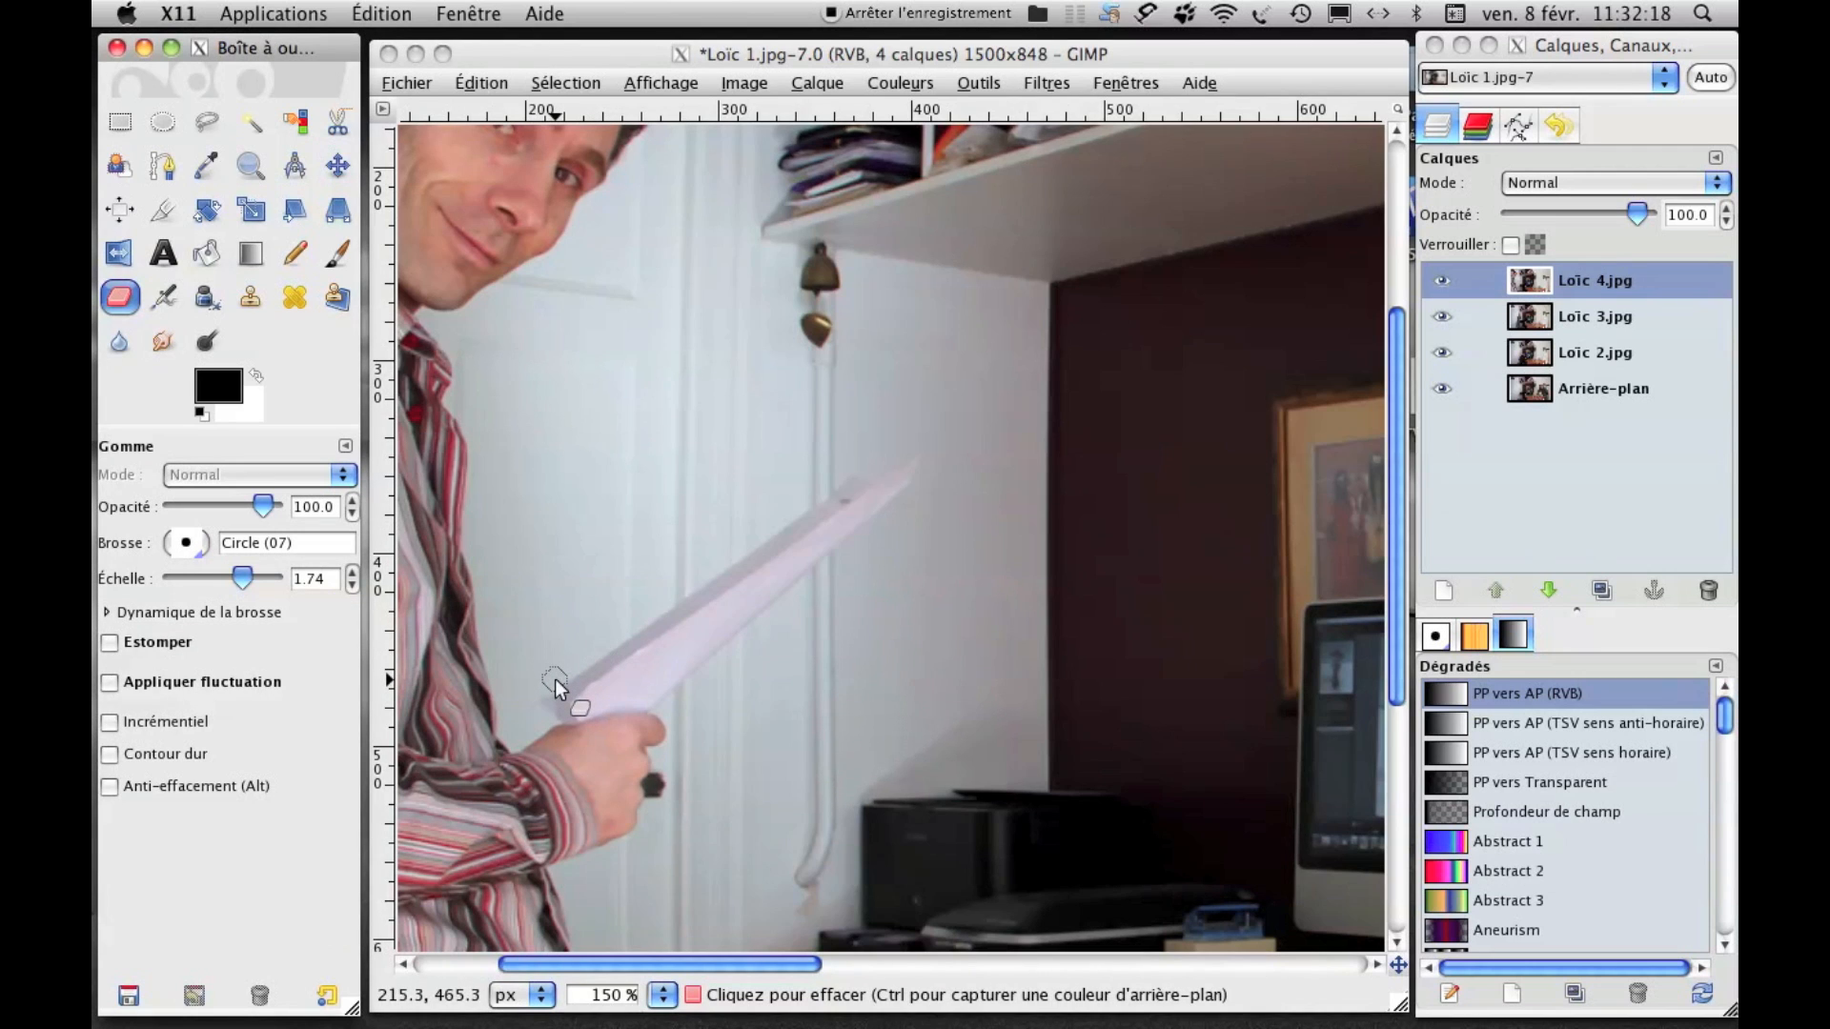
Try to erase a strip of the door just above the man's sheet of paper on the Loïc 4.jpg layer.
{"action": "left_click", "coordinate": [626, 629]}
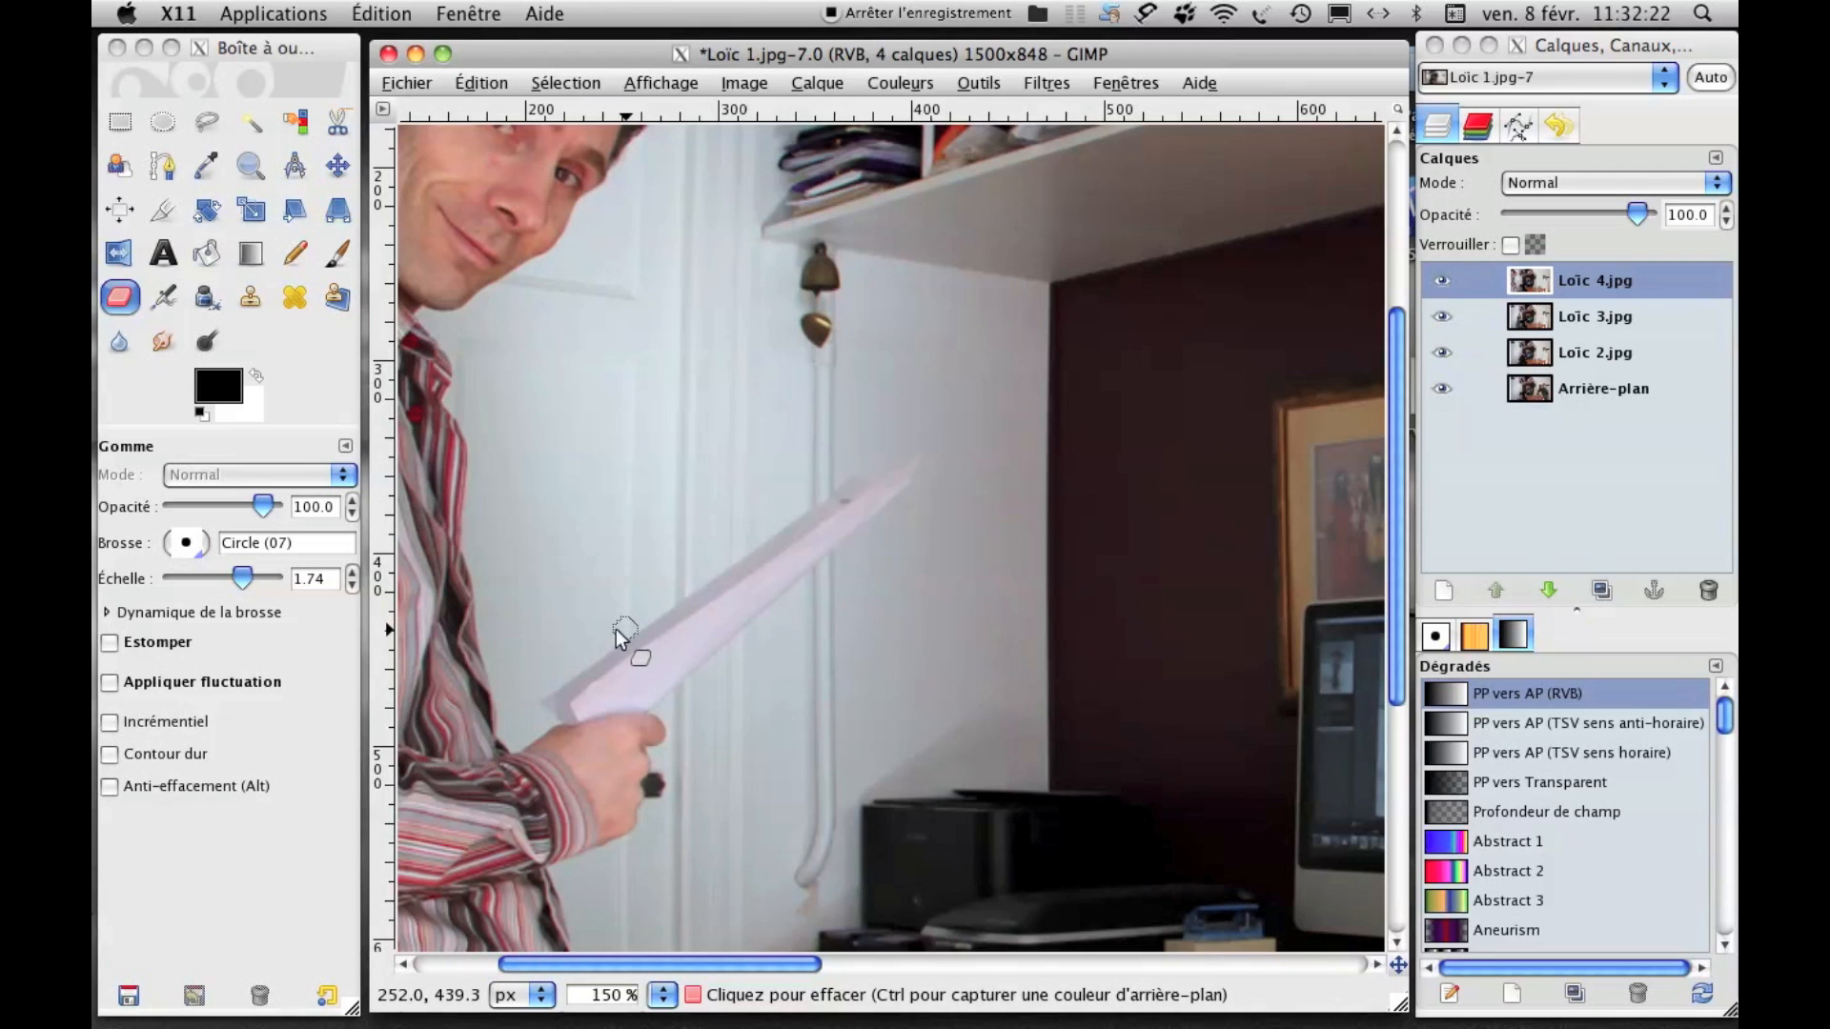
{"action": "mouse_move", "coordinate": [639, 608]}
{"action": "left_mouse_down"}
{"action": "mouse_move", "coordinate": [794, 504]}
{"action": "mouse_move", "coordinate": [670, 593]}
{"action": "mouse_move", "coordinate": [755, 514]}
{"action": "mouse_move", "coordinate": [646, 588]}
{"action": "mouse_move", "coordinate": [791, 517]}
{"action": "left_mouse_up"}
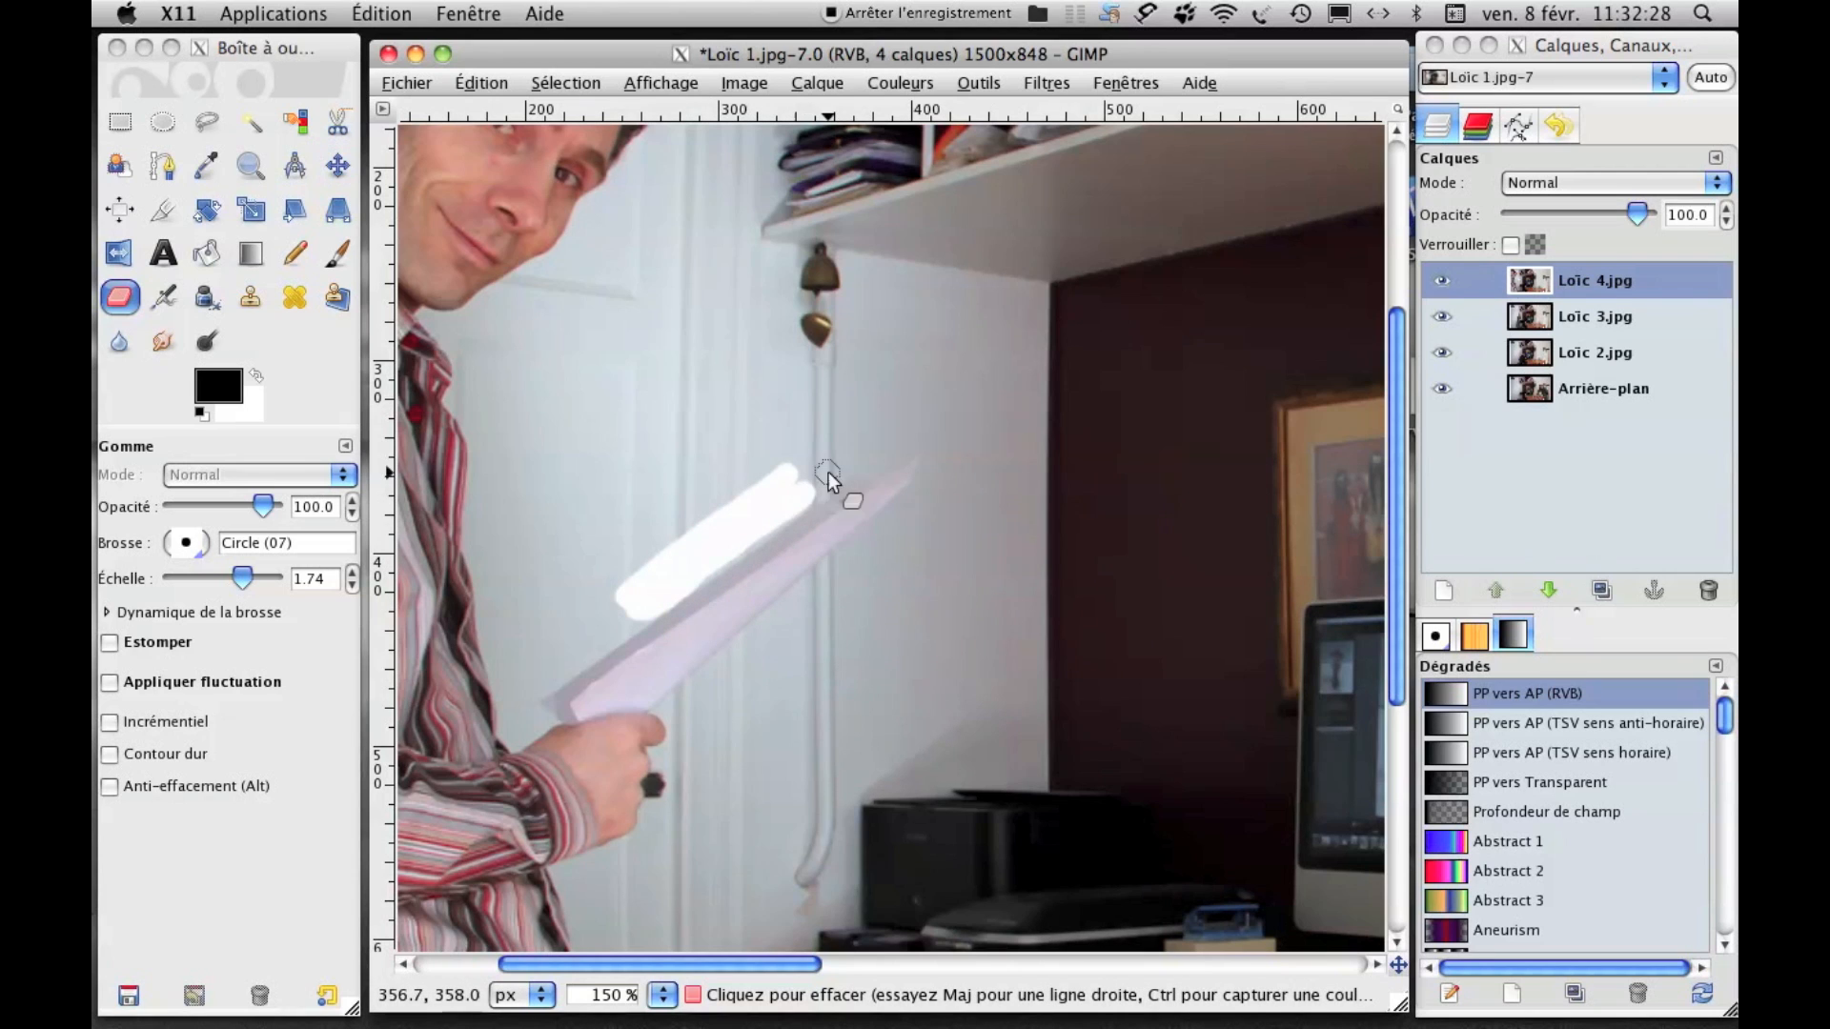
{"action": "left_click_drag", "start_coordinate": [799, 490], "coordinate": [812, 498]}
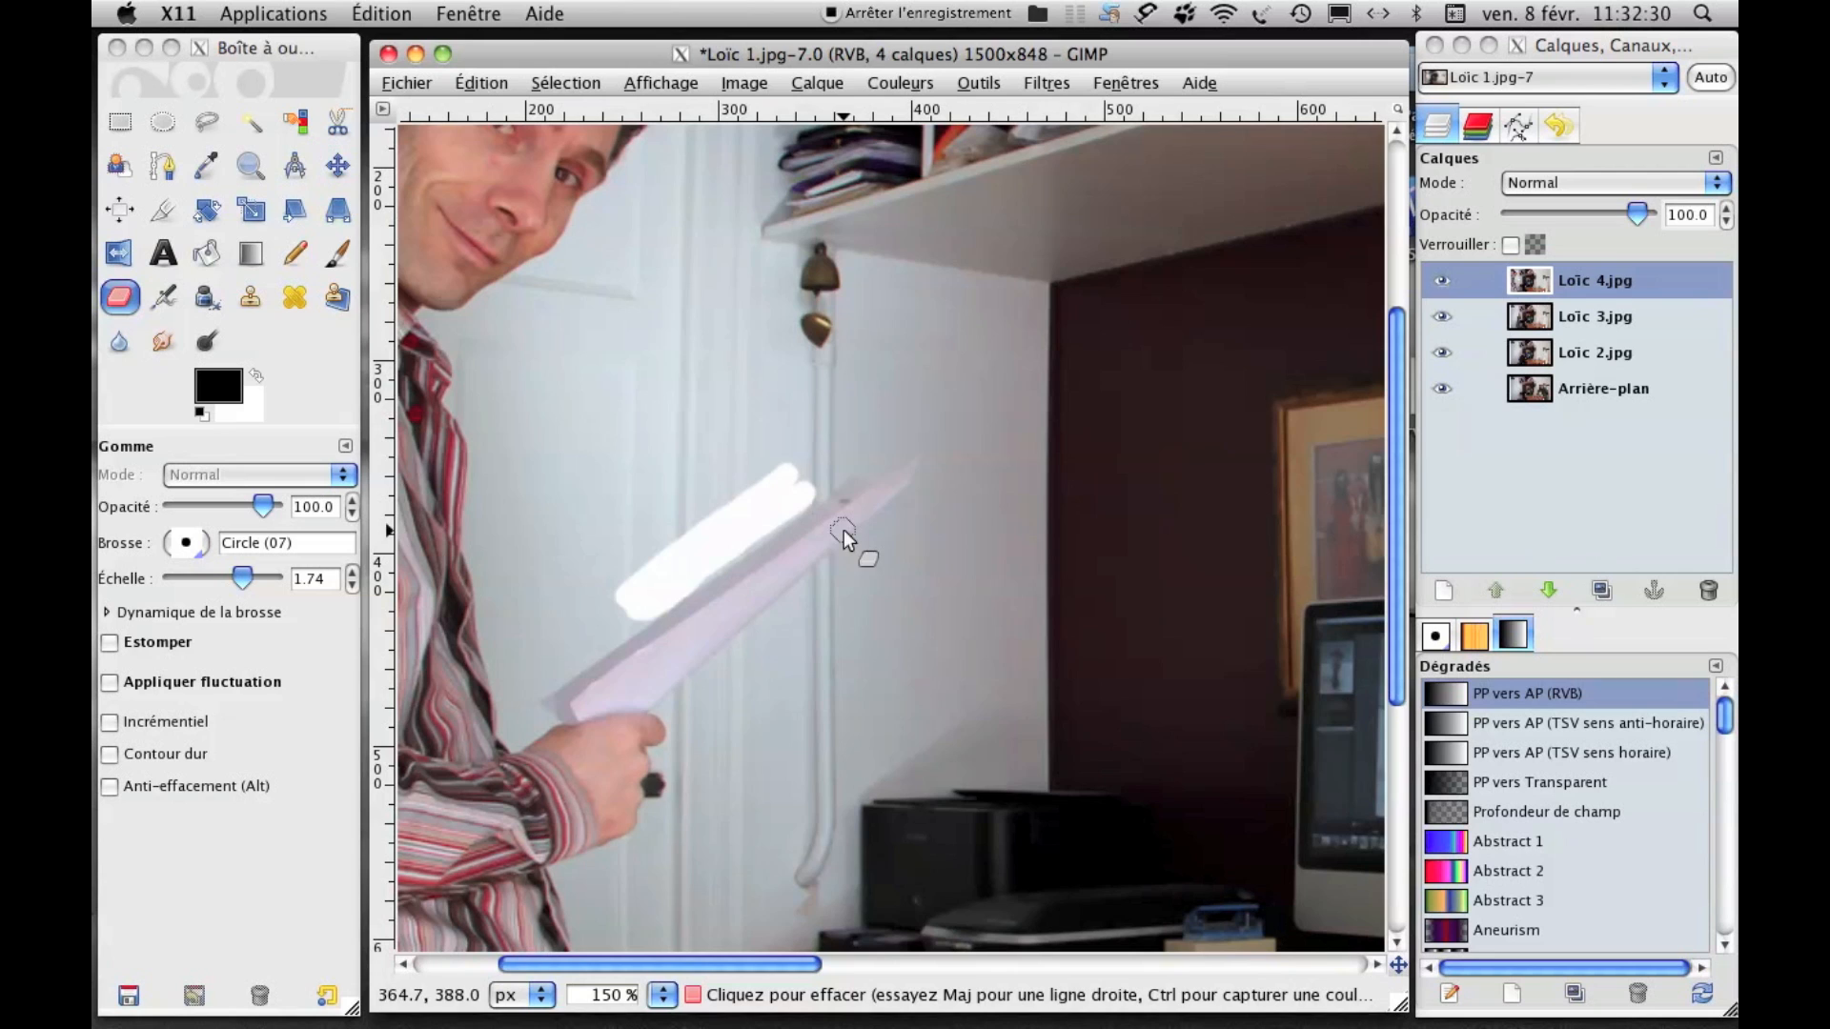
Undo the eraser stroke through the undo history and return to the layer list.
{"action": "left_click", "coordinate": [1553, 122]}
{"action": "left_click", "coordinate": [1555, 120]}
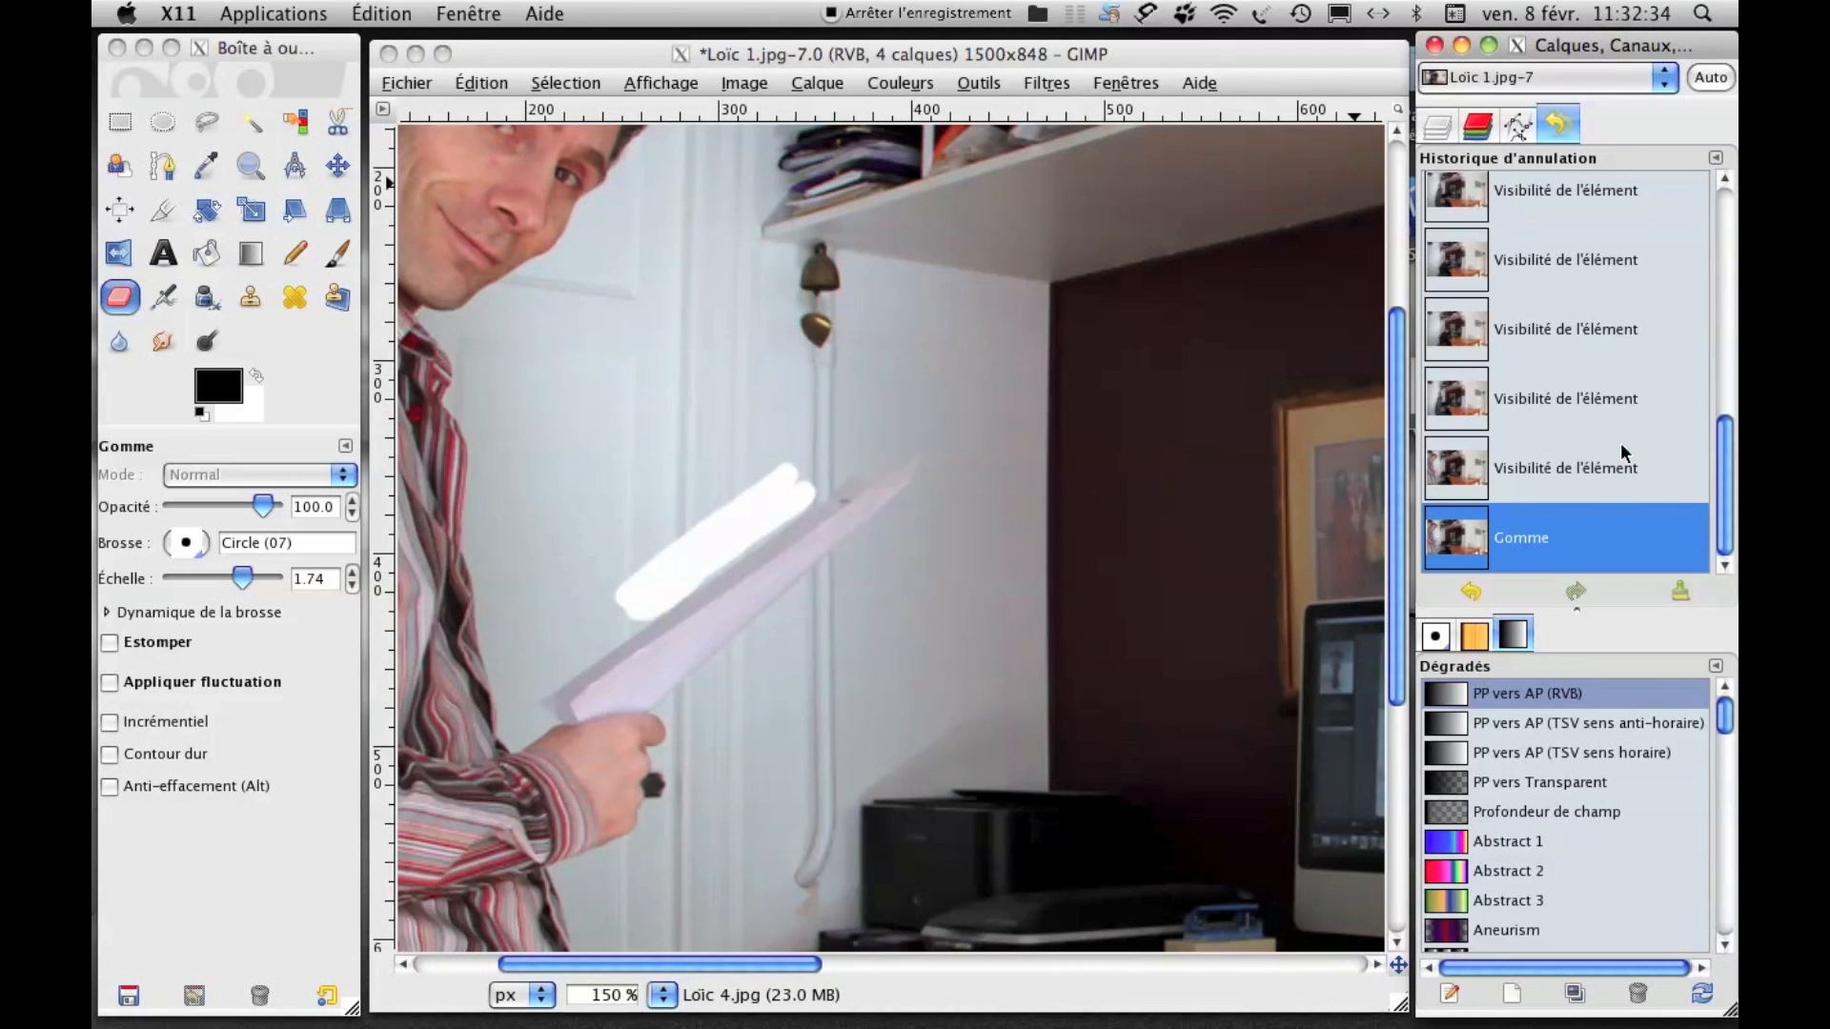
{"action": "left_click", "coordinate": [1459, 474]}
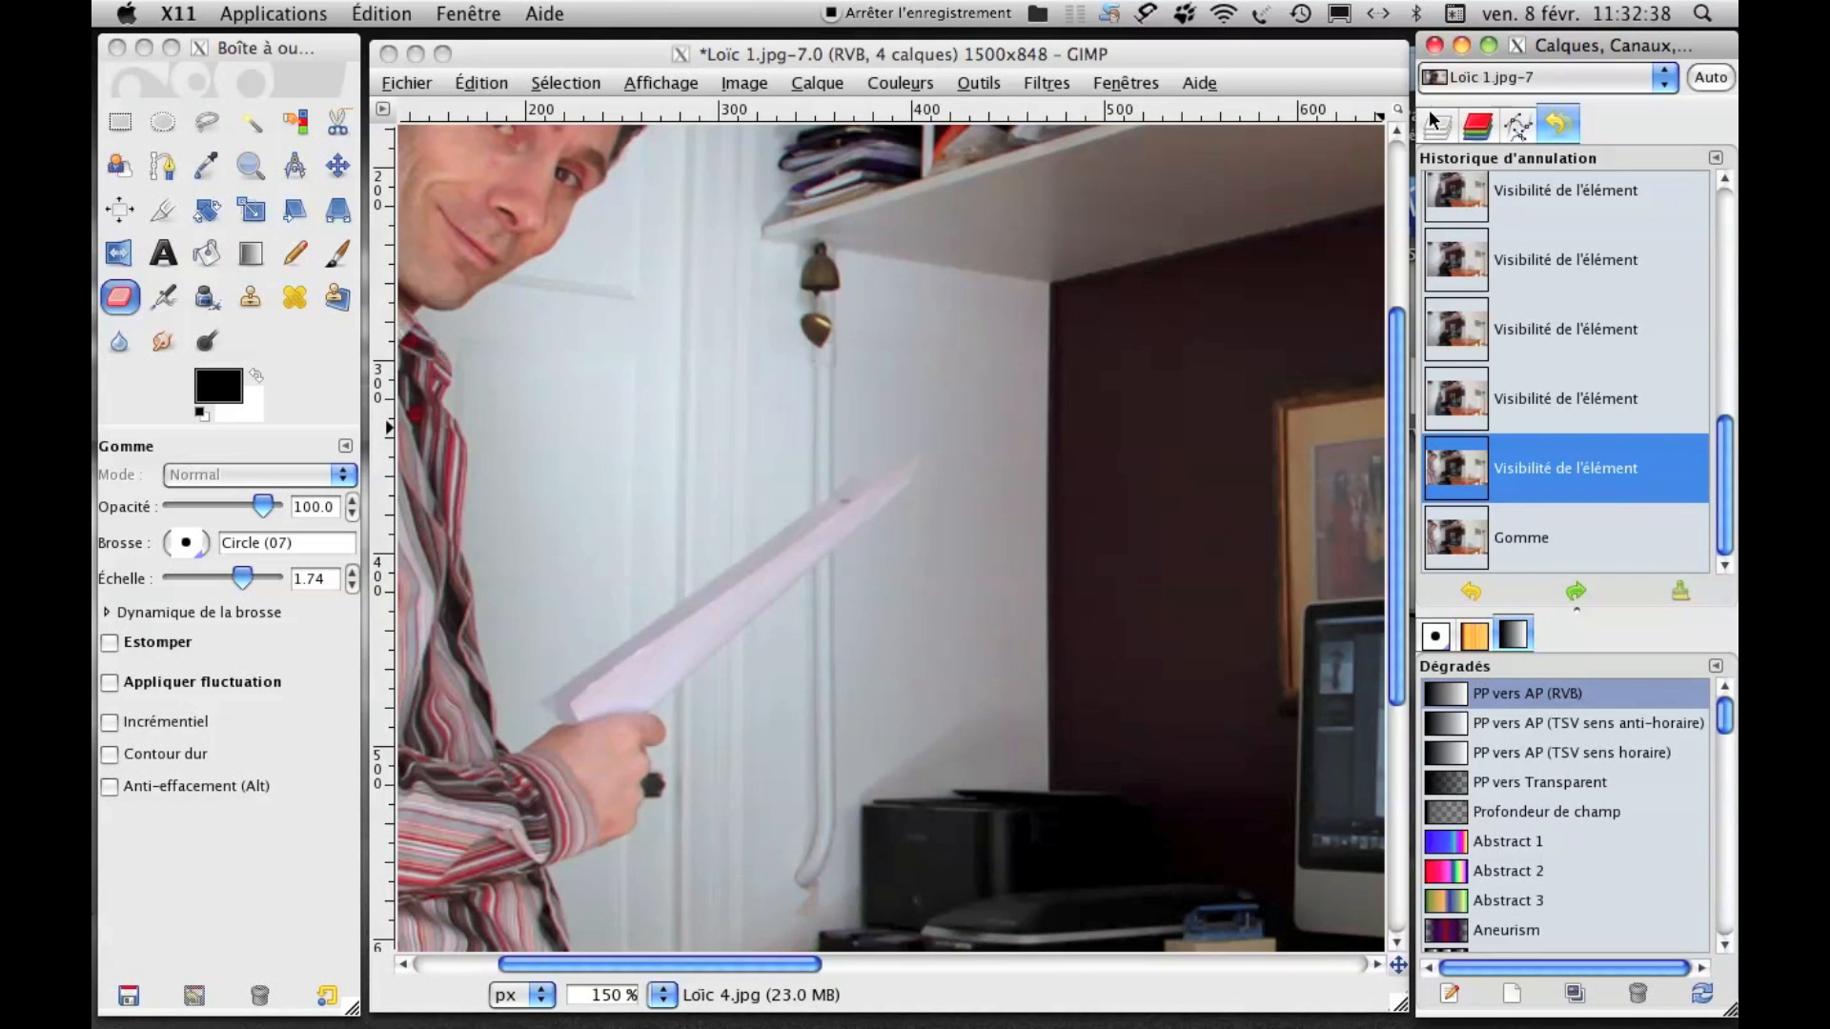
{"action": "left_click", "coordinate": [1444, 136]}
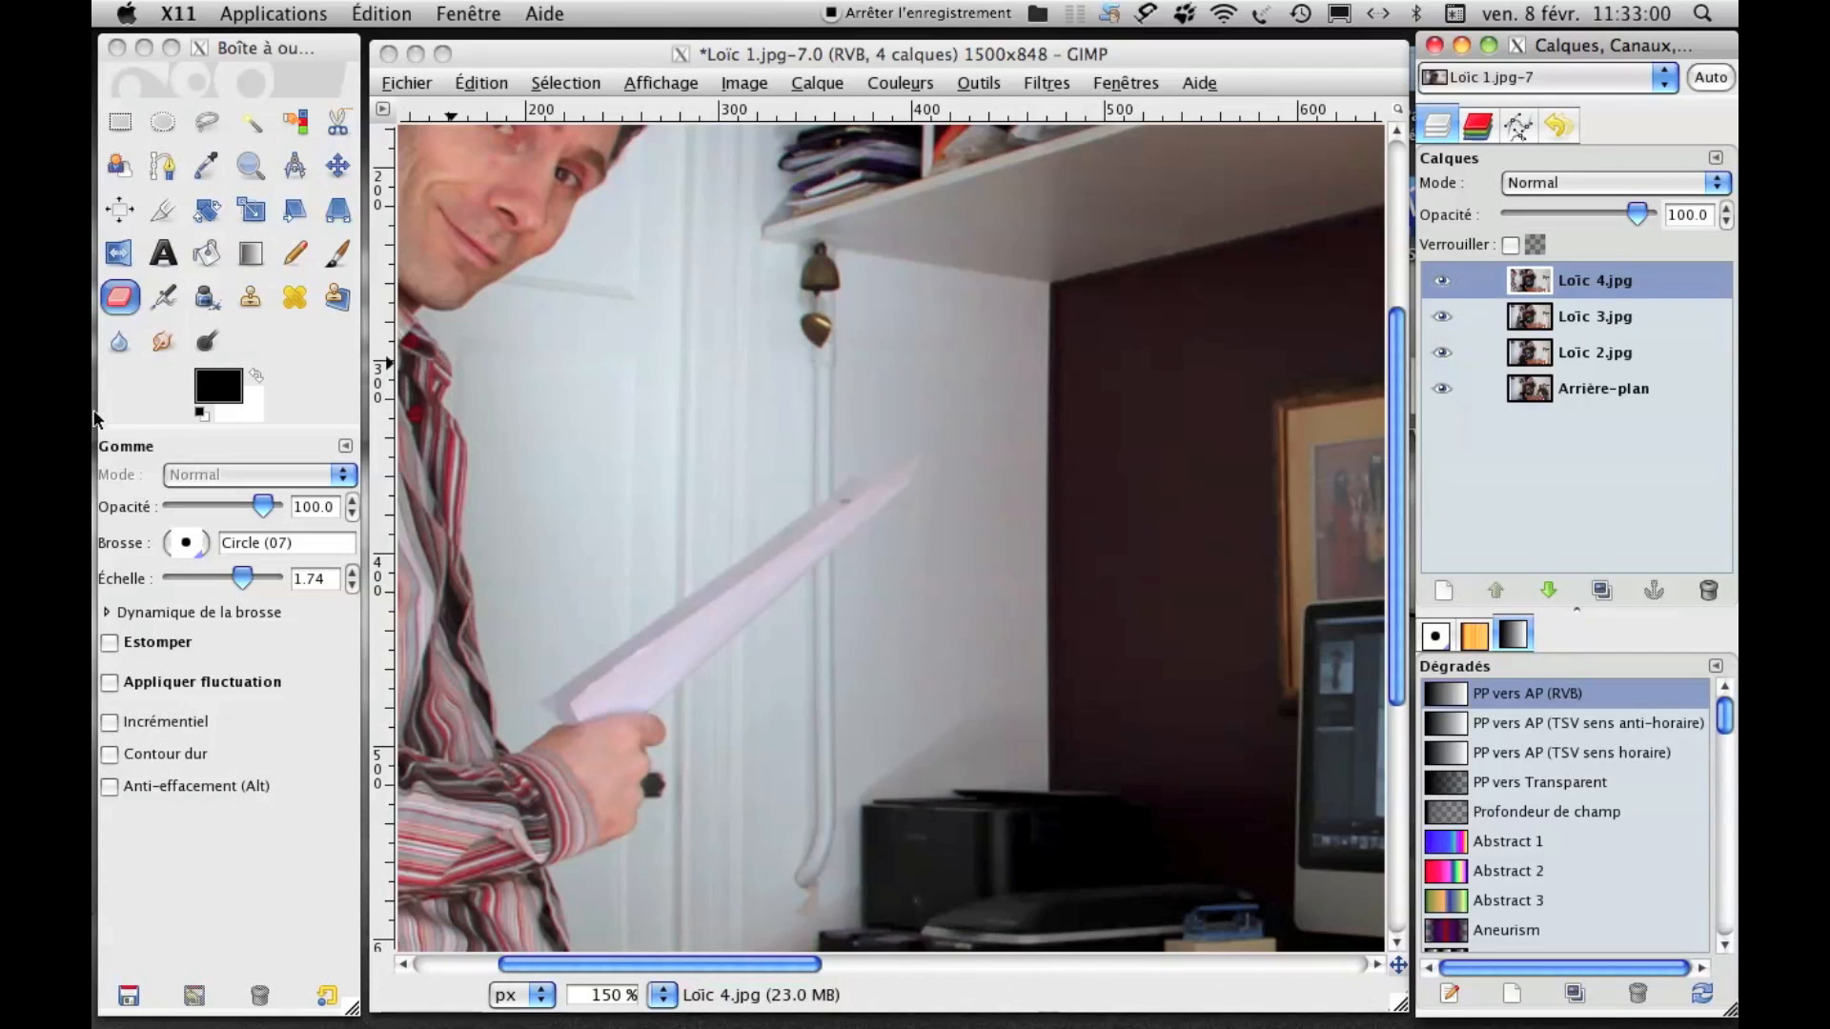
Add an alpha channel to each of the layers Loïc 4.jpg, Loïc 3.jpg and Loïc 2.jpg.
{"action": "left_click", "coordinate": [1602, 290]}
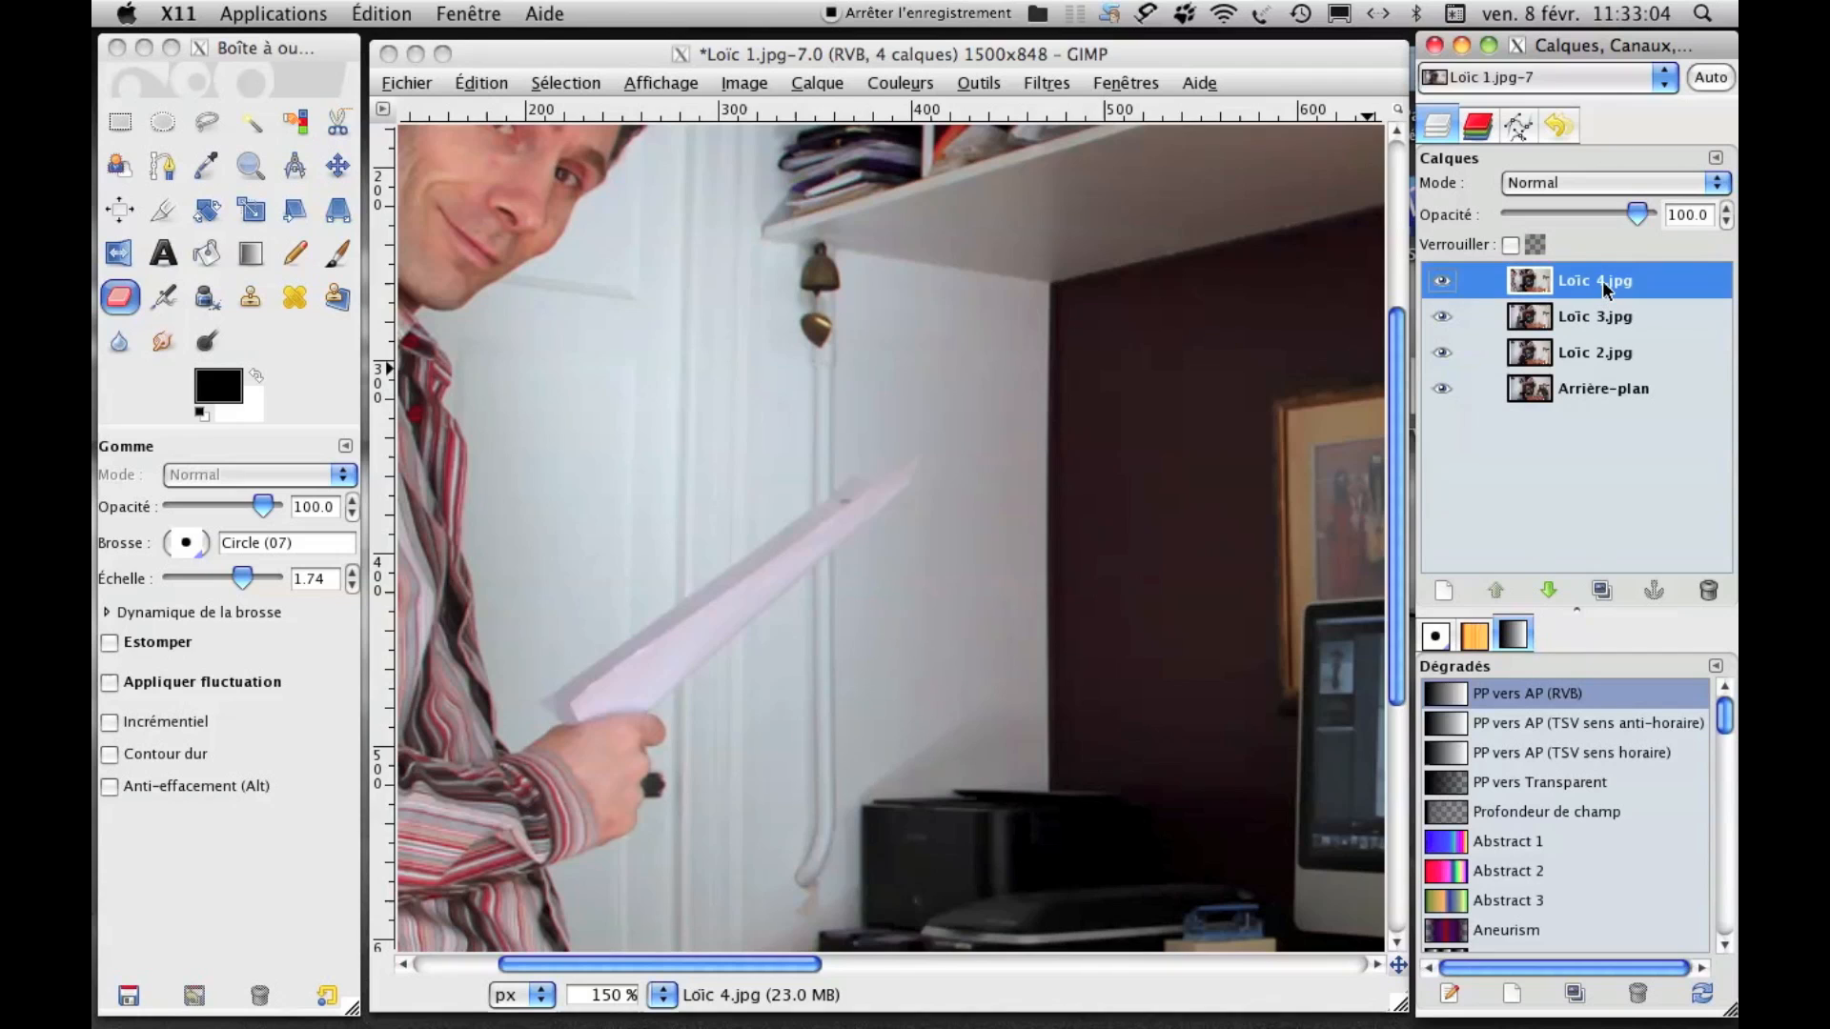
{"action": "right_click", "coordinate": [1553, 273]}
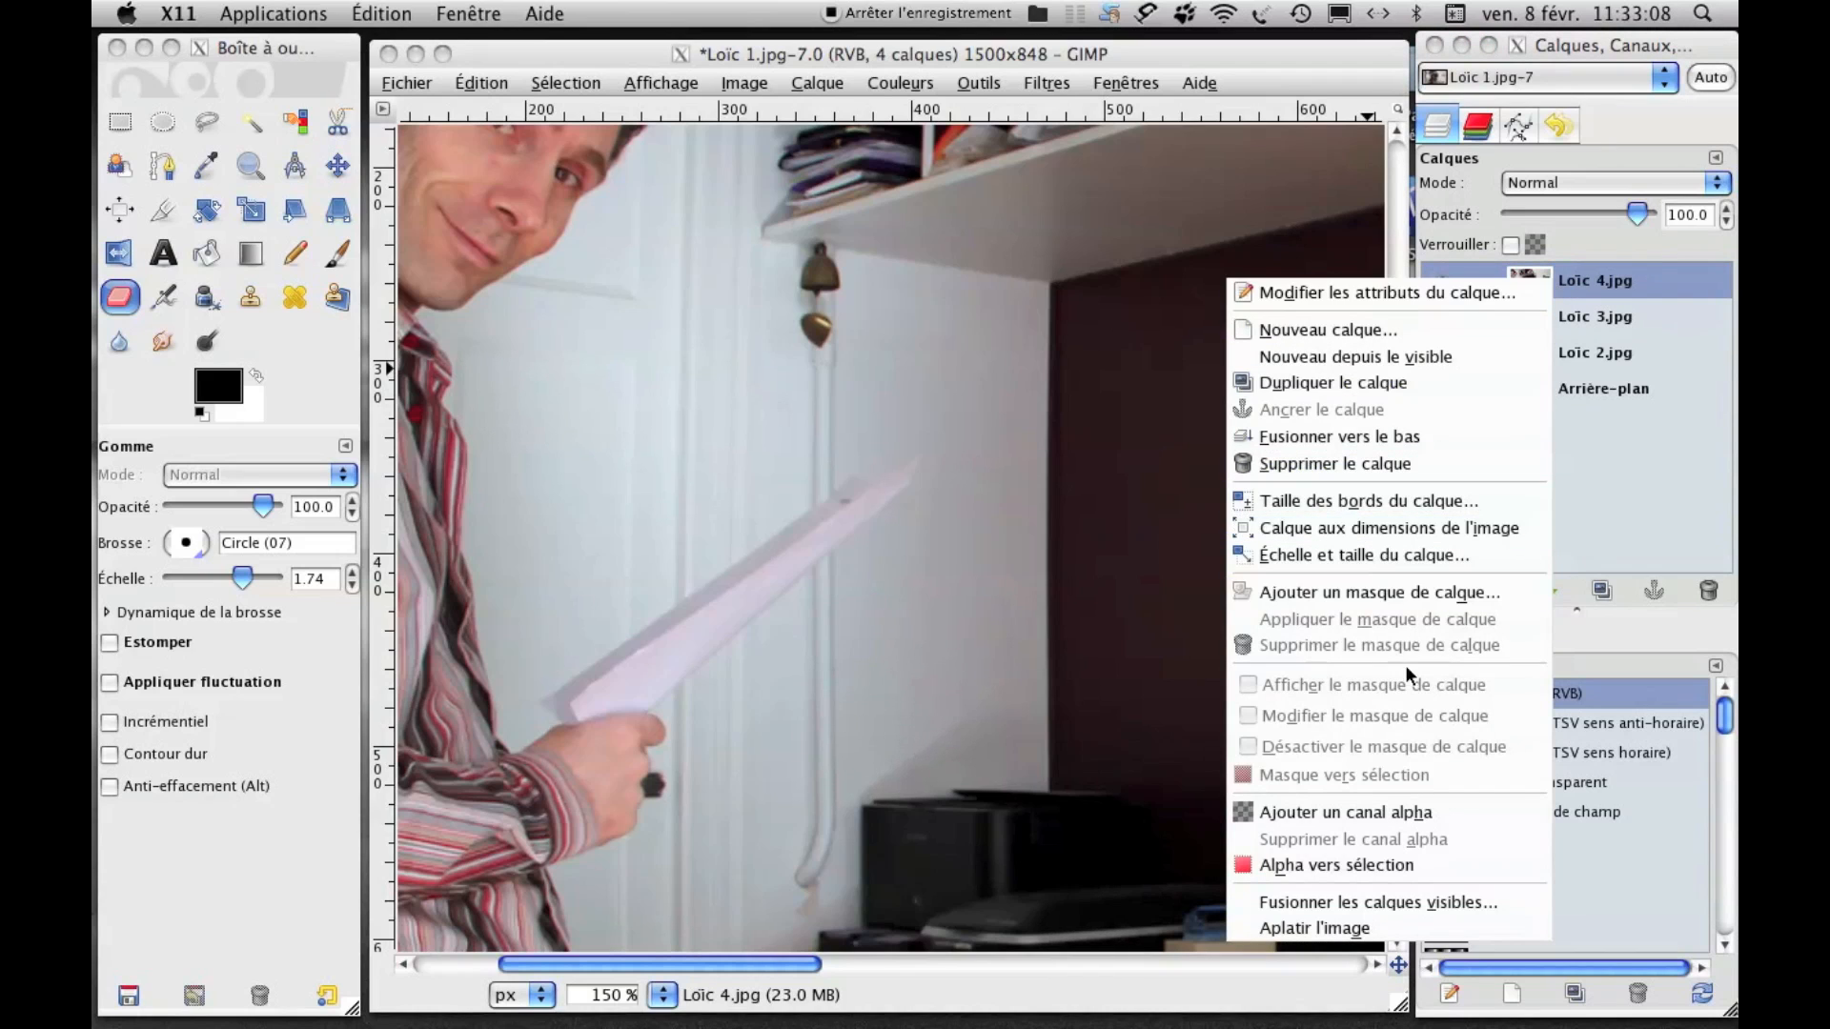
{"action": "left_click", "coordinate": [1352, 810]}
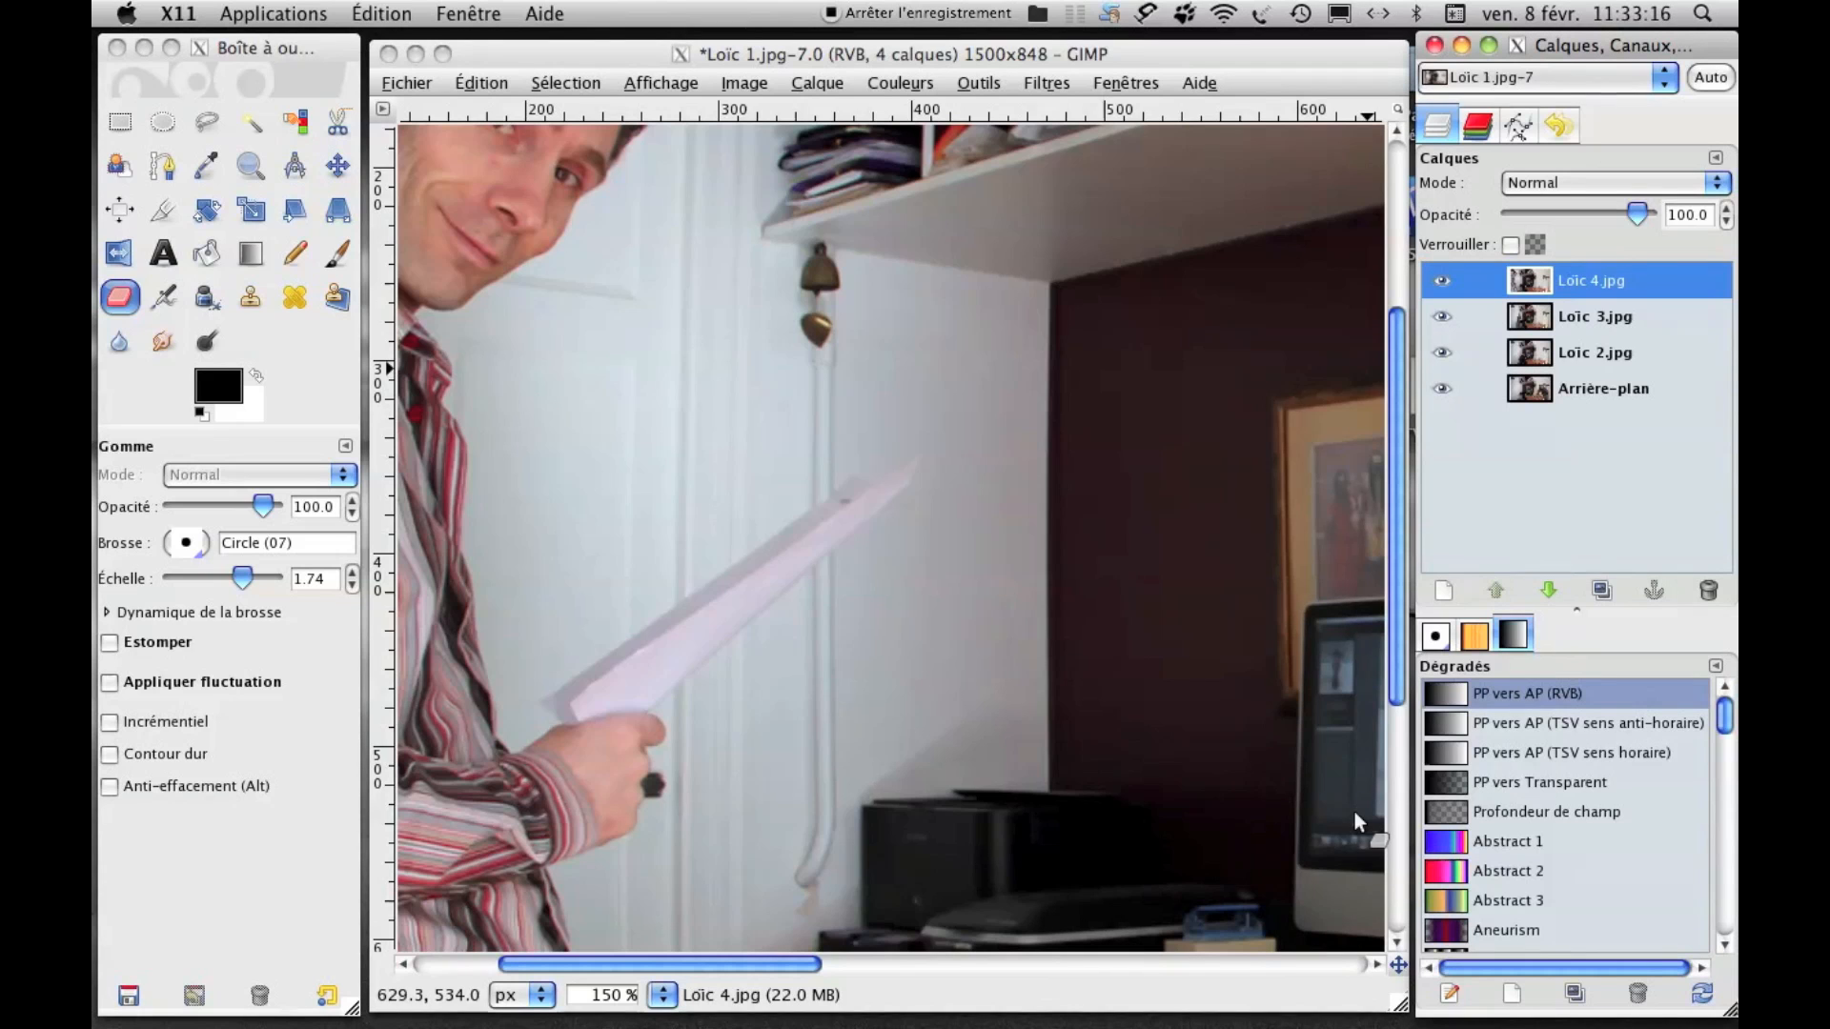
{"action": "right_click", "coordinate": [1605, 317]}
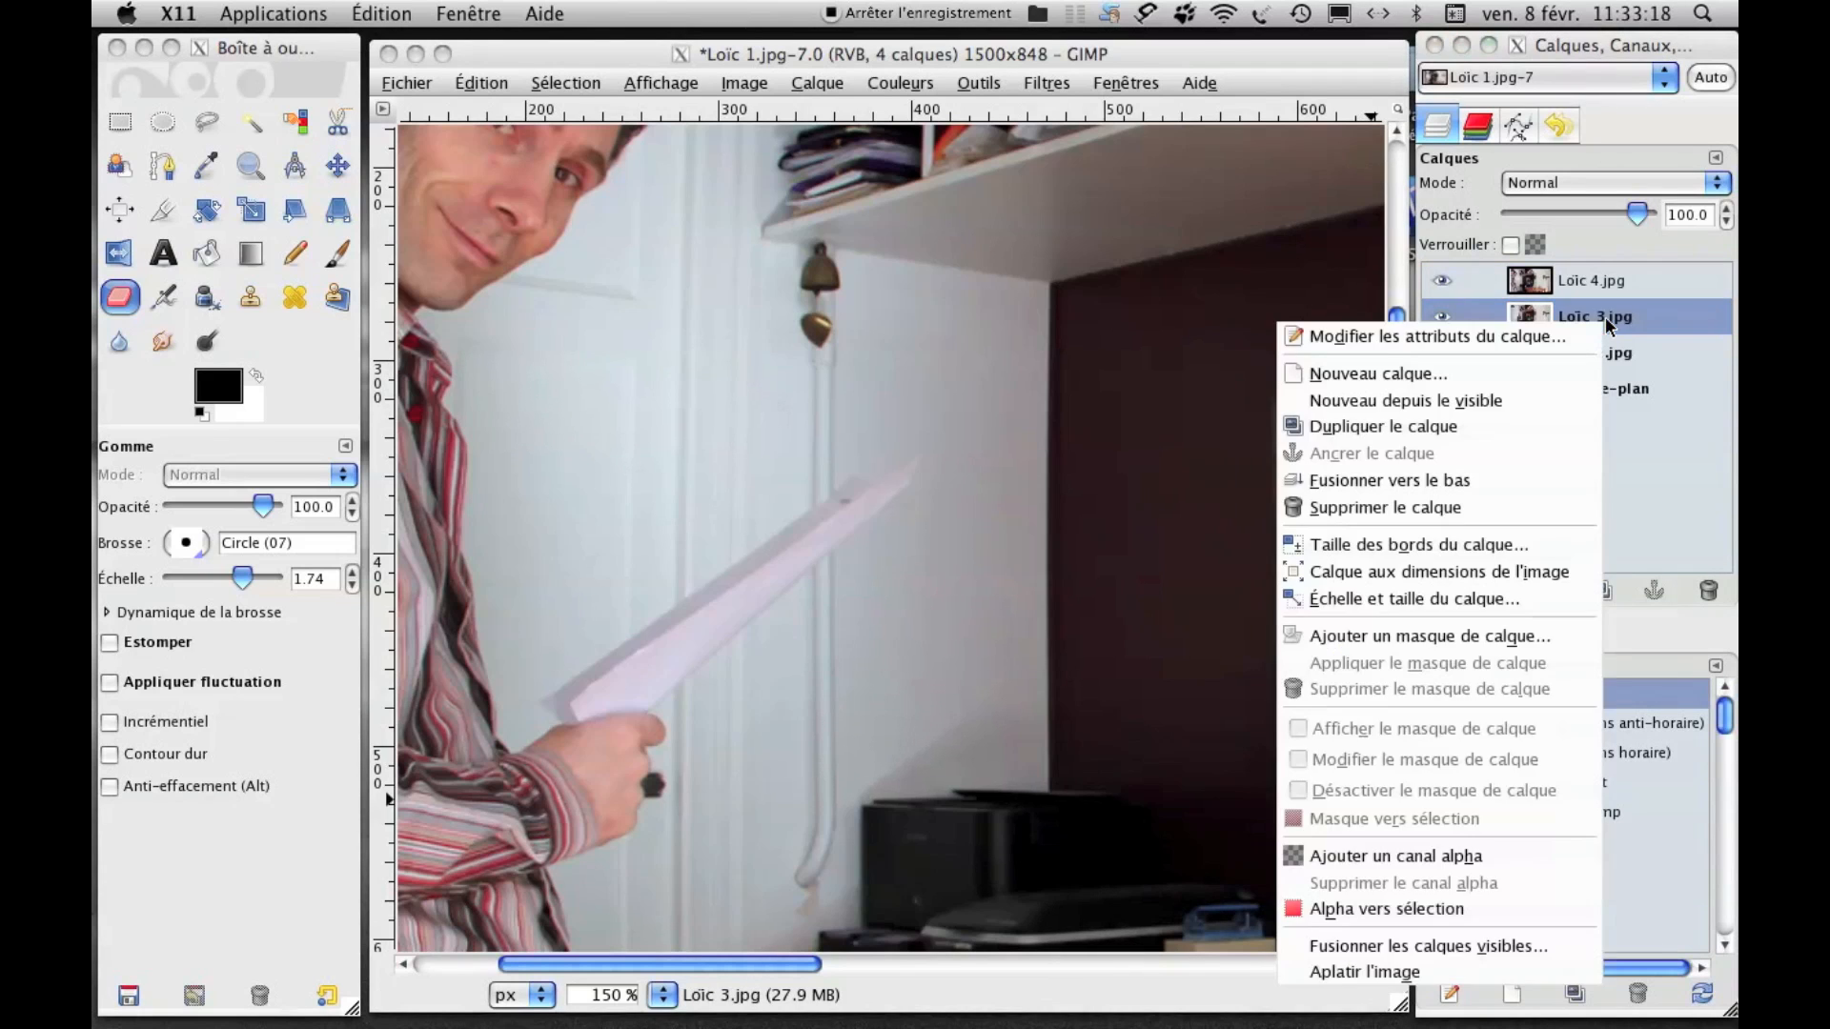
{"action": "left_click", "coordinate": [1363, 856]}
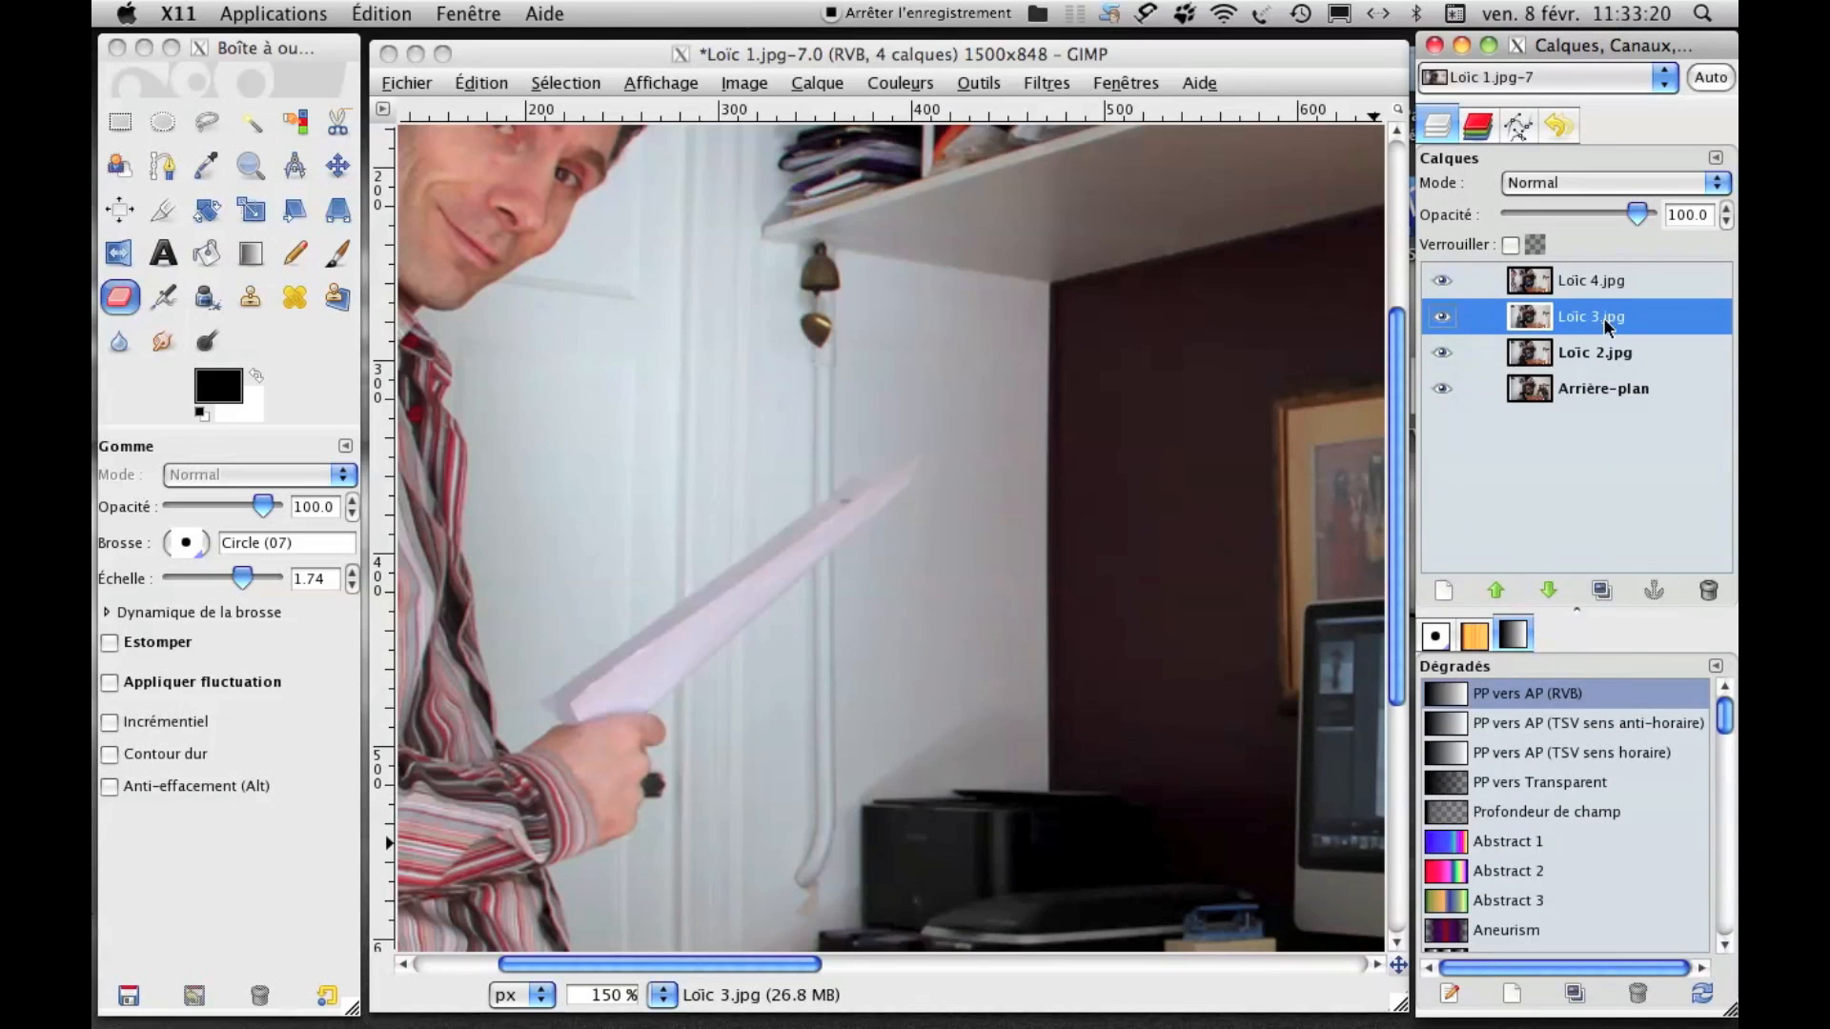
{"action": "left_click", "coordinate": [1598, 352]}
{"action": "right_click", "coordinate": [1598, 352]}
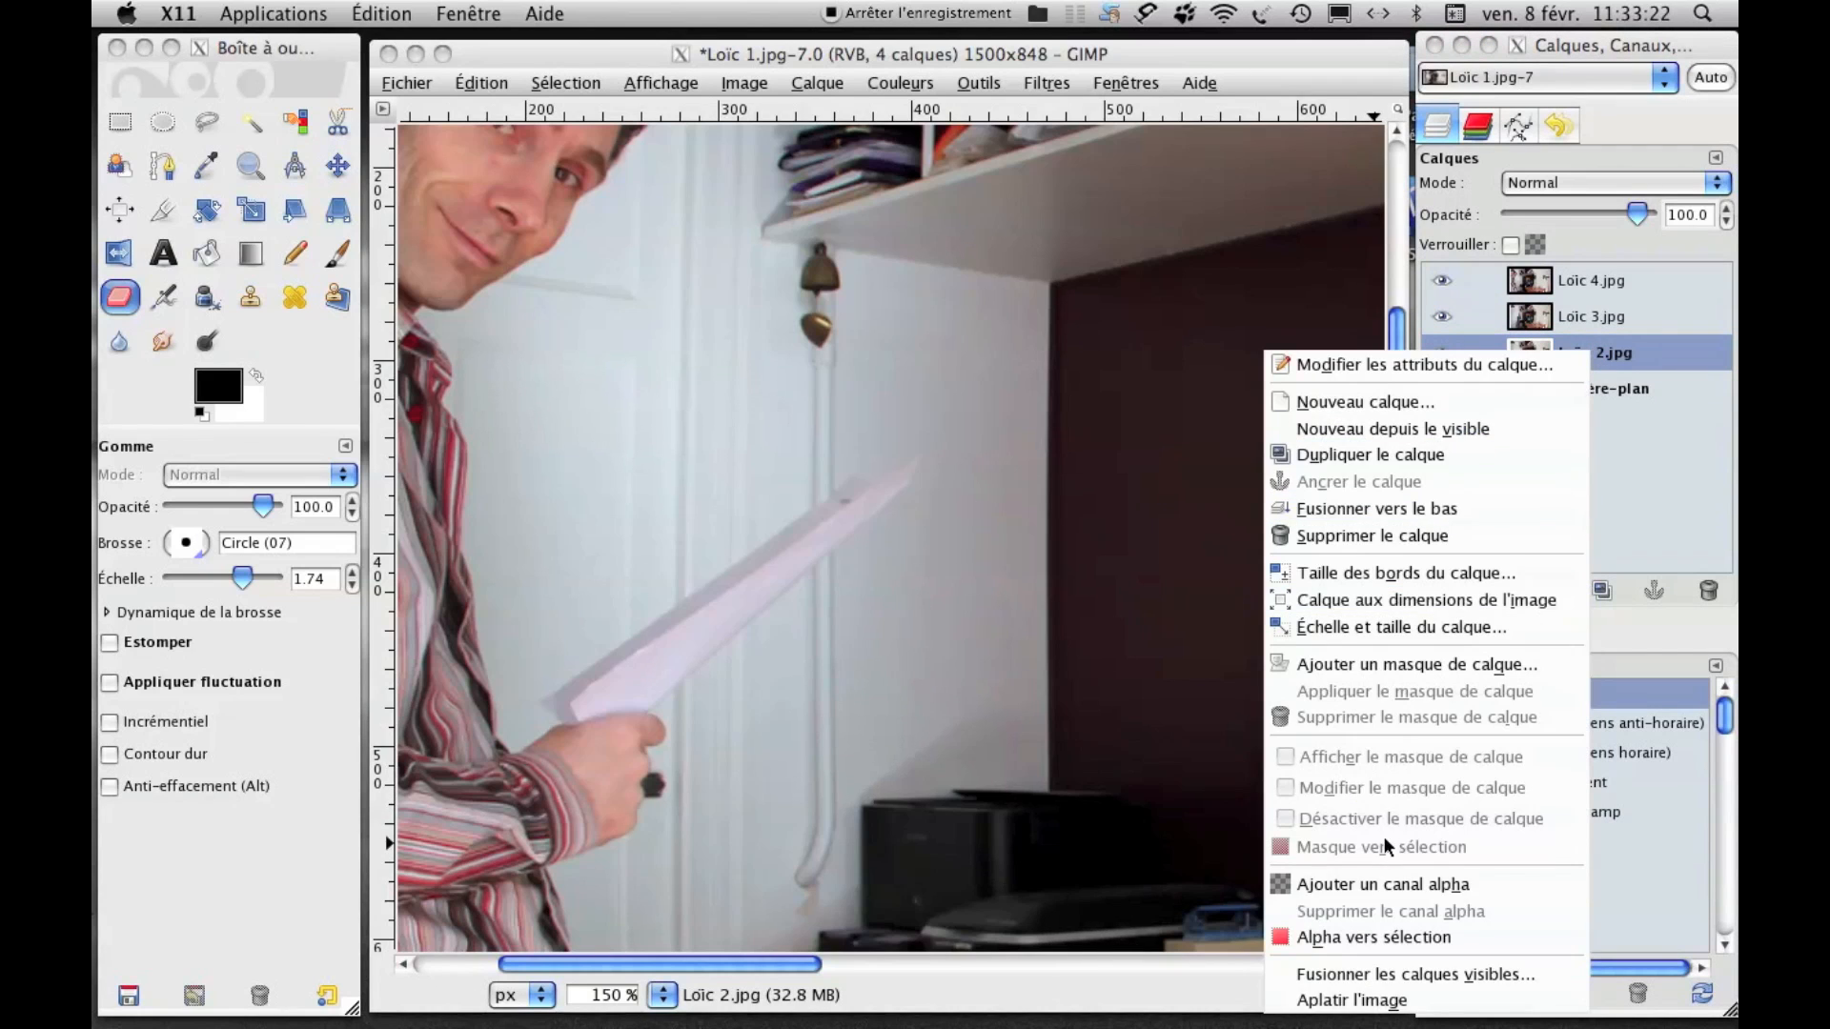
{"action": "left_click", "coordinate": [1377, 882]}
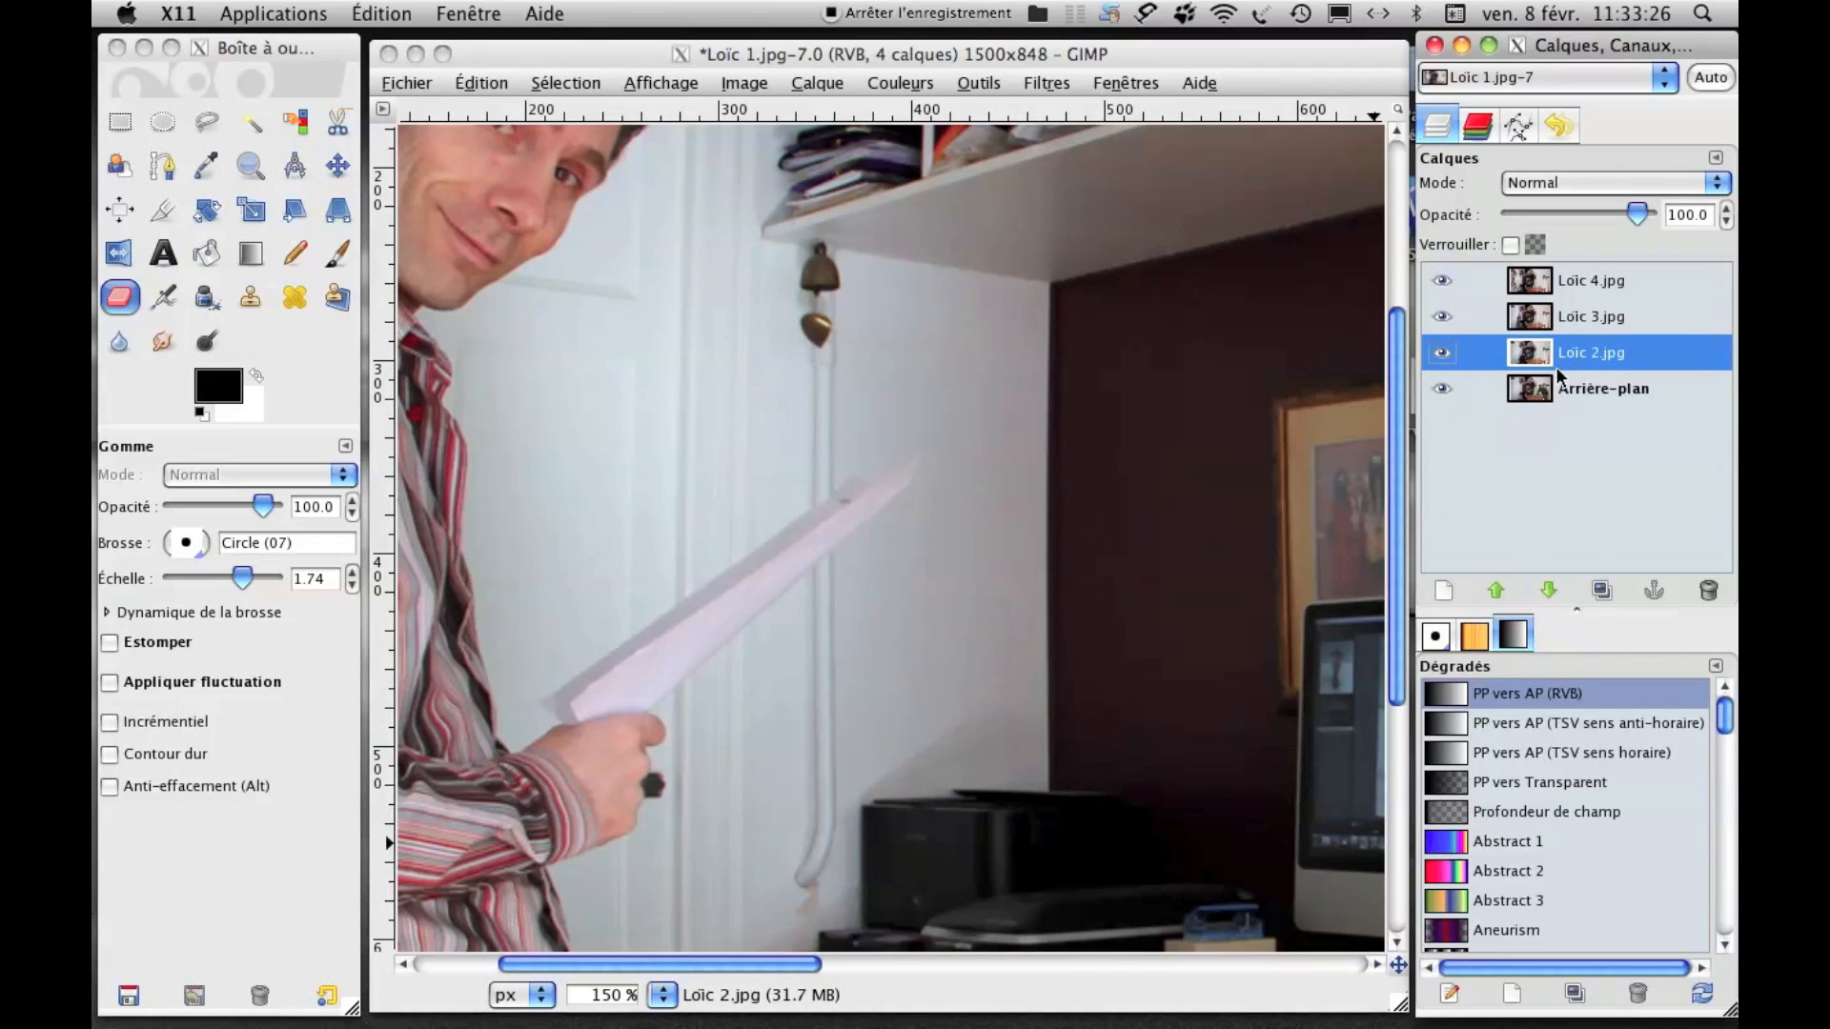
On the Loïc 4.jpg layer, try erasing a strip above the sheet of paper and a patch of the door beside the striped shirt.
{"action": "left_click", "coordinate": [1570, 280]}
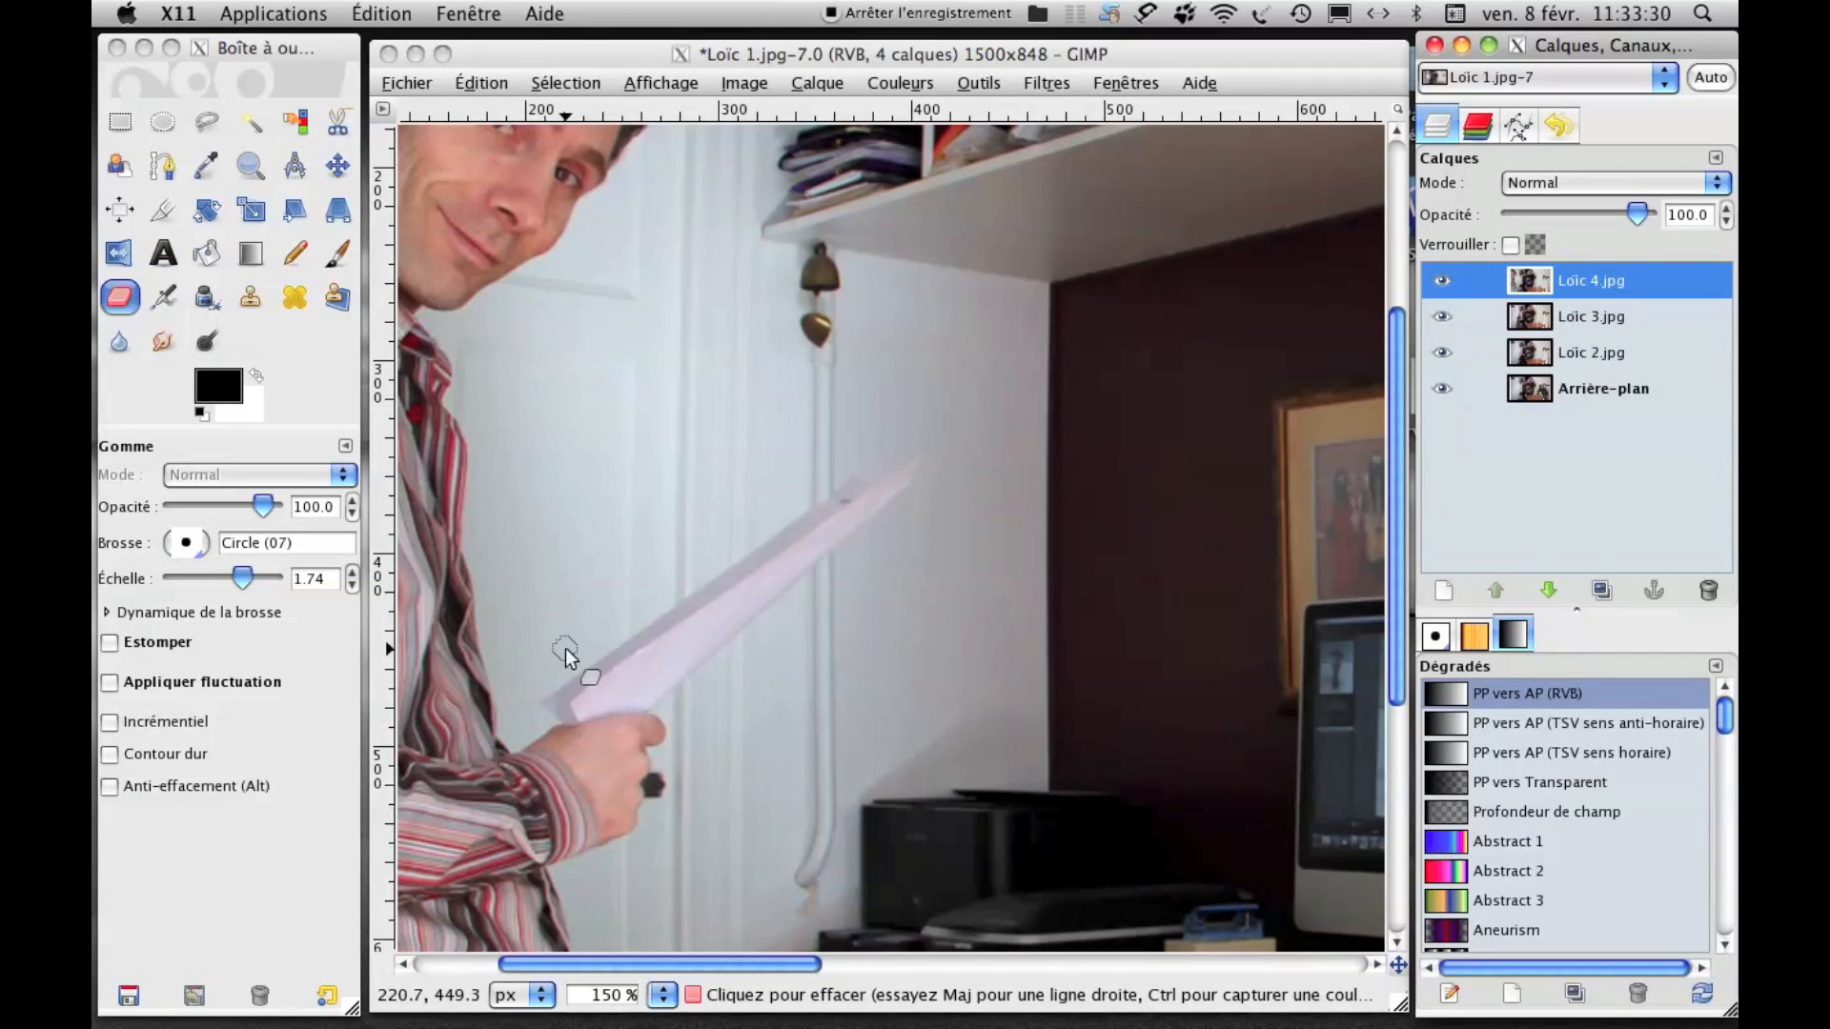
{"action": "left_click", "coordinate": [601, 648]}
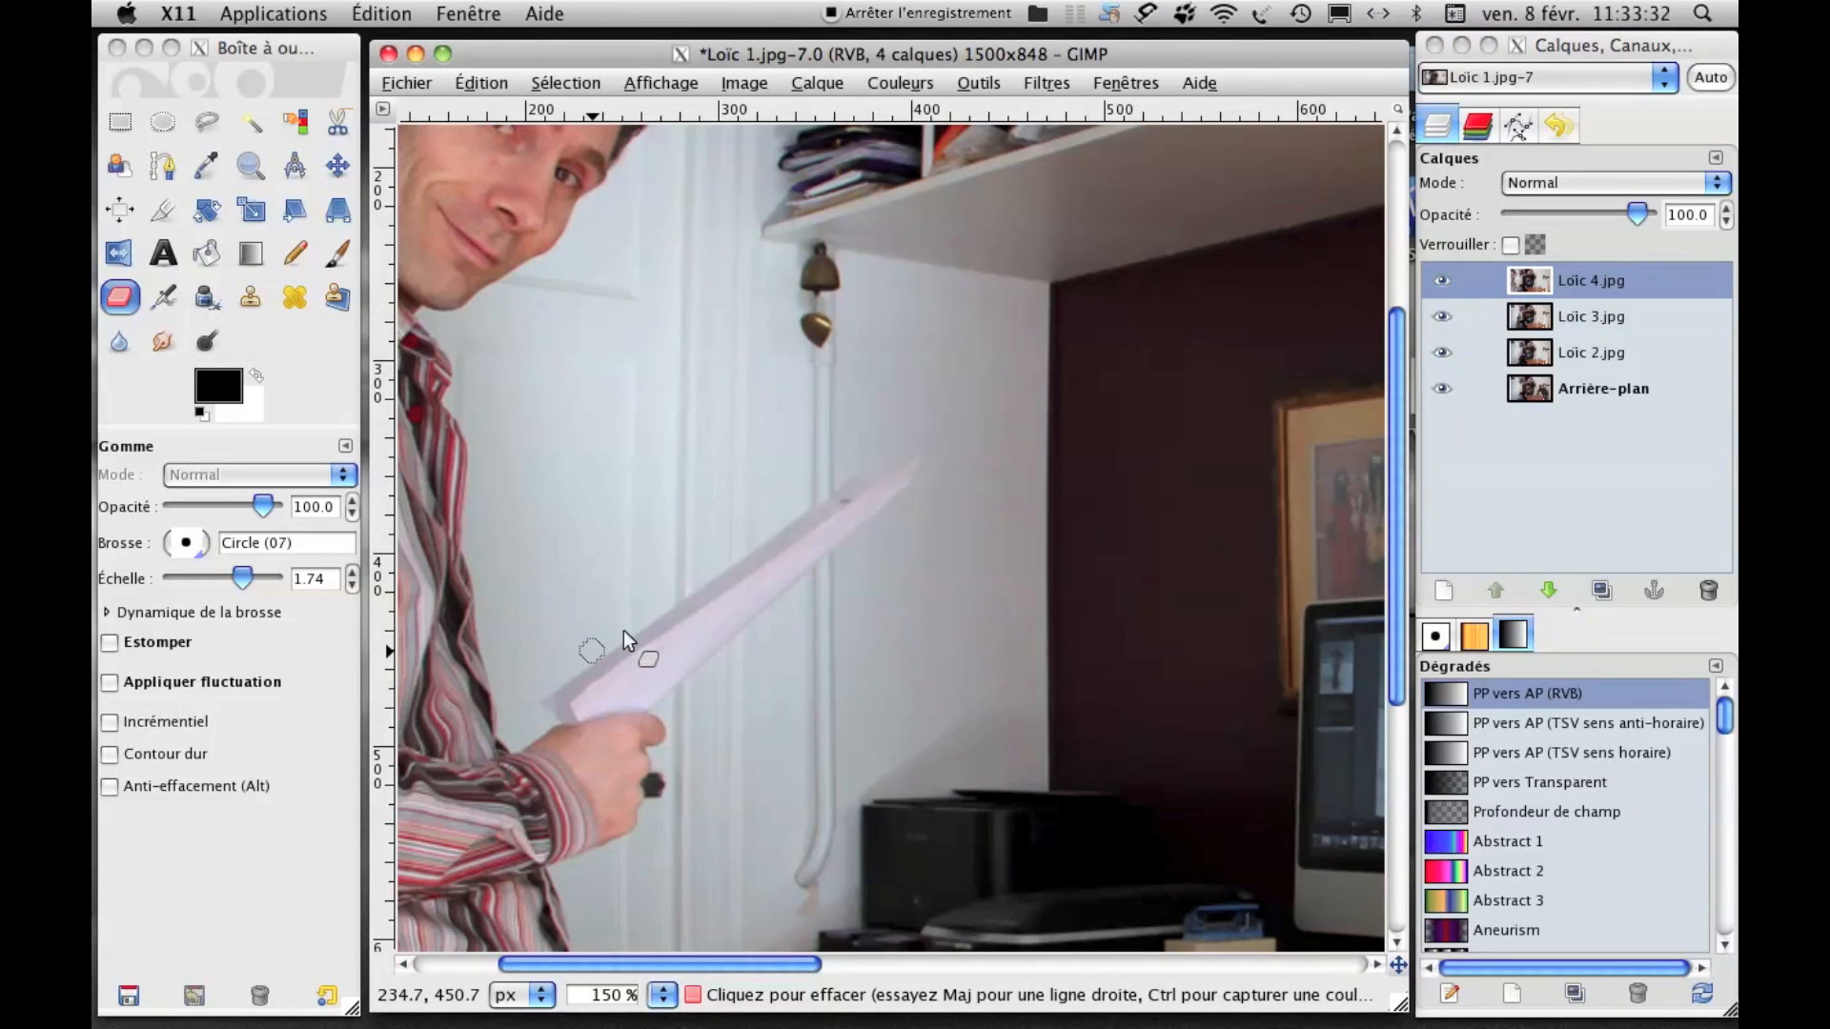
{"action": "left_click_drag", "start_coordinate": [662, 600], "coordinate": [826, 477]}
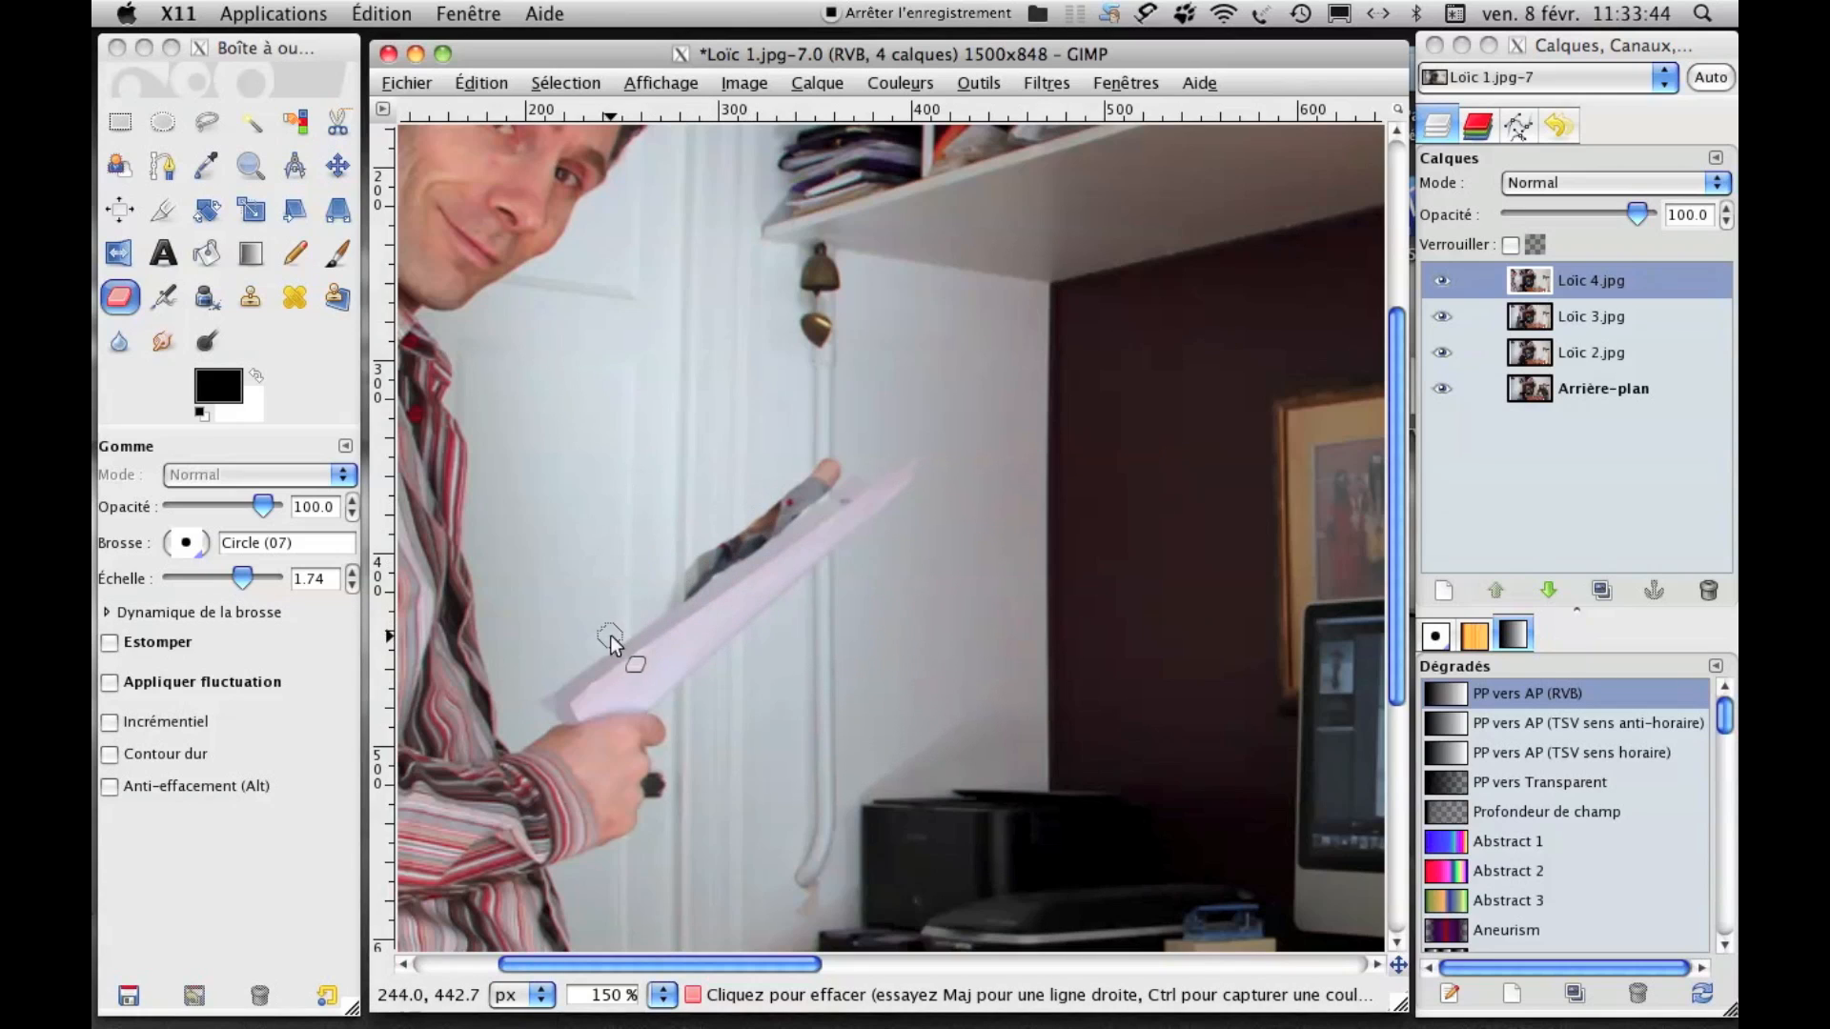
{"action": "mouse_move", "coordinate": [587, 623]}
{"action": "left_mouse_down"}
{"action": "mouse_move", "coordinate": [579, 589]}
{"action": "mouse_move", "coordinate": [524, 614]}
{"action": "mouse_move", "coordinate": [591, 568]}
{"action": "mouse_move", "coordinate": [532, 557]}
{"action": "left_mouse_up"}
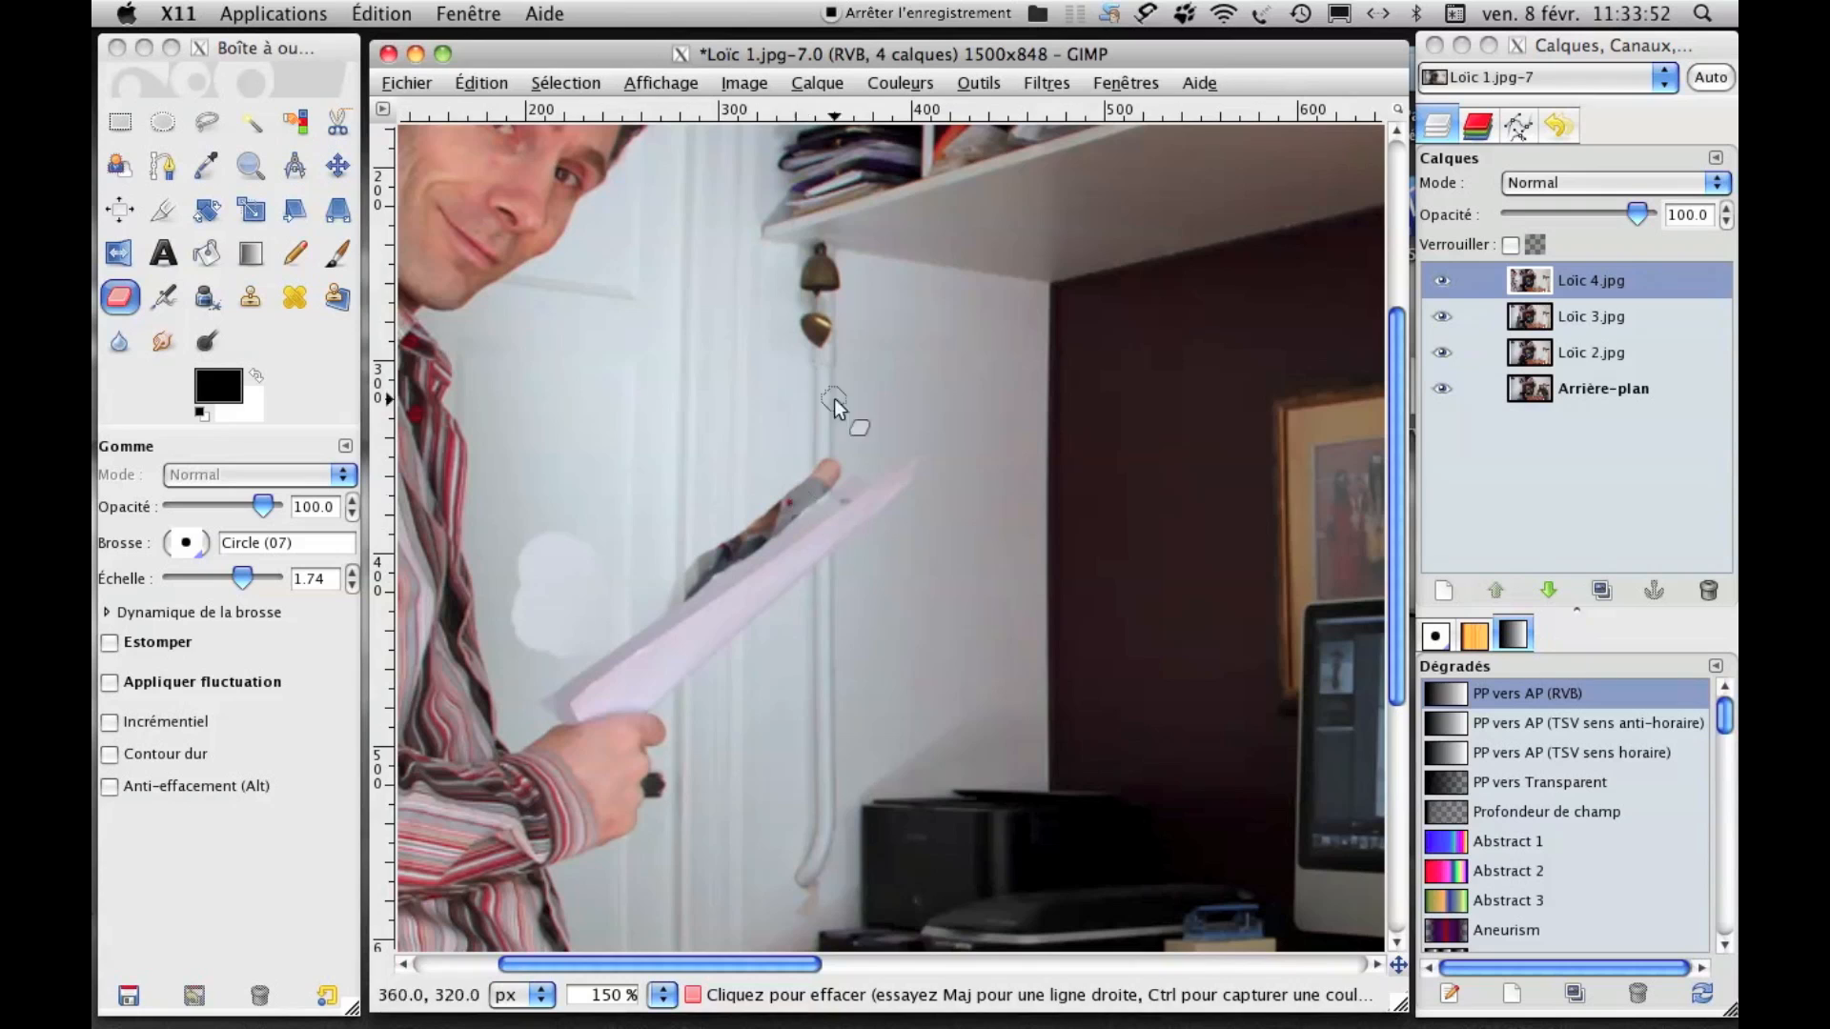
Undo the eraser strokes above the sheet of paper and on the door.
{"action": "left_click", "coordinate": [487, 84]}
{"action": "left_click", "coordinate": [491, 84]}
{"action": "left_click", "coordinate": [496, 82]}
{"action": "left_click", "coordinate": [503, 106]}
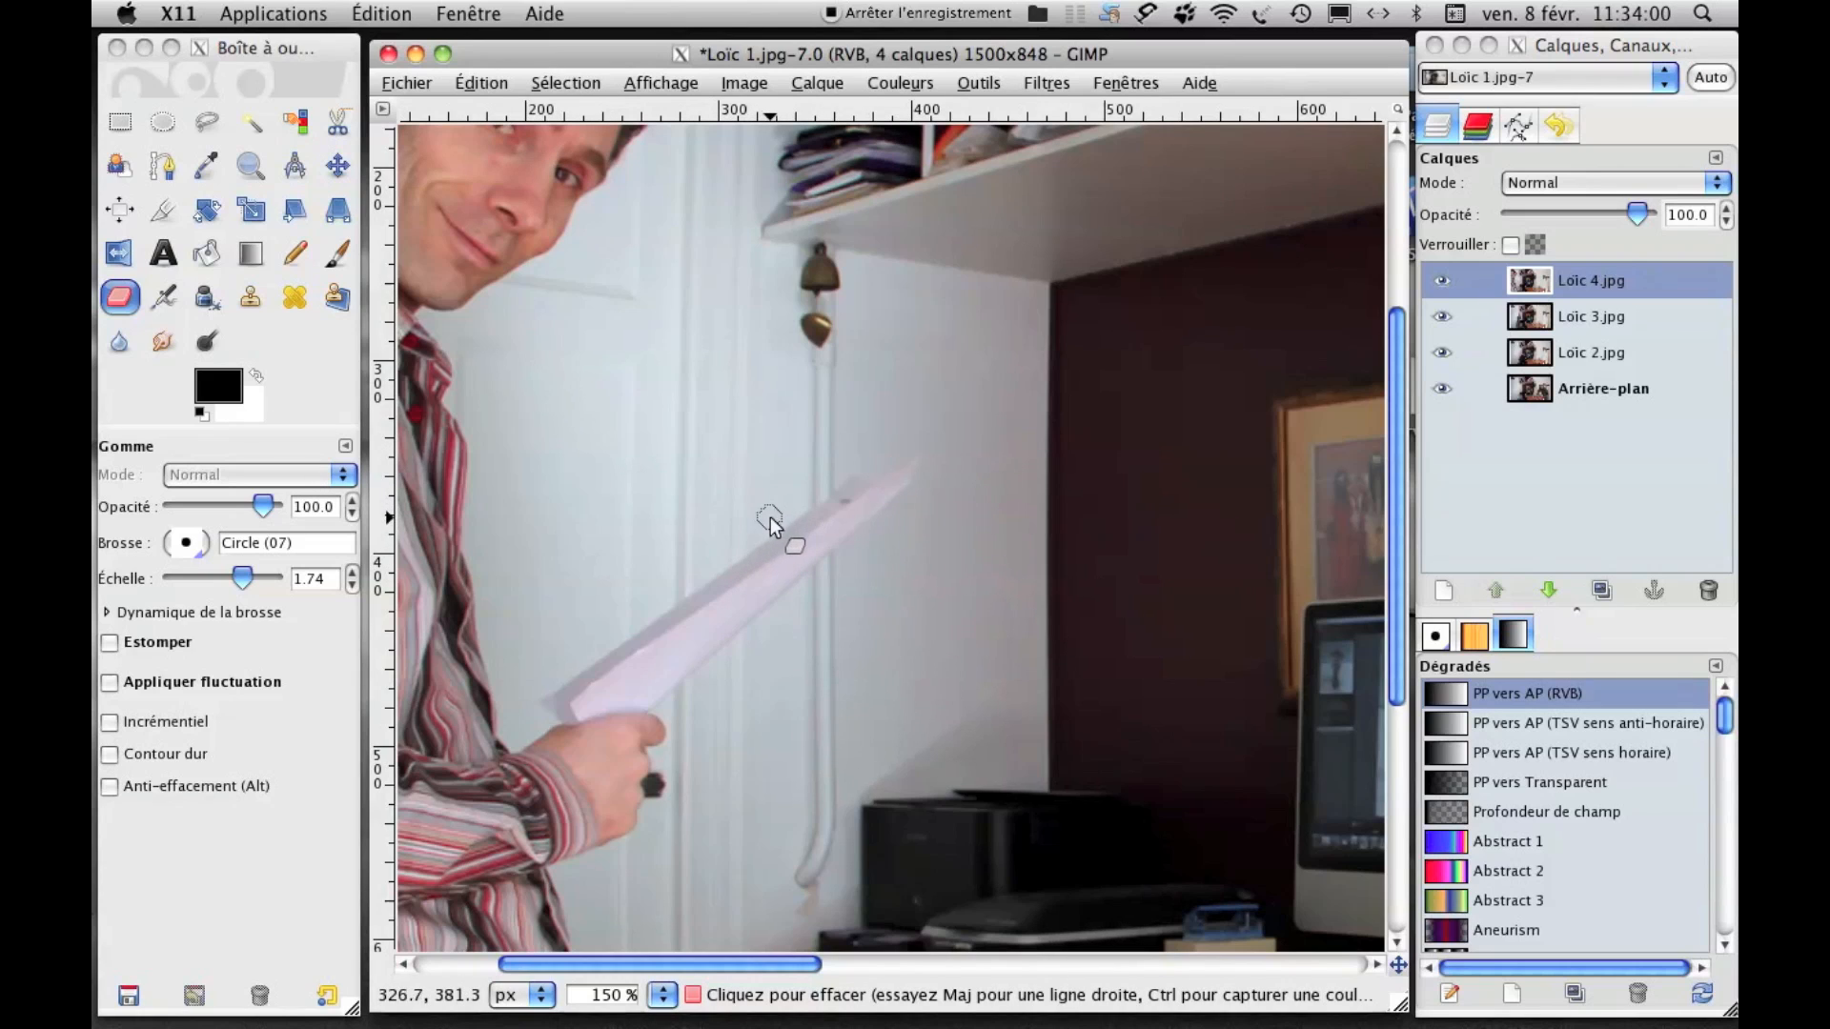
Erase the door area above the sheet of paper on Loïc 4.jpg to reveal the face and hand of the man on the phone.
{"action": "left_click_drag", "start_coordinate": [743, 536], "coordinate": [844, 471]}
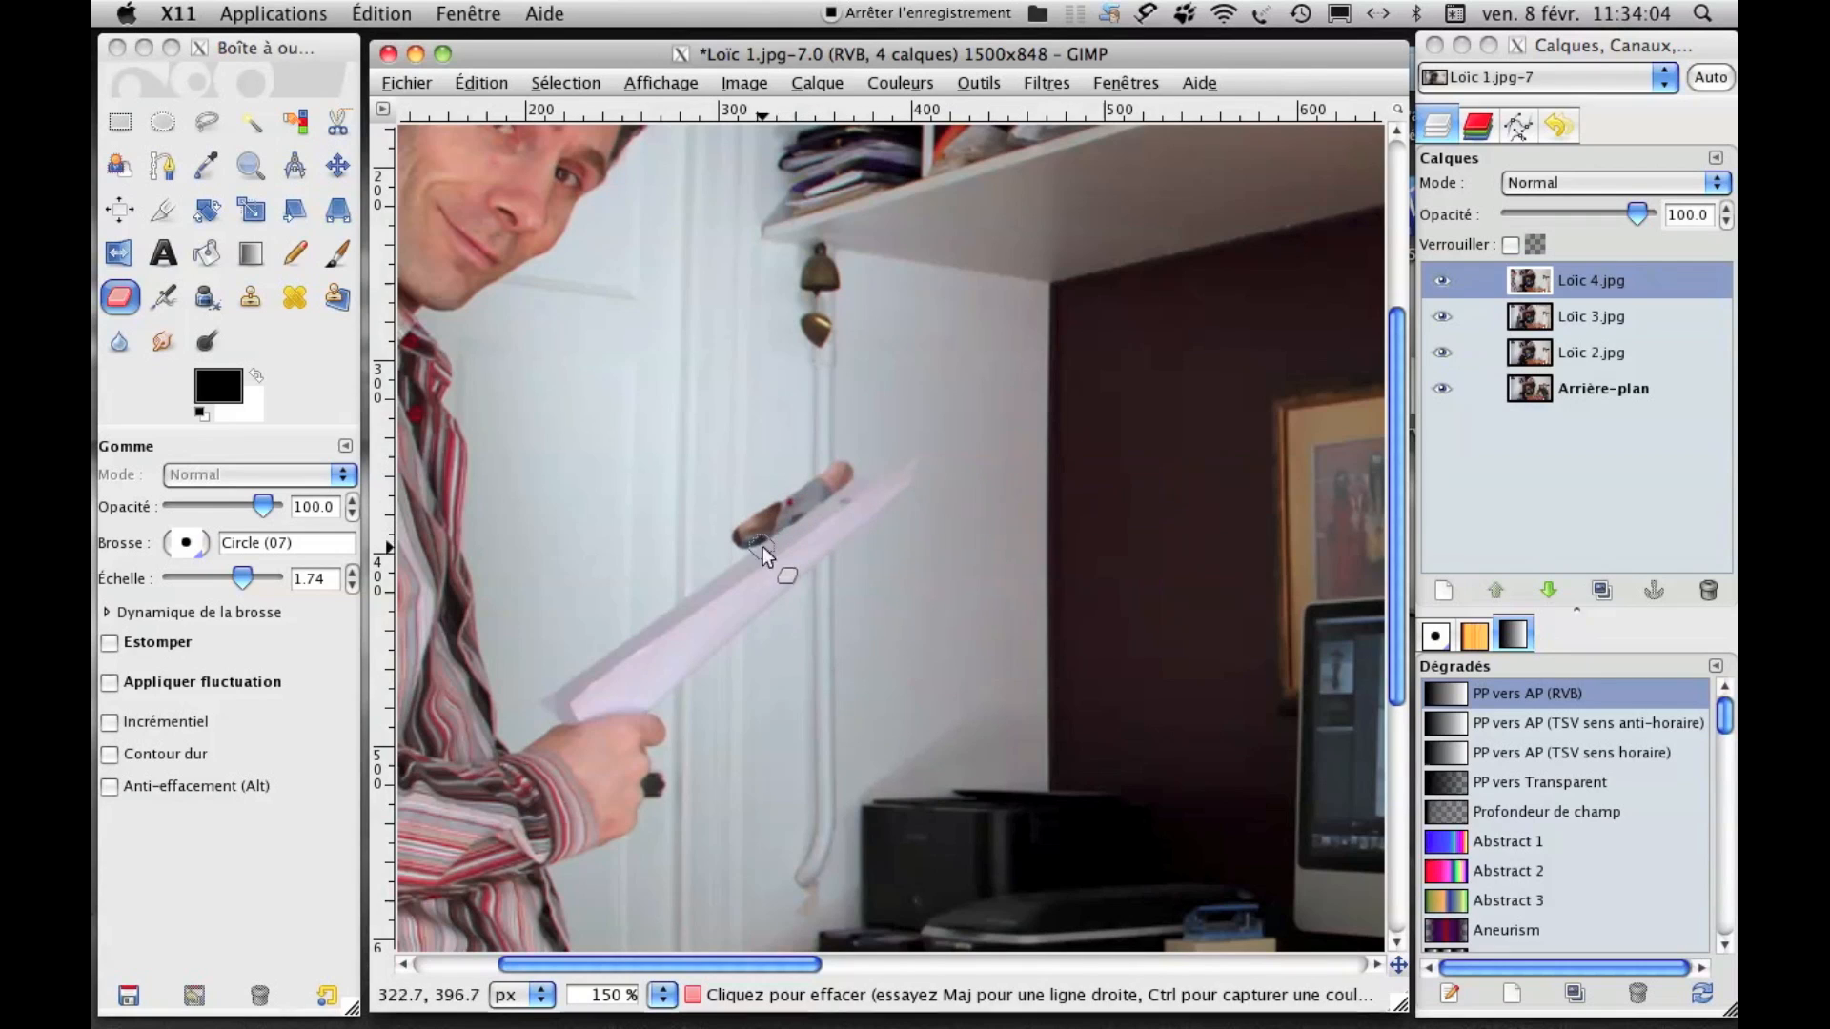
{"action": "mouse_move", "coordinate": [753, 529]}
{"action": "left_mouse_down"}
{"action": "mouse_move", "coordinate": [767, 525]}
{"action": "mouse_move", "coordinate": [703, 576]}
{"action": "mouse_move", "coordinate": [757, 506]}
{"action": "mouse_move", "coordinate": [869, 467]}
{"action": "mouse_move", "coordinate": [849, 442]}
{"action": "mouse_move", "coordinate": [809, 453]}
{"action": "mouse_move", "coordinate": [824, 447]}
{"action": "mouse_move", "coordinate": [737, 498]}
{"action": "mouse_move", "coordinate": [762, 470]}
{"action": "mouse_move", "coordinate": [745, 473]}
{"action": "mouse_move", "coordinate": [709, 536]}
{"action": "mouse_move", "coordinate": [731, 463]}
{"action": "mouse_move", "coordinate": [794, 434]}
{"action": "mouse_move", "coordinate": [729, 437]}
{"action": "mouse_move", "coordinate": [739, 401]}
{"action": "mouse_move", "coordinate": [865, 442]}
{"action": "left_mouse_up"}
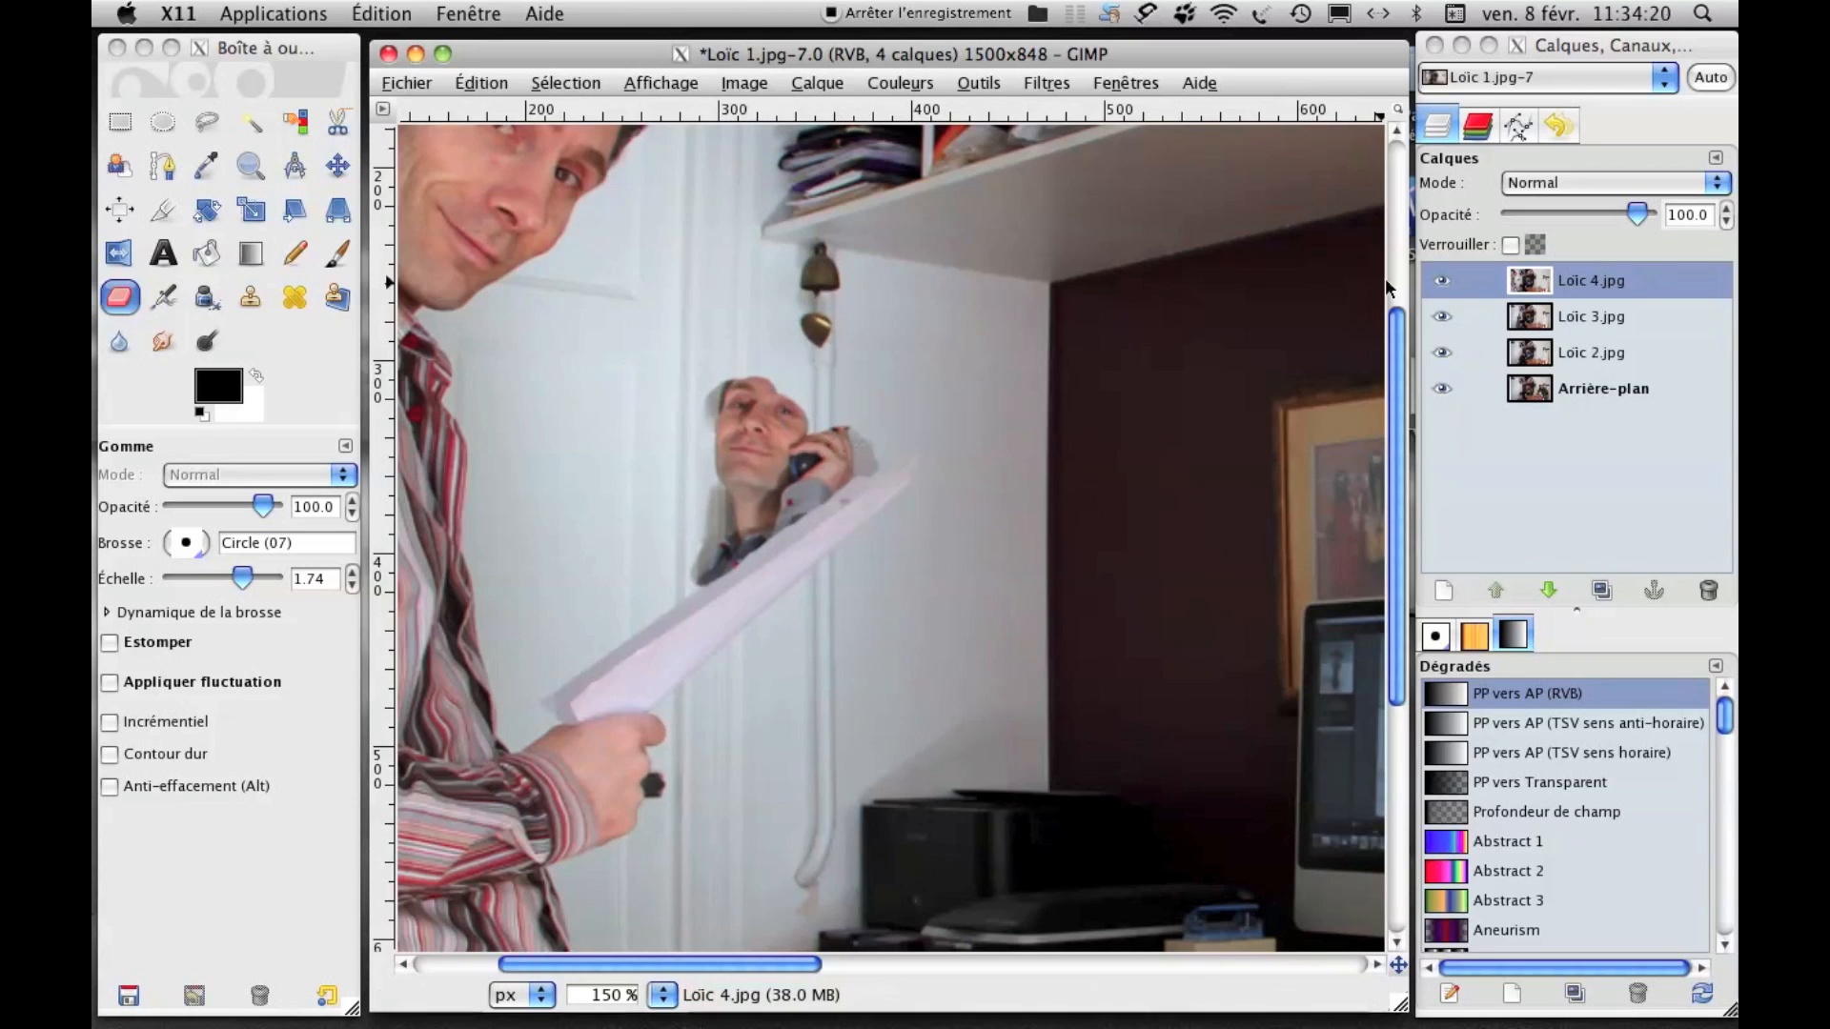
Inspect the erased hole by hiding the three lower layers, touch up its upper edge, and show only Loïc 3.jpg again beneath Loïc 4.jpg.
{"action": "left_click", "coordinate": [1441, 353]}
{"action": "left_click", "coordinate": [1441, 317]}
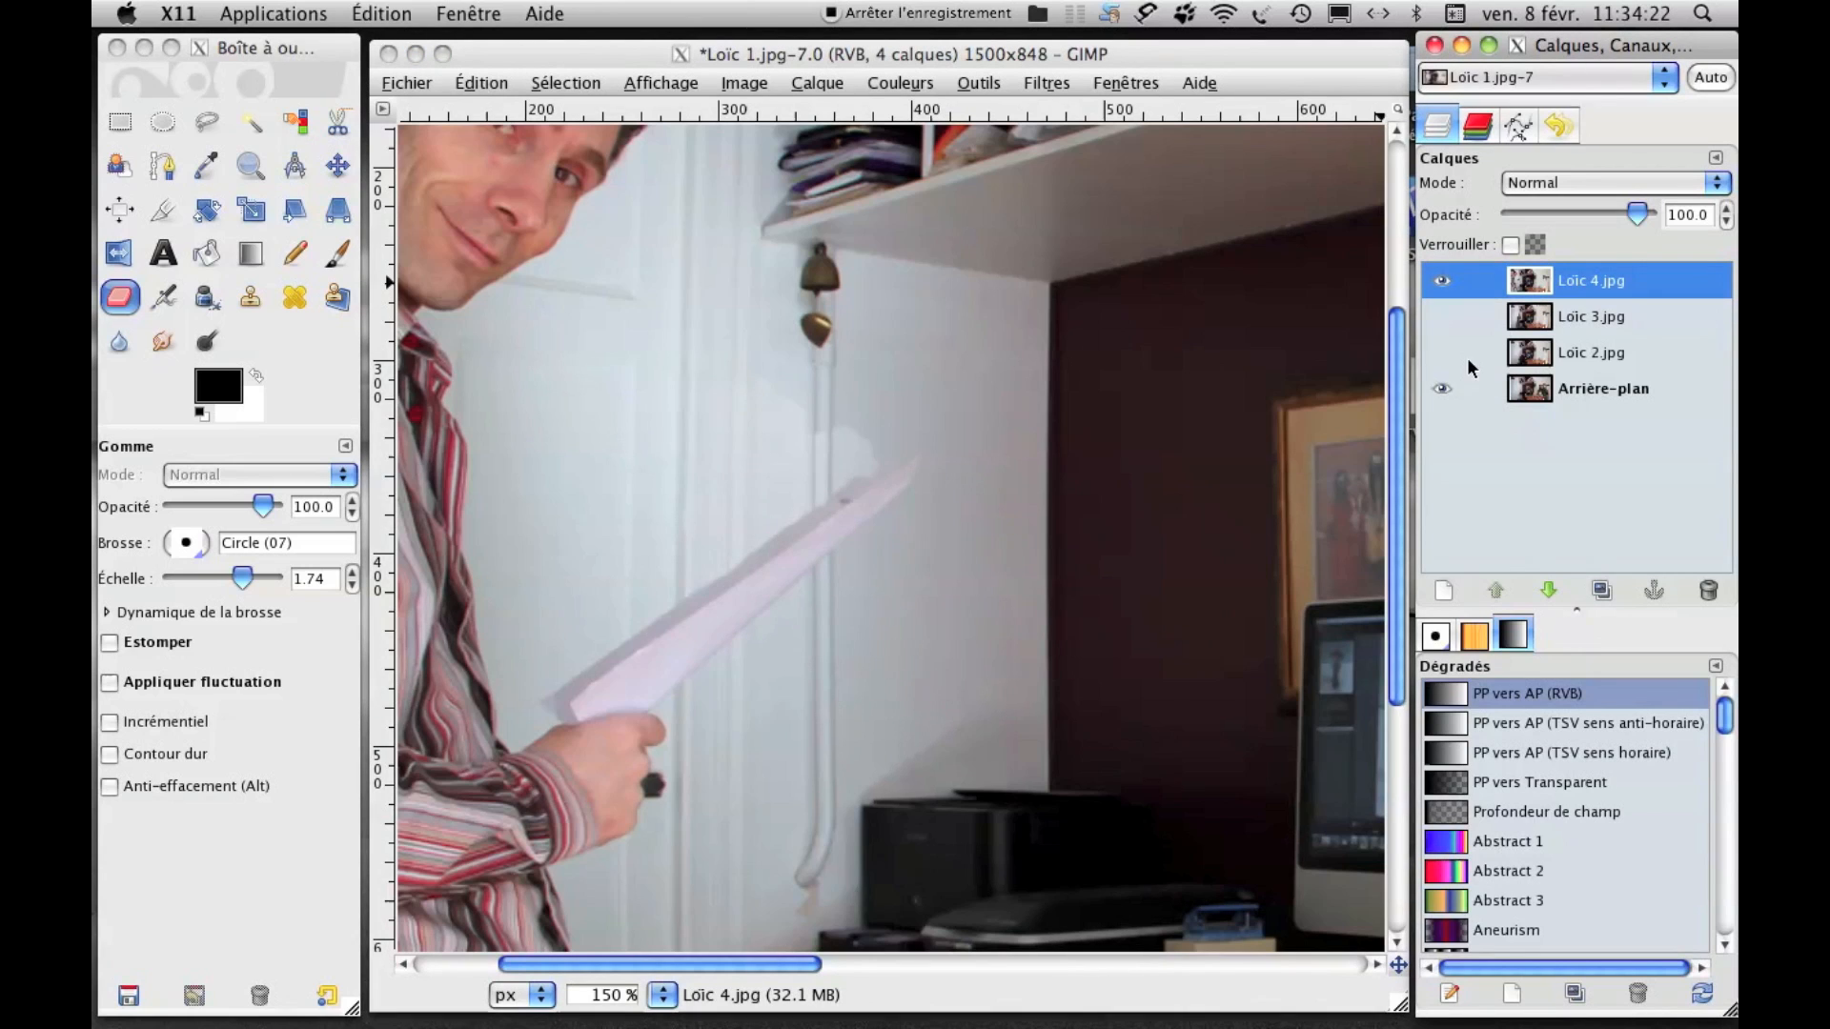
{"action": "left_click", "coordinate": [1442, 388]}
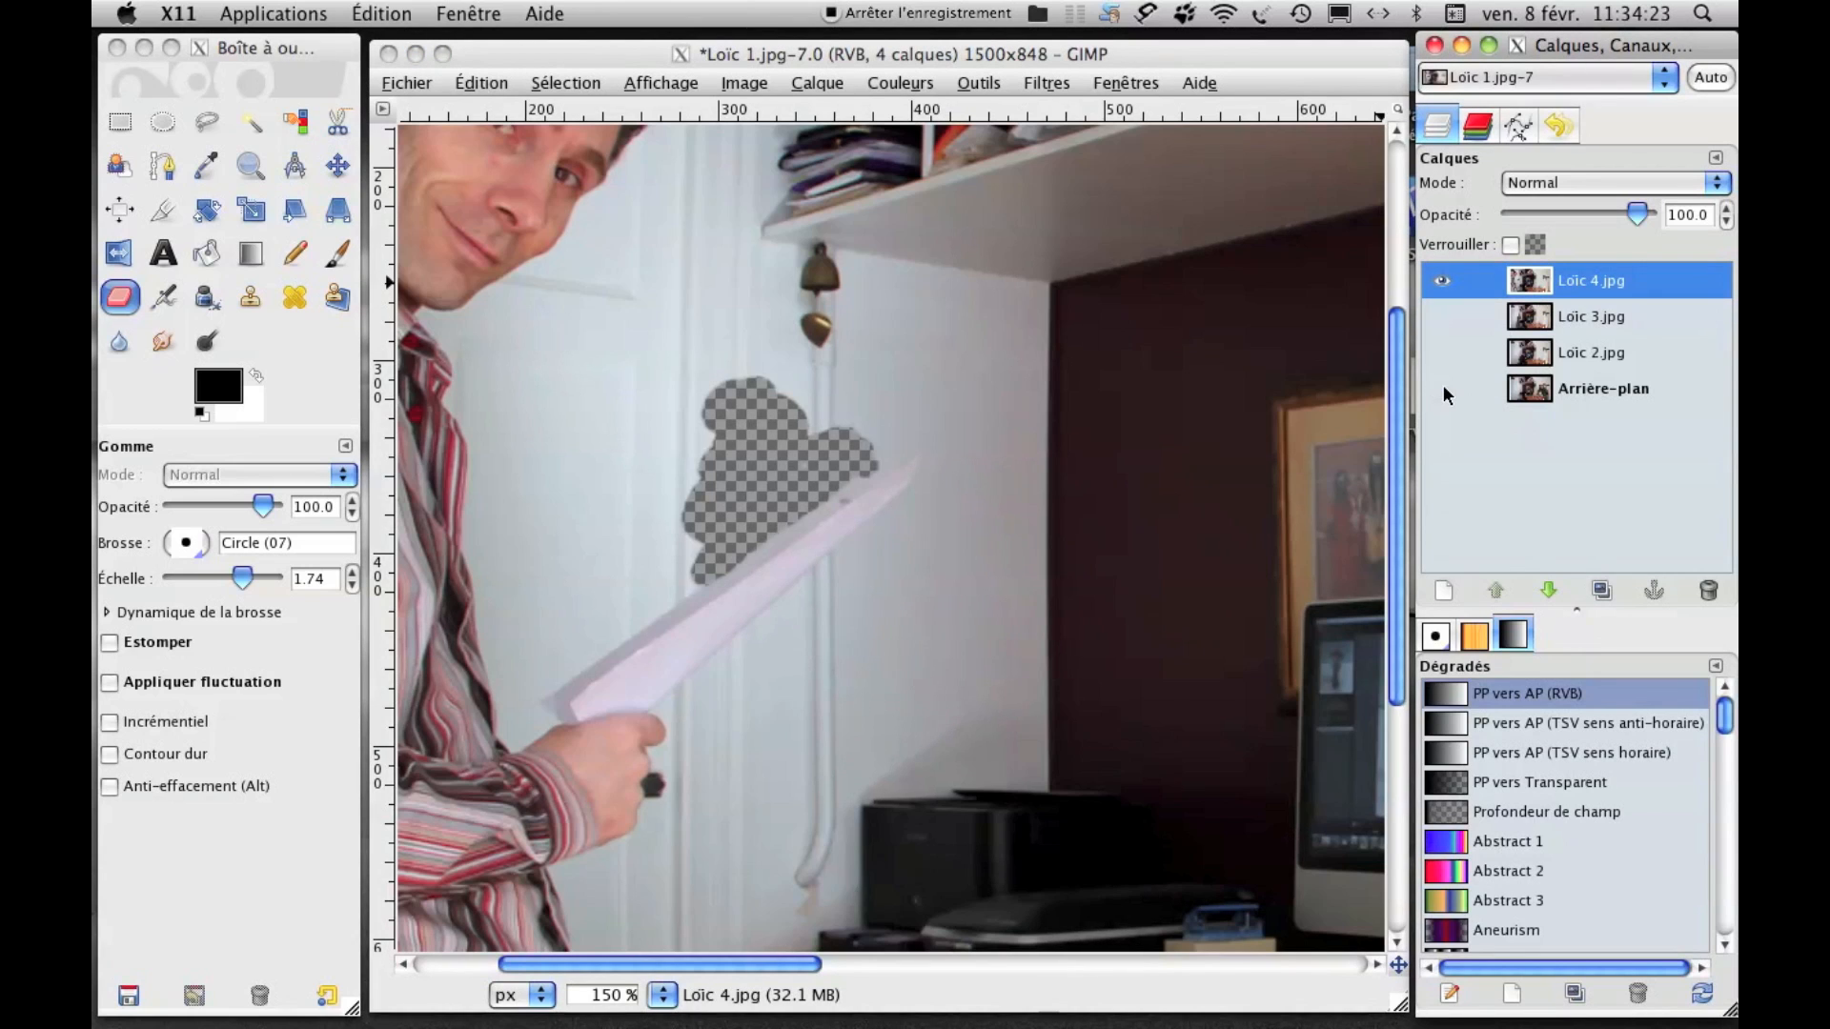
{"action": "left_click", "coordinate": [814, 437]}
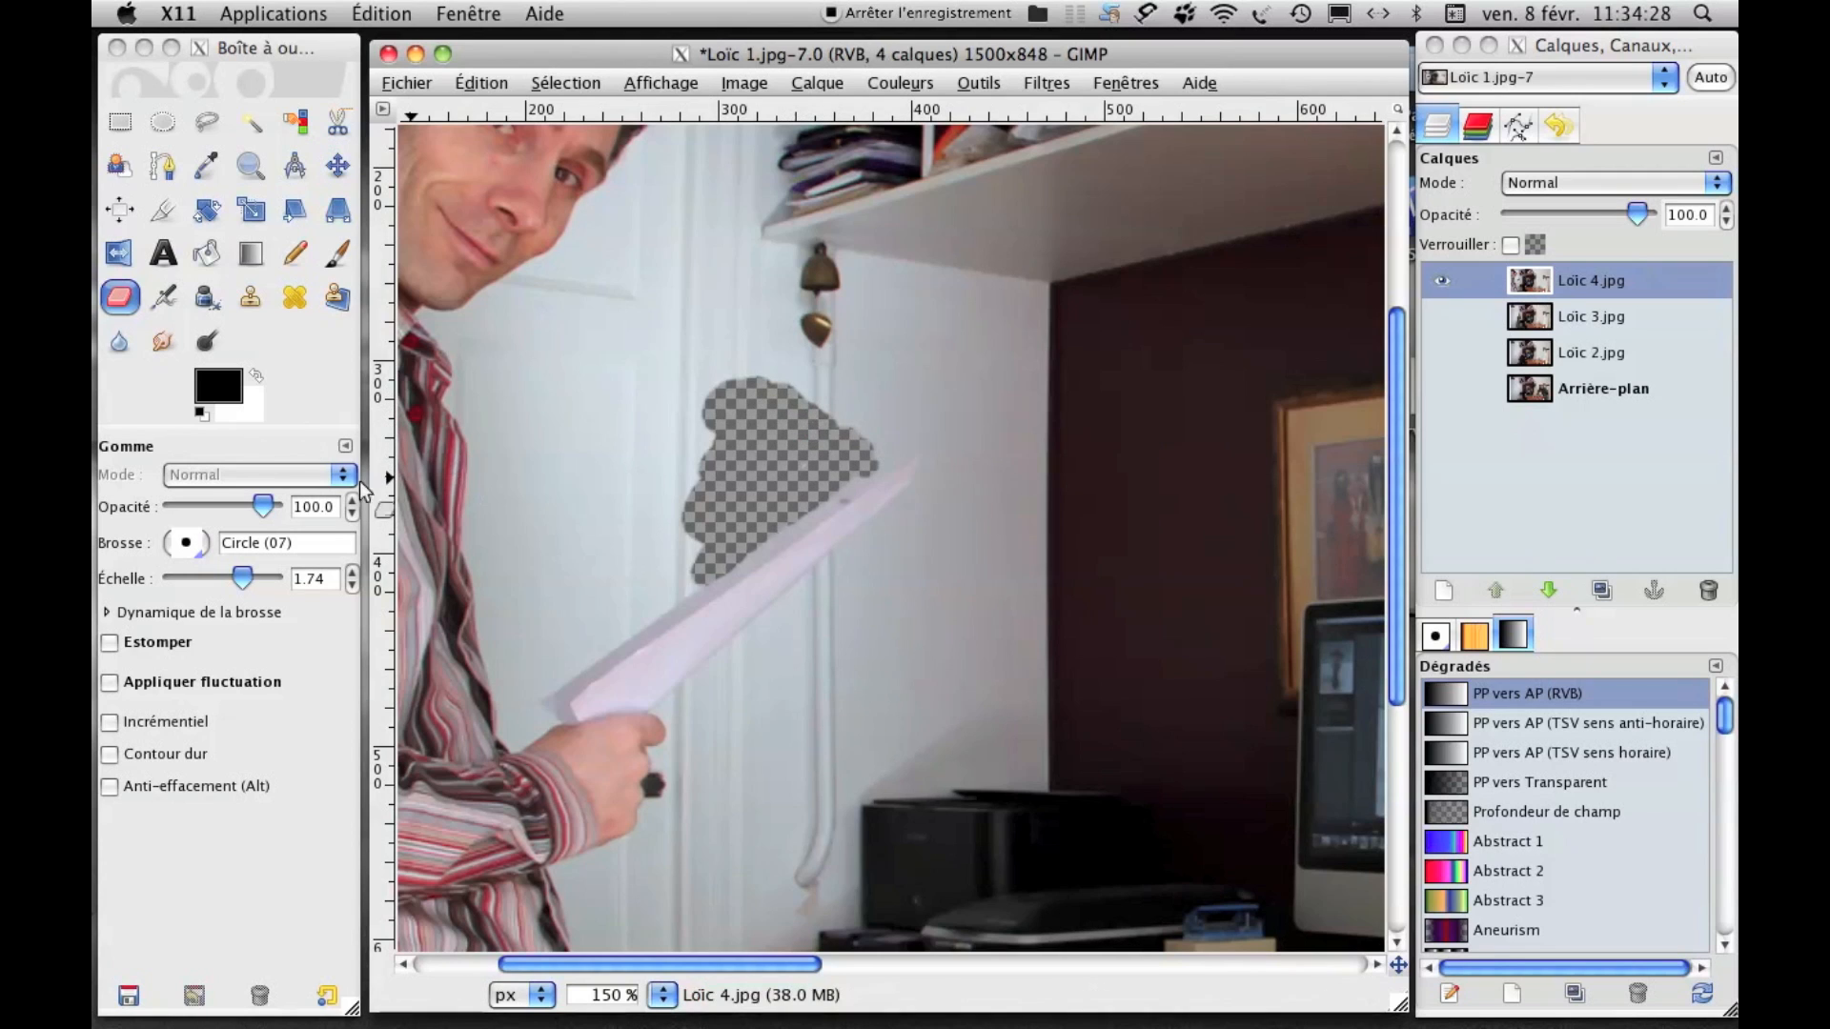
{"action": "left_click", "coordinate": [1439, 319]}
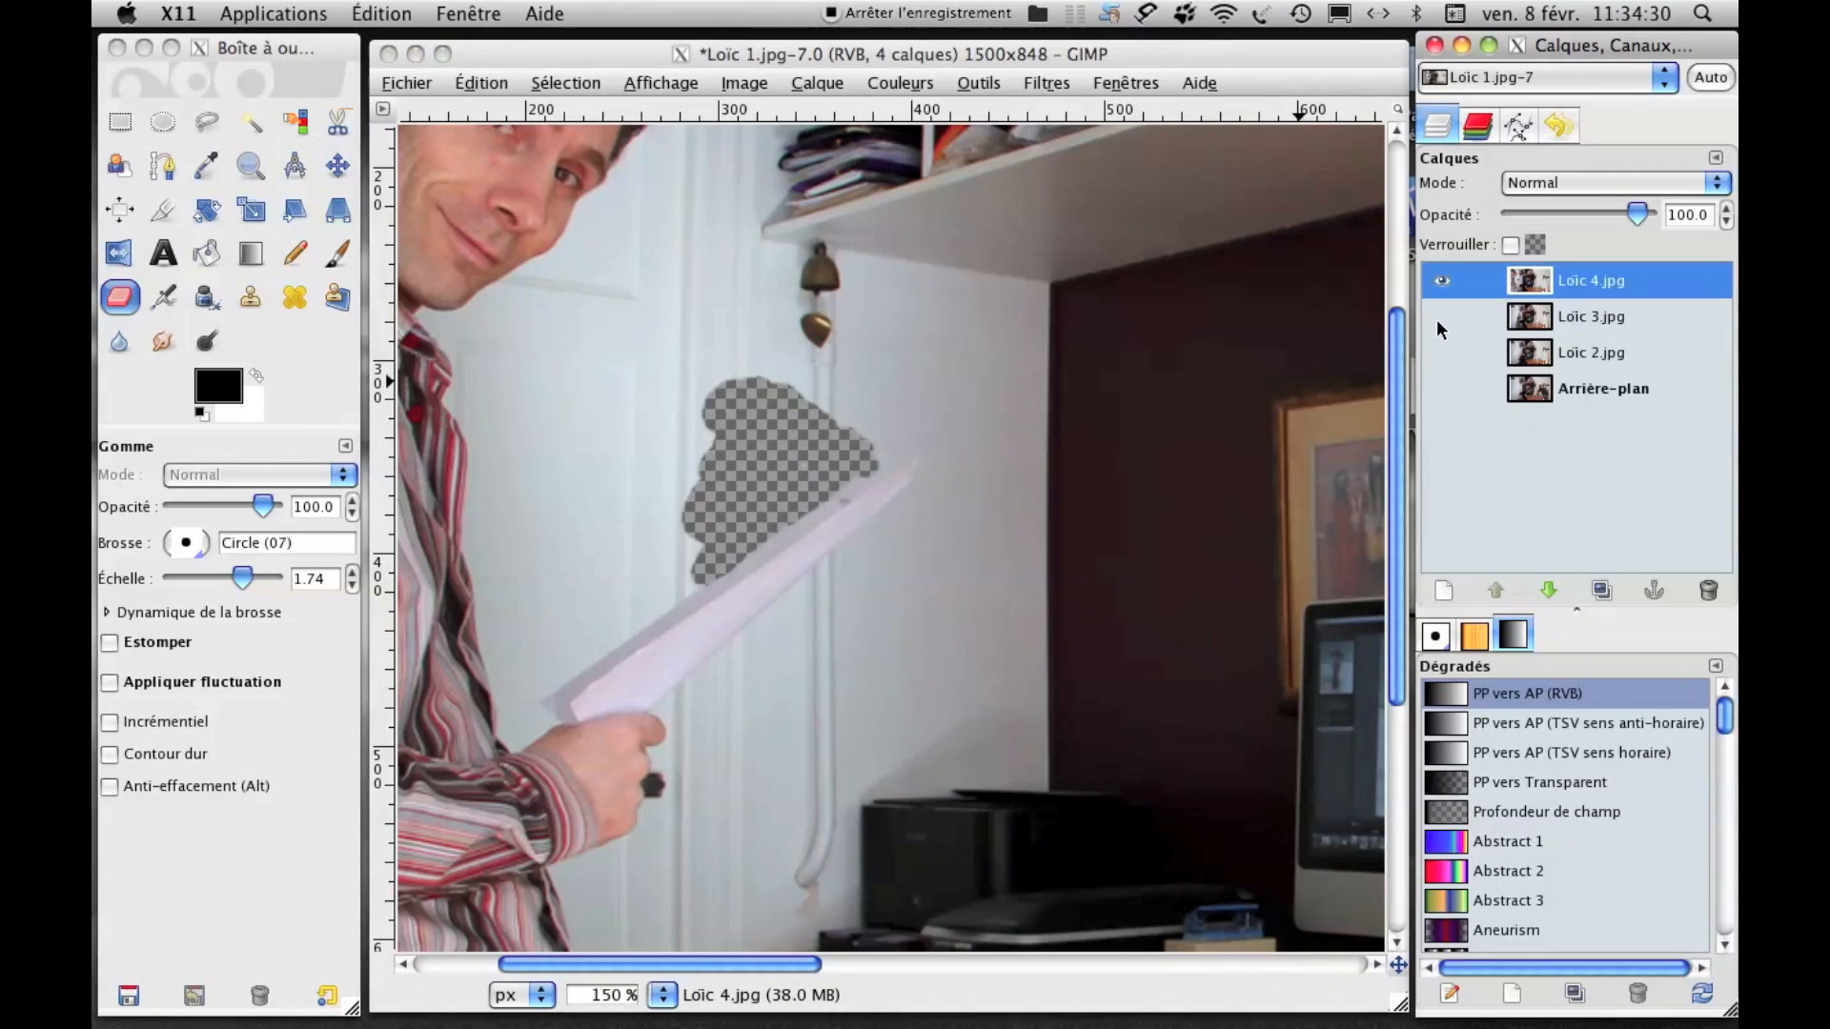
{"action": "left_click", "coordinate": [1441, 317]}
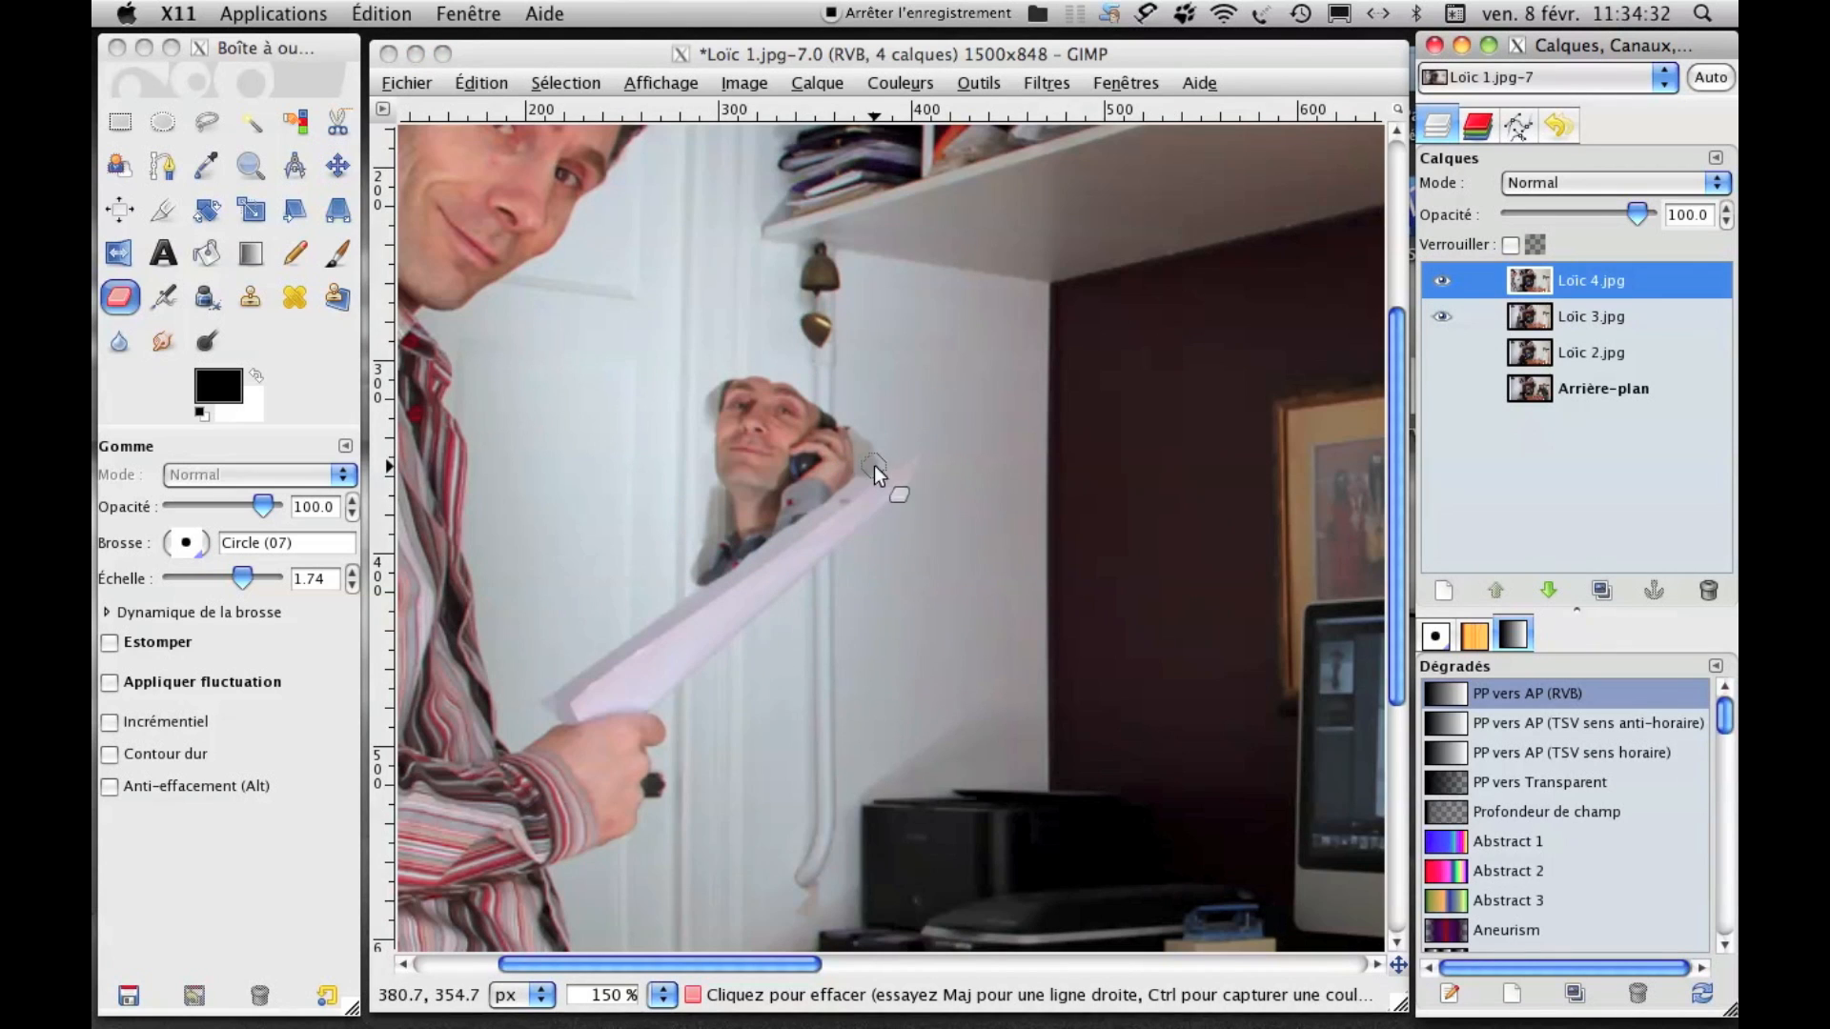
Erase Loïc 4.jpg around the phone man's head, hair and shoulder, lowering the layer's opacity to 50.5 as a guide.
{"action": "left_click", "coordinate": [844, 440]}
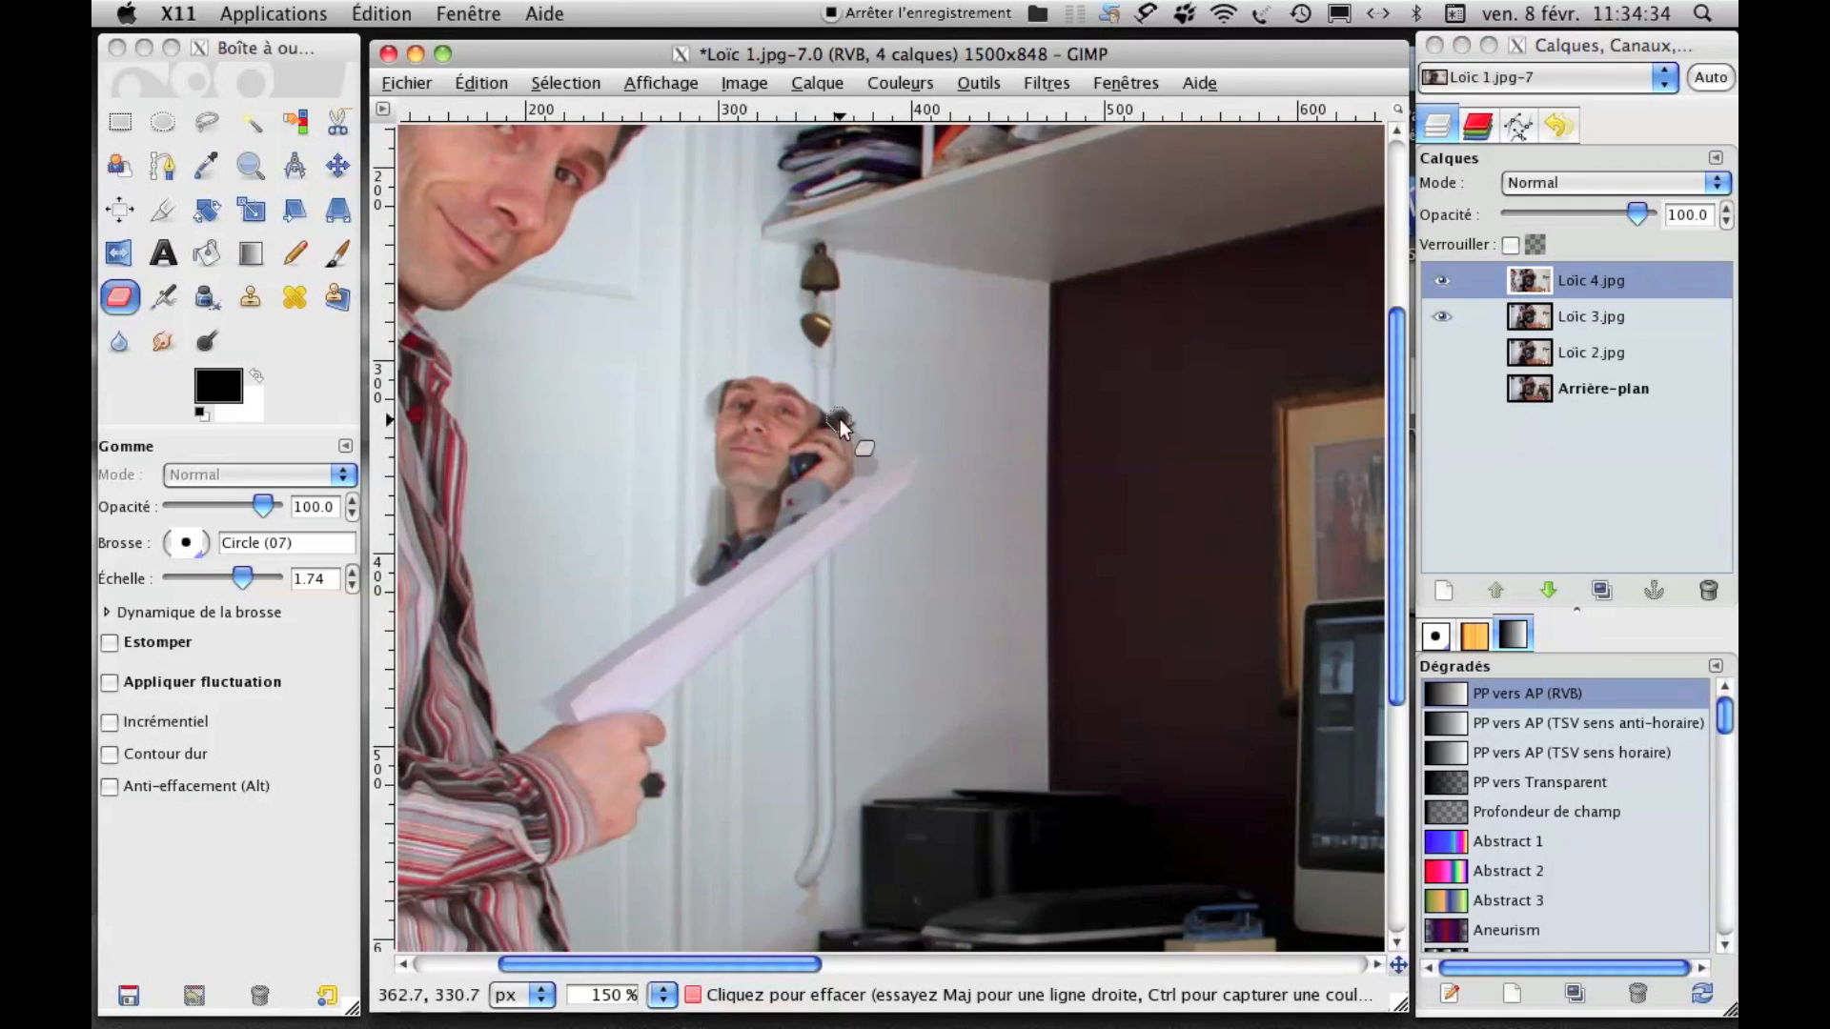
{"action": "mouse_move", "coordinate": [748, 382]}
{"action": "left_mouse_down"}
{"action": "mouse_move", "coordinate": [838, 408]}
{"action": "mouse_move", "coordinate": [742, 365]}
{"action": "left_mouse_up"}
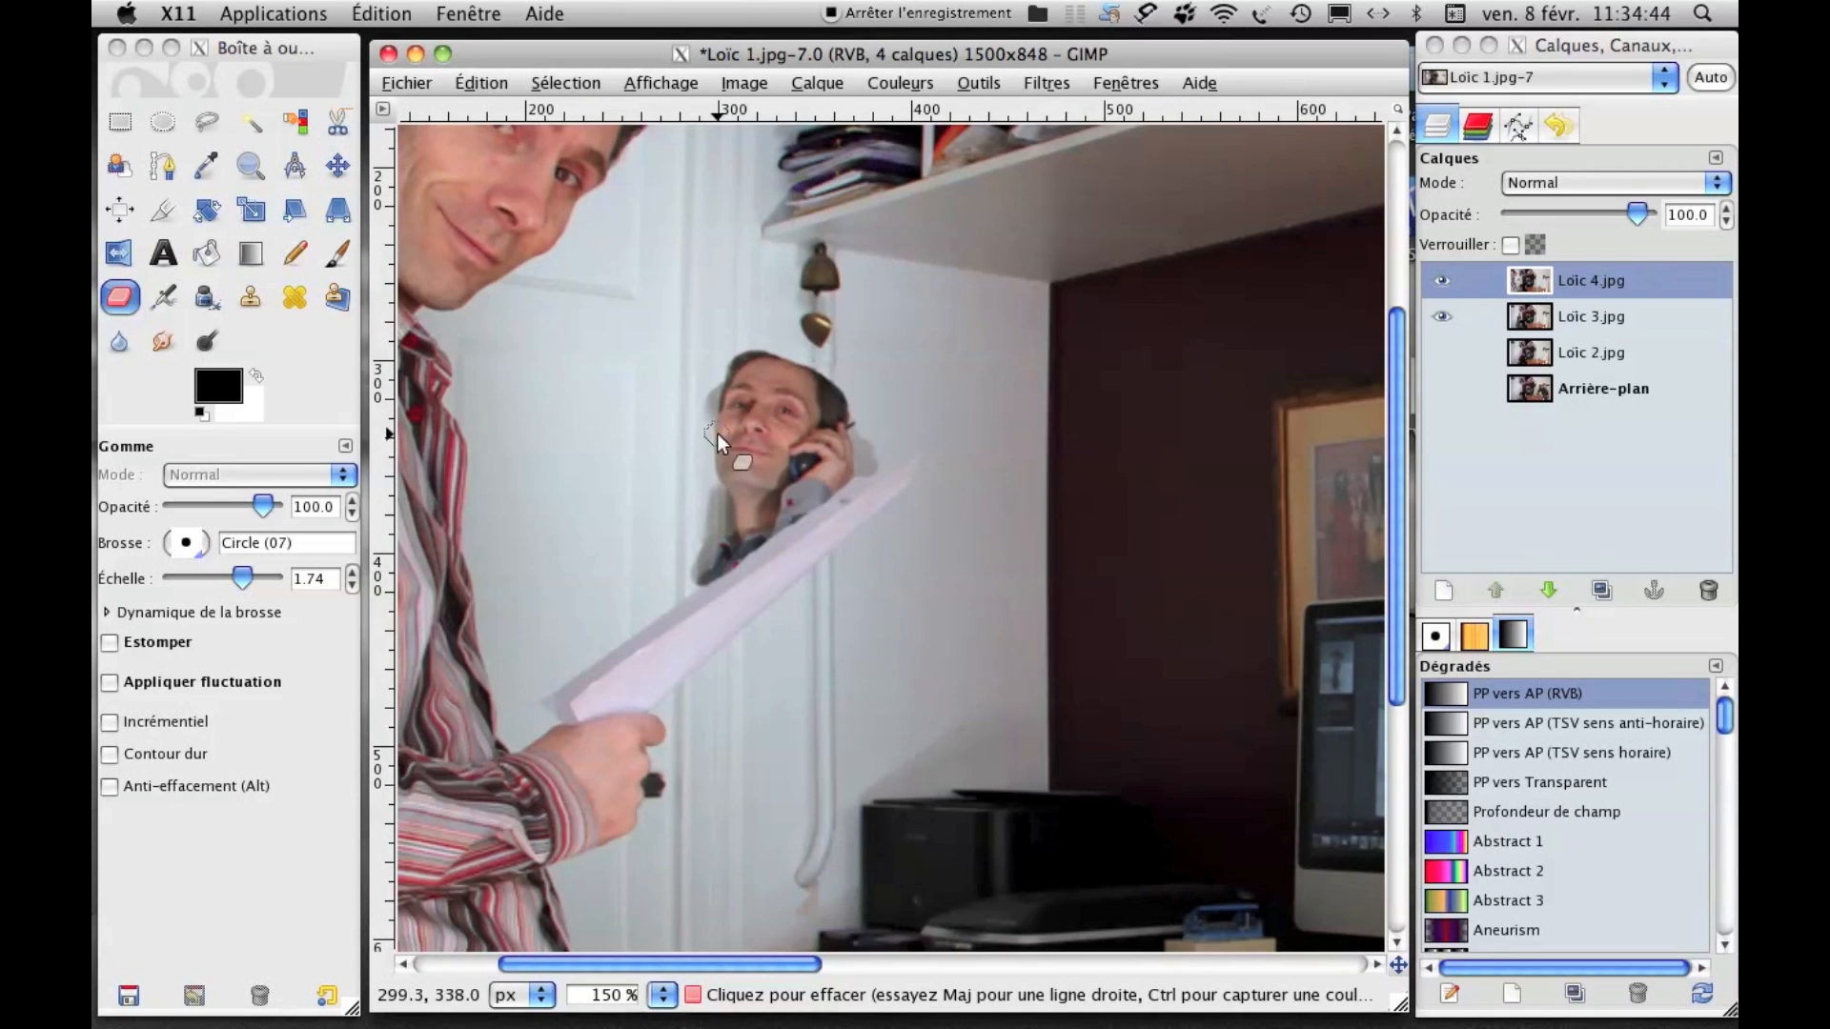
{"action": "left_click", "coordinate": [1545, 282]}
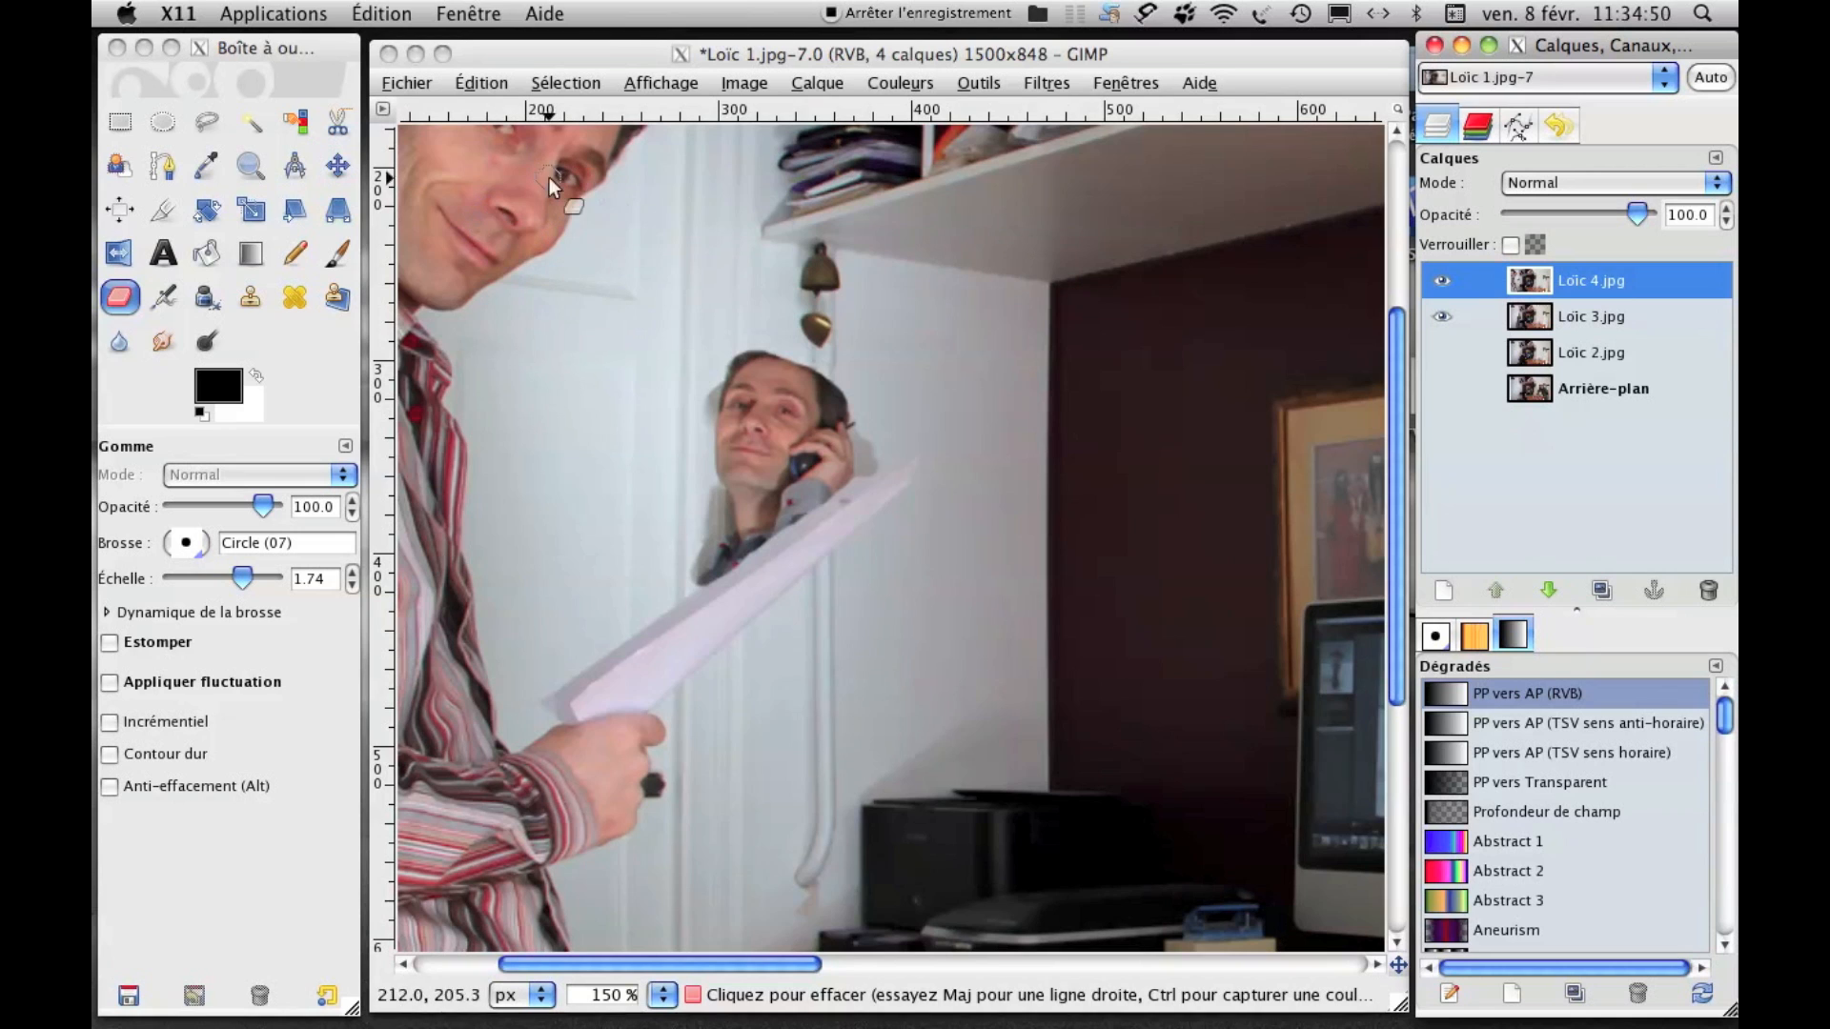
{"action": "left_click_drag", "start_coordinate": [1637, 215], "coordinate": [1575, 209]}
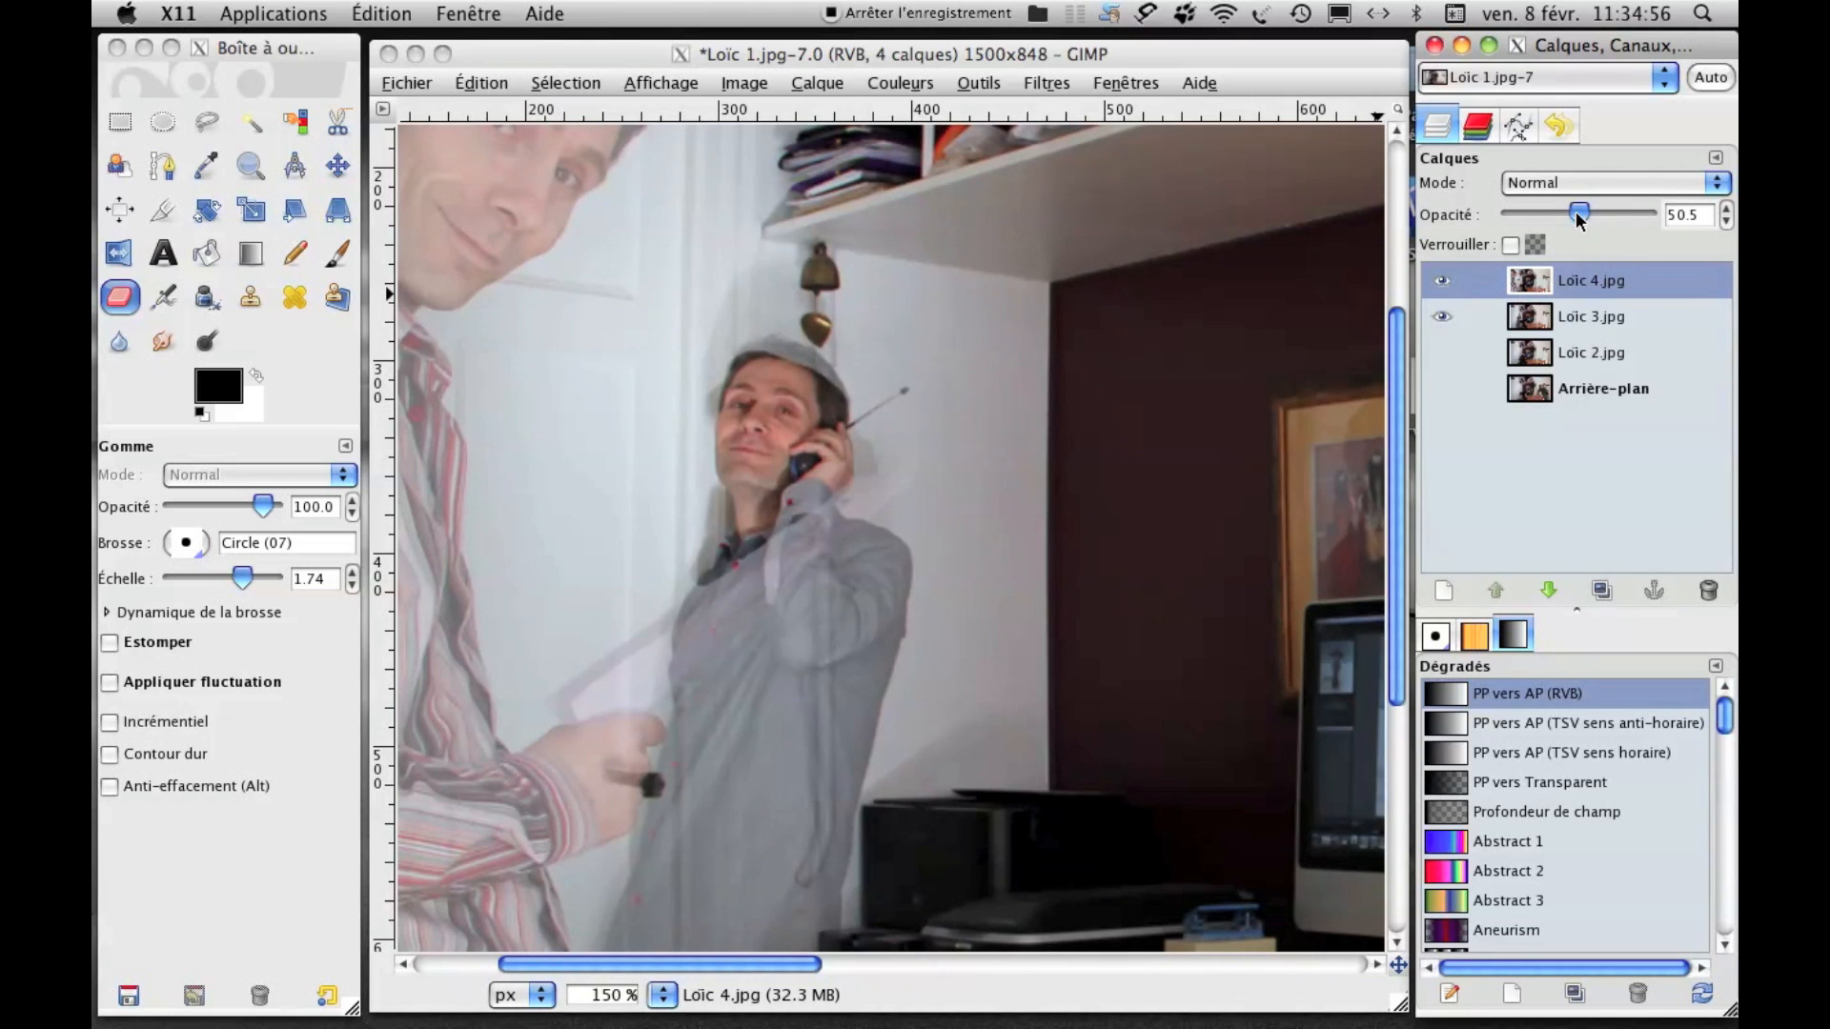
{"action": "left_click", "coordinate": [696, 572]}
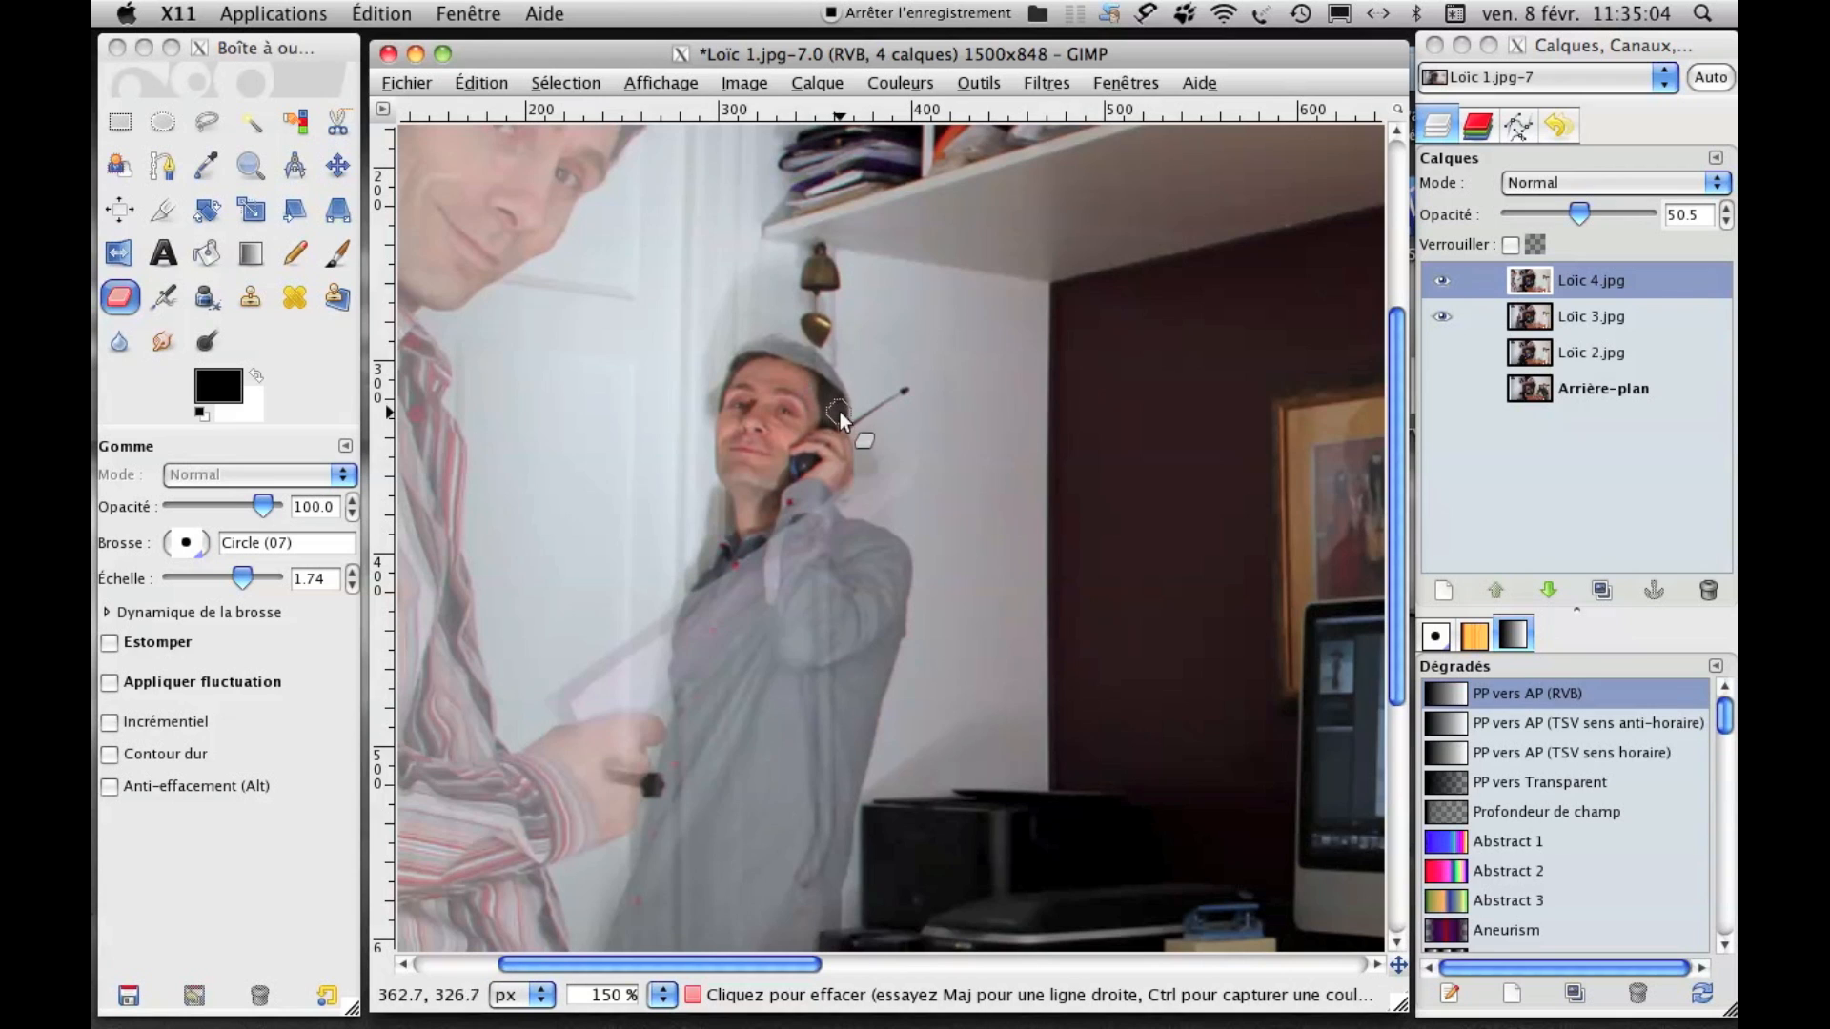
{"action": "mouse_move", "coordinate": [840, 389]}
{"action": "left_mouse_down"}
{"action": "mouse_move", "coordinate": [787, 351]}
{"action": "mouse_move", "coordinate": [741, 358]}
{"action": "mouse_move", "coordinate": [782, 339]}
{"action": "left_mouse_up"}
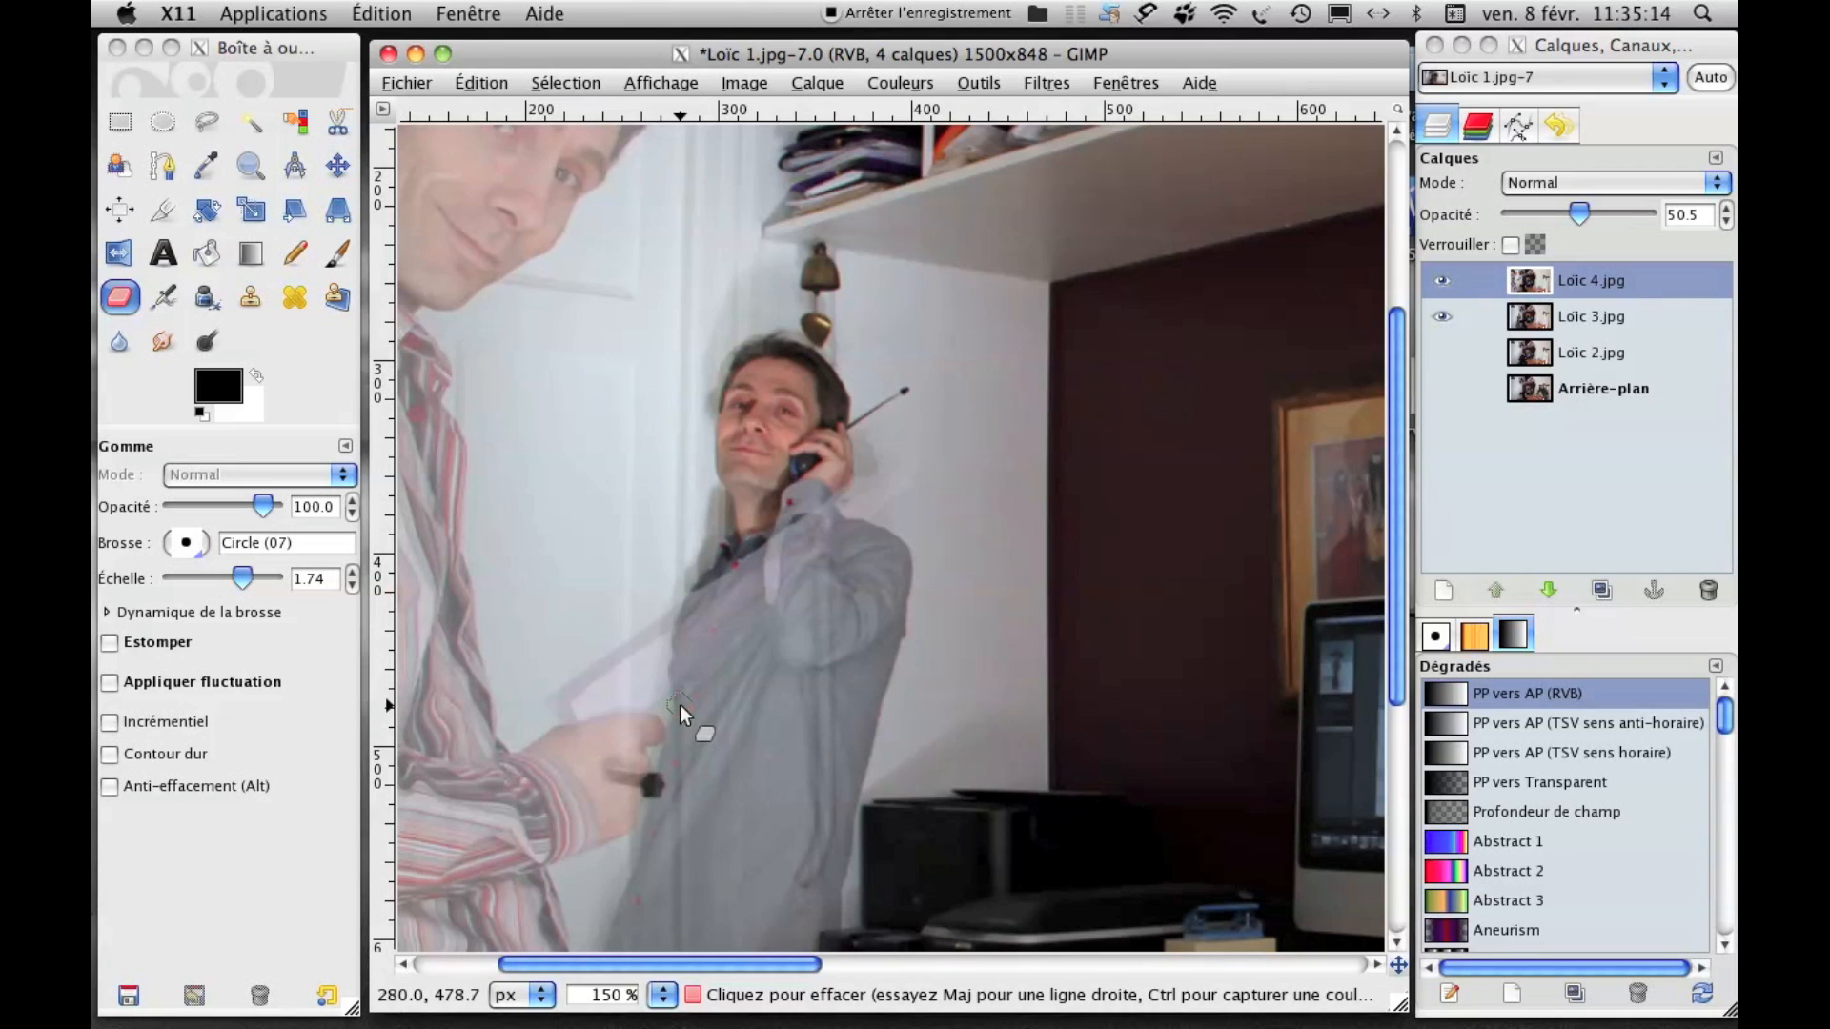
Erase Loïc 4.jpg along the sheet's lower edge, the phone man's arm, shirt front and shoulder, raising the layer opacity to 78.
{"action": "left_click_drag", "start_coordinate": [674, 701], "coordinate": [795, 610]}
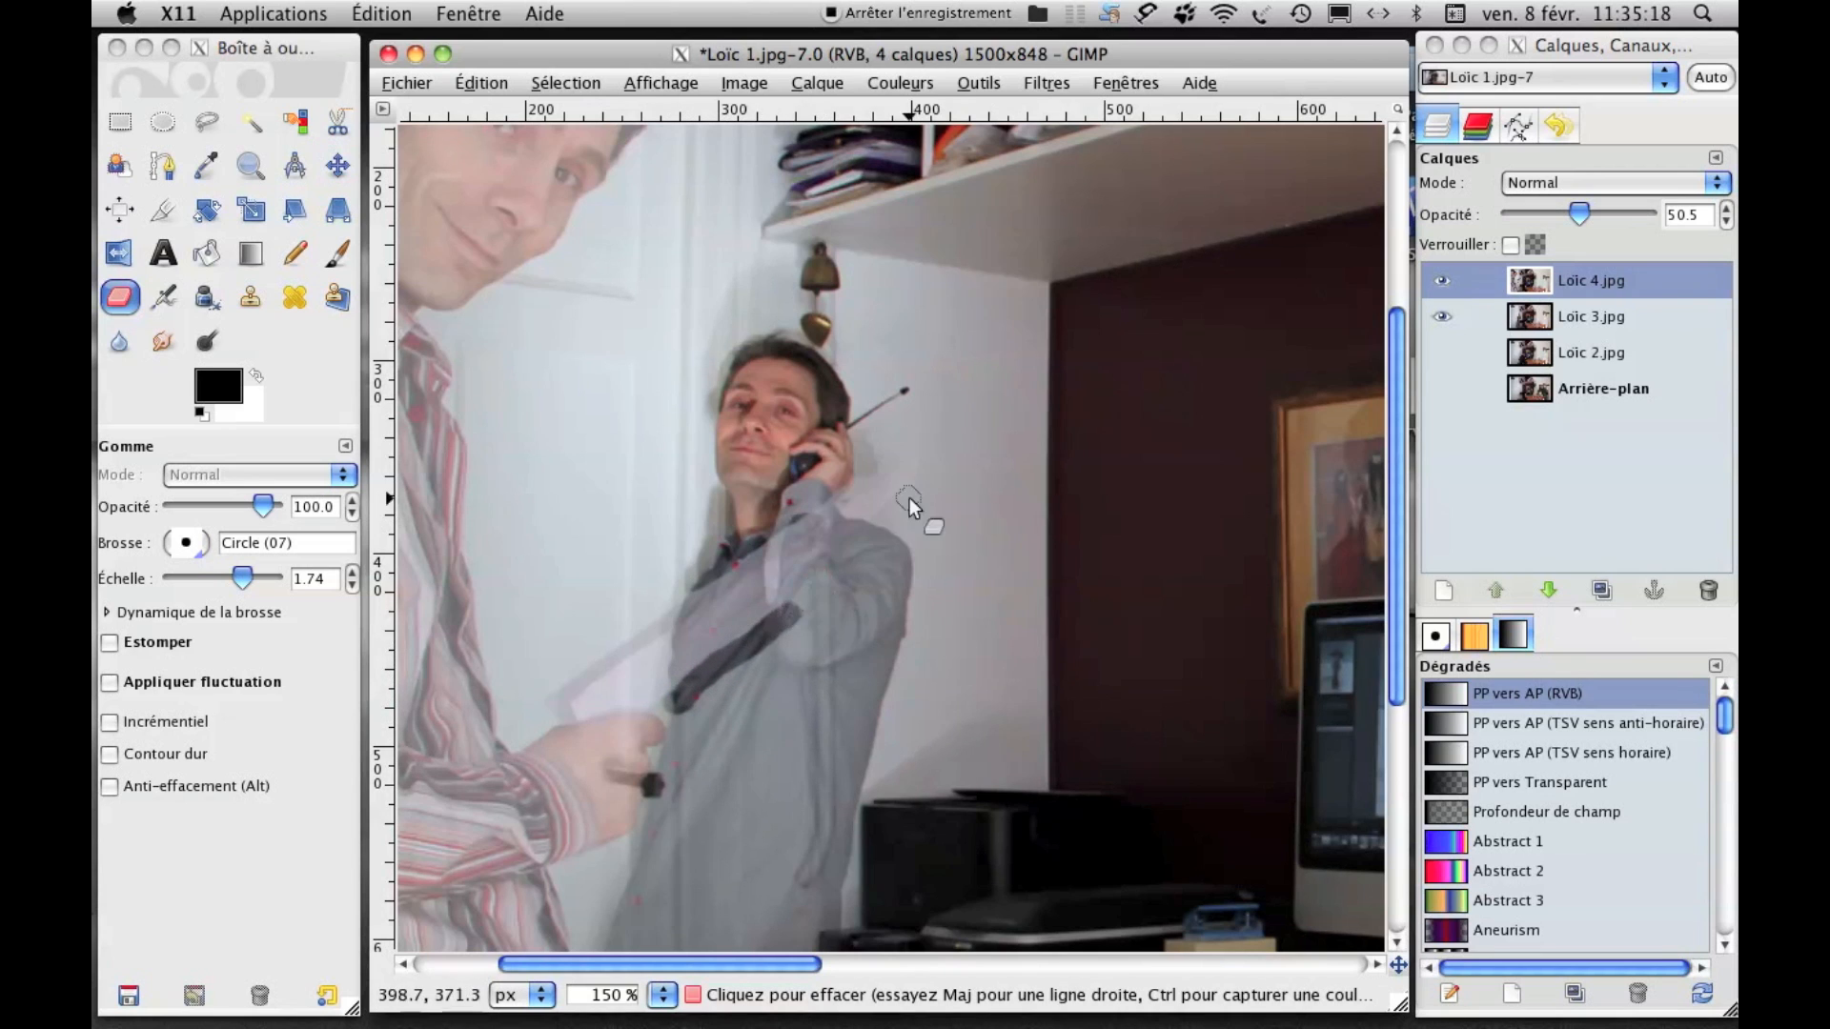
{"action": "left_click_drag", "start_coordinate": [1579, 214], "coordinate": [1610, 214]}
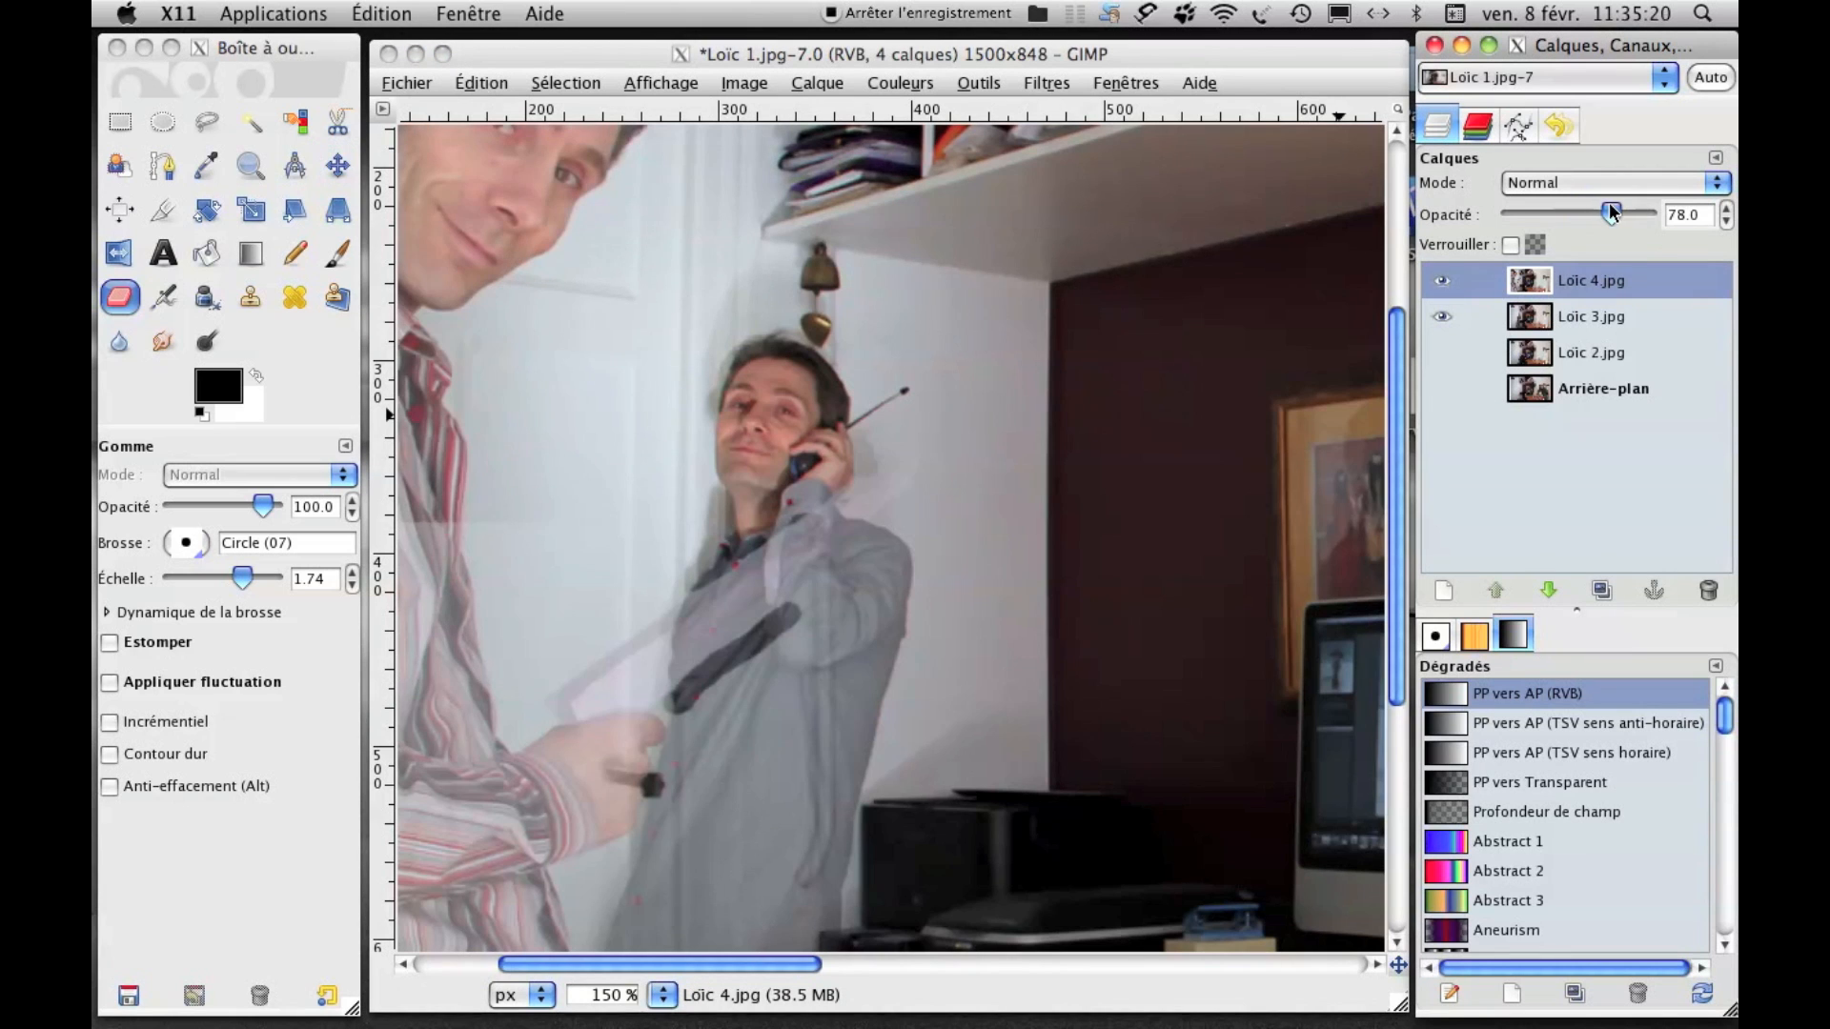
{"action": "left_click", "coordinate": [882, 523]}
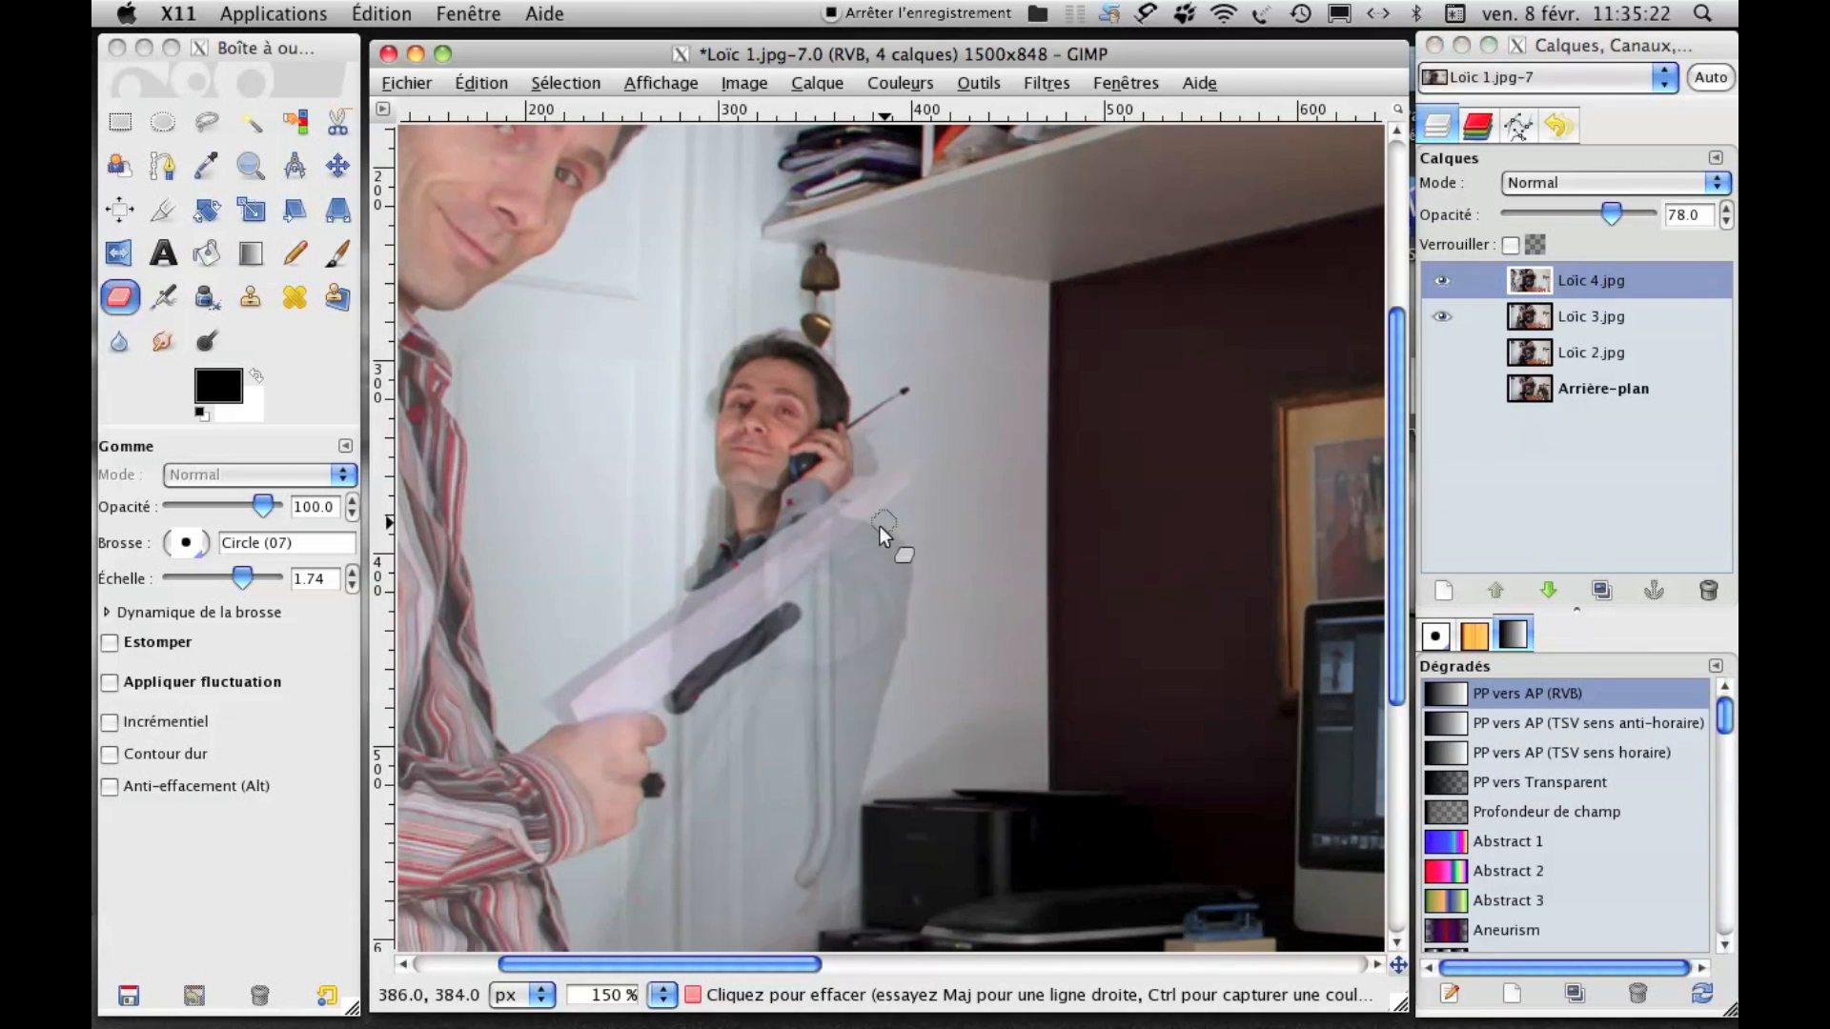
{"action": "left_click_drag", "start_coordinate": [878, 528], "coordinate": [745, 644]}
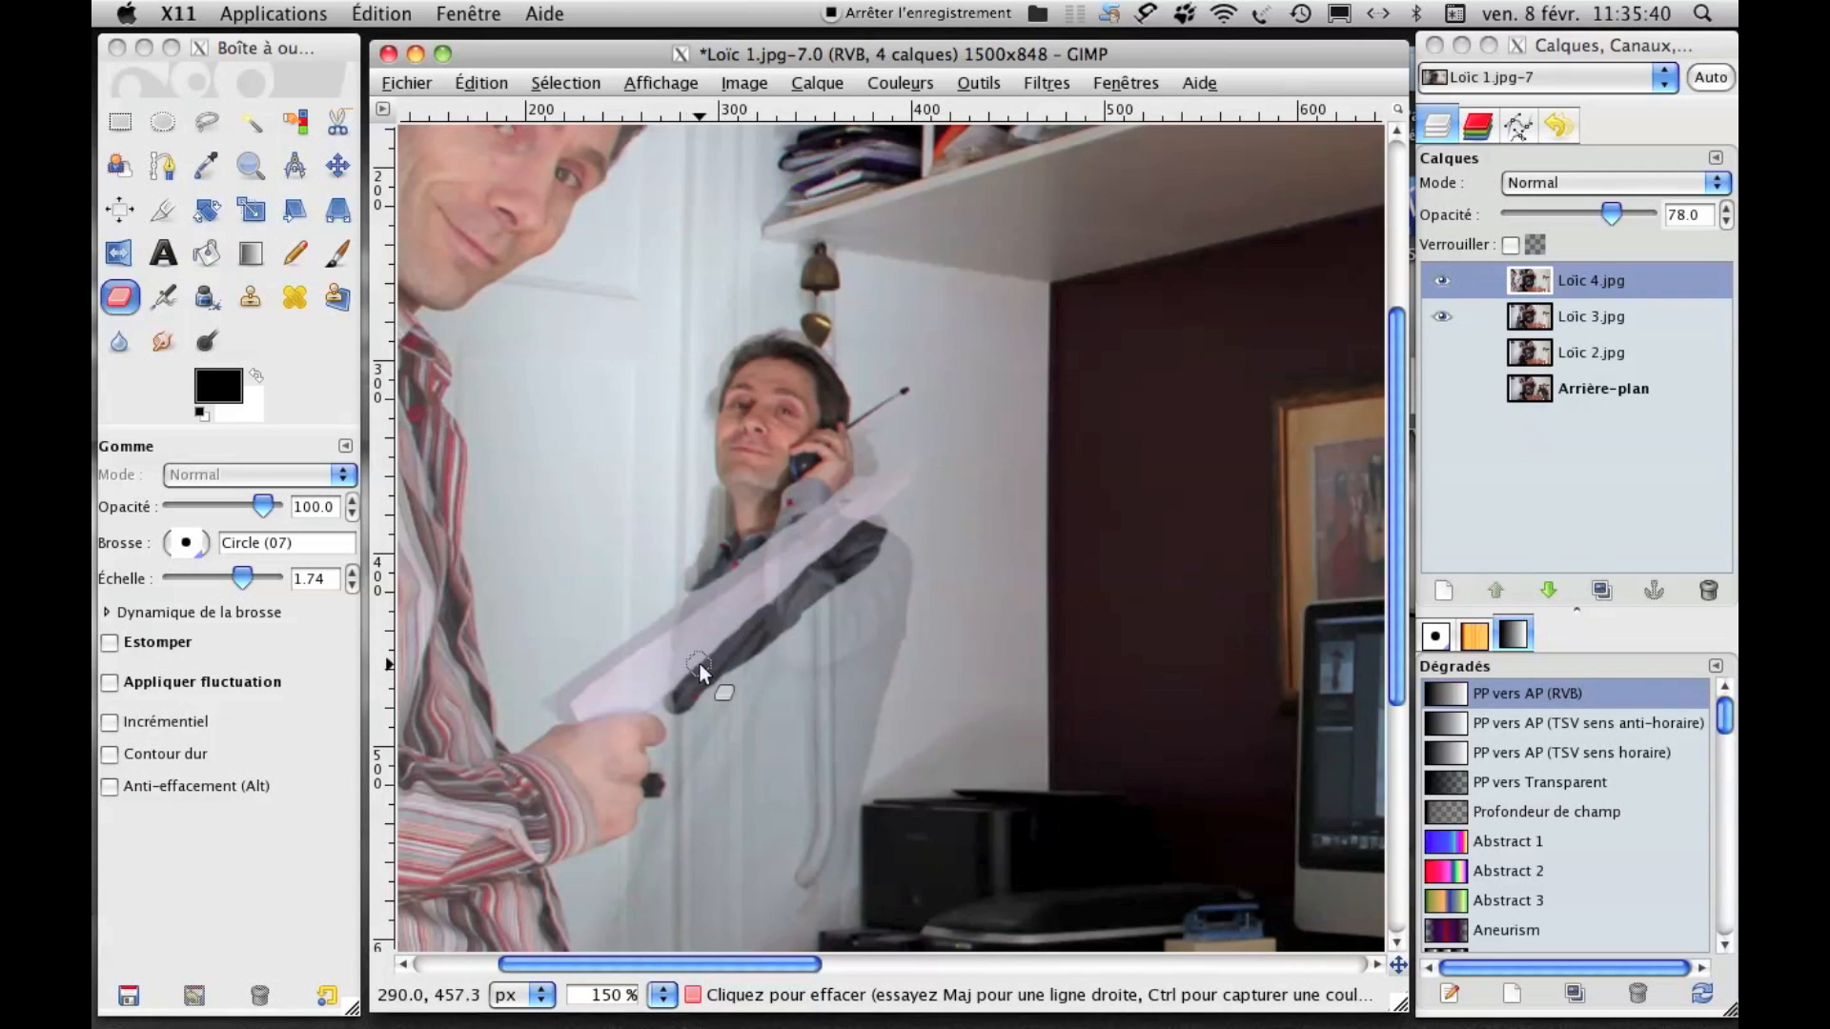
{"action": "mouse_move", "coordinate": [877, 530]}
{"action": "left_mouse_down"}
{"action": "mouse_move", "coordinate": [904, 567]}
{"action": "mouse_move", "coordinate": [878, 551]}
{"action": "mouse_move", "coordinate": [810, 615]}
{"action": "left_mouse_up"}
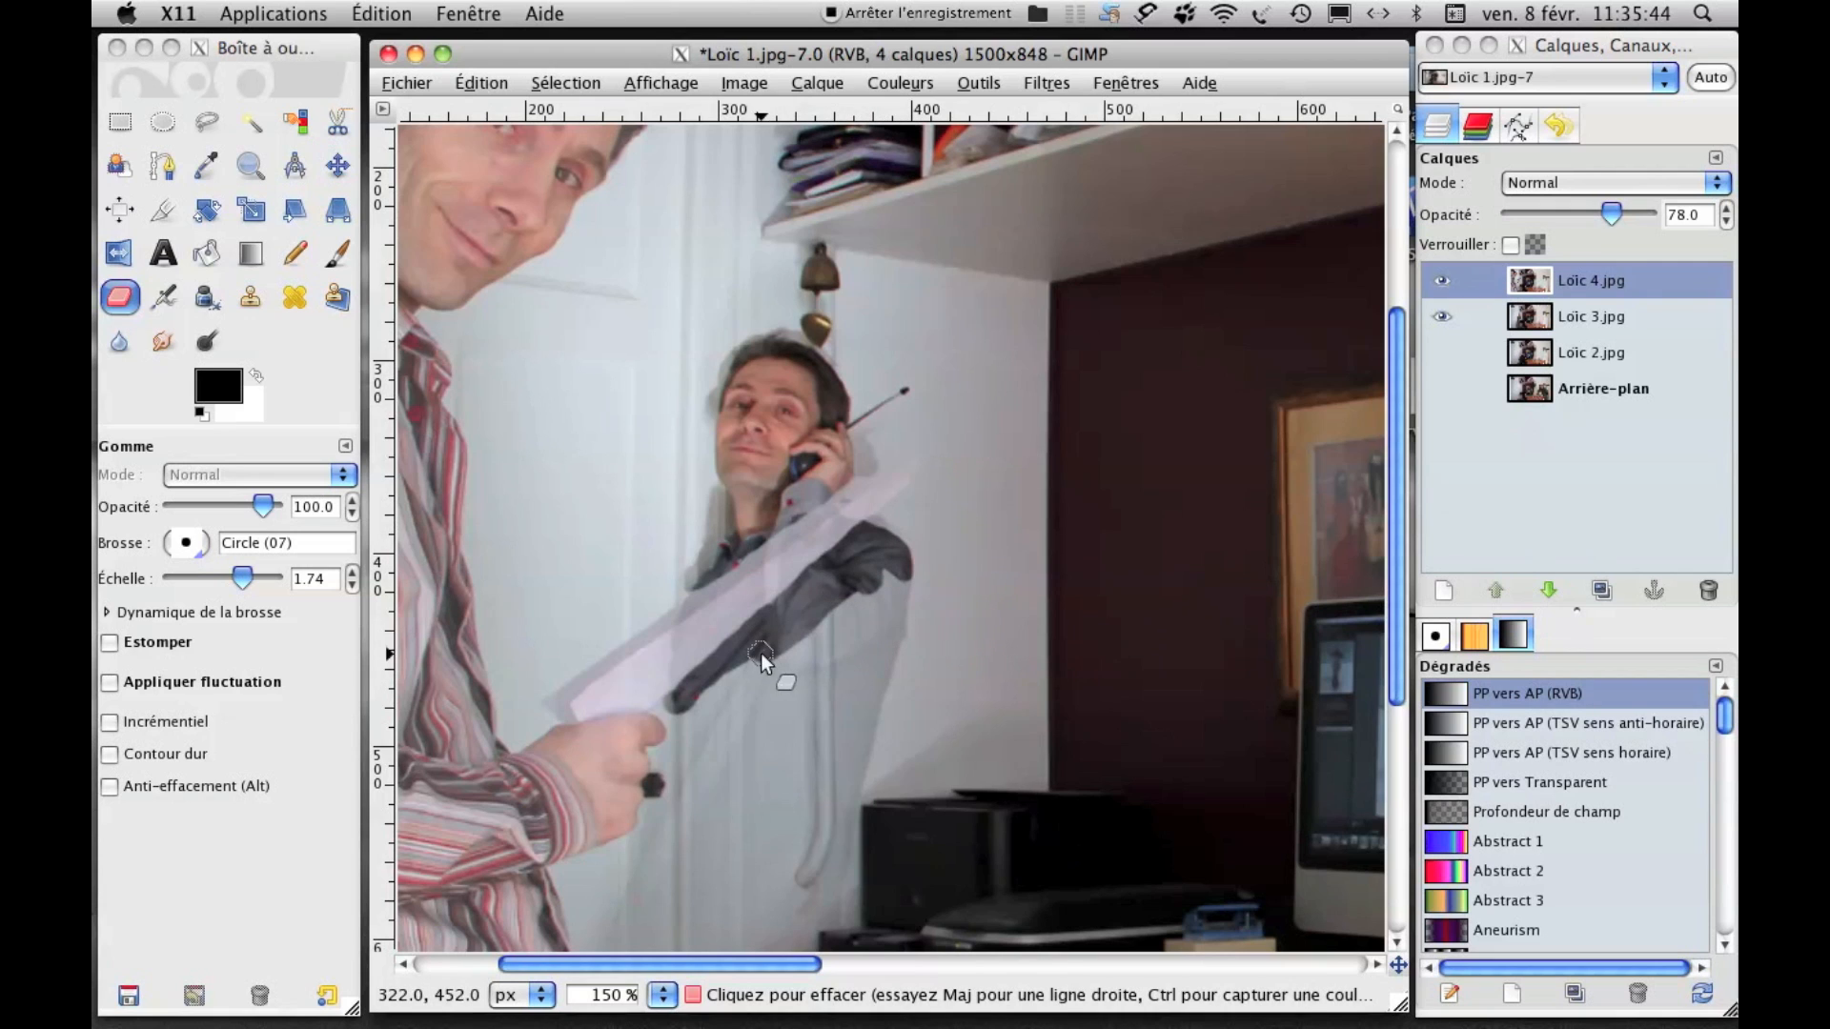
{"action": "left_click_drag", "start_coordinate": [686, 707], "coordinate": [633, 890]}
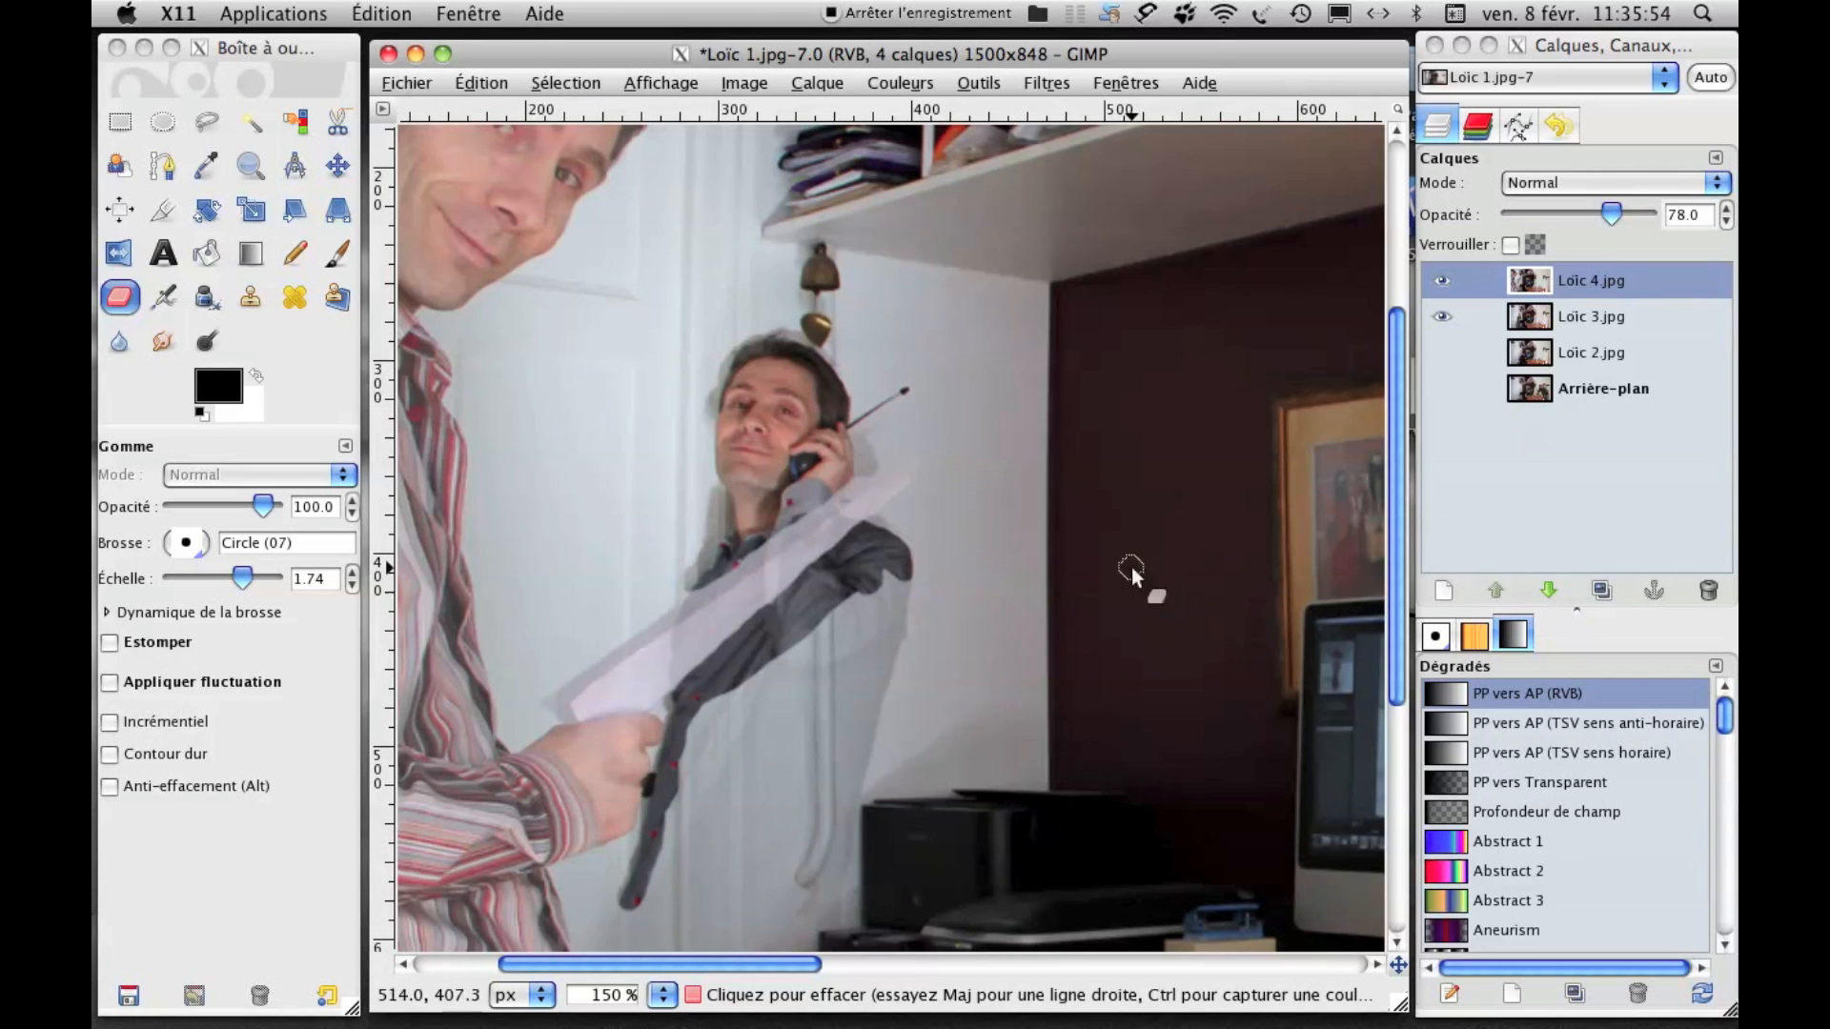
{"action": "mouse_move", "coordinate": [728, 534]}
{"action": "left_mouse_down"}
{"action": "mouse_move", "coordinate": [753, 548]}
{"action": "mouse_move", "coordinate": [695, 560]}
{"action": "left_mouse_up"}
Choose the Circle Fuzzy (17) brush for the Eraser and restore the opacity of Loïc 4.jpg to 100.
{"action": "left_click", "coordinate": [191, 551]}
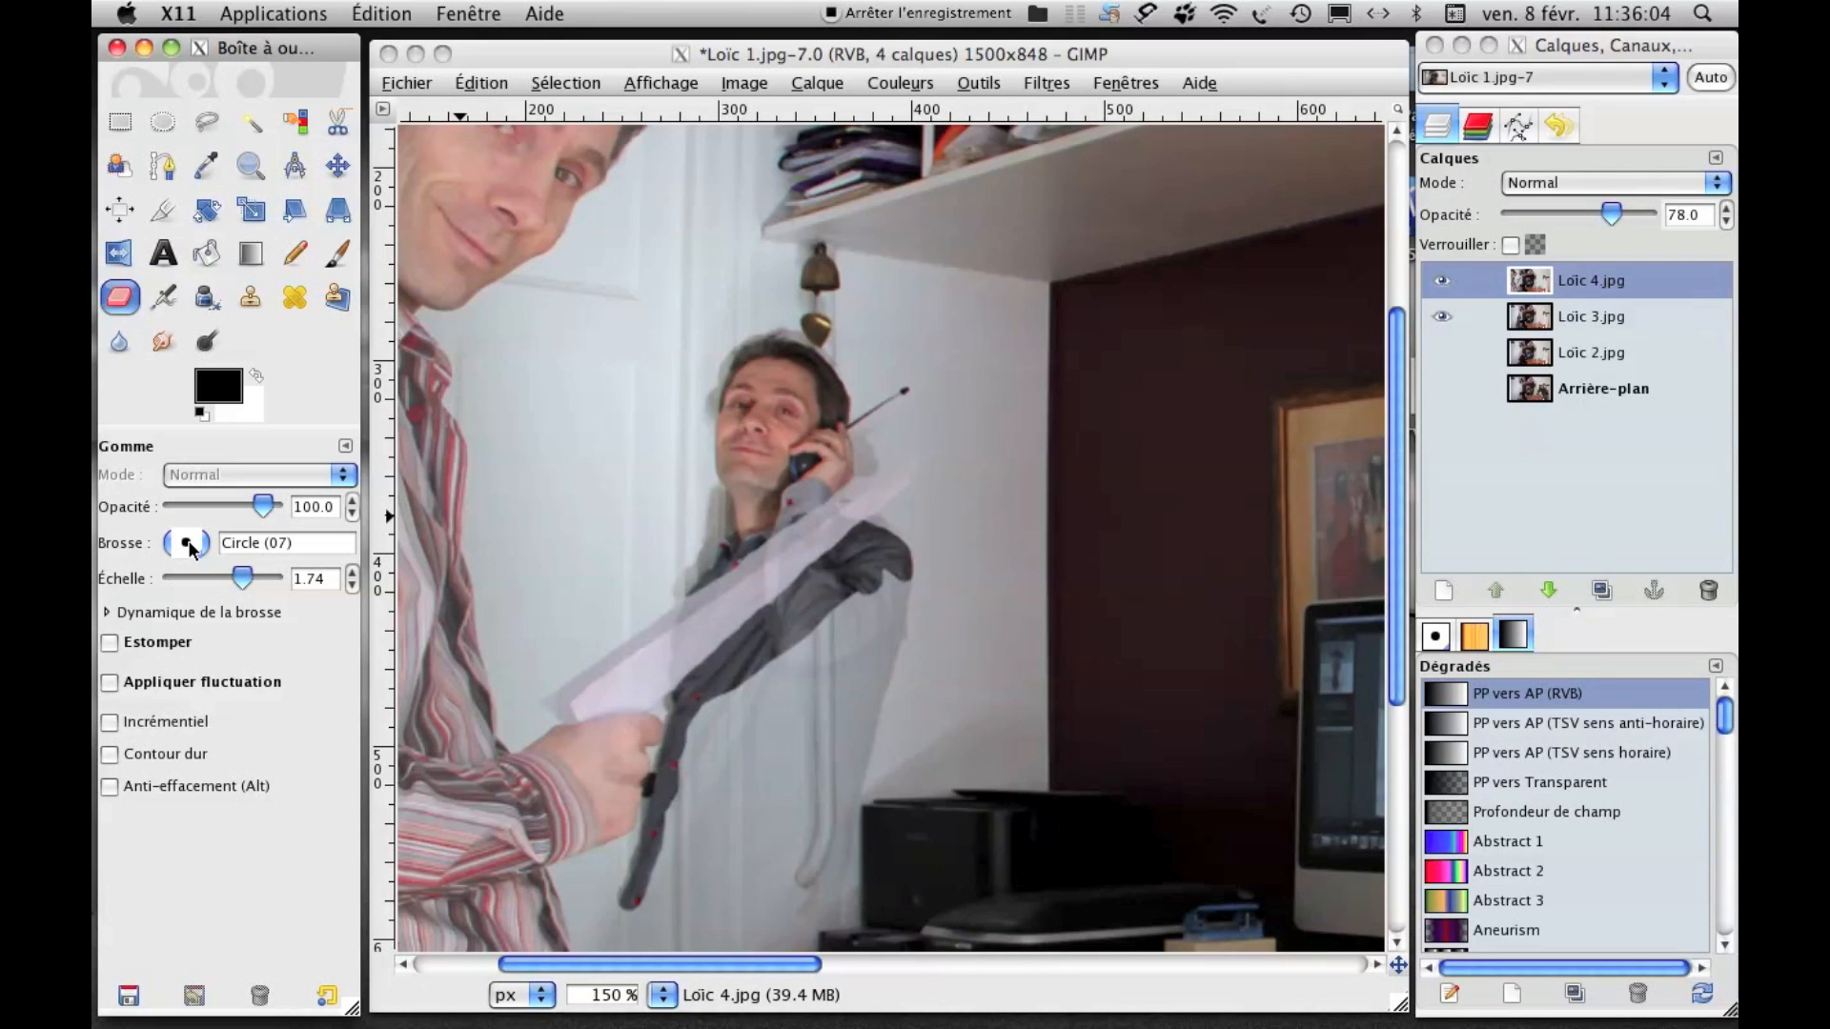
{"action": "left_click", "coordinate": [187, 545]}
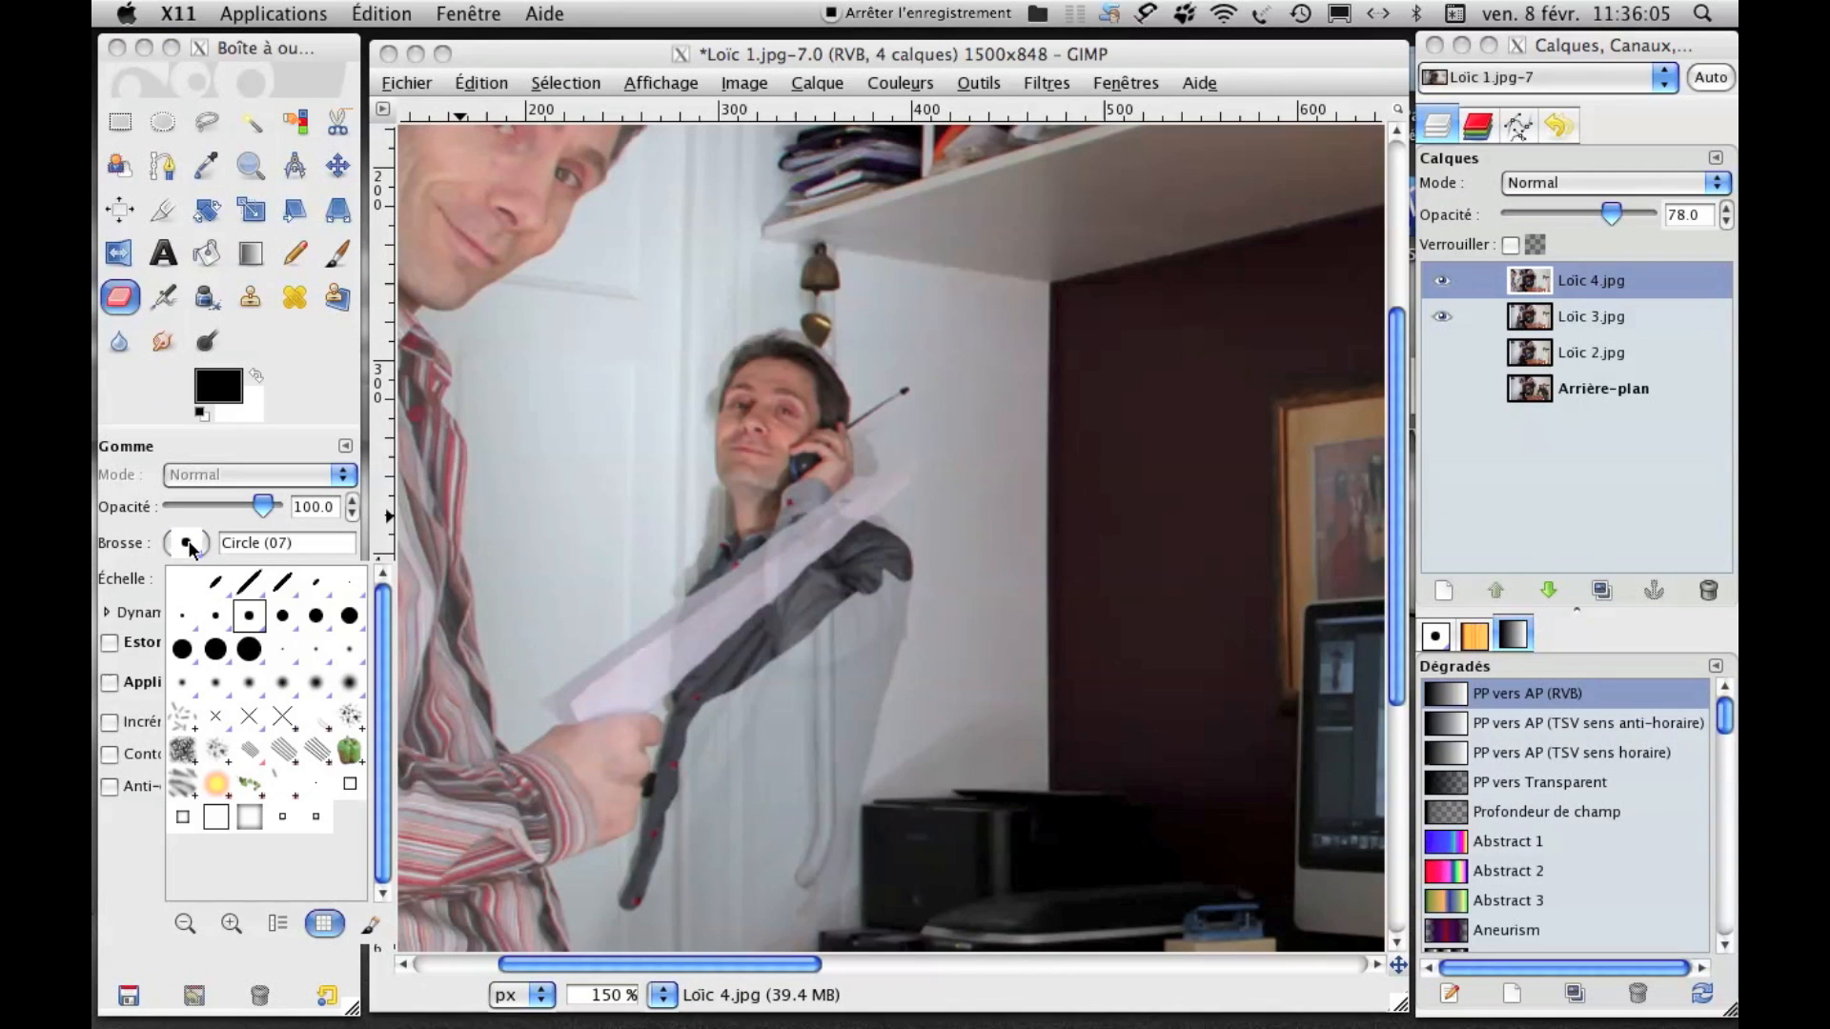
{"action": "left_click", "coordinate": [318, 684]}
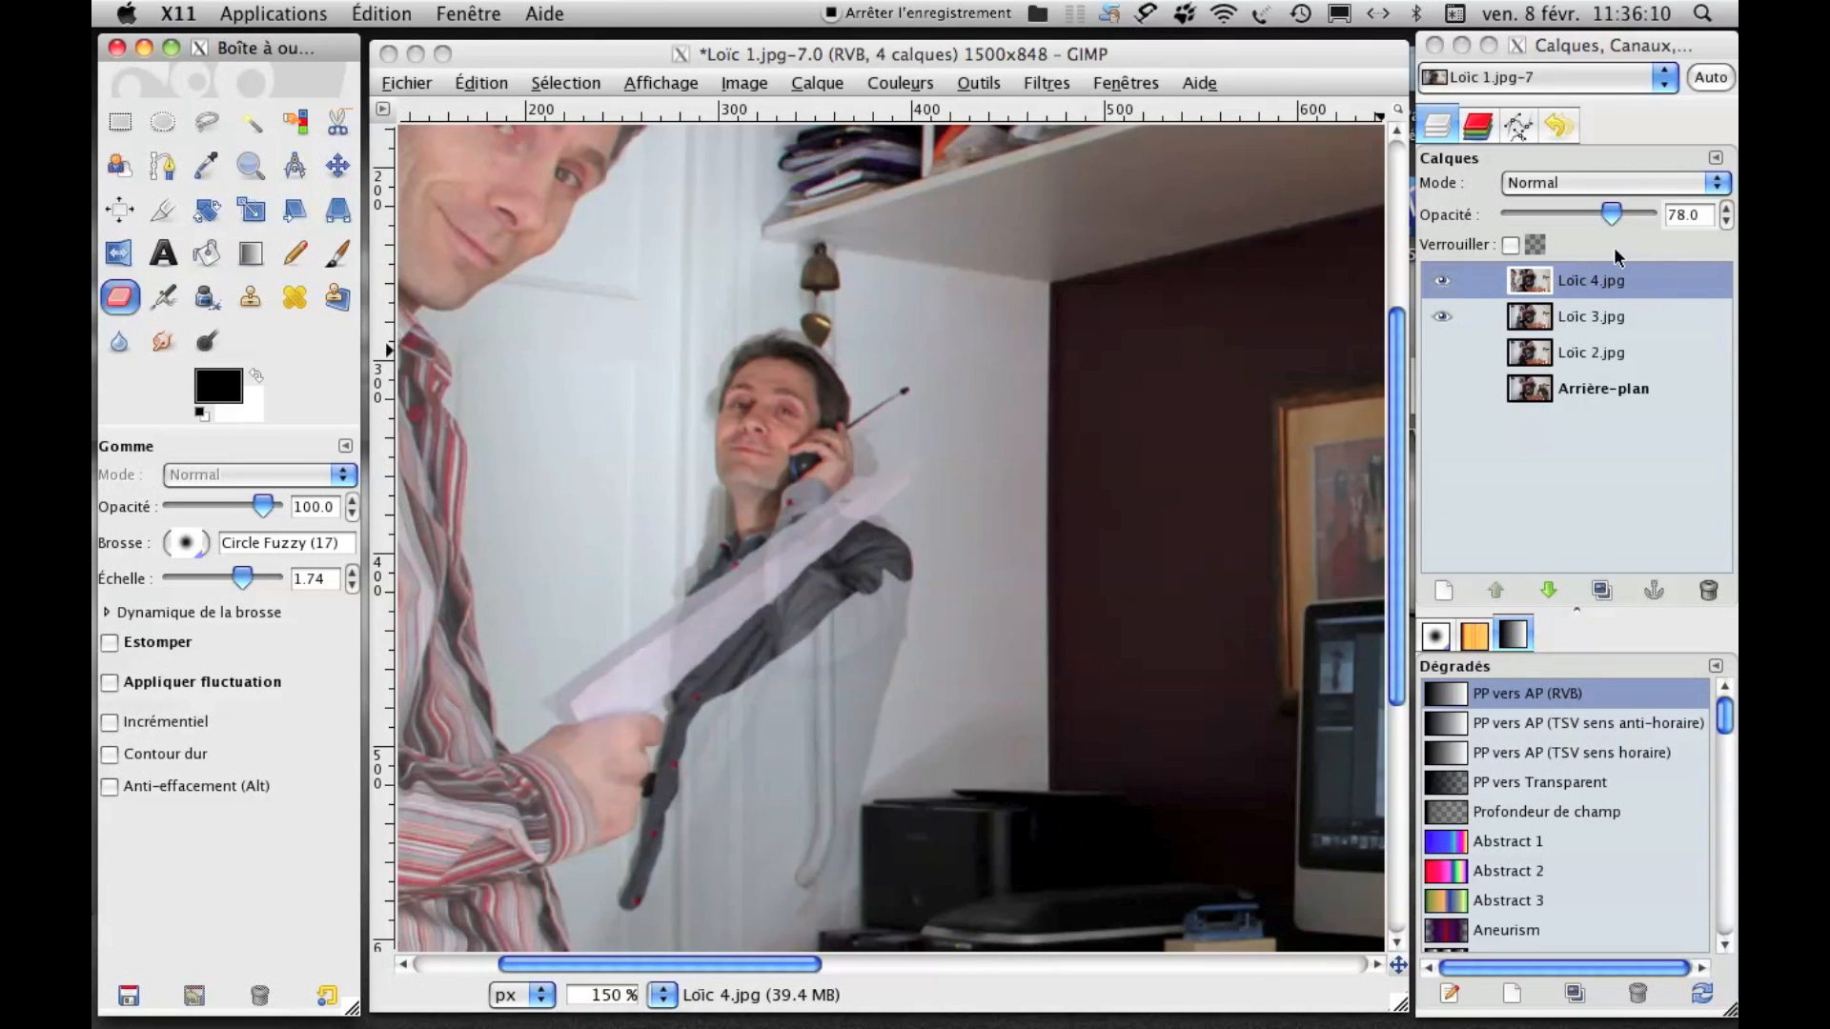
{"action": "left_click_drag", "start_coordinate": [1608, 213], "coordinate": [1674, 215]}
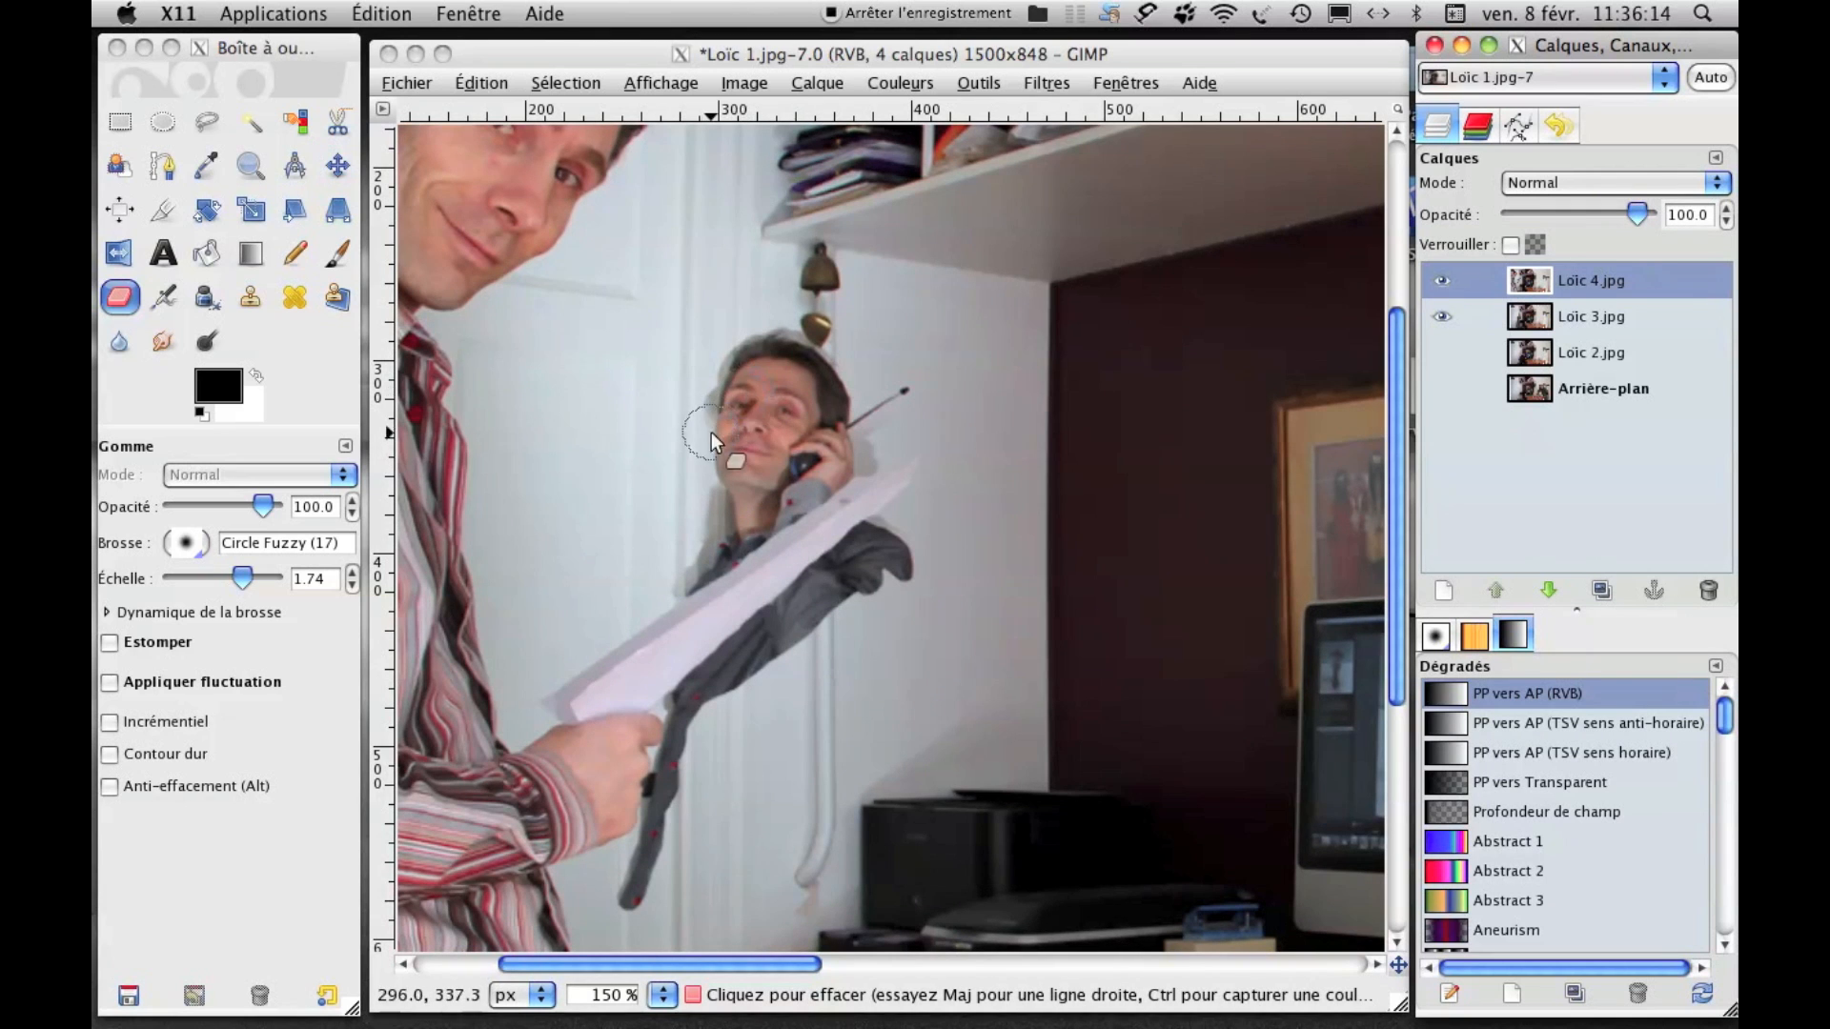
Erase Loïc 4.jpg with the soft brush around the phone man's head and over the rest of his grey shirt.
{"action": "mouse_move", "coordinate": [745, 387]}
{"action": "left_mouse_down"}
{"action": "mouse_move", "coordinate": [704, 434]}
{"action": "mouse_move", "coordinate": [729, 380]}
{"action": "mouse_move", "coordinate": [695, 443]}
{"action": "mouse_move", "coordinate": [766, 329]}
{"action": "mouse_move", "coordinate": [740, 350]}
{"action": "mouse_move", "coordinate": [779, 324]}
{"action": "mouse_move", "coordinate": [868, 453]}
{"action": "mouse_move", "coordinate": [871, 423]}
{"action": "mouse_move", "coordinate": [997, 332]}
{"action": "mouse_move", "coordinate": [935, 430]}
{"action": "mouse_move", "coordinate": [870, 454]}
{"action": "mouse_move", "coordinate": [930, 408]}
{"action": "mouse_move", "coordinate": [870, 446]}
{"action": "mouse_move", "coordinate": [842, 419]}
{"action": "mouse_move", "coordinate": [899, 387]}
{"action": "mouse_move", "coordinate": [891, 413]}
{"action": "mouse_move", "coordinate": [818, 381]}
{"action": "mouse_move", "coordinate": [789, 331]}
{"action": "mouse_move", "coordinate": [763, 354]}
{"action": "mouse_move", "coordinate": [760, 305]}
{"action": "mouse_move", "coordinate": [755, 341]}
{"action": "mouse_move", "coordinate": [714, 360]}
{"action": "mouse_move", "coordinate": [749, 311]}
{"action": "mouse_move", "coordinate": [813, 311]}
{"action": "mouse_move", "coordinate": [763, 321]}
{"action": "mouse_move", "coordinate": [765, 284]}
{"action": "mouse_move", "coordinate": [812, 288]}
{"action": "mouse_move", "coordinate": [740, 327]}
{"action": "mouse_move", "coordinate": [767, 324]}
{"action": "mouse_move", "coordinate": [723, 318]}
{"action": "left_mouse_up"}
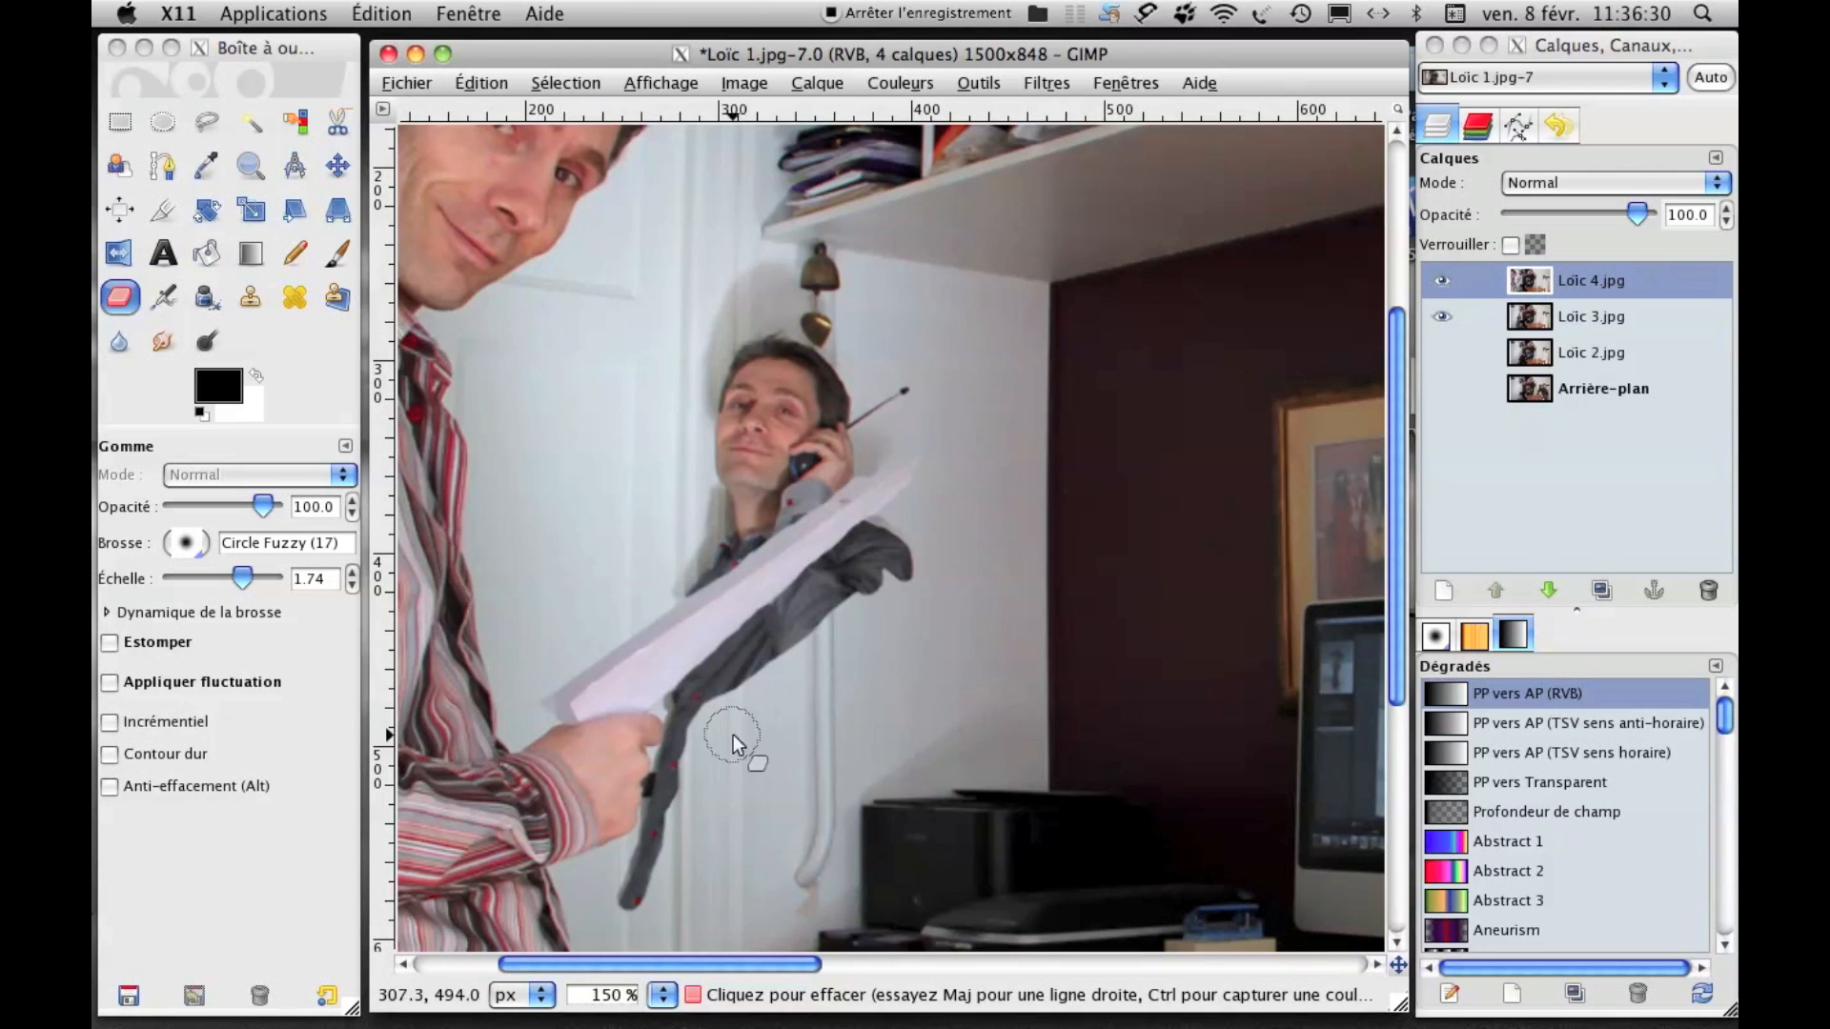
{"action": "mouse_move", "coordinate": [804, 734]}
{"action": "left_mouse_down"}
{"action": "mouse_move", "coordinate": [711, 693]}
{"action": "mouse_move", "coordinate": [688, 771]}
{"action": "mouse_move", "coordinate": [805, 630]}
{"action": "mouse_move", "coordinate": [907, 566]}
{"action": "mouse_move", "coordinate": [881, 716]}
{"action": "mouse_move", "coordinate": [889, 644]}
{"action": "mouse_move", "coordinate": [808, 792]}
{"action": "mouse_move", "coordinate": [760, 791]}
{"action": "mouse_move", "coordinate": [732, 747]}
{"action": "mouse_move", "coordinate": [752, 764]}
{"action": "mouse_move", "coordinate": [692, 801]}
{"action": "mouse_move", "coordinate": [692, 761]}
{"action": "mouse_move", "coordinate": [734, 772]}
{"action": "mouse_move", "coordinate": [829, 684]}
{"action": "left_mouse_up"}
{"action": "mouse_move", "coordinate": [822, 791]}
{"action": "left_mouse_down"}
{"action": "mouse_move", "coordinate": [674, 831]}
{"action": "mouse_move", "coordinate": [699, 810]}
{"action": "mouse_move", "coordinate": [620, 935]}
{"action": "mouse_move", "coordinate": [707, 869]}
{"action": "mouse_move", "coordinate": [701, 902]}
{"action": "mouse_move", "coordinate": [725, 847]}
{"action": "mouse_move", "coordinate": [717, 817]}
{"action": "mouse_move", "coordinate": [670, 846]}
{"action": "mouse_move", "coordinate": [684, 812]}
{"action": "mouse_move", "coordinate": [663, 868]}
{"action": "mouse_move", "coordinate": [719, 824]}
{"action": "mouse_move", "coordinate": [707, 898]}
{"action": "mouse_move", "coordinate": [738, 949]}
{"action": "mouse_move", "coordinate": [799, 779]}
{"action": "mouse_move", "coordinate": [830, 749]}
{"action": "mouse_move", "coordinate": [858, 765]}
{"action": "mouse_move", "coordinate": [820, 943]}
{"action": "mouse_move", "coordinate": [825, 867]}
{"action": "mouse_move", "coordinate": [789, 955]}
{"action": "mouse_move", "coordinate": [700, 956]}
{"action": "left_mouse_up"}
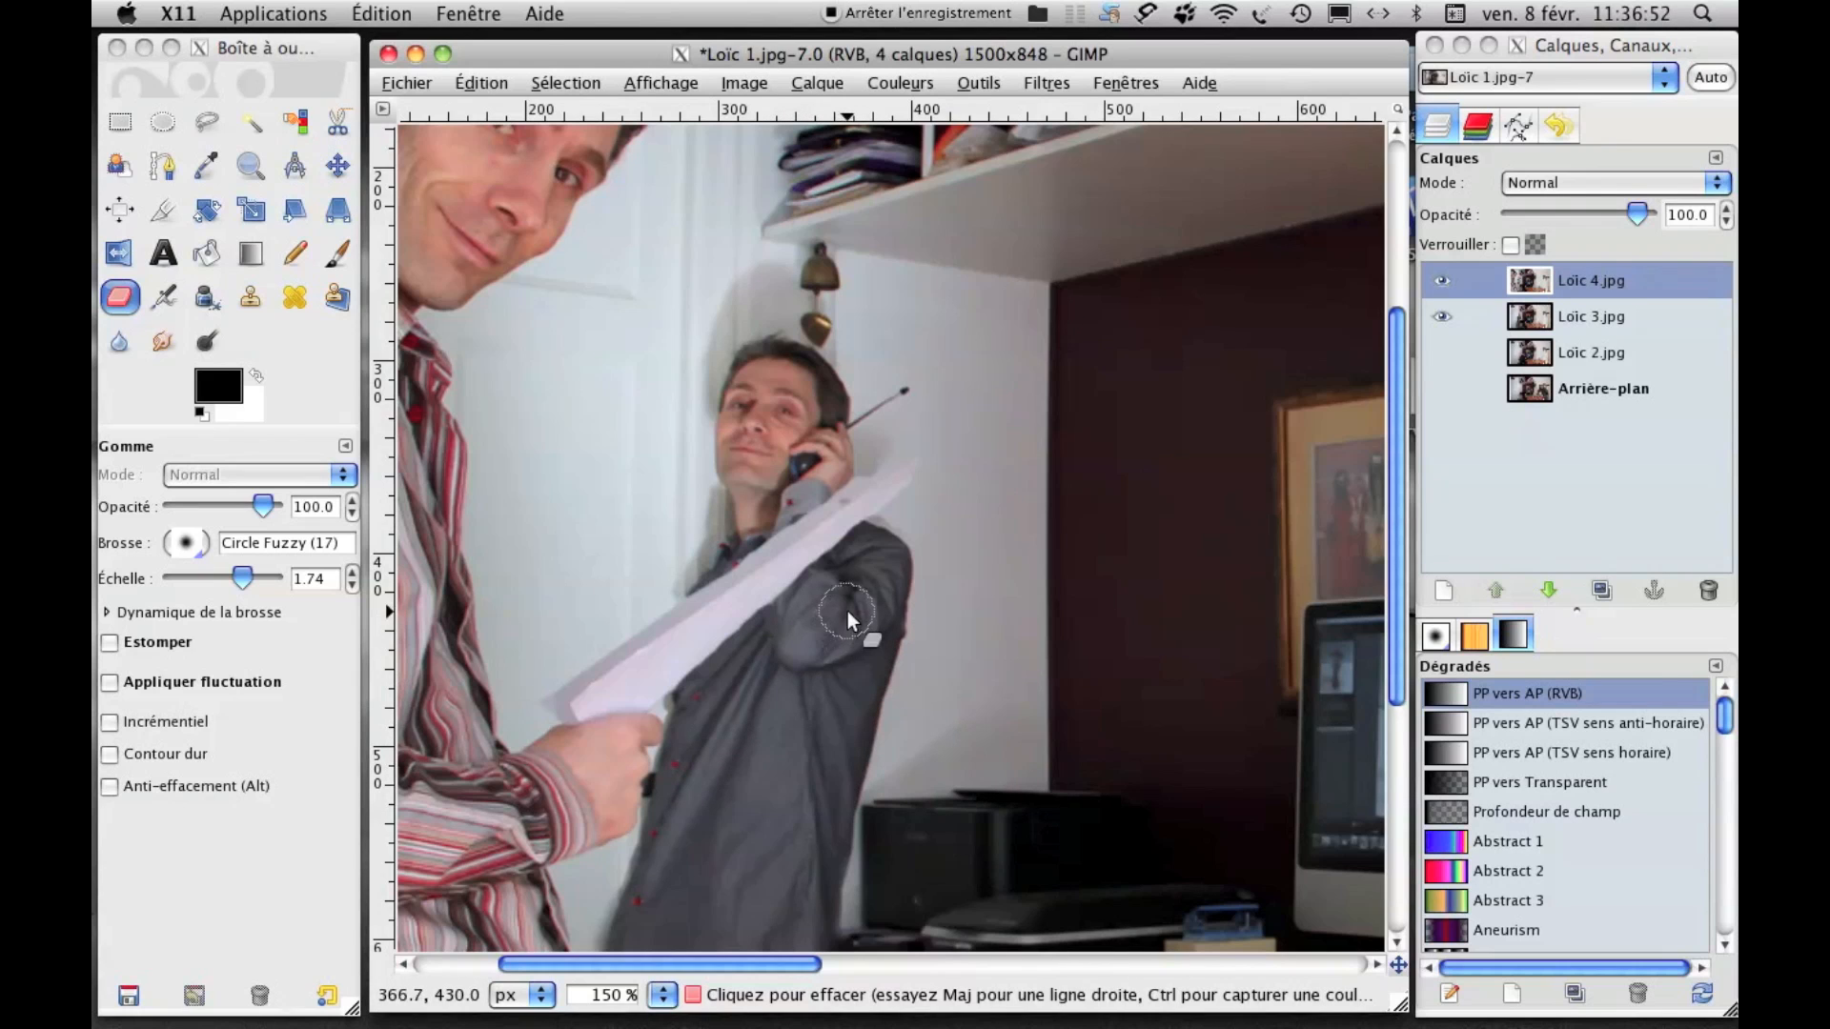
Erase Loïc 4.jpg over the lower shirt and jeans of the man on the phone, down to the image's bottom edge.
{"action": "left_click_drag", "start_coordinate": [1397, 640], "coordinate": [1397, 795]}
{"action": "mouse_move", "coordinate": [639, 707]}
{"action": "left_mouse_down"}
{"action": "mouse_move", "coordinate": [698, 642]}
{"action": "mouse_move", "coordinate": [738, 764]}
{"action": "mouse_move", "coordinate": [805, 621]}
{"action": "mouse_move", "coordinate": [783, 864]}
{"action": "mouse_move", "coordinate": [771, 746]}
{"action": "mouse_move", "coordinate": [726, 772]}
{"action": "mouse_move", "coordinate": [643, 759]}
{"action": "mouse_move", "coordinate": [653, 895]}
{"action": "mouse_move", "coordinate": [695, 778]}
{"action": "mouse_move", "coordinate": [694, 883]}
{"action": "mouse_move", "coordinate": [674, 920]}
{"action": "mouse_move", "coordinate": [662, 847]}
{"action": "mouse_move", "coordinate": [657, 914]}
{"action": "mouse_move", "coordinate": [687, 861]}
{"action": "mouse_move", "coordinate": [728, 933]}
{"action": "mouse_move", "coordinate": [788, 839]}
{"action": "mouse_move", "coordinate": [780, 928]}
{"action": "mouse_move", "coordinate": [771, 808]}
{"action": "mouse_move", "coordinate": [742, 799]}
{"action": "mouse_move", "coordinate": [734, 913]}
{"action": "left_mouse_up"}
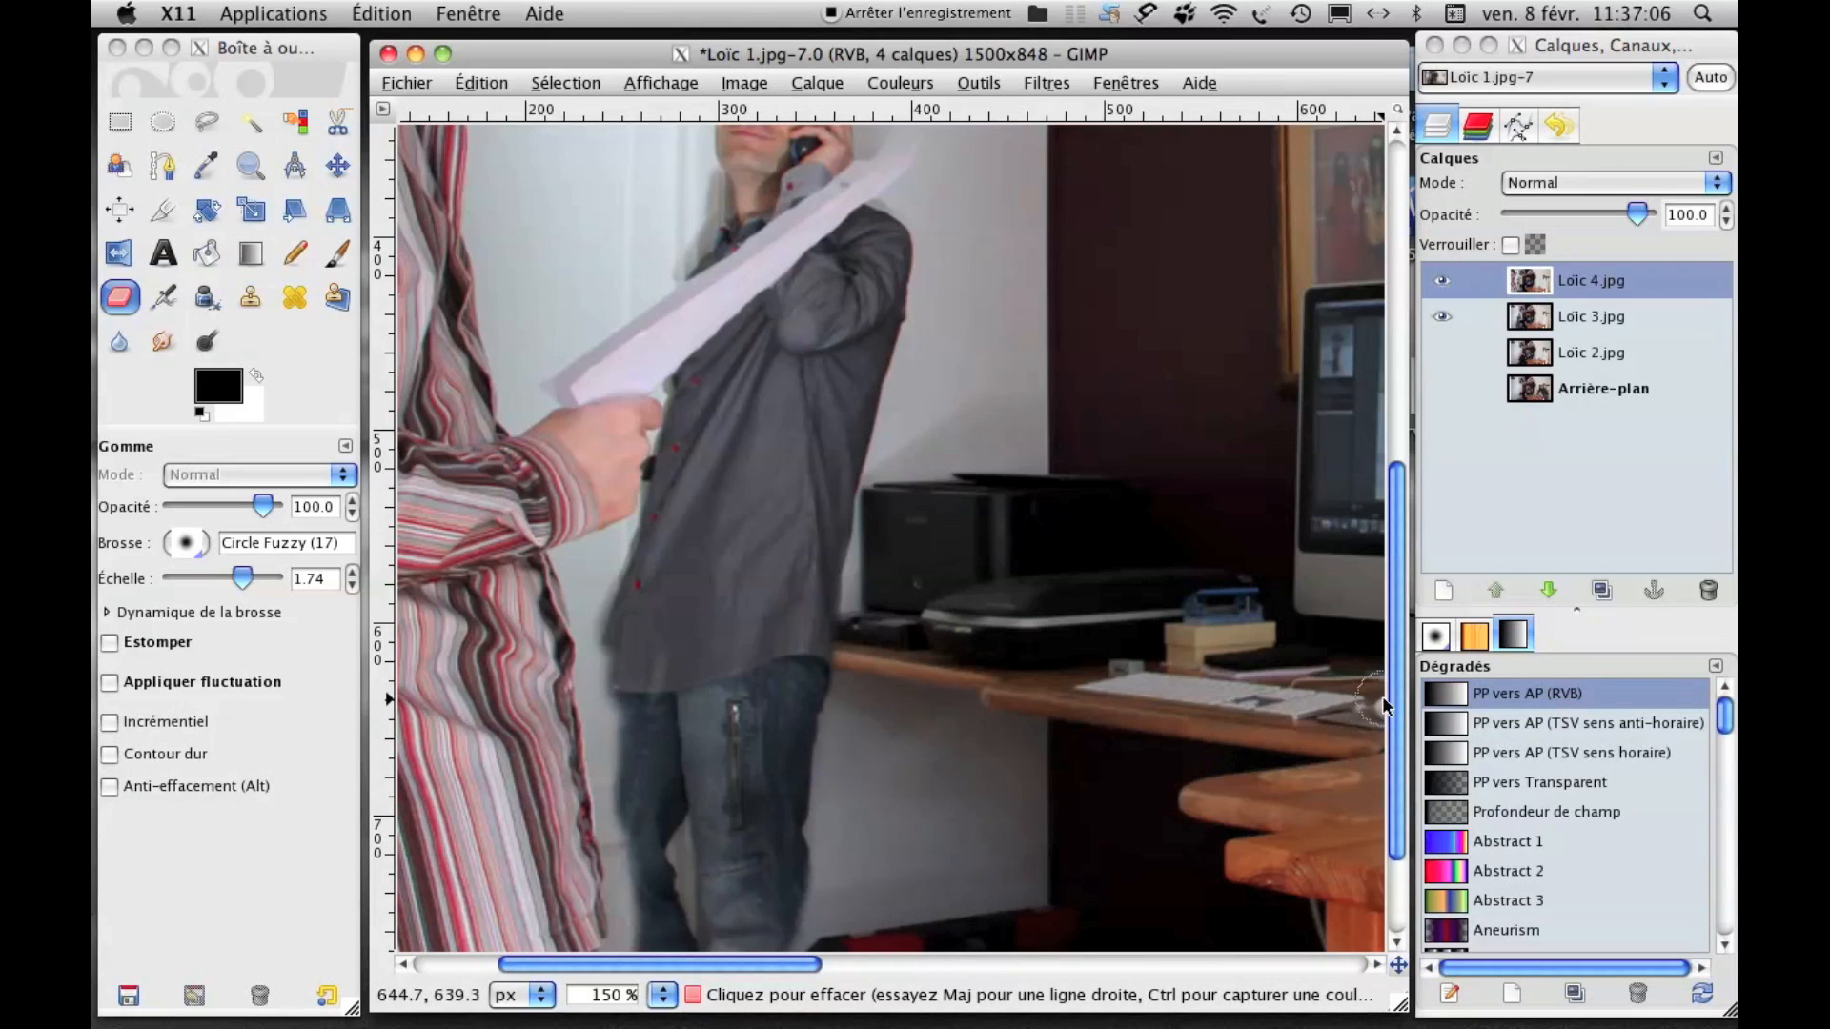
{"action": "left_click_drag", "start_coordinate": [1392, 688], "coordinate": [1397, 785]}
{"action": "mouse_move", "coordinate": [804, 780]}
{"action": "left_mouse_down"}
{"action": "mouse_move", "coordinate": [704, 781]}
{"action": "mouse_move", "coordinate": [743, 761]}
{"action": "mouse_move", "coordinate": [711, 834]}
{"action": "mouse_move", "coordinate": [725, 848]}
{"action": "mouse_move", "coordinate": [789, 788]}
{"action": "mouse_move", "coordinate": [784, 770]}
{"action": "mouse_move", "coordinate": [780, 838]}
{"action": "mouse_move", "coordinate": [712, 785]}
{"action": "mouse_move", "coordinate": [653, 854]}
{"action": "mouse_move", "coordinate": [683, 945]}
{"action": "mouse_move", "coordinate": [675, 823]}
{"action": "mouse_move", "coordinate": [747, 951]}
{"action": "left_mouse_up"}
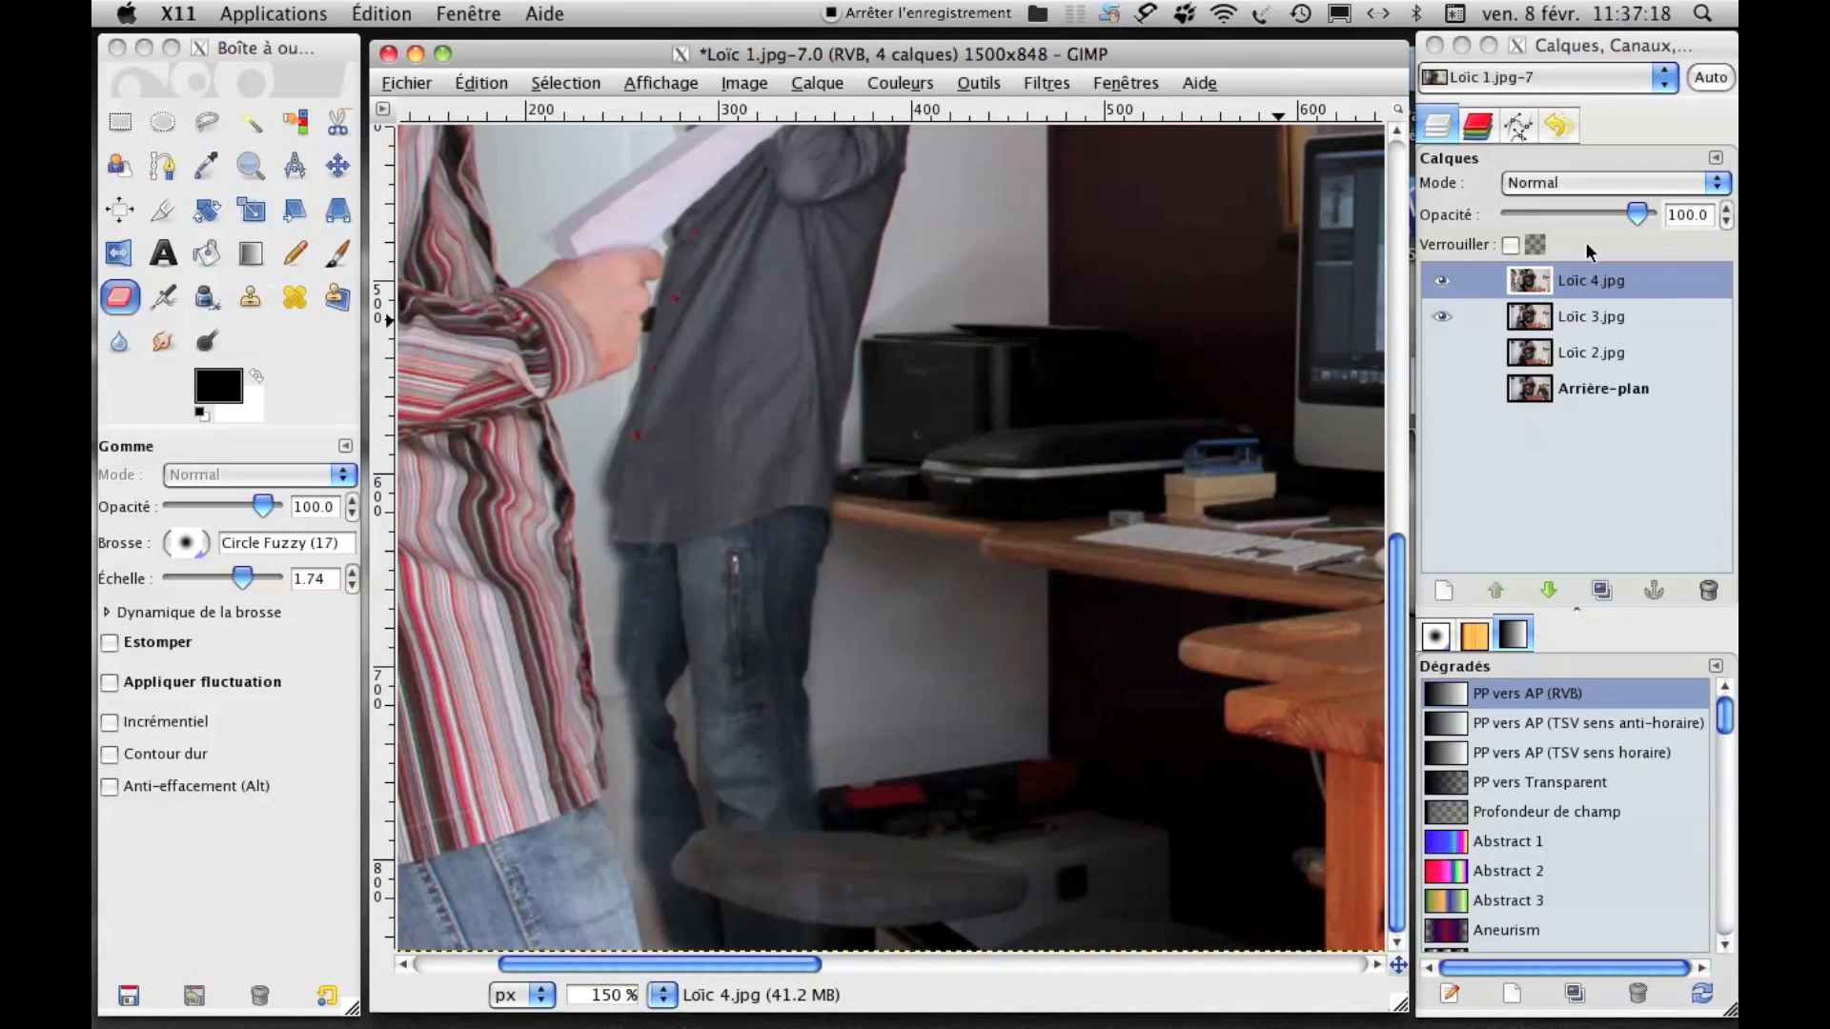
Lower the opacity of Loïc 4.jpg to 57.1 and erase along the edges of the phone man's shirt and jeans with the Circle (09) brush.
{"action": "left_click", "coordinate": [1630, 208]}
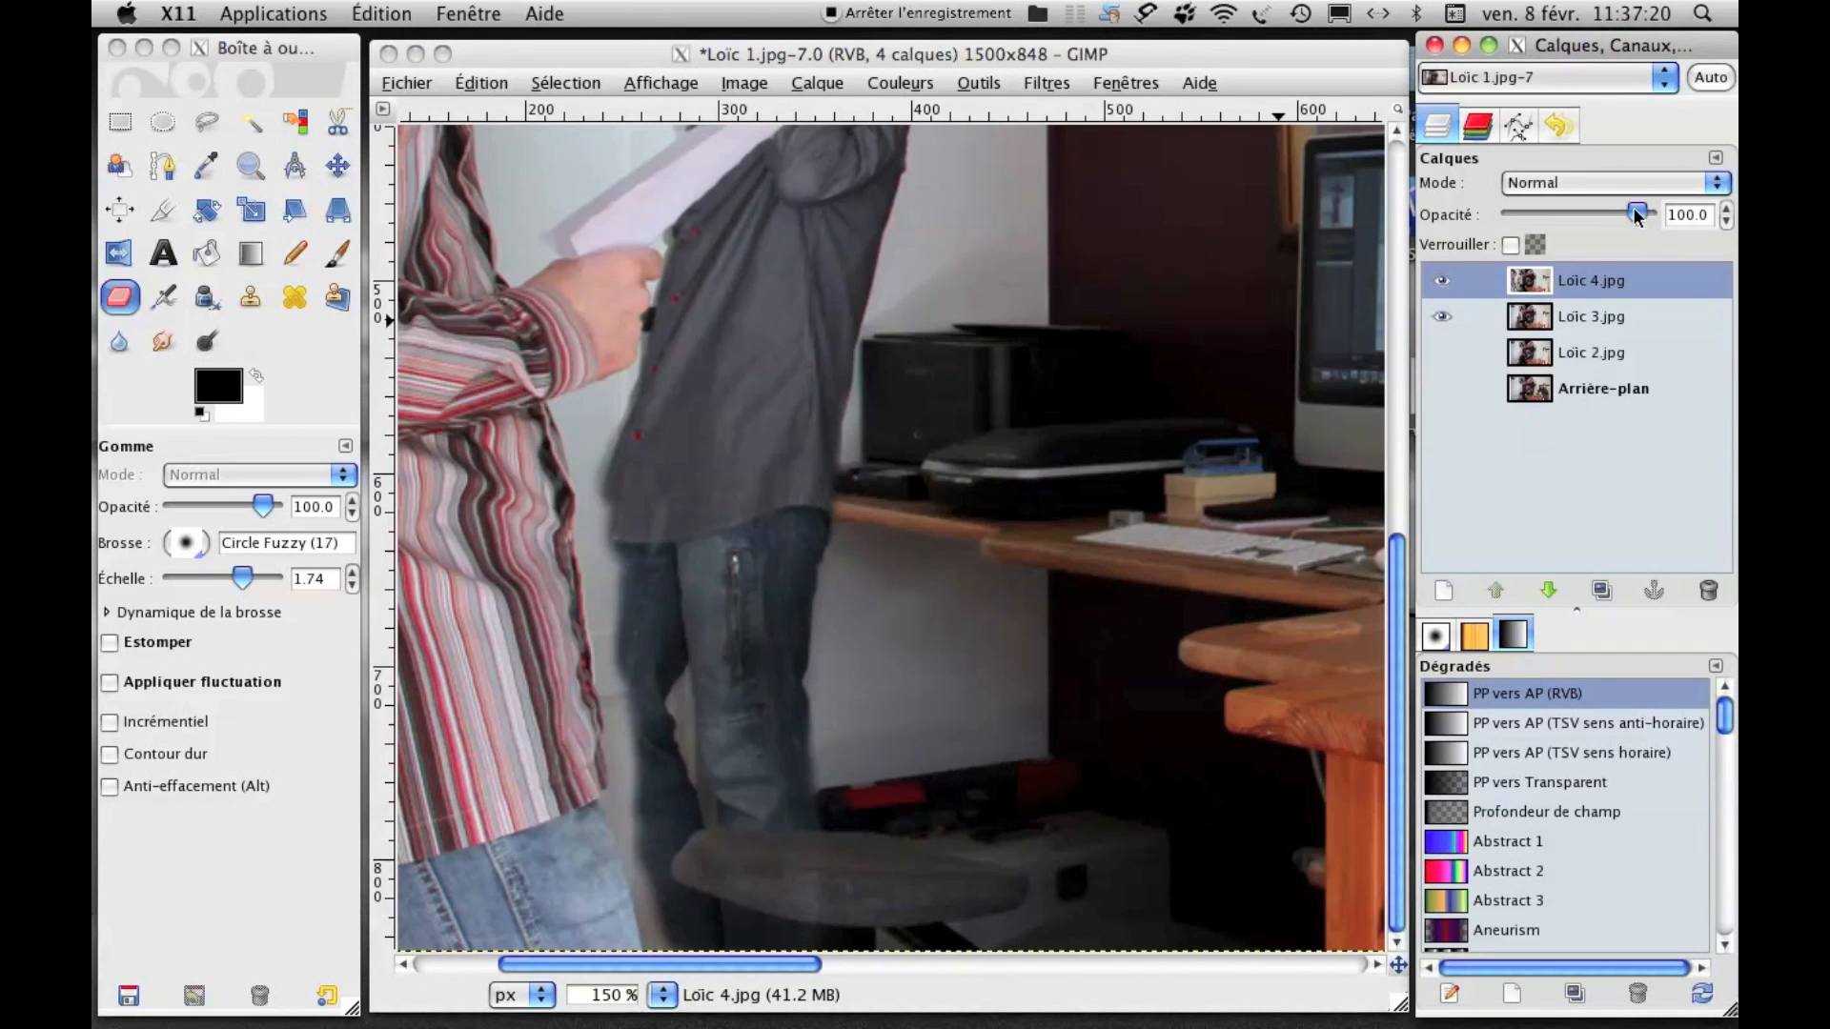
{"action": "left_click_drag", "start_coordinate": [1640, 214], "coordinate": [1590, 216]}
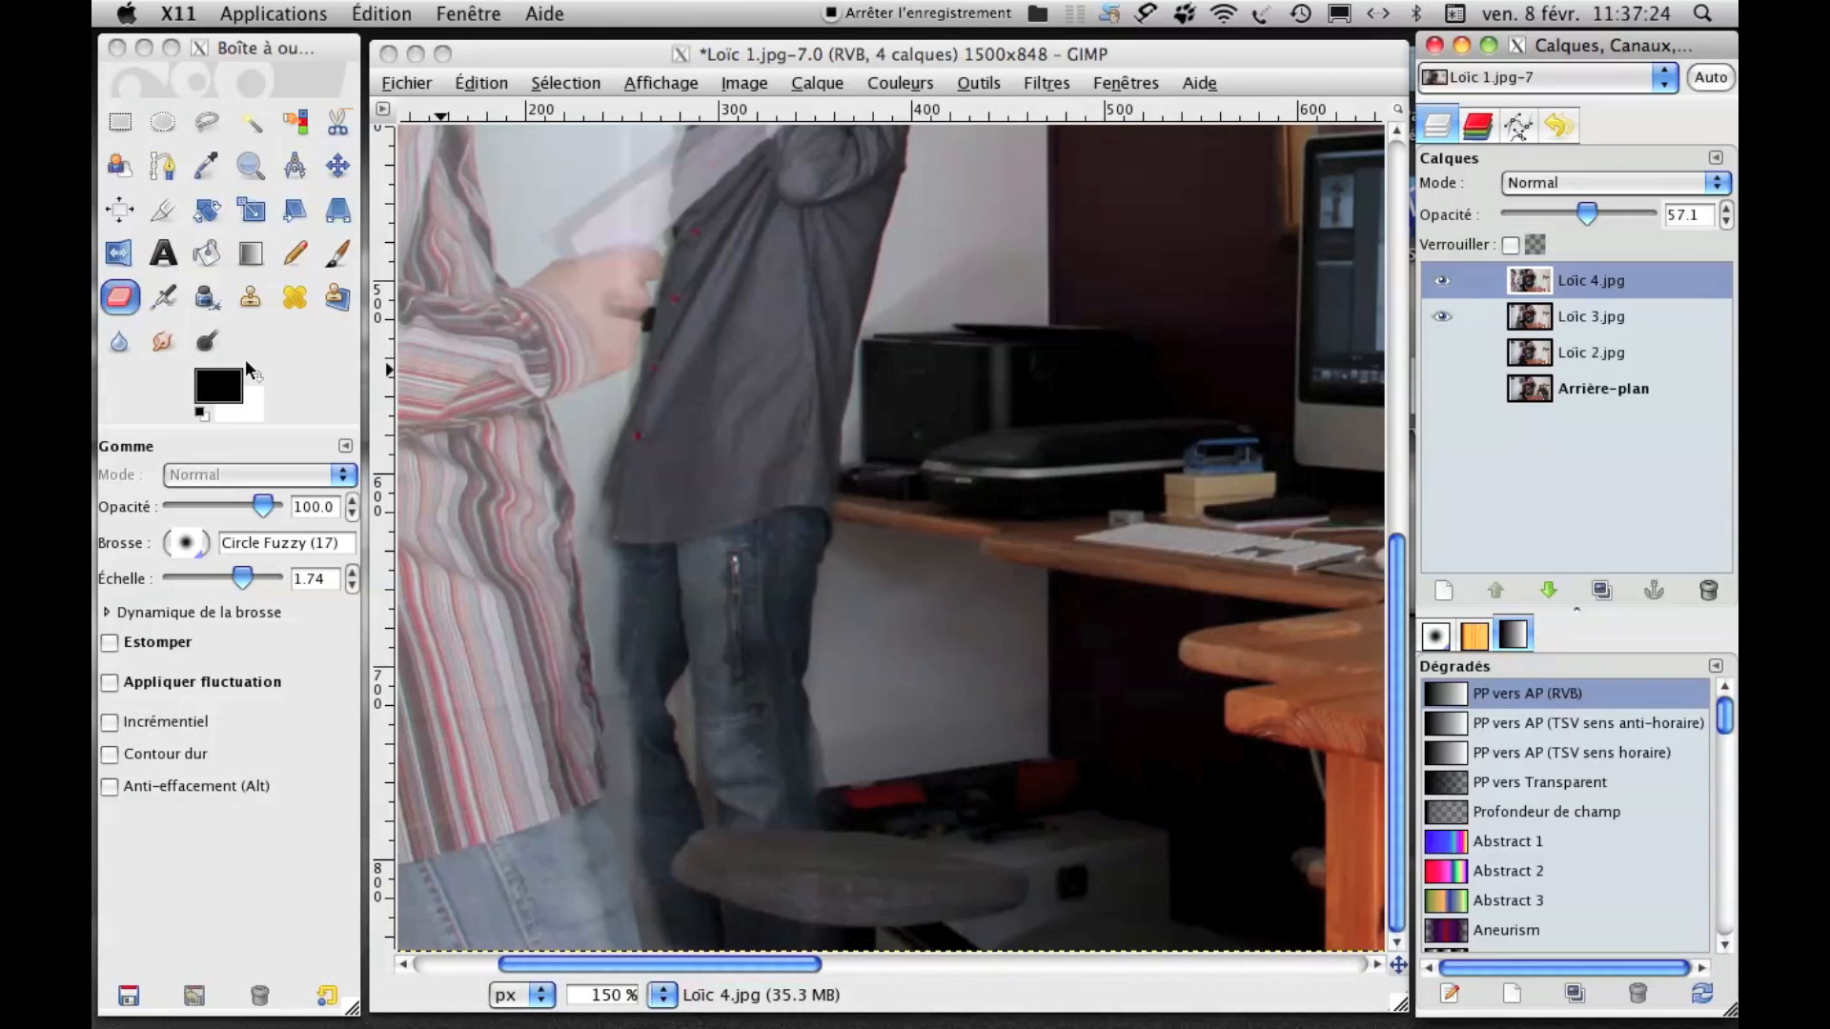
{"action": "left_click", "coordinate": [187, 547]}
{"action": "left_click", "coordinate": [187, 547]}
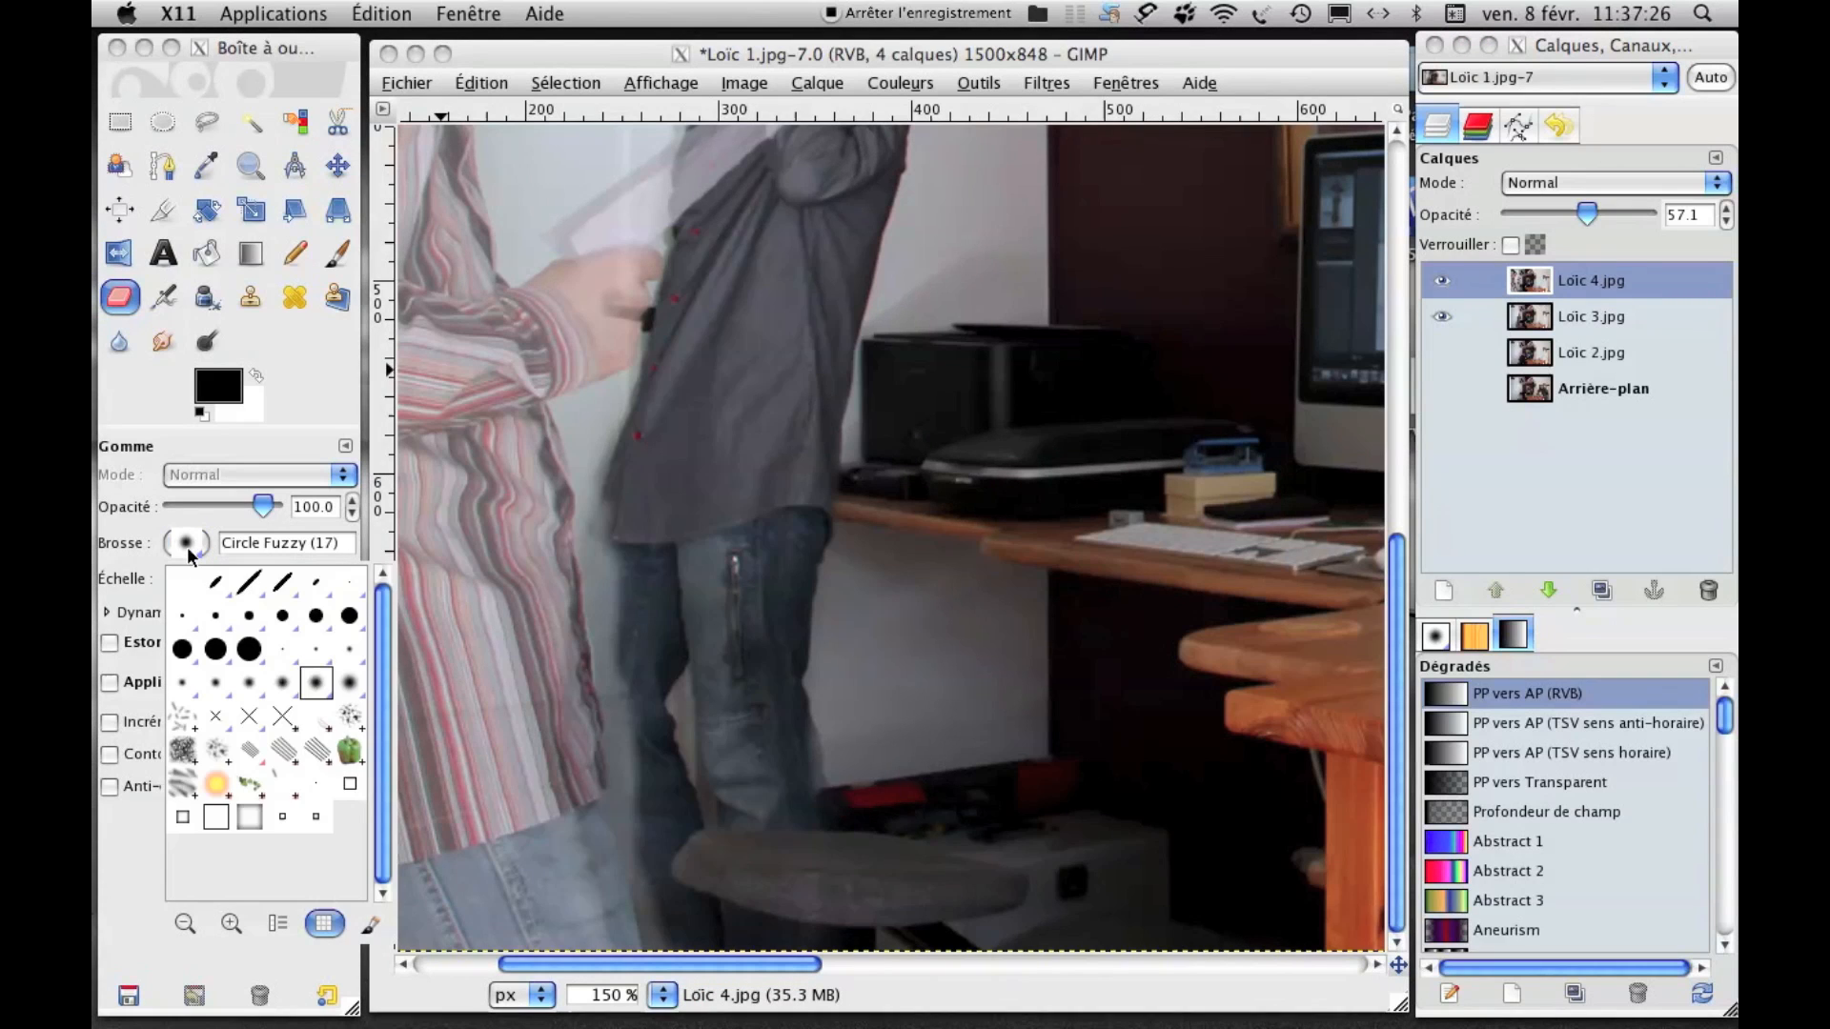
{"action": "double_click", "coordinate": [316, 618]}
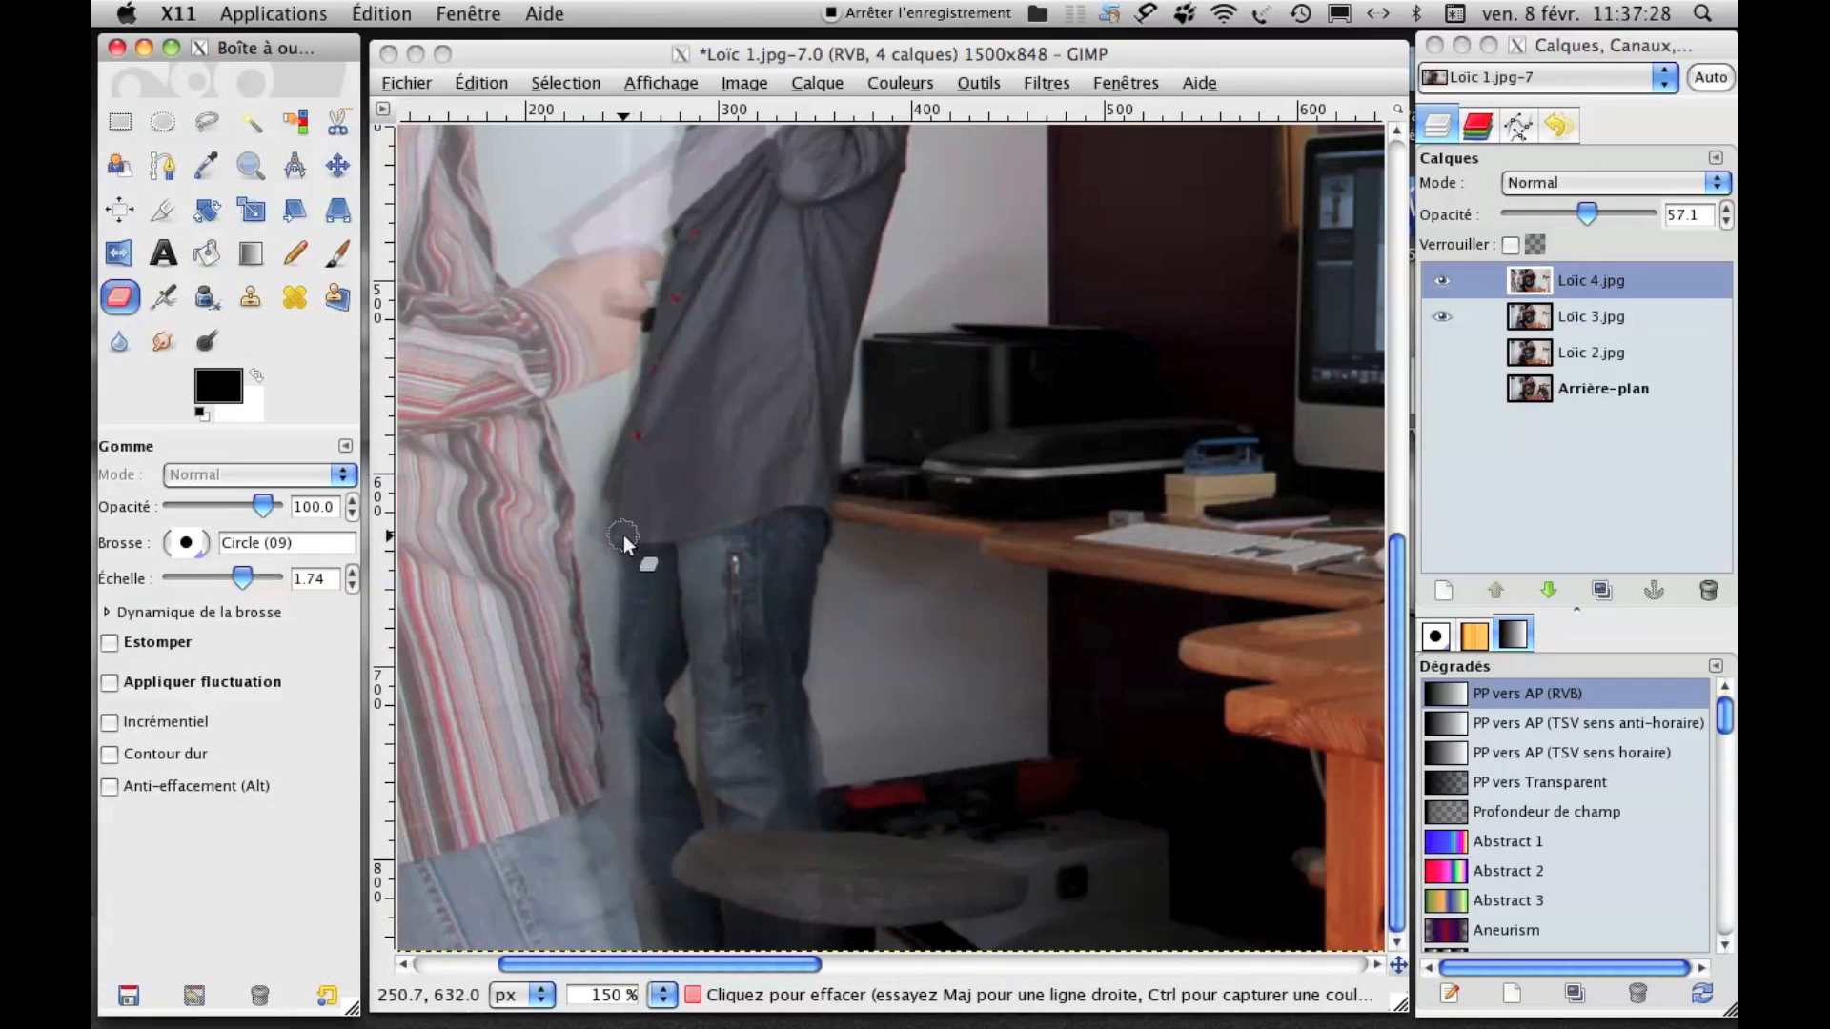
{"action": "left_click", "coordinate": [618, 480]}
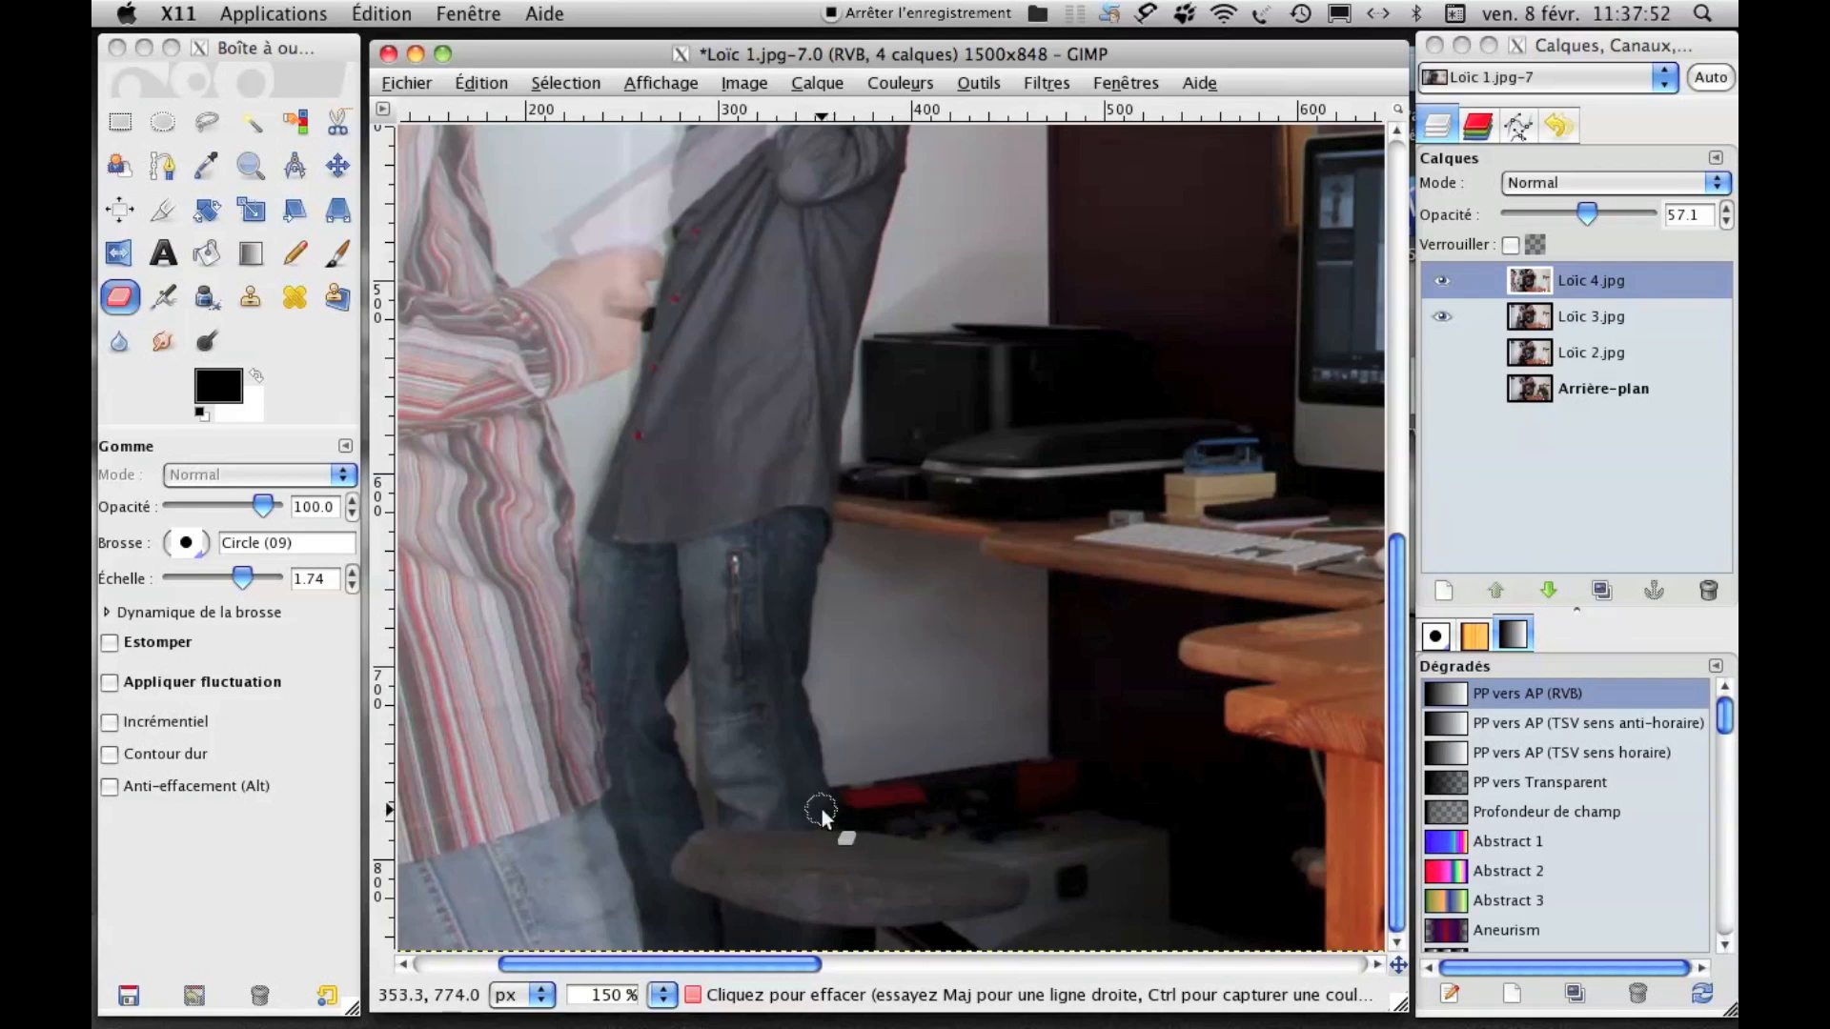
Erase Loïc 4.jpg over the remaining parts of the phone man's jeans with the Circle Fuzzy (17) brush.
{"action": "left_click", "coordinate": [188, 543]}
{"action": "left_click", "coordinate": [313, 683]}
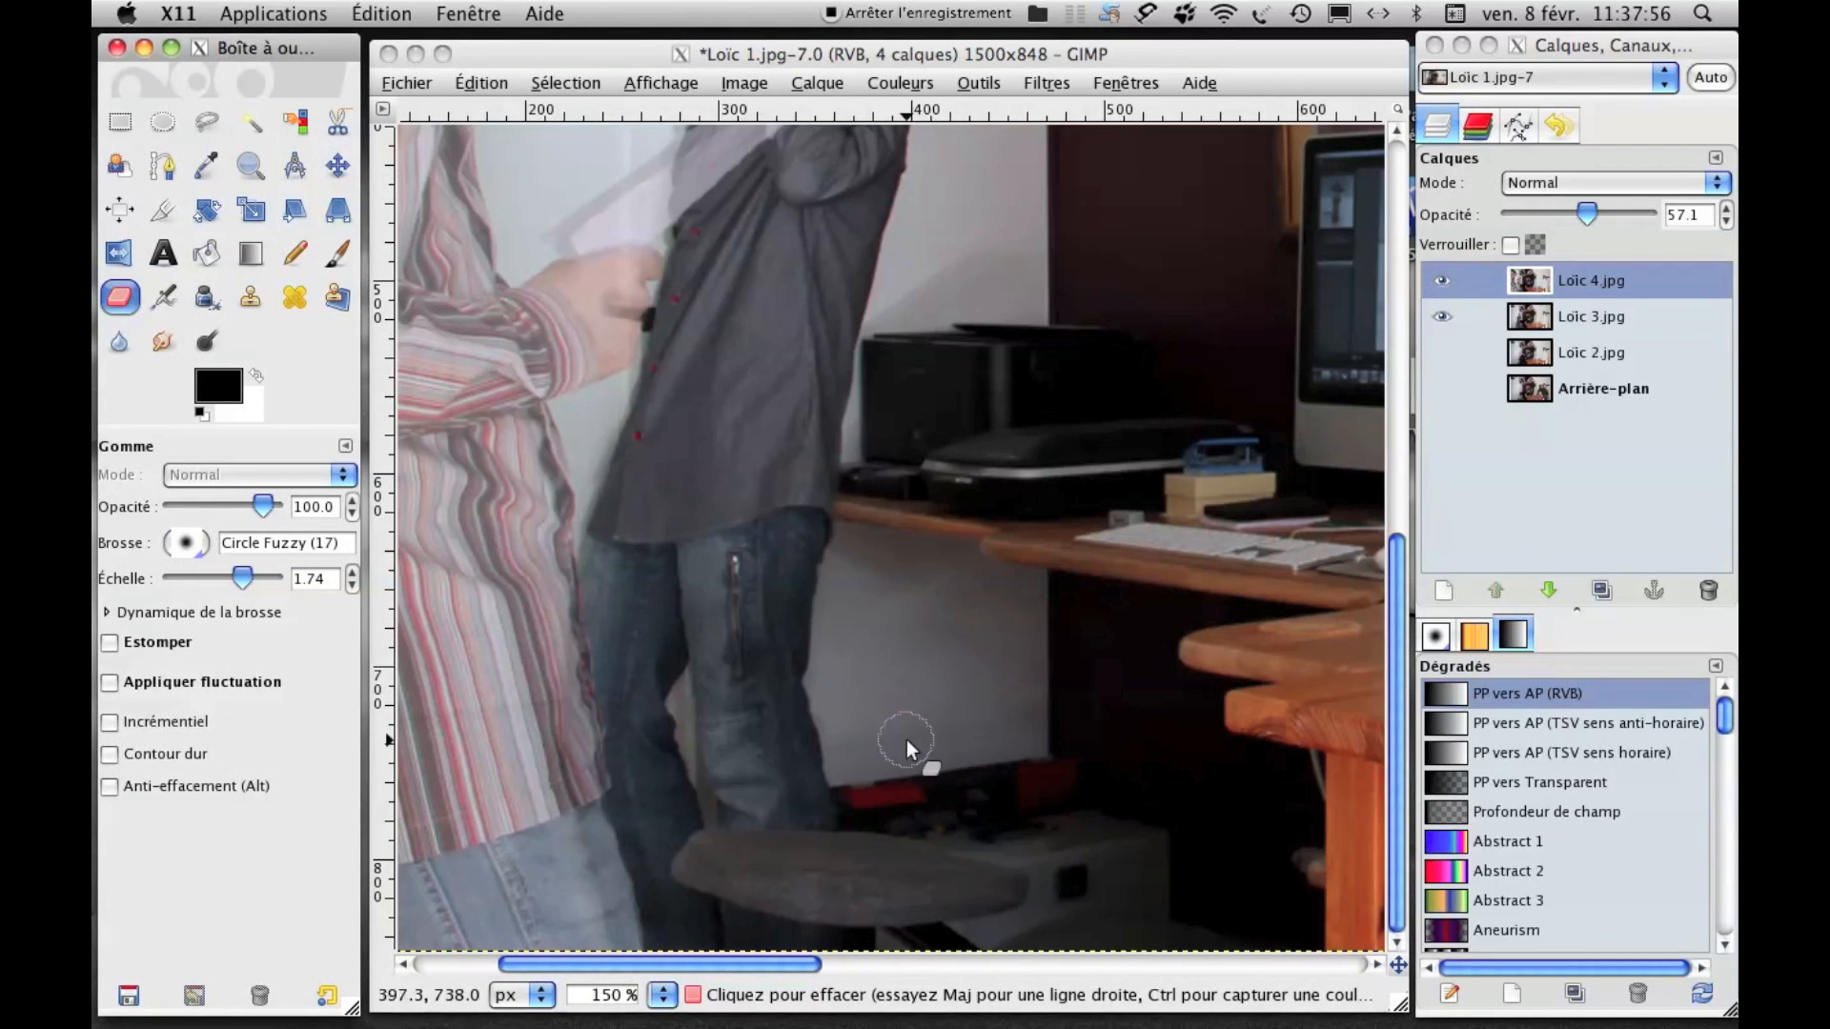
{"action": "left_click", "coordinate": [793, 711]}
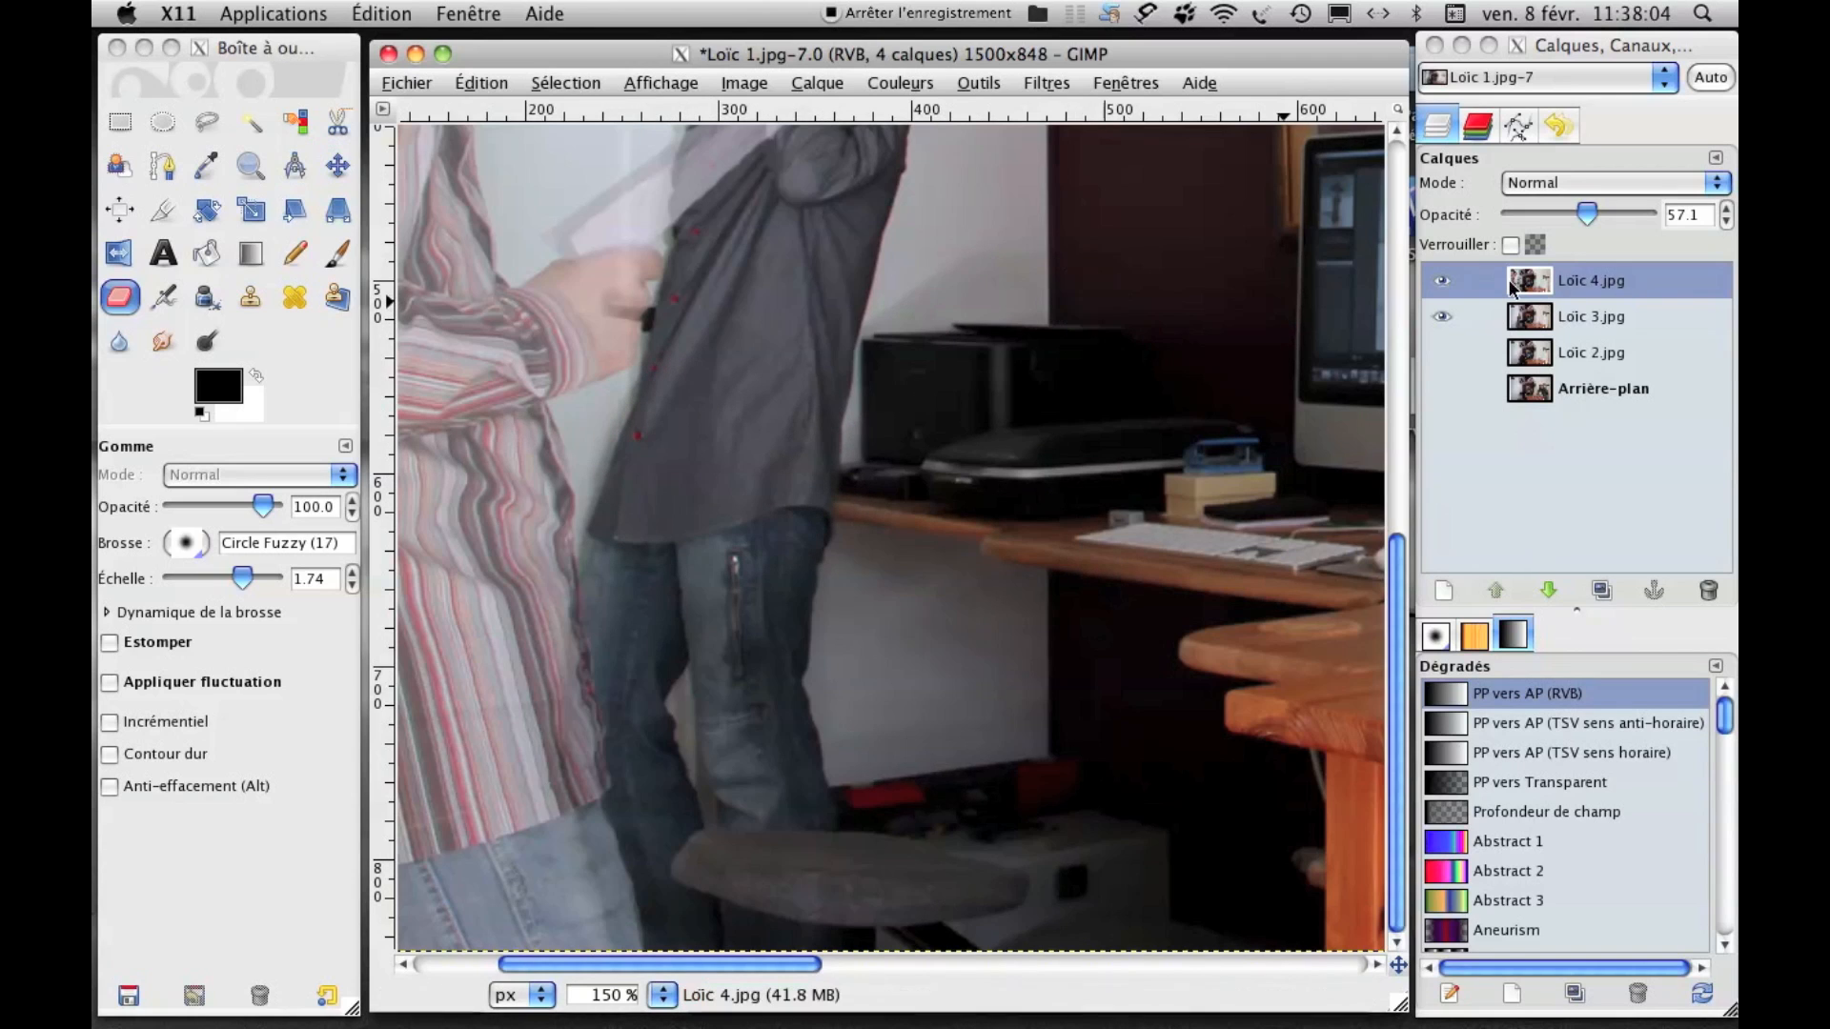
Hide Loïc 3.jpg, restore the opacity of Loïc 4.jpg to 100 and erase the dark remnant near the lower end of the cut-out.
{"action": "left_click", "coordinate": [1439, 320]}
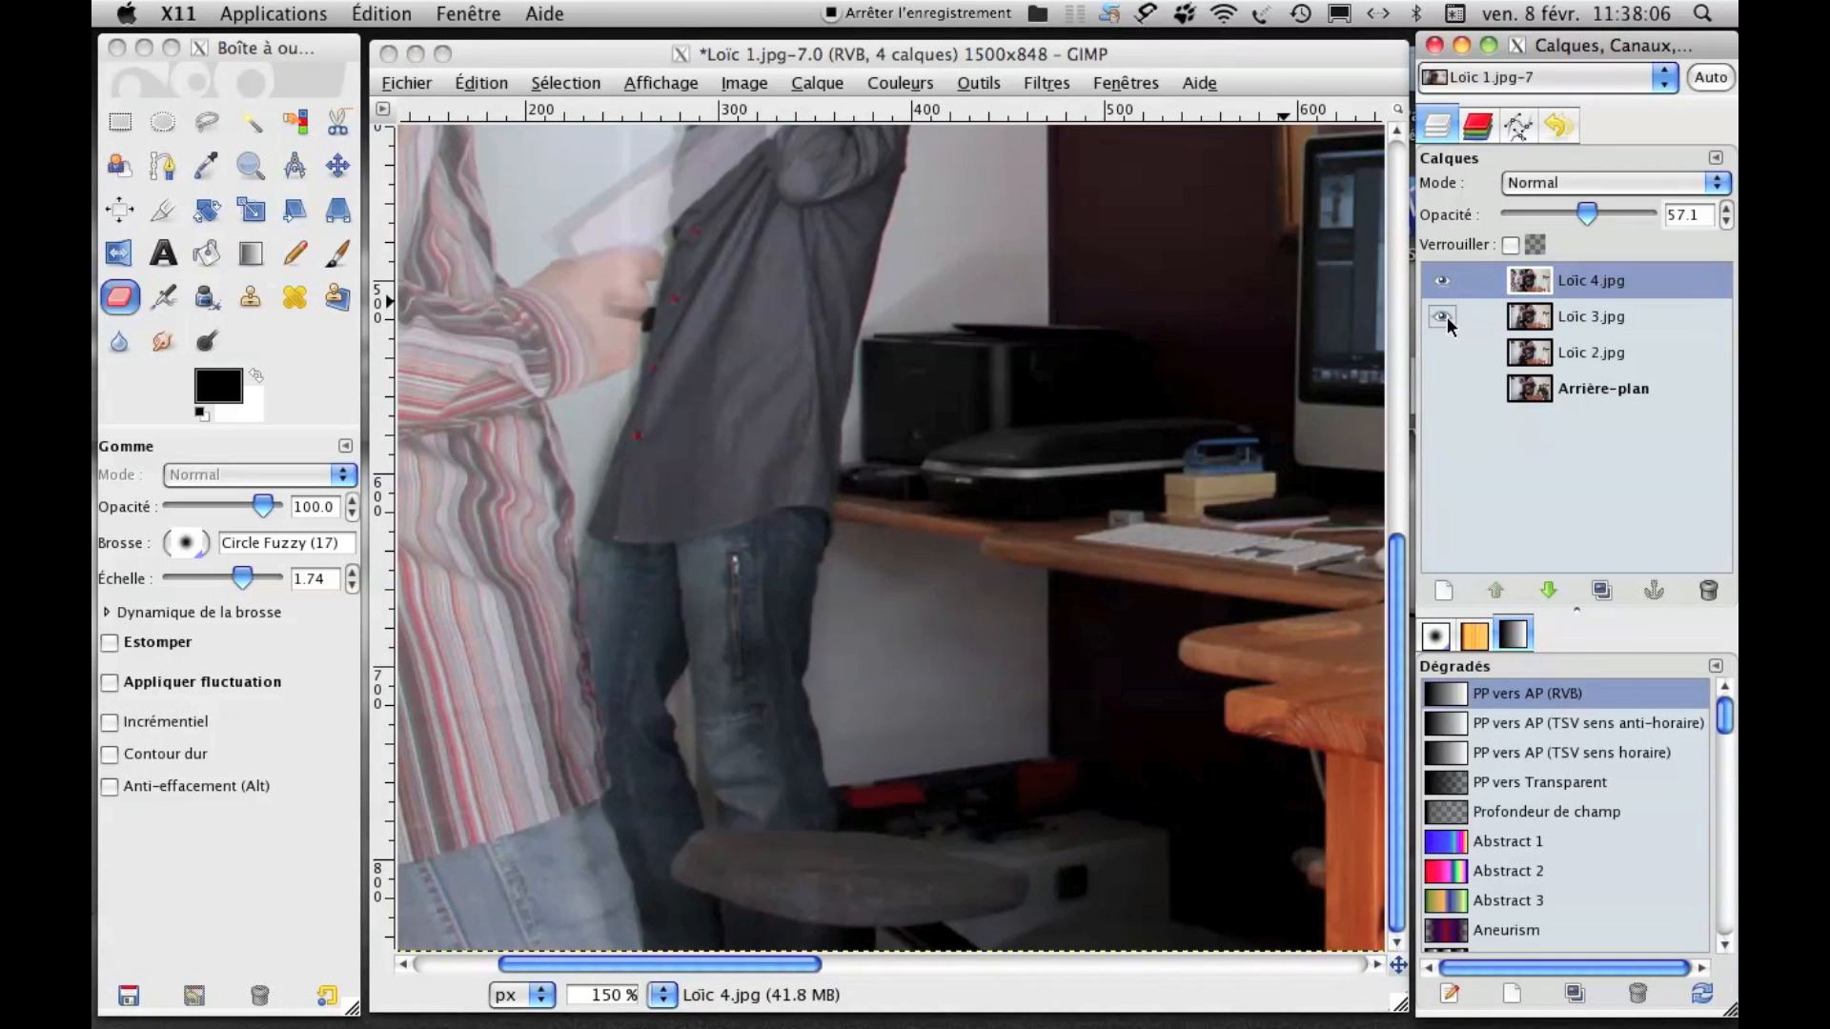
{"action": "left_click", "coordinate": [1443, 316]}
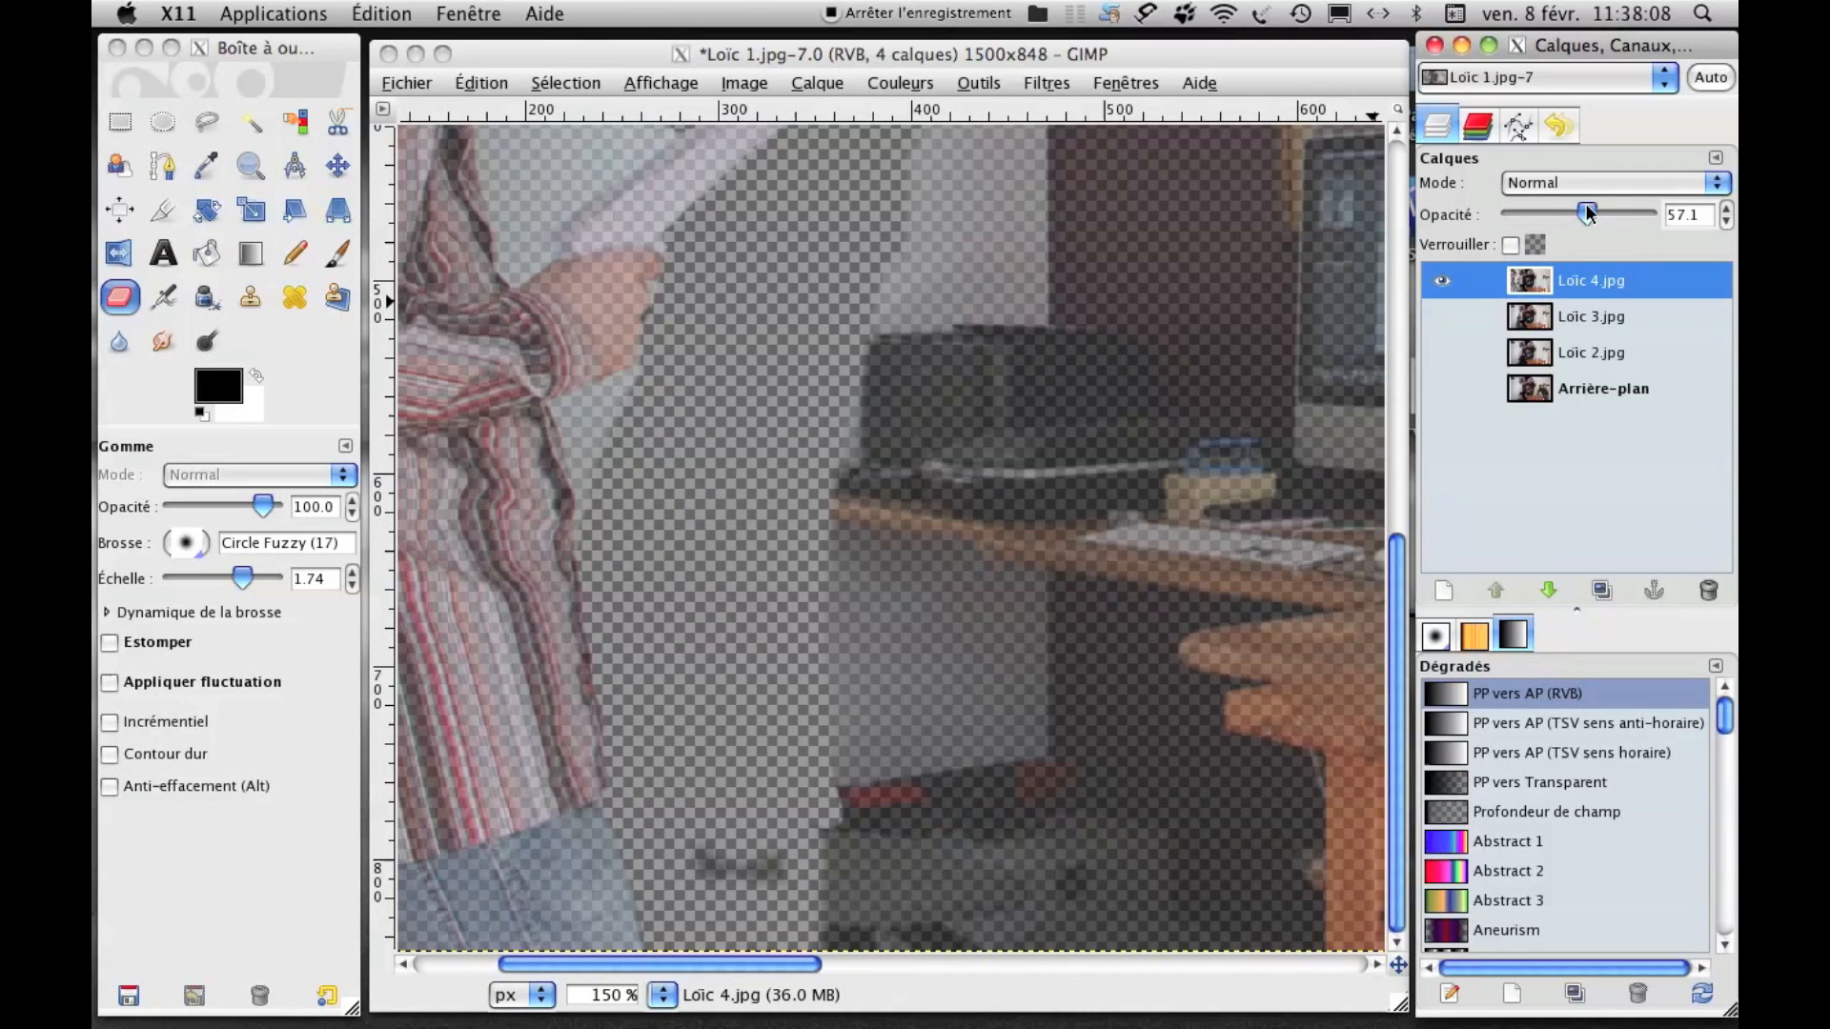
{"action": "left_click_drag", "start_coordinate": [1588, 213], "coordinate": [1641, 214]}
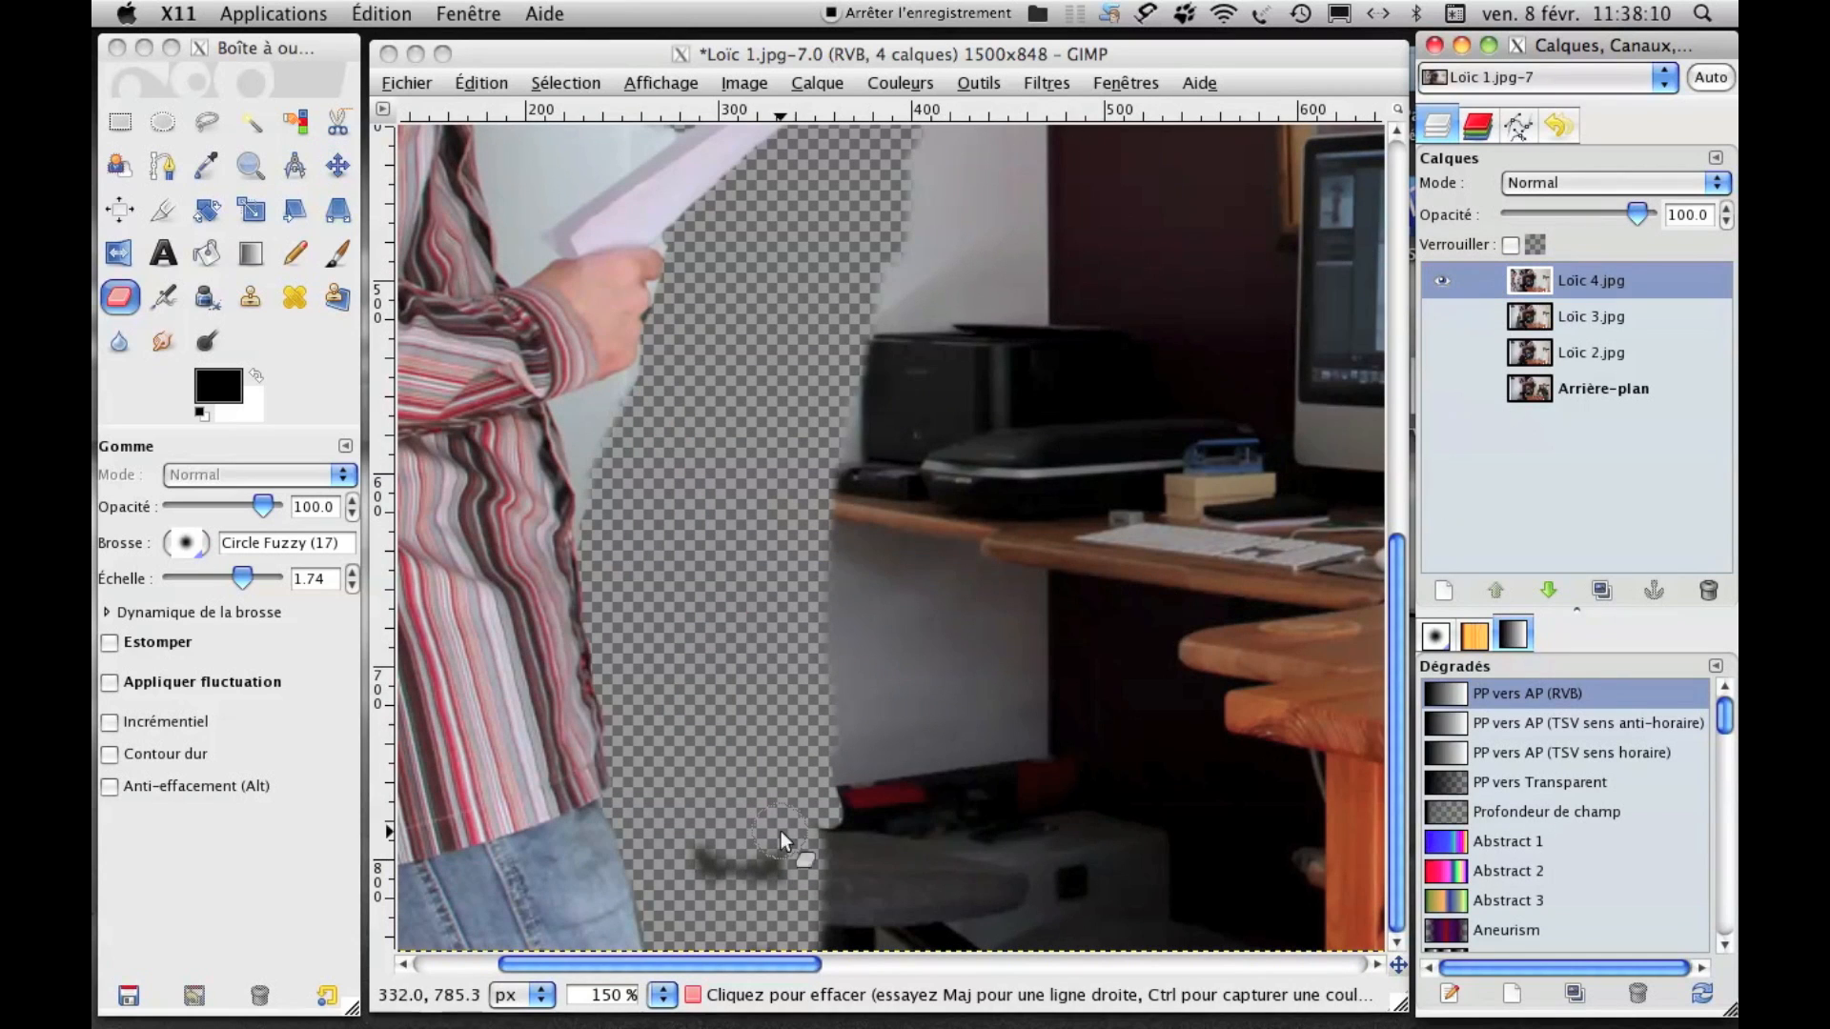
{"action": "left_click", "coordinate": [694, 858]}
{"action": "mouse_move", "coordinate": [699, 849]}
{"action": "left_mouse_down"}
{"action": "mouse_move", "coordinate": [738, 882]}
{"action": "mouse_move", "coordinate": [797, 838]}
{"action": "left_mouse_up"}
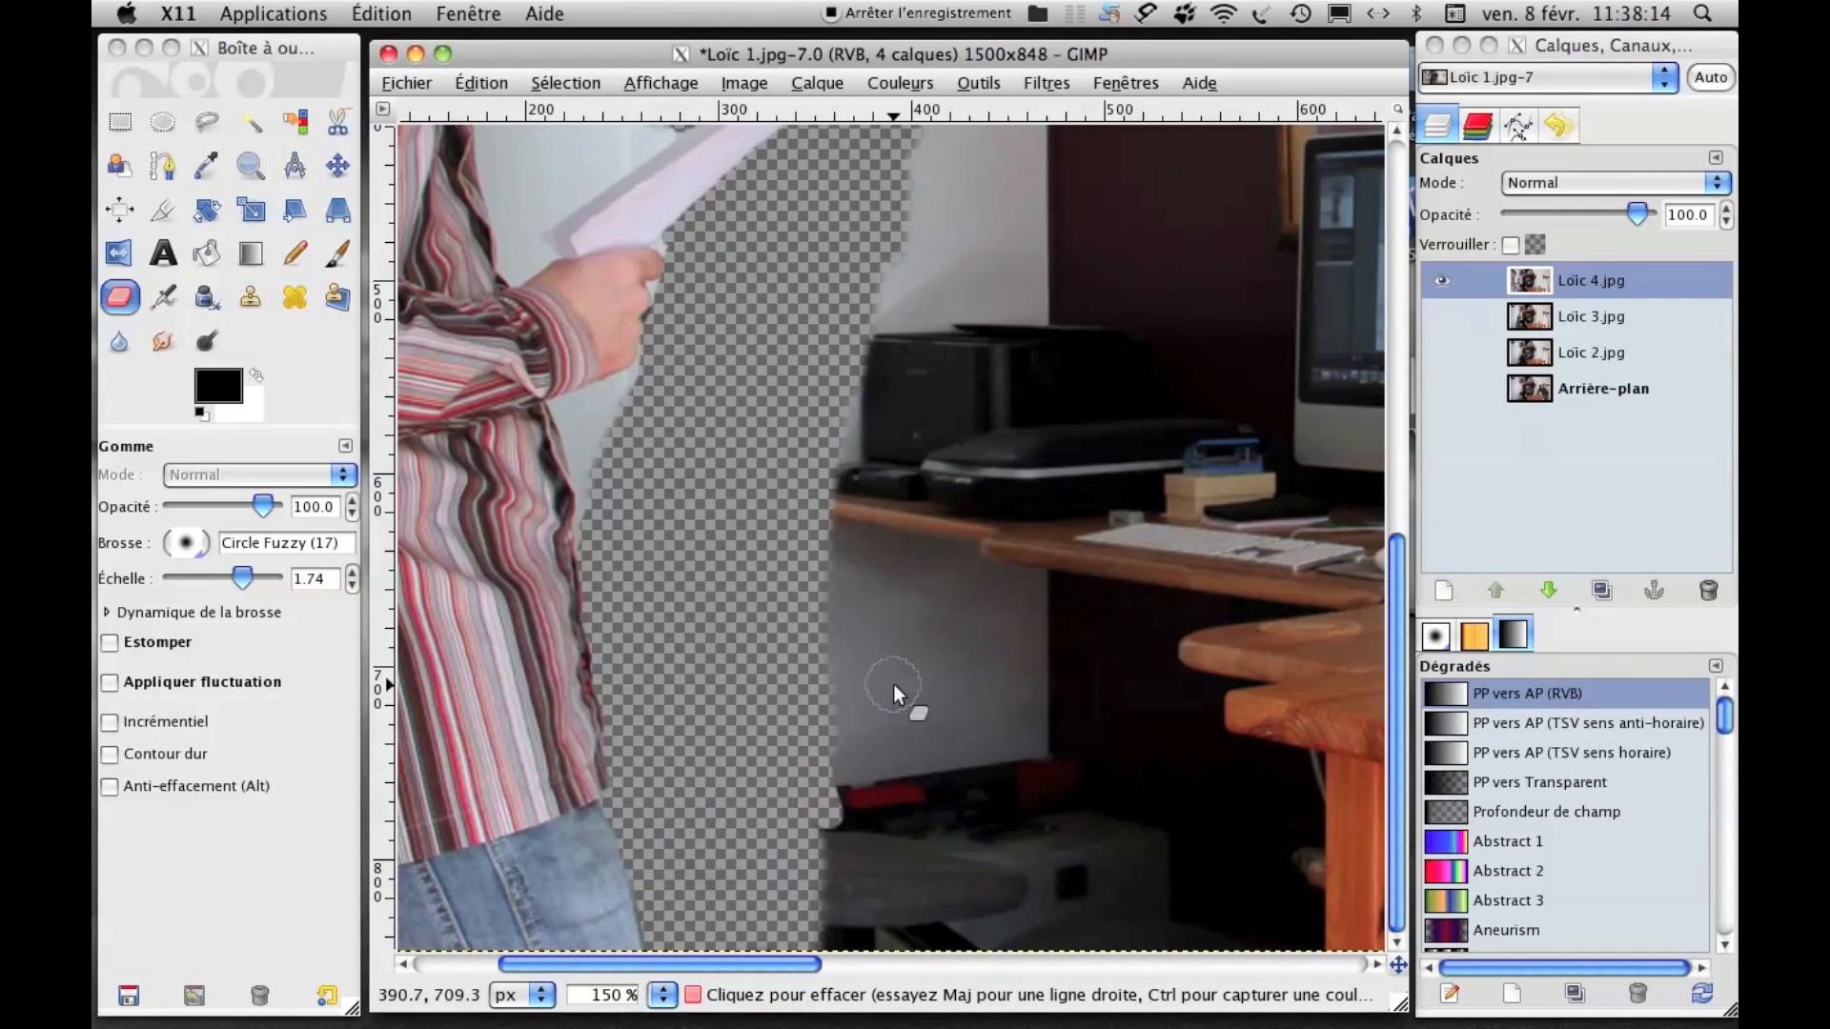
Show Loïc 3.jpg again and check the overall composite with the man on the phone.
{"action": "key", "text": "minus"}
{"action": "key", "text": "minus"}
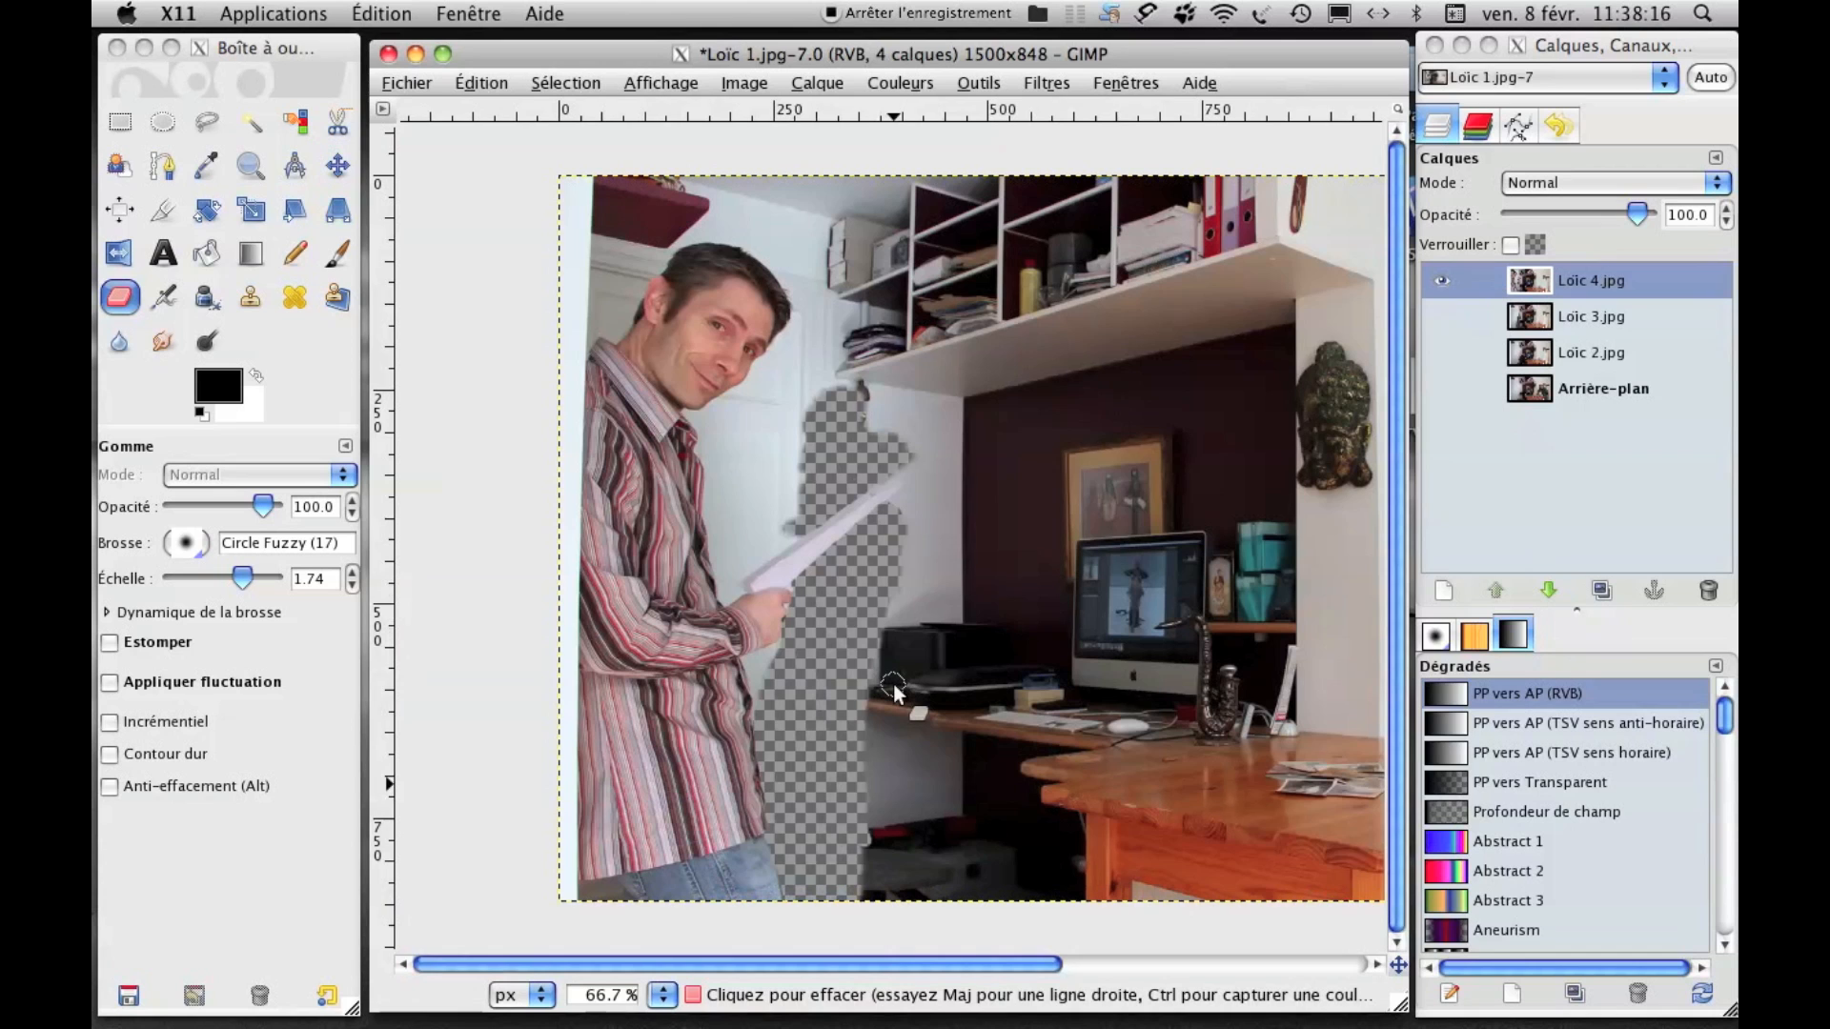
{"action": "mouse_move", "coordinate": [946, 958]}
{"action": "left_mouse_down"}
{"action": "mouse_move", "coordinate": [973, 959]}
{"action": "mouse_move", "coordinate": [952, 957]}
{"action": "left_mouse_up"}
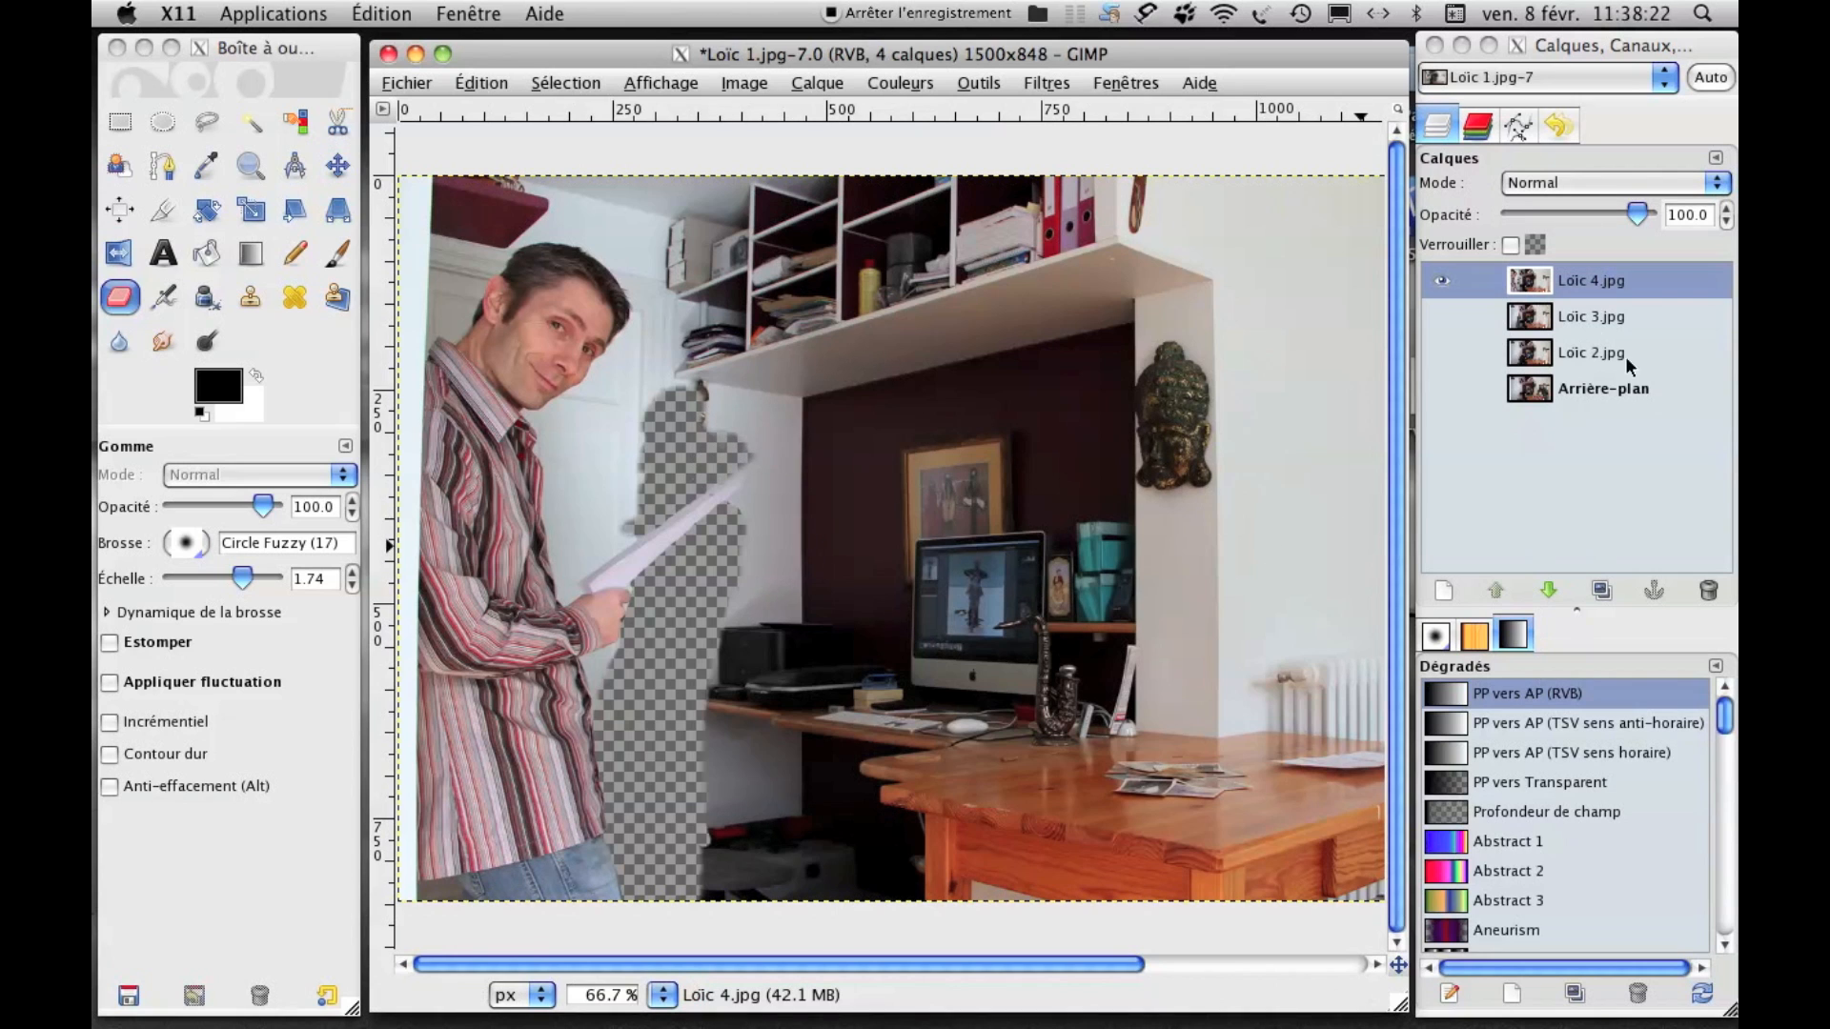
{"action": "left_click", "coordinate": [1445, 311]}
{"action": "left_click", "coordinate": [1442, 315]}
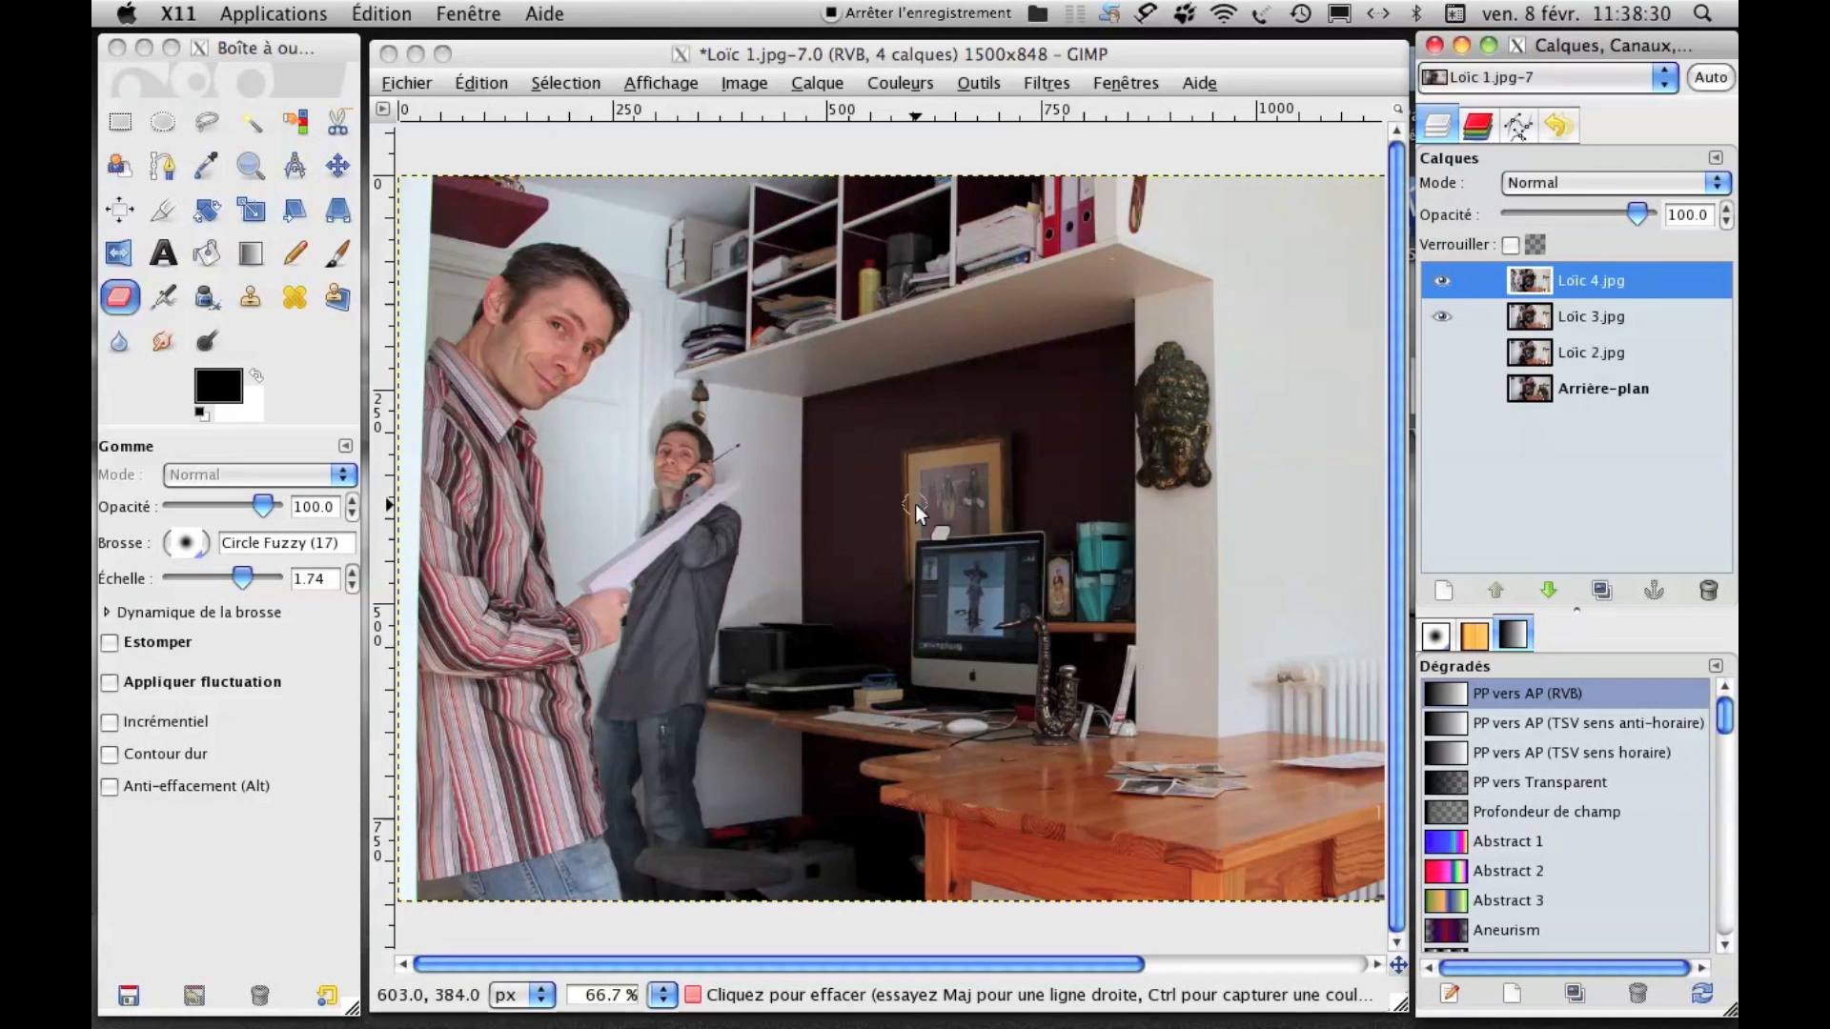
View Loïc 2.jpg on its own, and turn Loïc 3.jpg and Loïc 4.jpg back on above it.
{"action": "left_click", "coordinate": [1442, 353]}
{"action": "left_click", "coordinate": [1441, 316]}
{"action": "left_click", "coordinate": [1442, 280]}
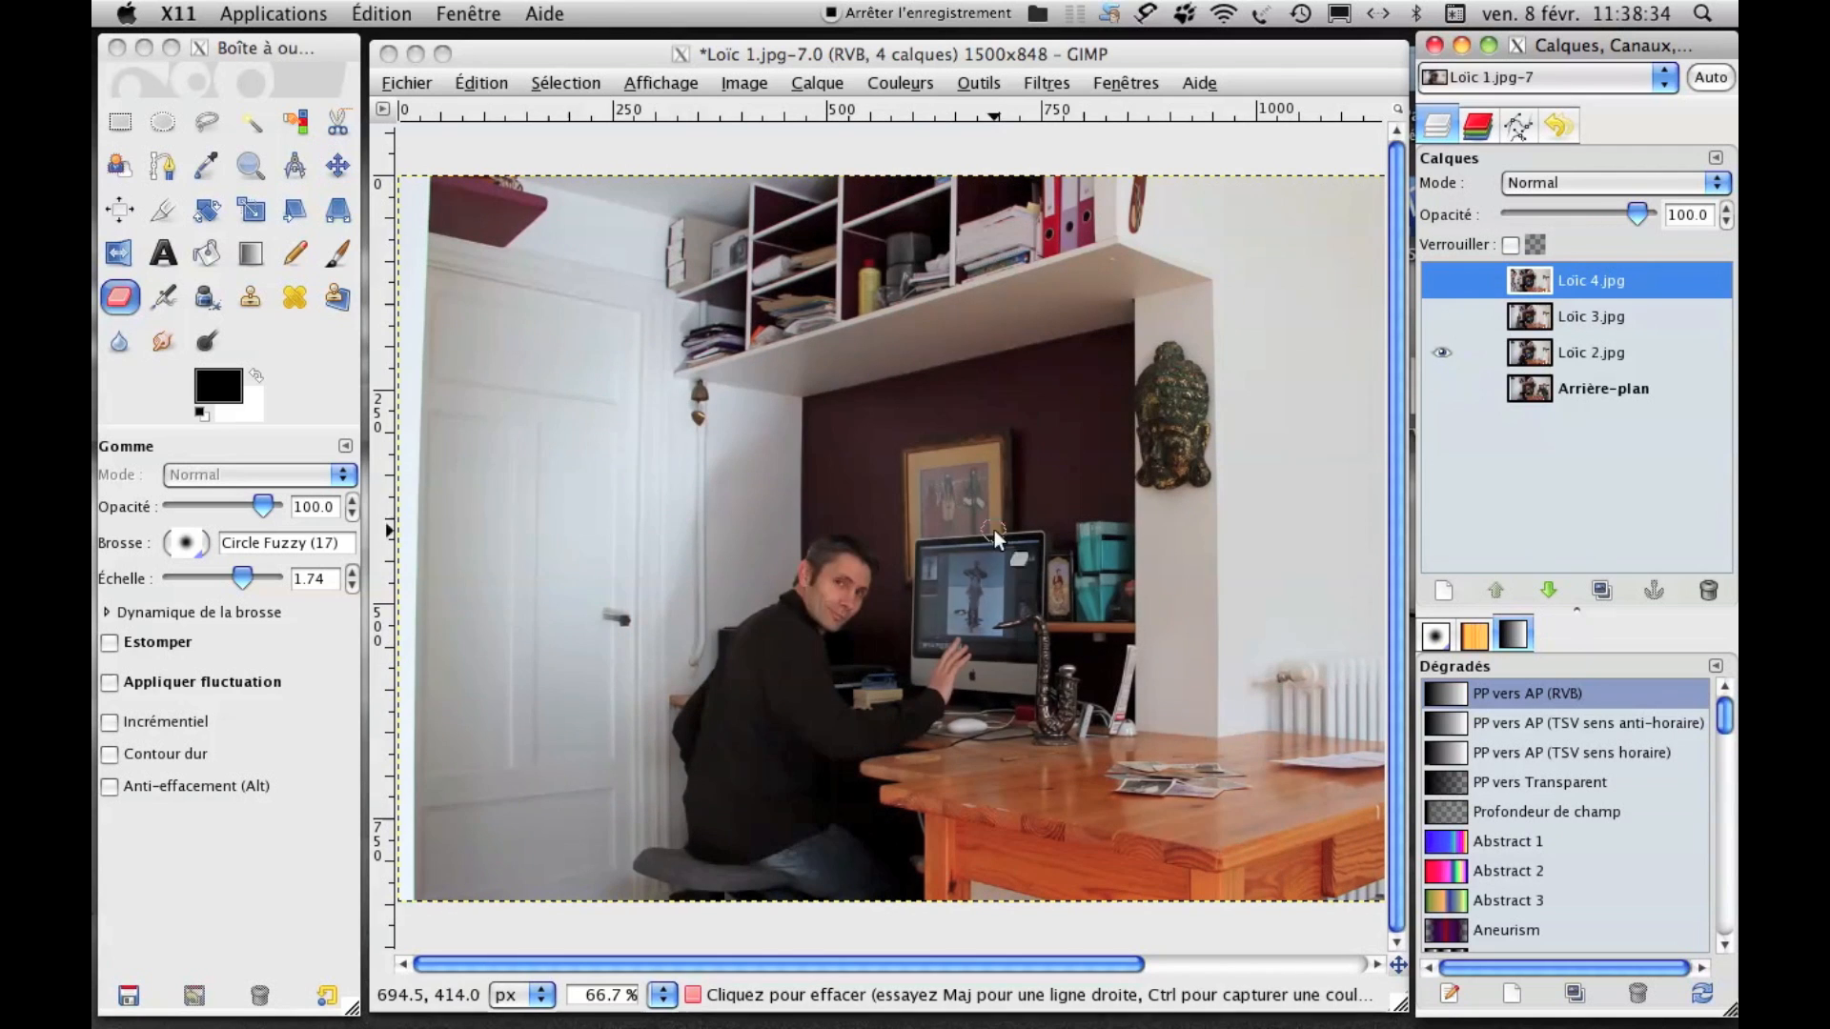
{"action": "left_click", "coordinate": [1442, 316]}
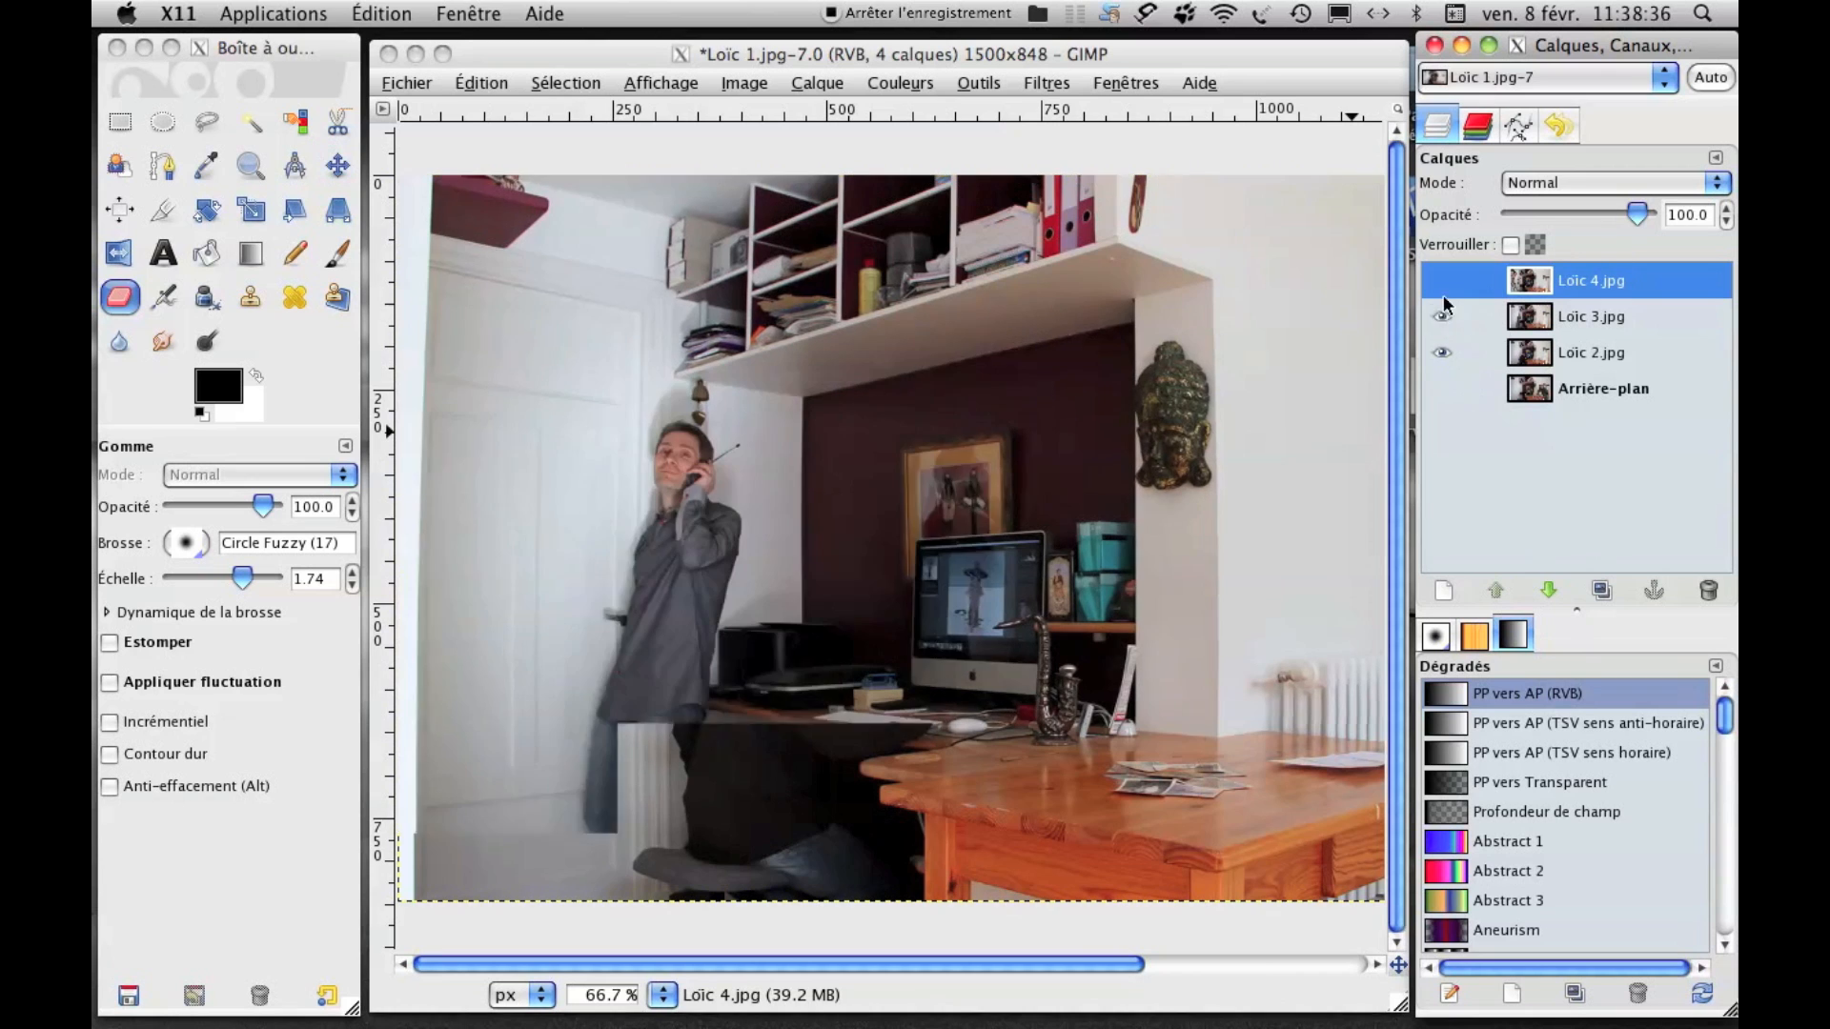
{"action": "left_click", "coordinate": [1441, 280]}
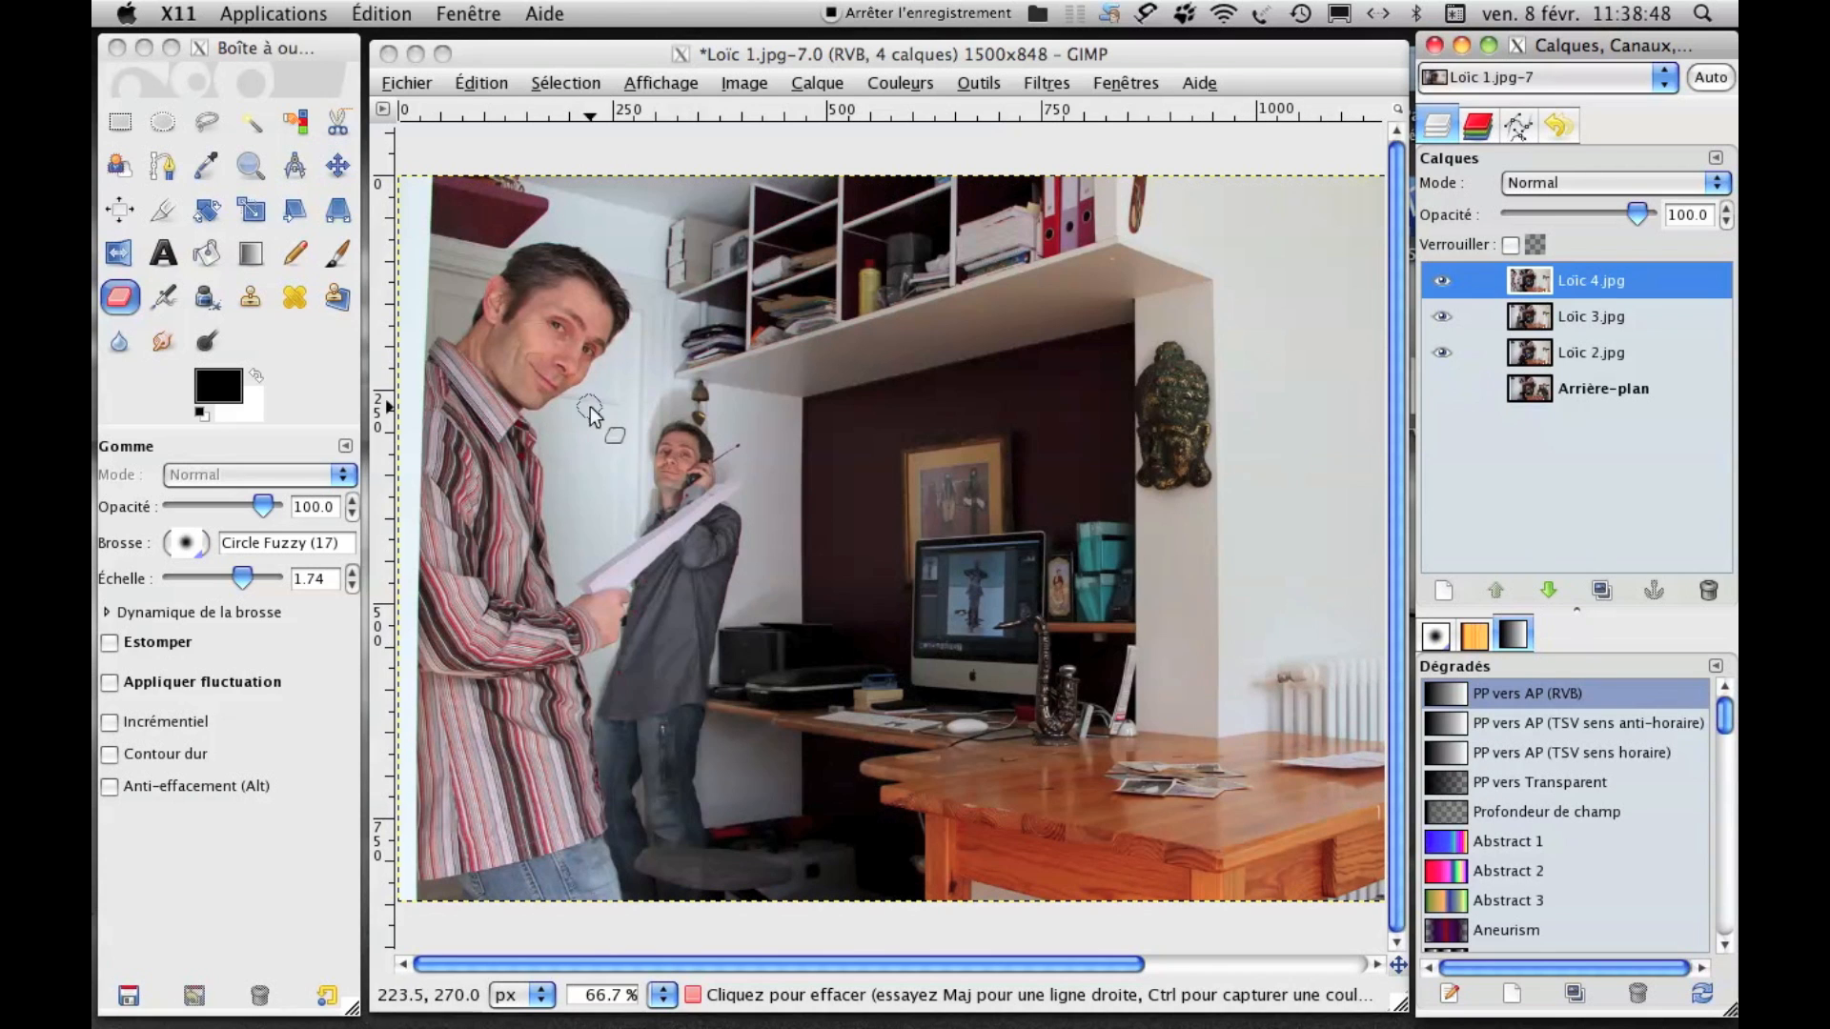
Hide Loïc 2.jpg and Loïc 3.jpg so that only Loïc 4.jpg is shown.
{"action": "left_click", "coordinate": [190, 543]}
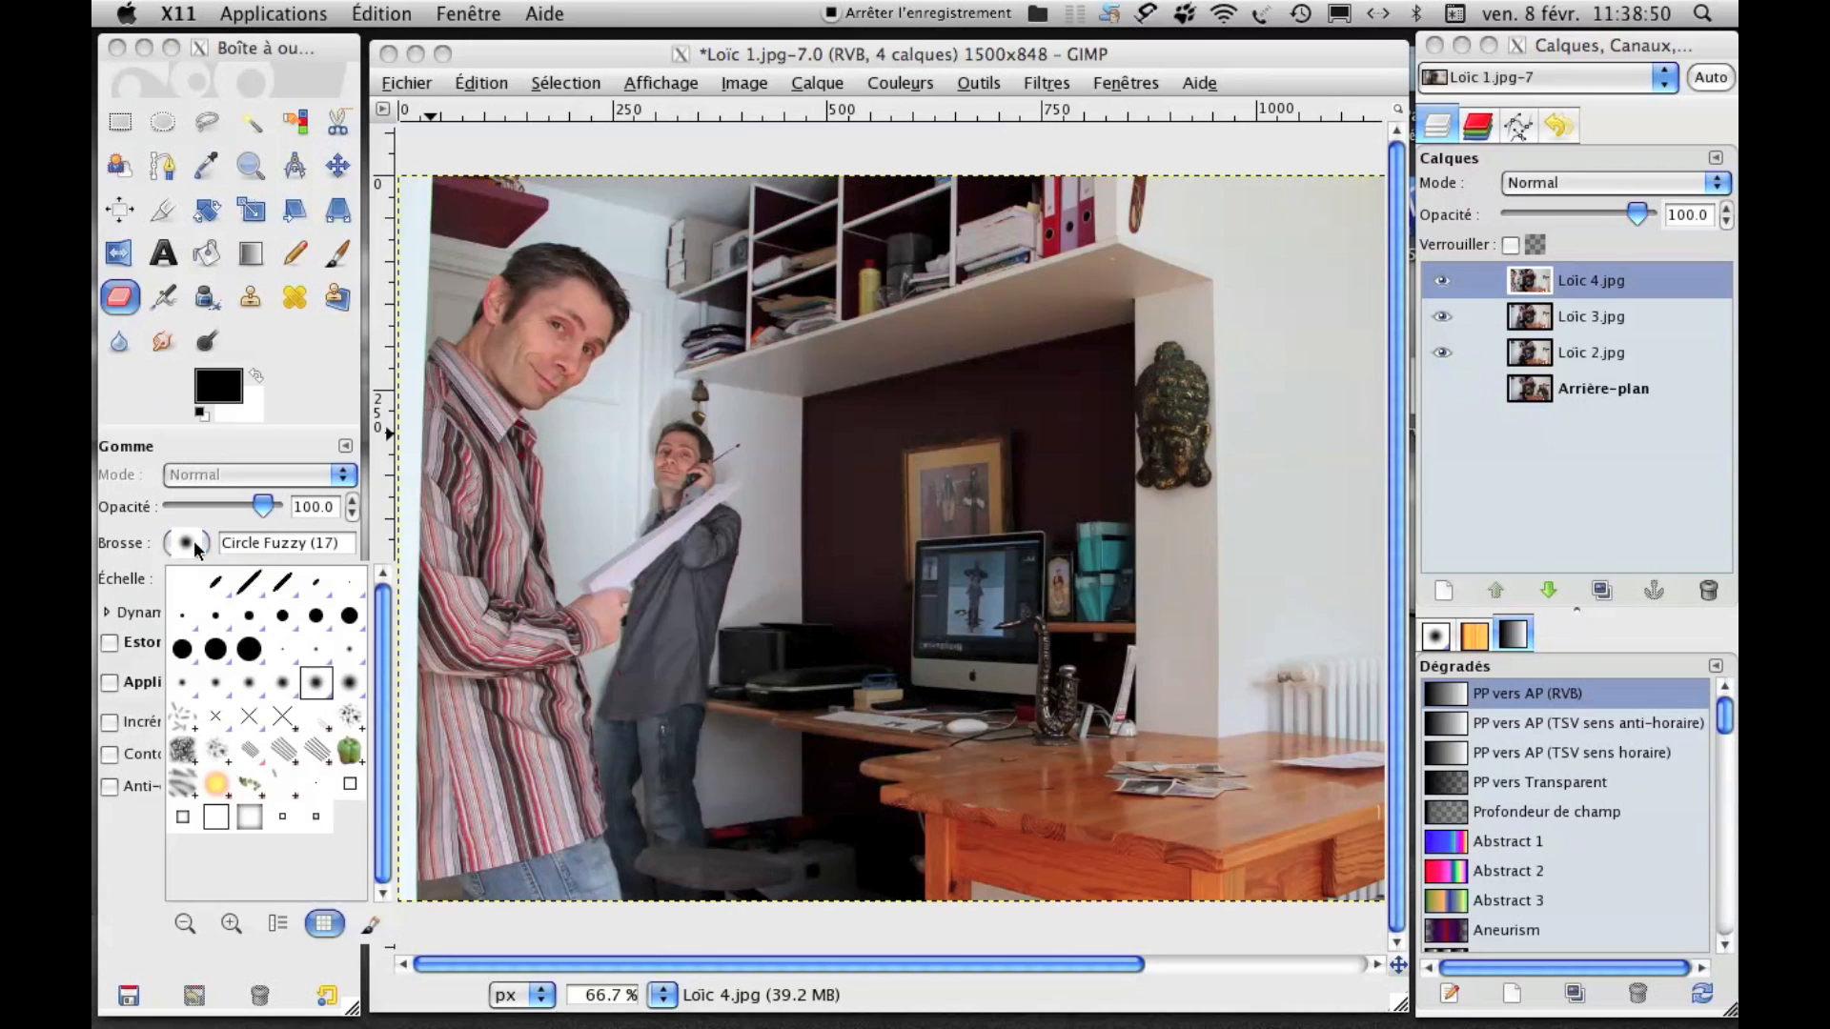
{"action": "left_click", "coordinate": [1444, 358]}
{"action": "left_click", "coordinate": [1445, 328]}
{"action": "left_click", "coordinate": [1444, 355]}
{"action": "left_click", "coordinate": [1443, 322]}
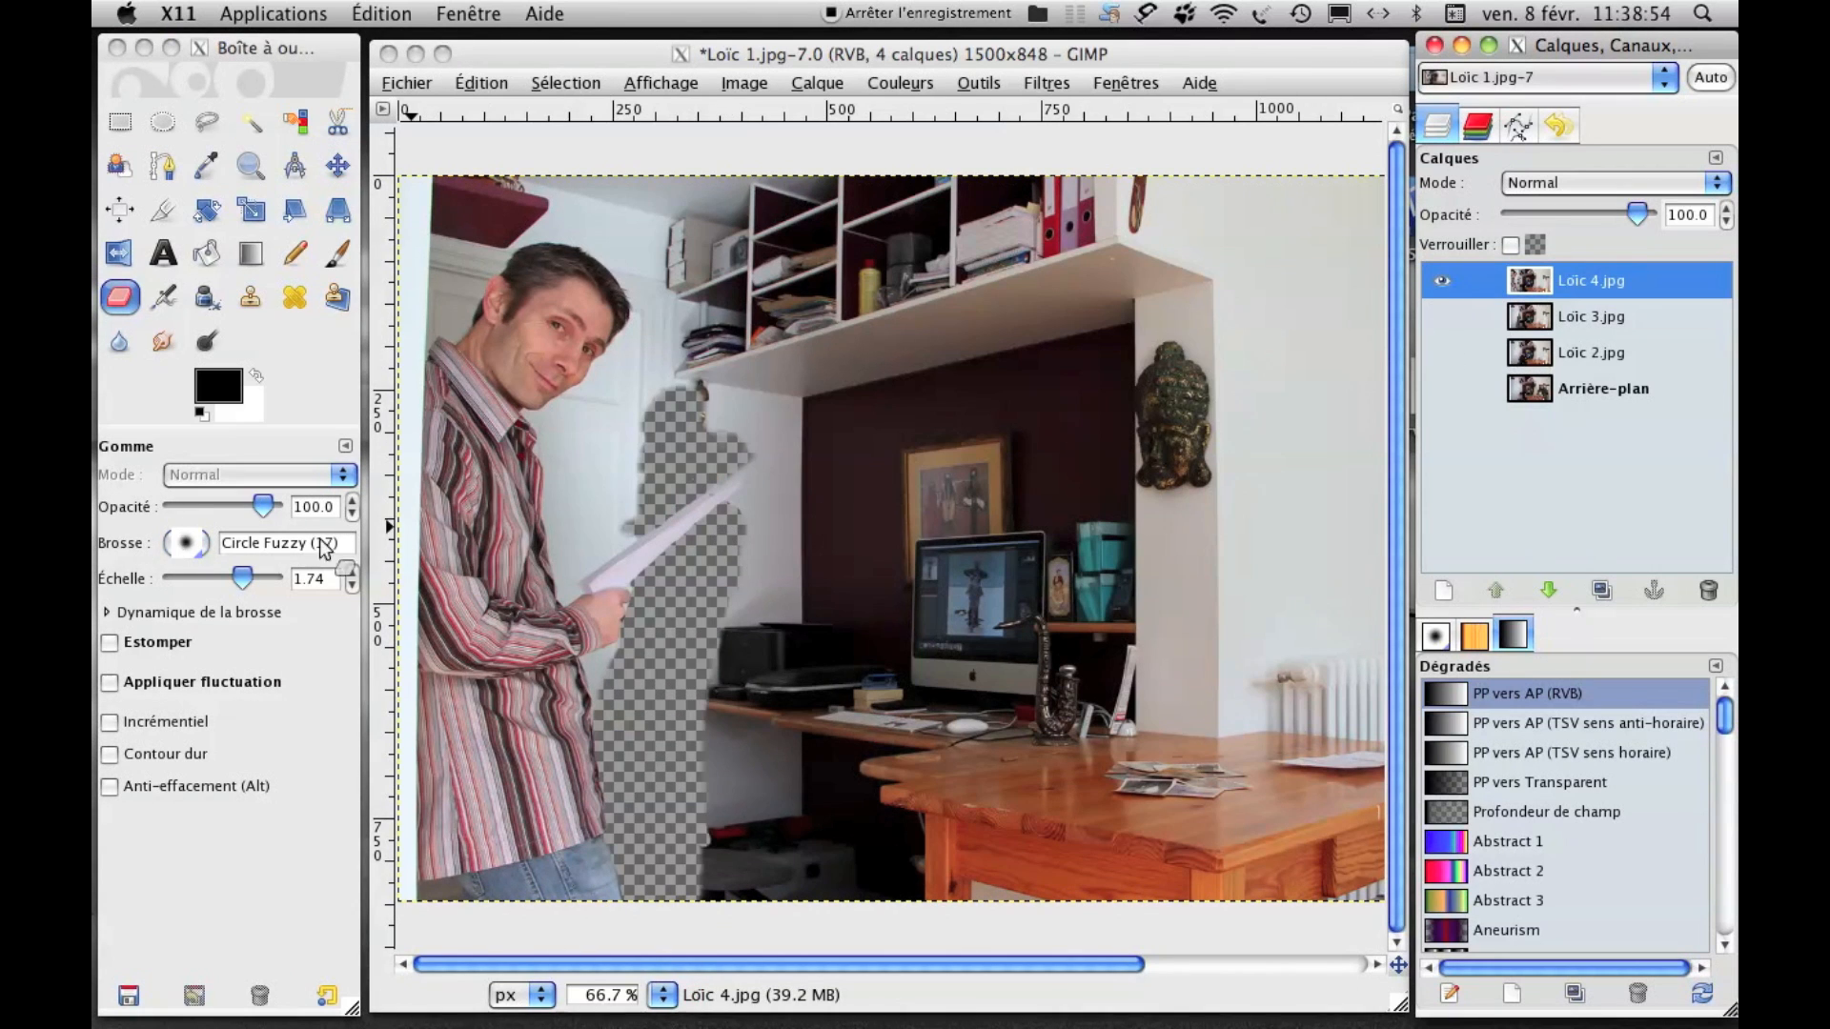
{"action": "left_click", "coordinate": [734, 507]}
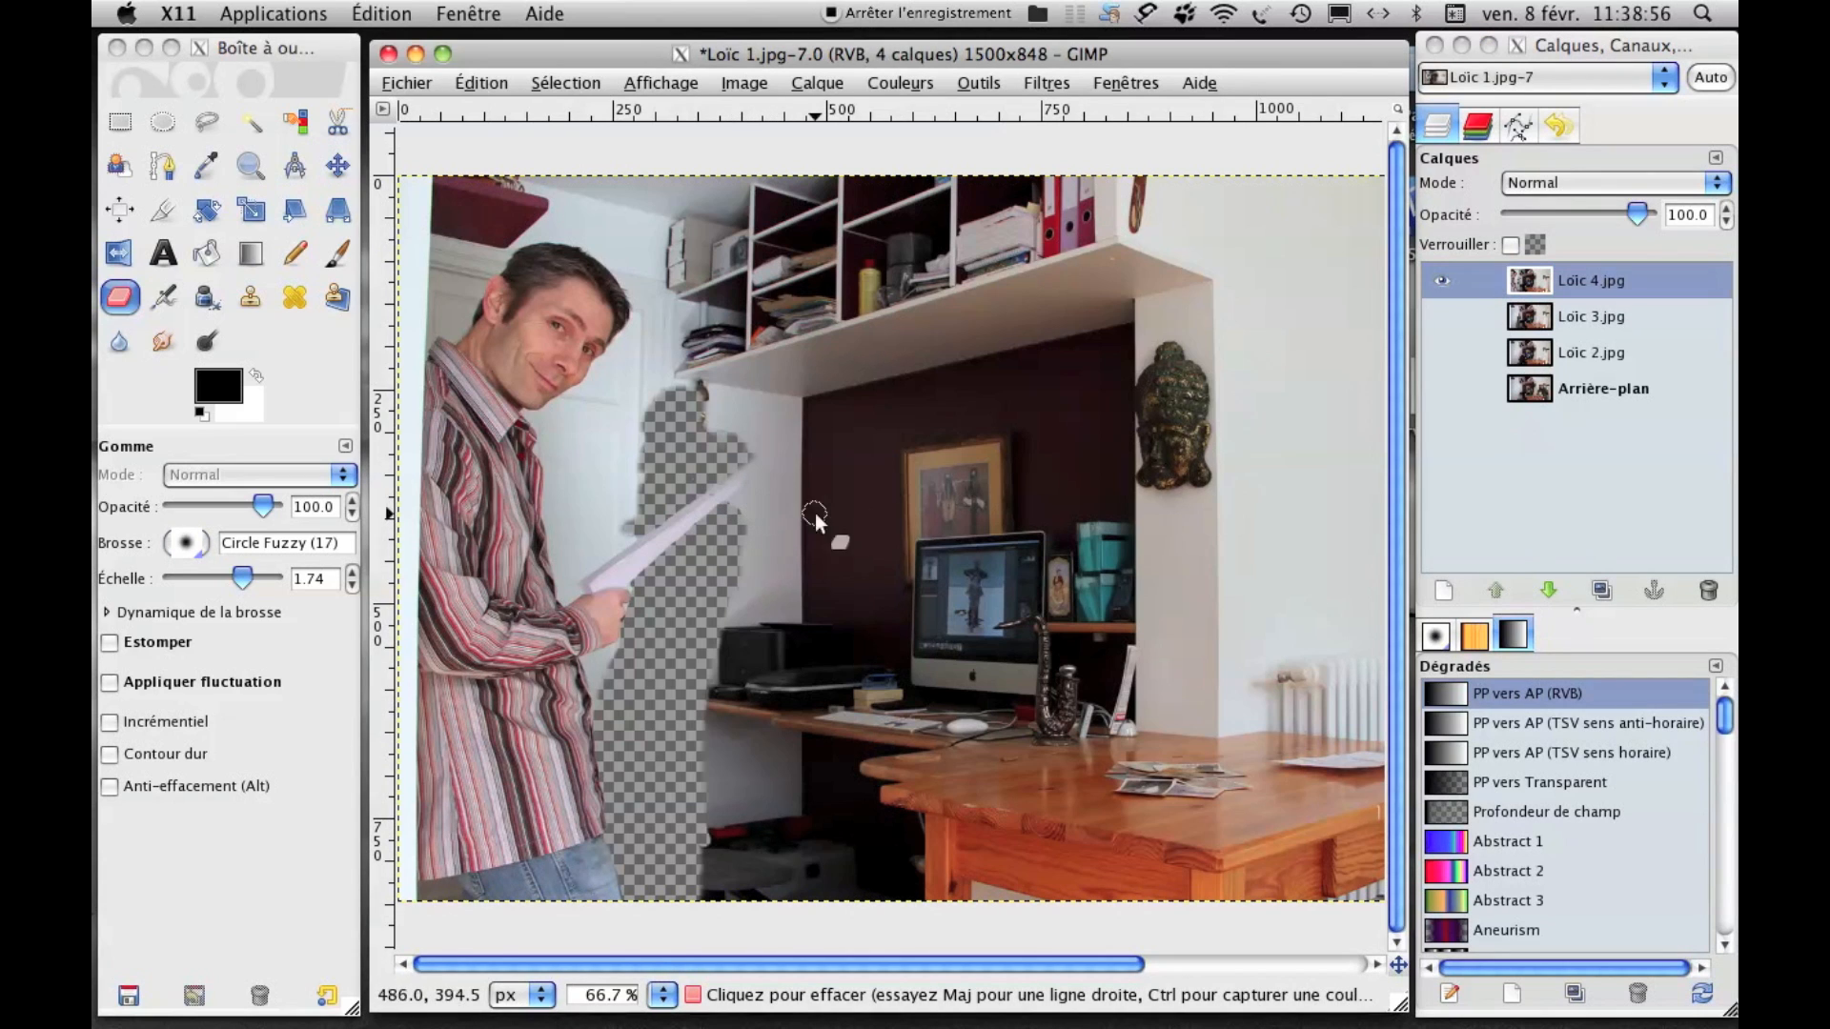
Choose the Circle Fuzzy (19) brush for the Eraser and set its scale to 4.64.
{"action": "left_click", "coordinate": [186, 550]}
{"action": "left_click", "coordinate": [192, 545]}
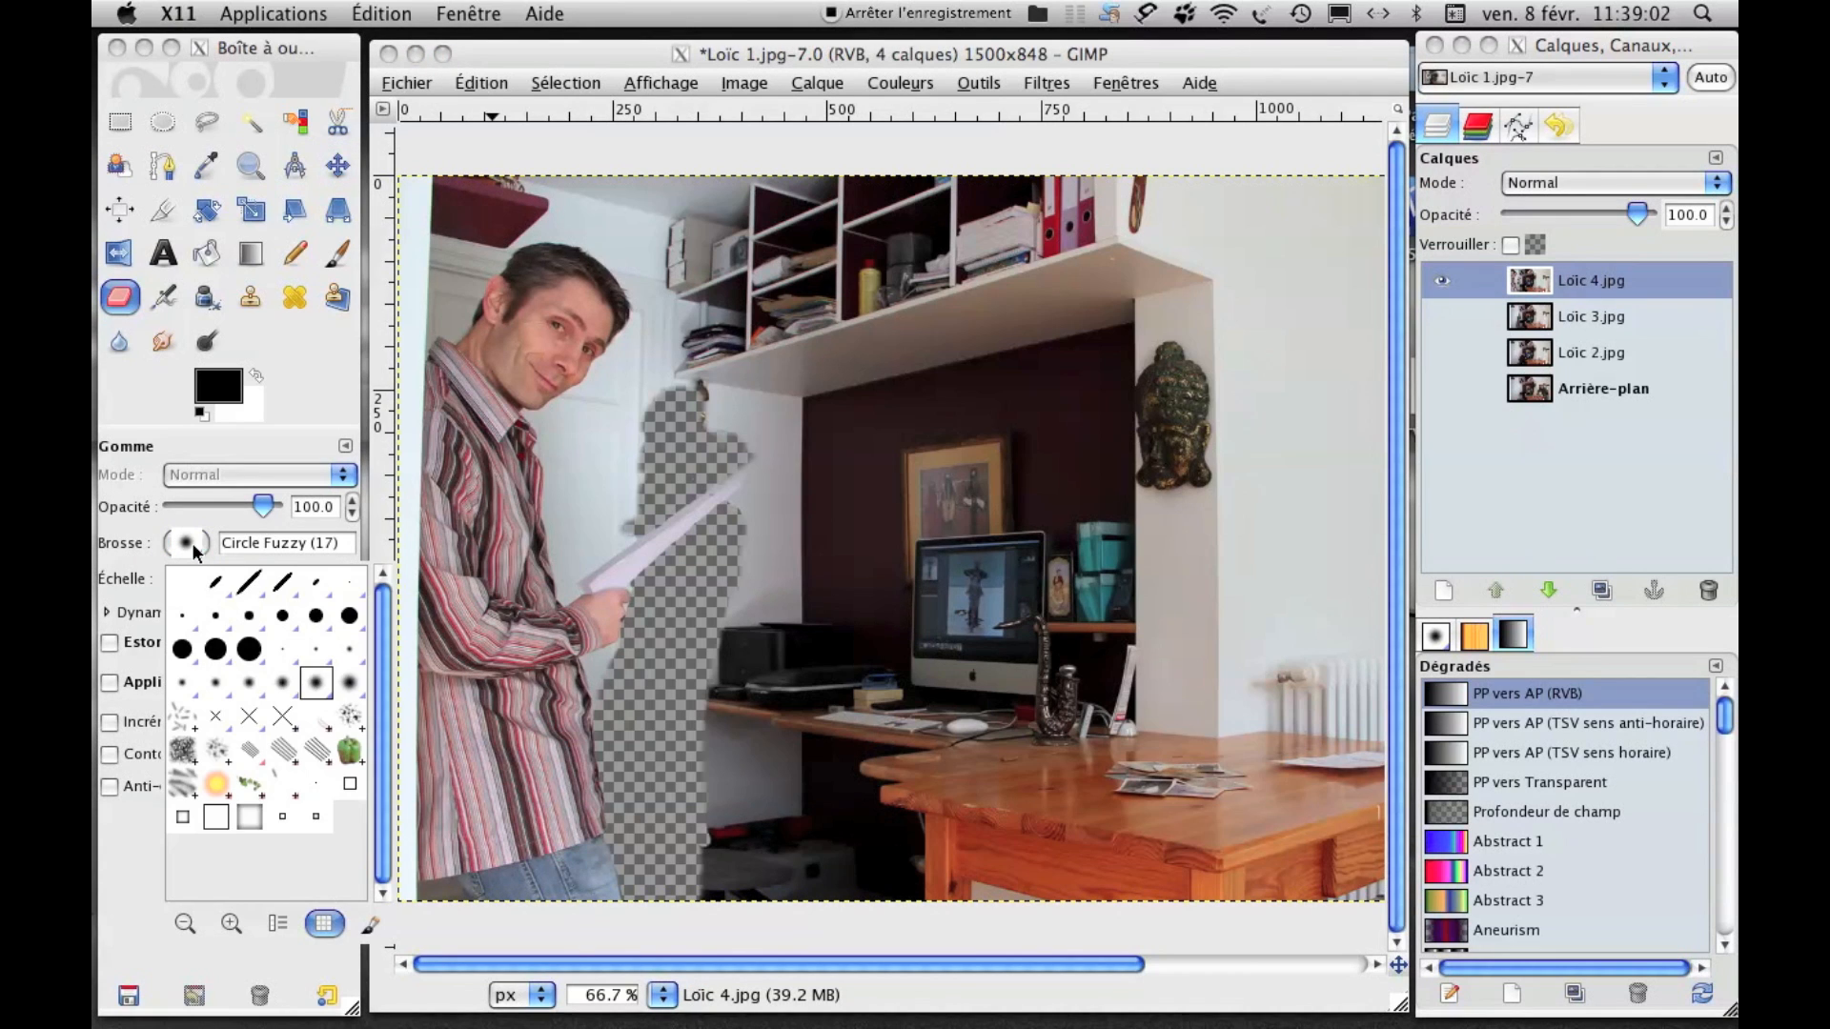
{"action": "left_click", "coordinate": [353, 686]}
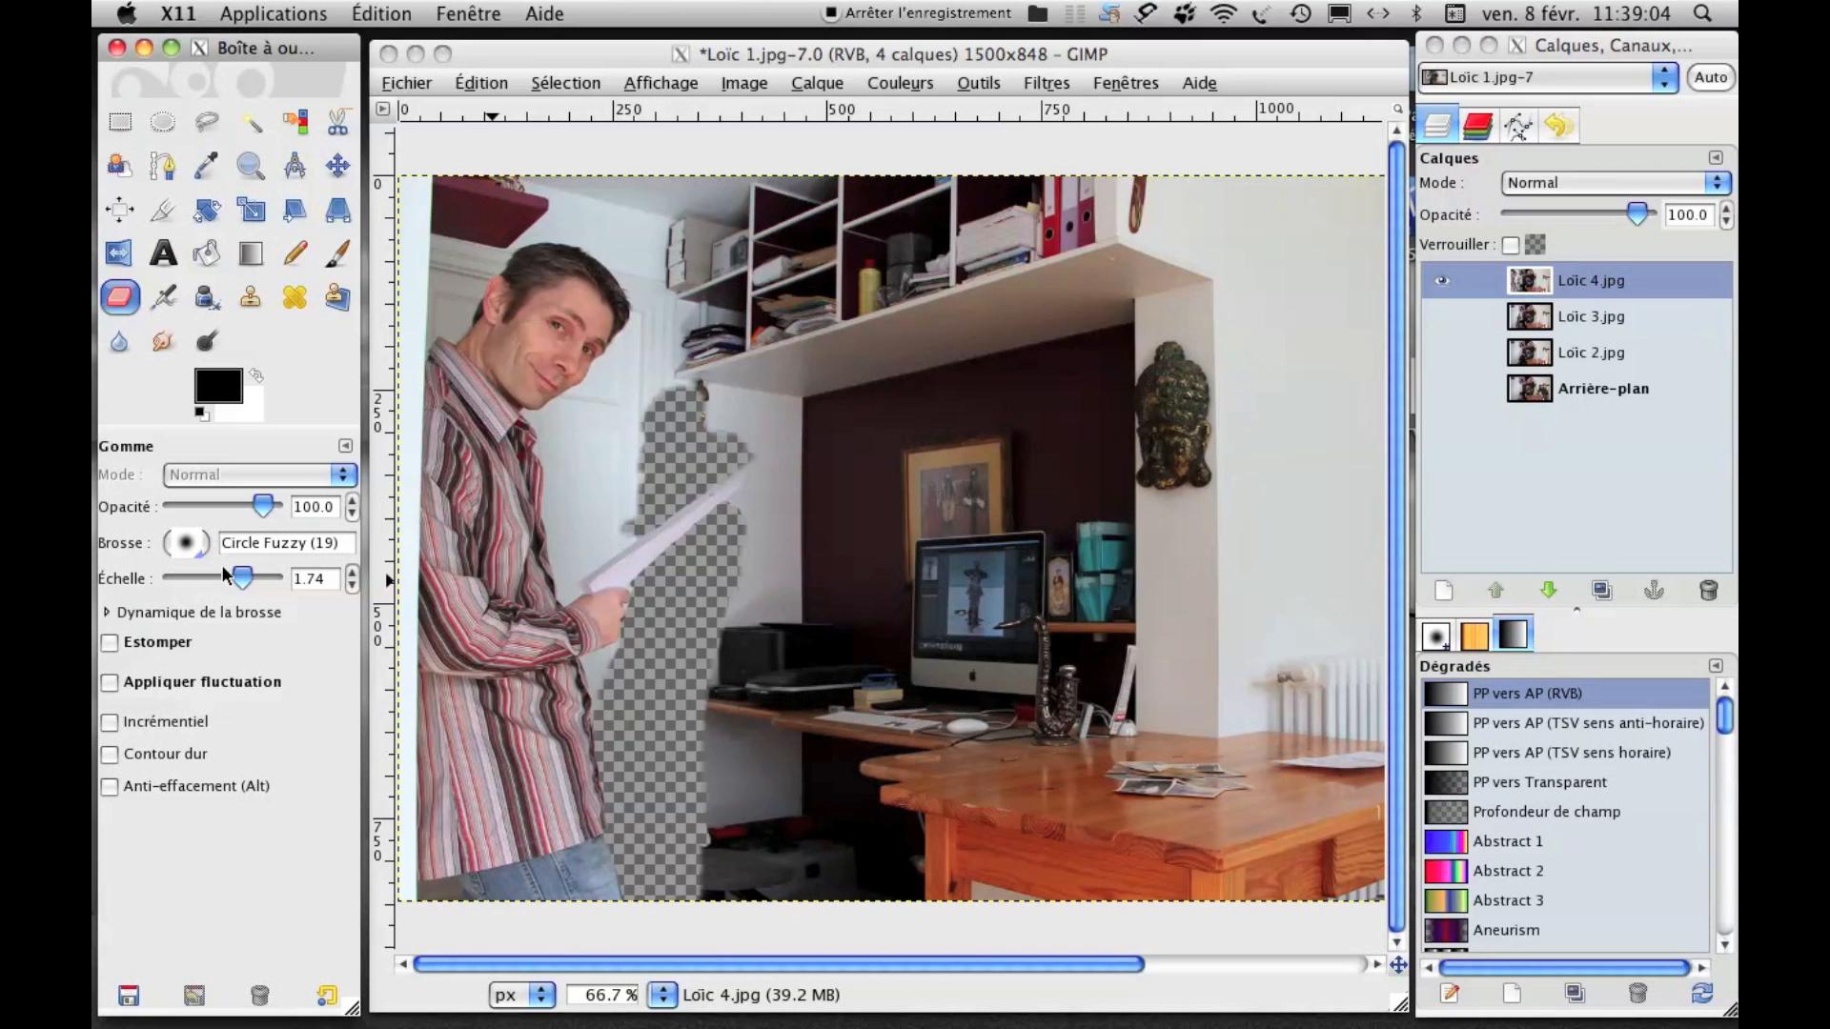
{"action": "left_click_drag", "start_coordinate": [242, 578], "coordinate": [253, 579]}
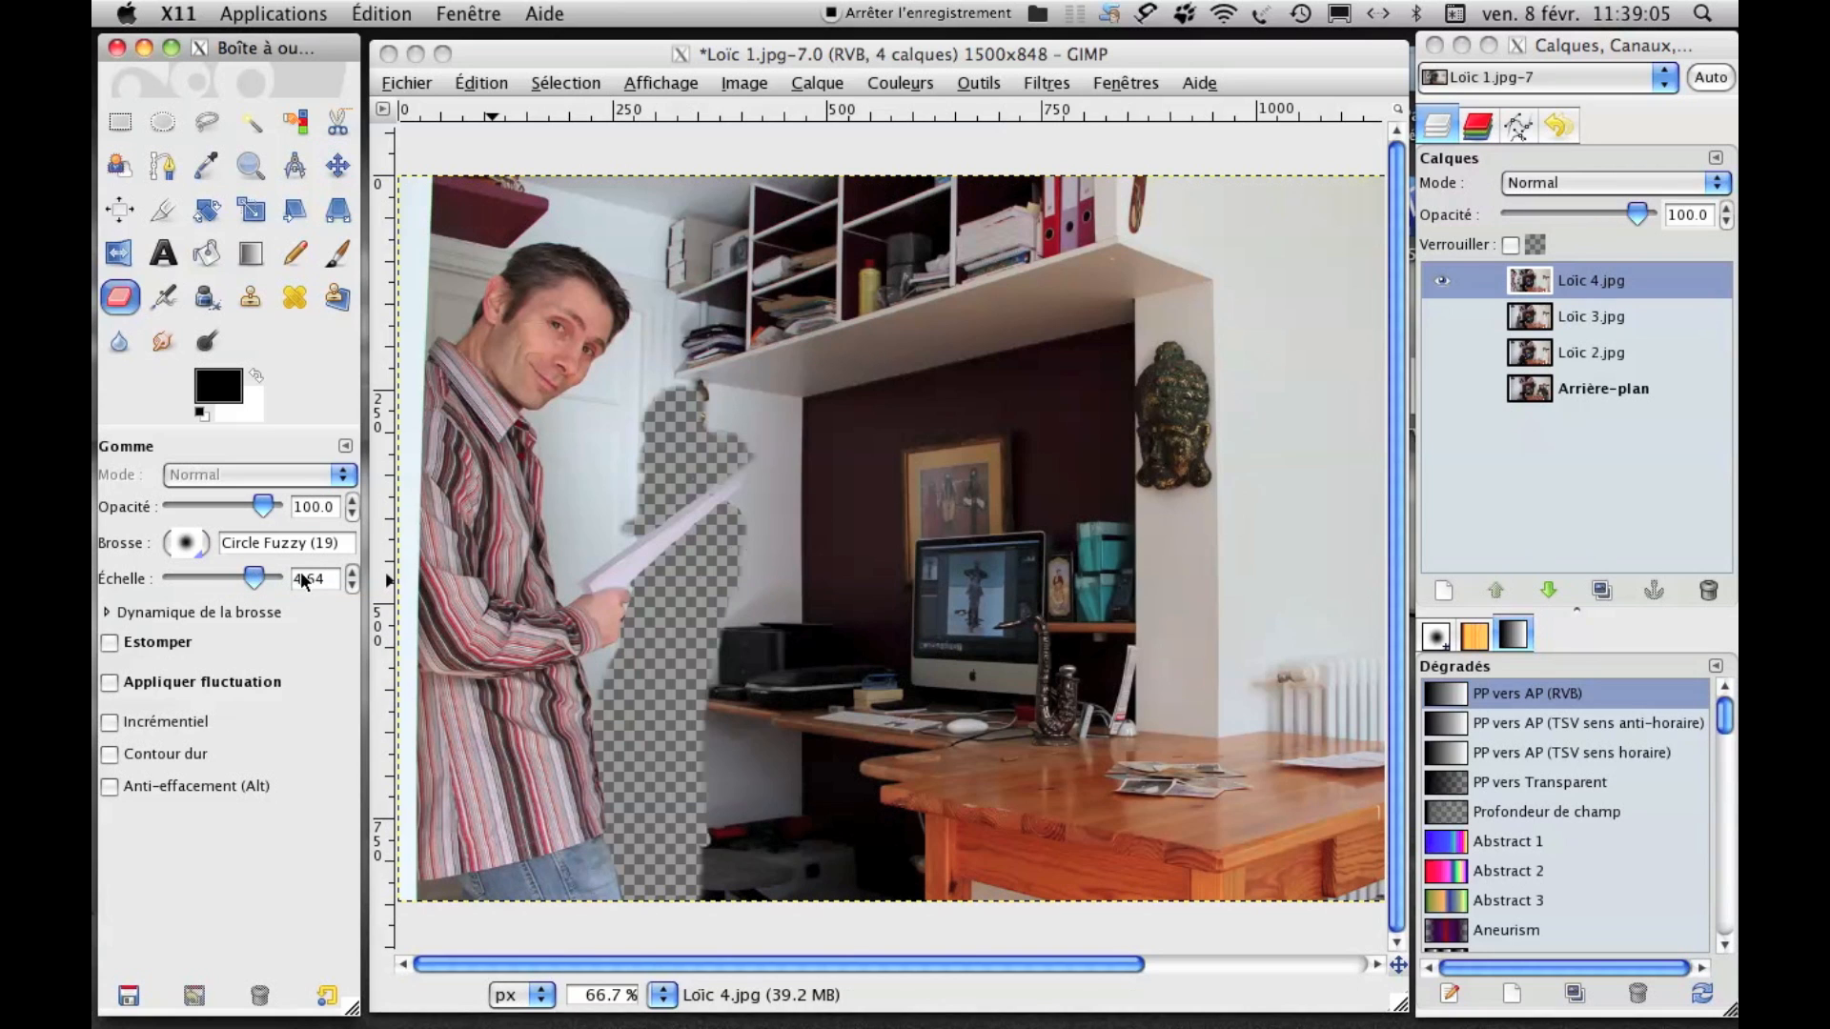
Show Loïc 2.jpg under Loïc 4.jpg and erase the top layer over the seated man's head and shoulders.
{"action": "left_click", "coordinate": [1444, 282]}
{"action": "left_click", "coordinate": [1442, 353]}
{"action": "left_click", "coordinate": [1439, 283]}
{"action": "left_click", "coordinate": [1439, 283]}
{"action": "left_click", "coordinate": [825, 591]}
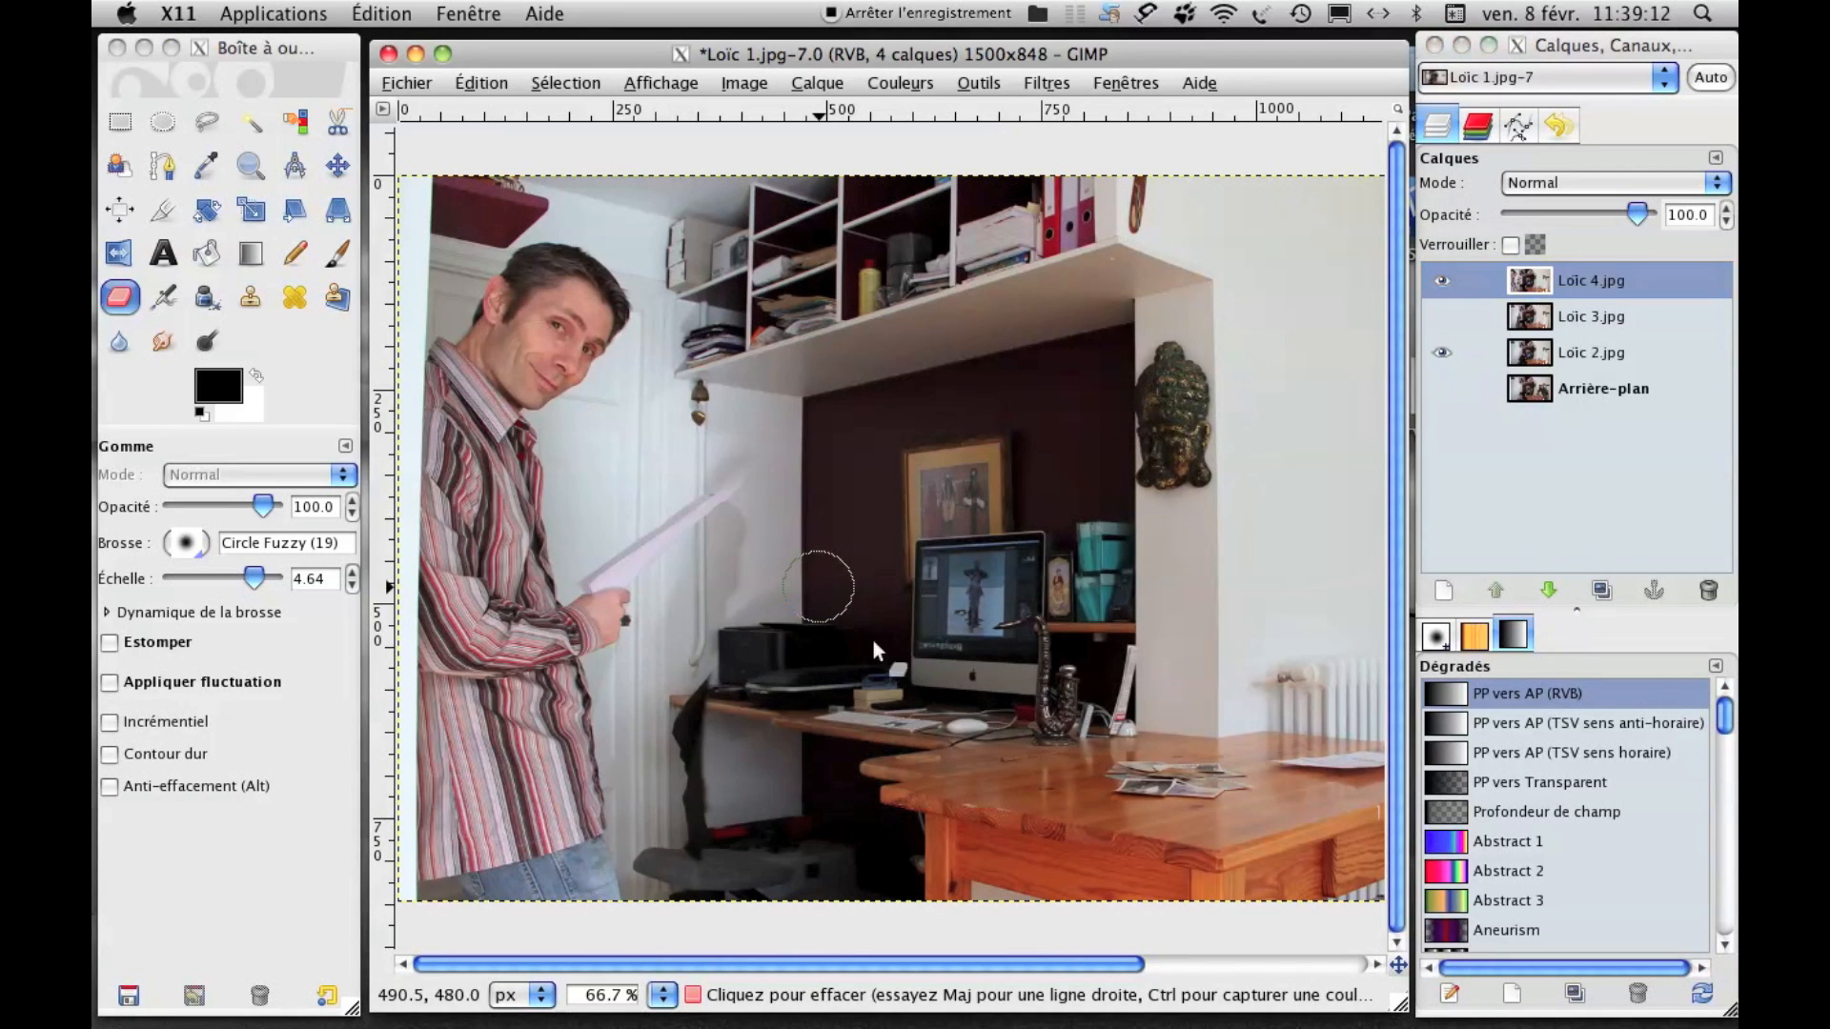
{"action": "left_click", "coordinate": [1609, 282]}
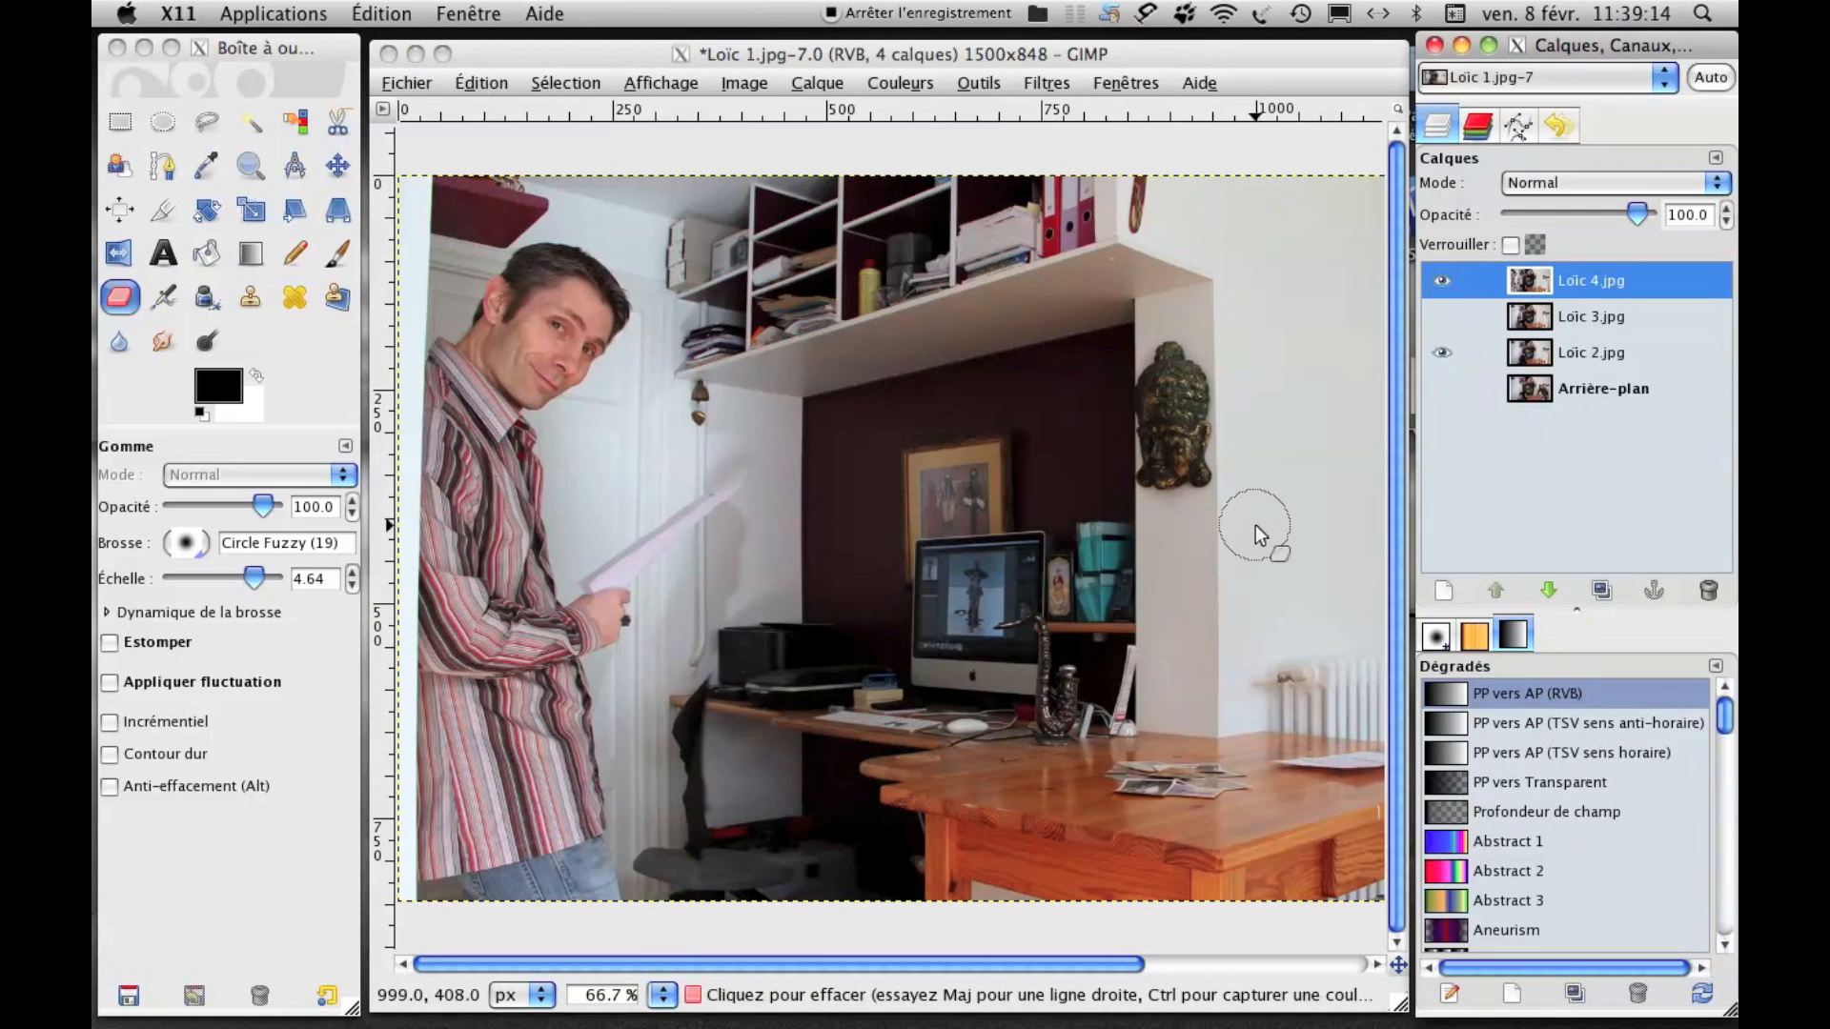
{"action": "left_click", "coordinate": [815, 669]}
{"action": "mouse_move", "coordinate": [793, 614]}
{"action": "left_mouse_down"}
{"action": "mouse_move", "coordinate": [781, 625]}
{"action": "mouse_move", "coordinate": [818, 604]}
{"action": "left_mouse_up"}
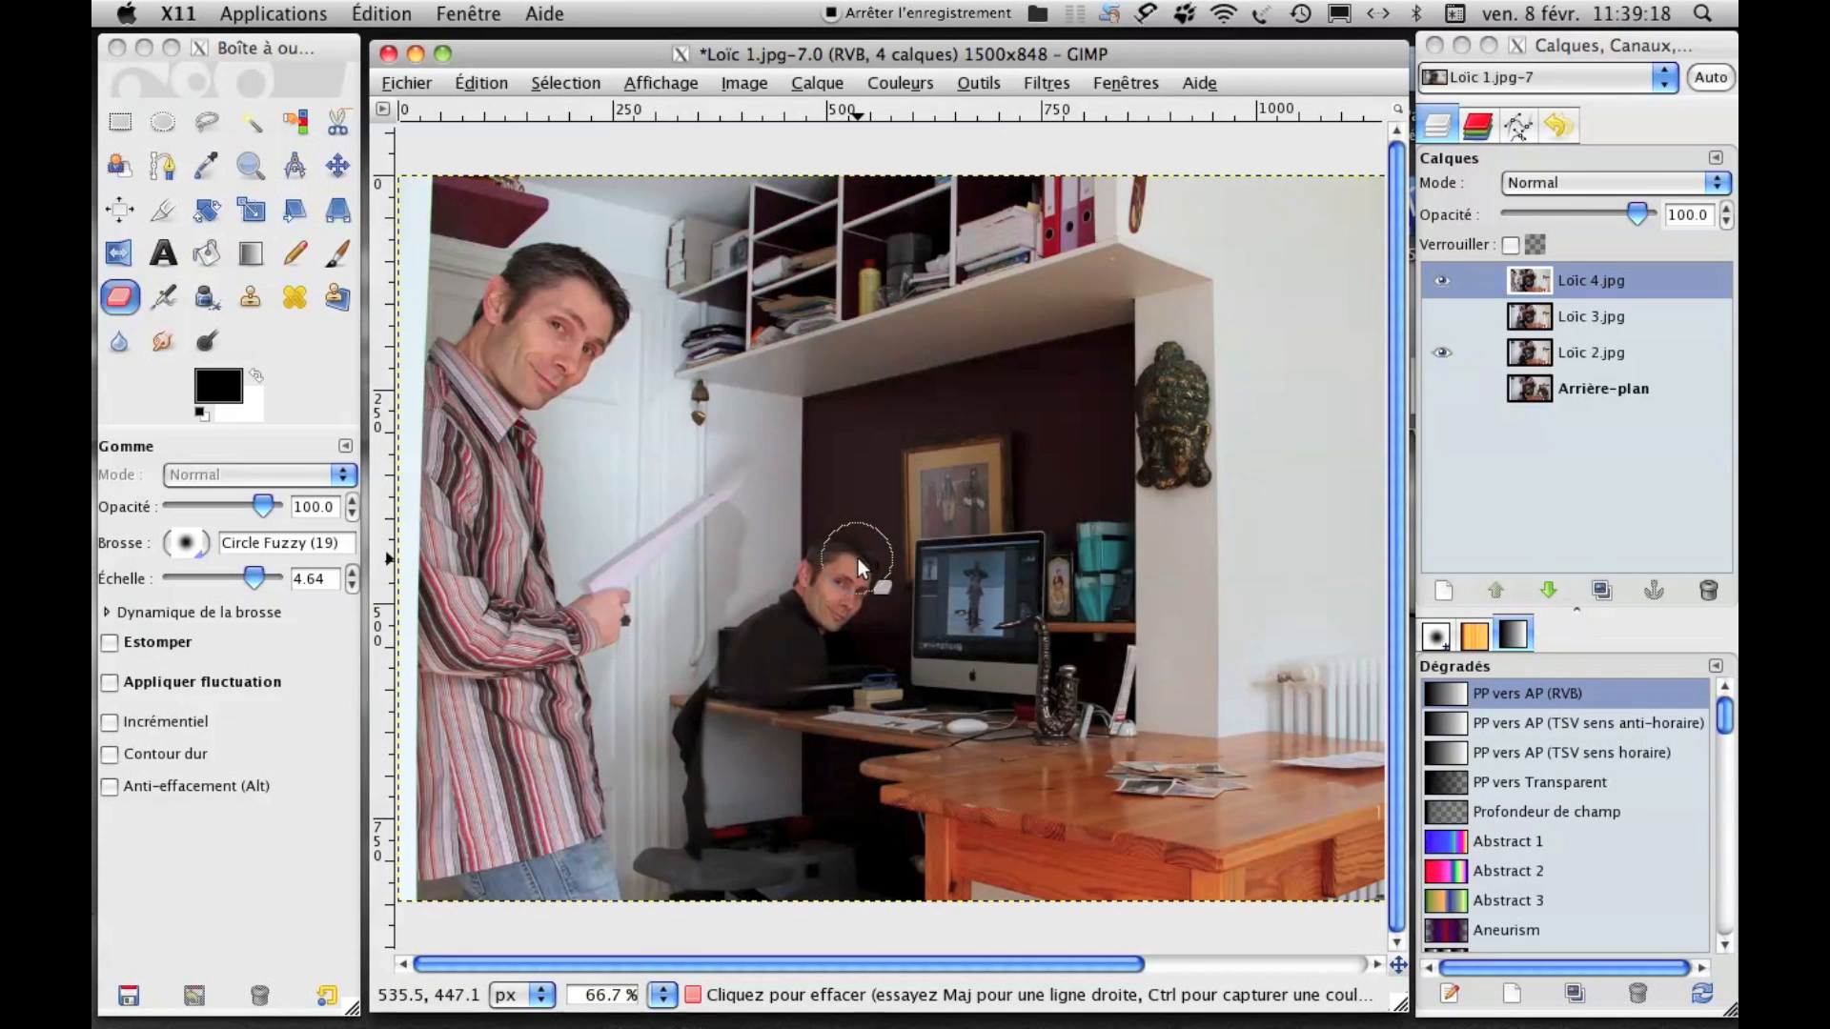
Erase Loïc 4.jpg over the seated man's torso, arm, hand on the screen and legs.
{"action": "left_click", "coordinate": [1578, 285]}
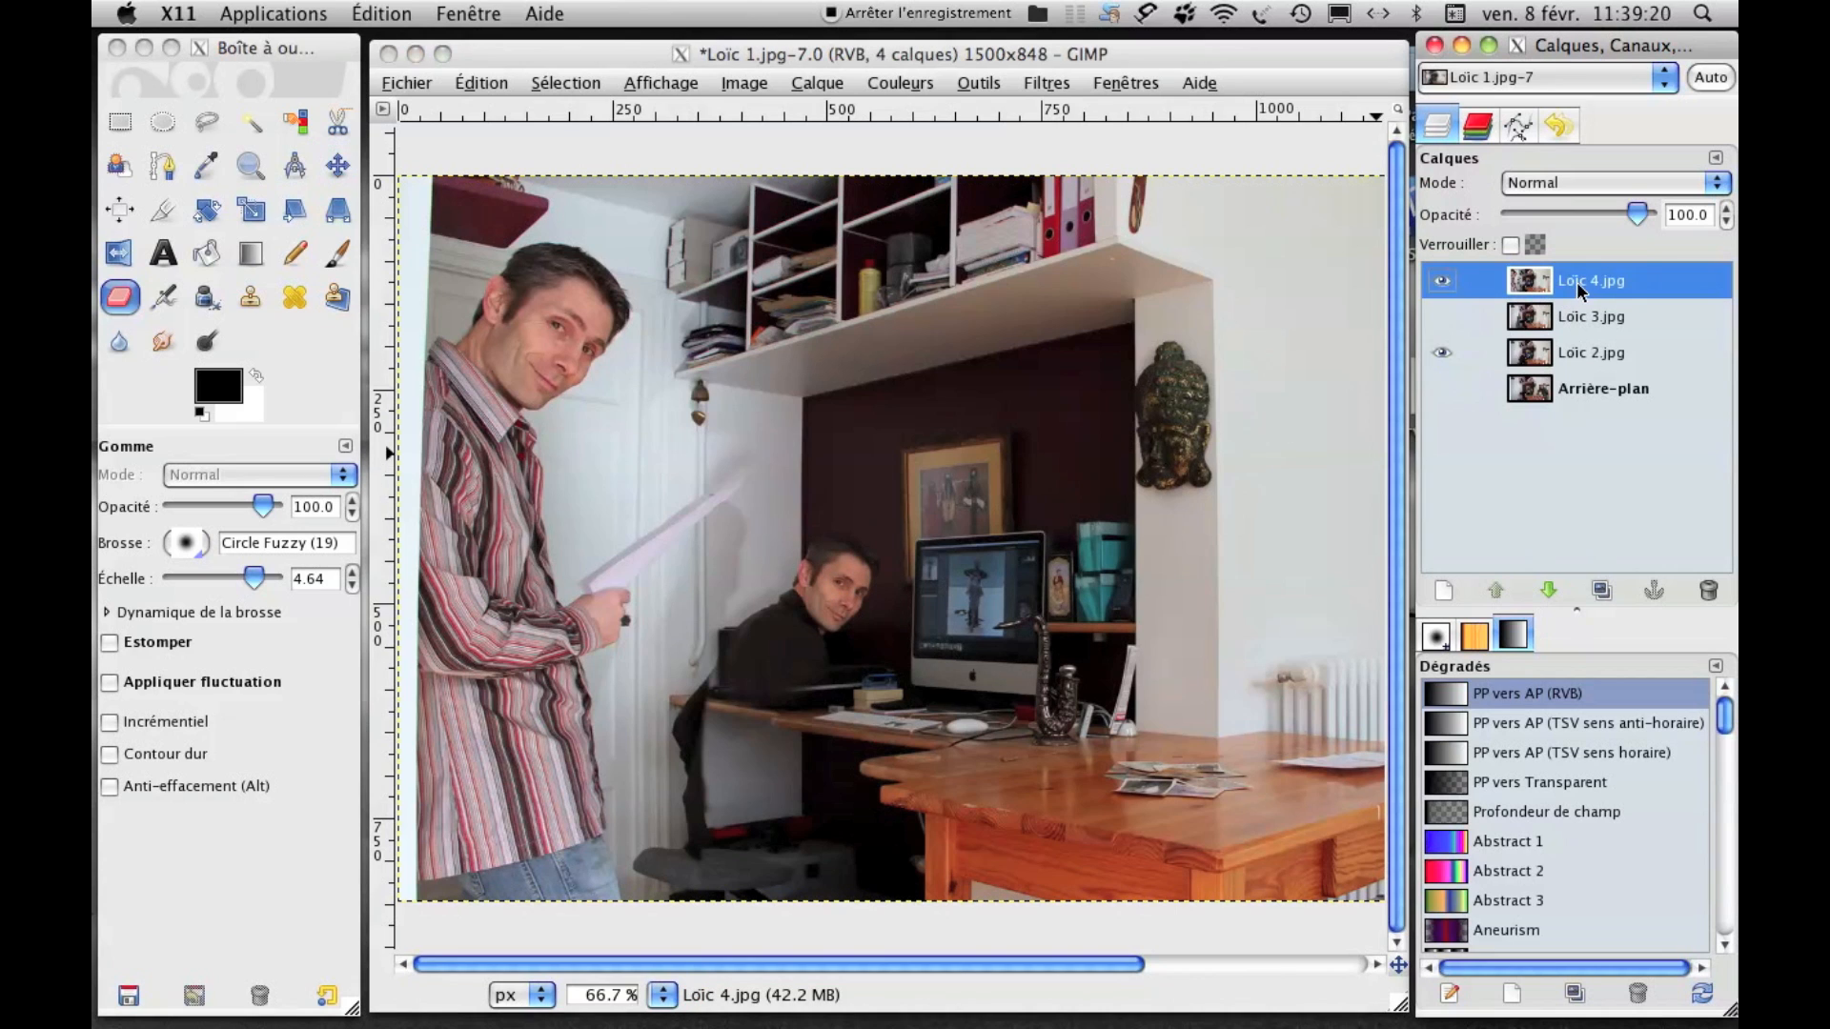
{"action": "left_click", "coordinate": [752, 683]}
{"action": "mouse_move", "coordinate": [729, 669]}
{"action": "left_mouse_down"}
{"action": "mouse_move", "coordinate": [716, 761]}
{"action": "mouse_move", "coordinate": [833, 659]}
{"action": "left_mouse_up"}
{"action": "mouse_move", "coordinate": [871, 725]}
{"action": "left_mouse_down"}
{"action": "mouse_move", "coordinate": [860, 613]}
{"action": "mouse_move", "coordinate": [911, 586]}
{"action": "left_mouse_up"}
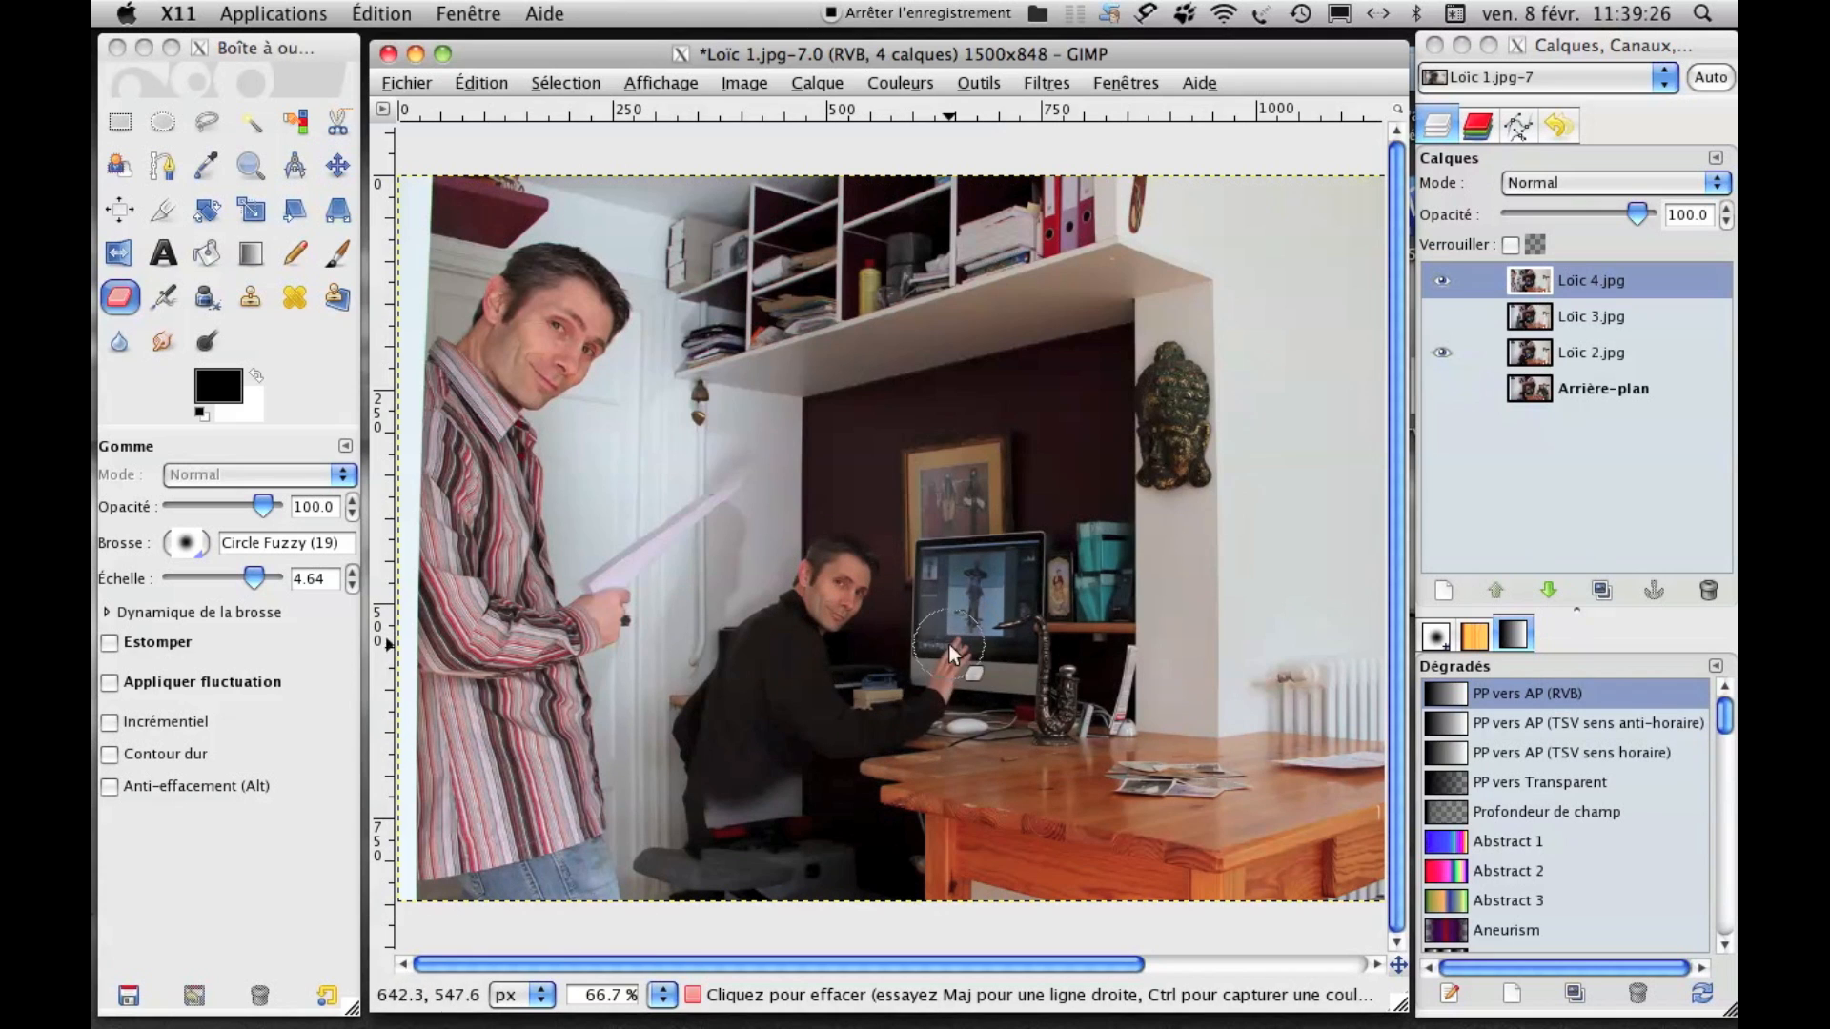
{"action": "mouse_move", "coordinate": [785, 758]}
{"action": "left_mouse_down"}
{"action": "mouse_move", "coordinate": [715, 859]}
{"action": "mouse_move", "coordinate": [750, 856]}
{"action": "mouse_move", "coordinate": [776, 793]}
{"action": "mouse_move", "coordinate": [777, 852]}
{"action": "mouse_move", "coordinate": [797, 793]}
{"action": "mouse_move", "coordinate": [886, 850]}
{"action": "left_mouse_up"}
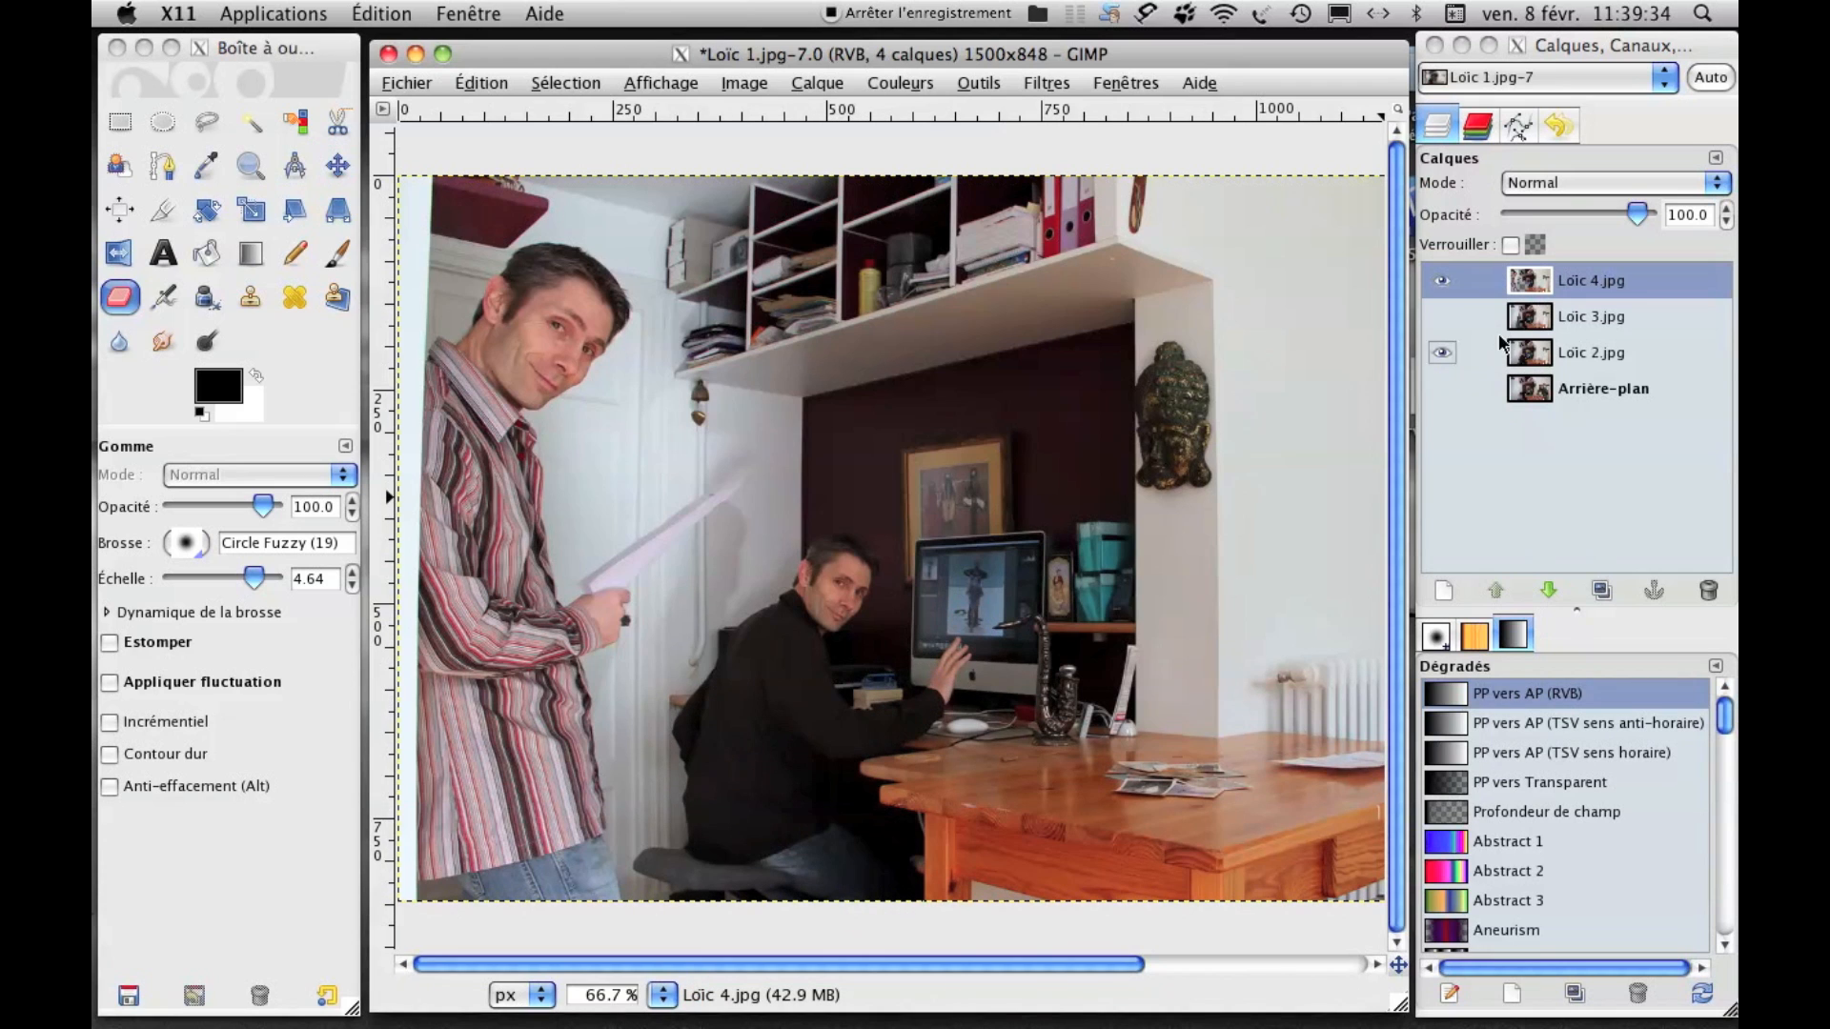
Toggle Loïc 3.jpg on and off to compare the man on the phone with the seated man.
{"action": "left_click", "coordinate": [1442, 318]}
{"action": "left_click", "coordinate": [1442, 318]}
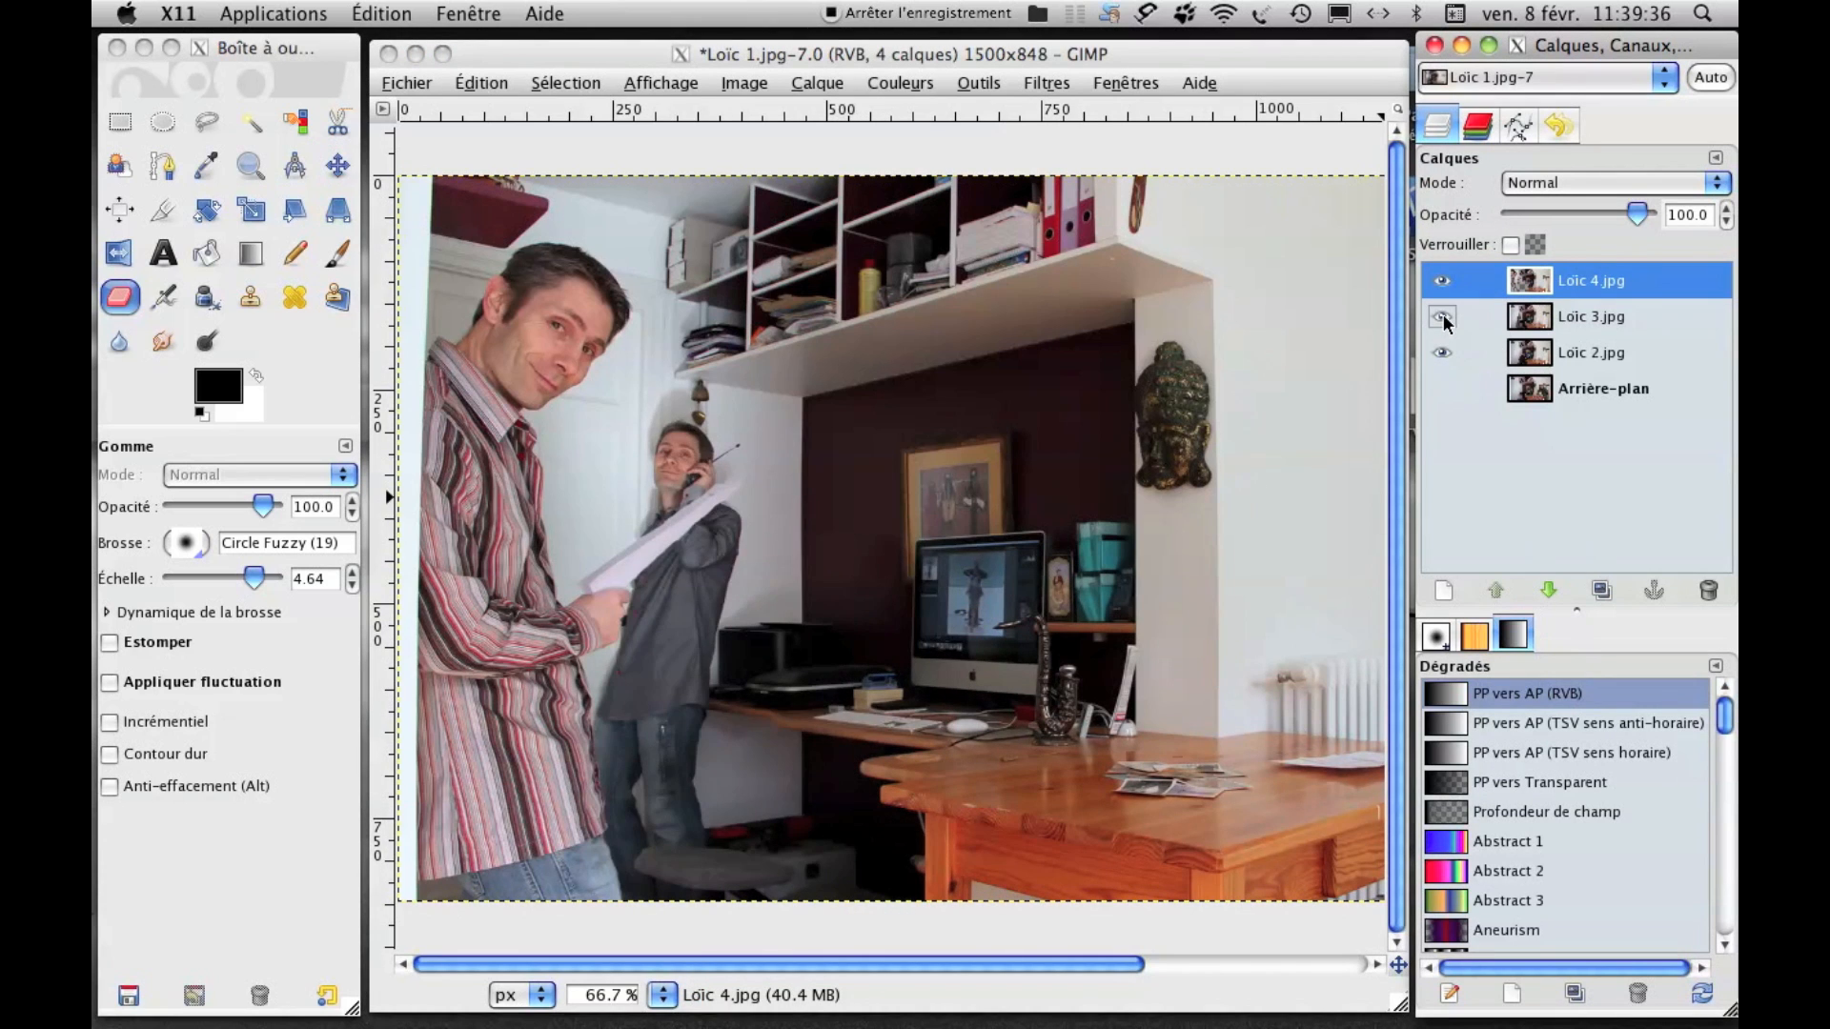
{"action": "left_click", "coordinate": [1442, 317]}
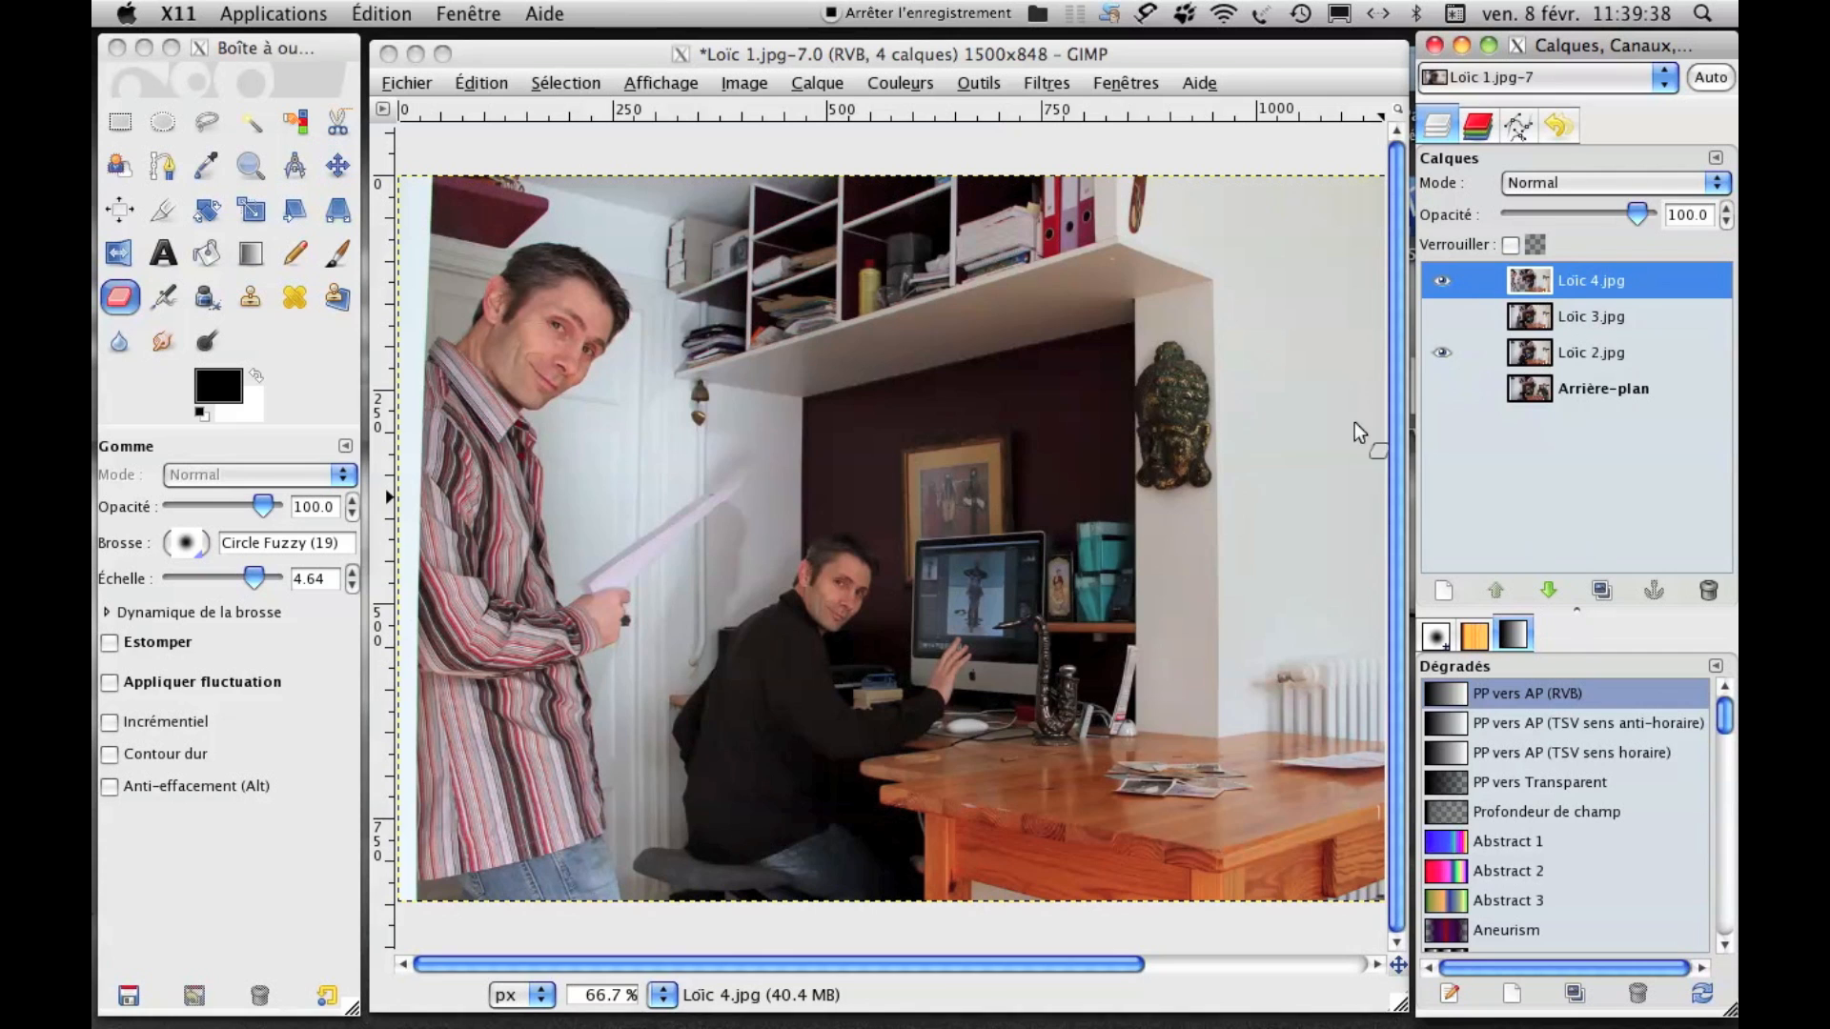
Erase Loïc 4.jpg over the wall beside the Buddha head, the computer area and the wooden desk, hiding Loïc 2.jpg.
{"action": "left_click", "coordinate": [1208, 559]}
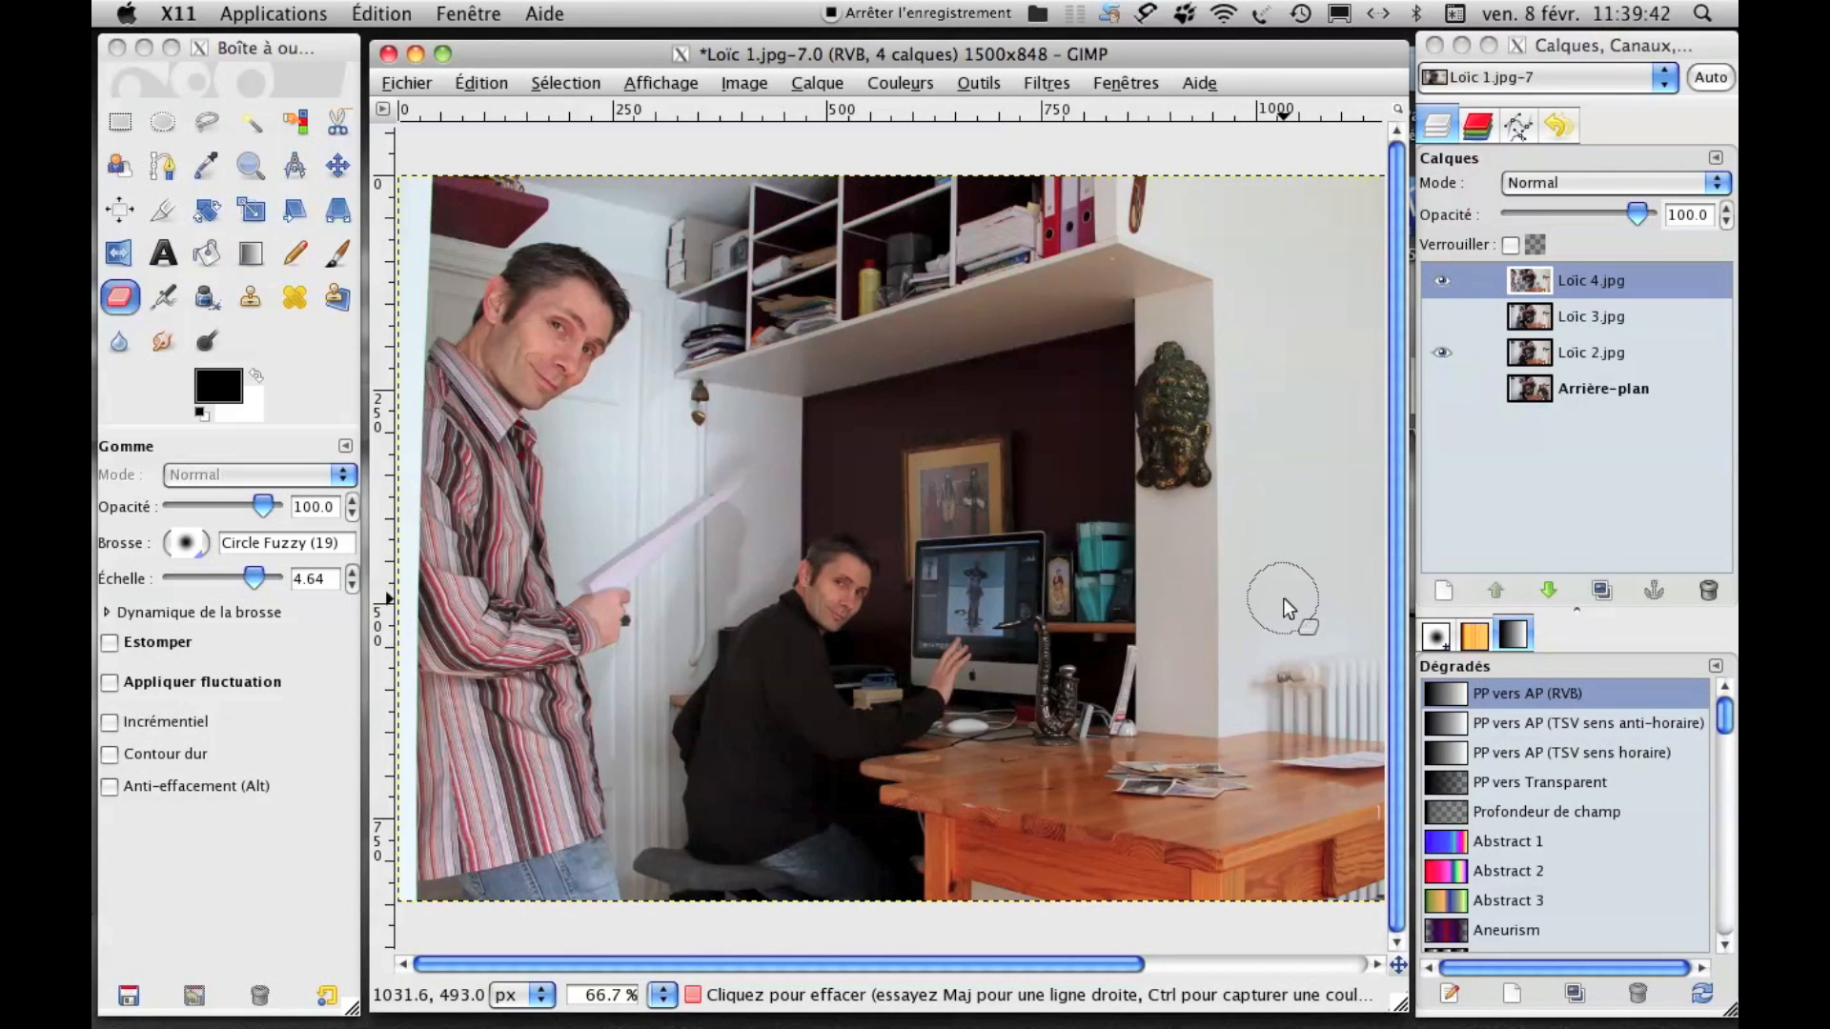
{"action": "left_click", "coordinate": [1445, 350]}
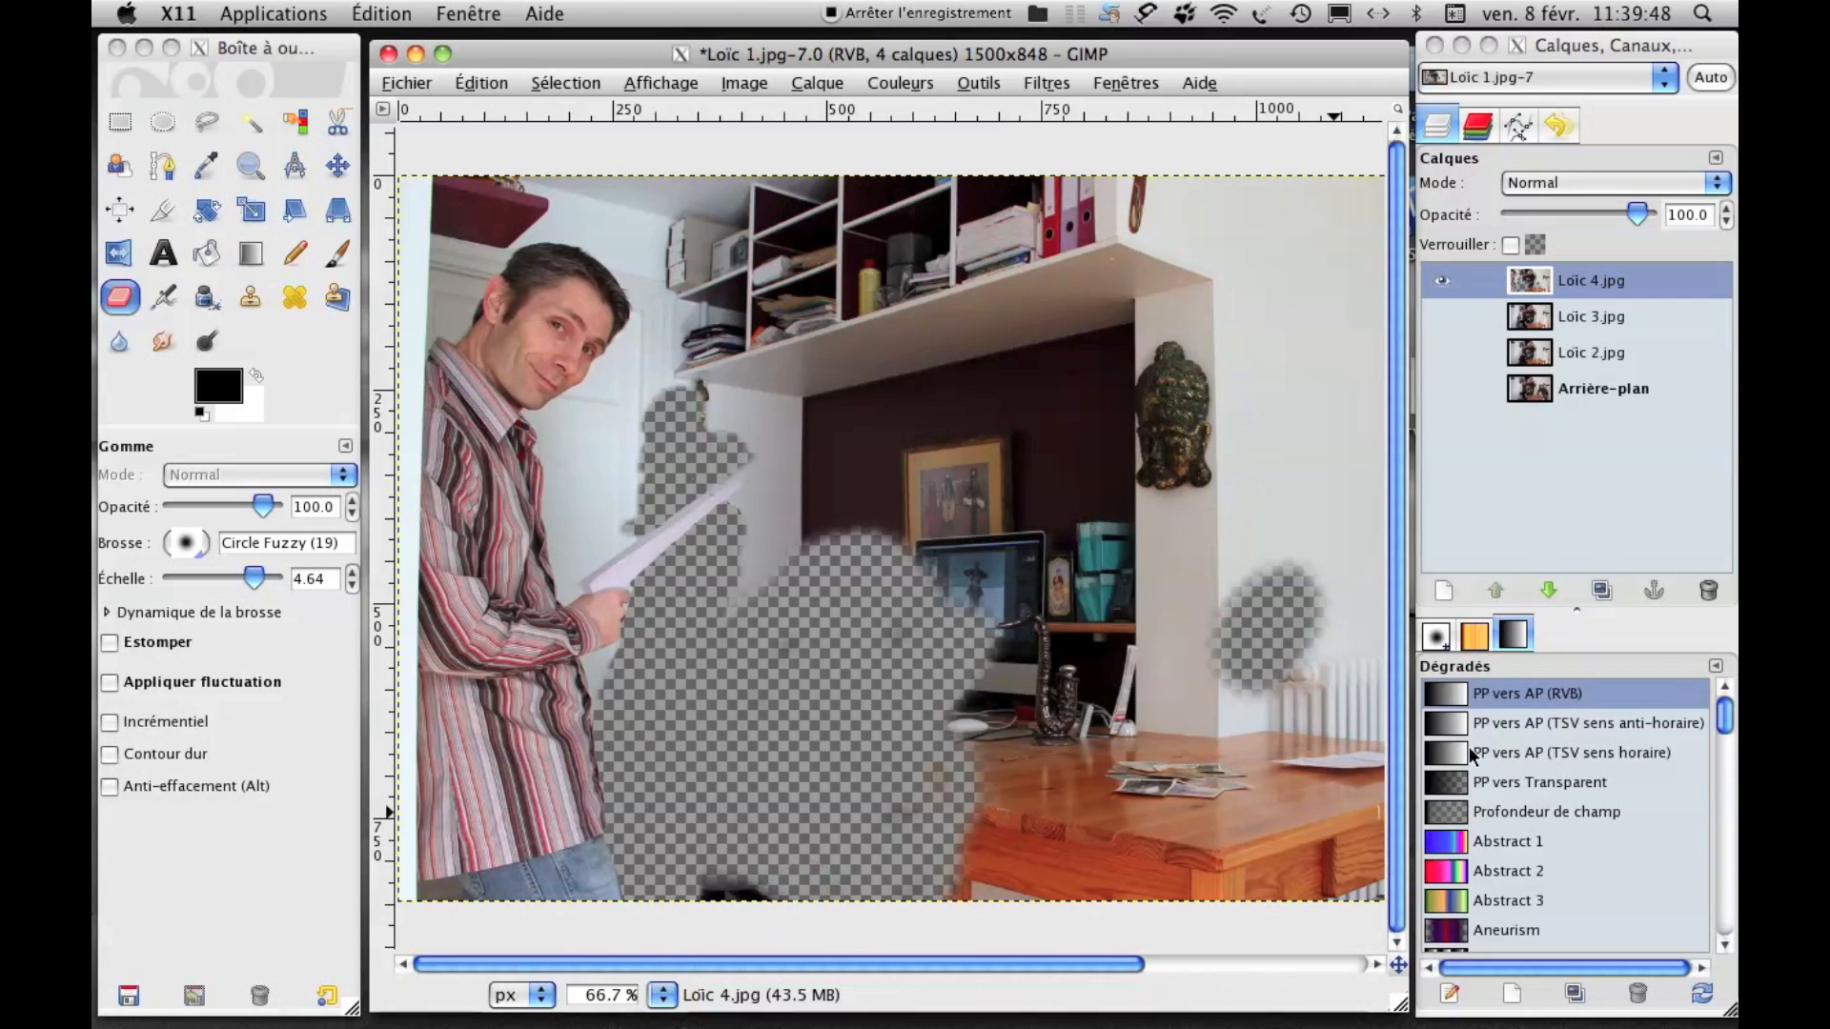
{"action": "mouse_move", "coordinate": [1276, 554]}
{"action": "left_mouse_down"}
{"action": "mouse_move", "coordinate": [1310, 602]}
{"action": "mouse_move", "coordinate": [1219, 565]}
{"action": "mouse_move", "coordinate": [1254, 577]}
{"action": "mouse_move", "coordinate": [1233, 515]}
{"action": "mouse_move", "coordinate": [1335, 457]}
{"action": "mouse_move", "coordinate": [1327, 593]}
{"action": "mouse_move", "coordinate": [1265, 598]}
{"action": "mouse_move", "coordinate": [1325, 732]}
{"action": "left_mouse_up"}
{"action": "left_click_drag", "start_coordinate": [1049, 959], "coordinate": [1260, 946]}
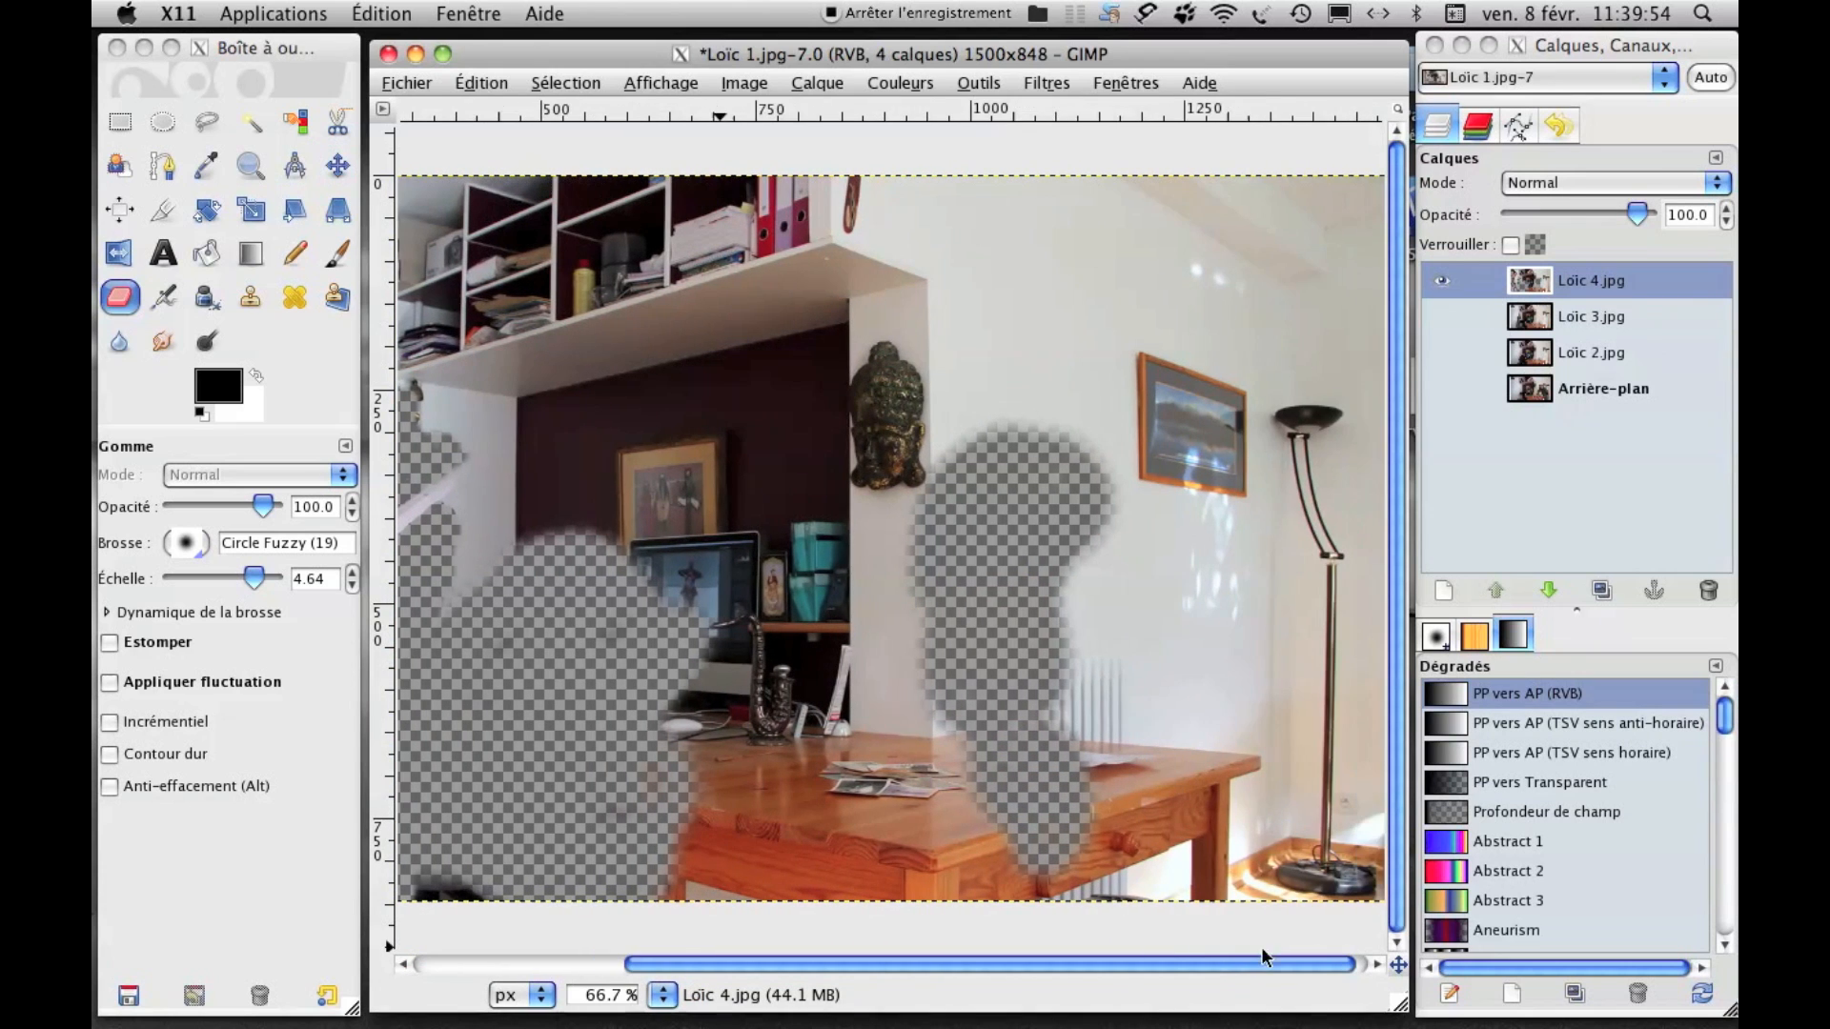
{"action": "mouse_move", "coordinate": [1116, 843]}
{"action": "left_mouse_down"}
{"action": "mouse_move", "coordinate": [1152, 717]}
{"action": "mouse_move", "coordinate": [1170, 780]}
{"action": "mouse_move", "coordinate": [1082, 713]}
{"action": "mouse_move", "coordinate": [1104, 819]}
{"action": "mouse_move", "coordinate": [1139, 833]}
{"action": "mouse_move", "coordinate": [1104, 580]}
{"action": "mouse_move", "coordinate": [992, 731]}
{"action": "mouse_move", "coordinate": [685, 757]}
{"action": "mouse_move", "coordinate": [736, 683]}
{"action": "mouse_move", "coordinate": [859, 650]}
{"action": "mouse_move", "coordinate": [858, 683]}
{"action": "mouse_move", "coordinate": [945, 611]}
{"action": "mouse_move", "coordinate": [834, 626]}
{"action": "mouse_move", "coordinate": [663, 572]}
{"action": "mouse_move", "coordinate": [766, 682]}
{"action": "mouse_move", "coordinate": [667, 817]}
{"action": "mouse_move", "coordinate": [616, 826]}
{"action": "mouse_move", "coordinate": [872, 801]}
{"action": "mouse_move", "coordinate": [687, 832]}
{"action": "mouse_move", "coordinate": [723, 821]}
{"action": "mouse_move", "coordinate": [752, 859]}
{"action": "mouse_move", "coordinate": [1060, 949]}
{"action": "mouse_move", "coordinate": [787, 885]}
{"action": "mouse_move", "coordinate": [1076, 895]}
{"action": "mouse_move", "coordinate": [1050, 831]}
{"action": "left_mouse_up"}
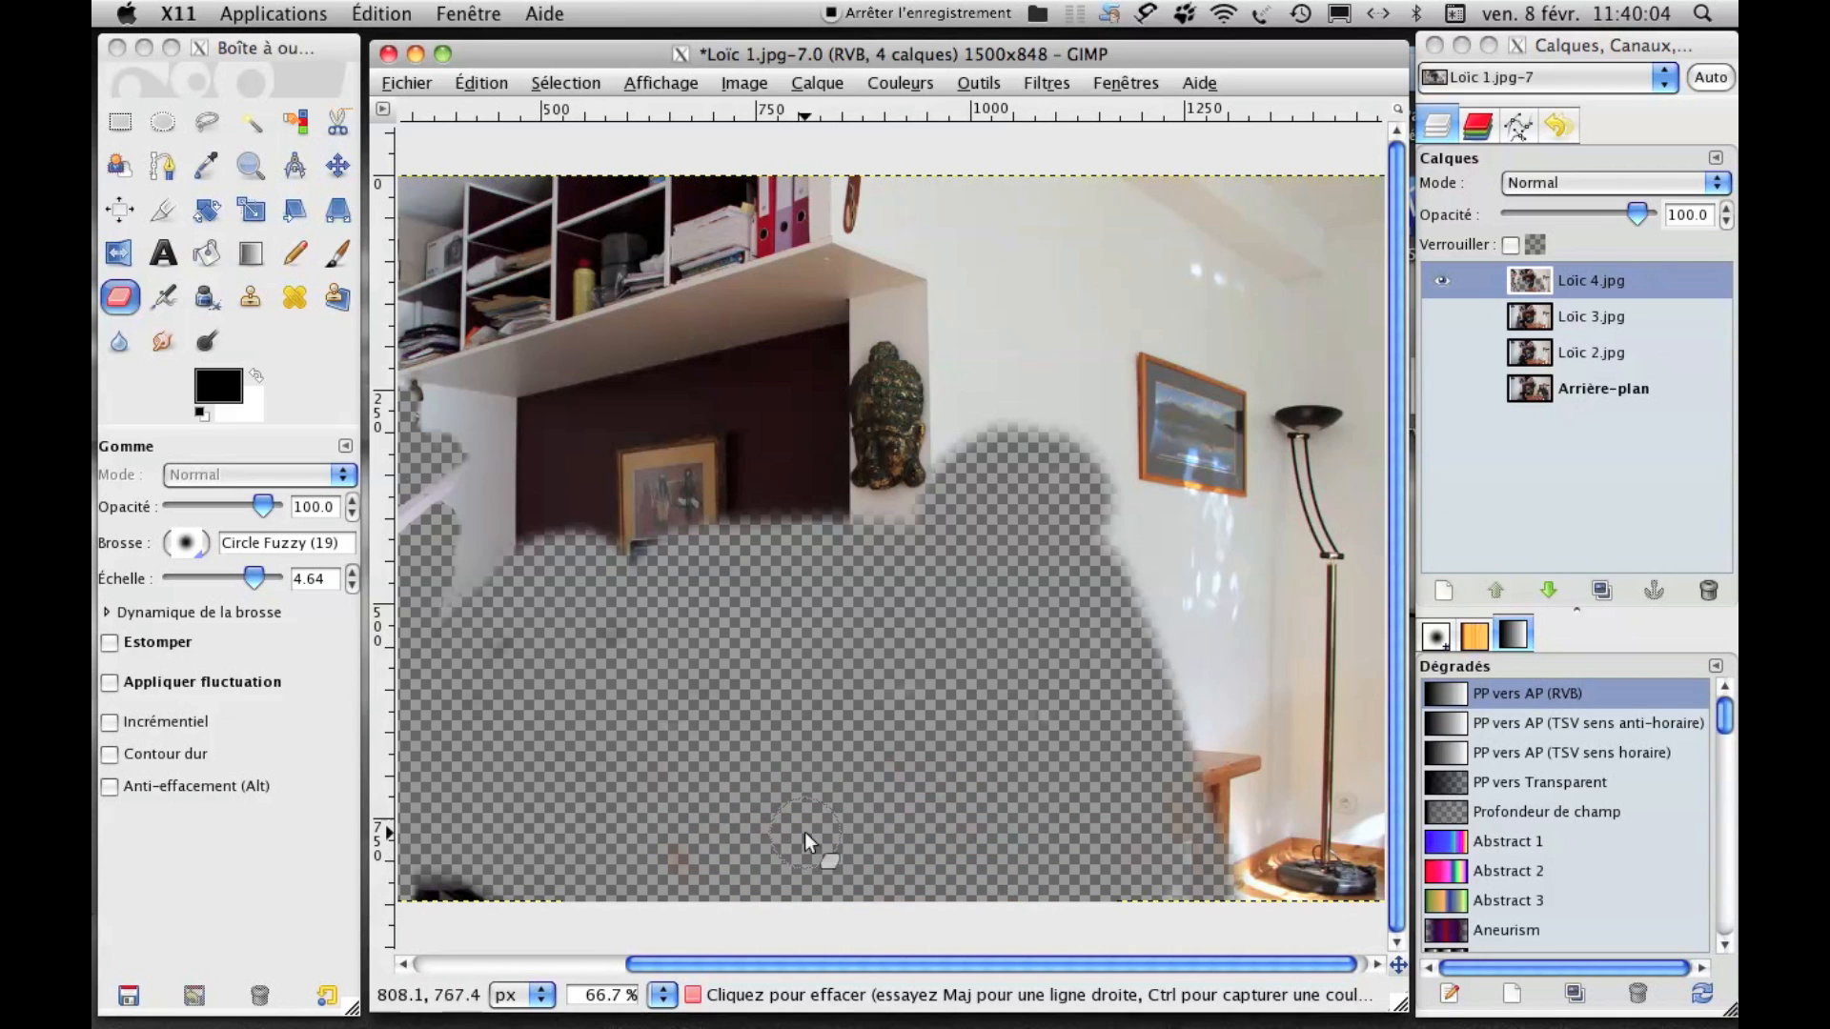
Erase Loïc 4.jpg over the Buddha head, the wall with the framed picture, the floor lamp and the desk leg.
{"action": "mouse_move", "coordinate": [936, 781]}
{"action": "left_mouse_down"}
{"action": "mouse_move", "coordinate": [1036, 422]}
{"action": "mouse_move", "coordinate": [1011, 460]}
{"action": "mouse_move", "coordinate": [1024, 386]}
{"action": "mouse_move", "coordinate": [951, 437]}
{"action": "mouse_move", "coordinate": [944, 412]}
{"action": "mouse_move", "coordinate": [820, 497]}
{"action": "mouse_move", "coordinate": [953, 389]}
{"action": "mouse_move", "coordinate": [793, 537]}
{"action": "mouse_move", "coordinate": [856, 473]}
{"action": "mouse_move", "coordinate": [692, 547]}
{"action": "mouse_move", "coordinate": [569, 561]}
{"action": "mouse_move", "coordinate": [1013, 499]}
{"action": "mouse_move", "coordinate": [1274, 500]}
{"action": "mouse_move", "coordinate": [936, 437]}
{"action": "mouse_move", "coordinate": [1128, 393]}
{"action": "mouse_move", "coordinate": [931, 400]}
{"action": "mouse_move", "coordinate": [1052, 518]}
{"action": "mouse_move", "coordinate": [1021, 524]}
{"action": "mouse_move", "coordinate": [1360, 580]}
{"action": "mouse_move", "coordinate": [1256, 629]}
{"action": "mouse_move", "coordinate": [1392, 641]}
{"action": "mouse_move", "coordinate": [1230, 661]}
{"action": "mouse_move", "coordinate": [1215, 621]}
{"action": "mouse_move", "coordinate": [1205, 641]}
{"action": "mouse_move", "coordinate": [1180, 610]}
{"action": "mouse_move", "coordinate": [1195, 795]}
{"action": "mouse_move", "coordinate": [1122, 457]}
{"action": "left_mouse_up"}
{"action": "left_click_drag", "start_coordinate": [1226, 545], "coordinate": [1208, 528]}
{"action": "mouse_move", "coordinate": [1244, 419]}
{"action": "left_mouse_down"}
{"action": "mouse_move", "coordinate": [1335, 560]}
{"action": "mouse_move", "coordinate": [1232, 676]}
{"action": "mouse_move", "coordinate": [1235, 801]}
{"action": "mouse_move", "coordinate": [1302, 657]}
{"action": "mouse_move", "coordinate": [1328, 661]}
{"action": "mouse_move", "coordinate": [1367, 940]}
{"action": "mouse_move", "coordinate": [1390, 878]}
{"action": "mouse_move", "coordinate": [1355, 791]}
{"action": "left_mouse_up"}
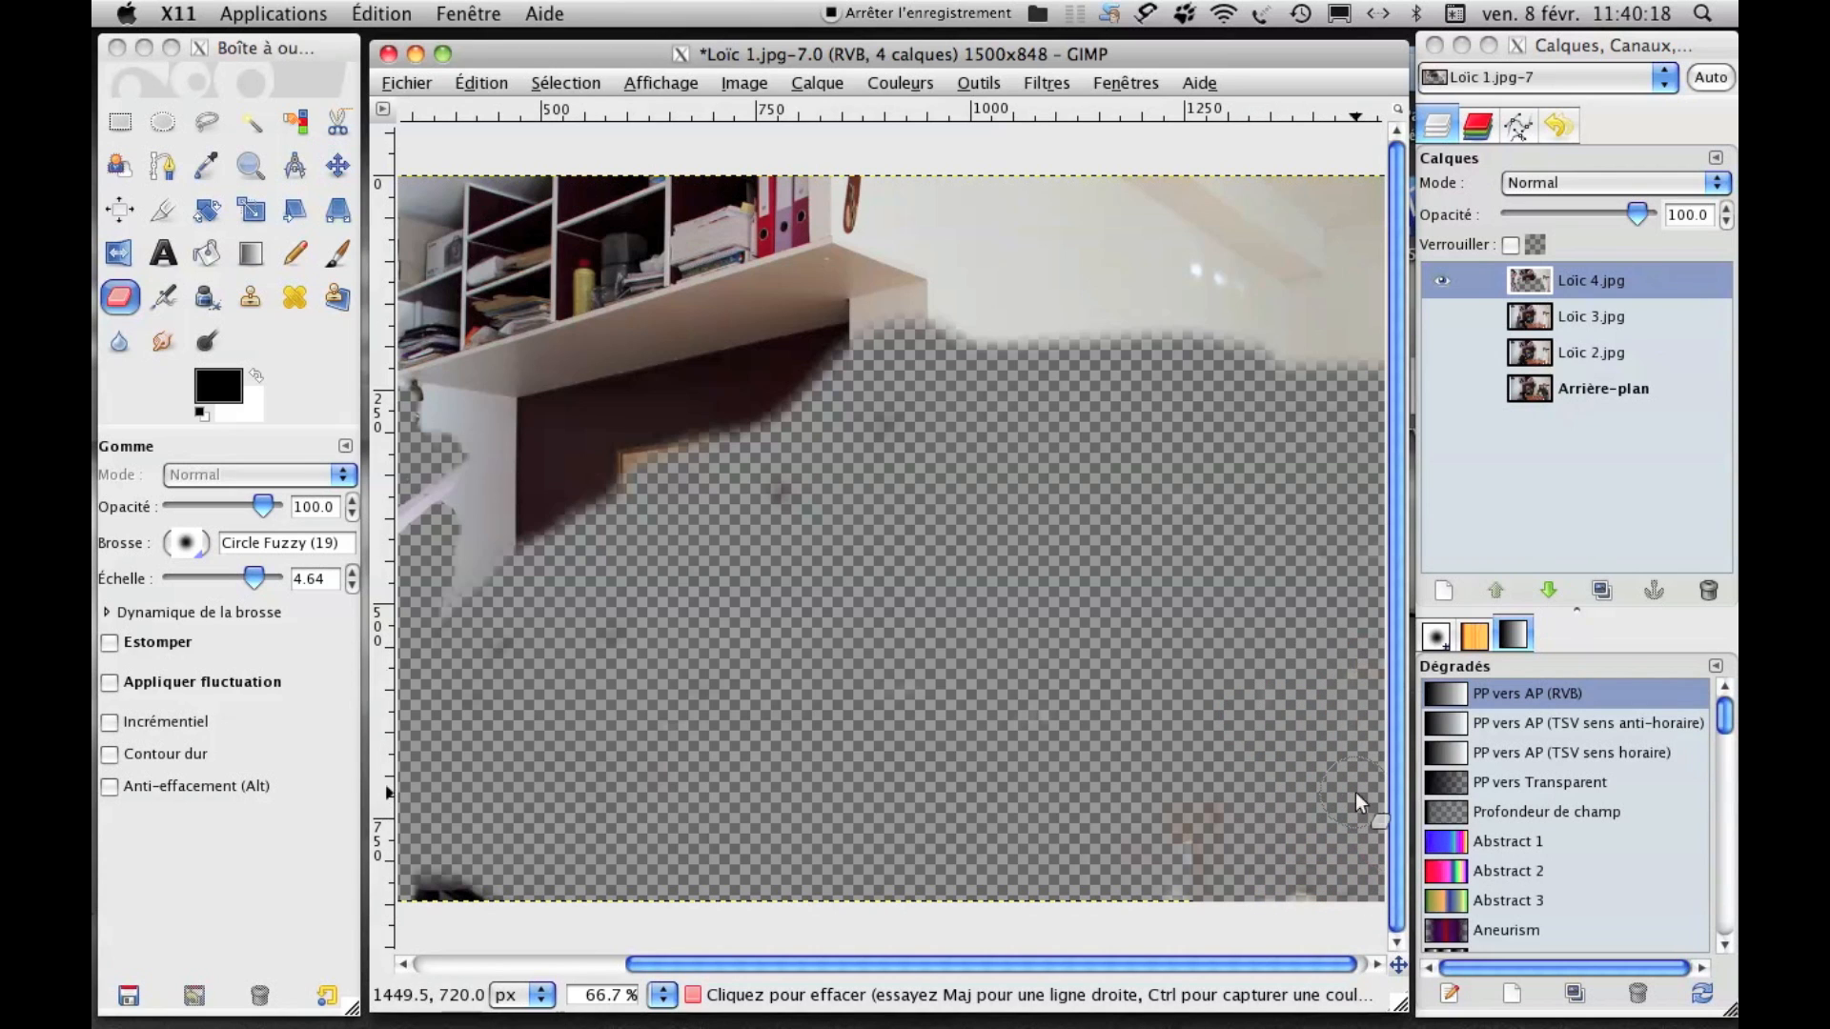
{"action": "mouse_move", "coordinate": [792, 478]}
{"action": "left_mouse_down"}
{"action": "mouse_move", "coordinate": [1091, 345]}
{"action": "mouse_move", "coordinate": [1328, 346]}
{"action": "mouse_move", "coordinate": [1323, 374]}
{"action": "mouse_move", "coordinate": [1227, 374]}
{"action": "left_mouse_up"}
{"action": "left_click_drag", "start_coordinate": [1162, 799], "coordinate": [1262, 780]}
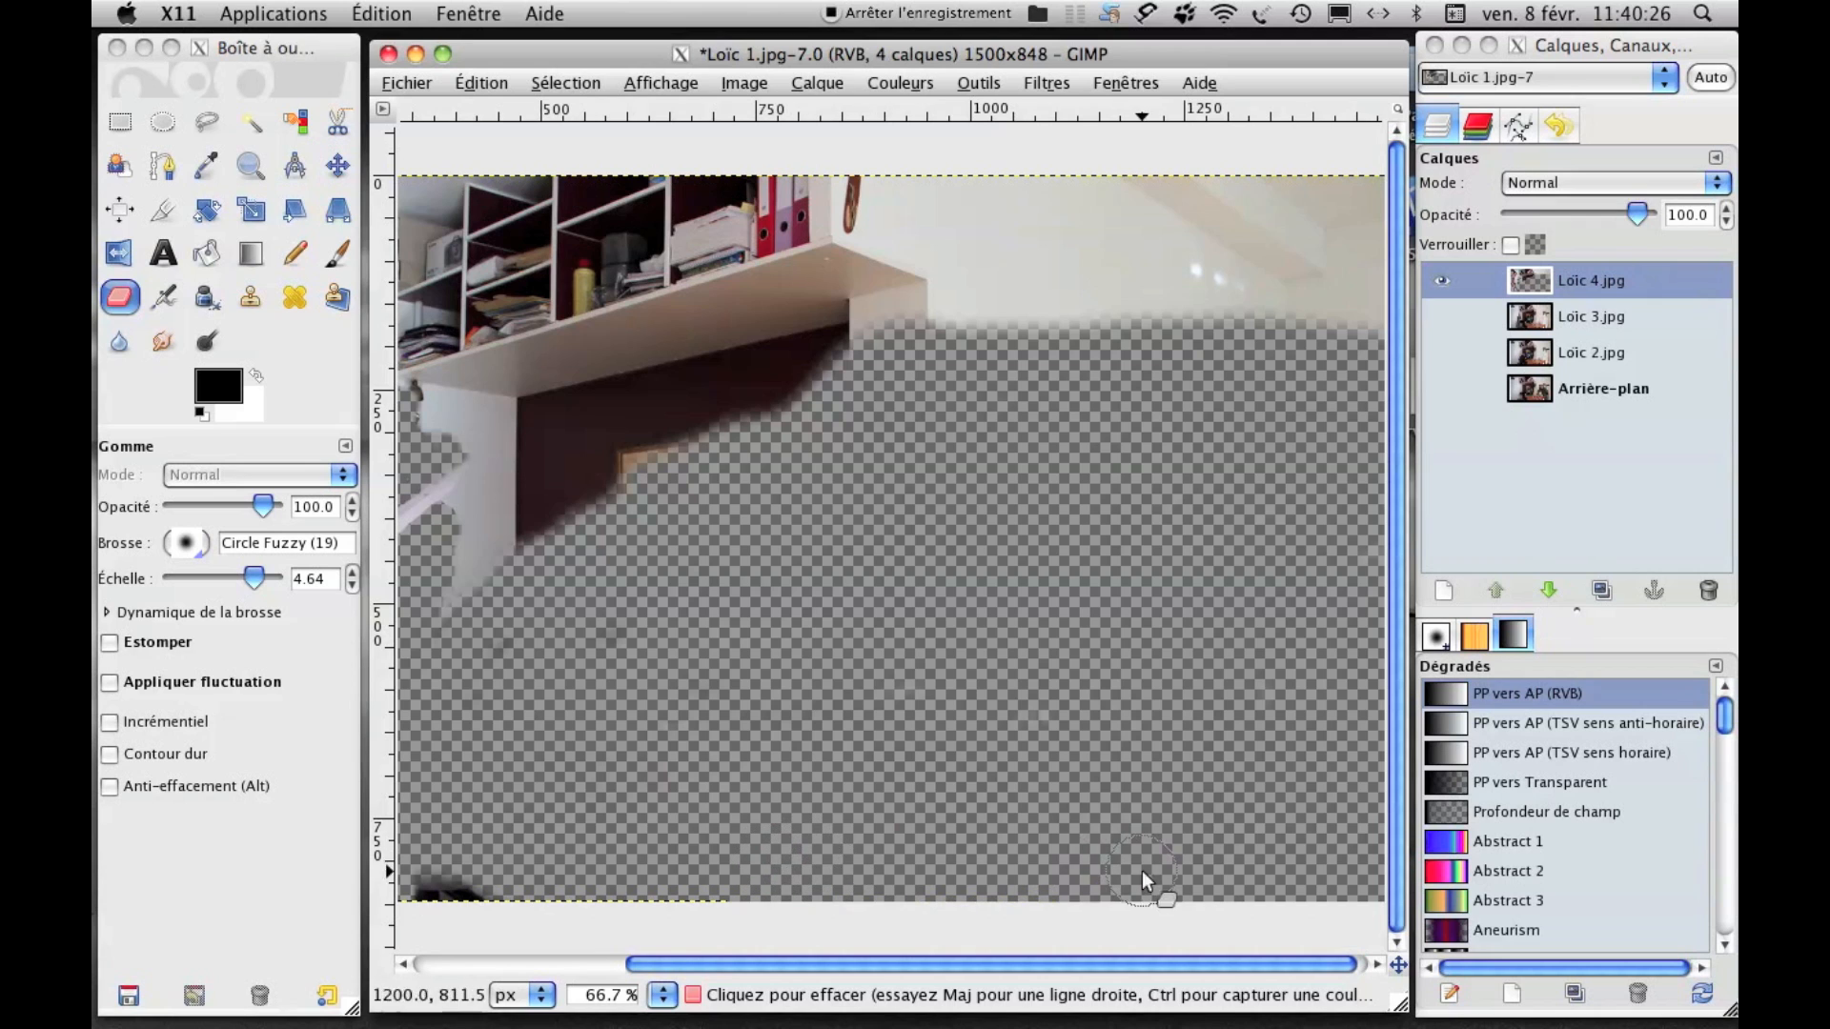
Show Loïc 3.jpg under the top layer, select it and erase it over the computer screen.
{"action": "left_click", "coordinate": [1444, 321]}
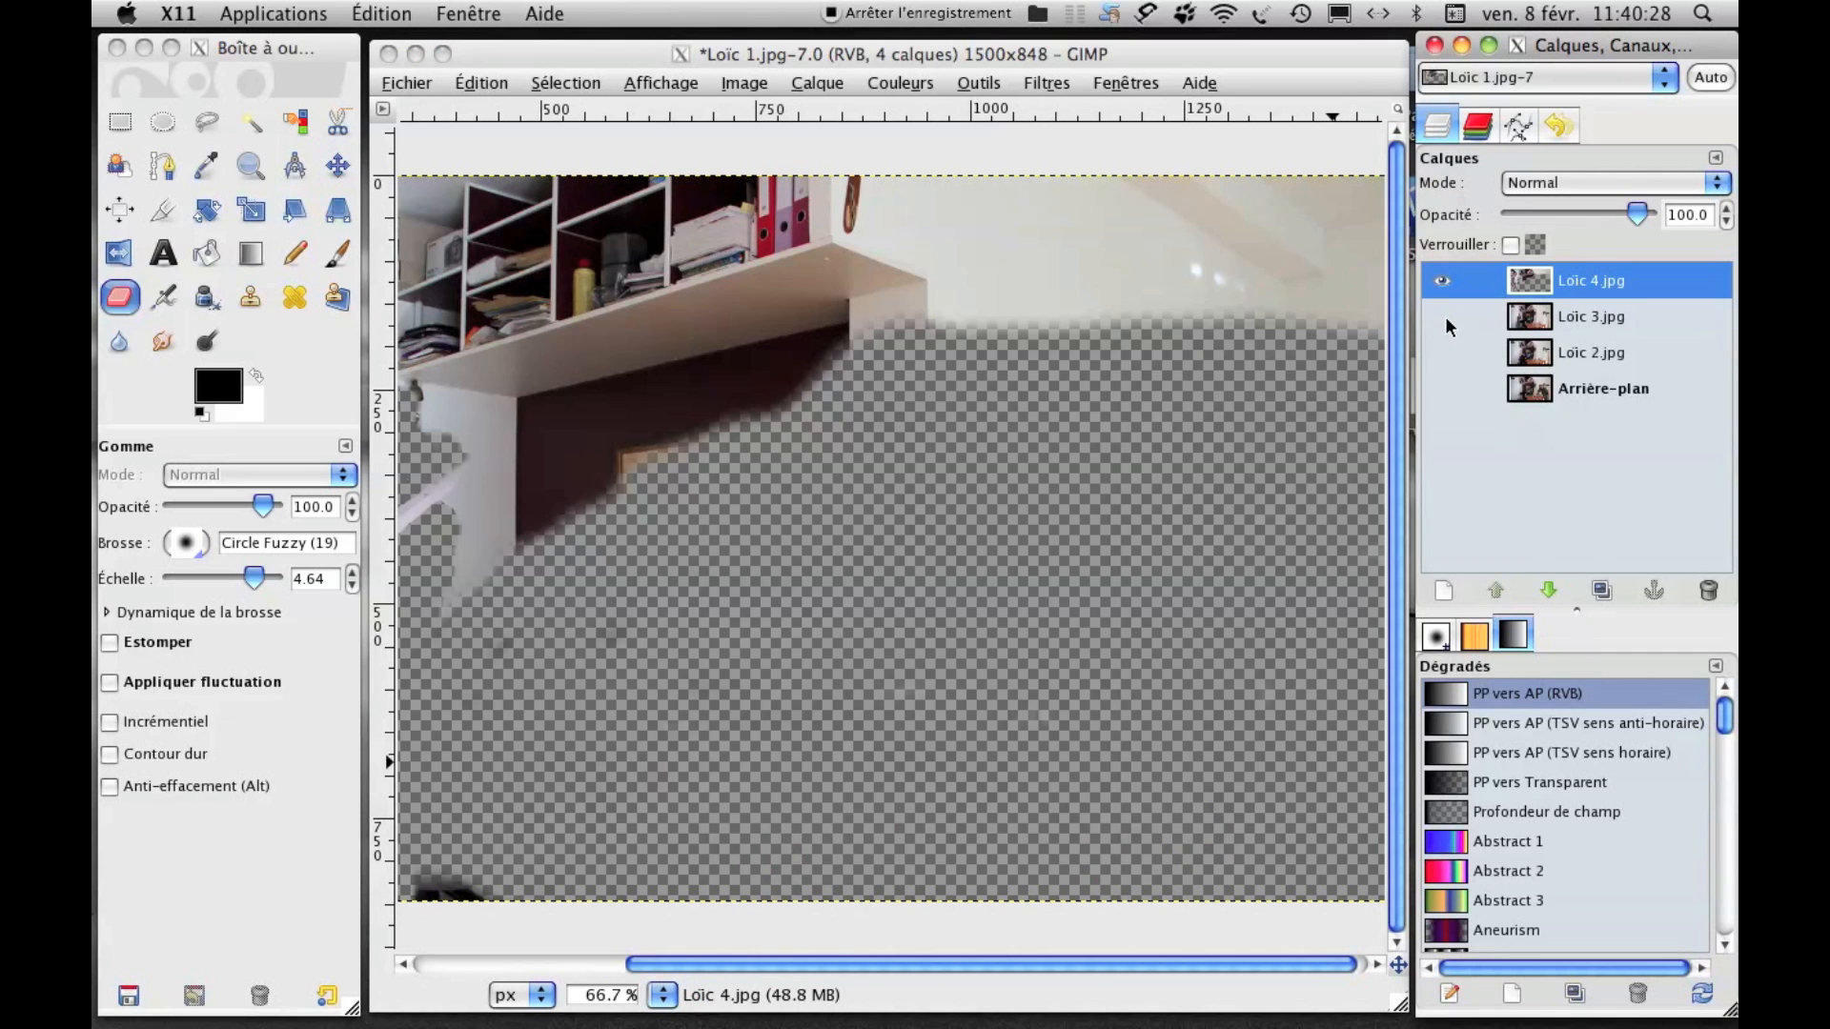
{"action": "left_click", "coordinate": [1442, 316]}
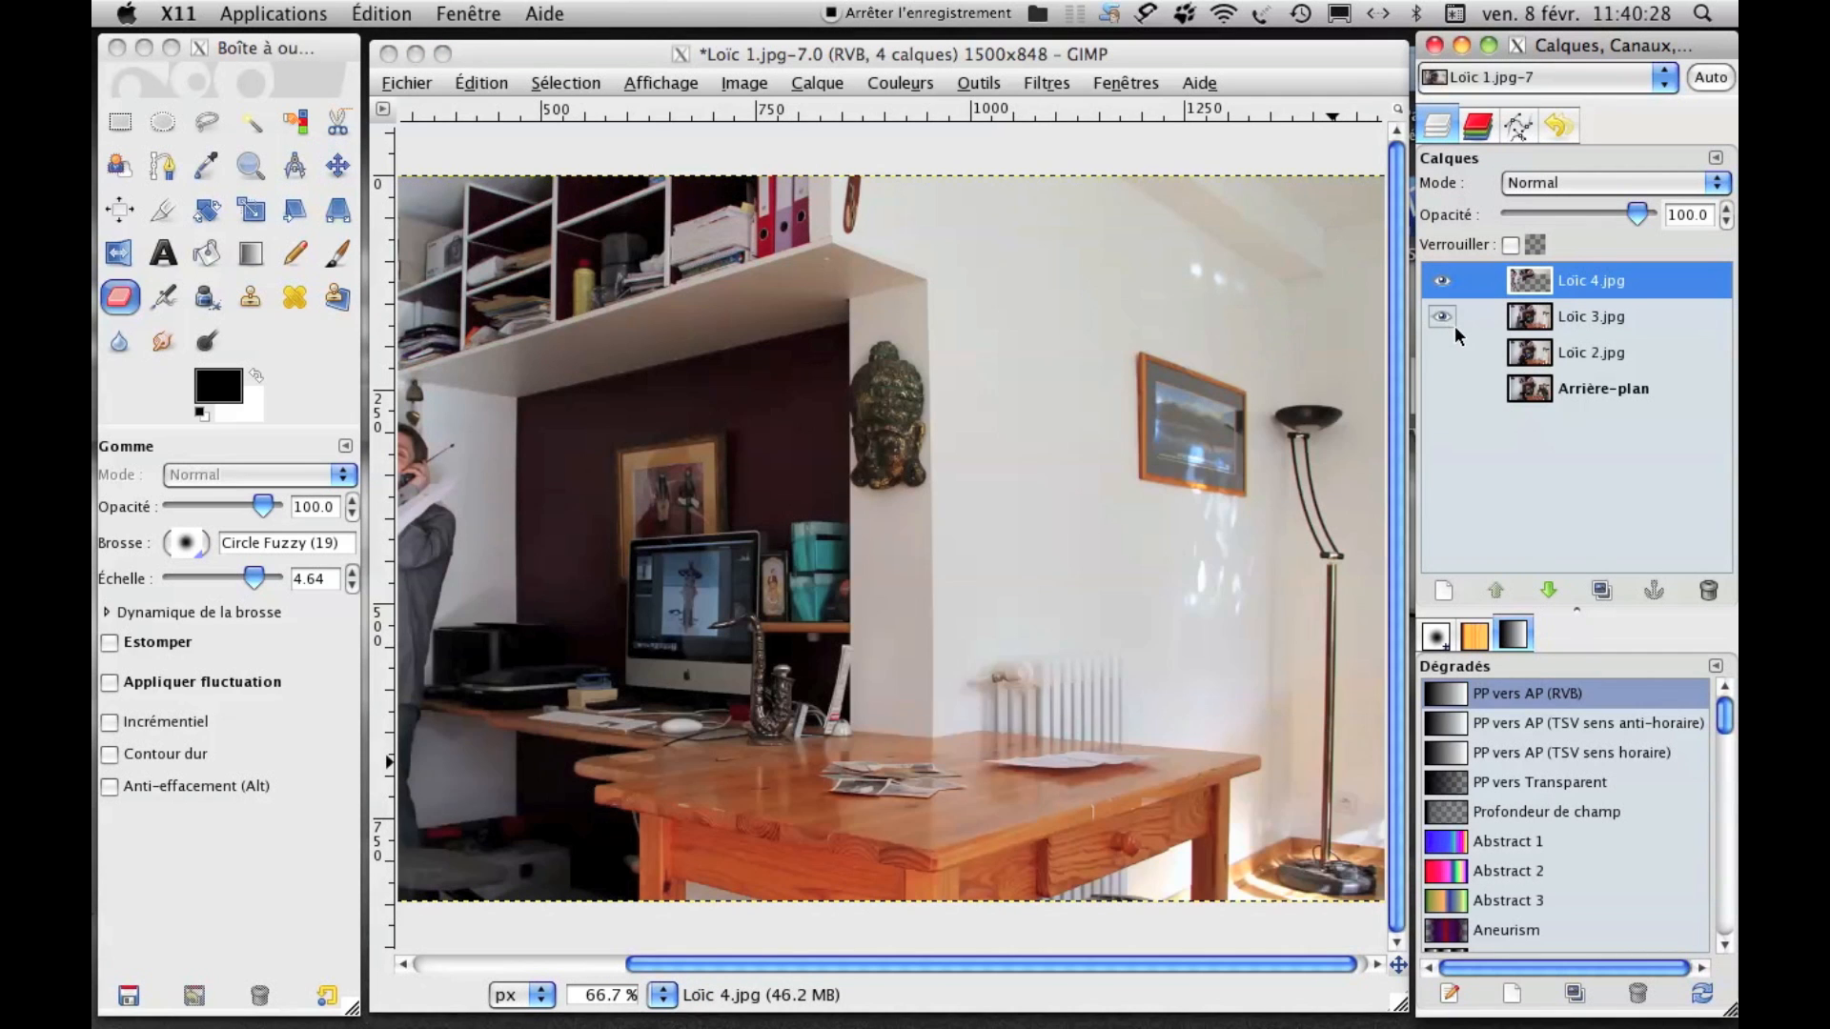
{"action": "left_click", "coordinate": [686, 576]}
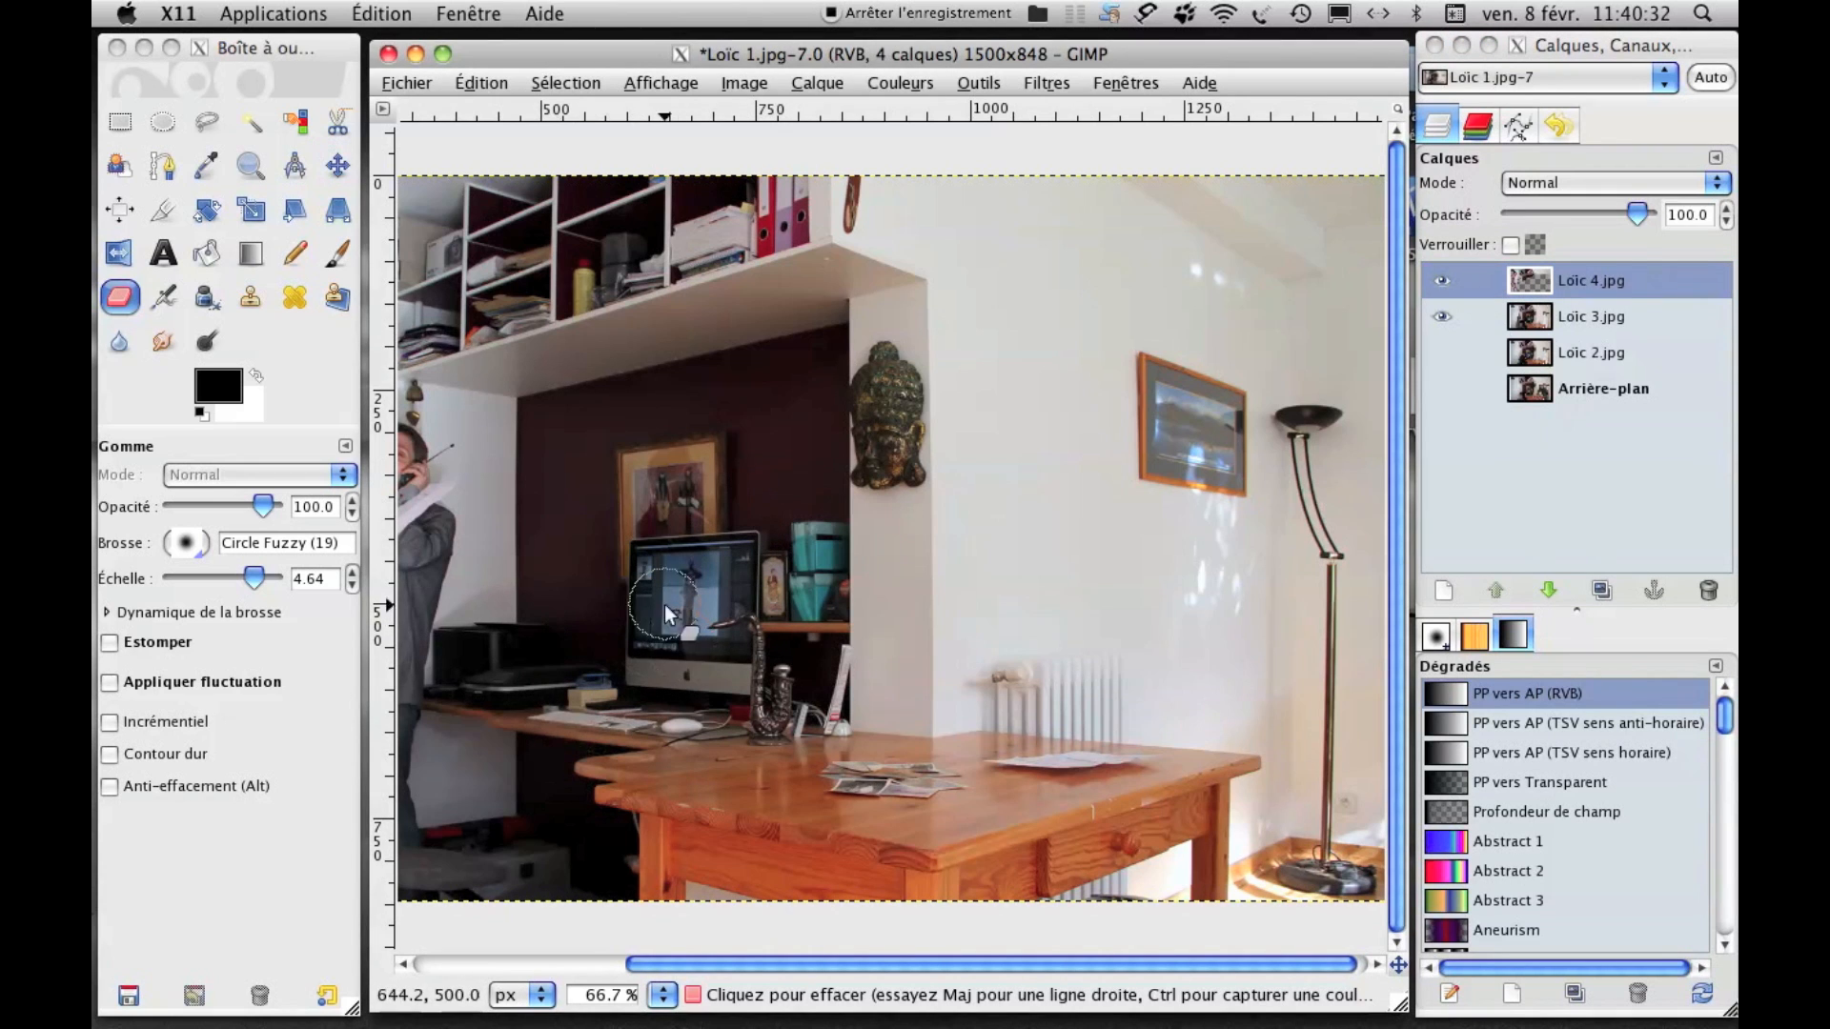
{"action": "left_click", "coordinate": [1604, 315]}
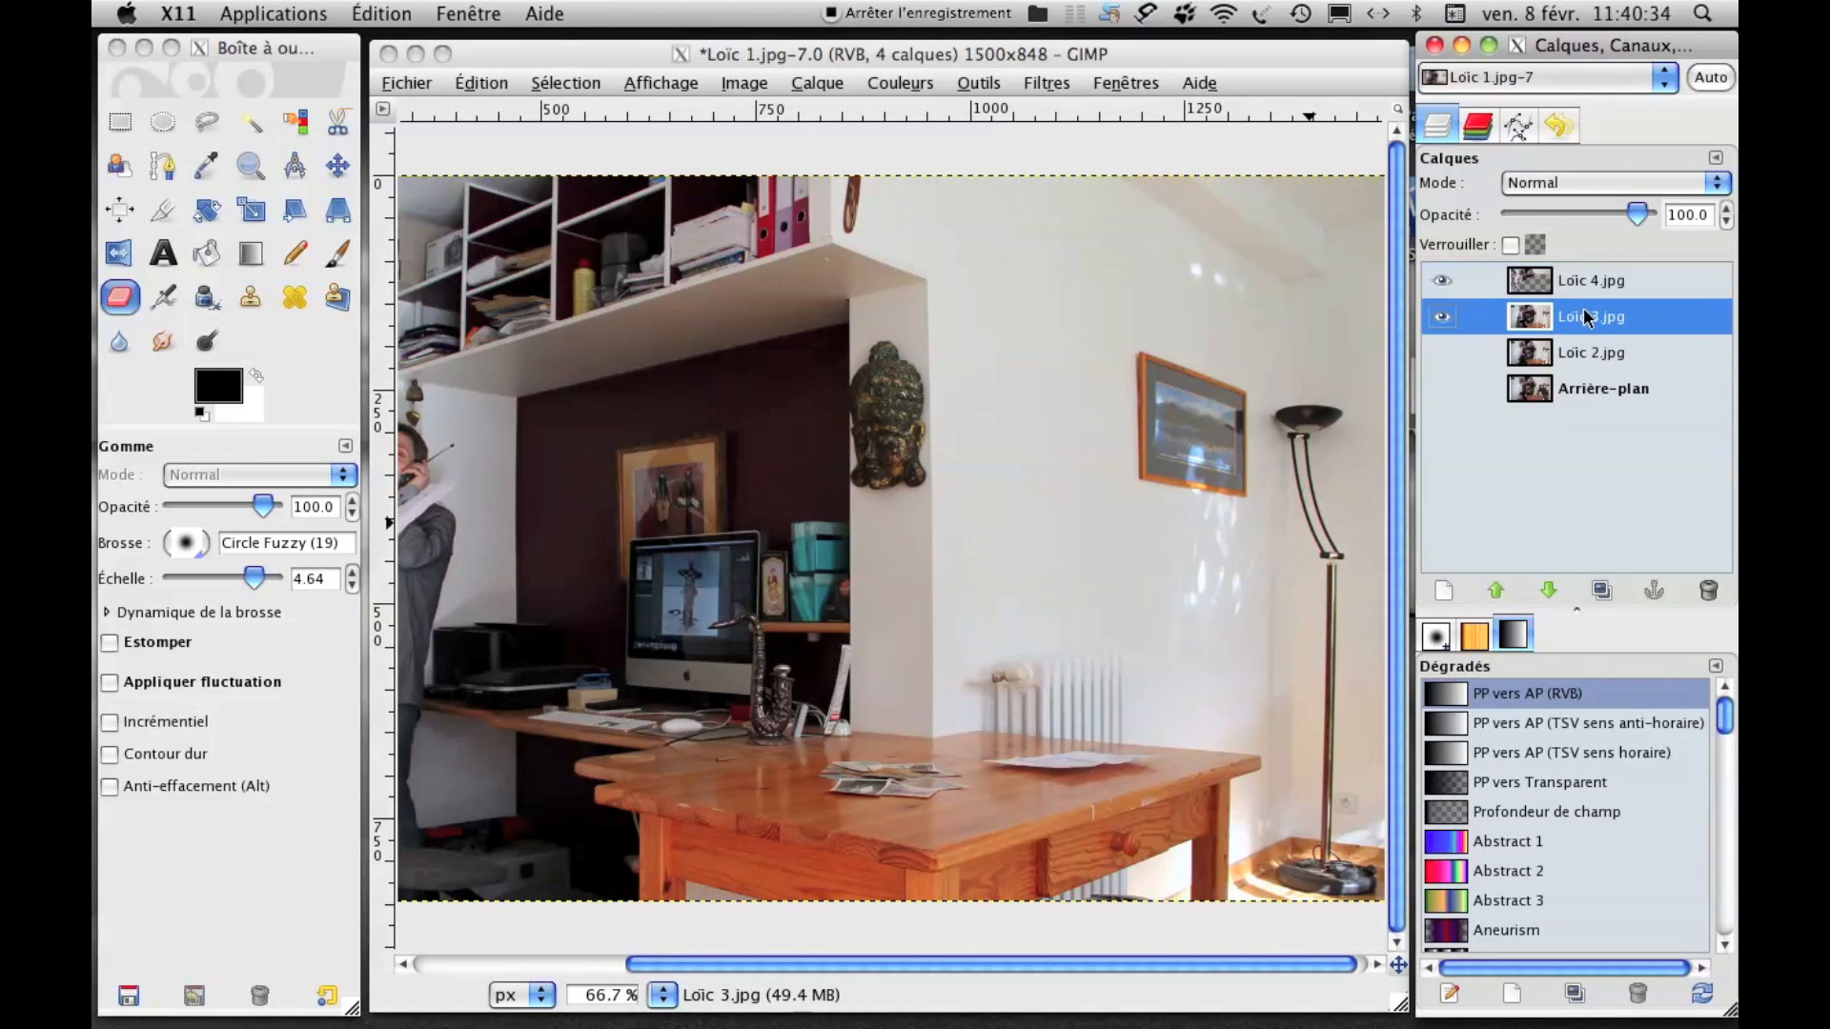
{"action": "left_click", "coordinate": [667, 586]}
{"action": "mouse_move", "coordinate": [667, 586]}
{"action": "left_mouse_down"}
{"action": "mouse_move", "coordinate": [719, 622]}
{"action": "mouse_move", "coordinate": [644, 642]}
{"action": "mouse_move", "coordinate": [715, 572]}
{"action": "mouse_move", "coordinate": [752, 608]}
{"action": "left_mouse_up"}
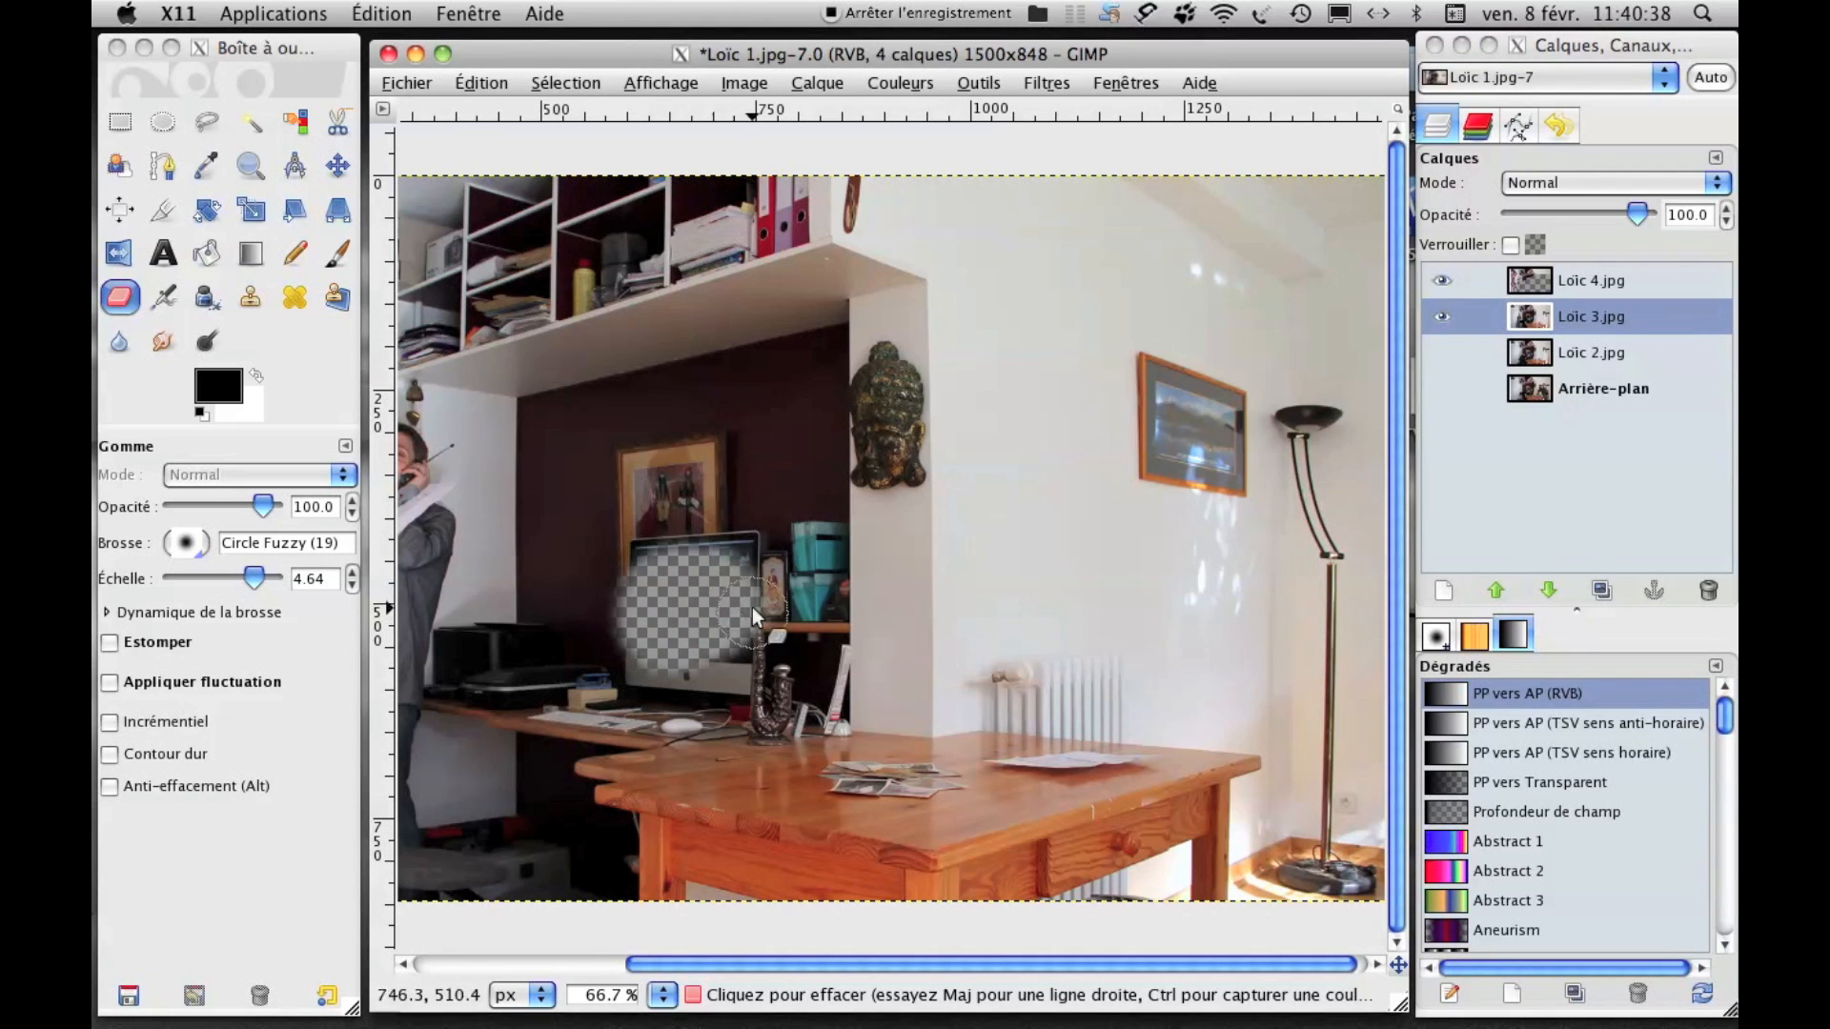
Show Loïc 2.jpg and erase Loïc 3.jpg over the seated man's hand, head, arm, torso and legs.
{"action": "left_click", "coordinate": [1438, 356]}
{"action": "left_click", "coordinate": [1441, 352]}
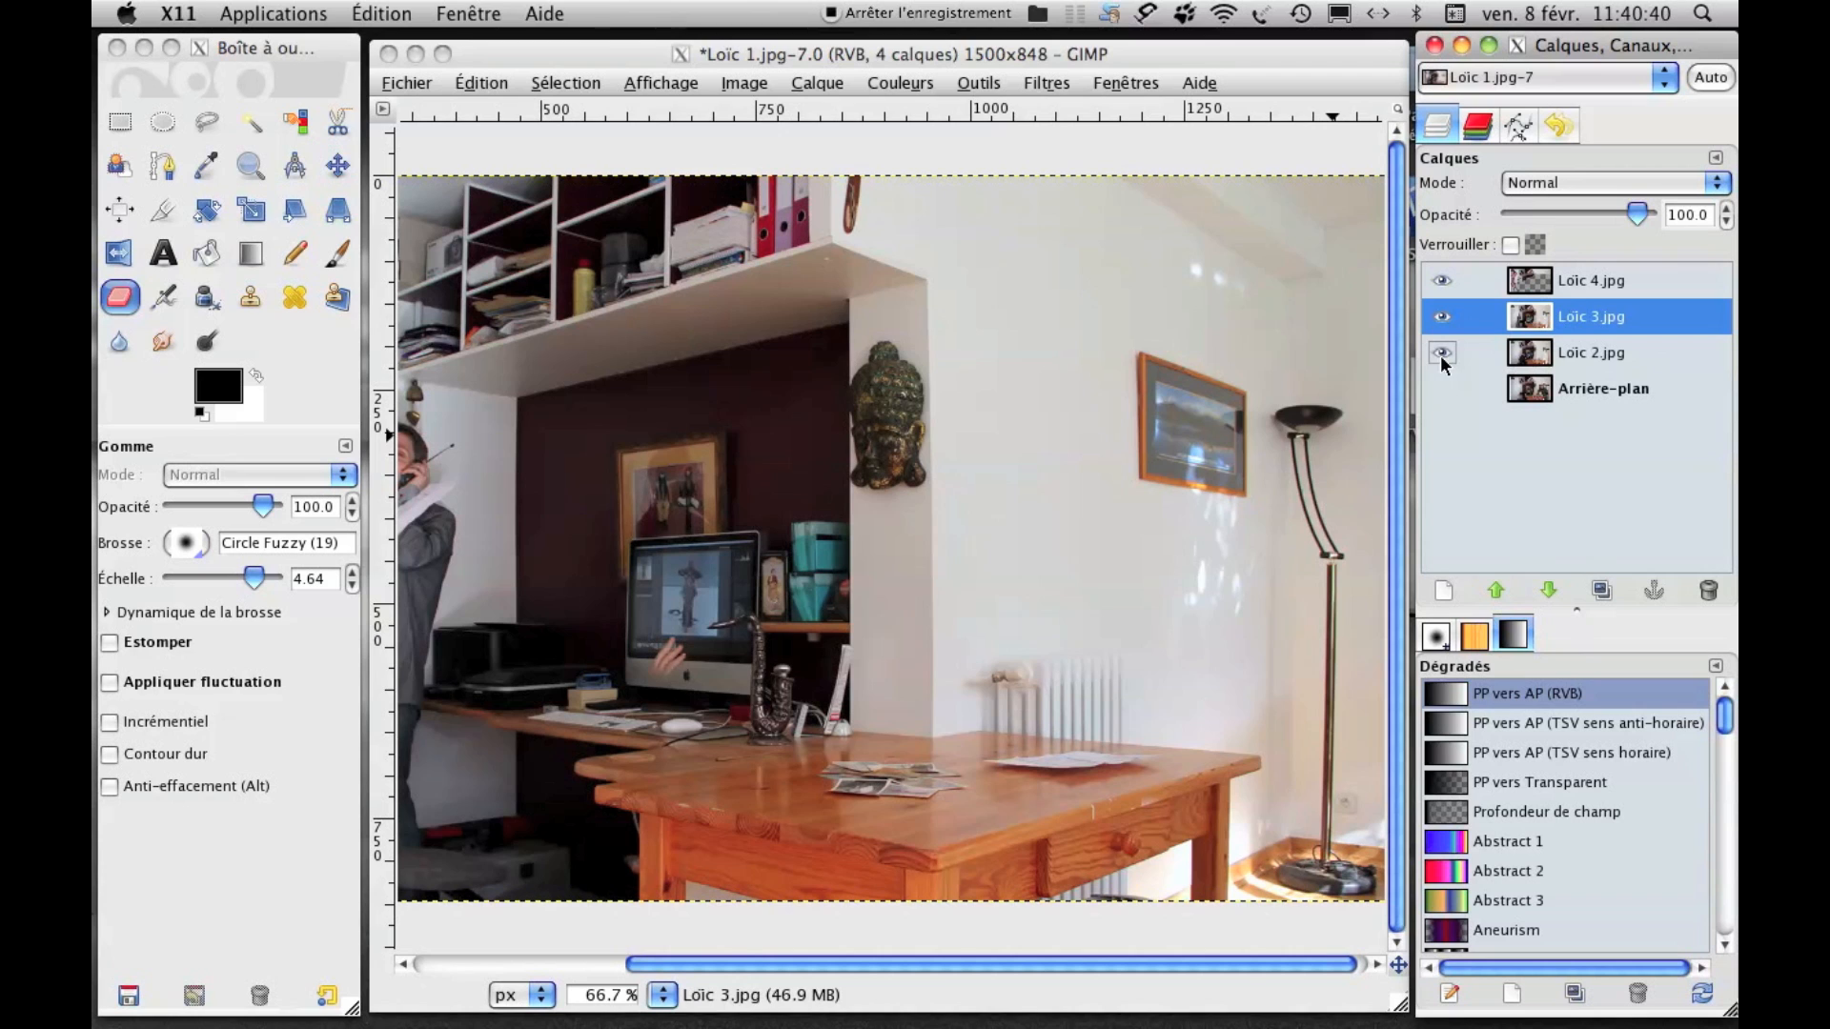
{"action": "left_click", "coordinate": [648, 680]}
{"action": "mouse_move", "coordinate": [663, 651]}
{"action": "left_mouse_down"}
{"action": "mouse_move", "coordinate": [636, 701]}
{"action": "mouse_move", "coordinate": [520, 727]}
{"action": "mouse_move", "coordinate": [560, 651]}
{"action": "mouse_move", "coordinate": [526, 668]}
{"action": "mouse_move", "coordinate": [610, 736]}
{"action": "mouse_move", "coordinate": [559, 770]}
{"action": "mouse_move", "coordinate": [586, 604]}
{"action": "mouse_move", "coordinate": [536, 617]}
{"action": "mouse_move", "coordinate": [524, 580]}
{"action": "left_mouse_up"}
{"action": "left_click_drag", "start_coordinate": [668, 966], "coordinate": [516, 964]}
{"action": "mouse_move", "coordinate": [685, 639]}
{"action": "left_mouse_down"}
{"action": "mouse_move", "coordinate": [713, 682]}
{"action": "mouse_move", "coordinate": [726, 782]}
{"action": "mouse_move", "coordinate": [774, 793]}
{"action": "mouse_move", "coordinate": [817, 774]}
{"action": "left_mouse_up"}
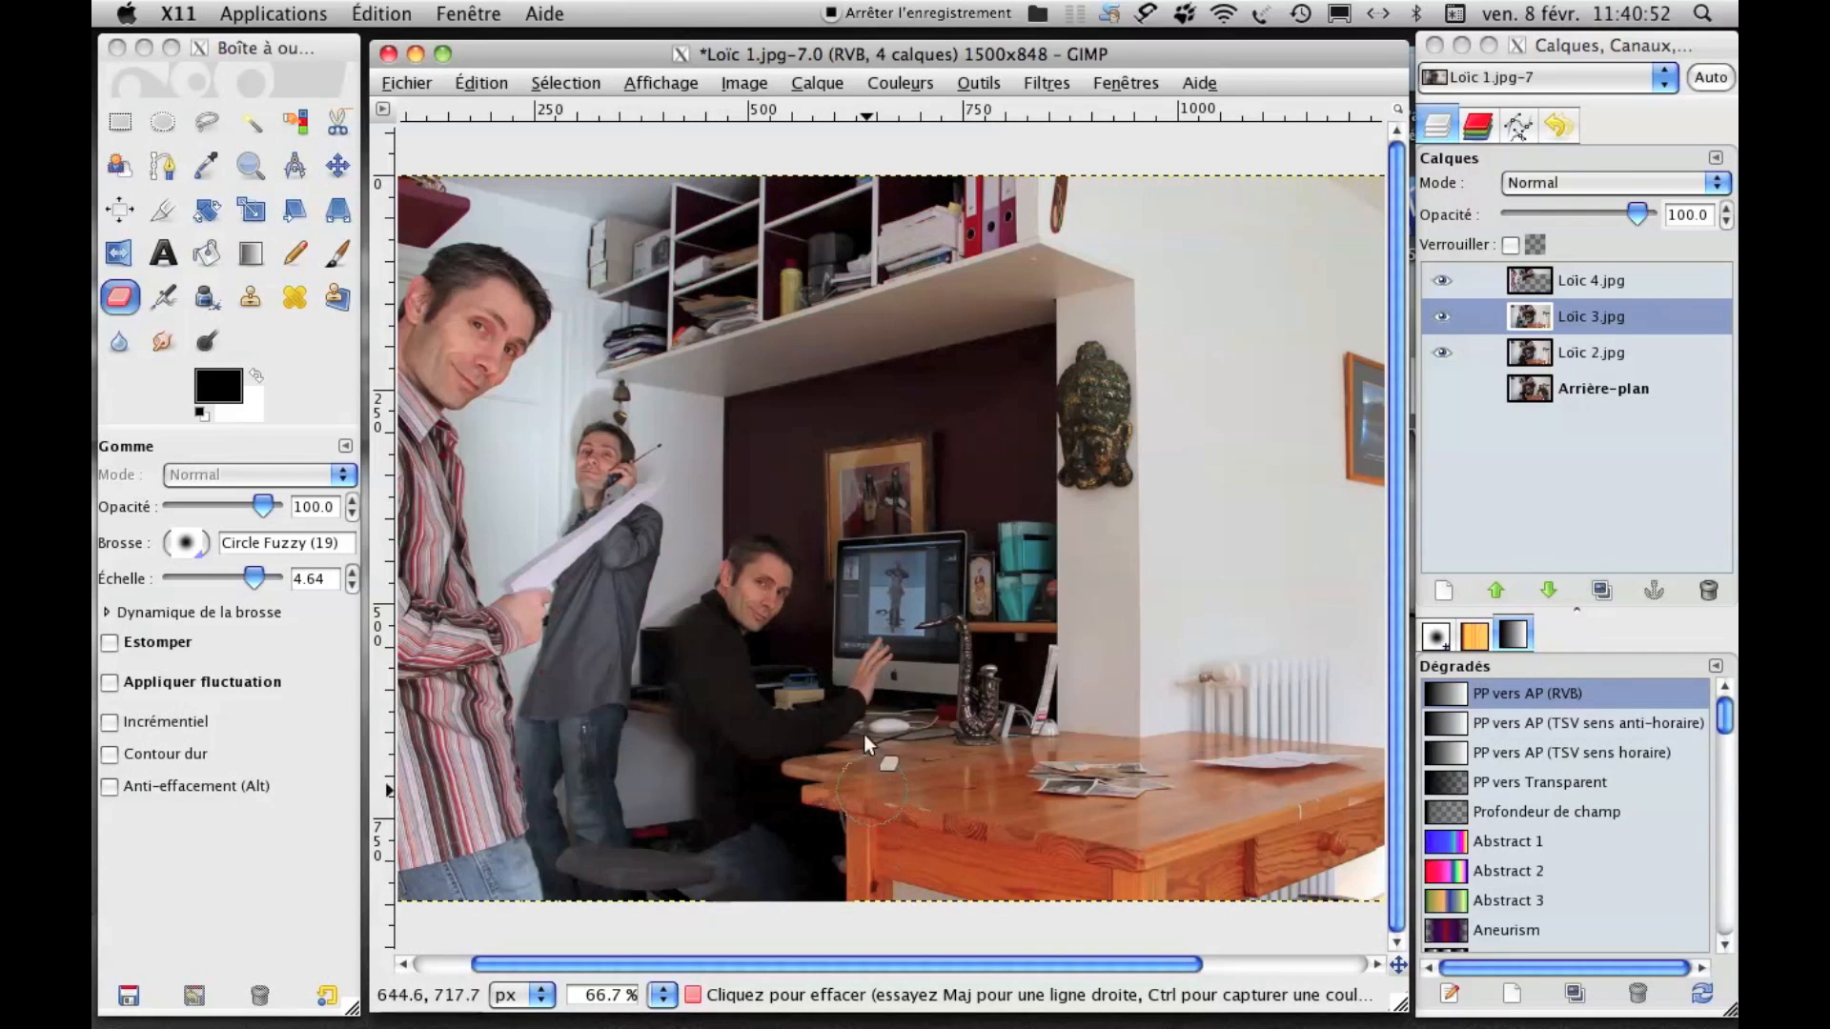
Hide Loïc 4.jpg and Loïc 2.jpg, leaving Loïc 3.jpg selected as the only visible layer.
{"action": "left_click", "coordinate": [1443, 282]}
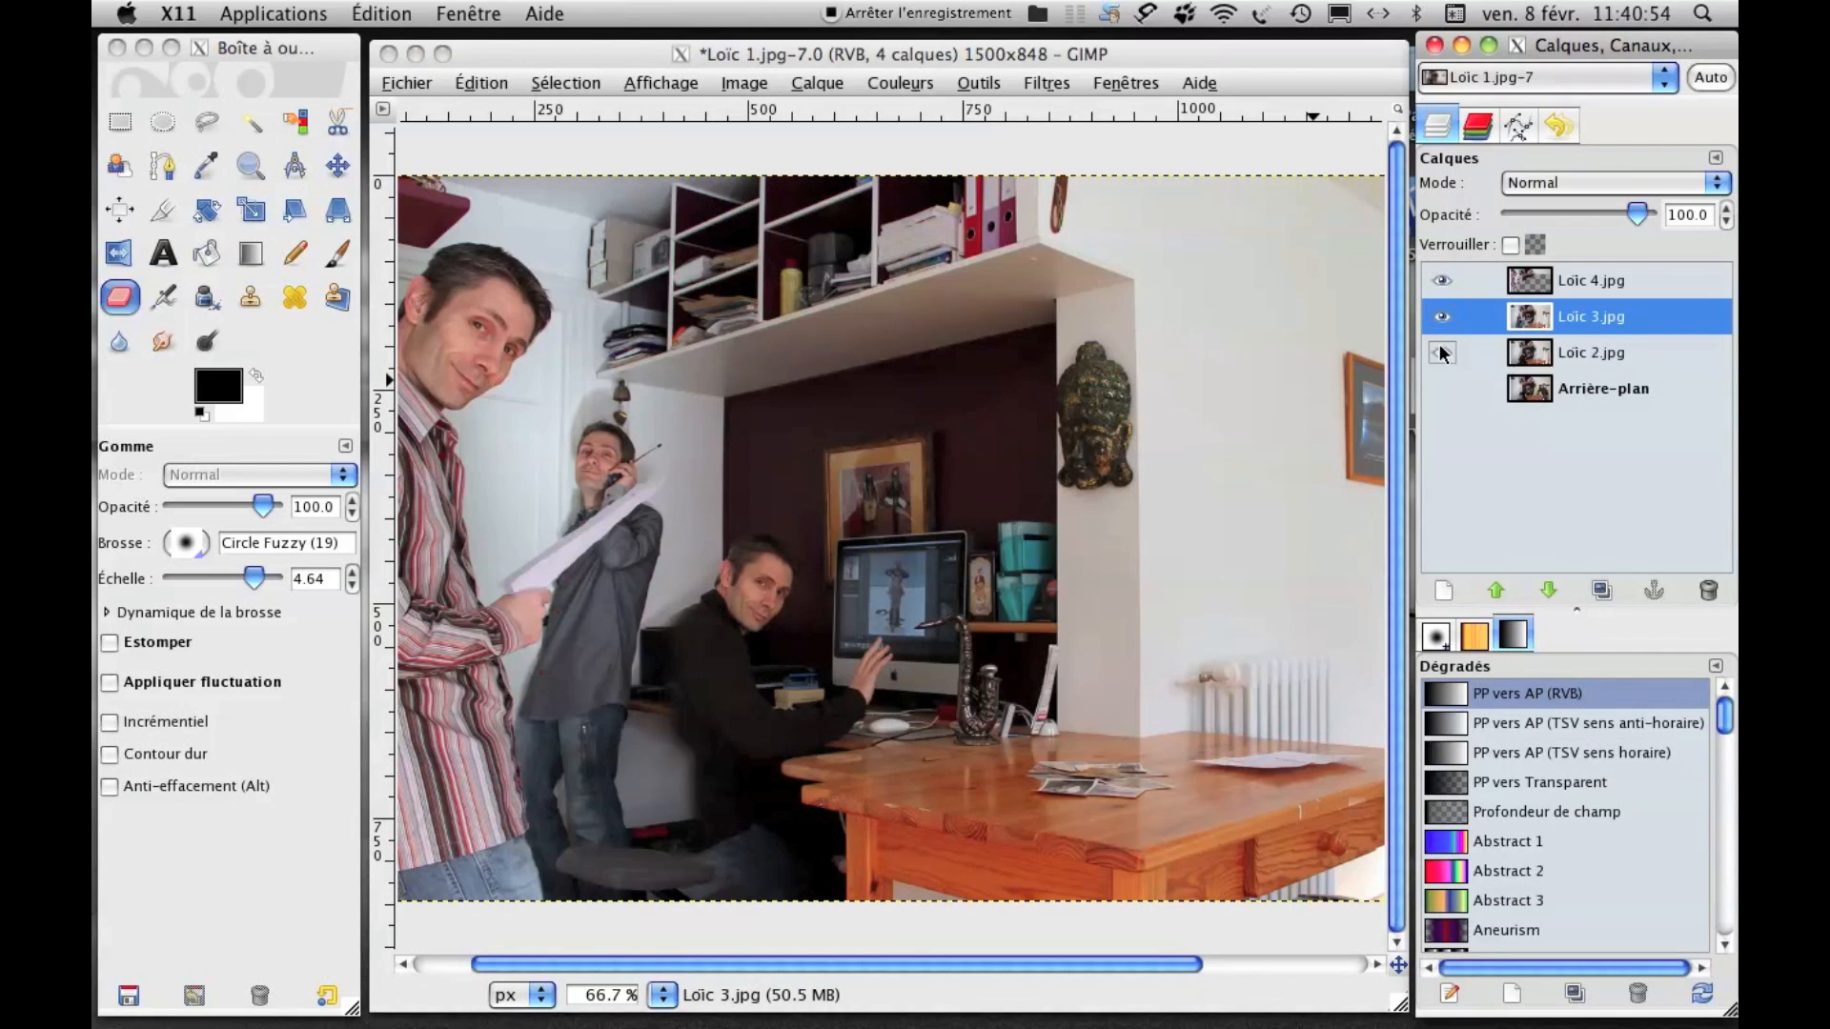
{"action": "left_click", "coordinate": [1443, 282]}
{"action": "left_click", "coordinate": [1441, 316]}
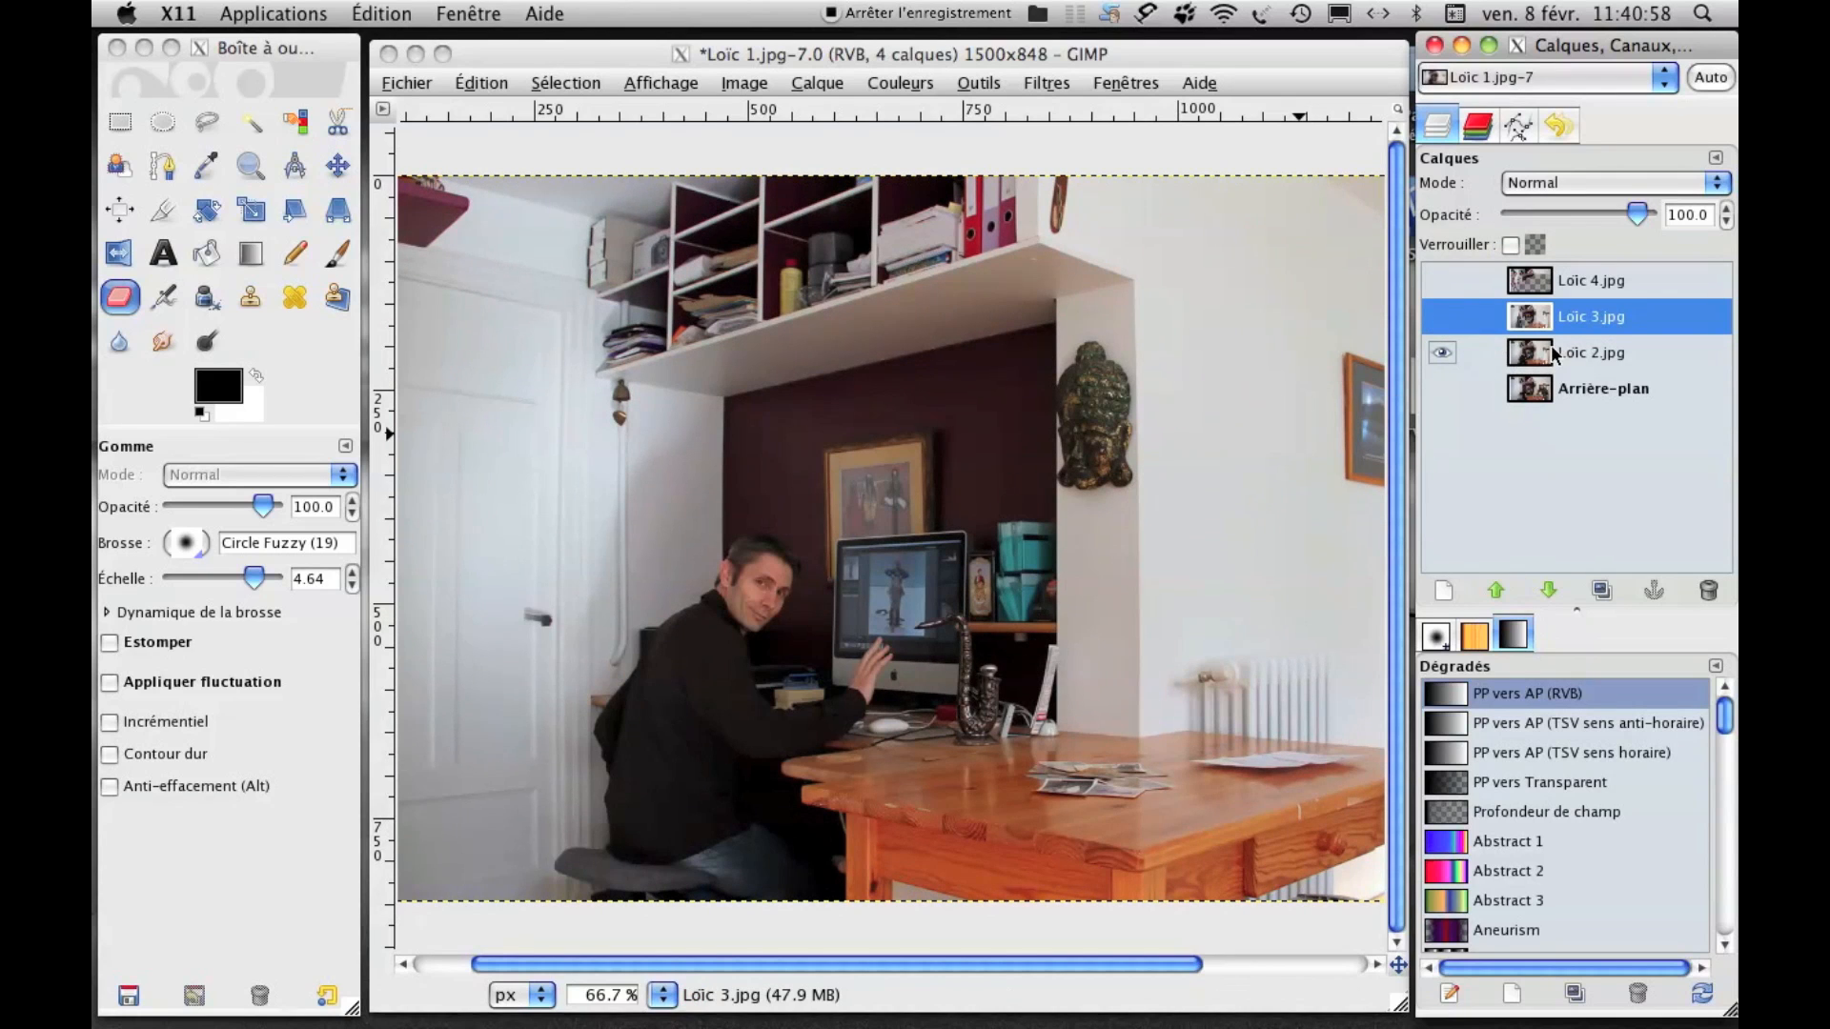
{"action": "left_click", "coordinate": [1463, 353]}
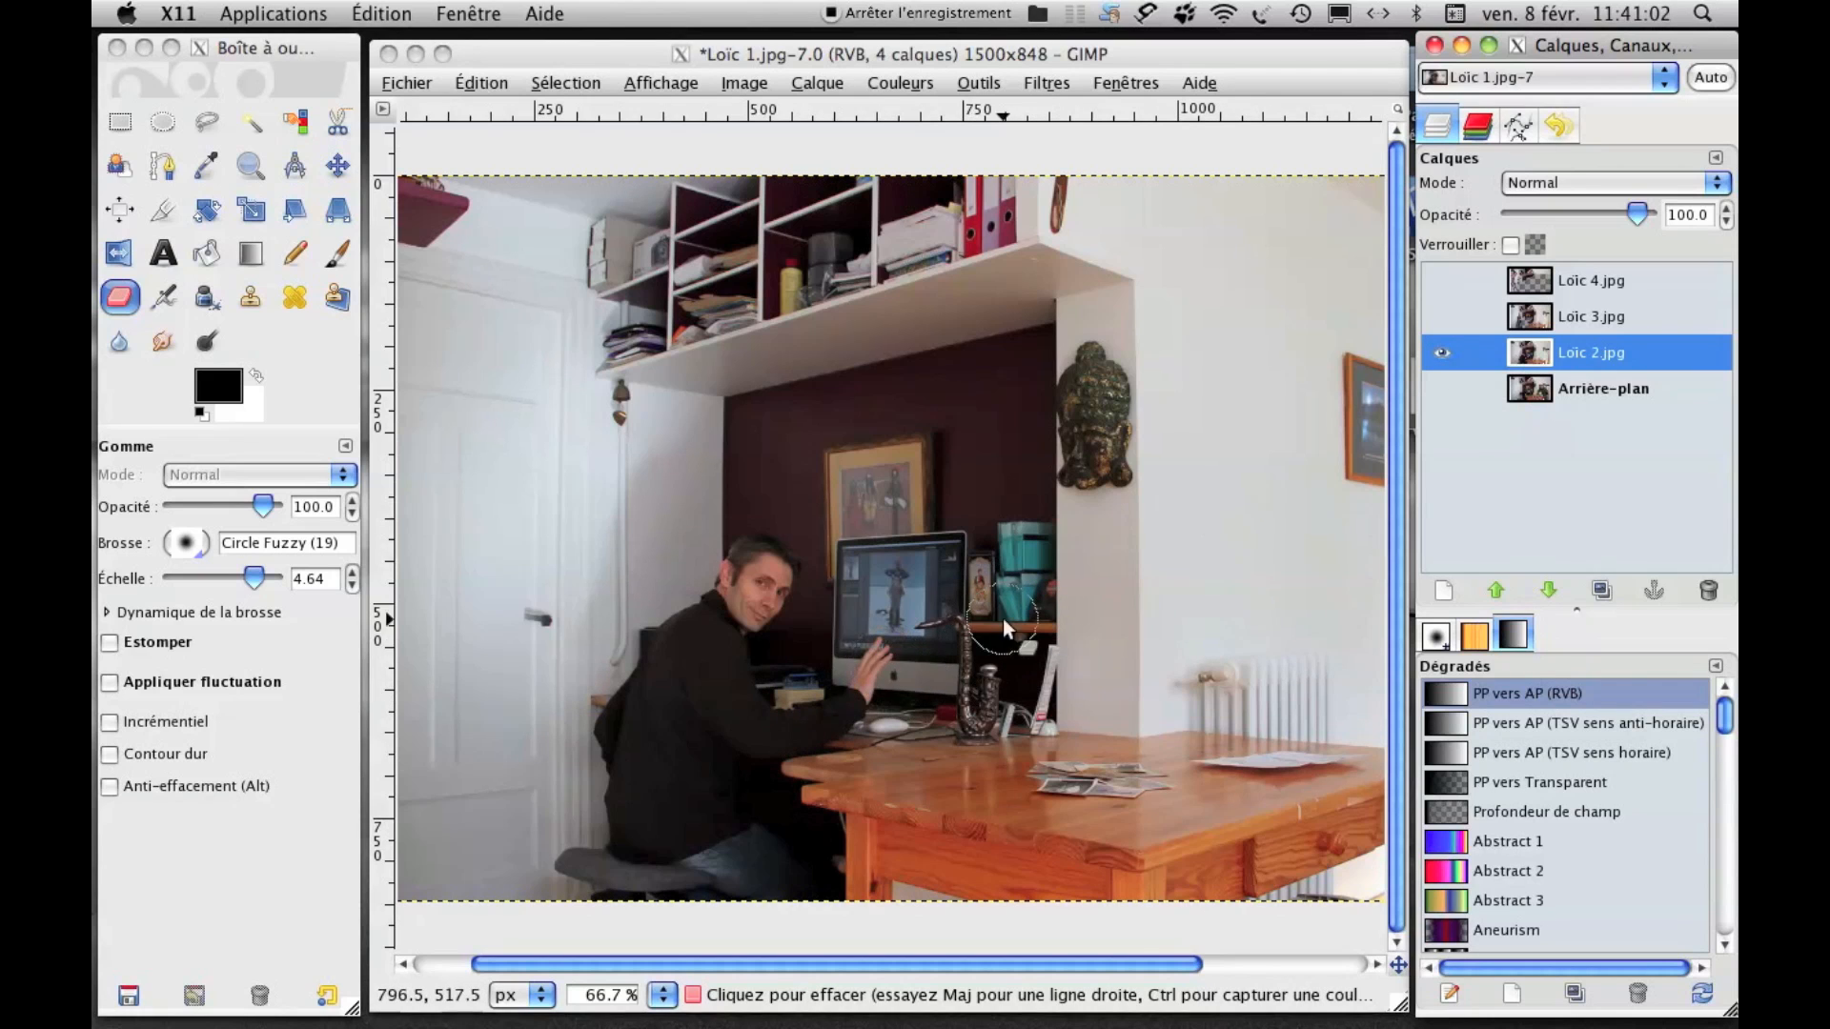
{"action": "left_click", "coordinate": [845, 690]}
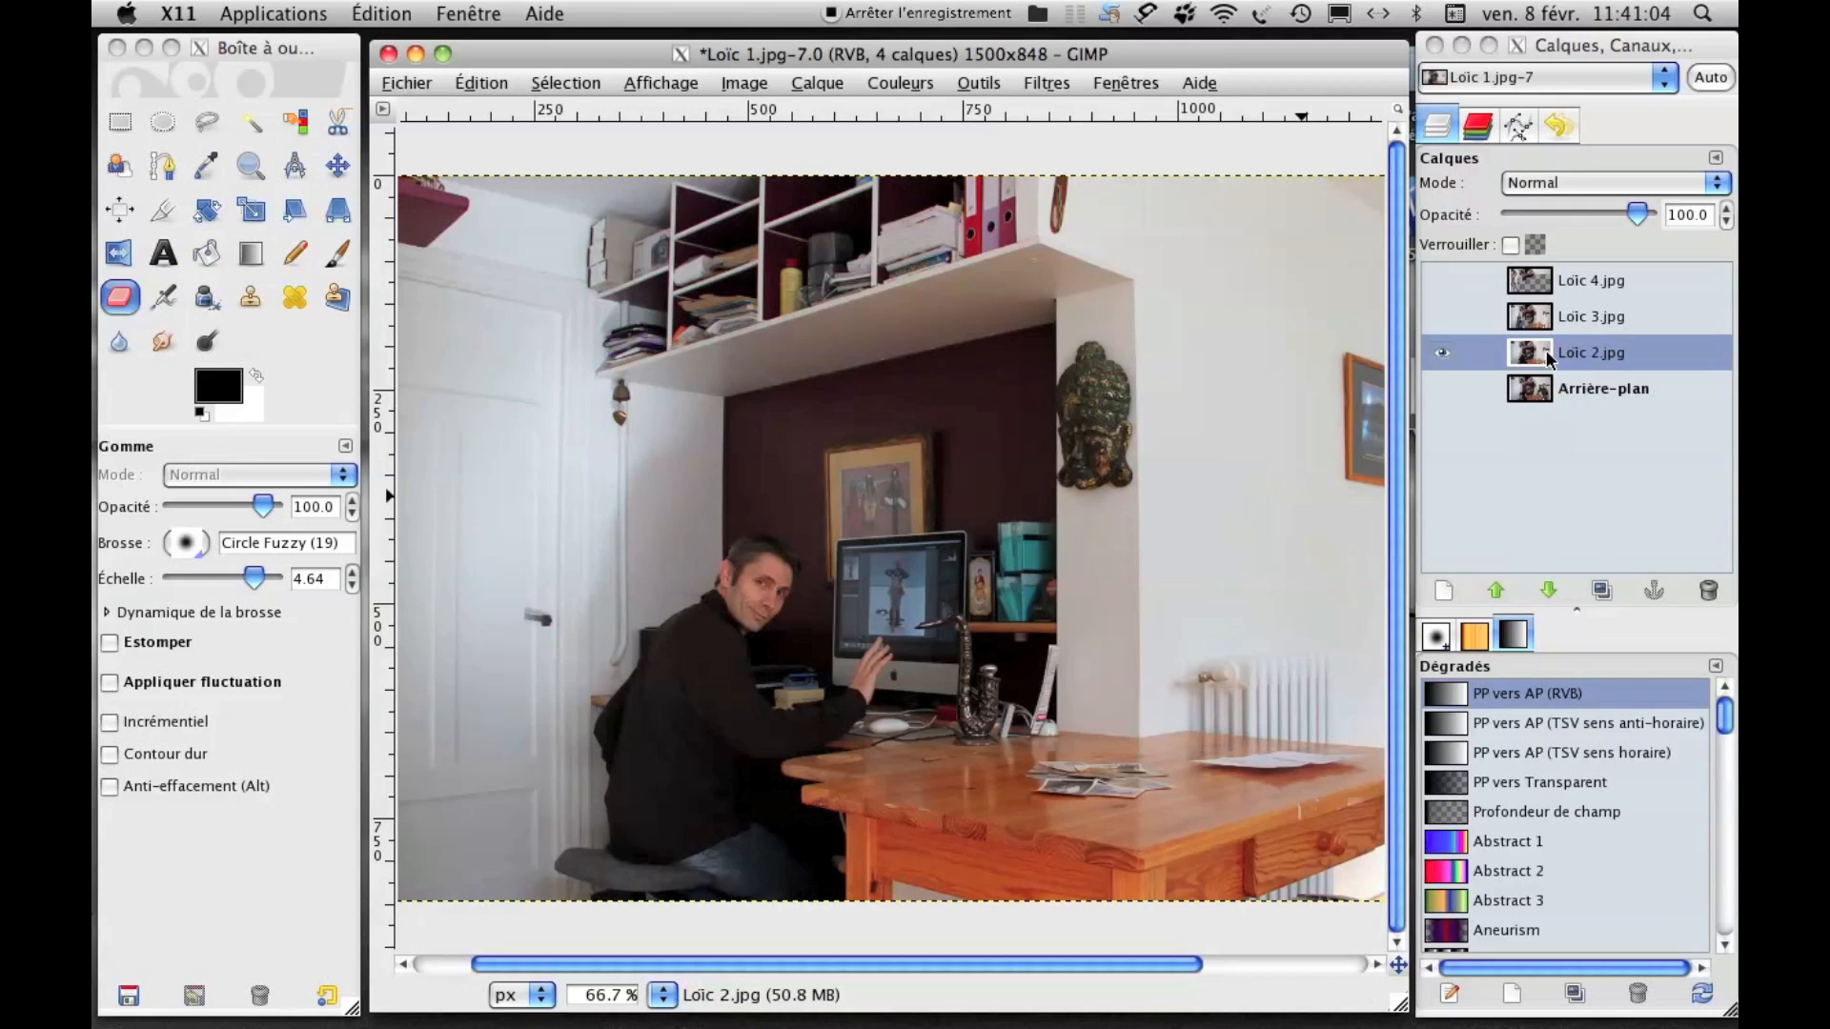
{"action": "left_click", "coordinate": [1462, 324]}
{"action": "left_click", "coordinate": [1462, 324]}
{"action": "left_click", "coordinate": [1442, 353]}
{"action": "left_click", "coordinate": [1441, 317]}
Erase Loïc 3.jpg over the computer area, the wooden desk and the wall beside and below the Buddha head.
{"action": "left_click", "coordinate": [826, 644]}
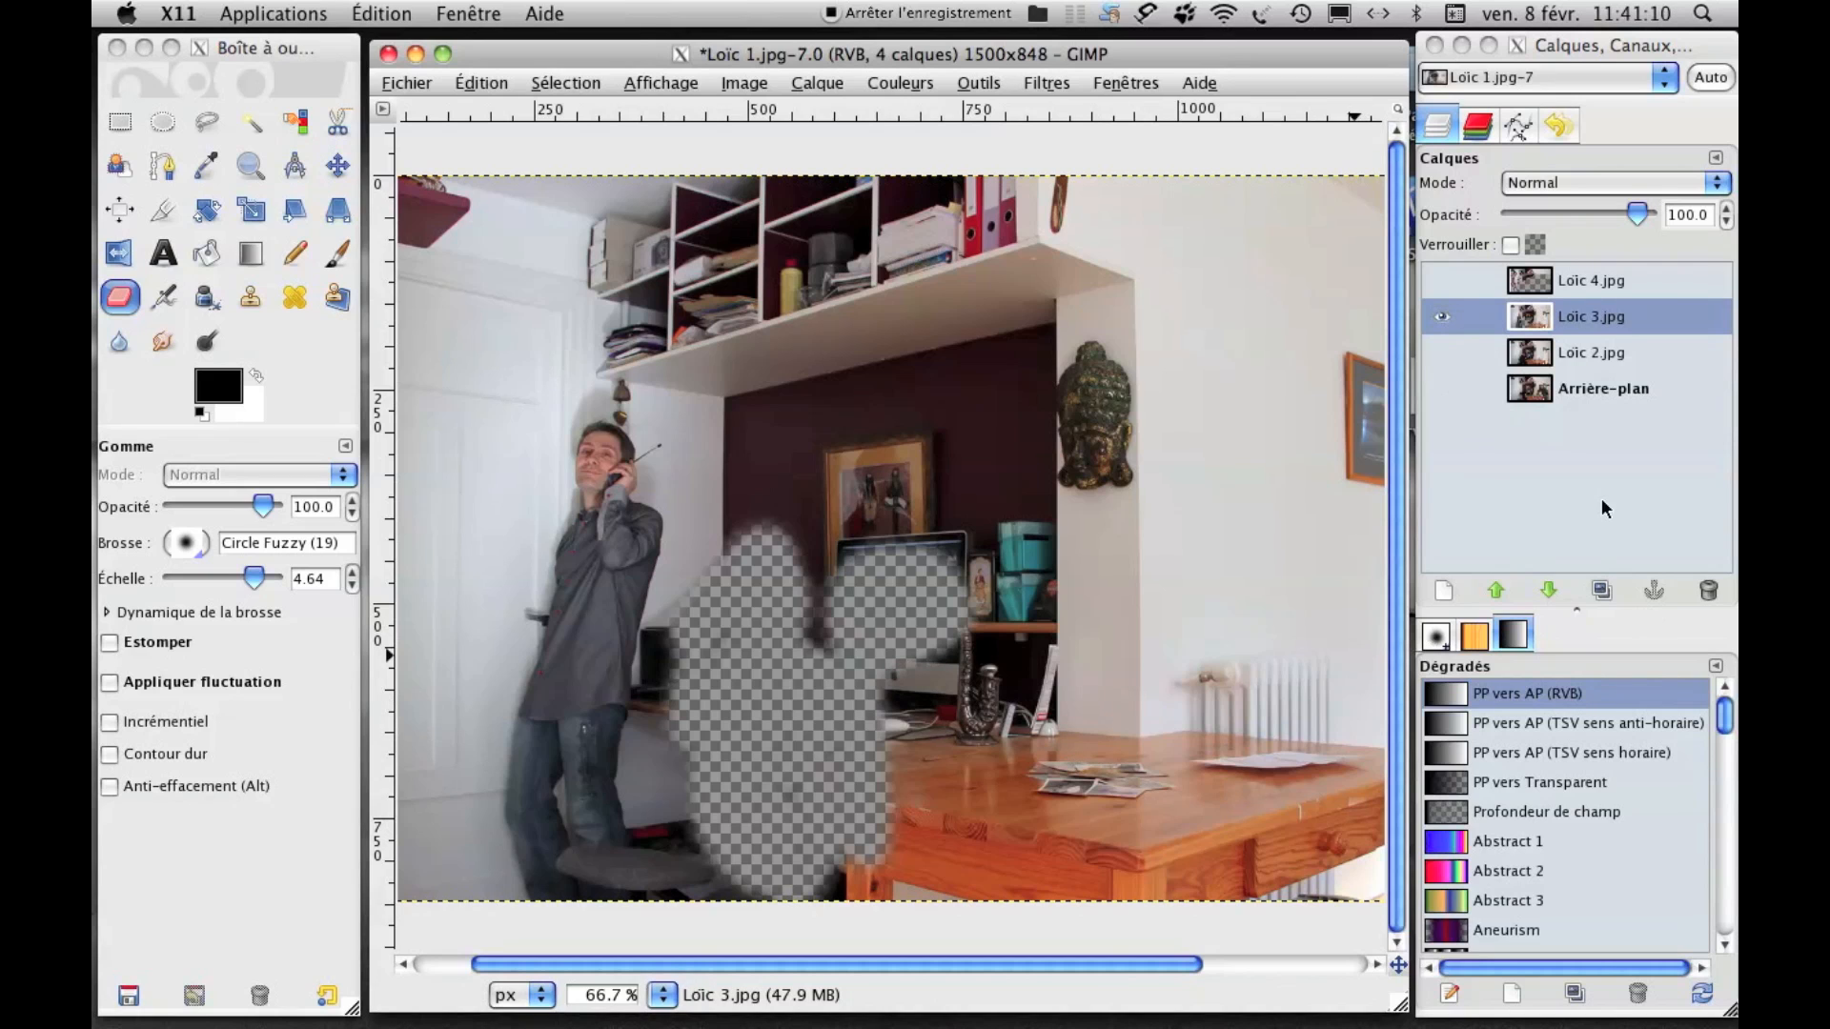
{"action": "mouse_move", "coordinate": [1020, 627]}
{"action": "left_mouse_down"}
{"action": "mouse_move", "coordinate": [935, 668]}
{"action": "mouse_move", "coordinate": [958, 763]}
{"action": "mouse_move", "coordinate": [873, 888]}
{"action": "mouse_move", "coordinate": [1239, 895]}
{"action": "mouse_move", "coordinate": [1273, 865]}
{"action": "mouse_move", "coordinate": [1115, 872]}
{"action": "mouse_move", "coordinate": [966, 777]}
{"action": "mouse_move", "coordinate": [1099, 655]}
{"action": "mouse_move", "coordinate": [1032, 694]}
{"action": "mouse_move", "coordinate": [919, 809]}
{"action": "mouse_move", "coordinate": [986, 545]}
{"action": "mouse_move", "coordinate": [1138, 497]}
{"action": "mouse_move", "coordinate": [1193, 547]}
{"action": "mouse_move", "coordinate": [1088, 676]}
{"action": "mouse_move", "coordinate": [1054, 832]}
{"action": "mouse_move", "coordinate": [1231, 763]}
{"action": "mouse_move", "coordinate": [1347, 823]}
{"action": "mouse_move", "coordinate": [1362, 663]}
{"action": "mouse_move", "coordinate": [1266, 738]}
{"action": "mouse_move", "coordinate": [1265, 867]}
{"action": "mouse_move", "coordinate": [1170, 783]}
{"action": "mouse_move", "coordinate": [1032, 827]}
{"action": "mouse_move", "coordinate": [1152, 855]}
{"action": "mouse_move", "coordinate": [953, 568]}
{"action": "mouse_move", "coordinate": [1176, 551]}
{"action": "mouse_move", "coordinate": [1222, 459]}
{"action": "mouse_move", "coordinate": [1252, 483]}
{"action": "mouse_move", "coordinate": [1148, 465]}
{"action": "mouse_move", "coordinate": [1364, 410]}
{"action": "mouse_move", "coordinate": [1296, 418]}
{"action": "left_mouse_up"}
{"action": "mouse_move", "coordinate": [1304, 511]}
{"action": "left_mouse_down"}
{"action": "mouse_move", "coordinate": [1127, 517]}
{"action": "mouse_move", "coordinate": [1113, 485]}
{"action": "mouse_move", "coordinate": [1066, 504]}
{"action": "mouse_move", "coordinate": [1069, 481]}
{"action": "mouse_move", "coordinate": [1404, 406]}
{"action": "mouse_move", "coordinate": [1166, 458]}
{"action": "mouse_move", "coordinate": [941, 566]}
{"action": "mouse_move", "coordinate": [1143, 455]}
{"action": "mouse_move", "coordinate": [1368, 427]}
{"action": "left_mouse_up"}
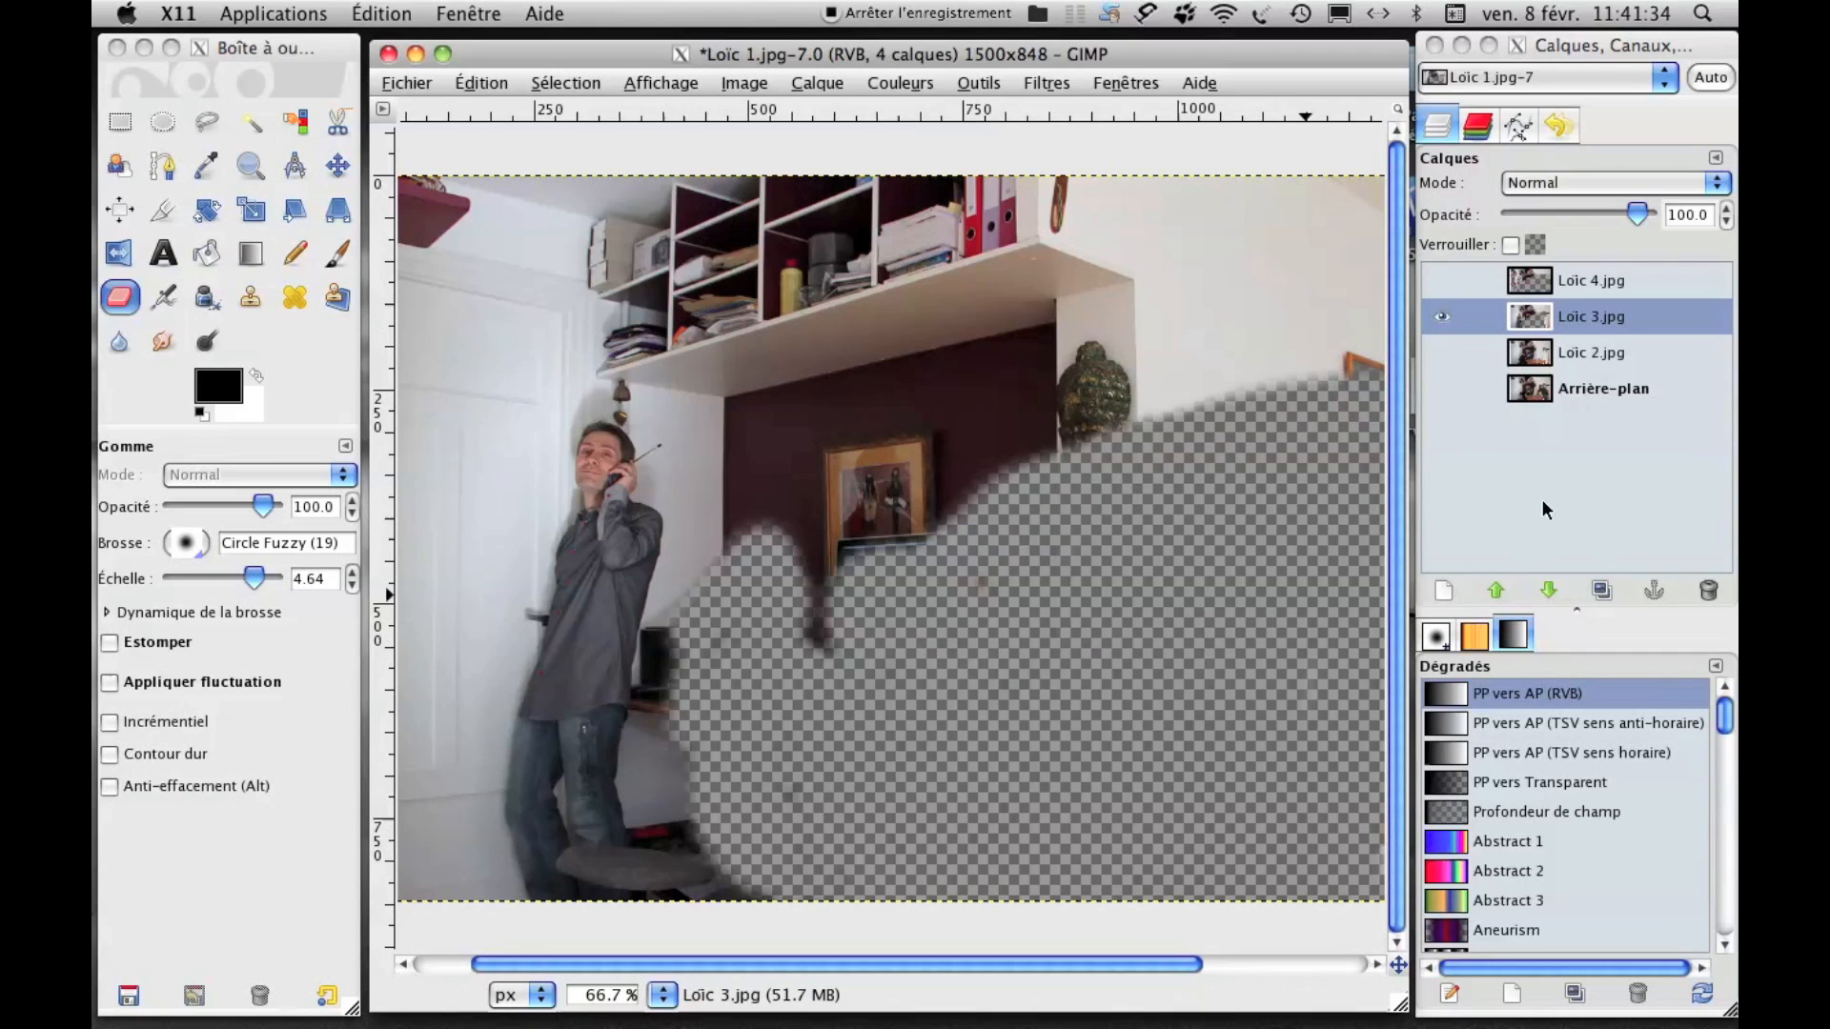
Show Loïc 2.jpg and lower the opacity of Loïc 3.jpg to 63.6.
{"action": "left_click", "coordinate": [1447, 350]}
{"action": "left_click", "coordinate": [1440, 354]}
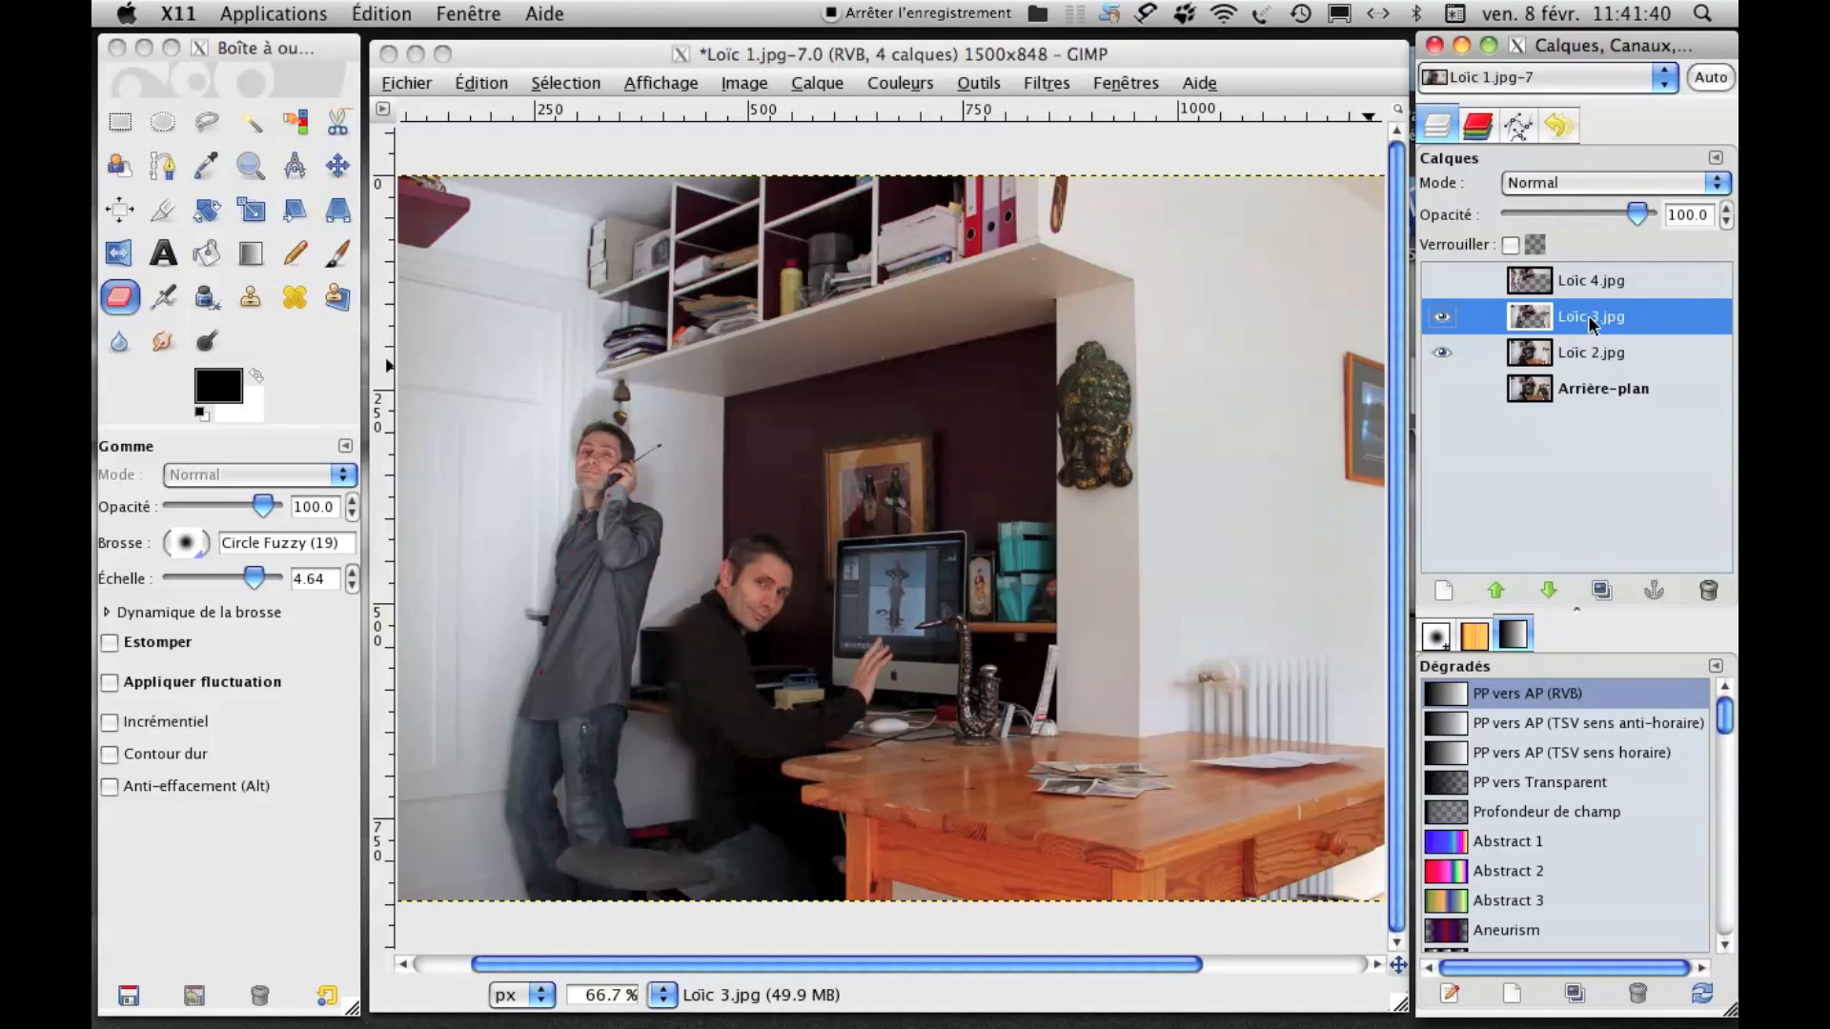
{"action": "left_click_drag", "start_coordinate": [1637, 213], "coordinate": [1596, 215]}
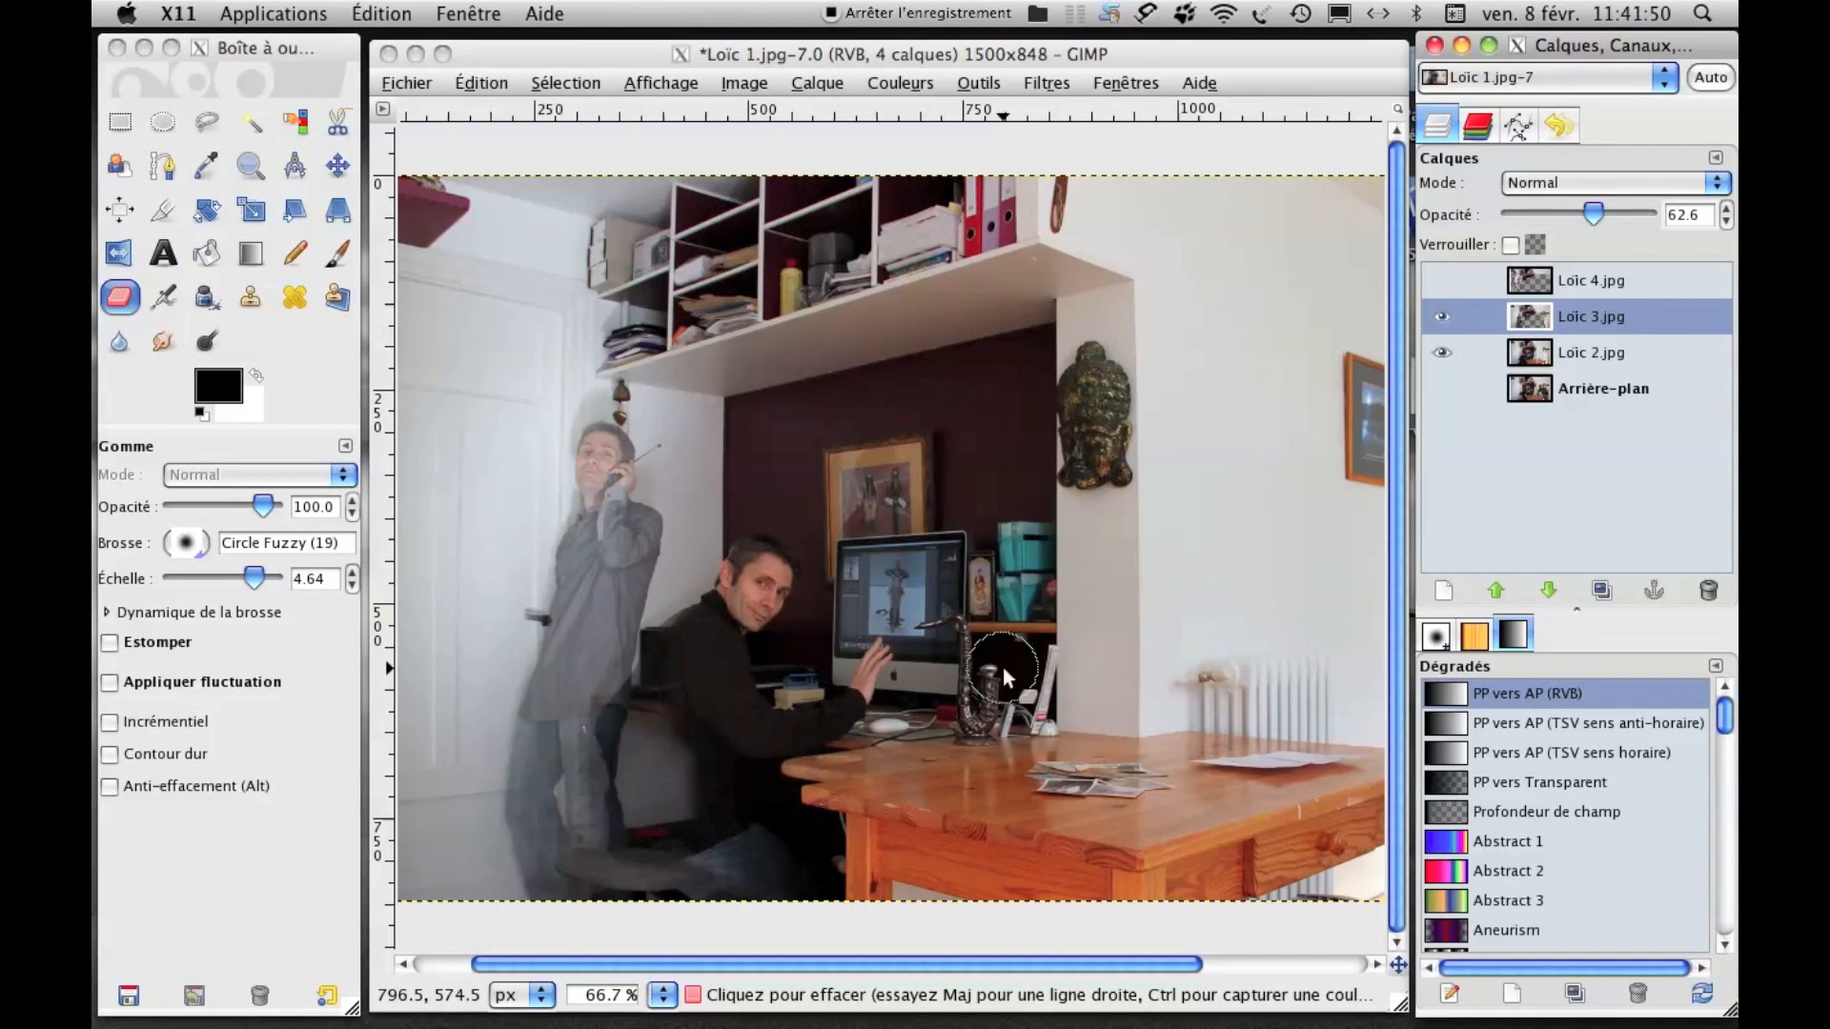
{"action": "key", "text": "Right"}
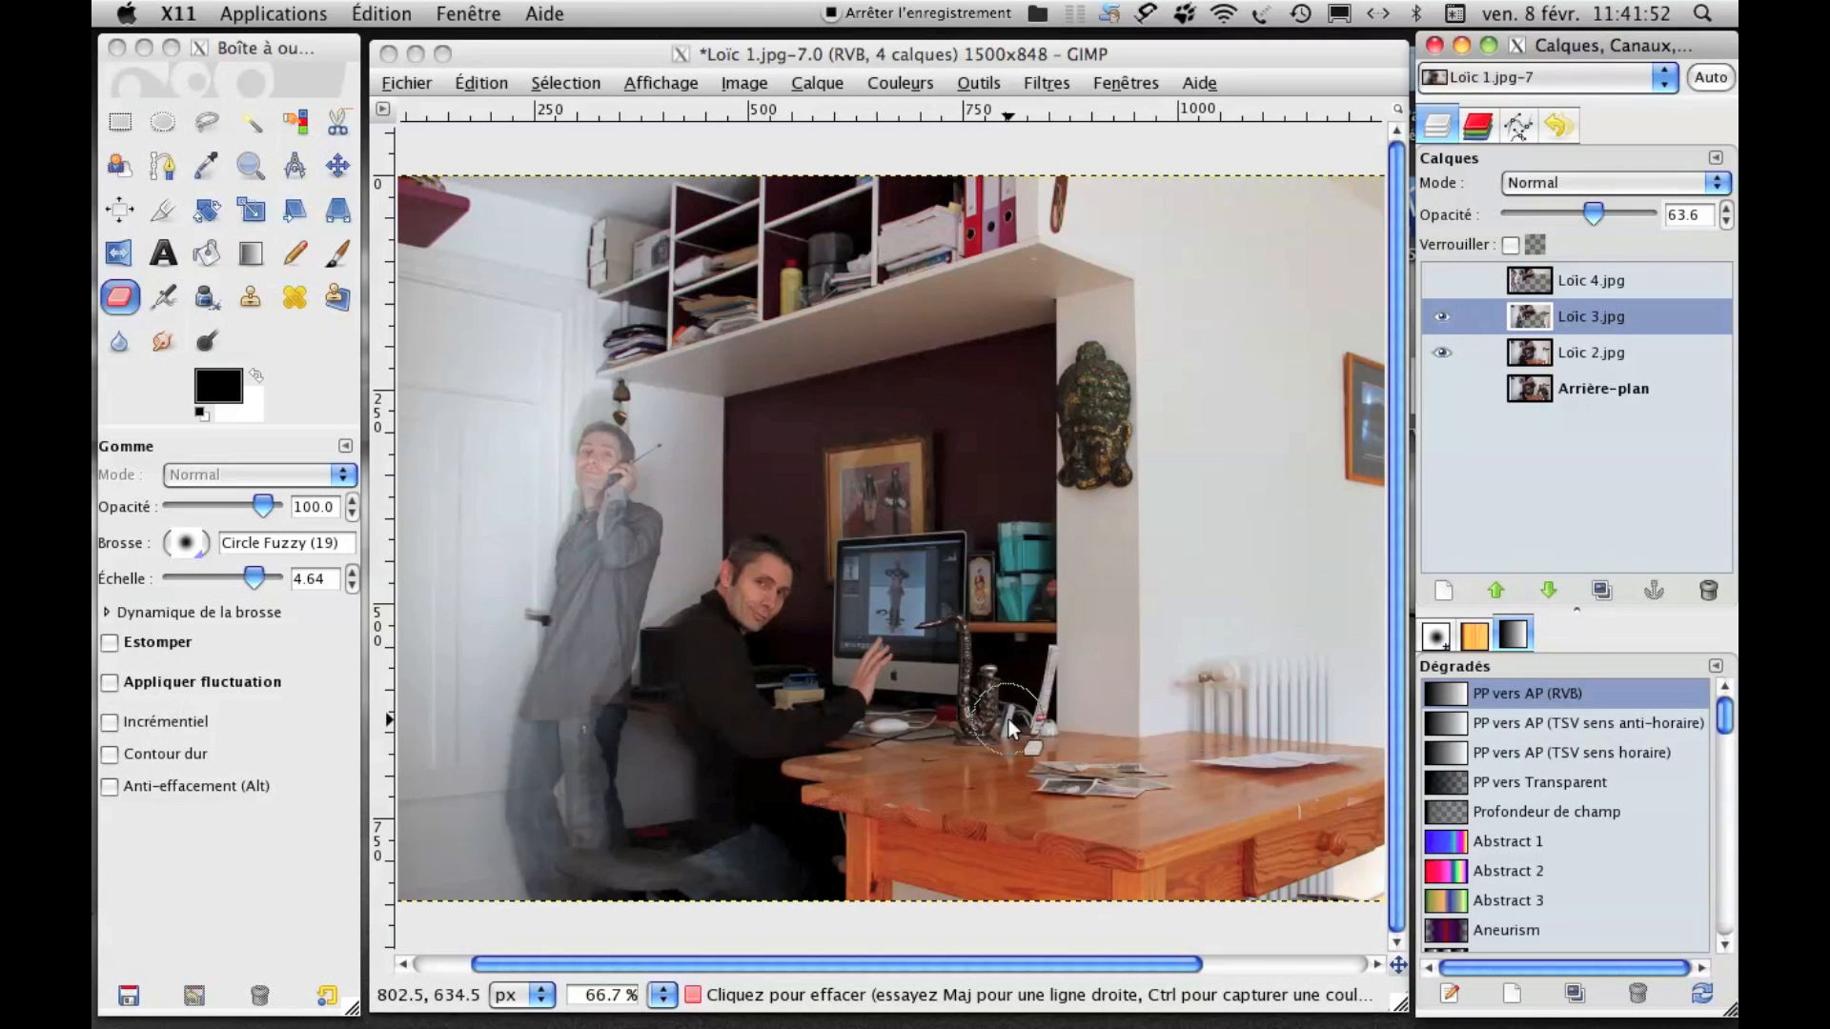
Set the eraser scale to 1.93 and erase Loïc 3.jpg along the seated man's back, waist and seat at 100% zoom.
{"action": "left_click", "coordinate": [965, 156]}
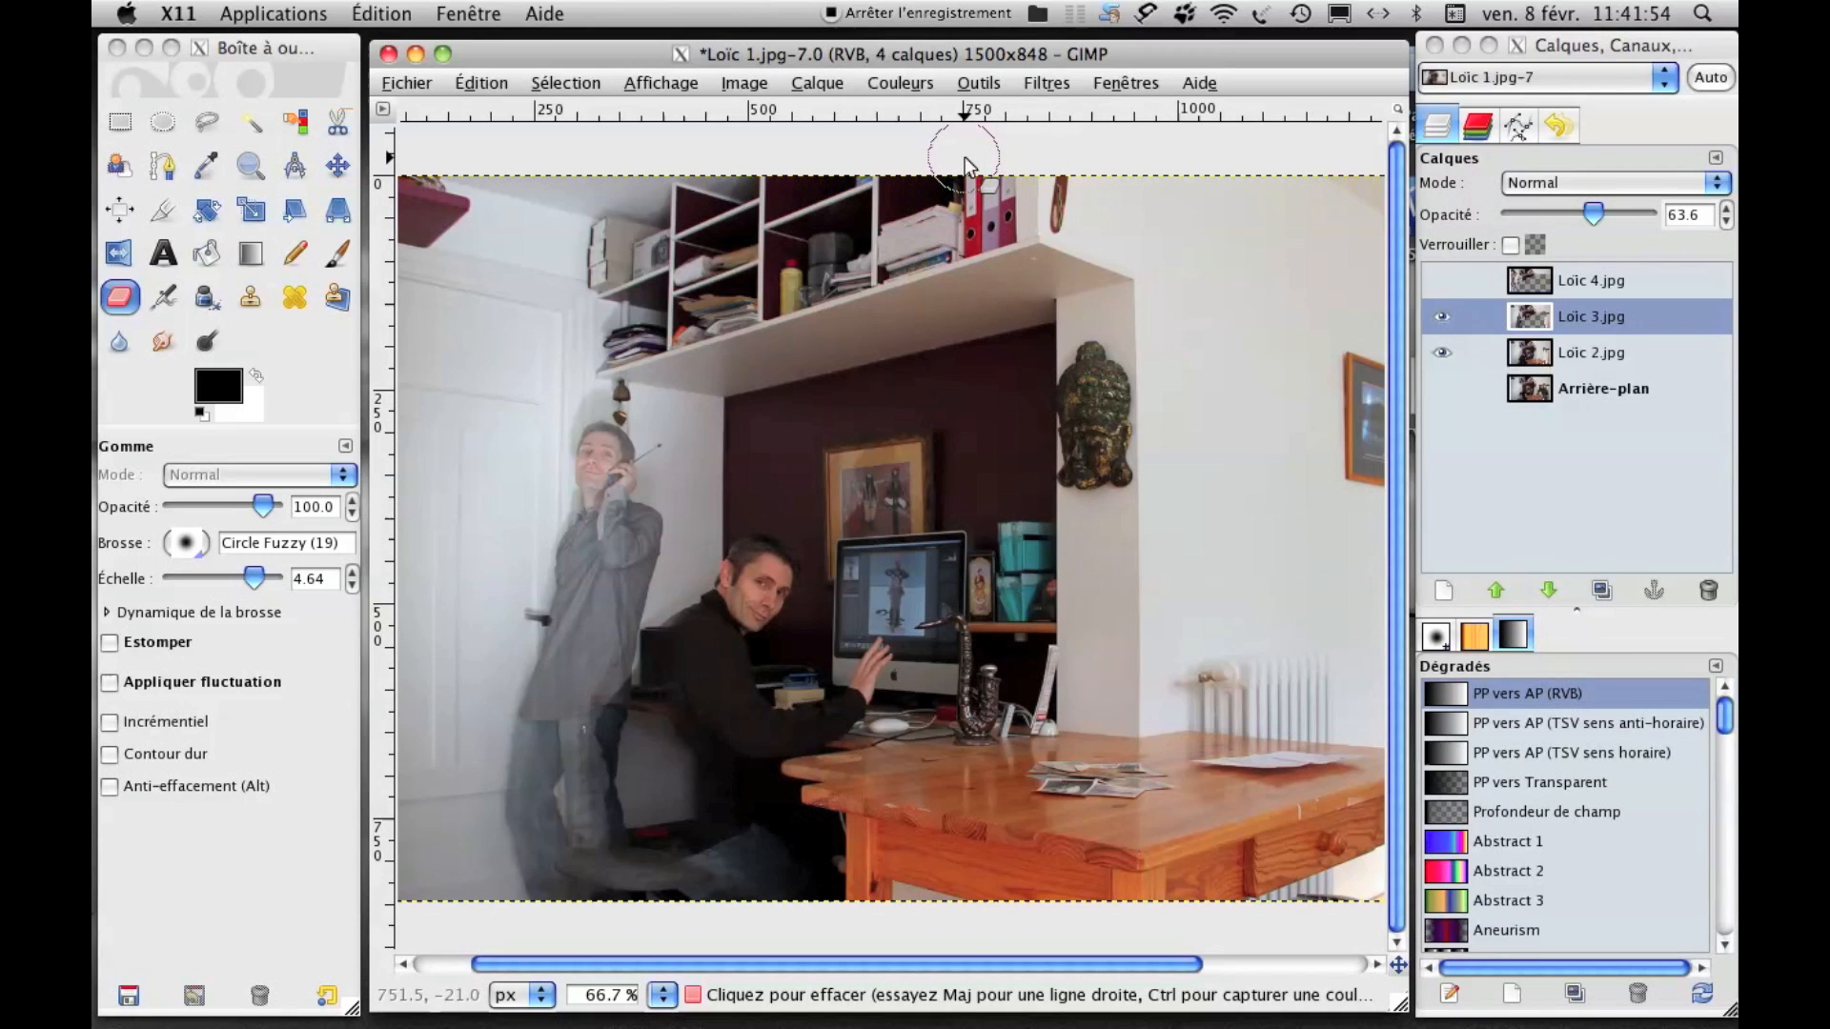
{"action": "key", "text": "plus"}
{"action": "left_click_drag", "start_coordinate": [964, 157], "coordinate": [1079, 30]}
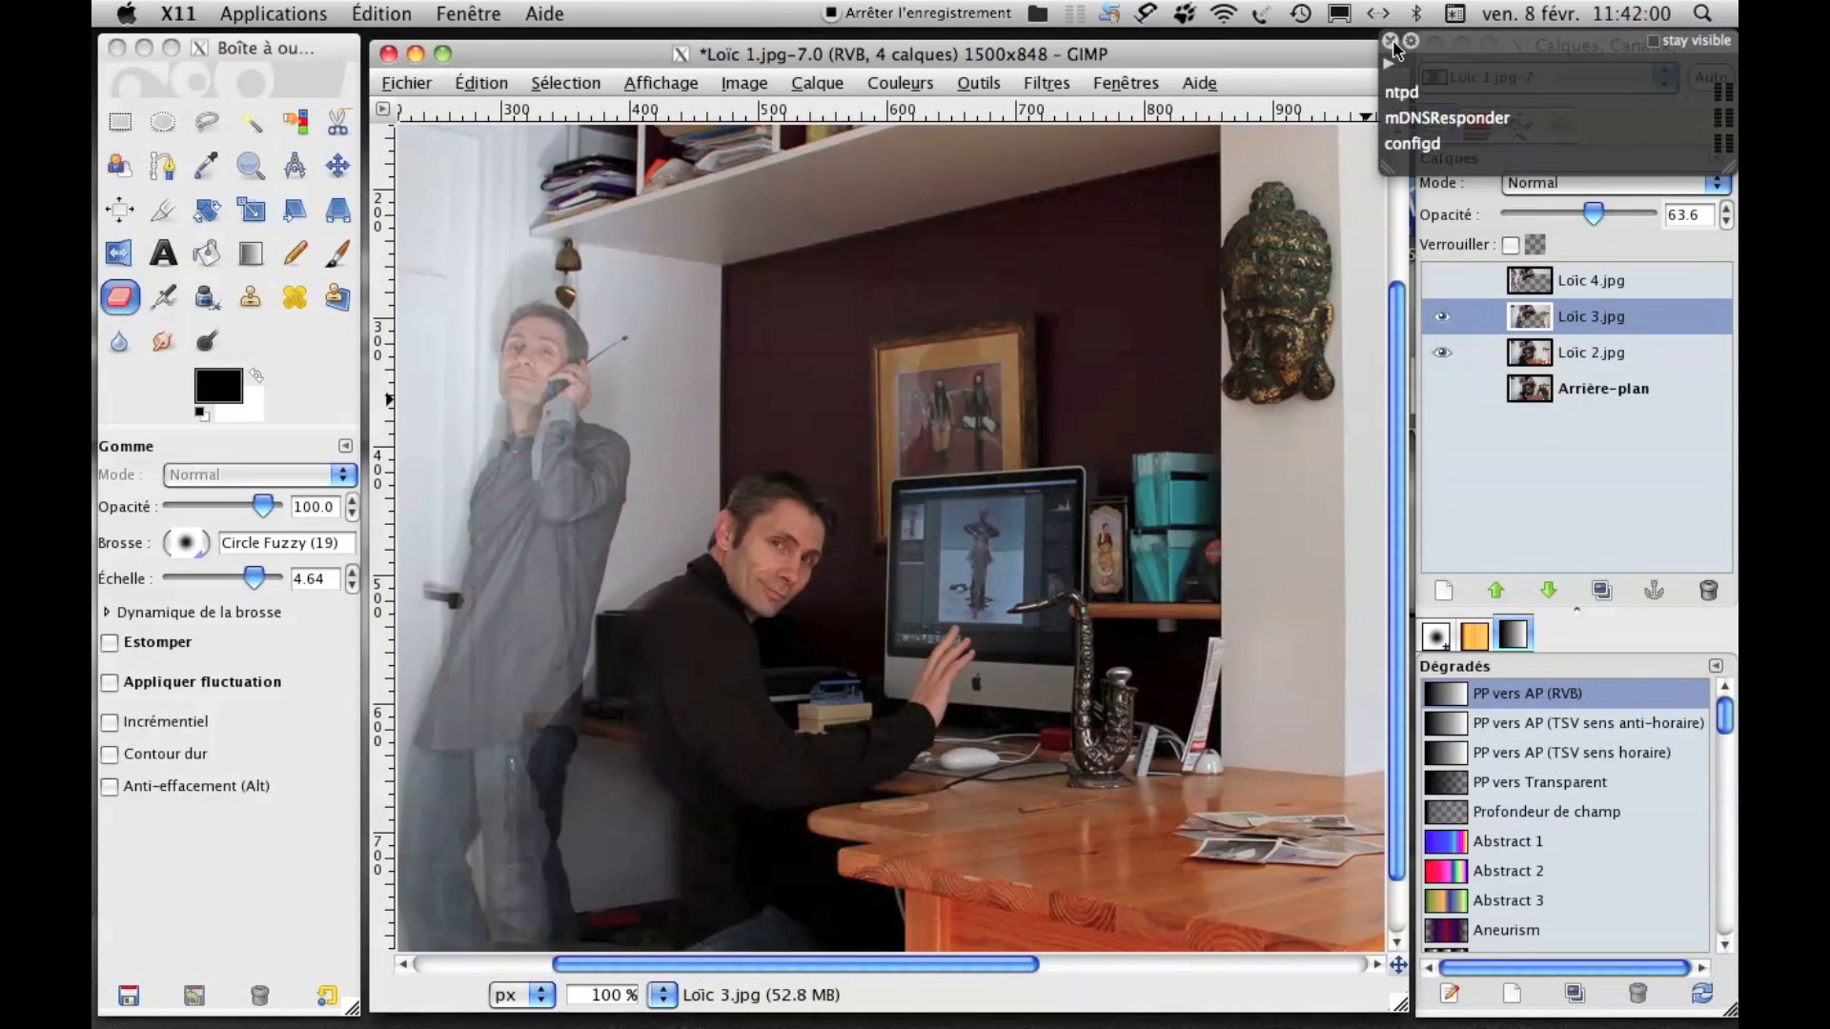
{"action": "left_click_drag", "start_coordinate": [1011, 664], "coordinate": [1124, 438]}
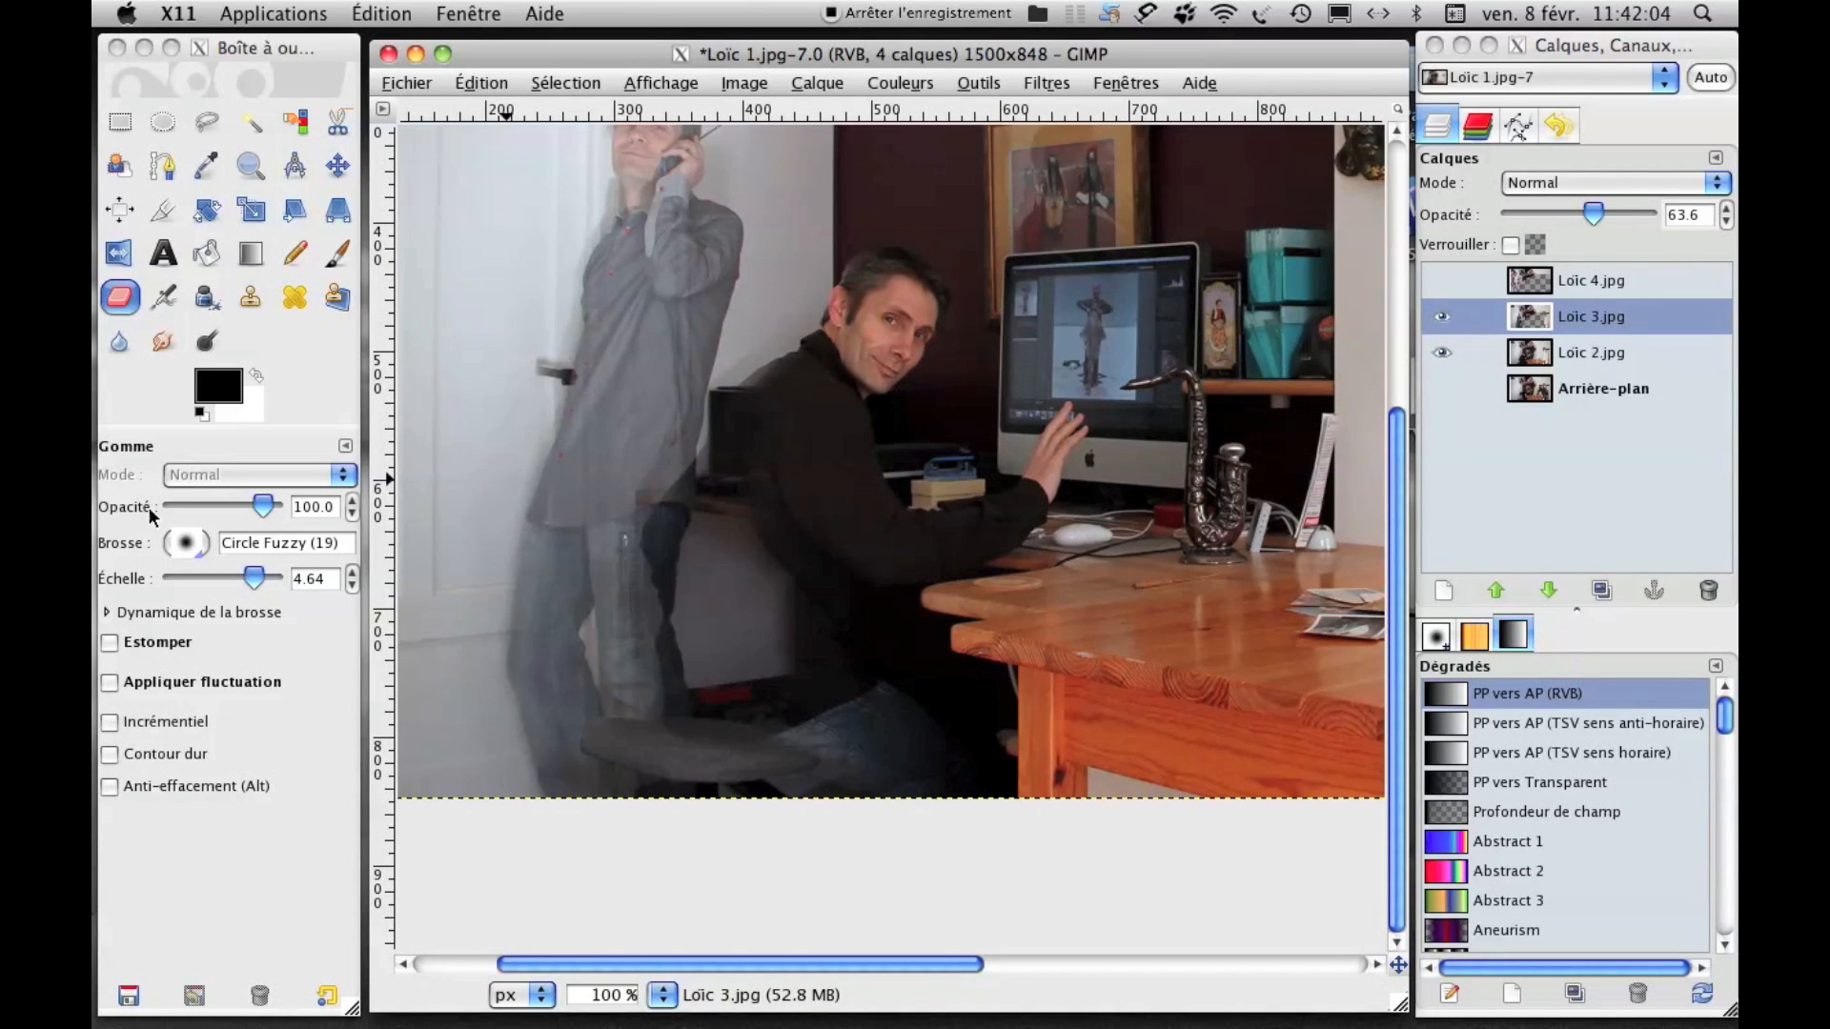
{"action": "left_click", "coordinate": [253, 578]}
{"action": "mouse_move", "coordinate": [251, 576]}
{"action": "left_mouse_down"}
{"action": "mouse_move", "coordinate": [220, 577]}
{"action": "mouse_move", "coordinate": [244, 578]}
{"action": "left_mouse_up"}
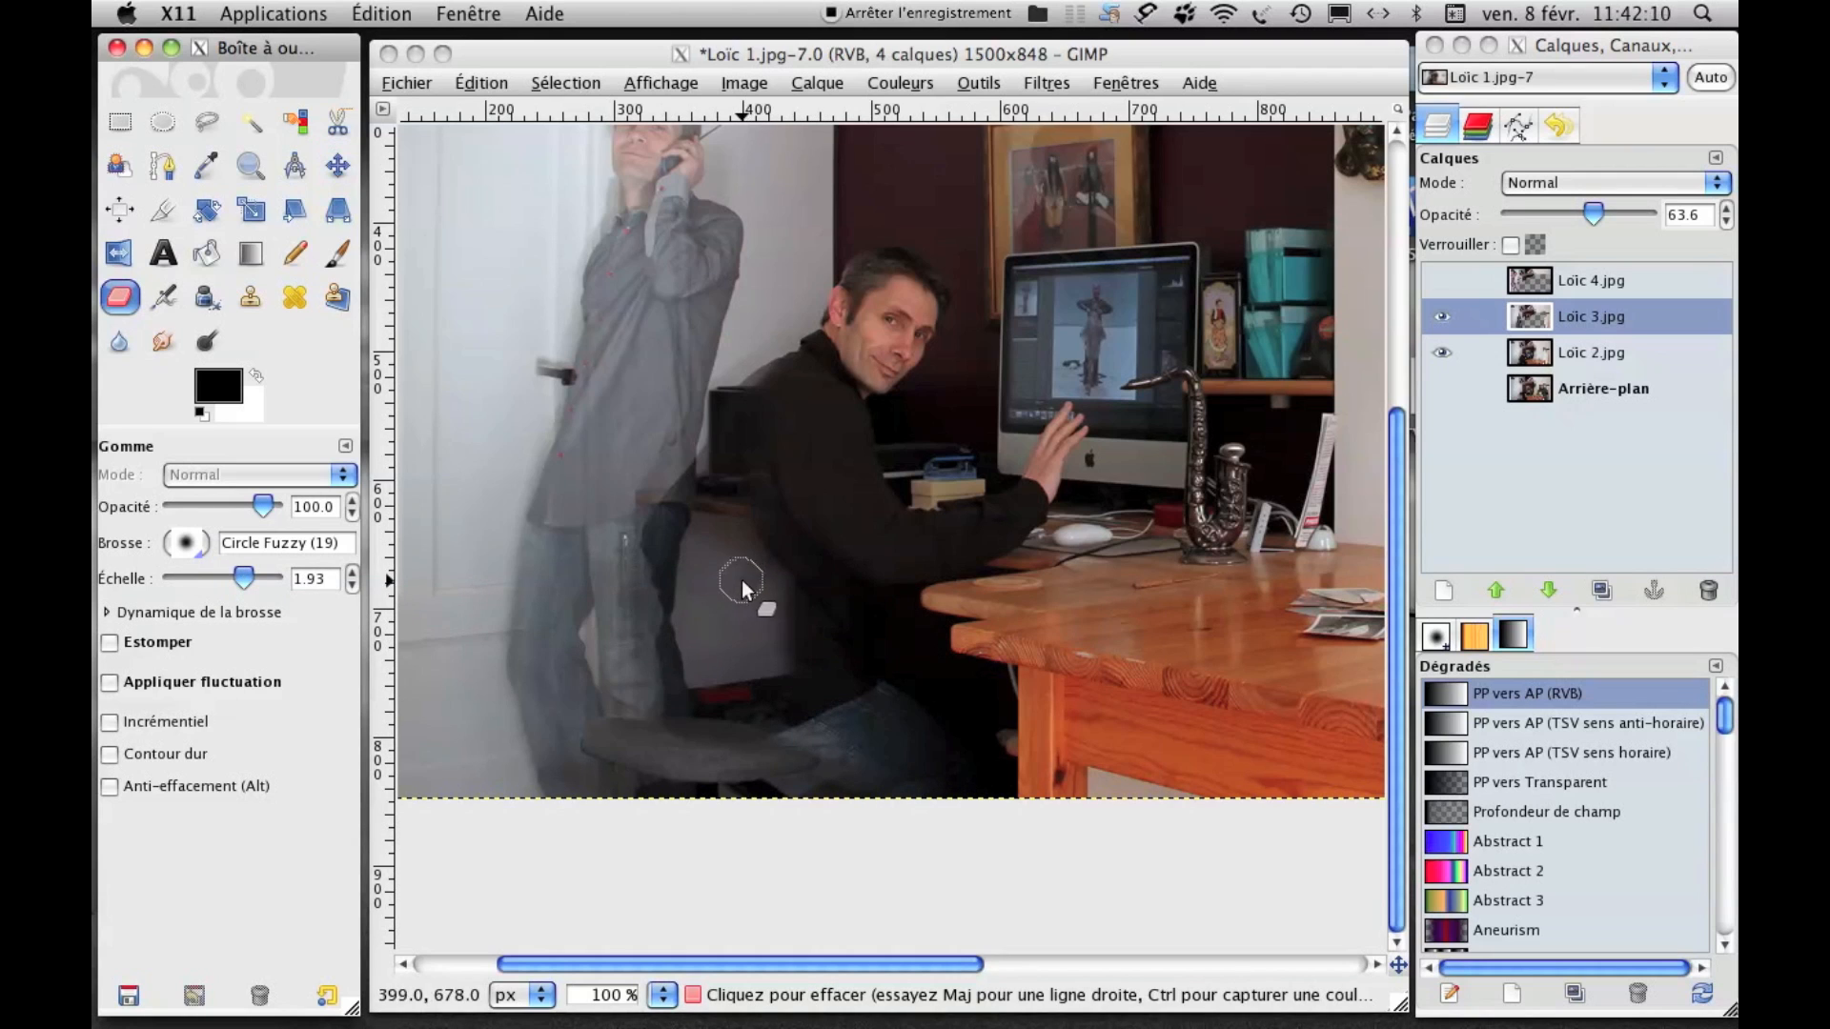
{"action": "left_click", "coordinate": [770, 596]}
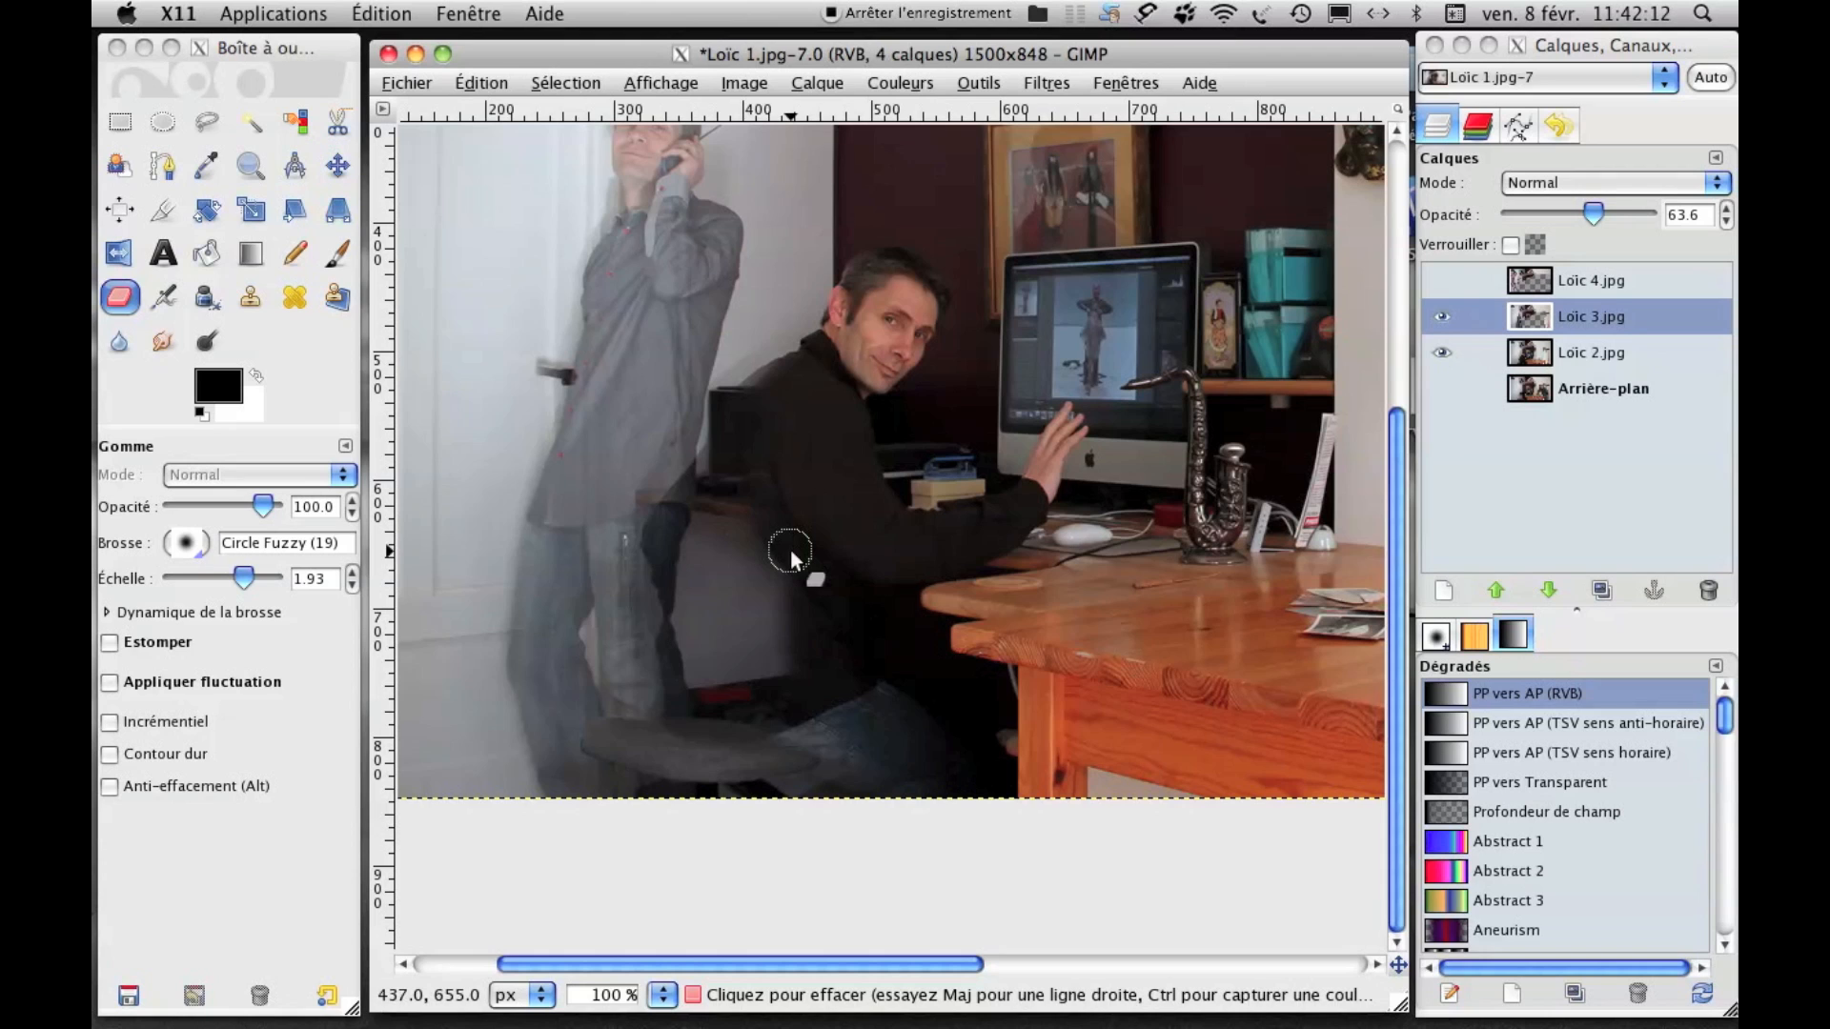
{"action": "mouse_move", "coordinate": [781, 564]}
{"action": "left_mouse_down"}
{"action": "mouse_move", "coordinate": [778, 663]}
{"action": "mouse_move", "coordinate": [741, 470]}
{"action": "mouse_move", "coordinate": [702, 564]}
{"action": "mouse_move", "coordinate": [755, 564]}
{"action": "mouse_move", "coordinate": [804, 639]}
{"action": "mouse_move", "coordinate": [781, 701]}
{"action": "mouse_move", "coordinate": [775, 684]}
{"action": "mouse_move", "coordinate": [796, 668]}
{"action": "mouse_move", "coordinate": [821, 706]}
{"action": "mouse_move", "coordinate": [786, 739]}
{"action": "mouse_move", "coordinate": [868, 773]}
{"action": "mouse_move", "coordinate": [781, 753]}
{"action": "mouse_move", "coordinate": [848, 821]}
{"action": "mouse_move", "coordinate": [797, 790]}
{"action": "left_mouse_up"}
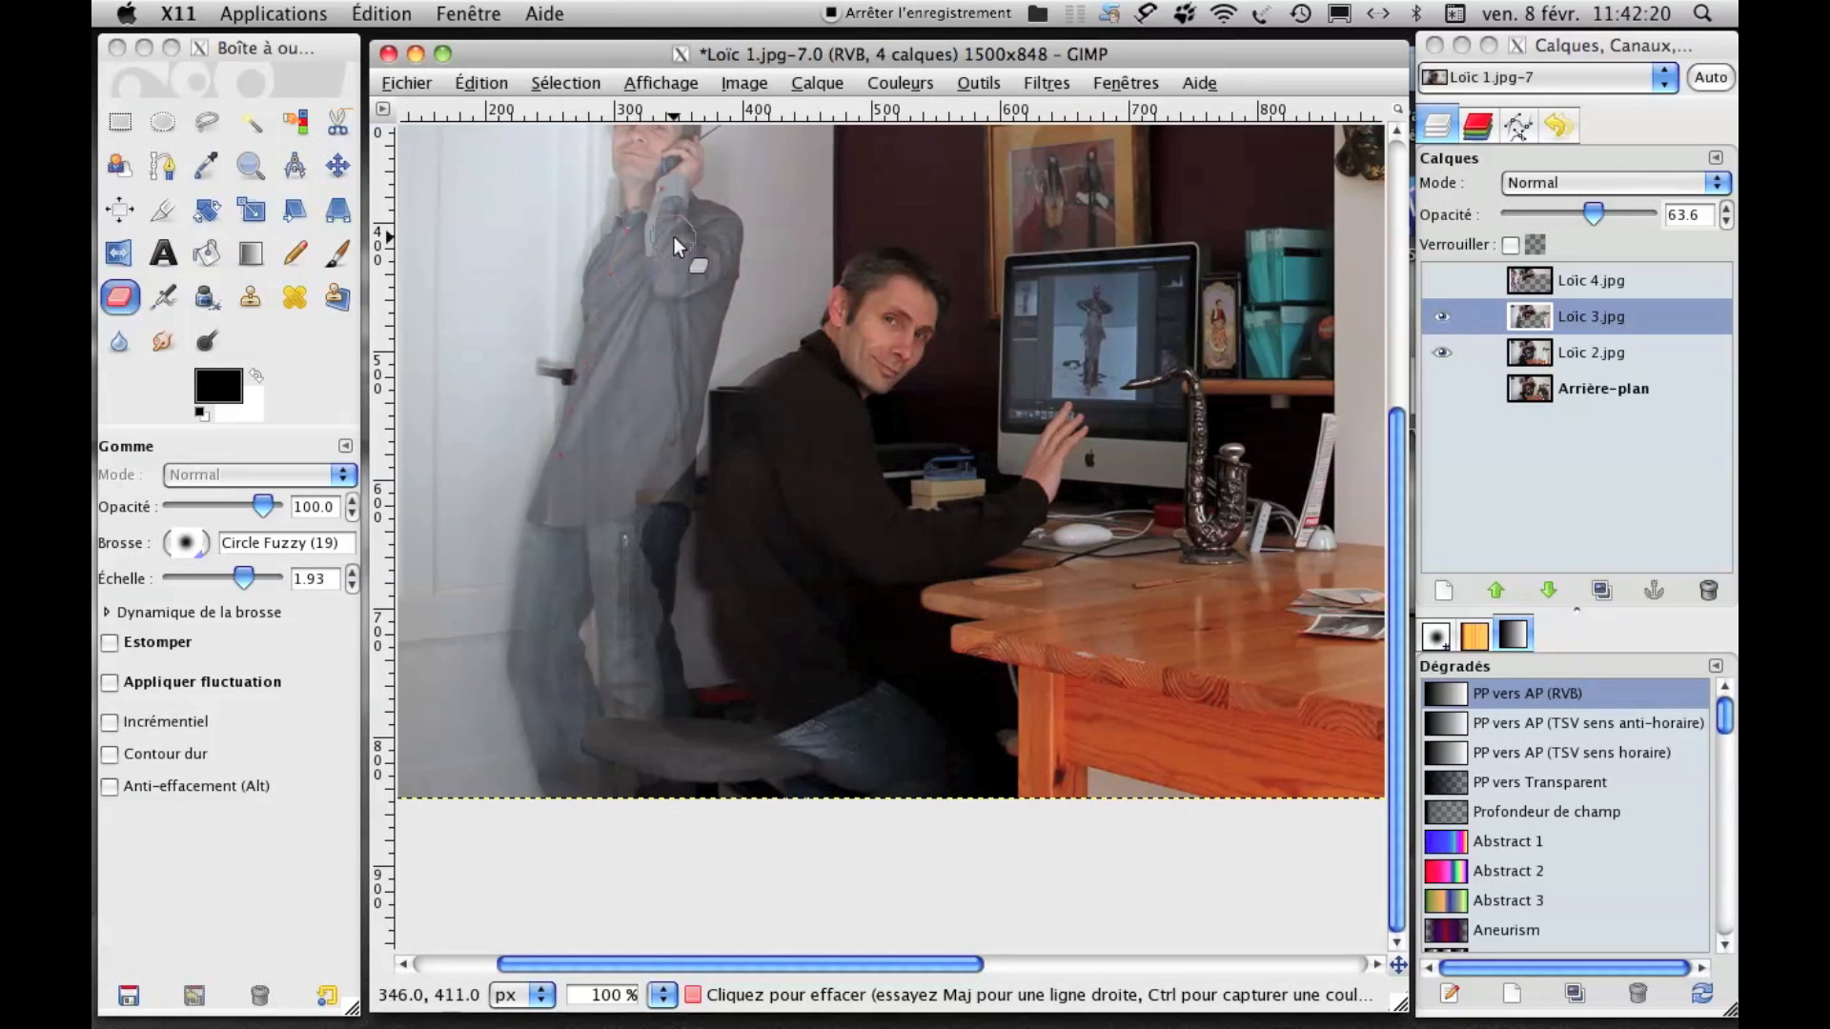
{"action": "mouse_move", "coordinate": [660, 530]}
{"action": "left_mouse_down"}
{"action": "mouse_move", "coordinate": [674, 553]}
{"action": "mouse_move", "coordinate": [715, 520]}
{"action": "mouse_move", "coordinate": [703, 566]}
{"action": "mouse_move", "coordinate": [780, 739]}
{"action": "left_mouse_up"}
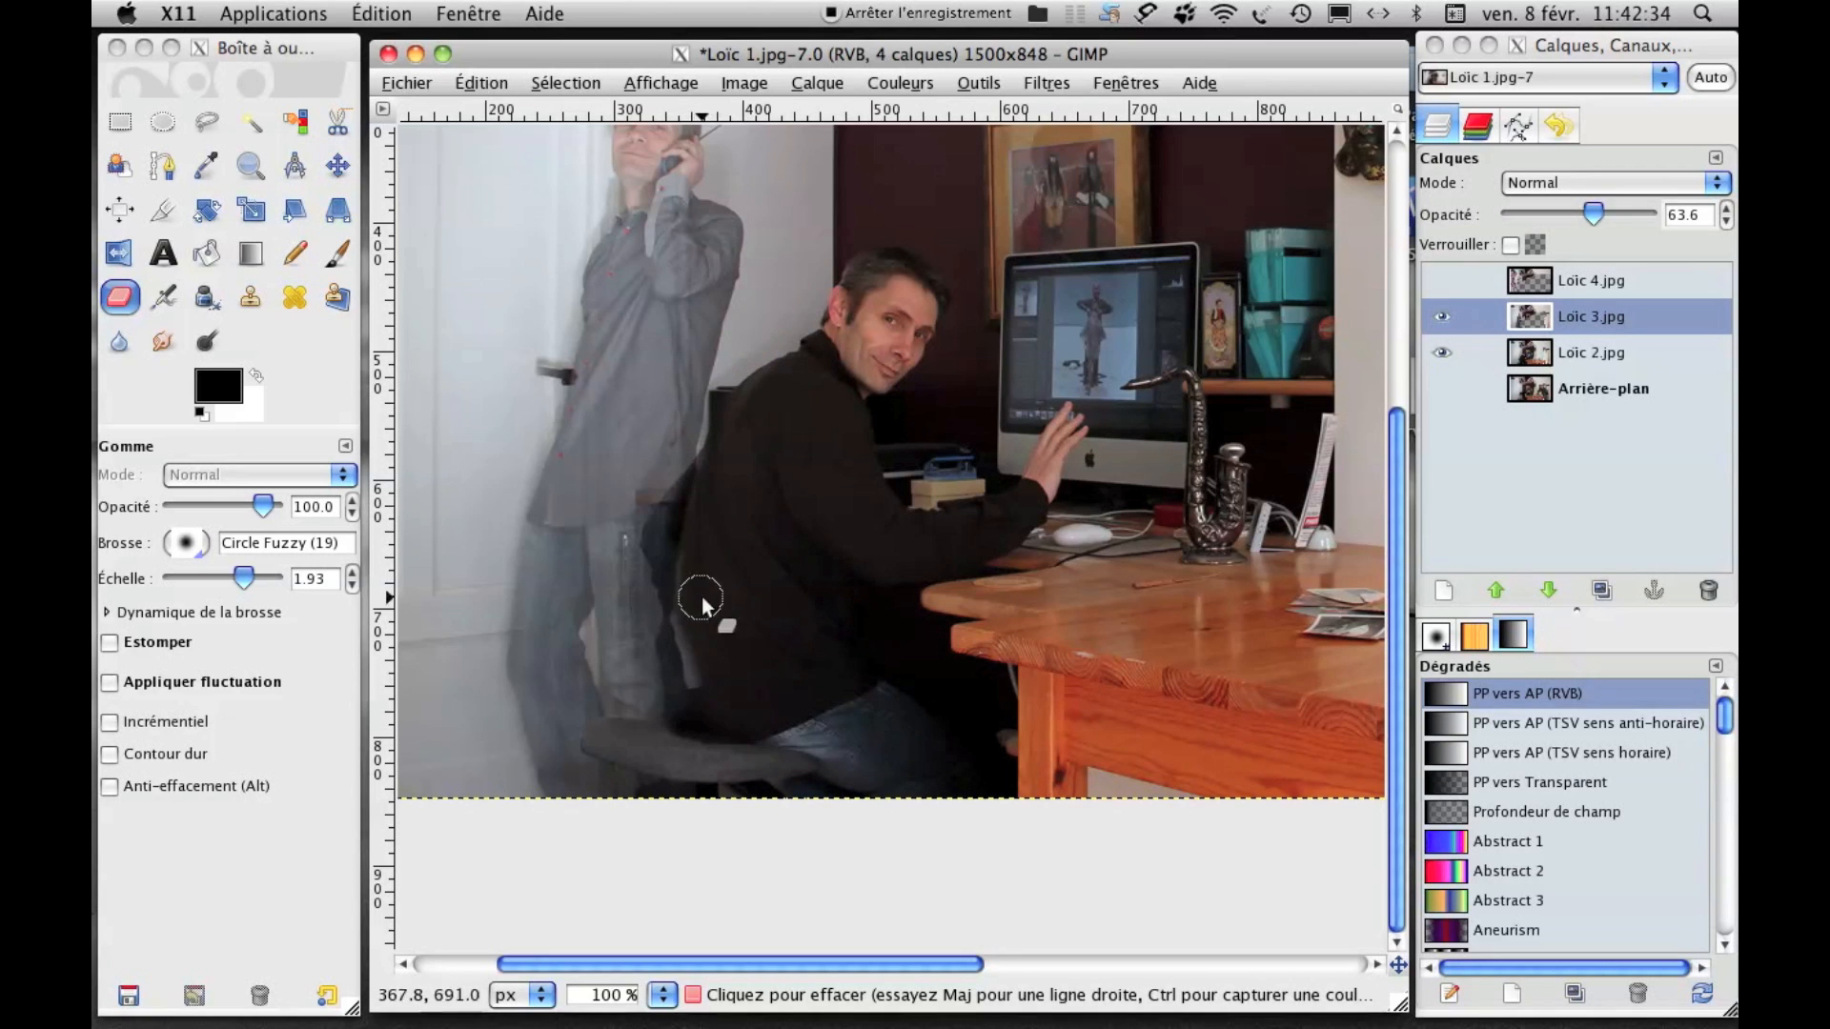
Switch the eraser to the Circle (11) brush and erase Loïc 3.jpg precisely along the seated man's elbow and lower back.
{"action": "left_click", "coordinate": [191, 546]}
{"action": "left_click", "coordinate": [278, 611]}
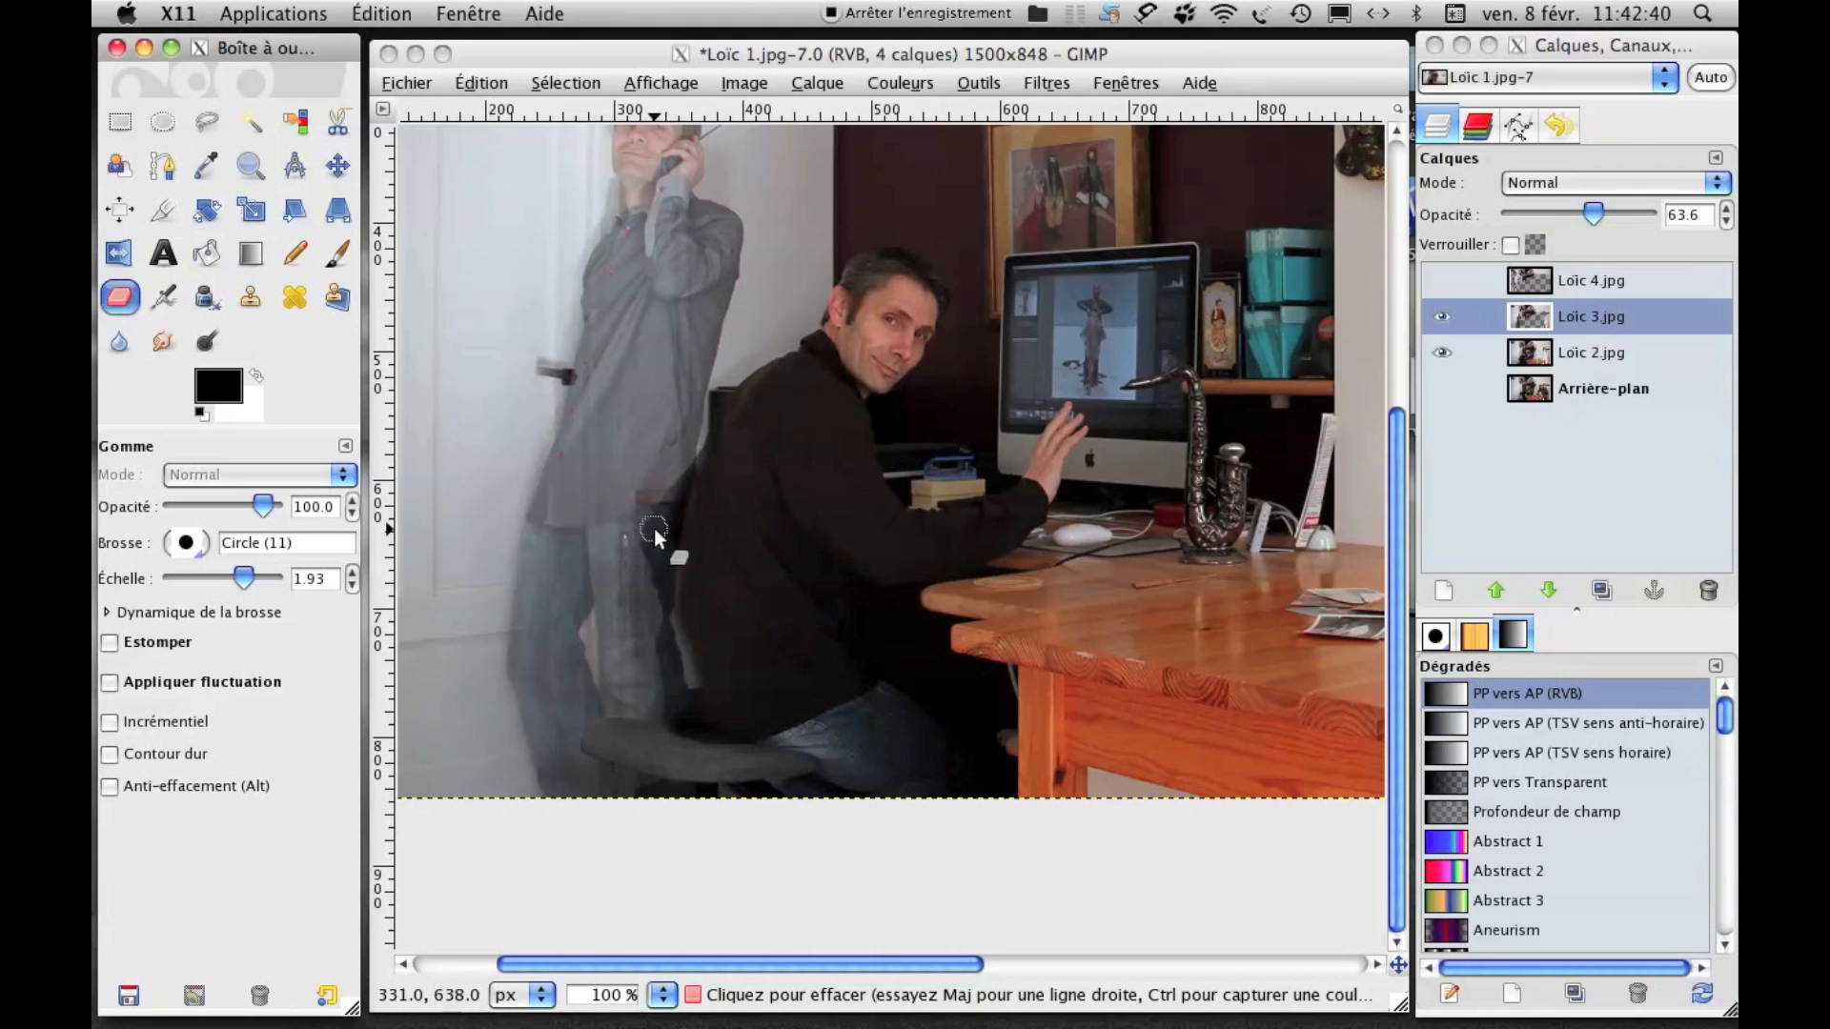
{"action": "left_click", "coordinate": [714, 463]}
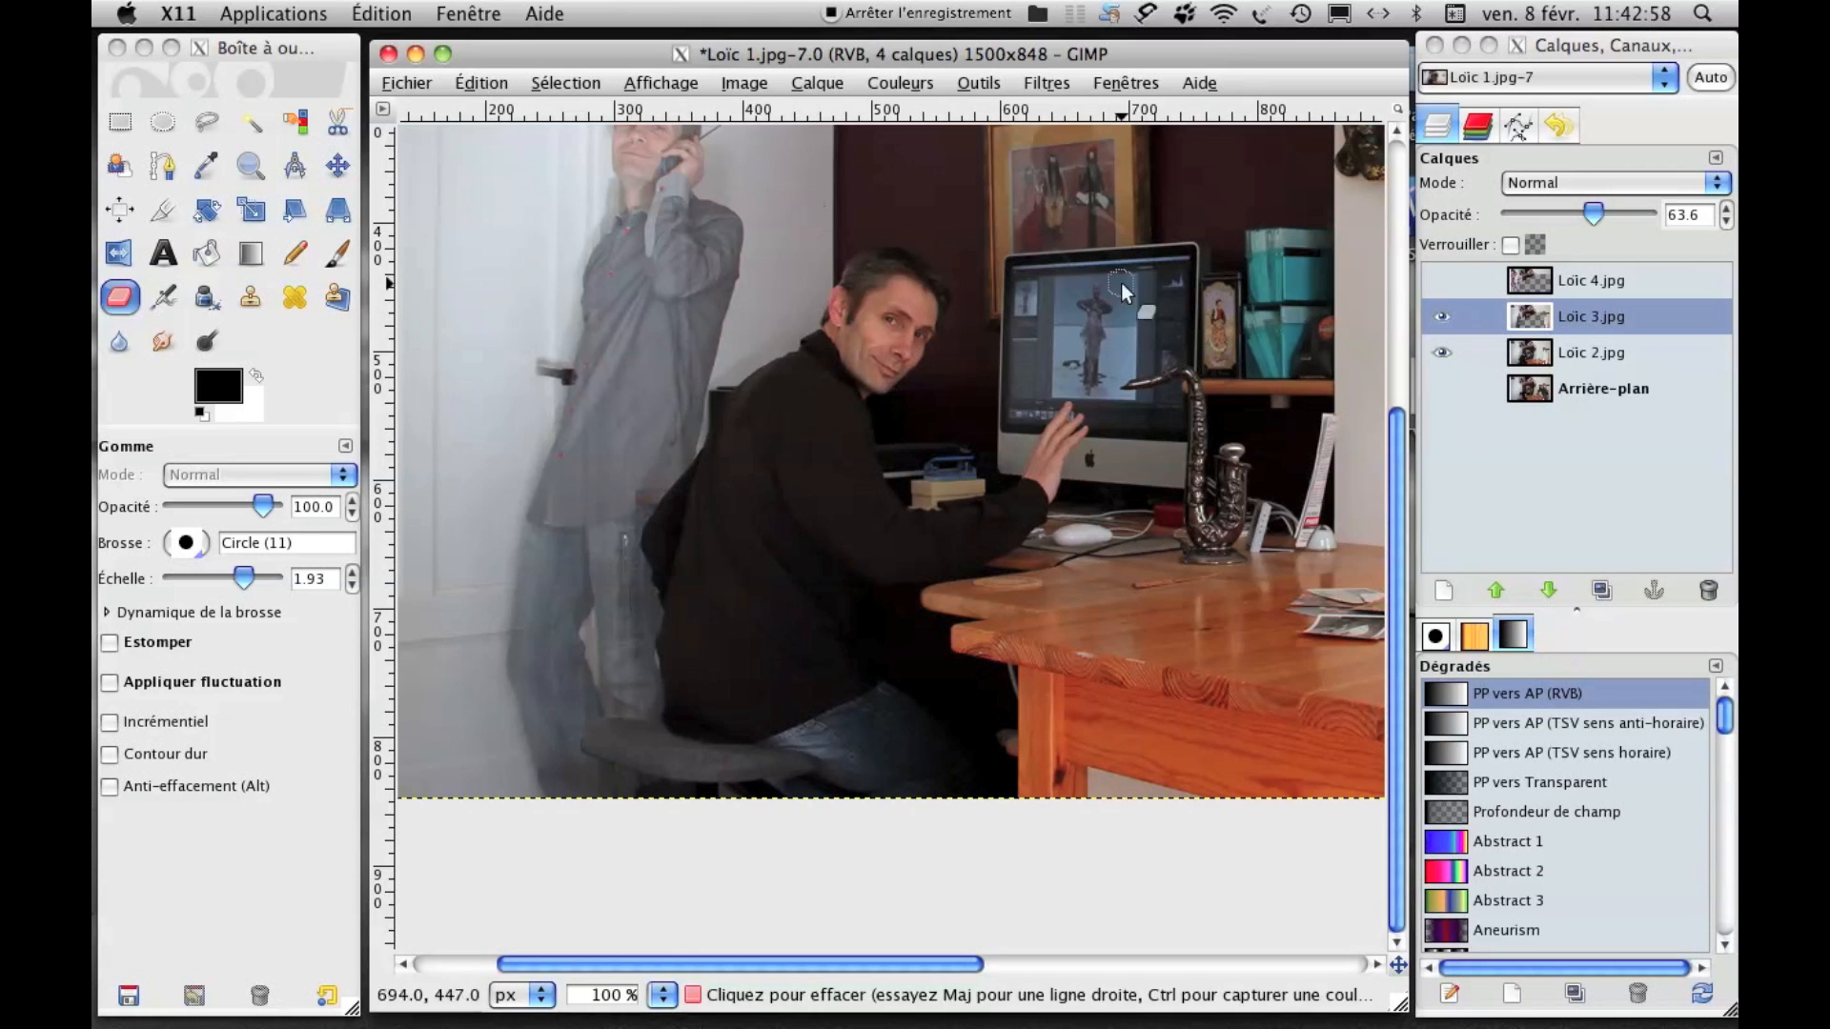
Preview Loïc 3.jpg at 100 and 64.8 opacity to check the erased edge, and undo the opacity changes.
{"action": "left_click", "coordinate": [1687, 217]}
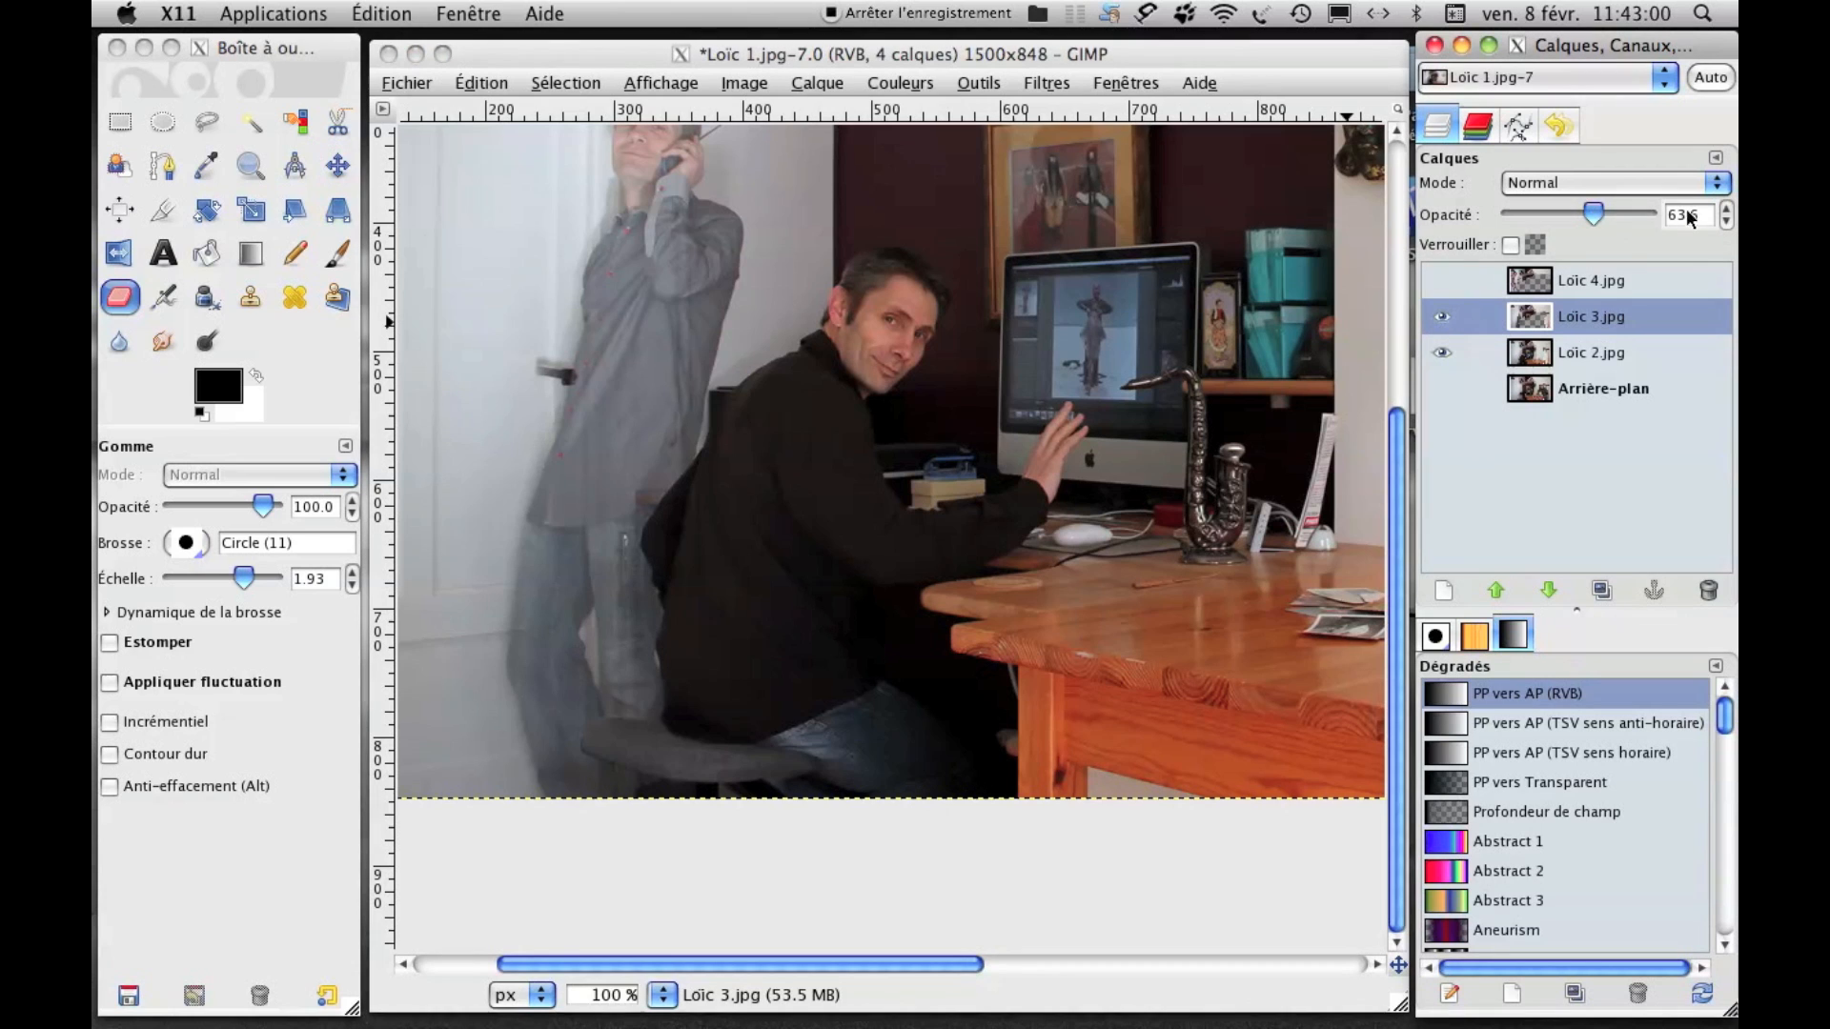
{"action": "left_click_drag", "start_coordinate": [1600, 212], "coordinate": [1654, 215]}
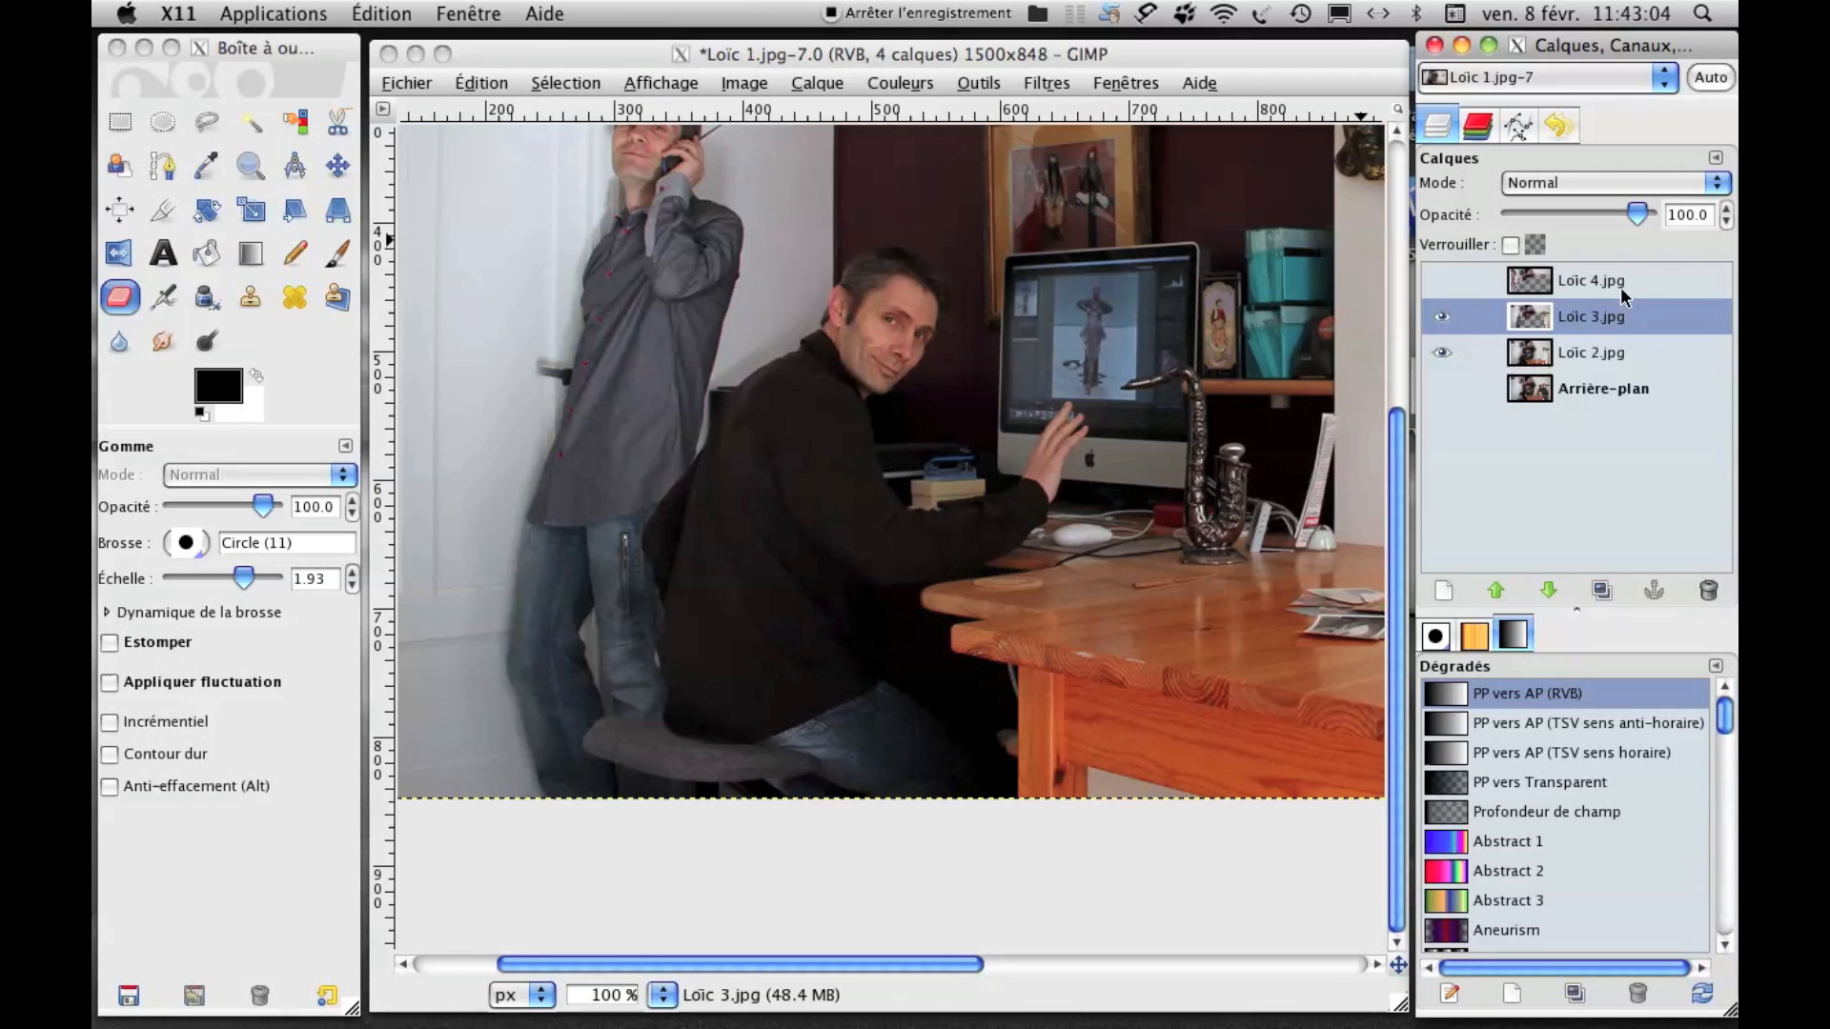
{"action": "left_click_drag", "start_coordinate": [1638, 209], "coordinate": [1594, 212]}
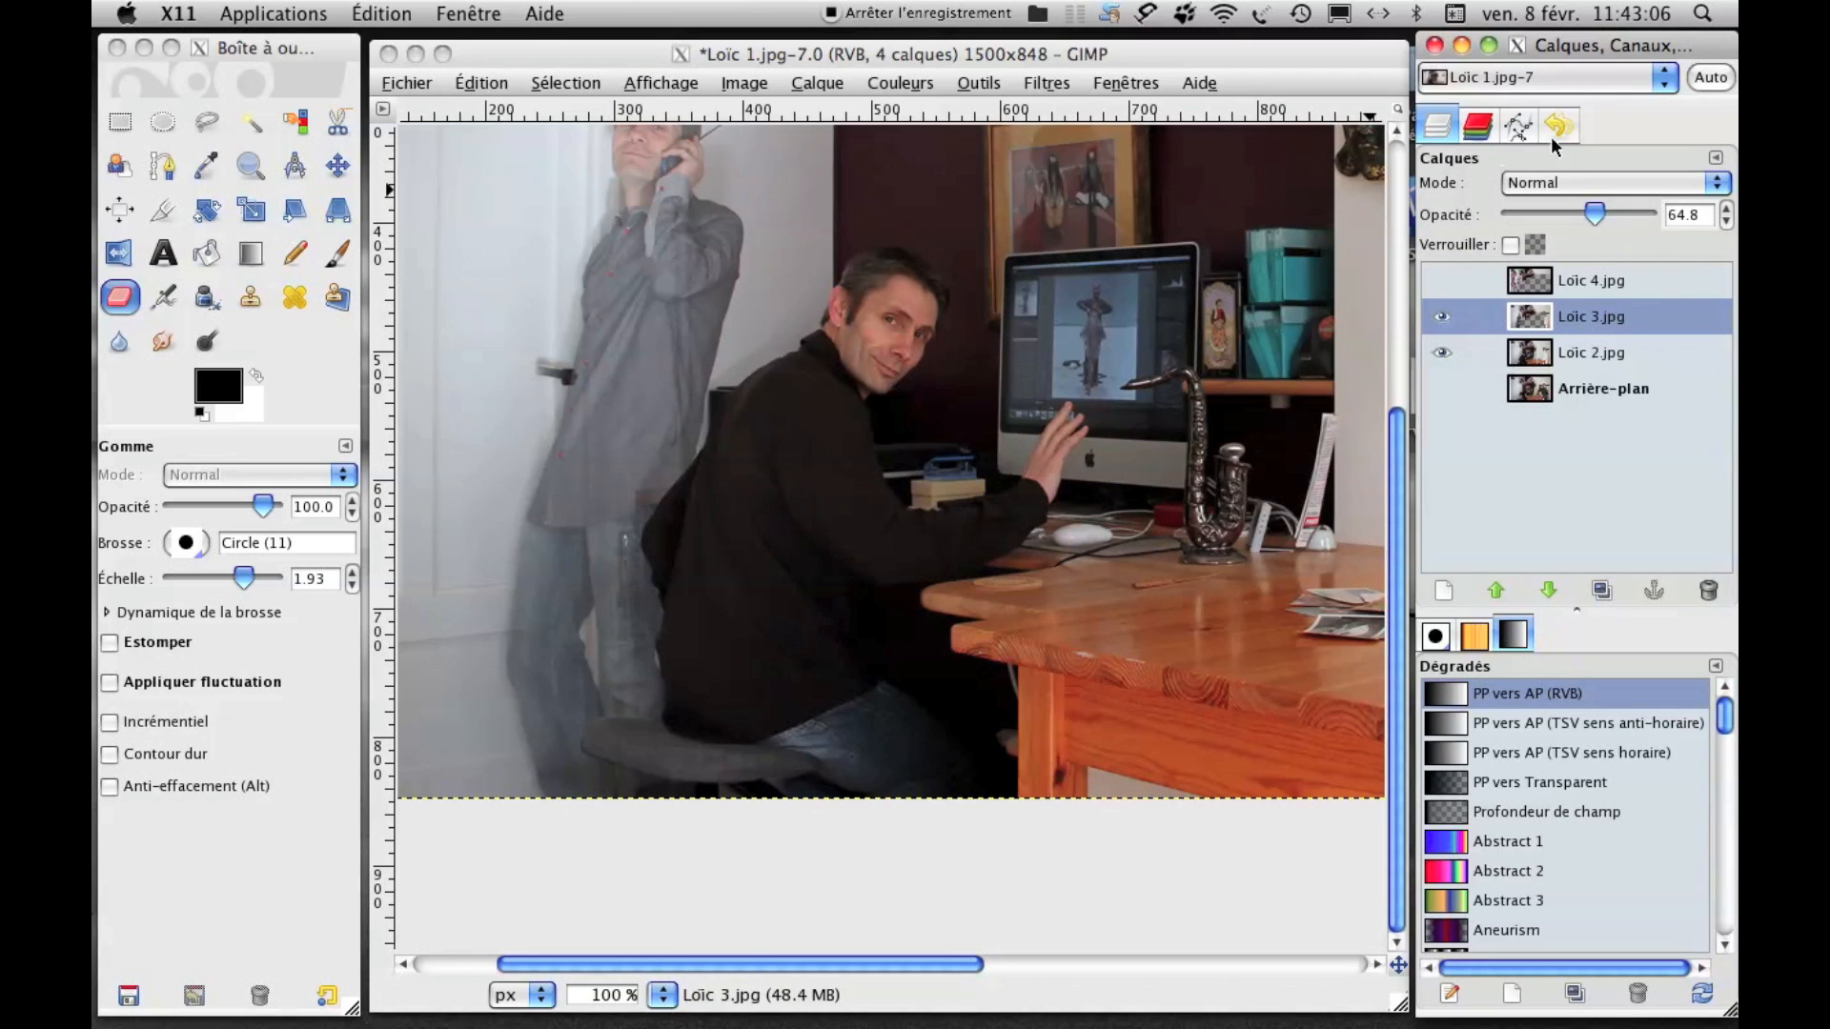
{"action": "left_click", "coordinate": [637, 82]}
{"action": "left_click", "coordinate": [565, 83]}
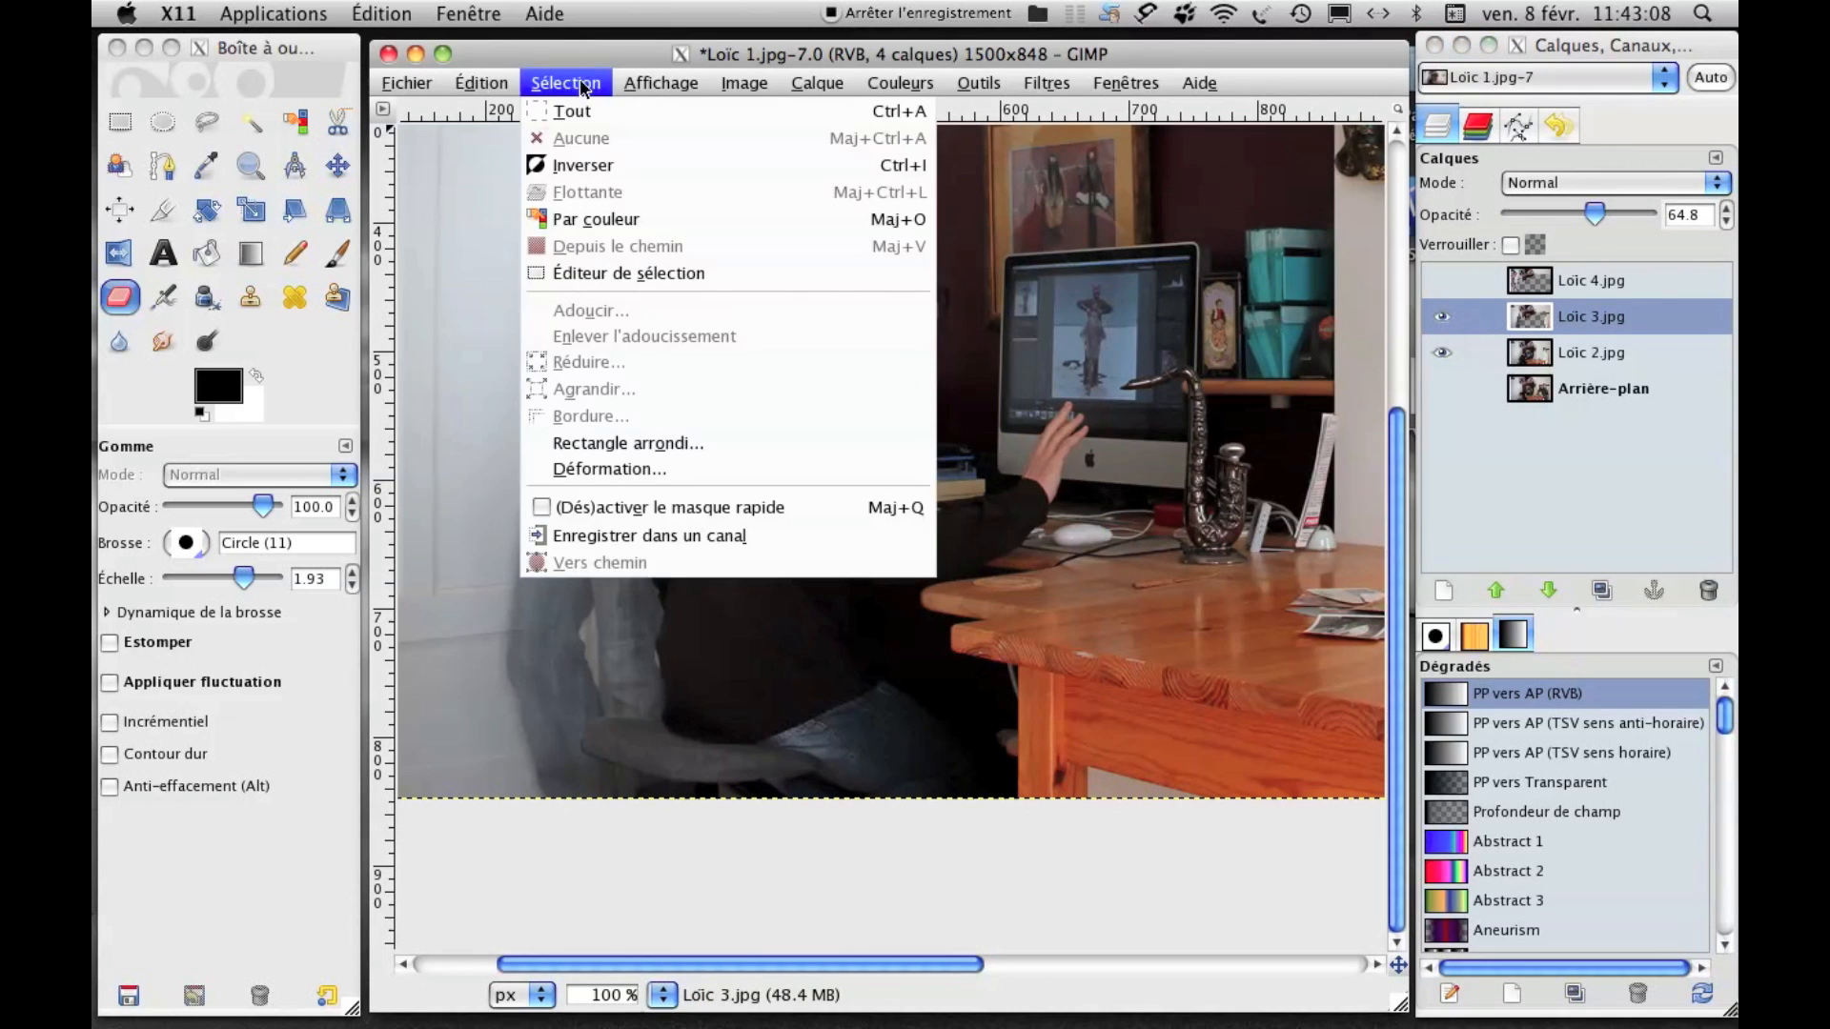
{"action": "left_click", "coordinate": [513, 109]}
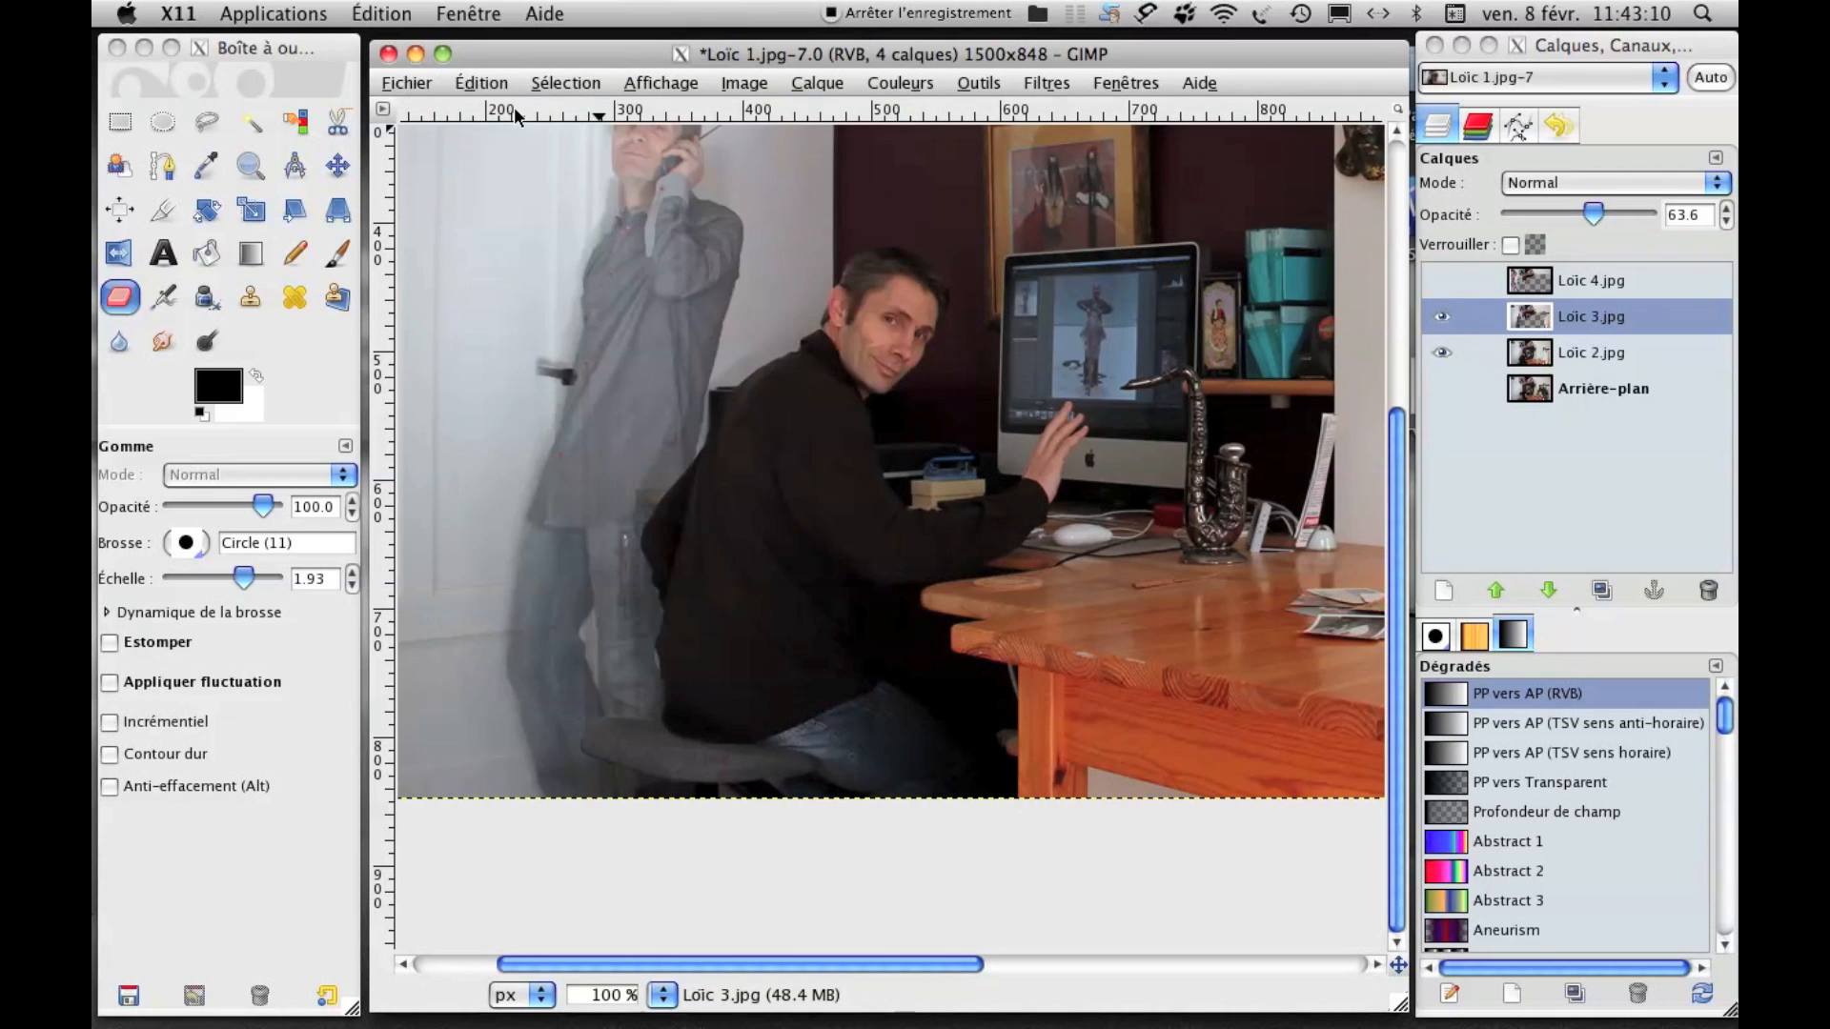
{"action": "left_click", "coordinate": [507, 95]}
{"action": "left_click", "coordinate": [506, 111]}
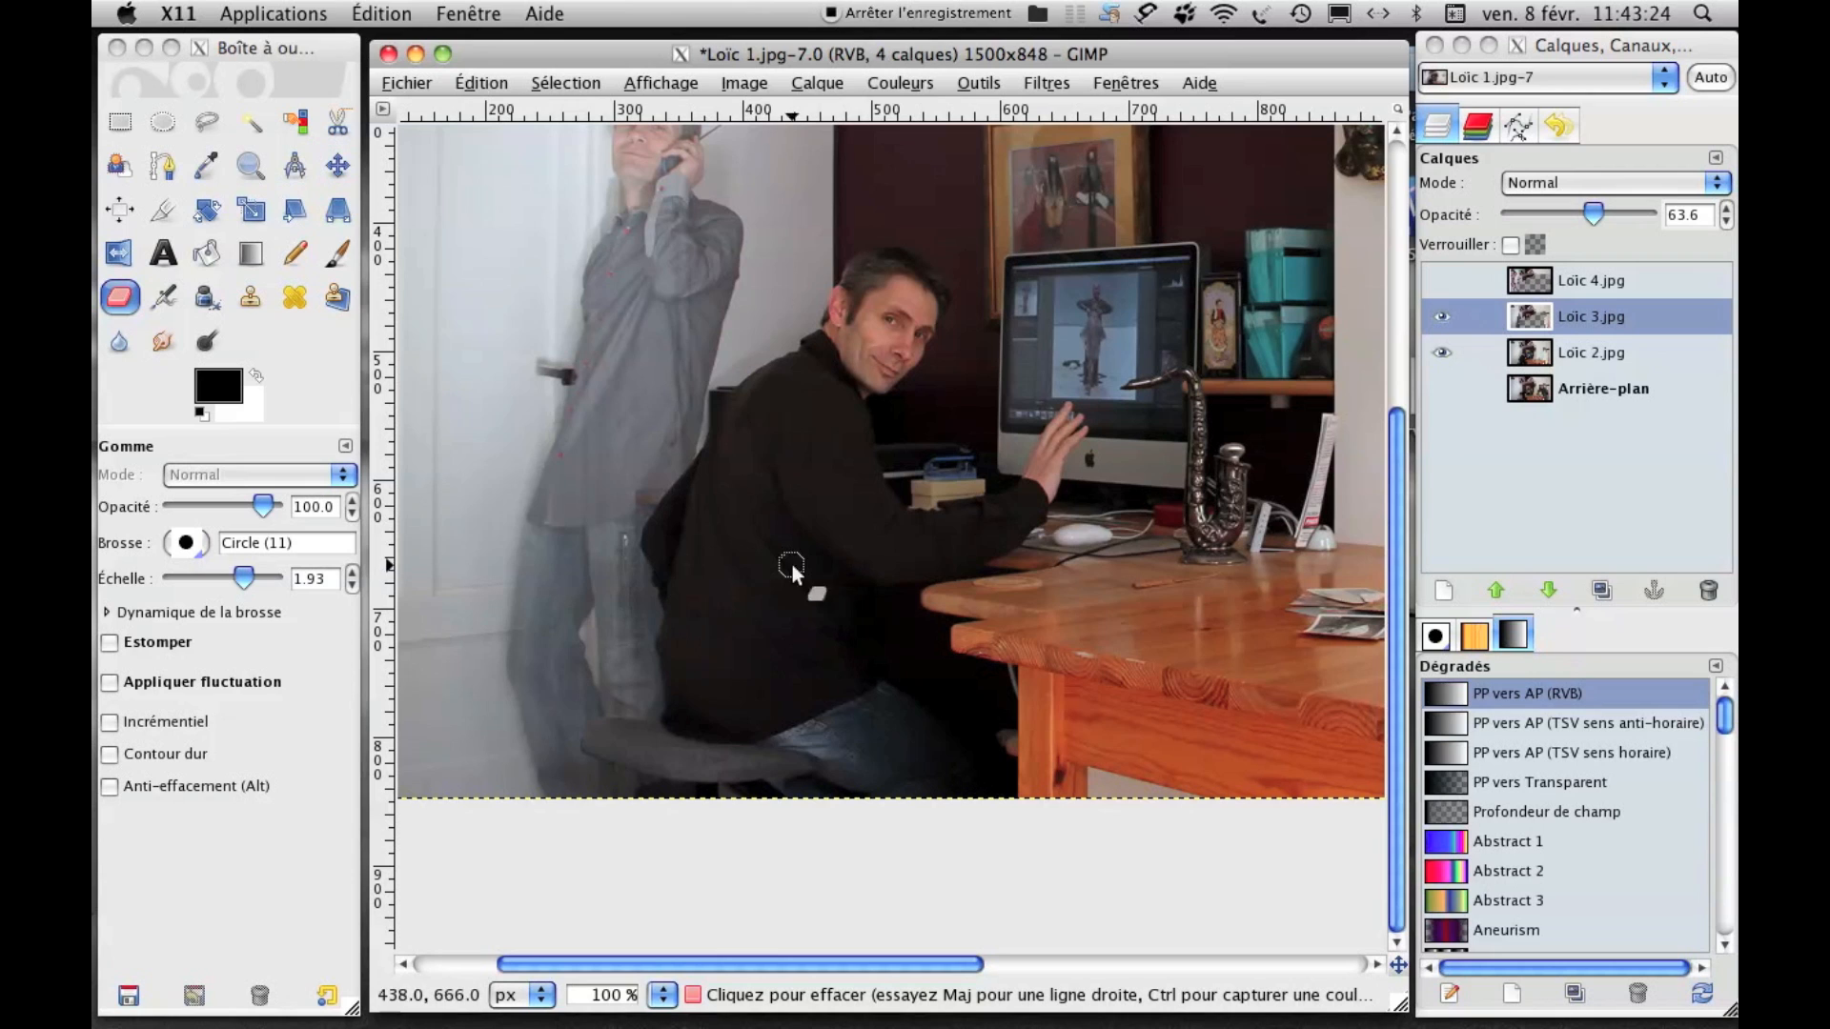
Set the opacity of Loïc 3.jpg to 100.
{"action": "left_click", "coordinate": [1625, 210]}
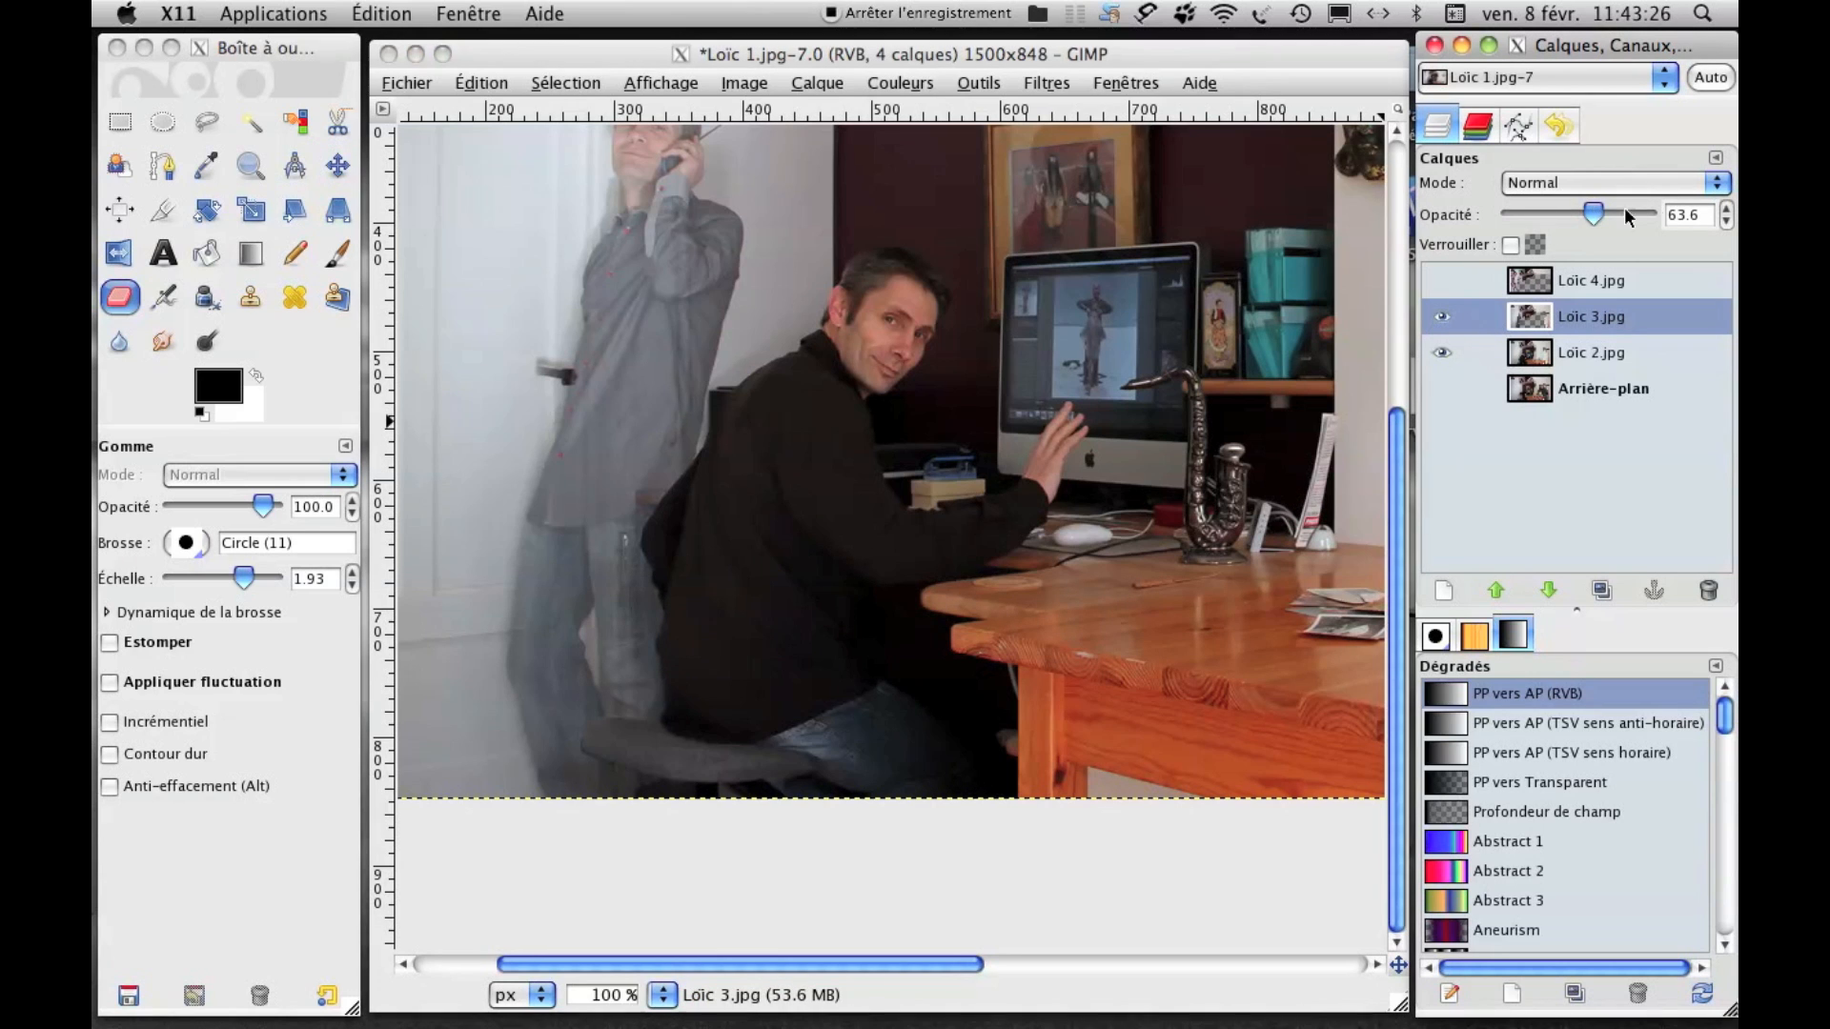
{"action": "left_click_drag", "start_coordinate": [1643, 213], "coordinate": [1668, 215]}
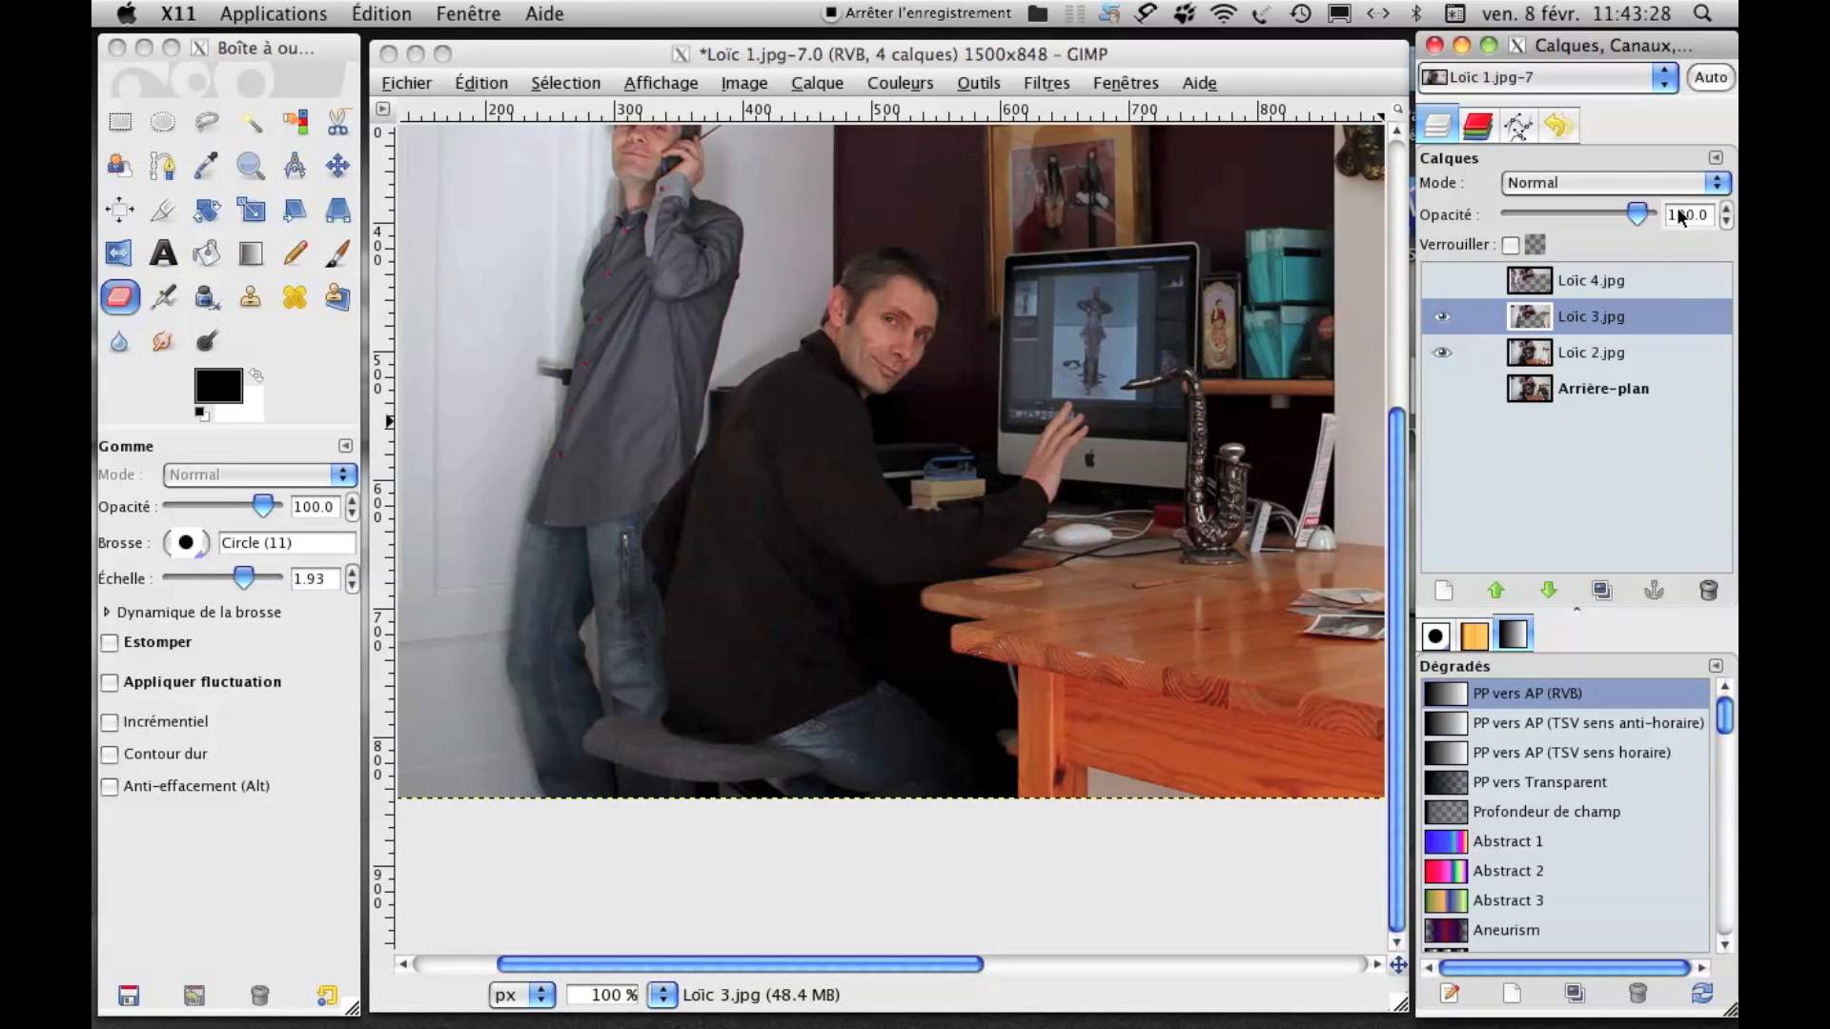
Show the Loïc 4.jpg layer and view the whole composition at 50% zoom.
{"action": "left_click", "coordinate": [1440, 281]}
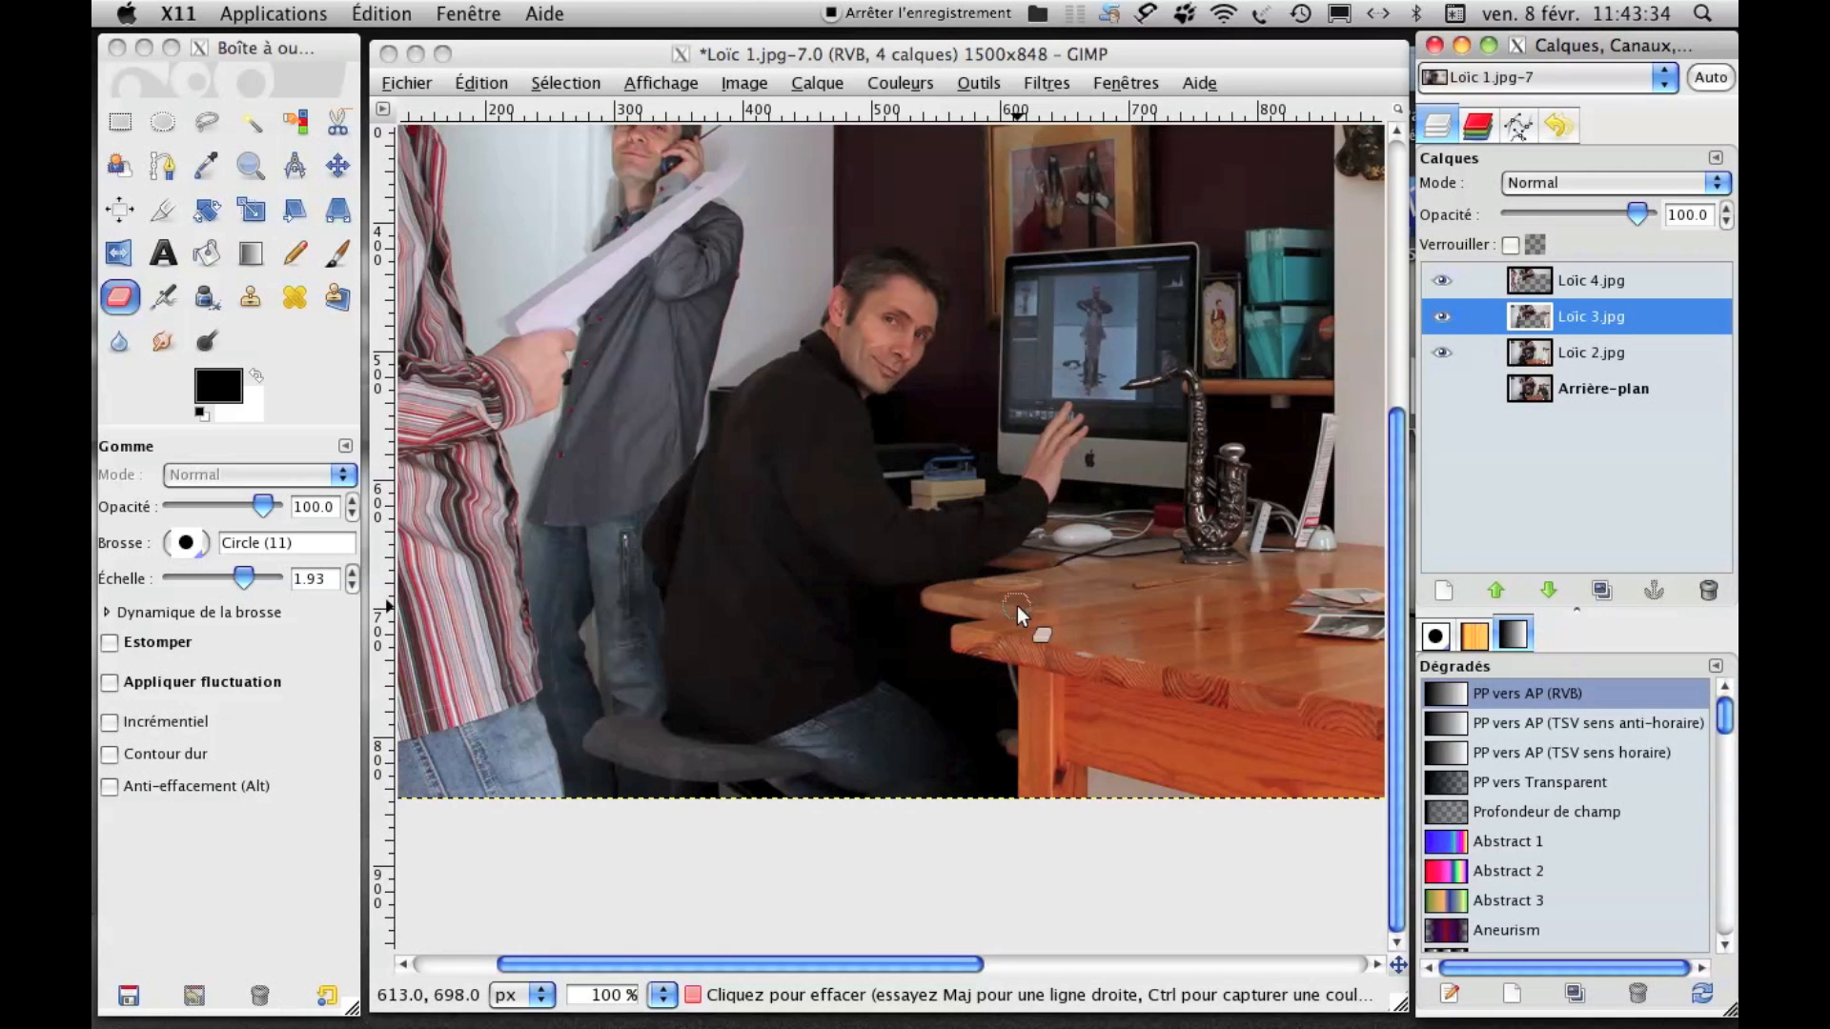
{"action": "left_click", "coordinate": [1014, 271]}
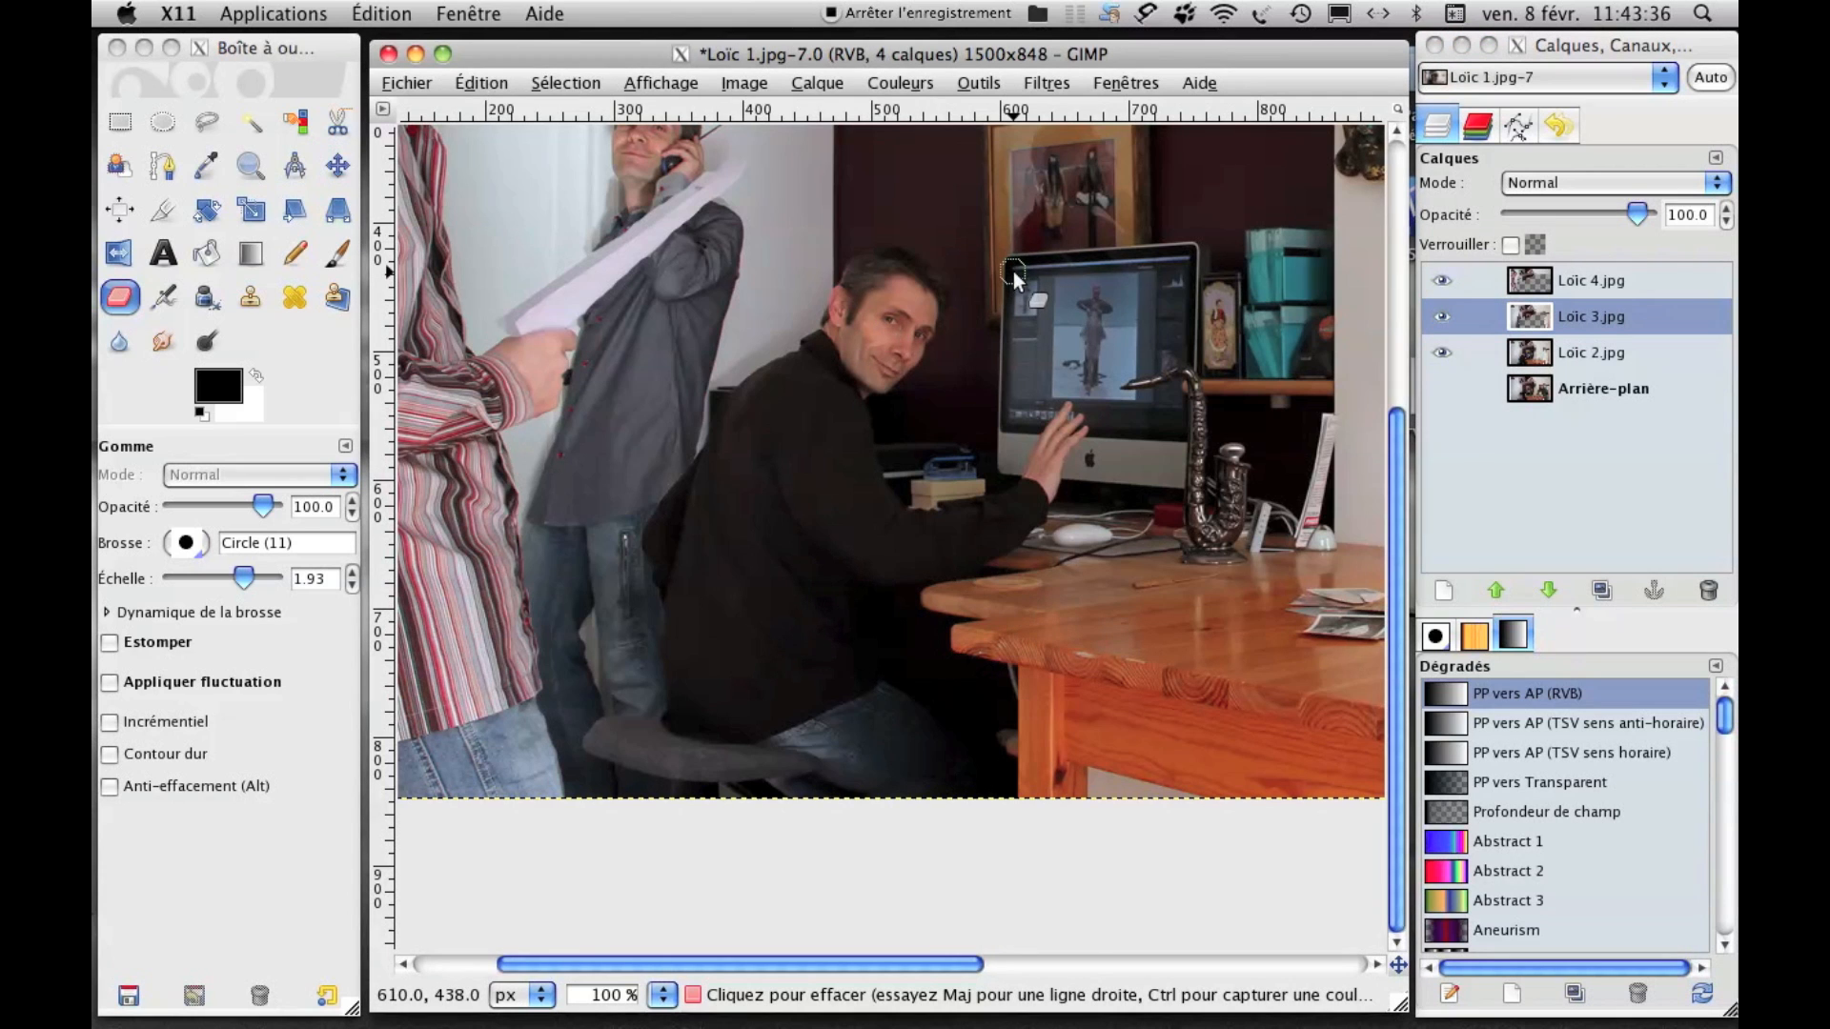
{"action": "key", "text": "minus"}
{"action": "key", "text": "minus"}
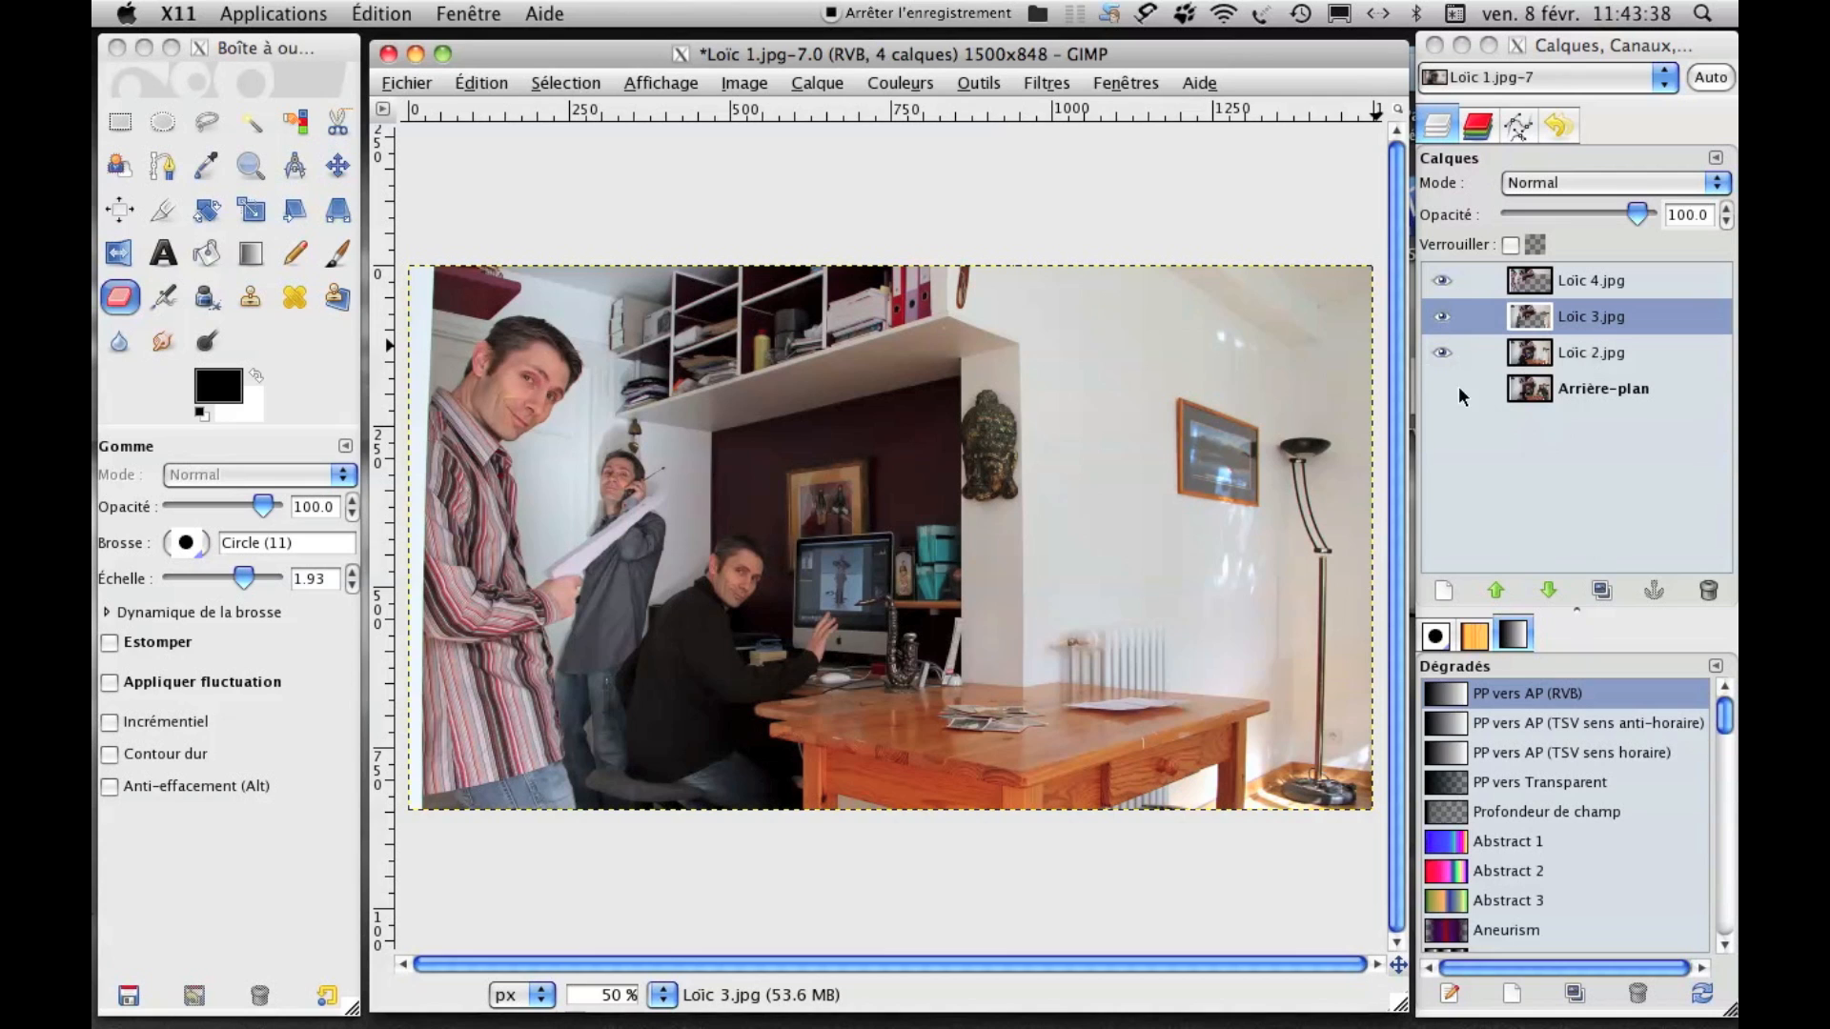
{"action": "left_click", "coordinate": [1560, 360]}
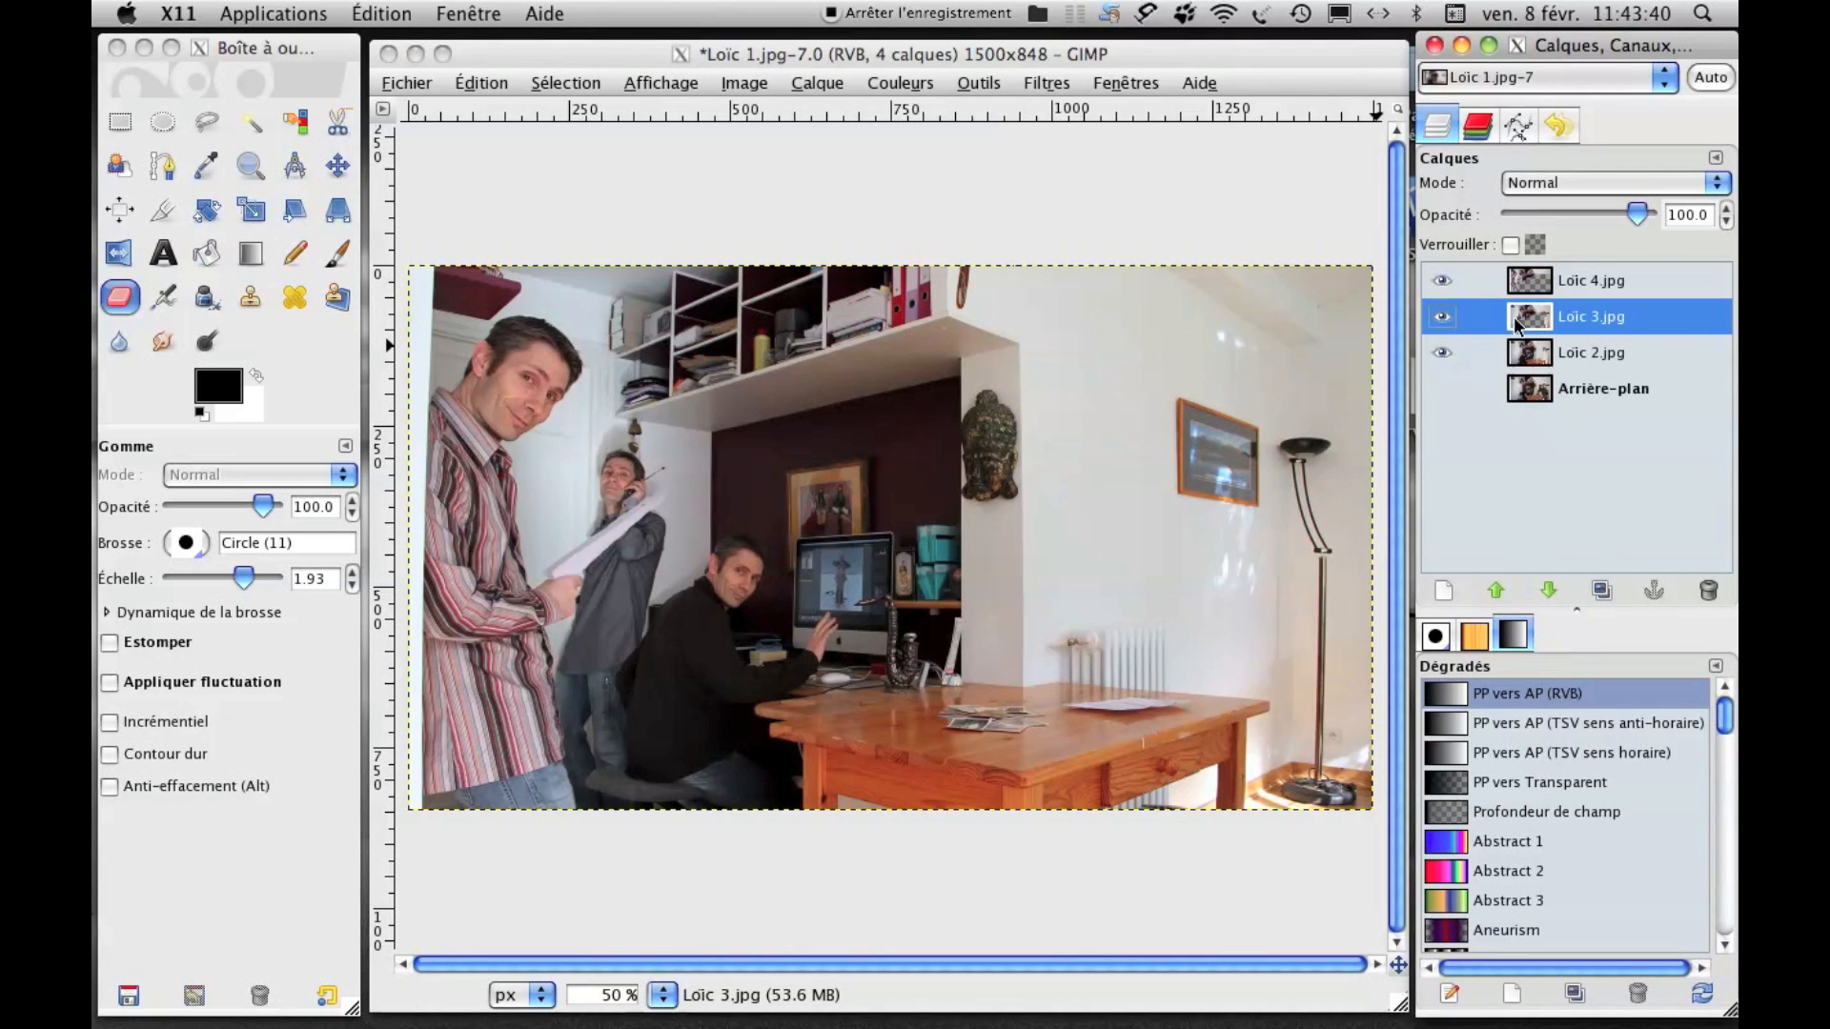
Hide Loïc 4.jpg and Loïc 3.jpg, and make the Arrière-plan layer visible beneath Loïc 2.jpg.
{"action": "left_click", "coordinate": [1441, 280]}
{"action": "left_click", "coordinate": [1441, 316]}
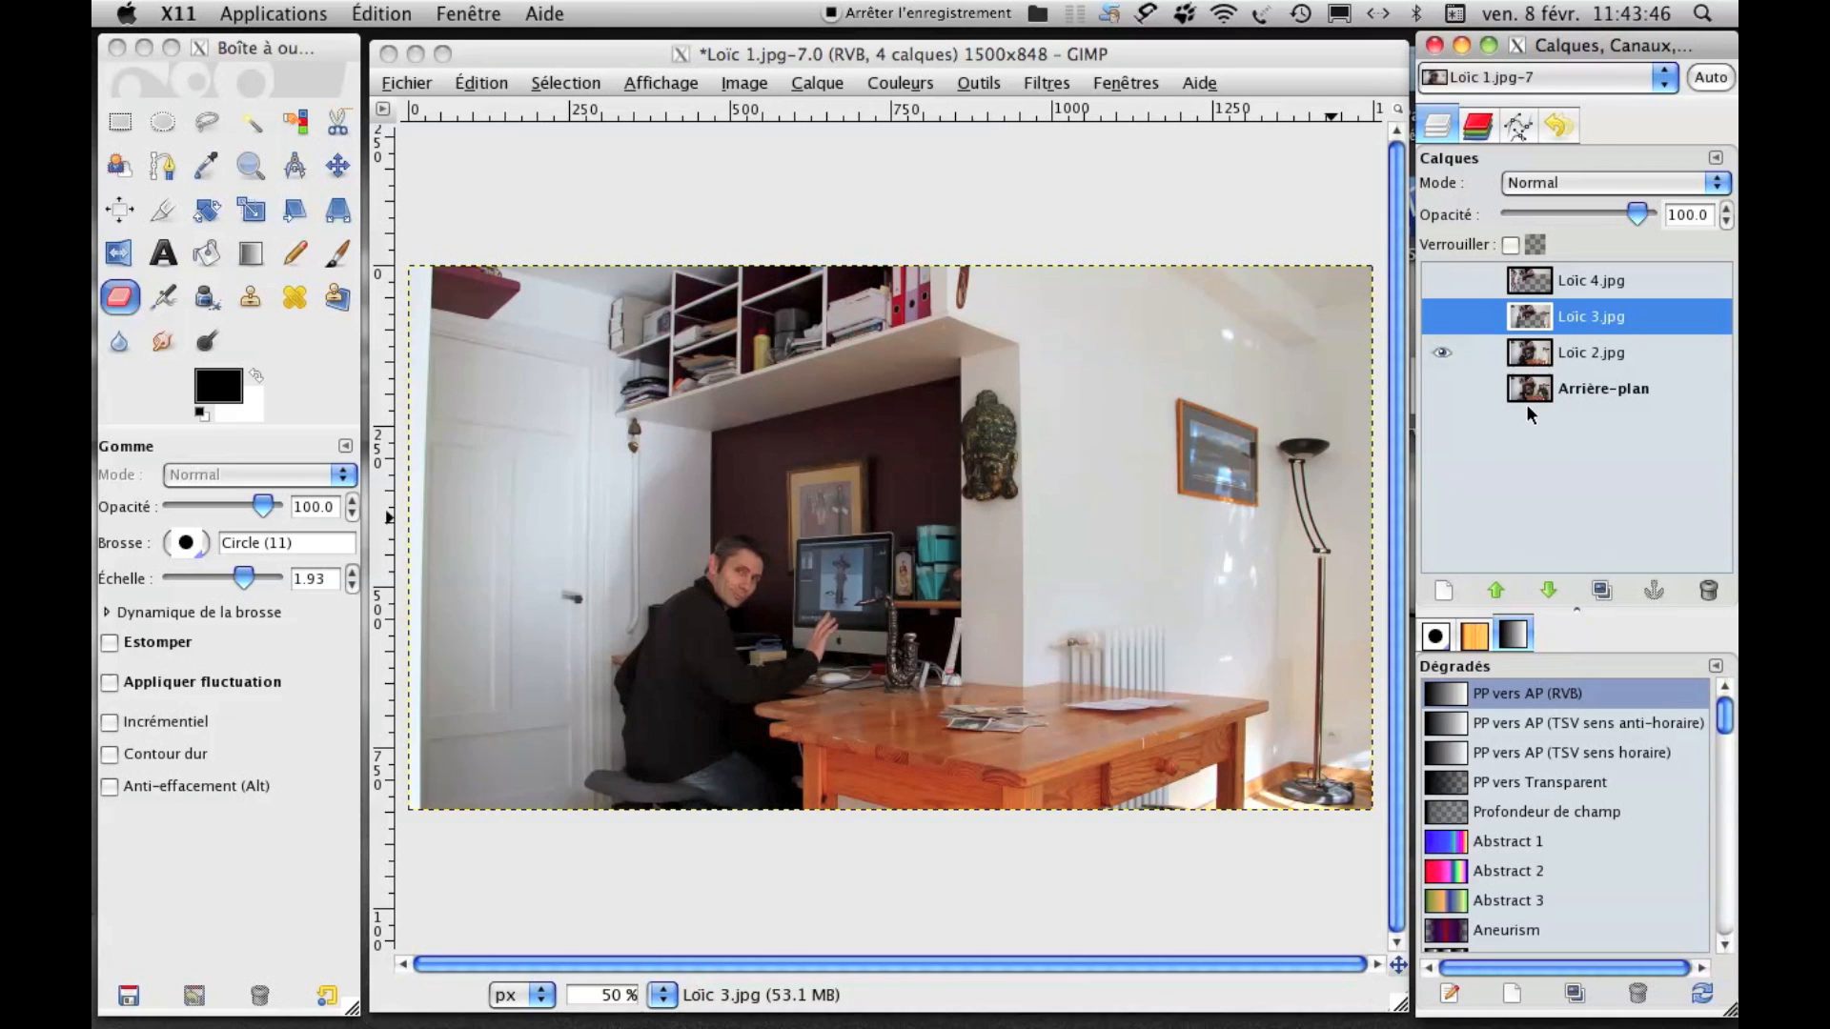
{"action": "left_click", "coordinate": [1441, 352]}
{"action": "left_click", "coordinate": [1441, 389]}
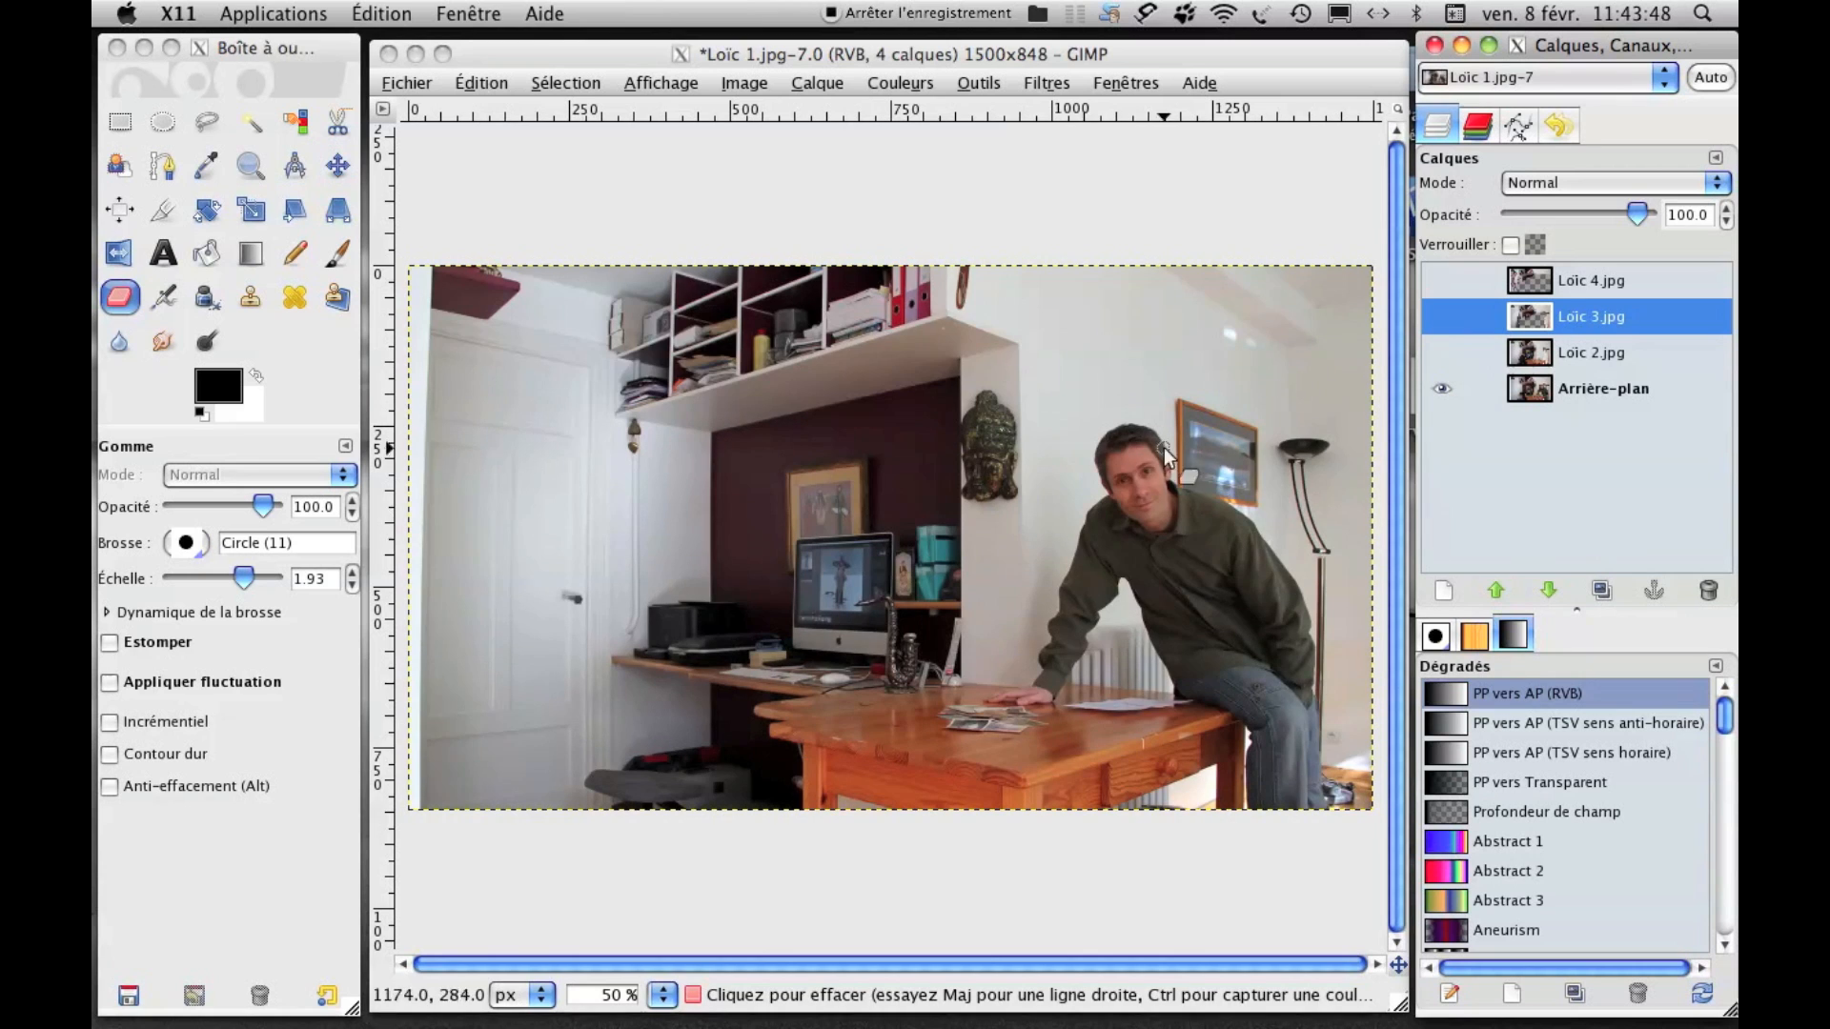
{"action": "left_click", "coordinate": [1440, 352]}
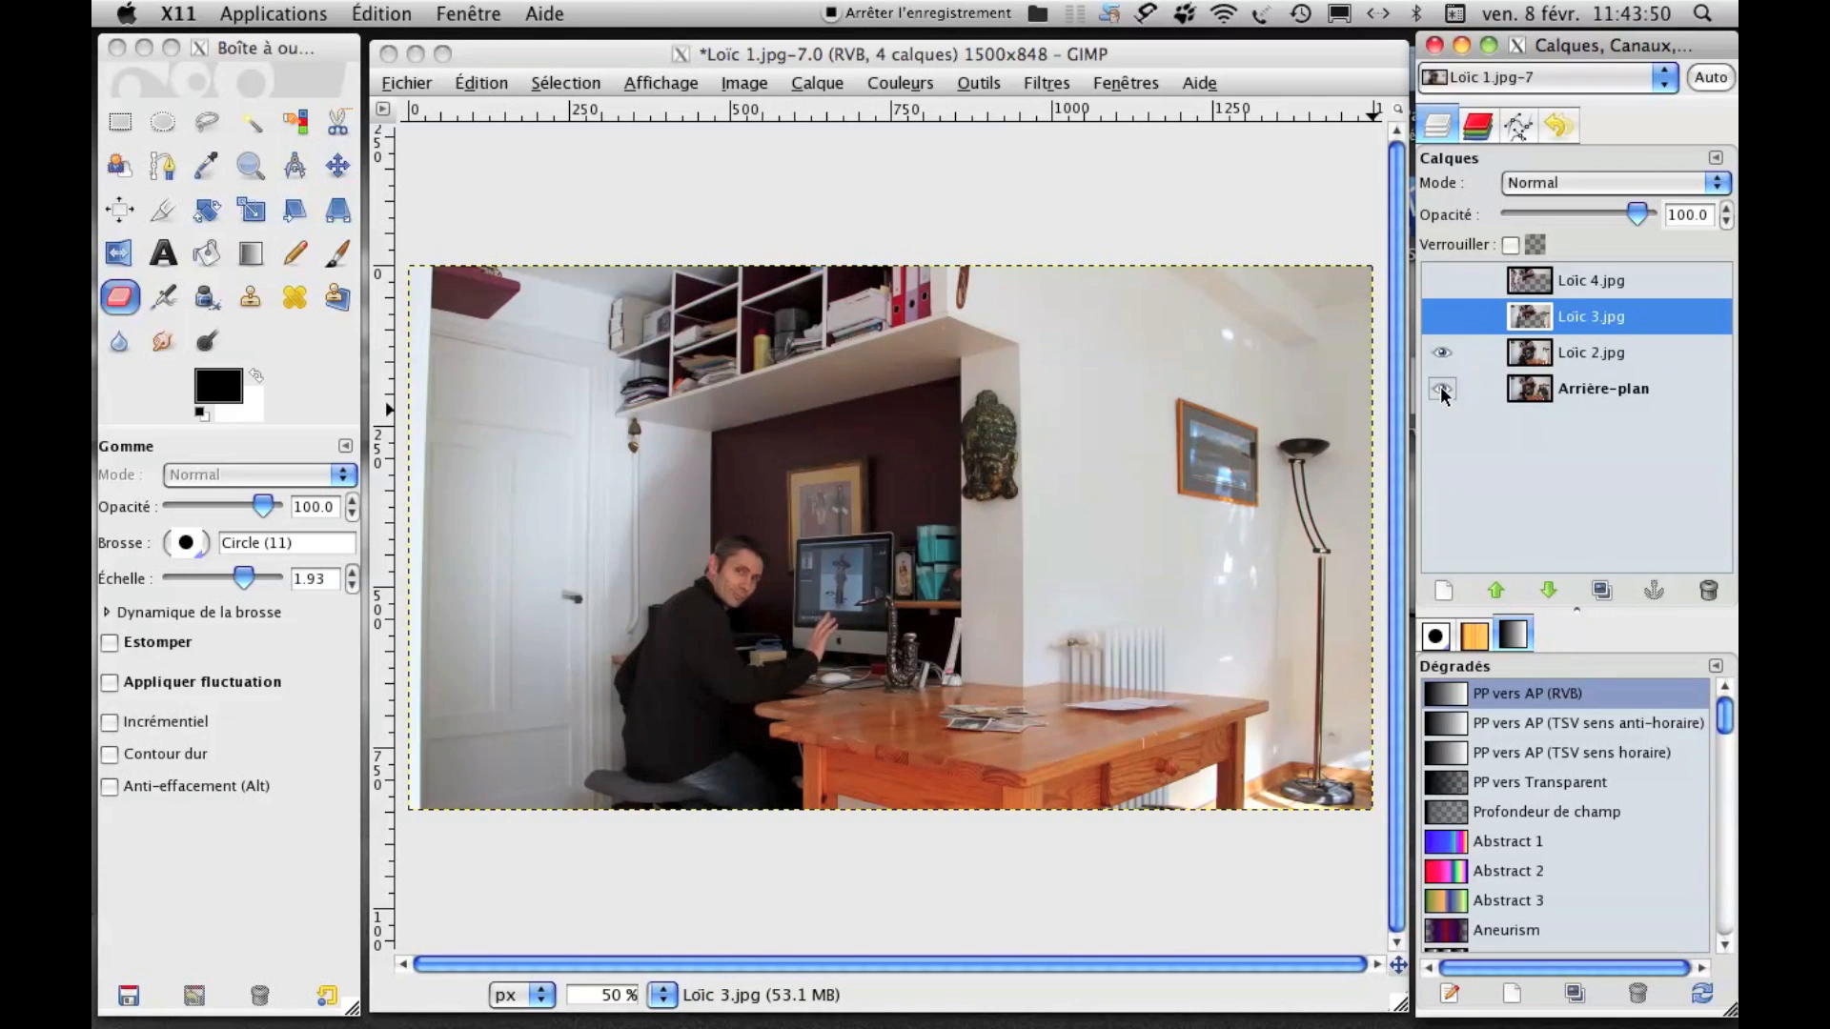
Lower the opacity of Loïc 2.jpg to 48.4 so the leaning man in Arrière-plan shows through.
{"action": "left_click", "coordinate": [1577, 360]}
{"action": "left_click_drag", "start_coordinate": [1637, 214], "coordinate": [1601, 217]}
{"action": "left_click_drag", "start_coordinate": [1589, 218], "coordinate": [1577, 217]}
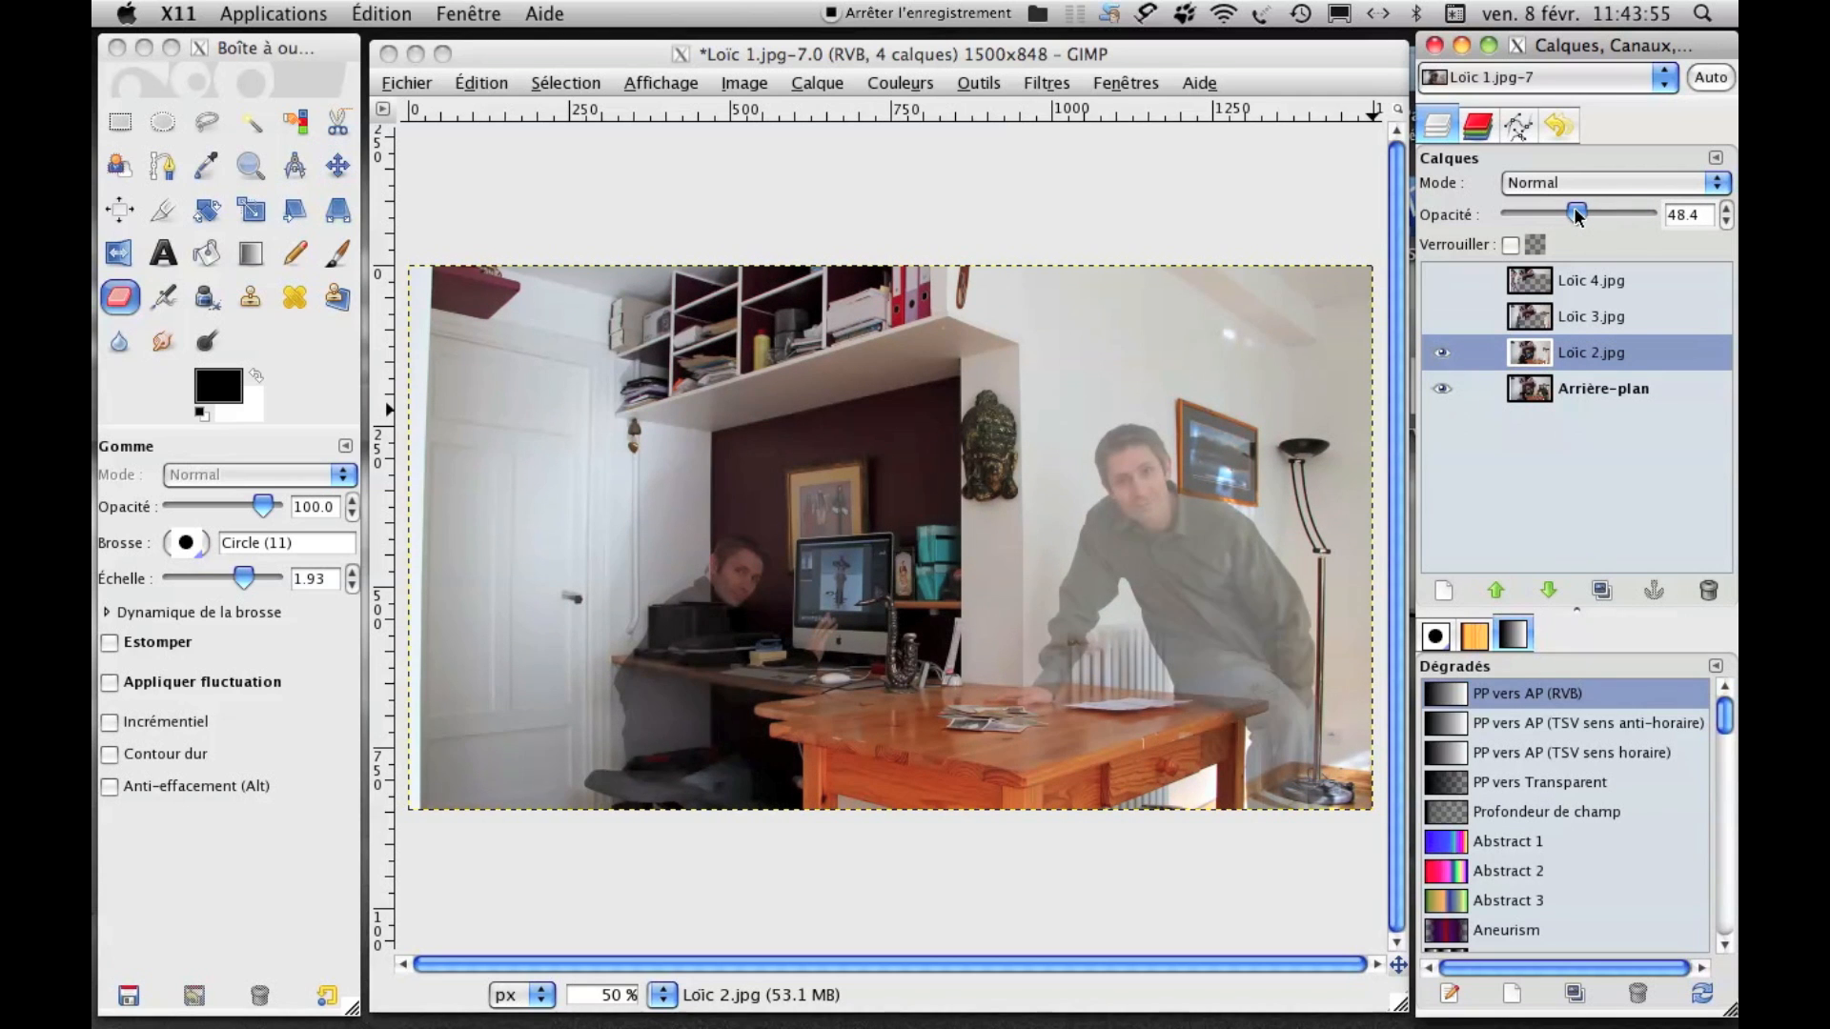
{"action": "left_click", "coordinate": [1574, 325]}
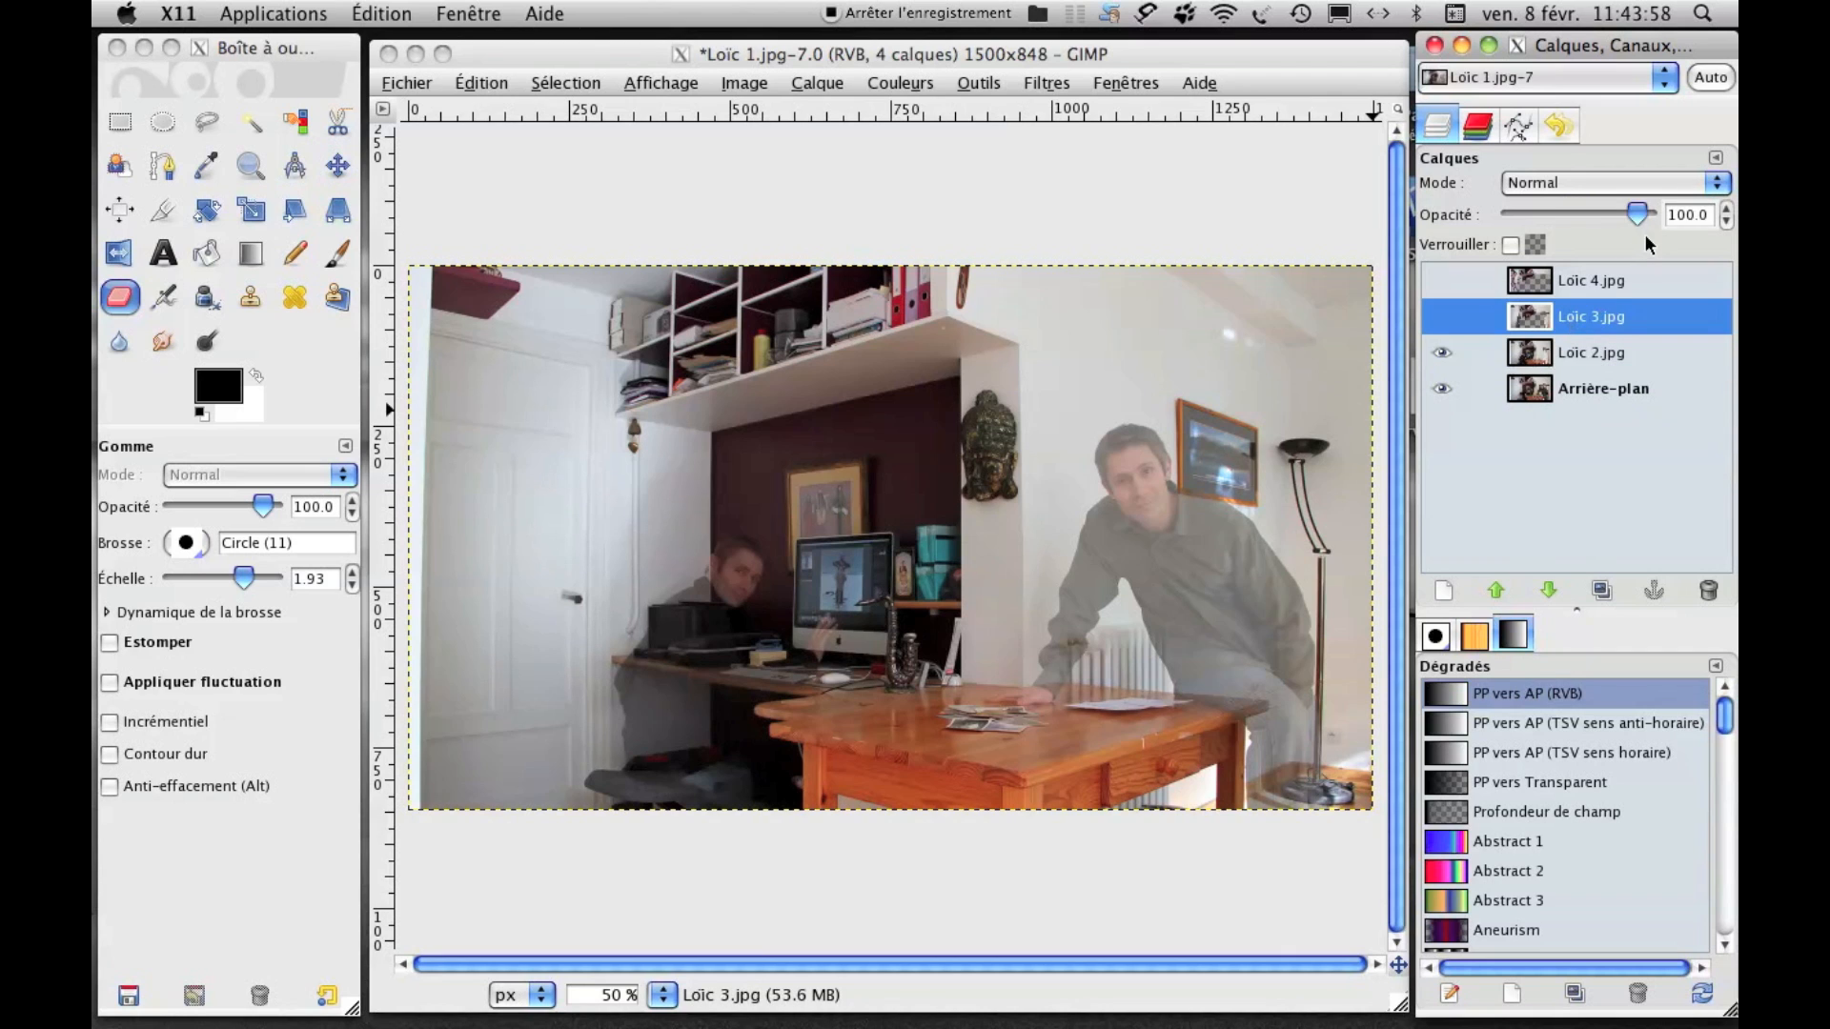
{"action": "left_click", "coordinate": [1561, 357]}
{"action": "left_click", "coordinate": [1582, 391]}
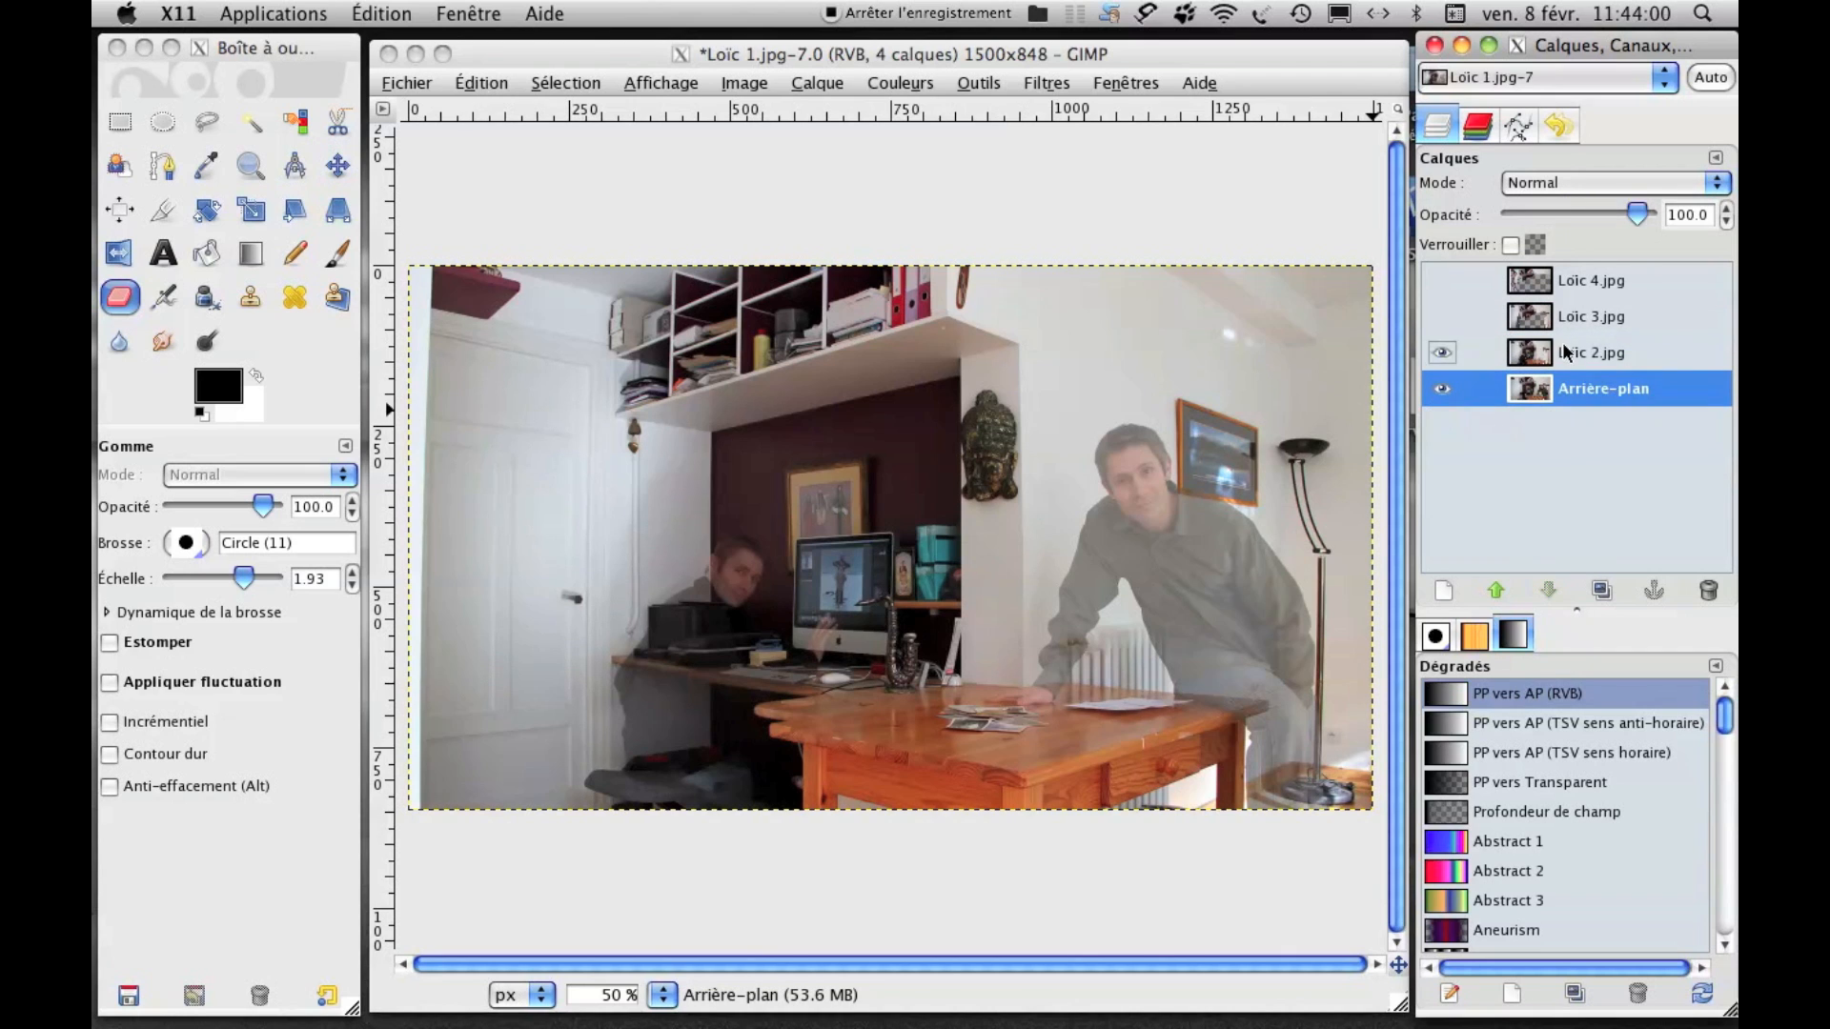
{"action": "left_click", "coordinate": [1582, 354]}
{"action": "left_click", "coordinate": [1579, 320]}
{"action": "left_click", "coordinate": [1582, 292]}
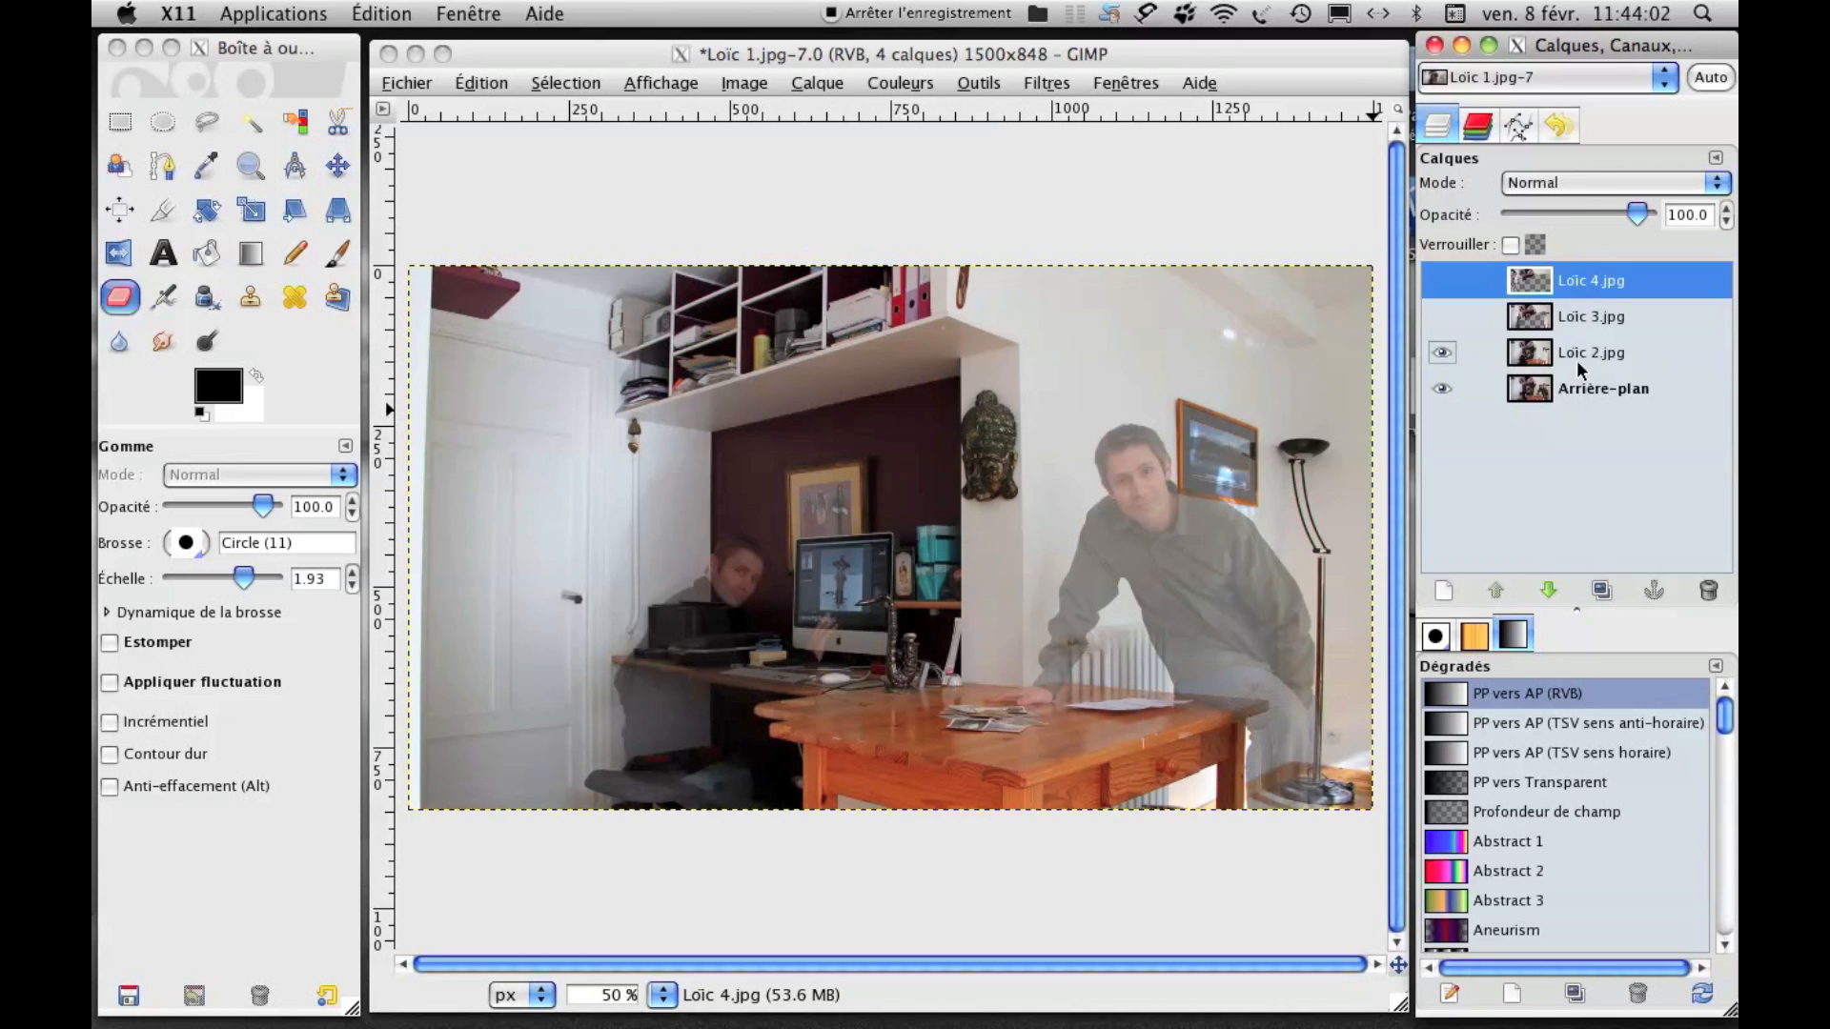
Erase Loïc 2.jpg over the whole leaning man with the Circle Fuzzy (17) brush at scale 5.78.
{"action": "left_click", "coordinate": [1580, 364]}
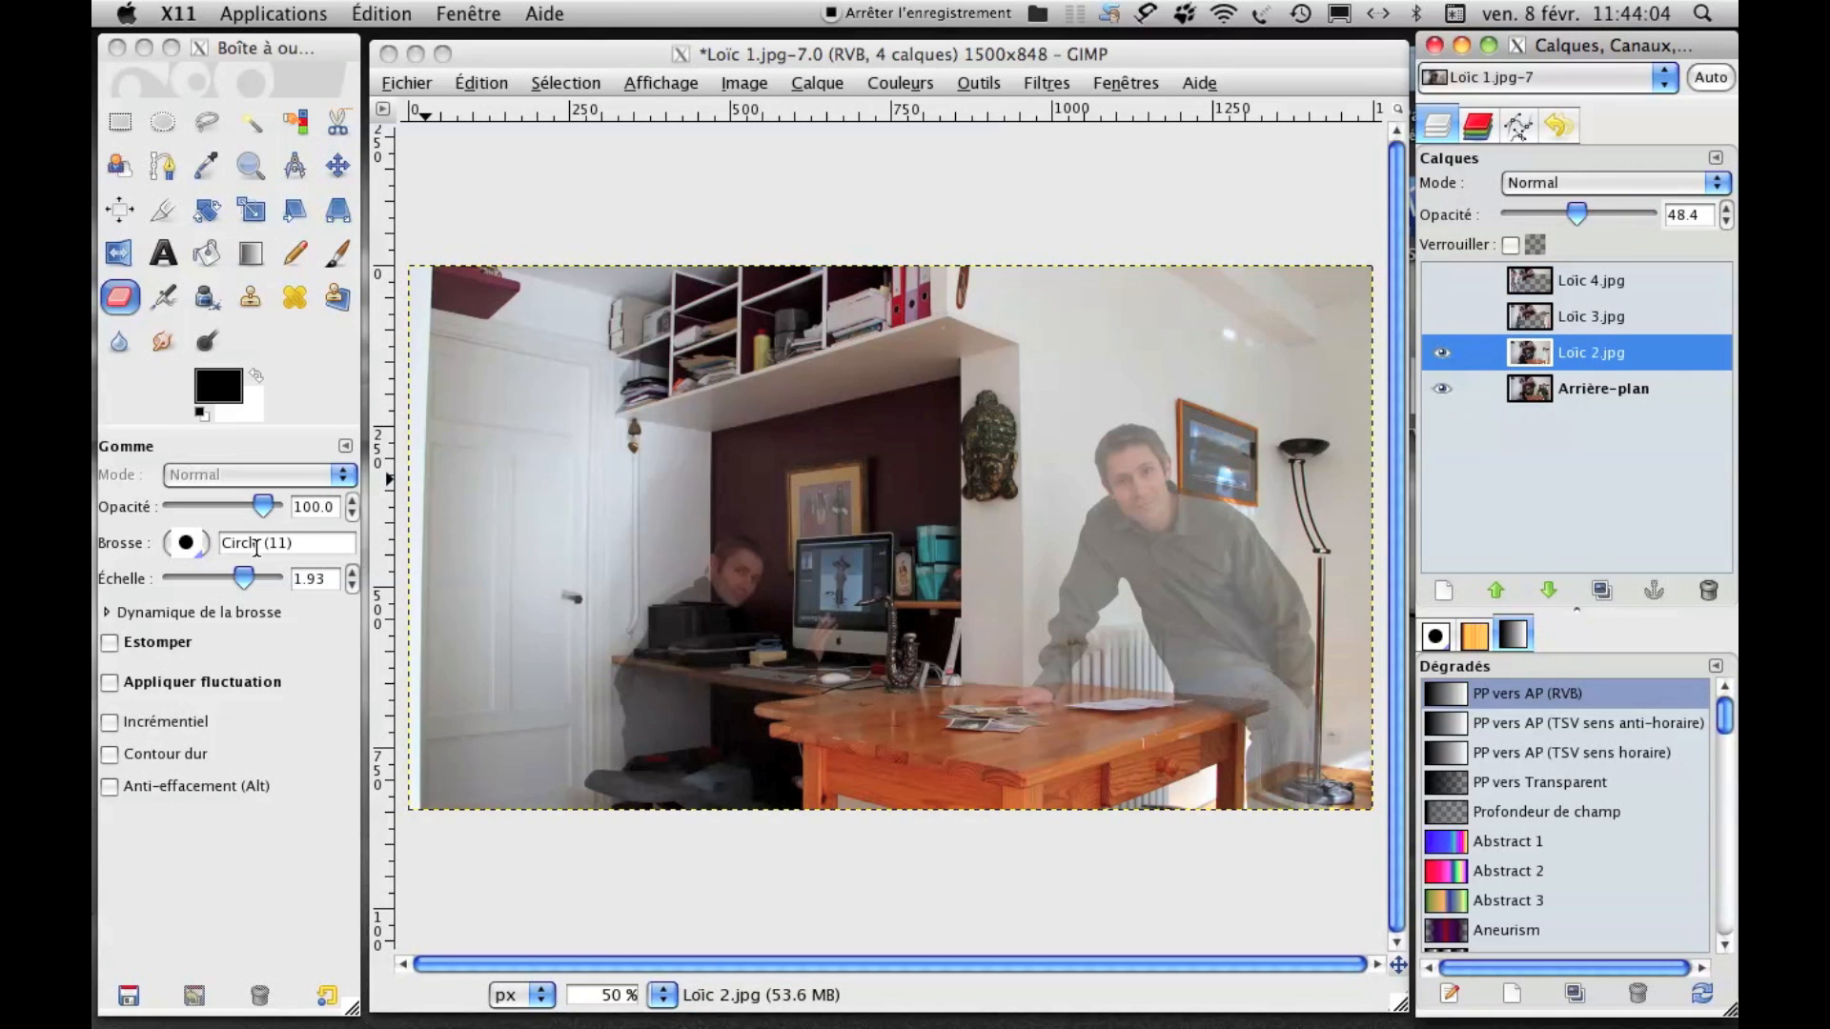
{"action": "left_click", "coordinate": [188, 545]}
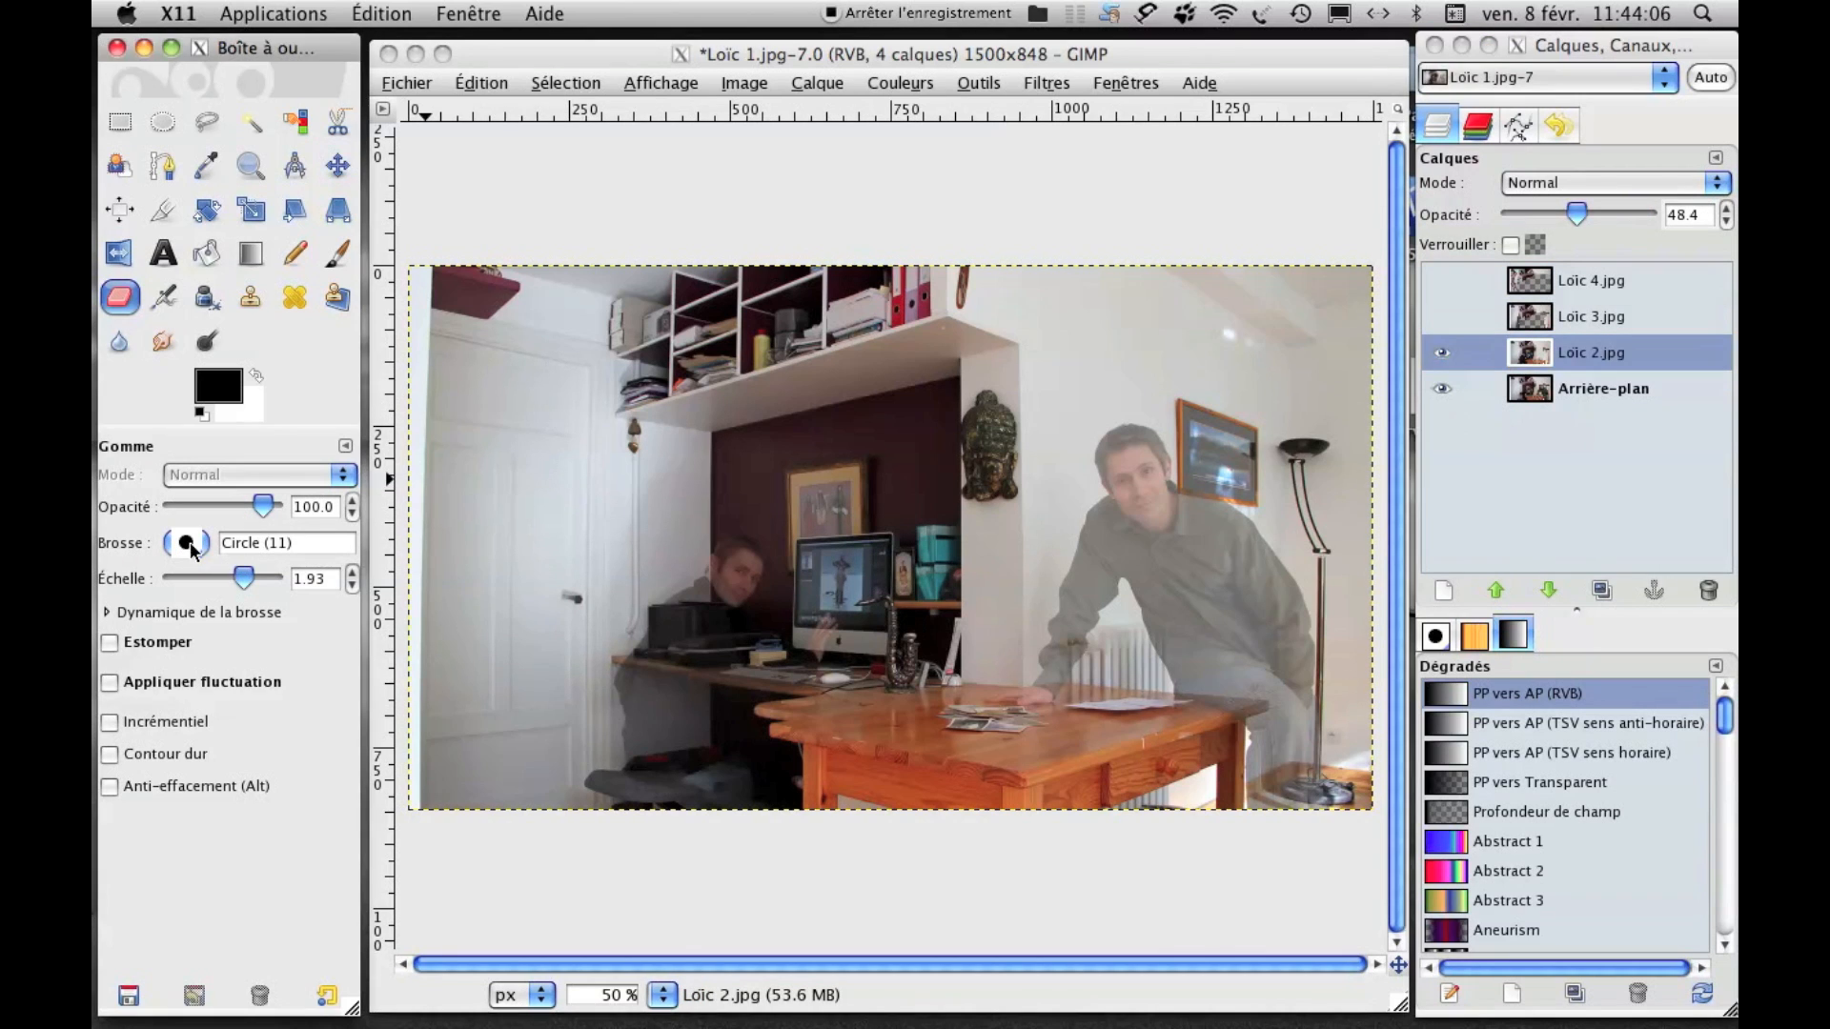
{"action": "left_click", "coordinate": [317, 684]}
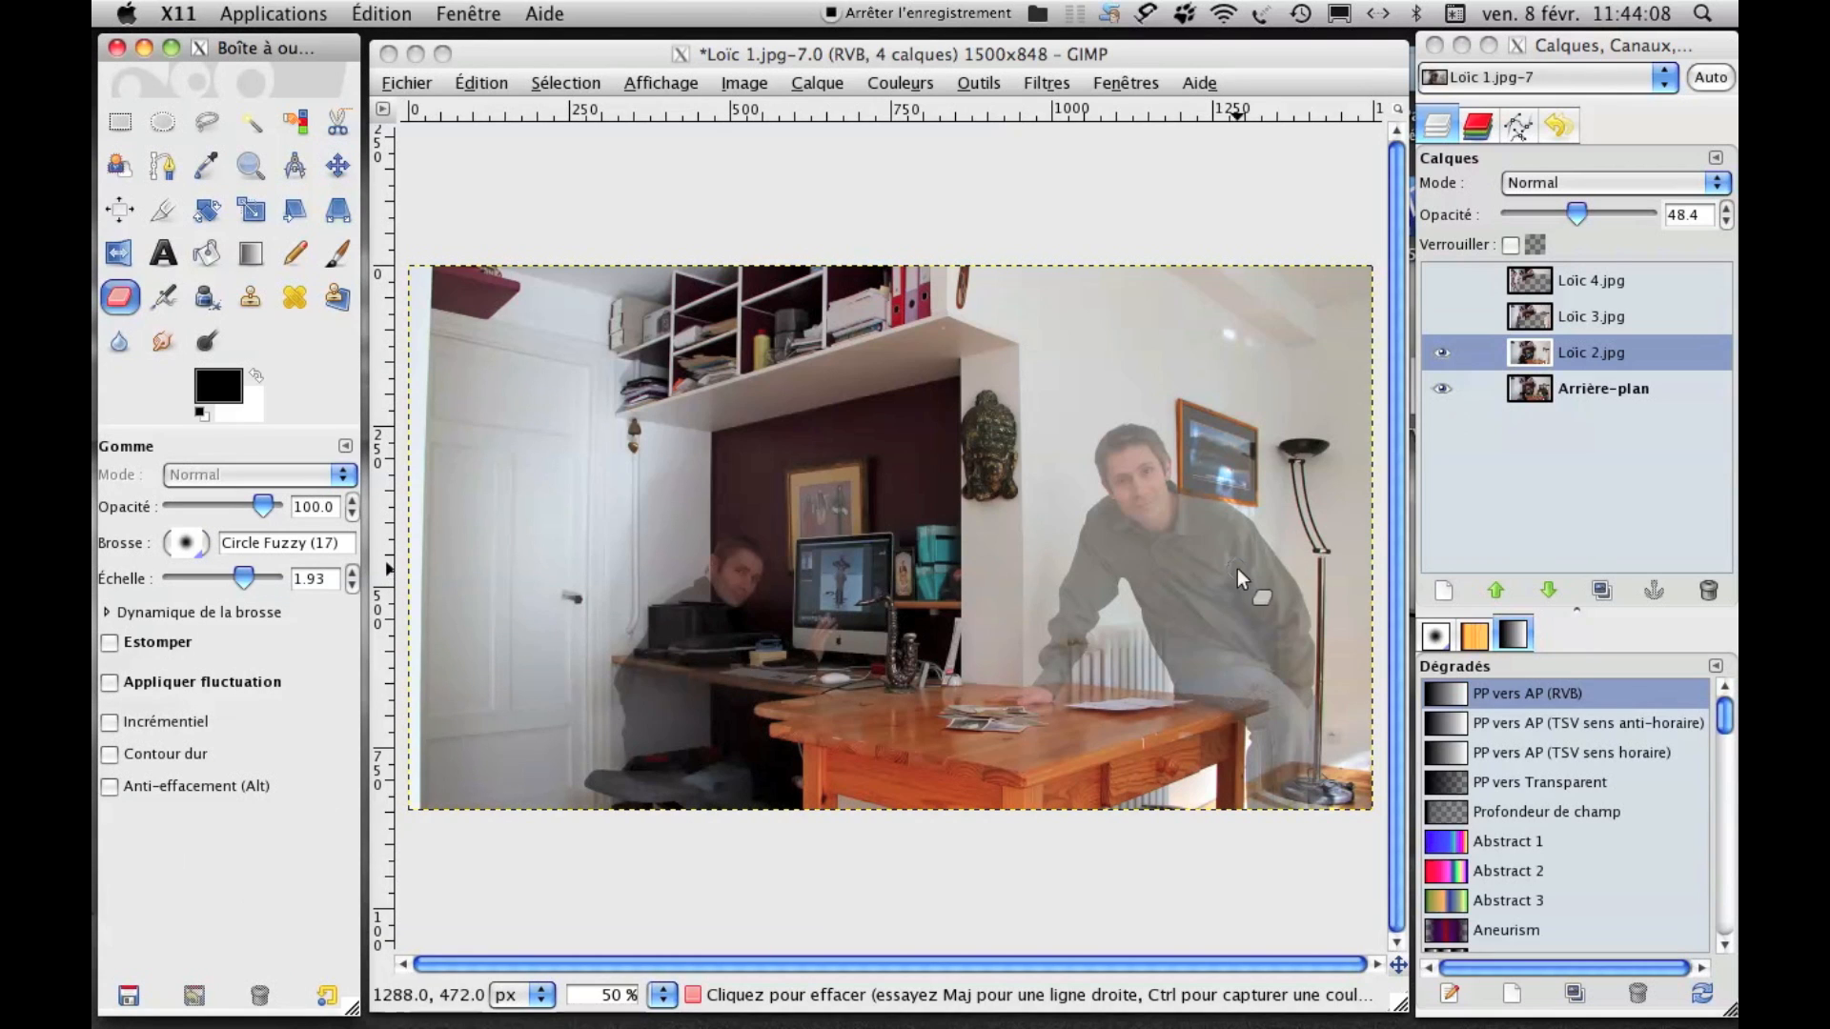
{"action": "left_click_drag", "start_coordinate": [243, 586], "coordinate": [256, 580]}
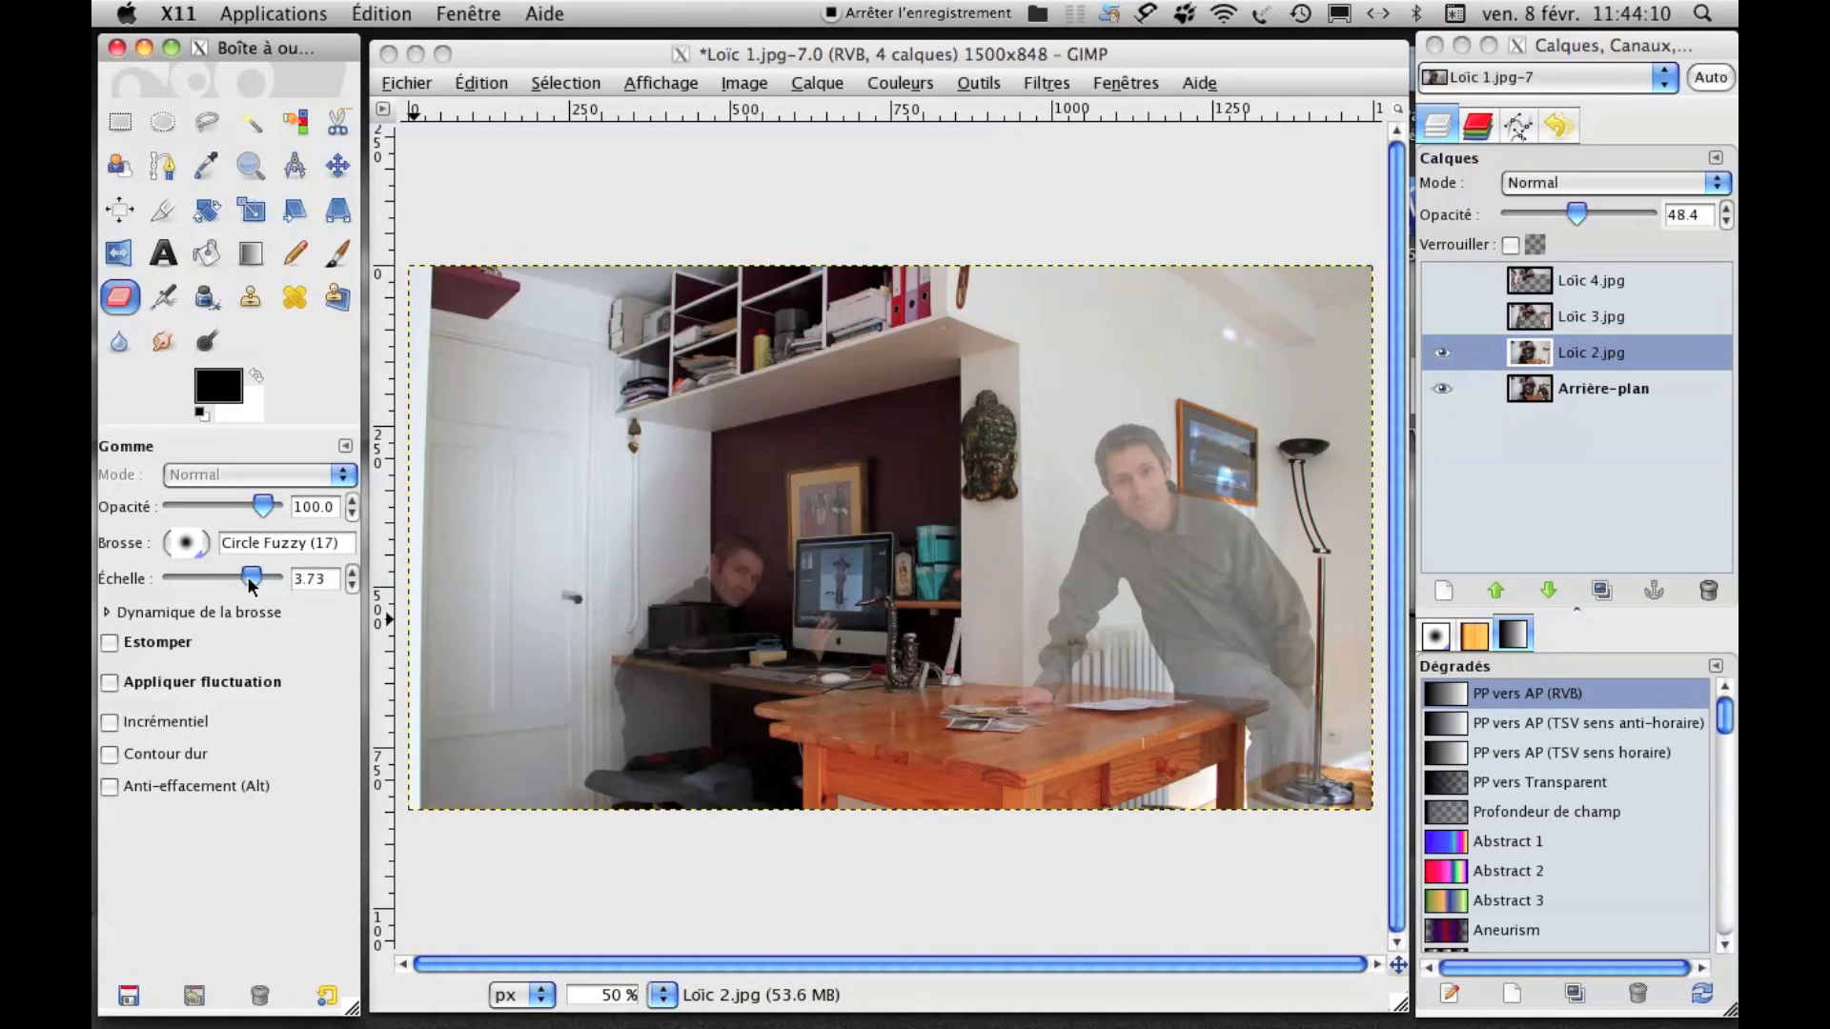
{"action": "left_click", "coordinate": [1170, 476]}
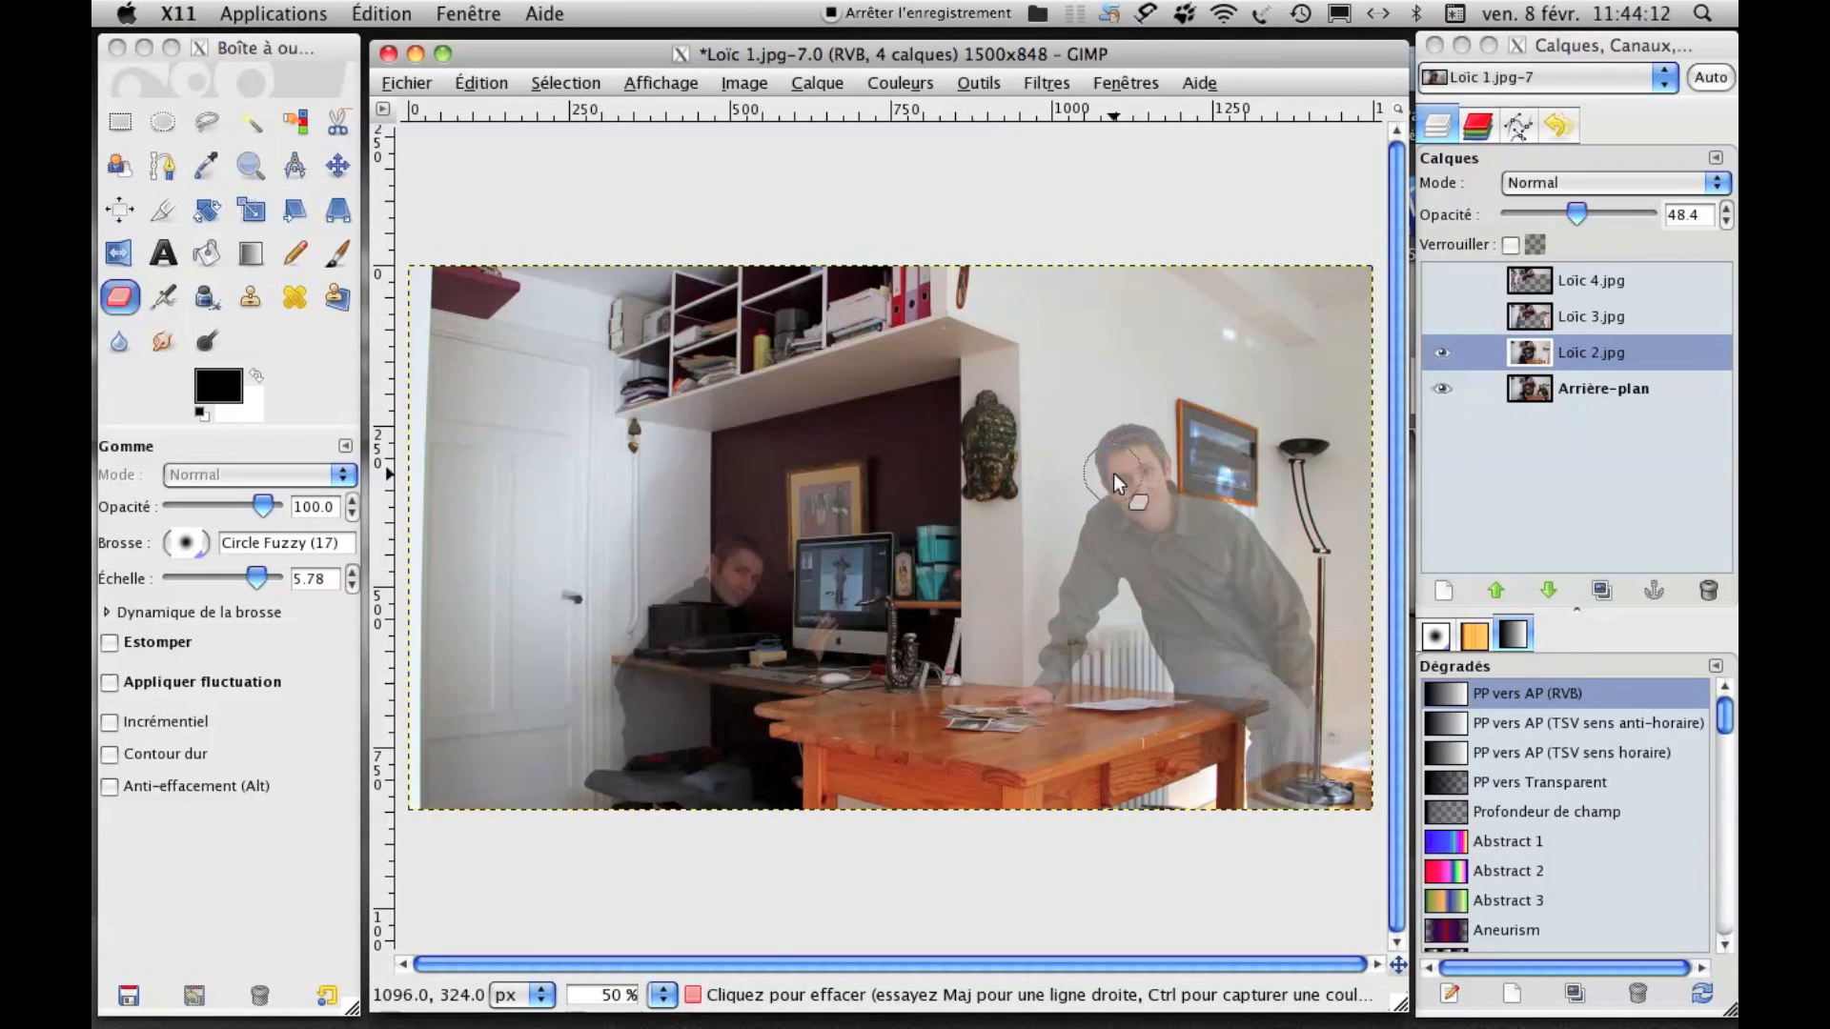
{"action": "mouse_move", "coordinate": [1102, 480]}
{"action": "left_mouse_down"}
{"action": "mouse_move", "coordinate": [1143, 475]}
{"action": "mouse_move", "coordinate": [1141, 501]}
{"action": "mouse_move", "coordinate": [1084, 475]}
{"action": "mouse_move", "coordinate": [1130, 424]}
{"action": "mouse_move", "coordinate": [1054, 684]}
{"action": "mouse_move", "coordinate": [1029, 708]}
{"action": "mouse_move", "coordinate": [982, 700]}
{"action": "mouse_move", "coordinate": [1115, 582]}
{"action": "mouse_move", "coordinate": [1091, 654]}
{"action": "mouse_move", "coordinate": [1109, 694]}
{"action": "mouse_move", "coordinate": [1229, 690]}
{"action": "mouse_move", "coordinate": [1168, 582]}
{"action": "mouse_move", "coordinate": [1133, 598]}
{"action": "mouse_move", "coordinate": [1106, 517]}
{"action": "mouse_move", "coordinate": [1225, 546]}
{"action": "mouse_move", "coordinate": [1233, 515]}
{"action": "mouse_move", "coordinate": [1203, 497]}
{"action": "mouse_move", "coordinate": [1184, 535]}
{"action": "mouse_move", "coordinate": [1232, 533]}
{"action": "mouse_move", "coordinate": [1298, 567]}
{"action": "mouse_move", "coordinate": [1294, 691]}
{"action": "mouse_move", "coordinate": [1252, 645]}
{"action": "mouse_move", "coordinate": [1243, 796]}
{"action": "mouse_move", "coordinate": [1223, 739]}
{"action": "mouse_move", "coordinate": [1242, 696]}
{"action": "mouse_move", "coordinate": [1267, 764]}
{"action": "mouse_move", "coordinate": [1299, 722]}
{"action": "mouse_move", "coordinate": [1325, 740]}
{"action": "mouse_move", "coordinate": [1305, 670]}
{"action": "mouse_move", "coordinate": [1273, 752]}
{"action": "left_mouse_up"}
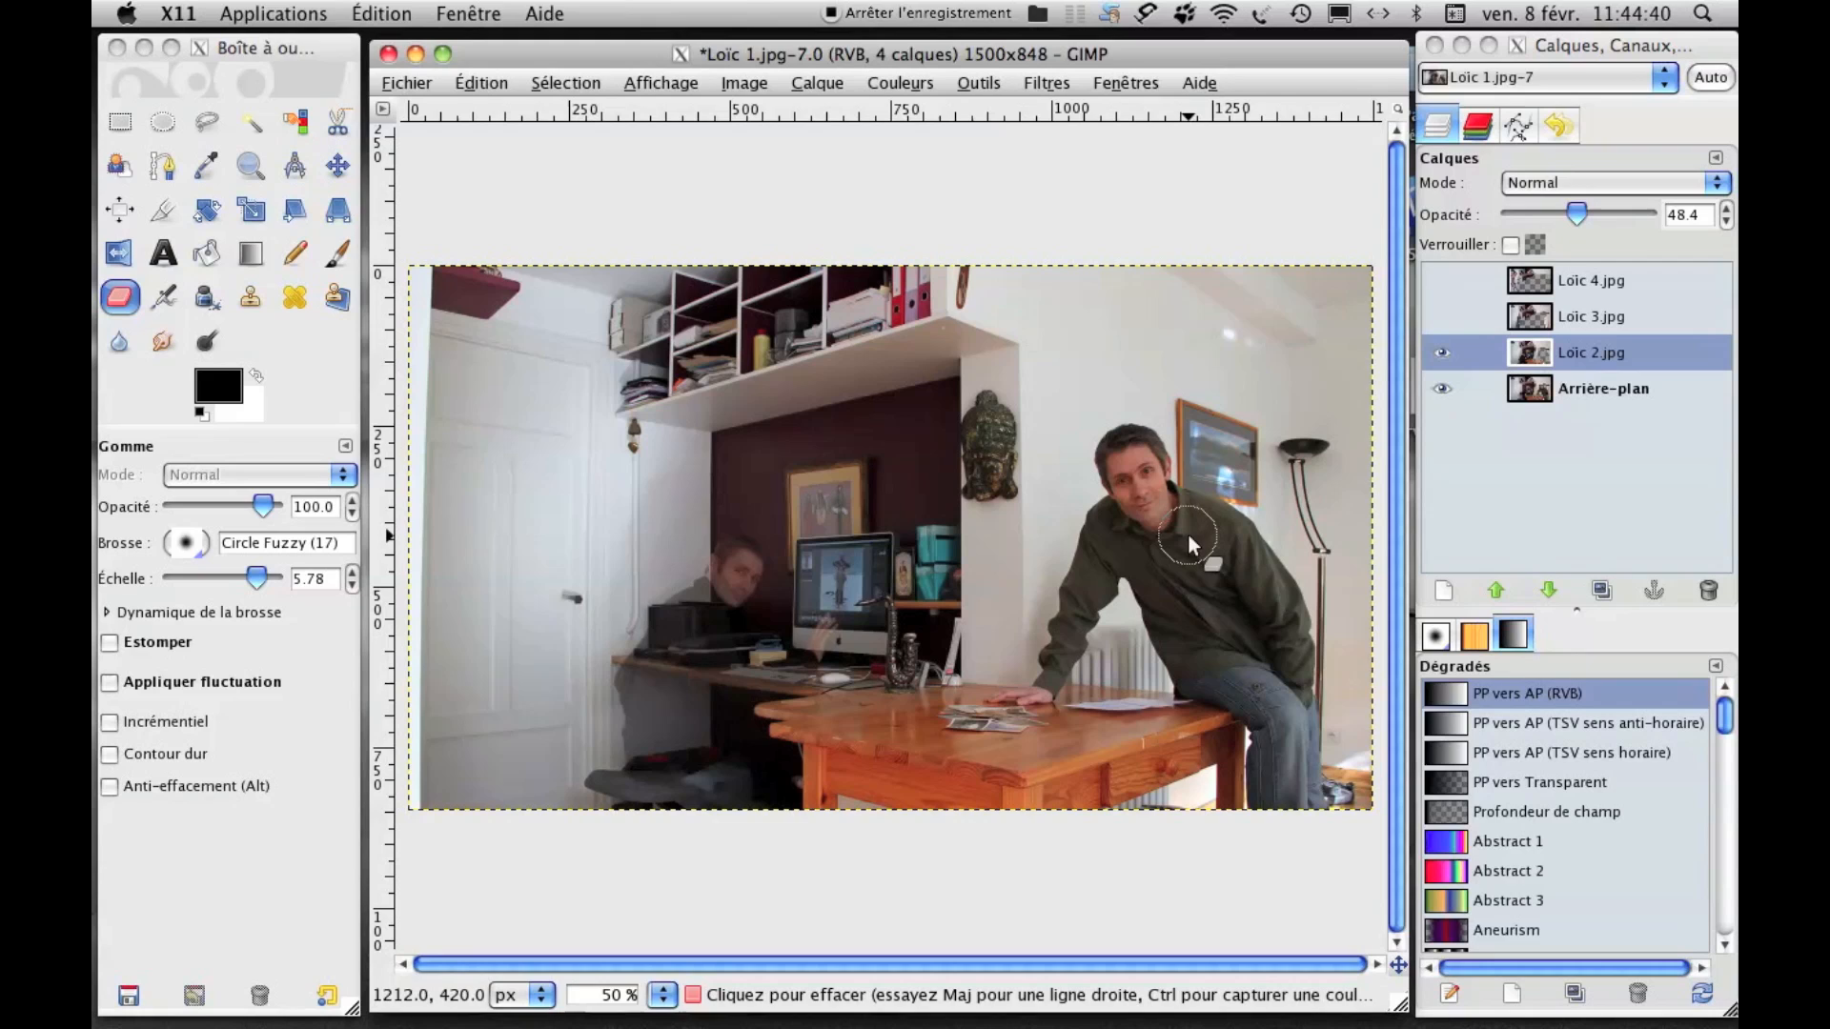
Show Loïc 4.jpg and Loïc 3.jpg again and set the opacity of Loïc 2.jpg to 100.
{"action": "left_click", "coordinate": [1458, 360]}
{"action": "left_click", "coordinate": [1442, 282]}
{"action": "left_click", "coordinate": [1443, 314]}
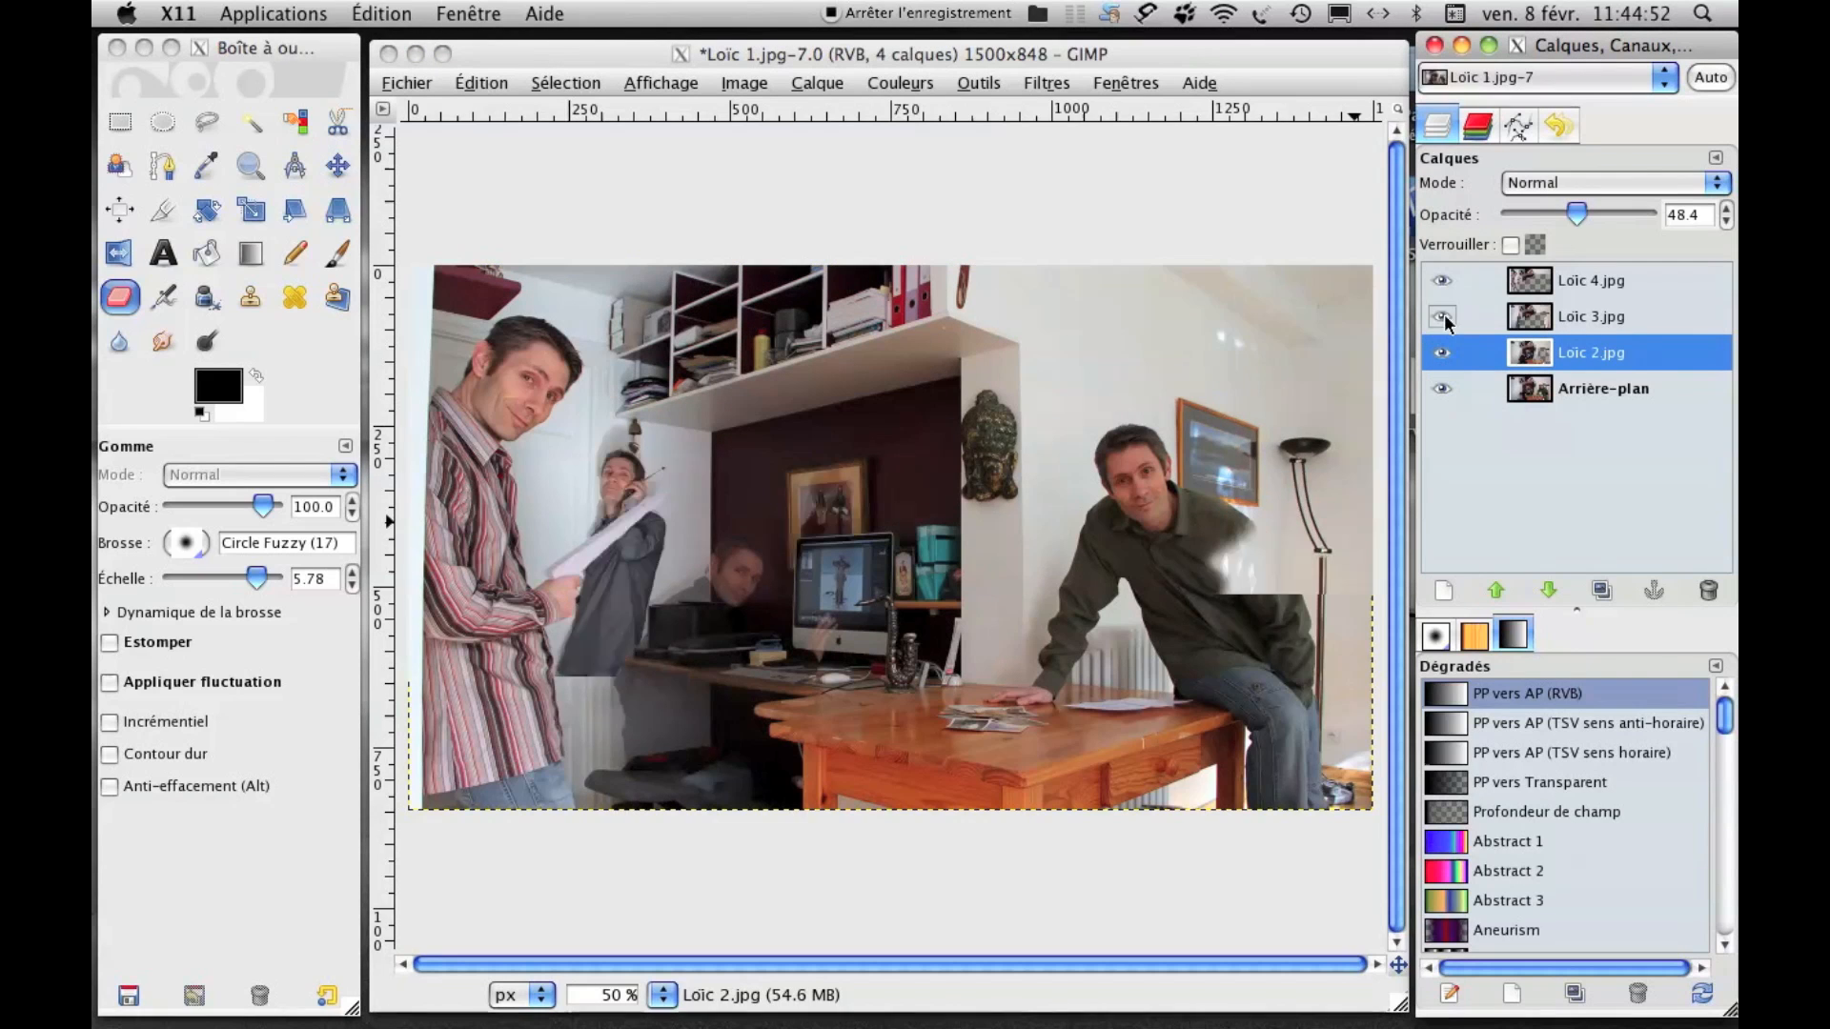
{"action": "left_click", "coordinate": [1589, 388]}
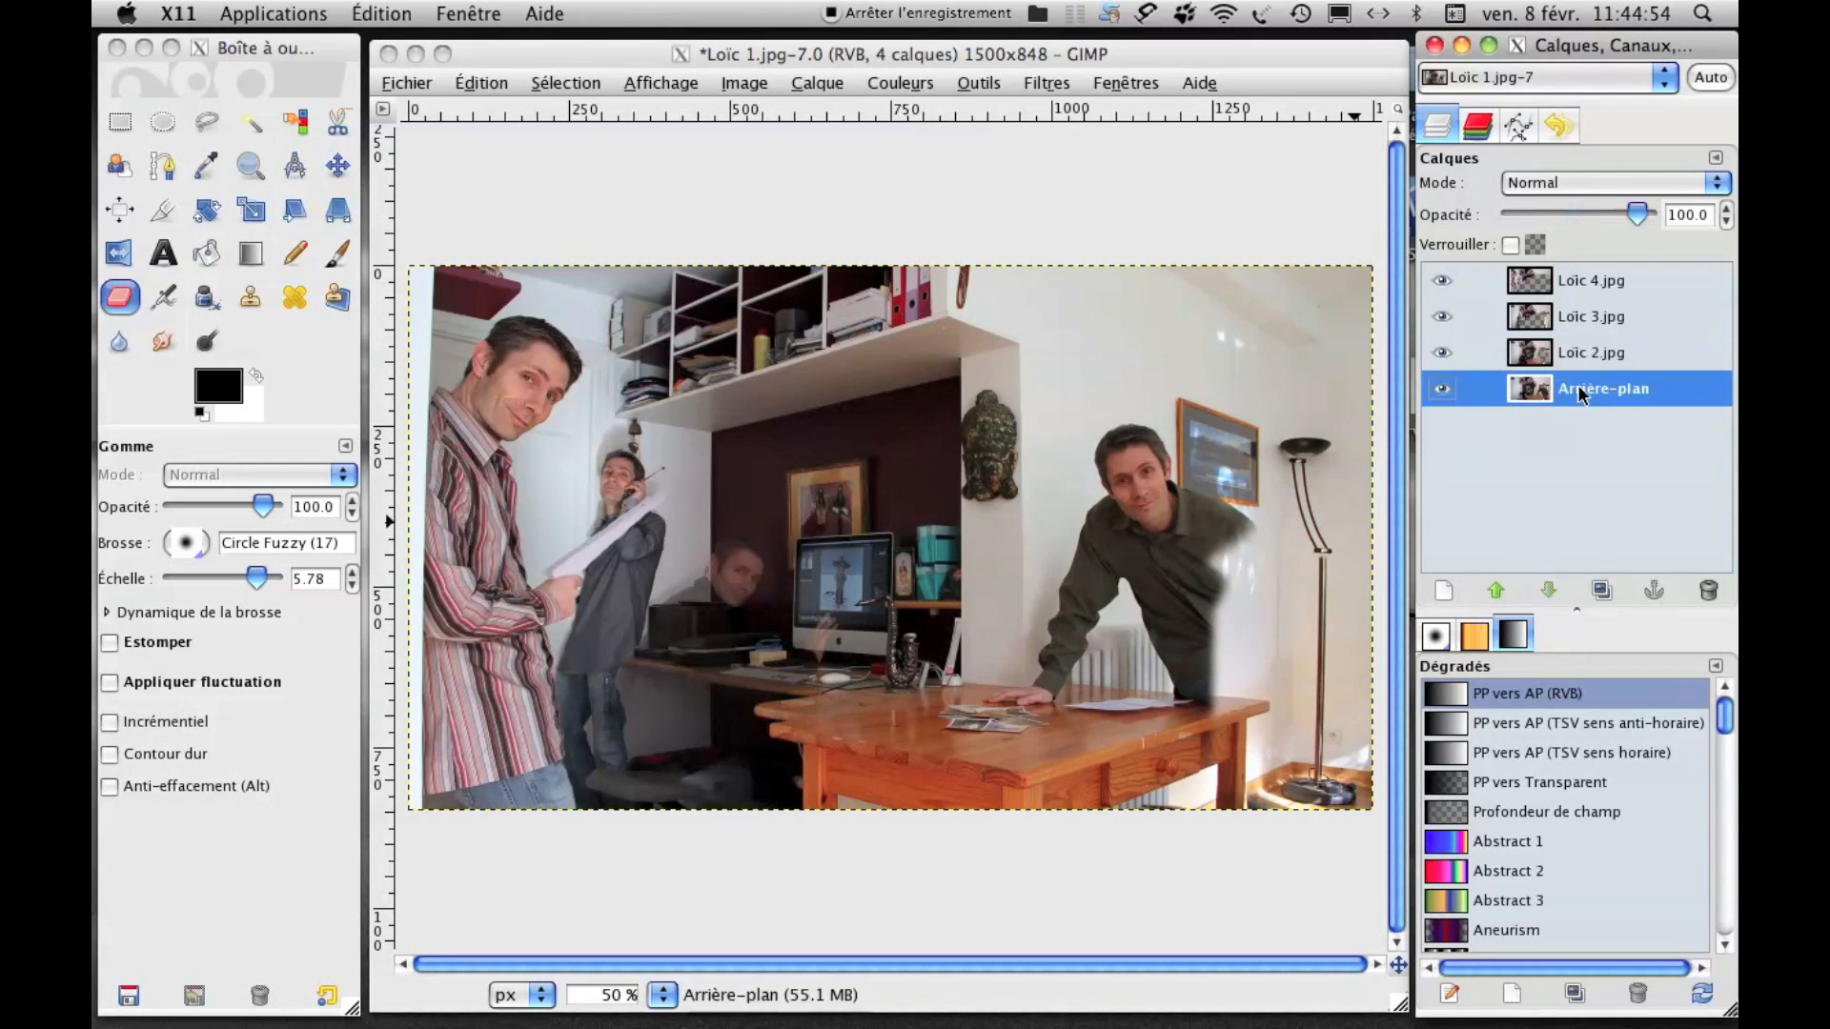
{"action": "left_click", "coordinate": [1553, 349]}
{"action": "left_click_drag", "start_coordinate": [1574, 212], "coordinate": [1639, 214]}
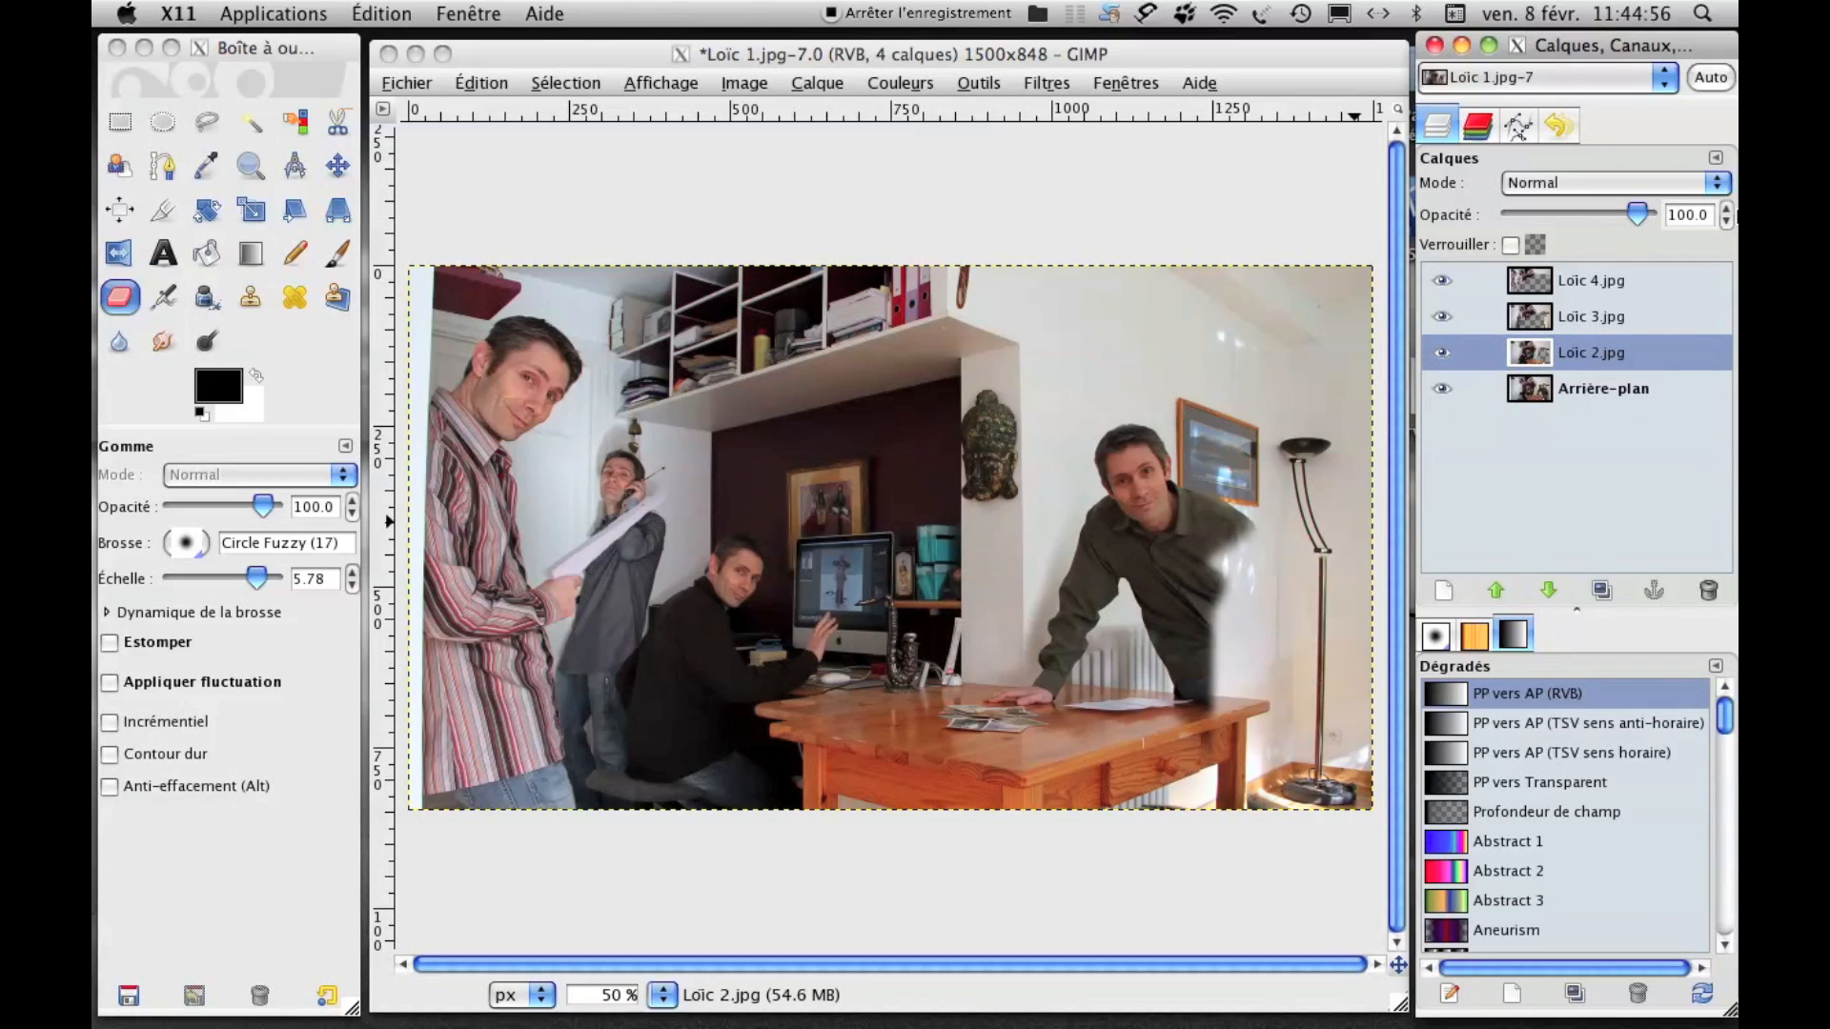
Hide Loïc 2.jpg and Arrière-plan and toggle Loïc 3.jpg to find which layer covers the leaning man's back and legs.
{"action": "left_click", "coordinate": [1236, 676]}
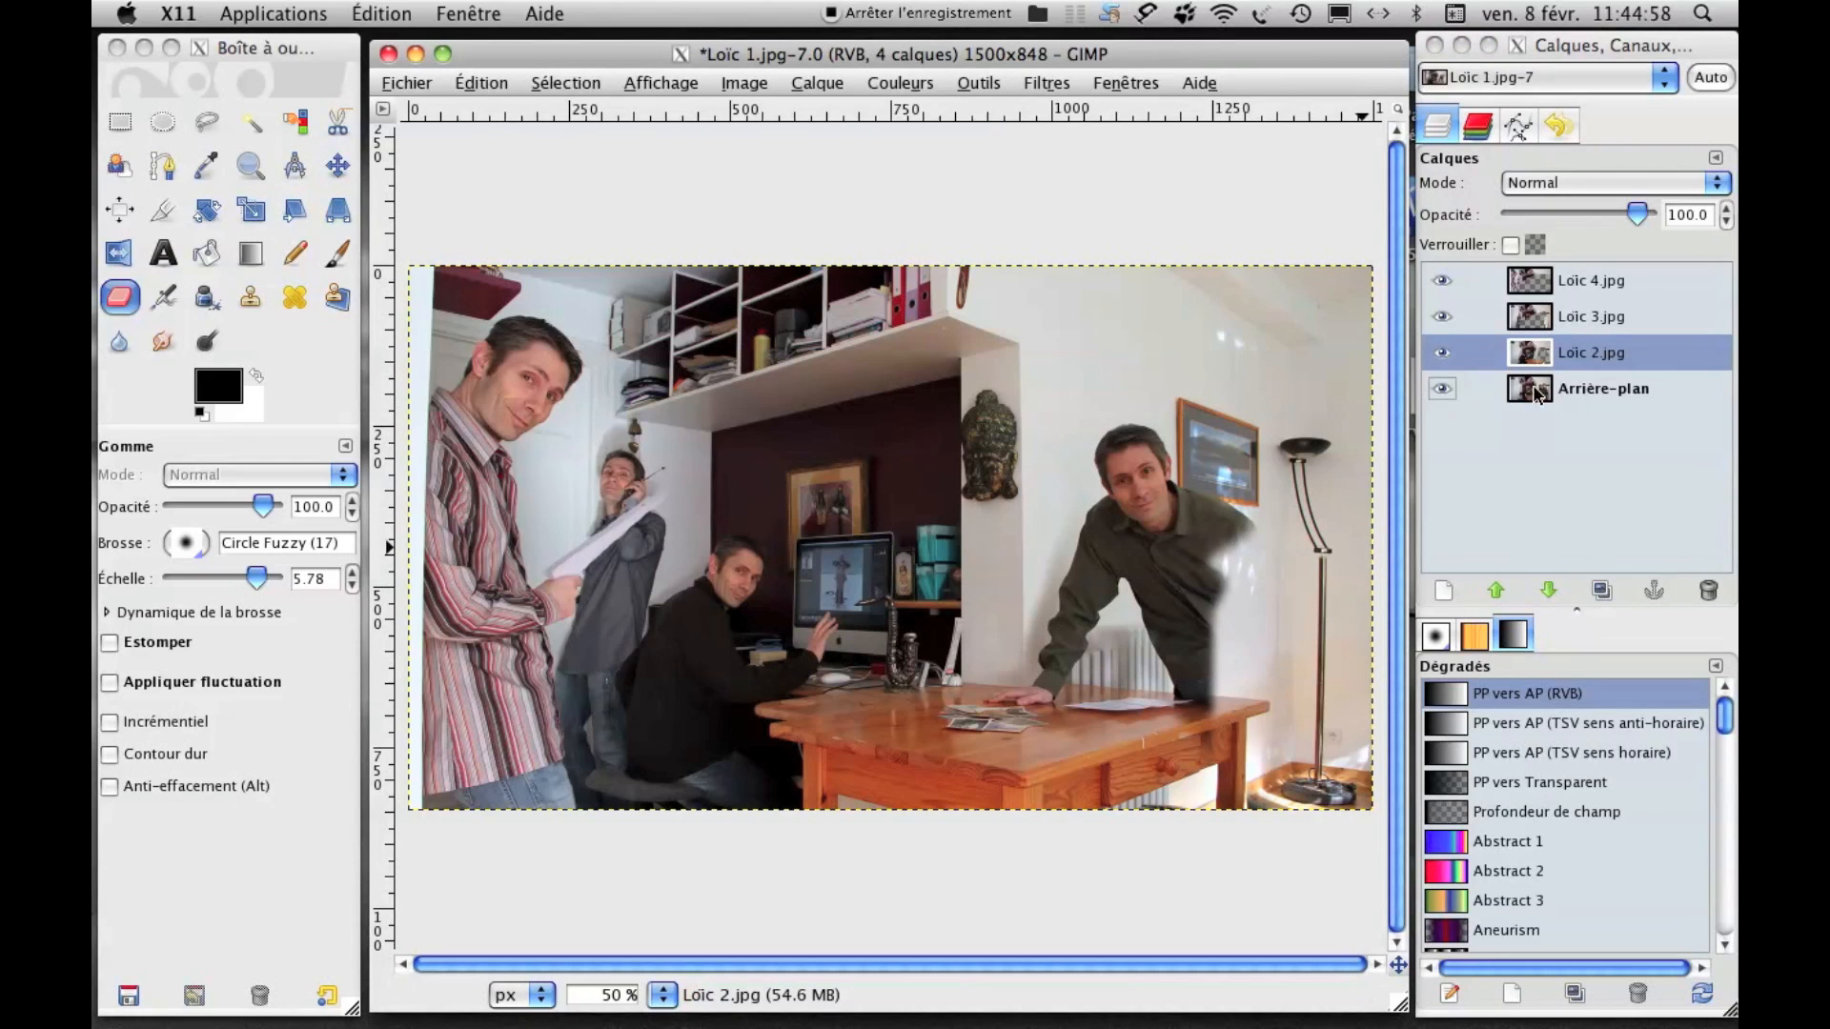
{"action": "left_click", "coordinate": [1441, 358]}
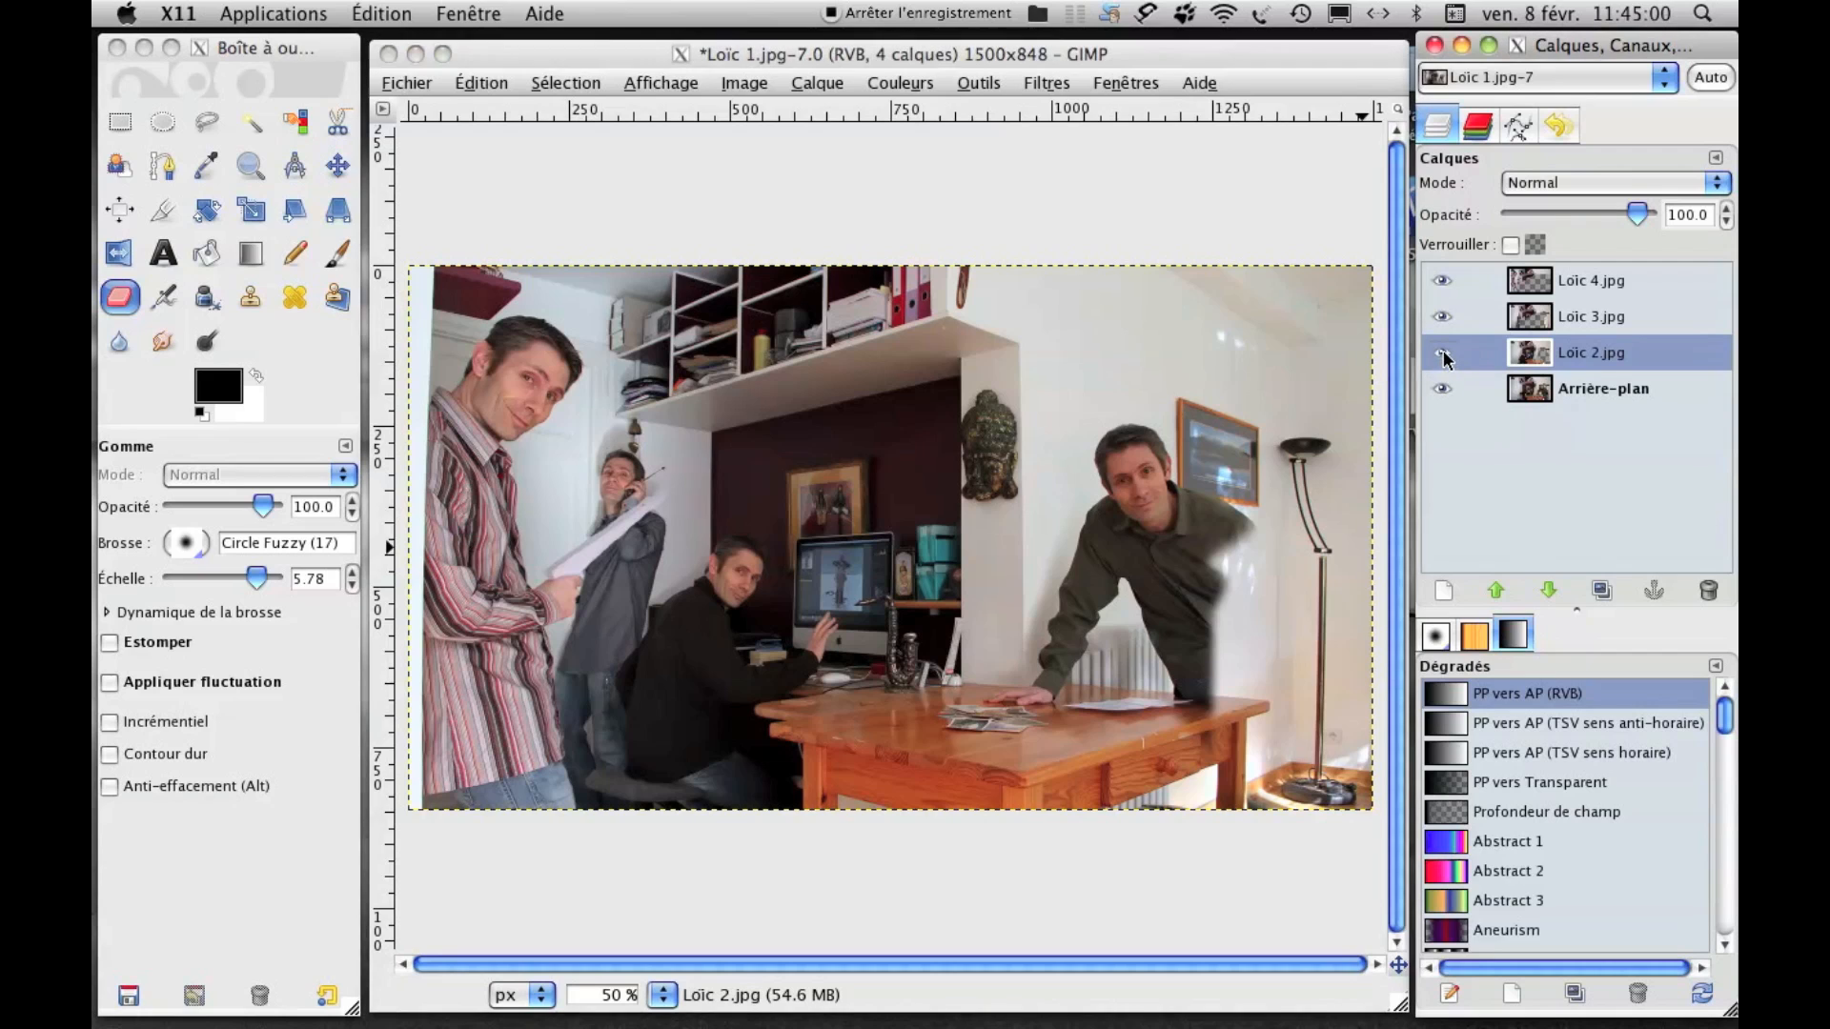
{"action": "left_click", "coordinate": [1442, 388]}
{"action": "left_click", "coordinate": [1442, 353]}
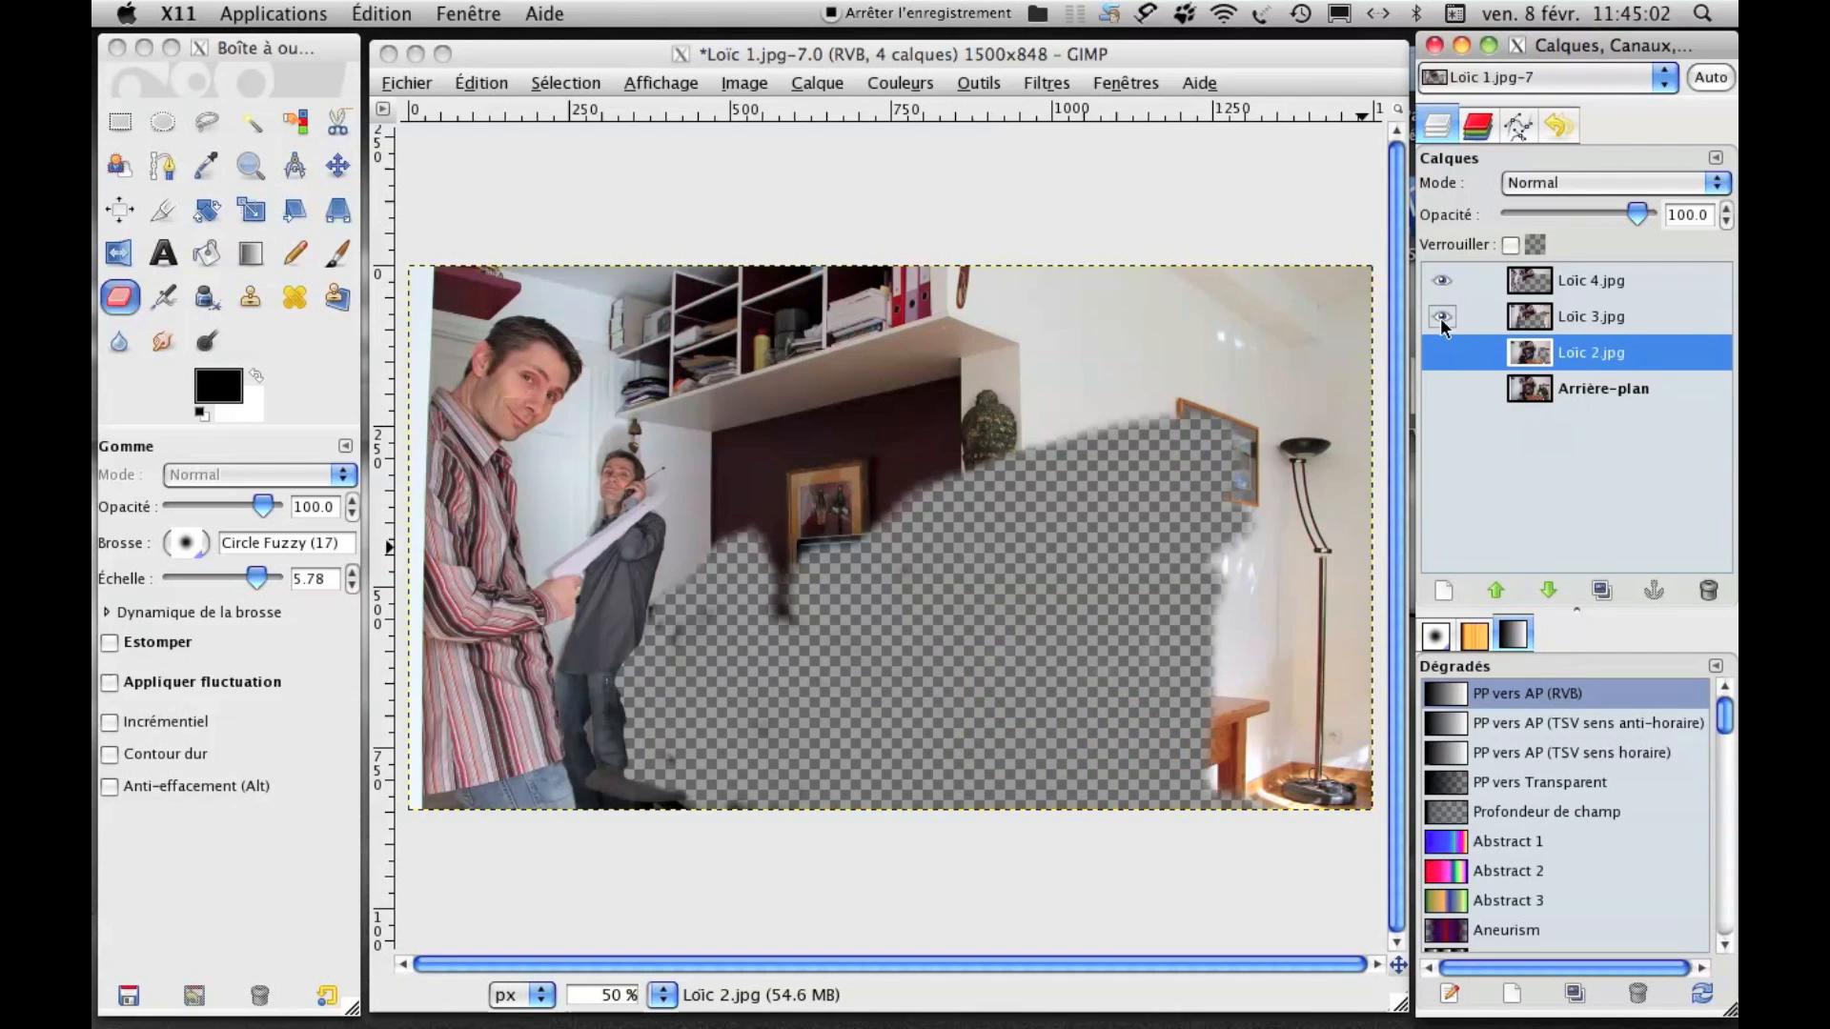
{"action": "left_click", "coordinate": [1441, 316]}
{"action": "left_click", "coordinate": [1441, 316]}
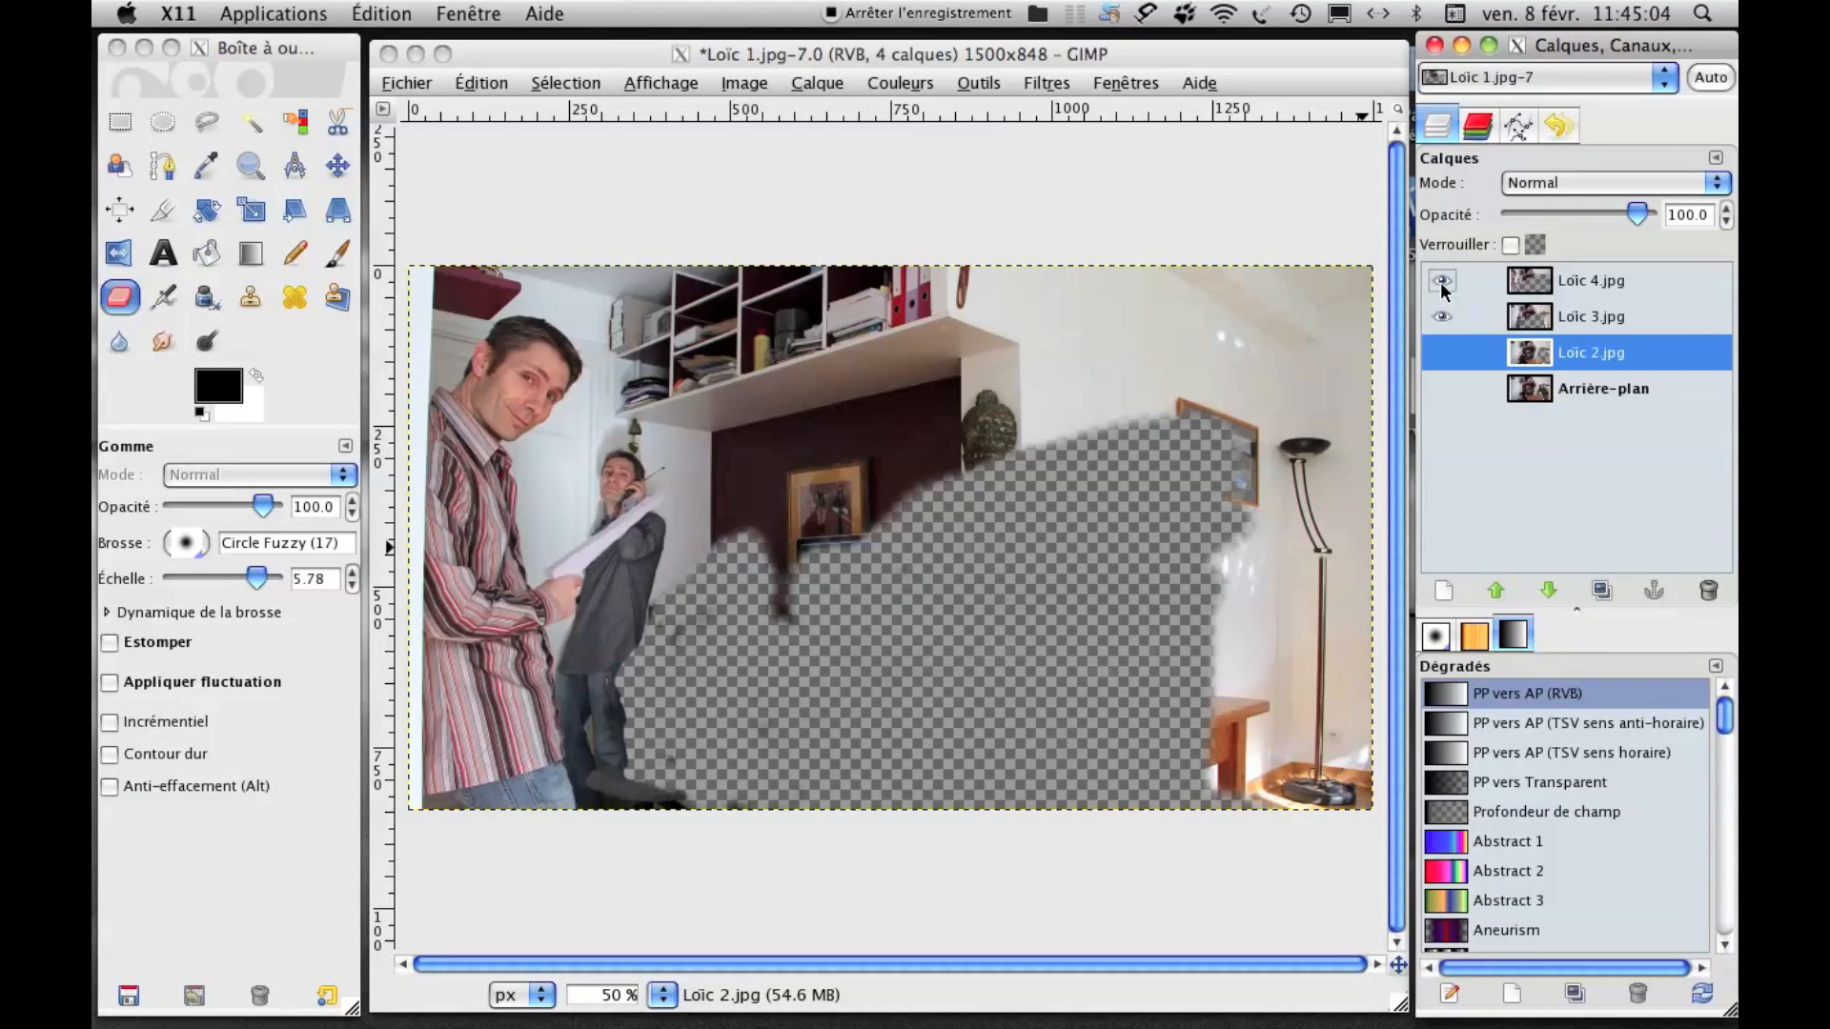
Hide Loïc 4.jpg and erase Loïc 3.jpg beside the floor lamp, from the wall picture down past the table corner.
{"action": "left_click", "coordinate": [1442, 280]}
{"action": "left_click", "coordinate": [1568, 305]}
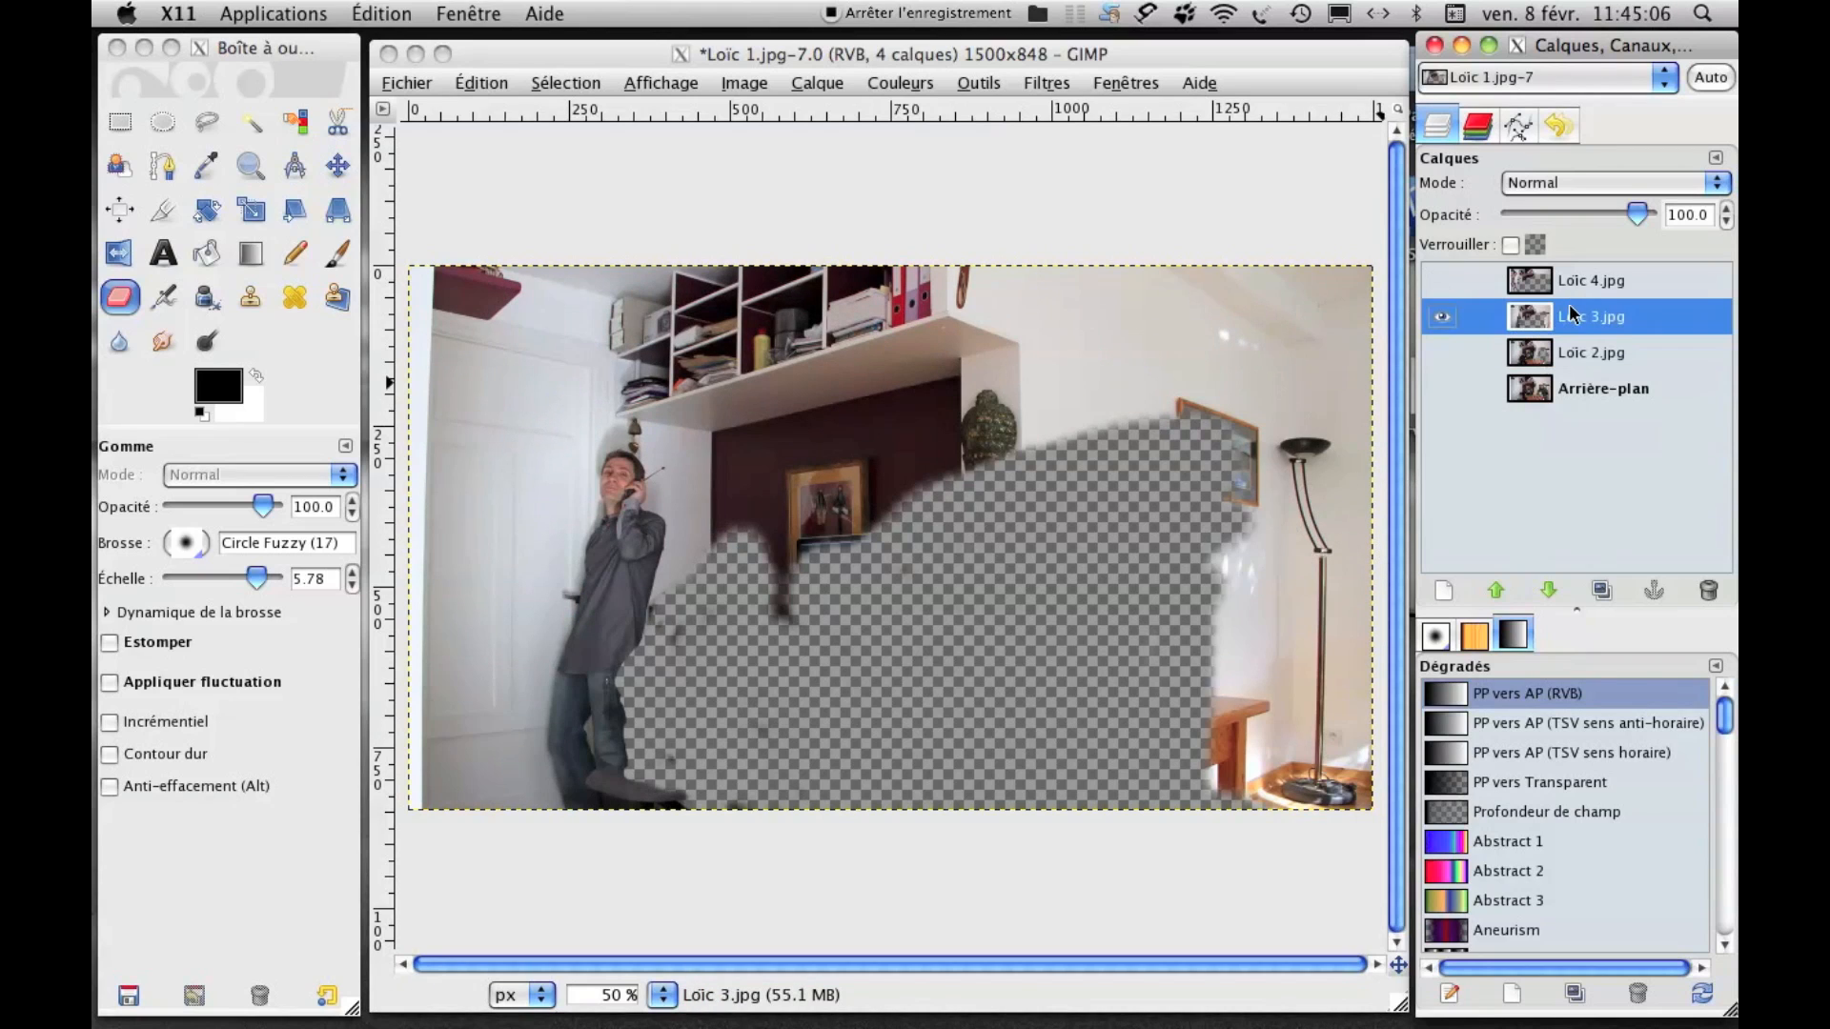
{"action": "left_click", "coordinate": [1240, 469]}
{"action": "mouse_move", "coordinate": [1250, 512]}
{"action": "left_mouse_down"}
{"action": "mouse_move", "coordinate": [1276, 624]}
{"action": "mouse_move", "coordinate": [1221, 457]}
{"action": "mouse_move", "coordinate": [1217, 803]}
{"action": "left_mouse_up"}
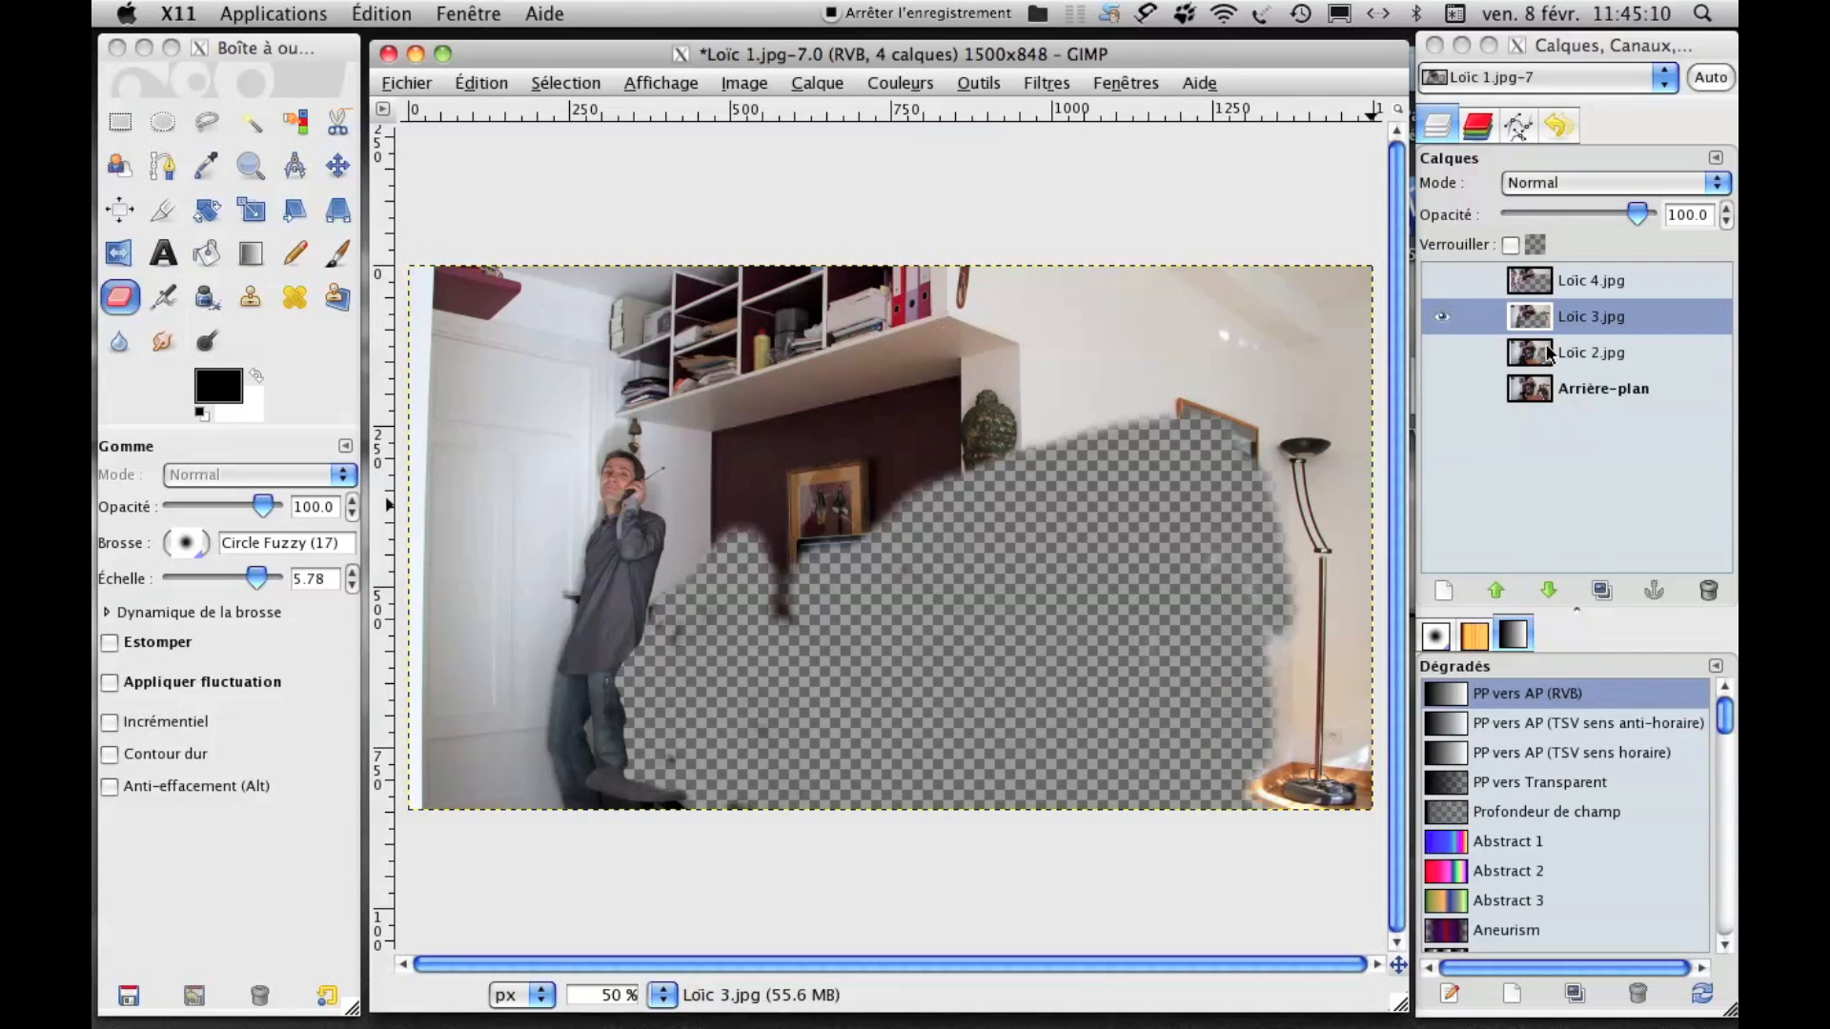
Make Loïc 4.jpg, Loïc 2.jpg and Arrière-plan visible again.
{"action": "left_click", "coordinate": [1448, 347]}
{"action": "left_click", "coordinate": [1441, 280]}
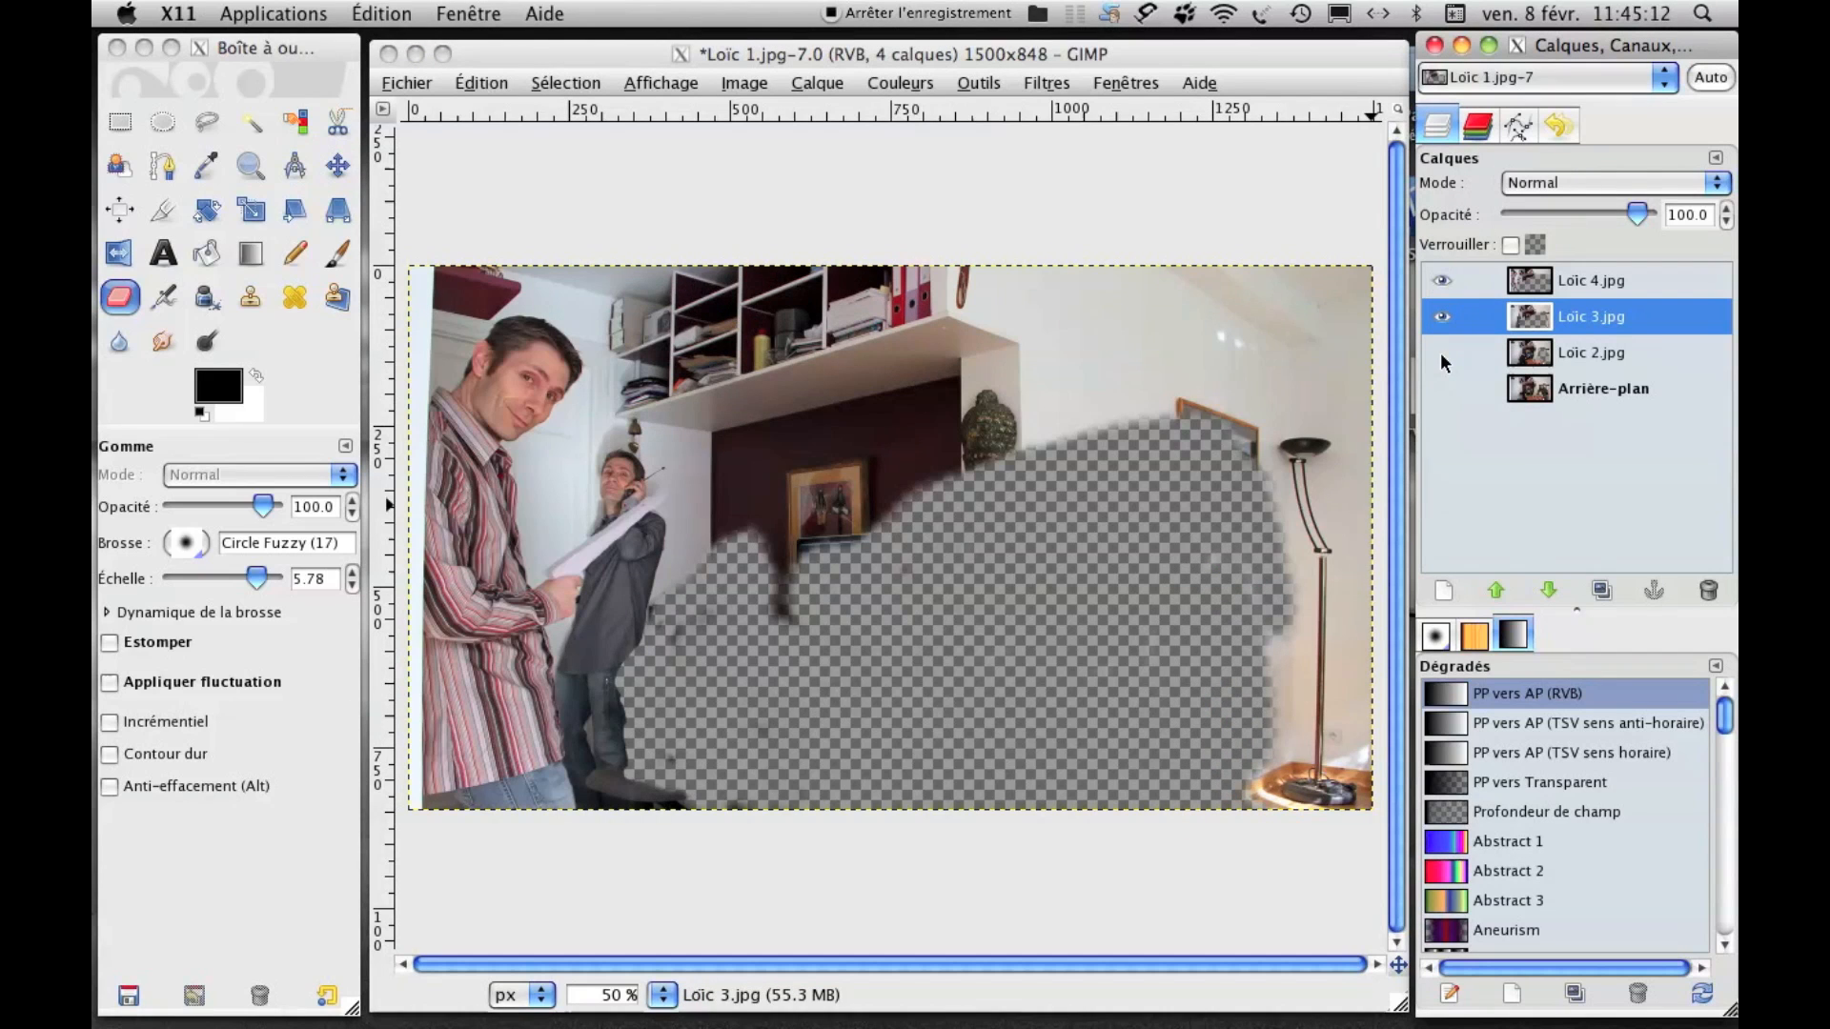
{"action": "left_click", "coordinate": [1440, 353]}
{"action": "left_click", "coordinate": [1441, 388]}
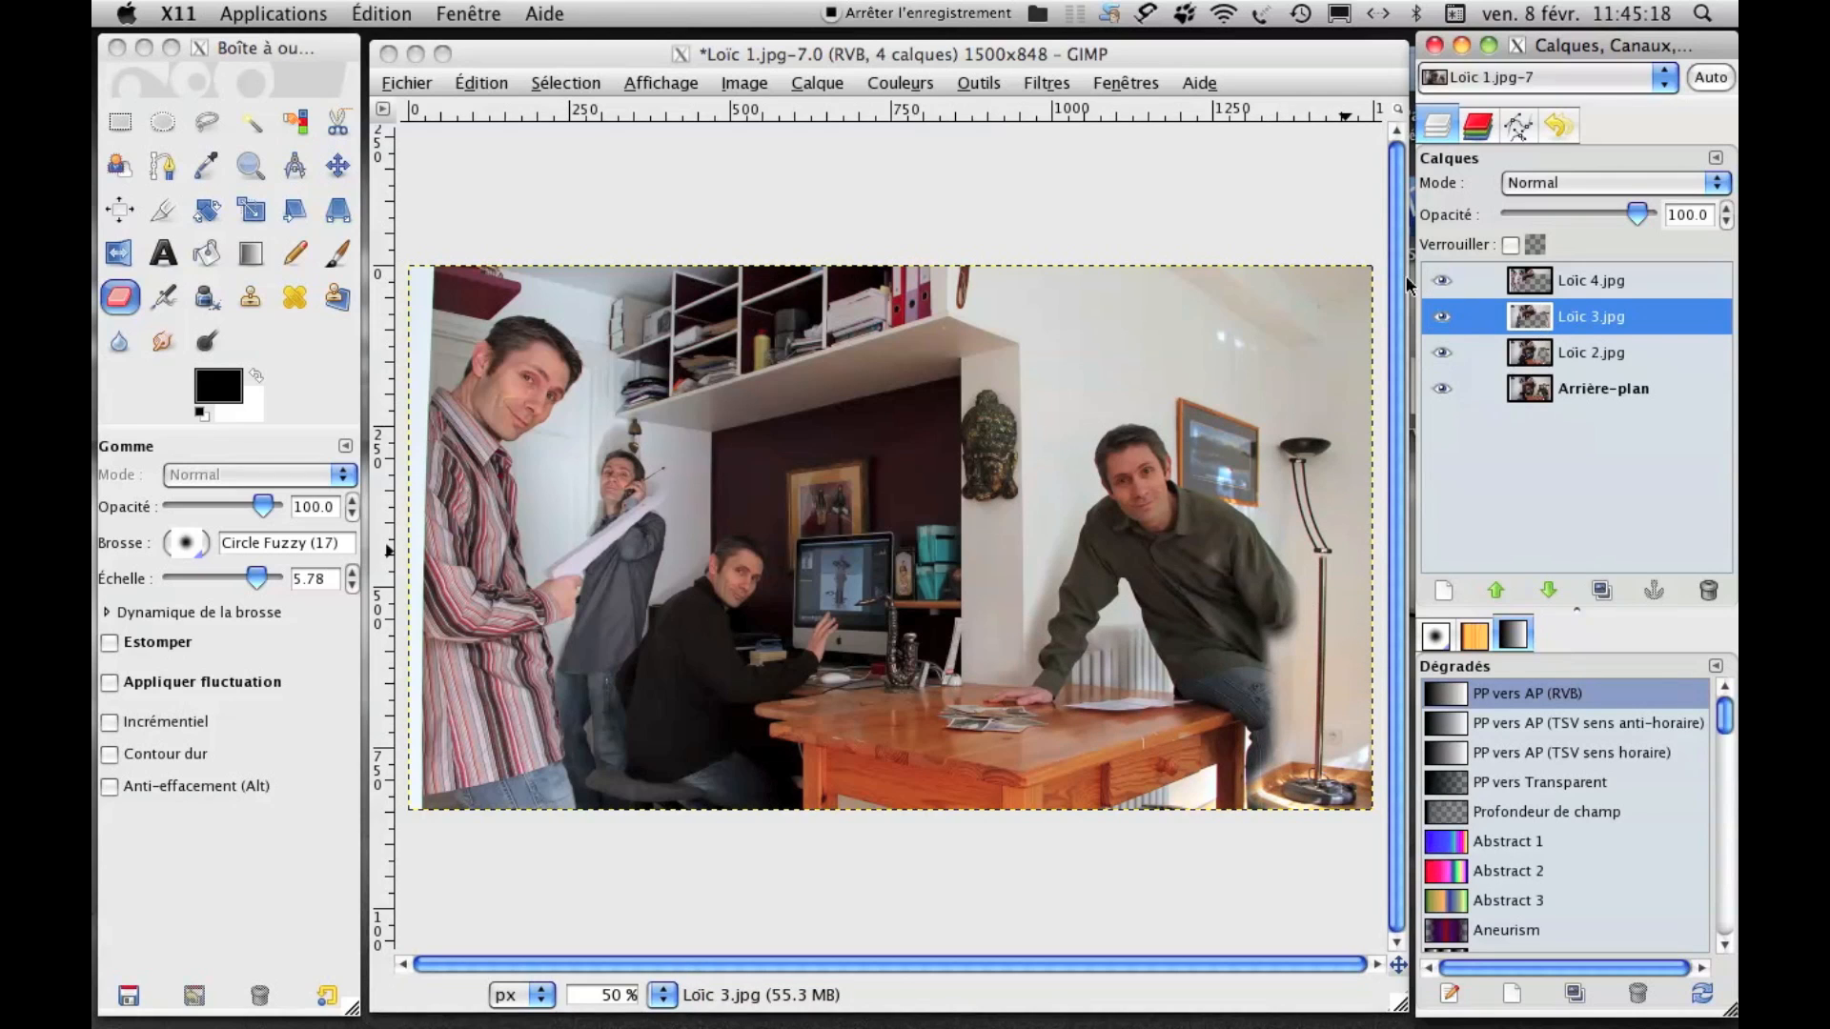
Erase the rest of Loïc 3.jpg covering the leaning man's elbow, hip and legs near the lamp base.
{"action": "left_click", "coordinate": [1209, 544]}
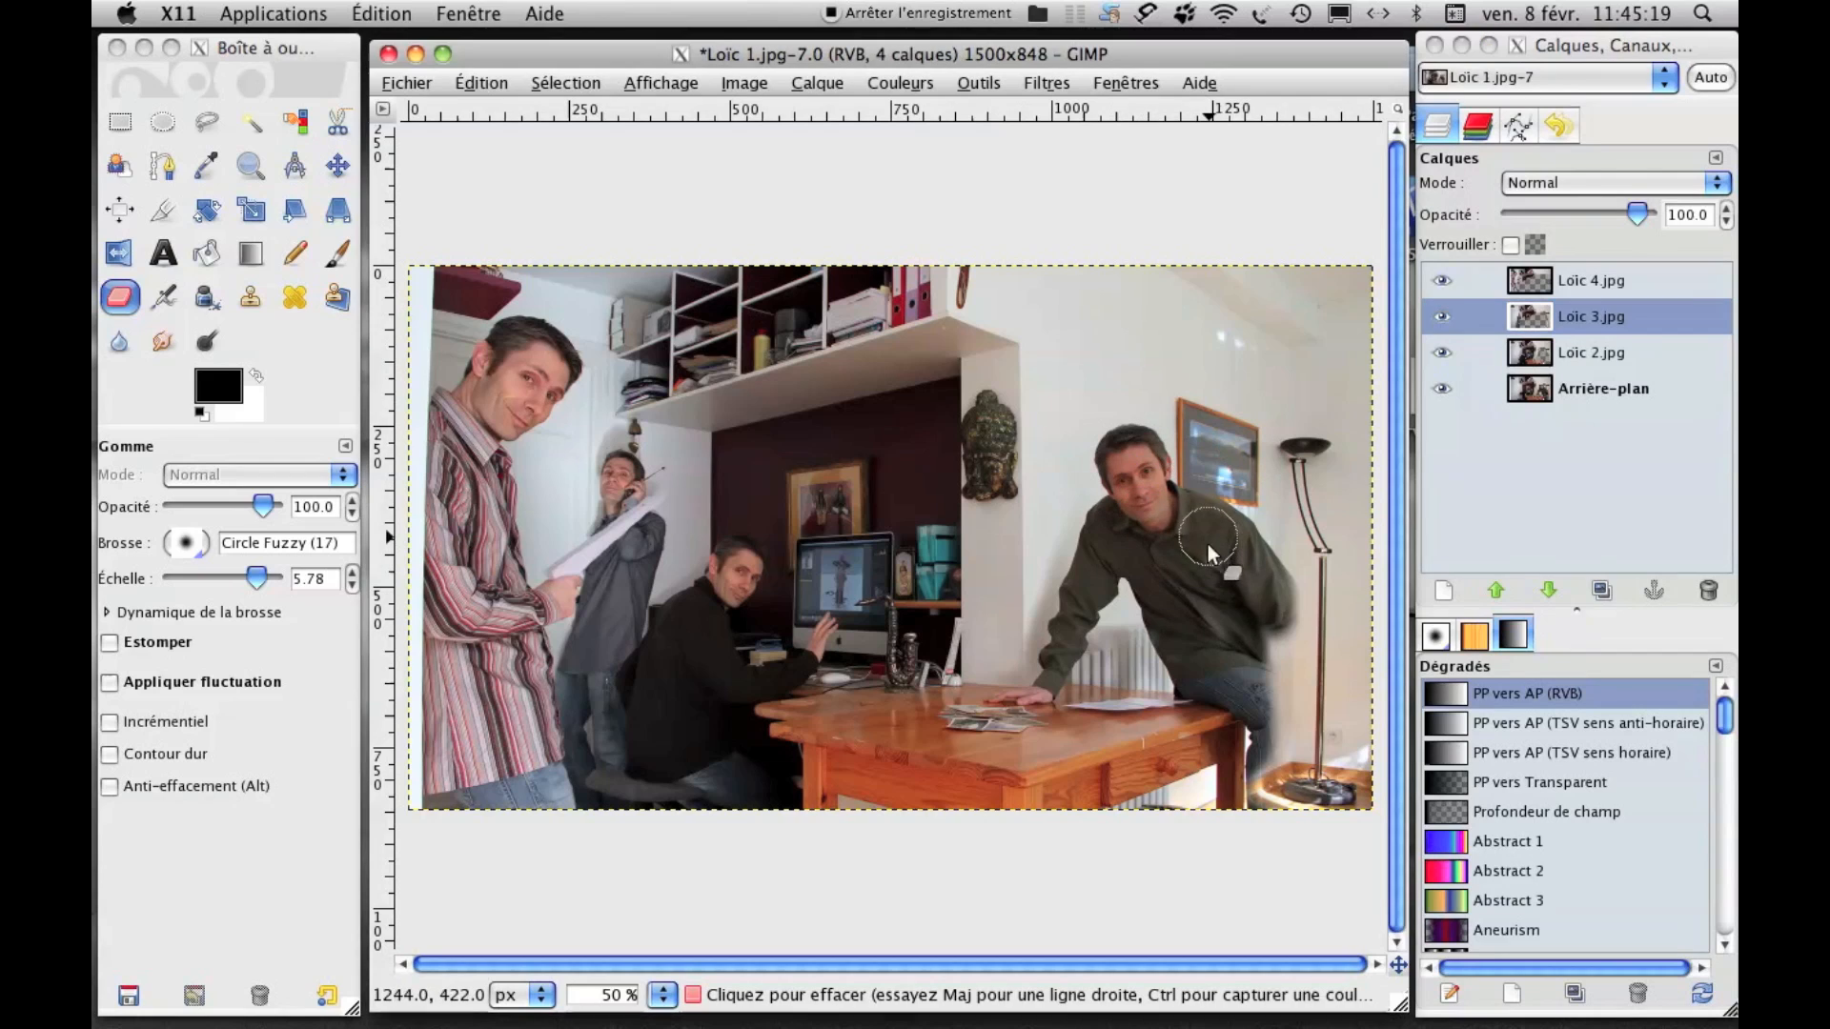
{"action": "left_click", "coordinate": [1534, 320]}
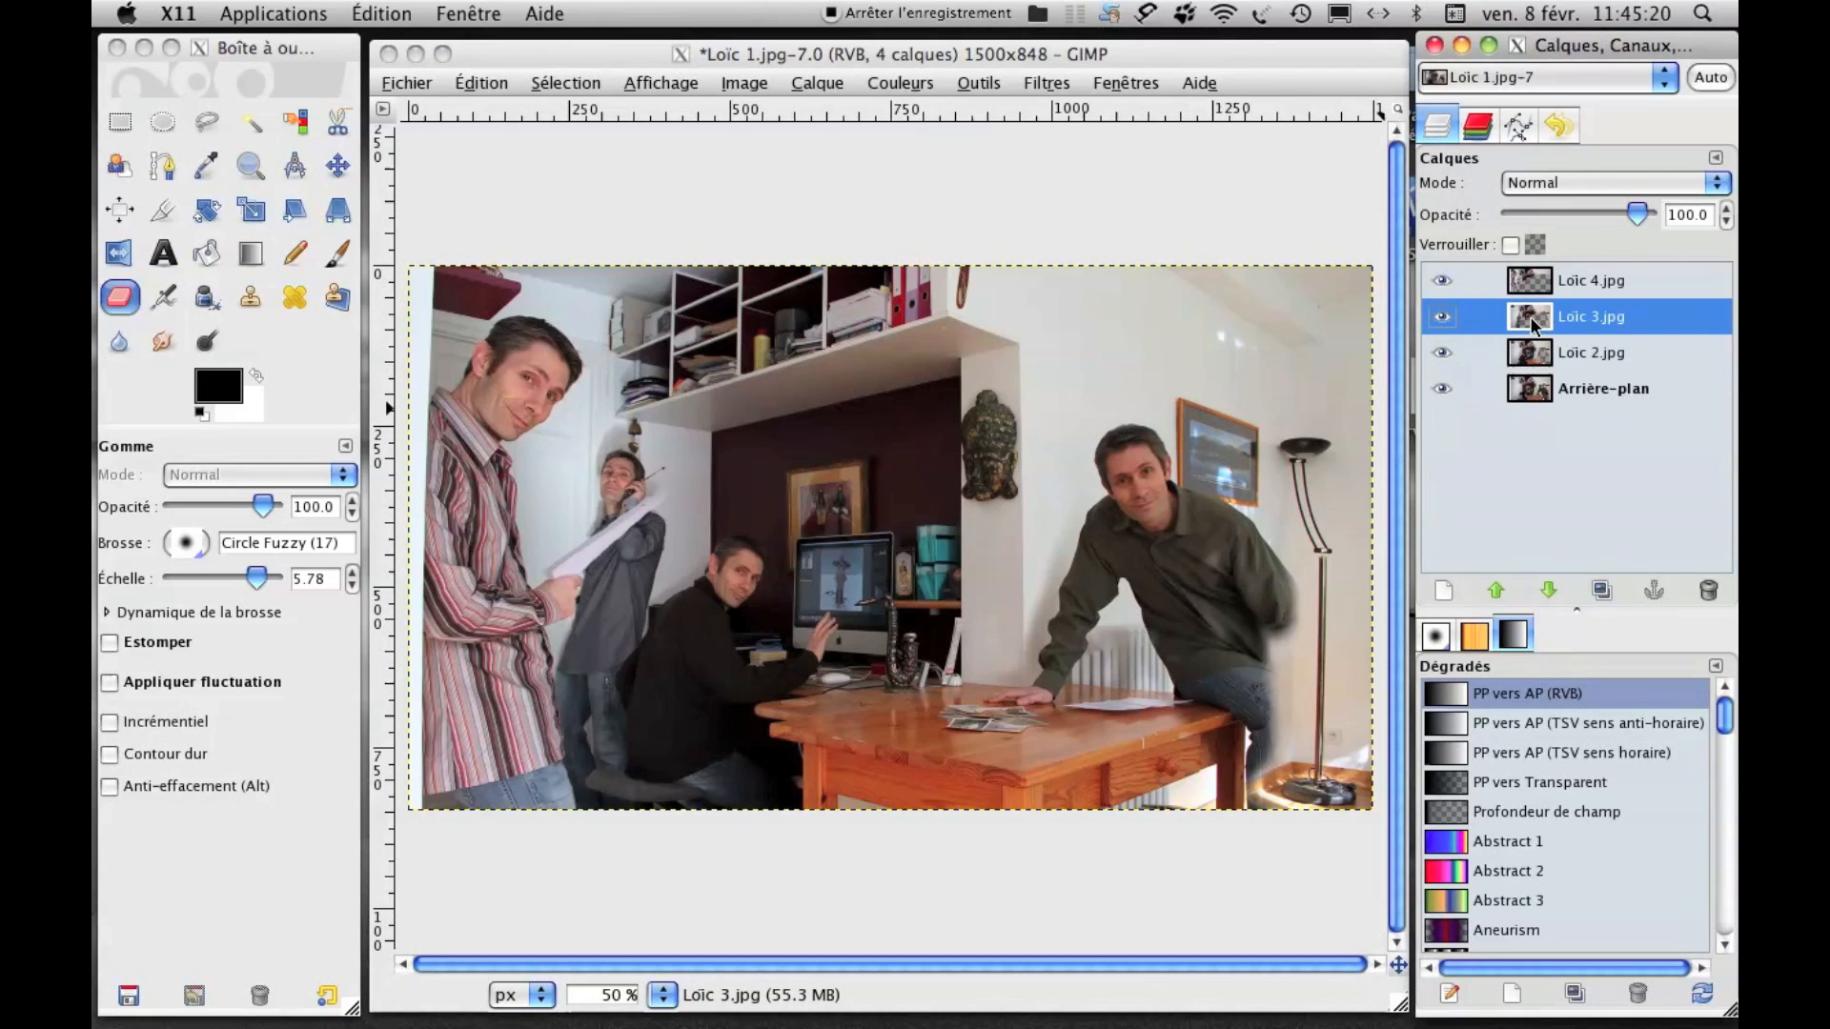
{"action": "left_click", "coordinate": [1213, 559]}
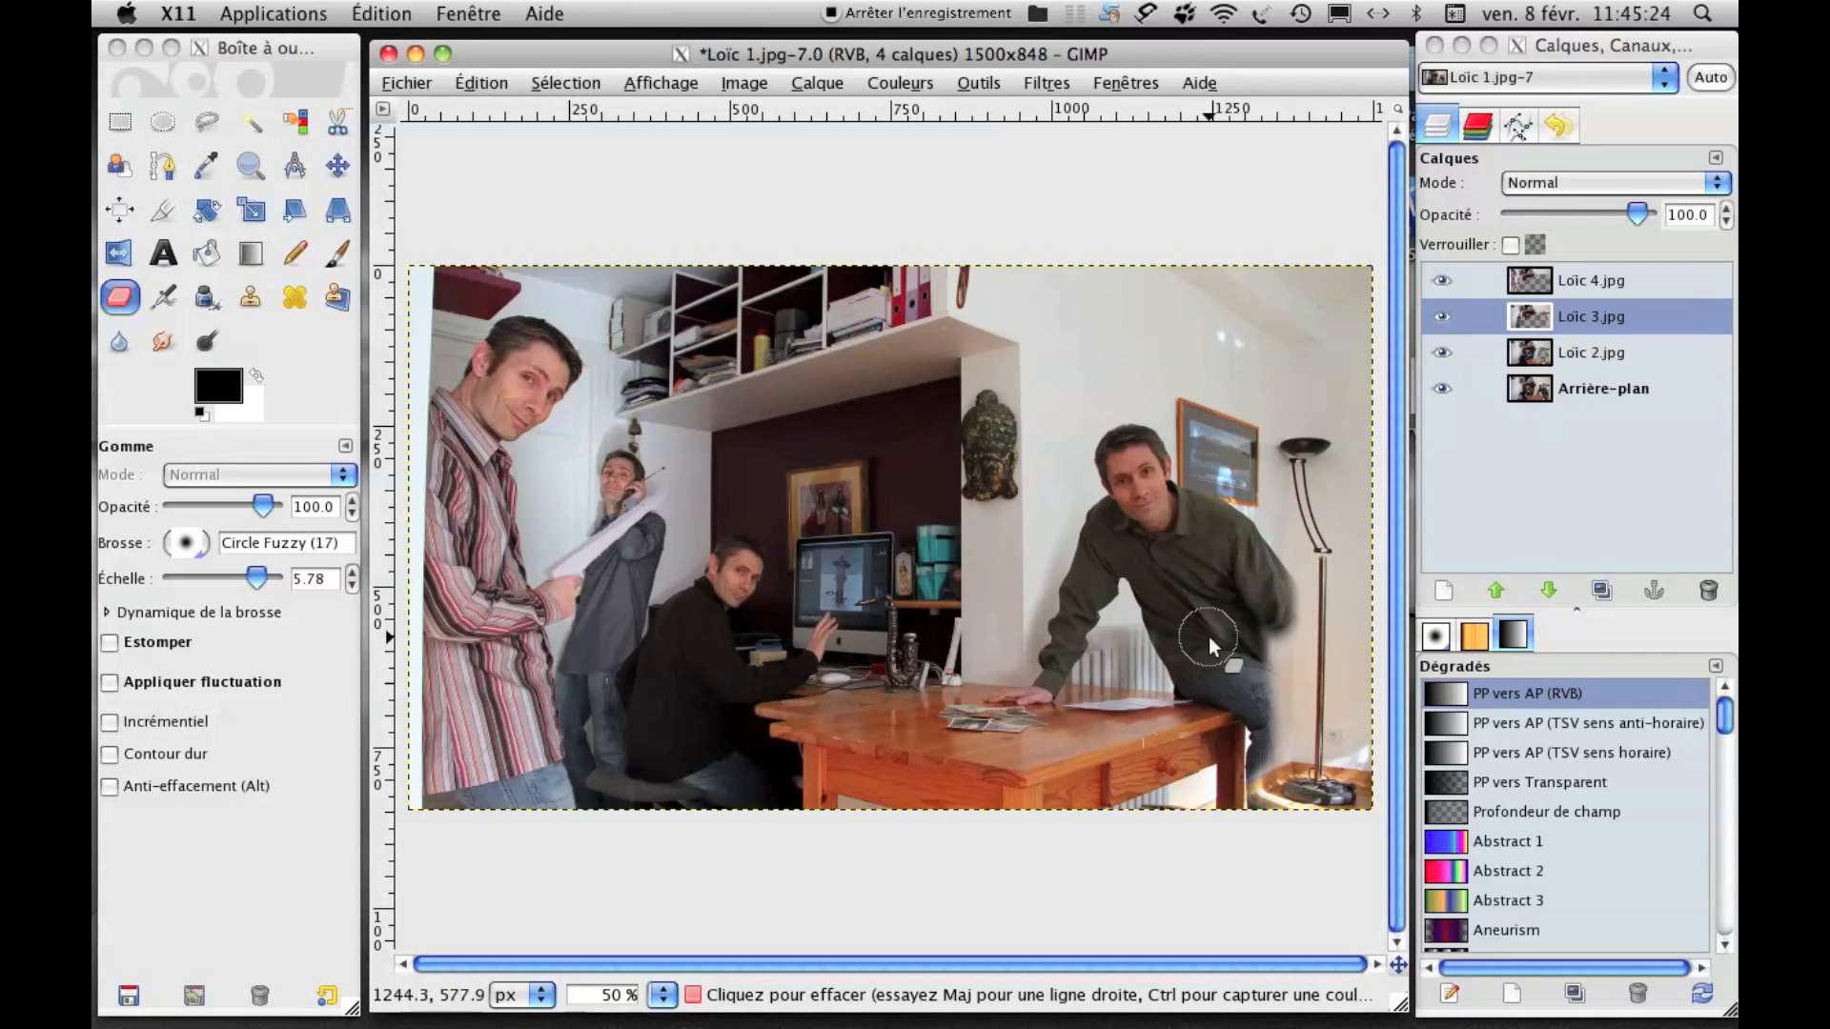
{"action": "mouse_move", "coordinate": [1279, 664]}
{"action": "left_mouse_down"}
{"action": "mouse_move", "coordinate": [1304, 737]}
{"action": "mouse_move", "coordinate": [1304, 653]}
{"action": "mouse_move", "coordinate": [1272, 765]}
{"action": "mouse_move", "coordinate": [1253, 749]}
{"action": "mouse_move", "coordinate": [1256, 794]}
{"action": "mouse_move", "coordinate": [1254, 744]}
{"action": "mouse_move", "coordinate": [1292, 727]}
{"action": "mouse_move", "coordinate": [1337, 791]}
{"action": "mouse_move", "coordinate": [1316, 671]}
{"action": "mouse_move", "coordinate": [1351, 798]}
{"action": "left_mouse_up"}
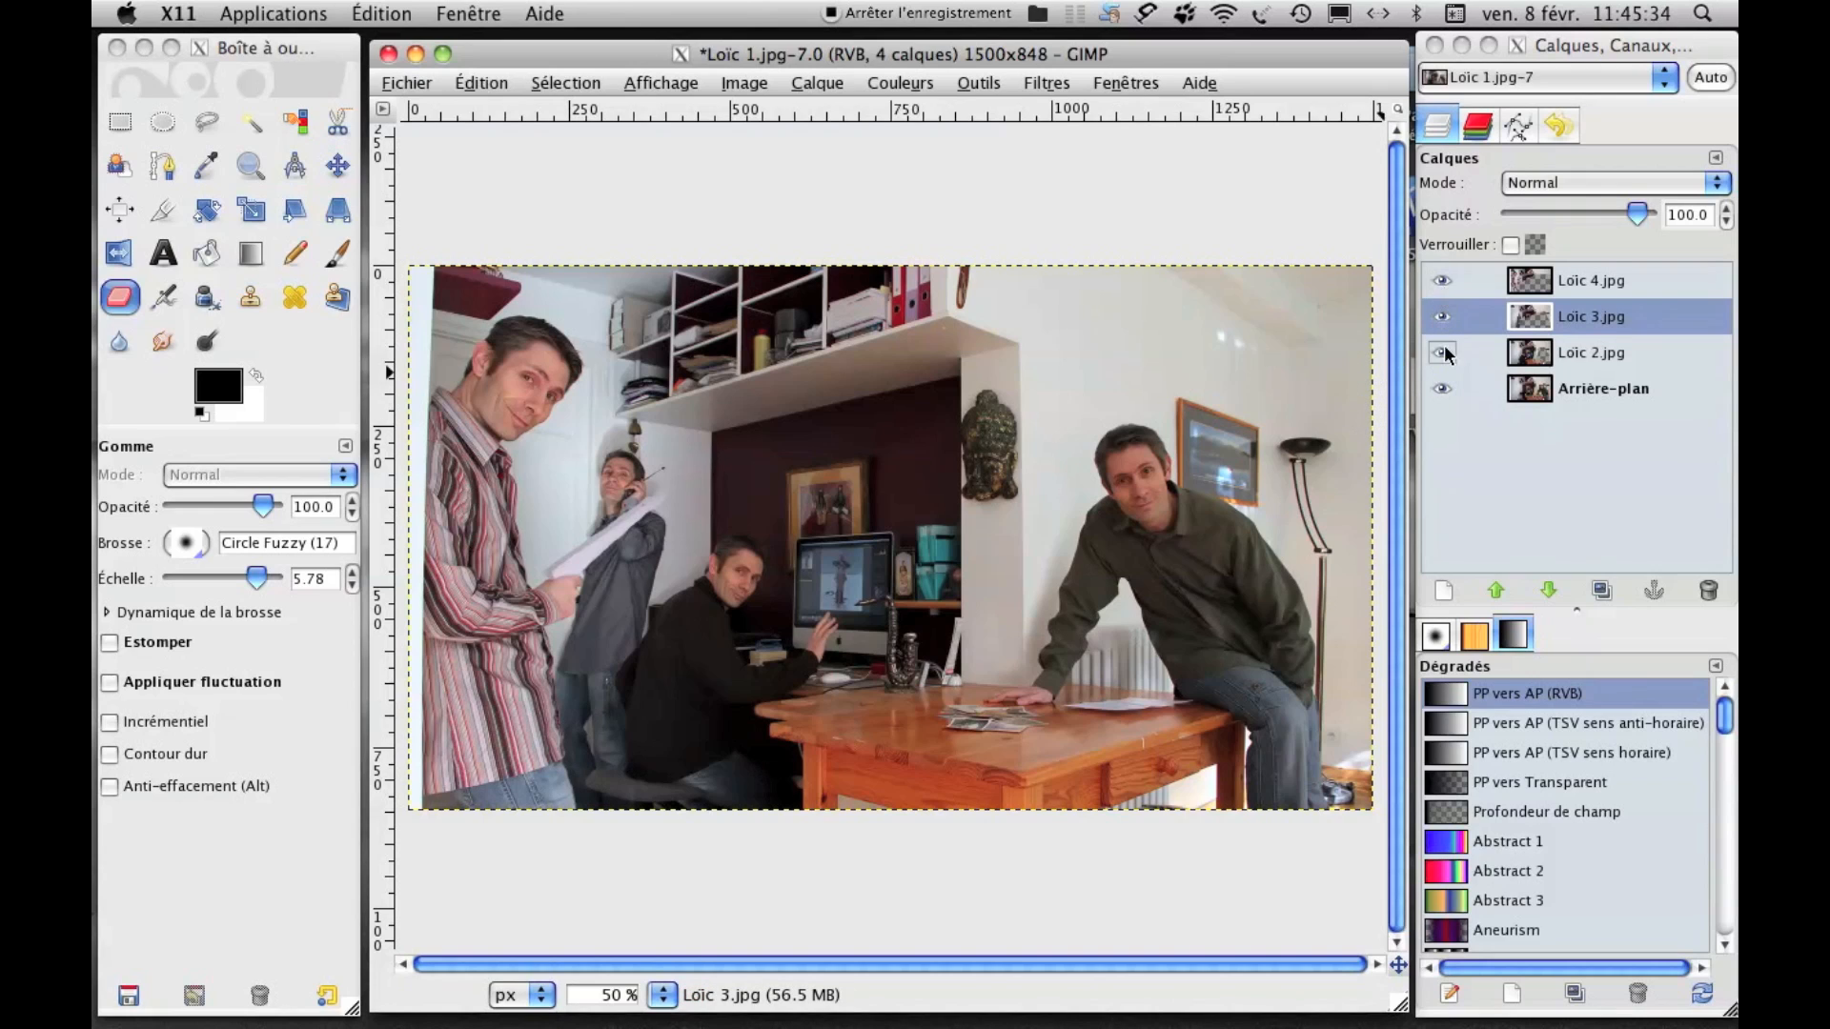
Flatten the image into a single layer.
{"action": "left_click", "coordinate": [1439, 389]}
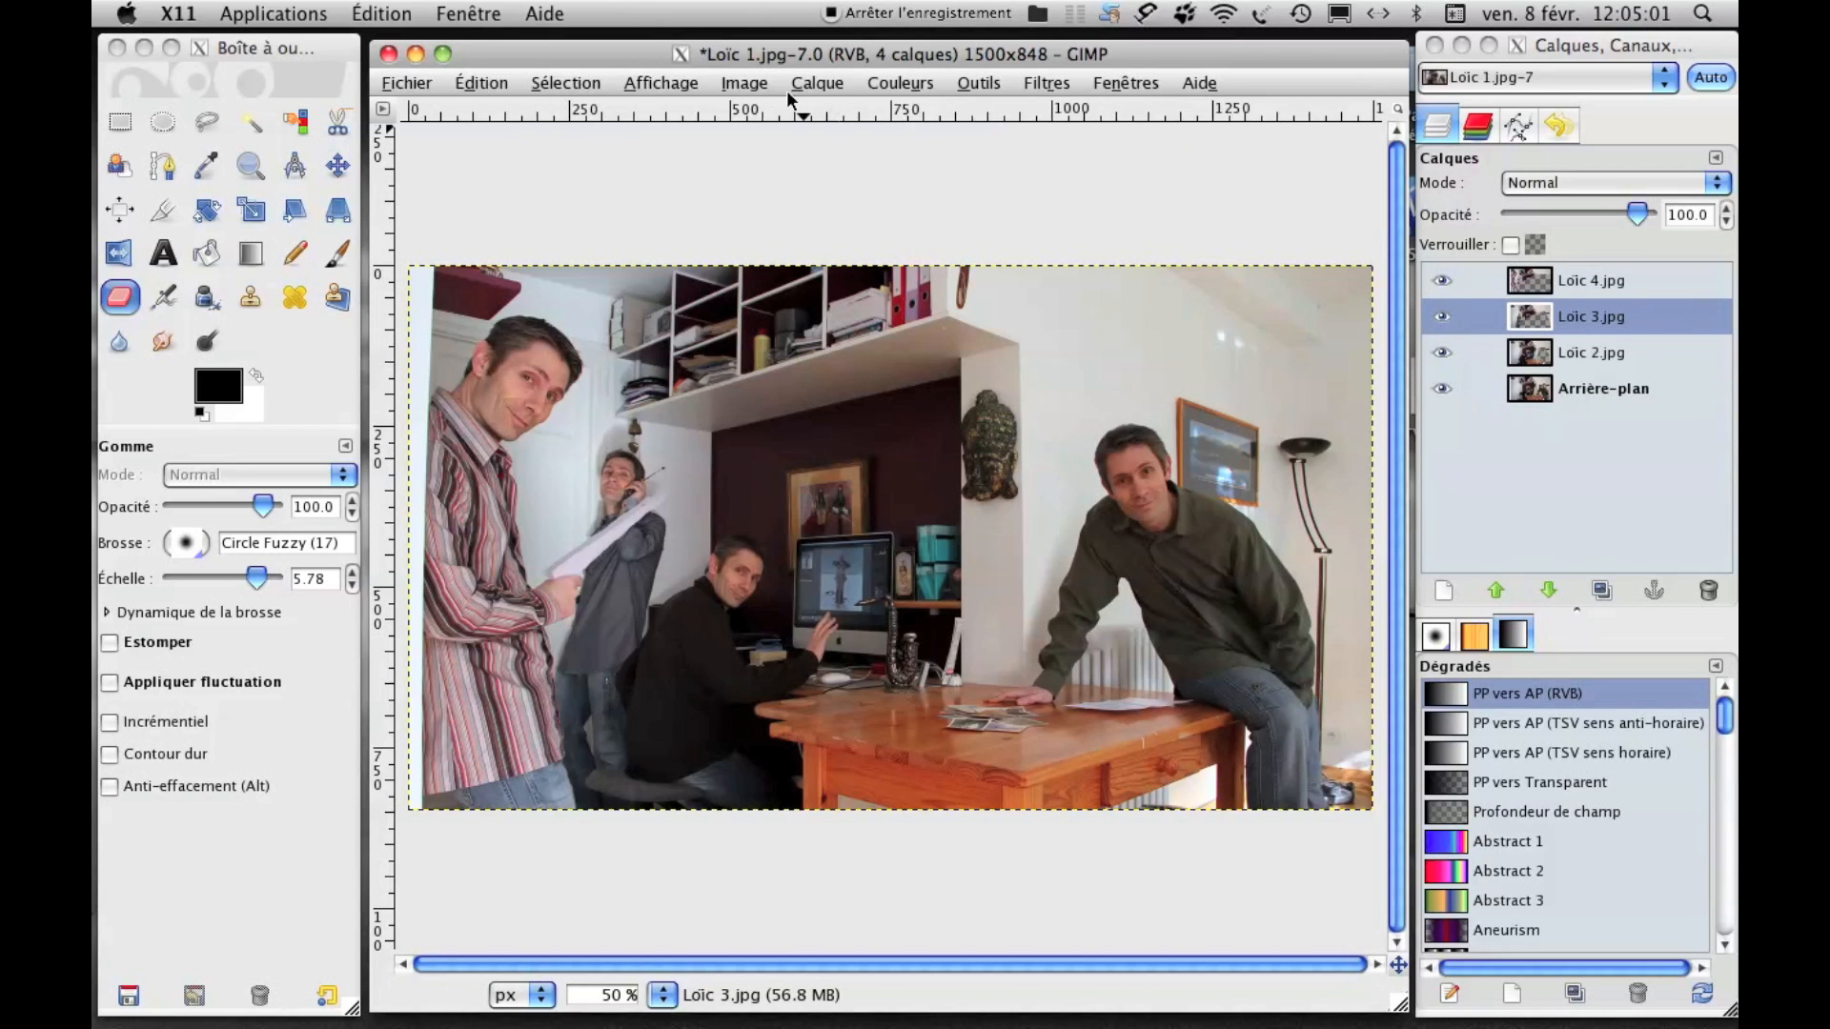
{"action": "left_click", "coordinate": [756, 83]}
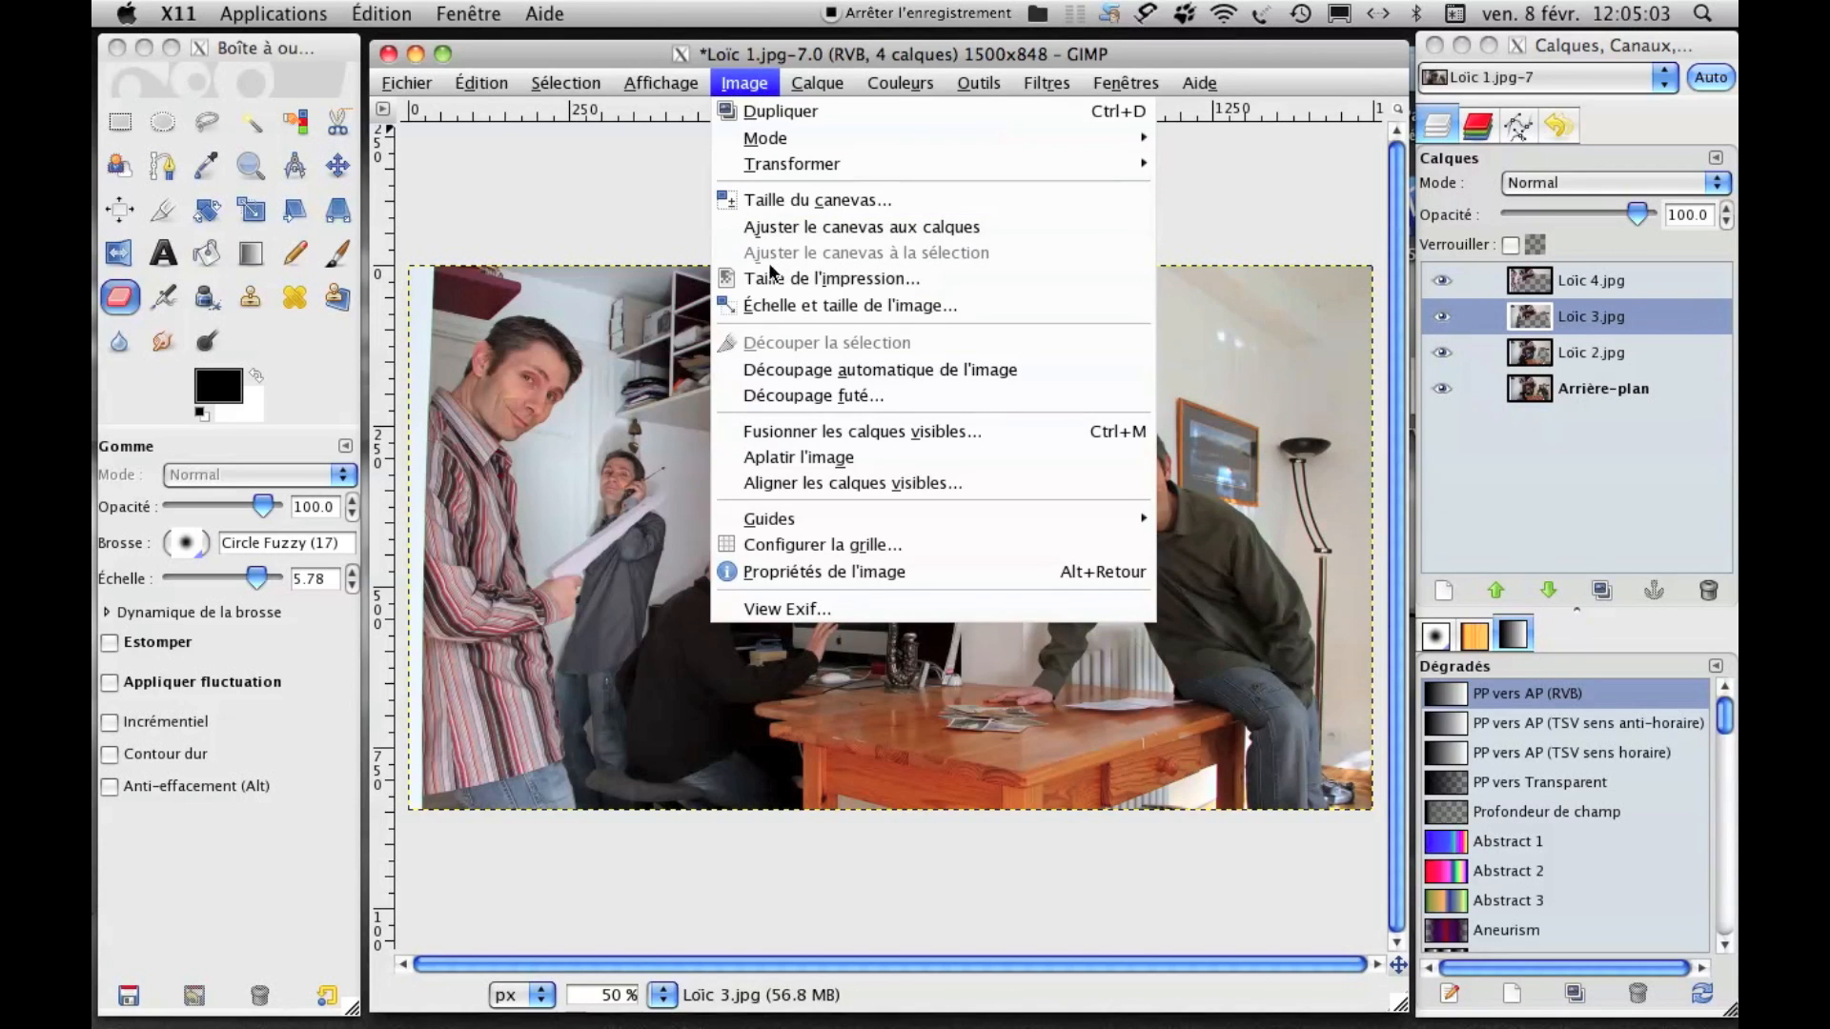
{"action": "left_click", "coordinate": [791, 455]}
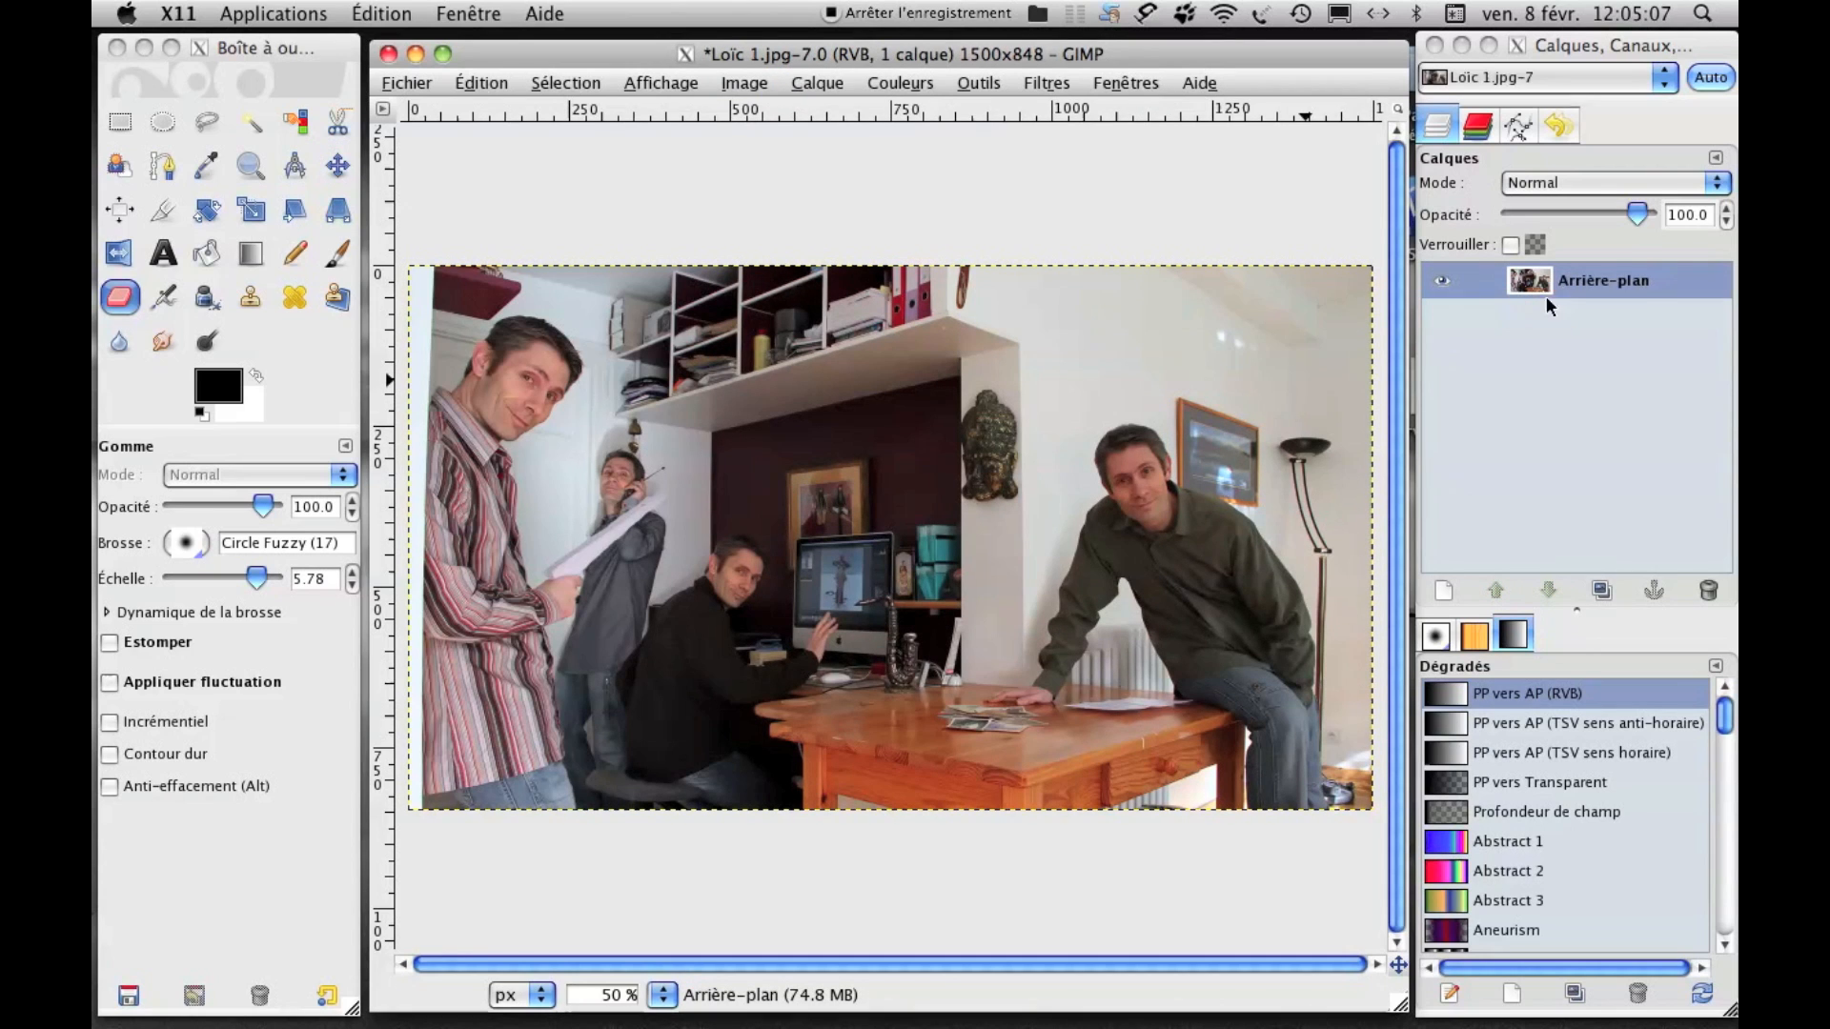
Begin saving the flattened image under a new name, Les 4 Loïc.jpg, in the Exportation photos folder.
{"action": "left_click", "coordinate": [407, 84]}
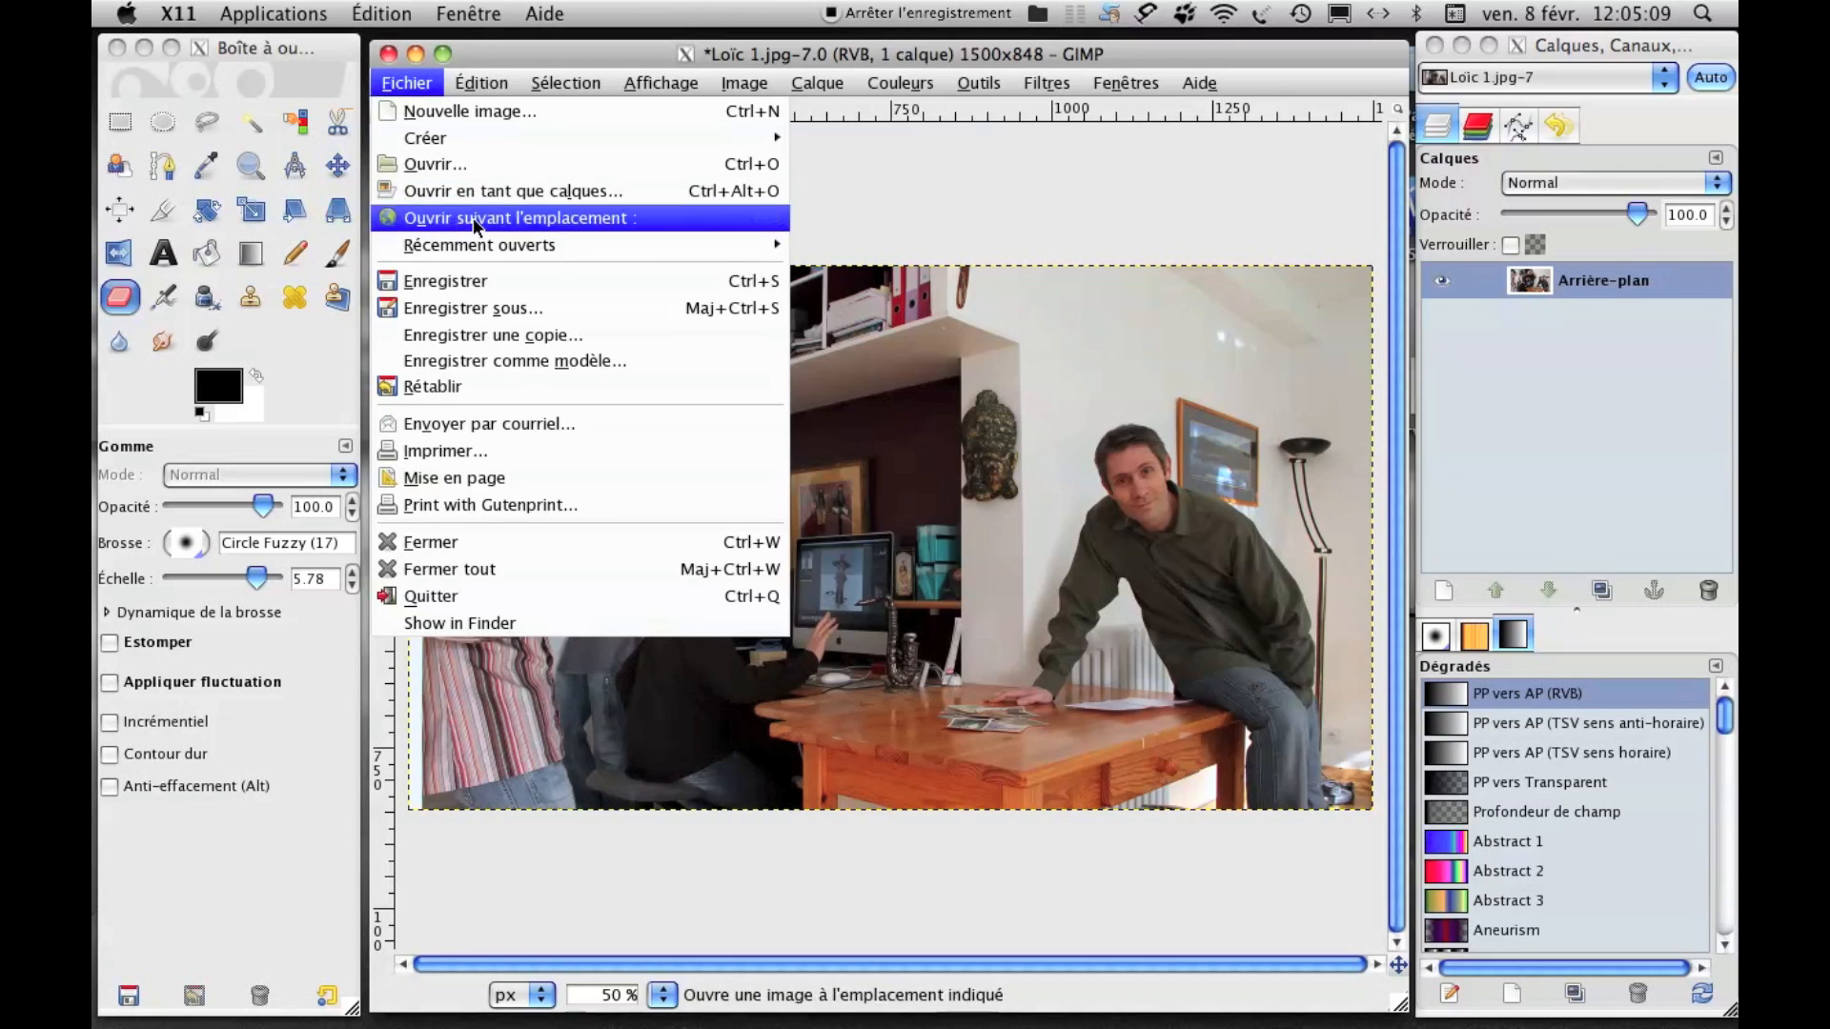
{"action": "left_click", "coordinate": [490, 307]}
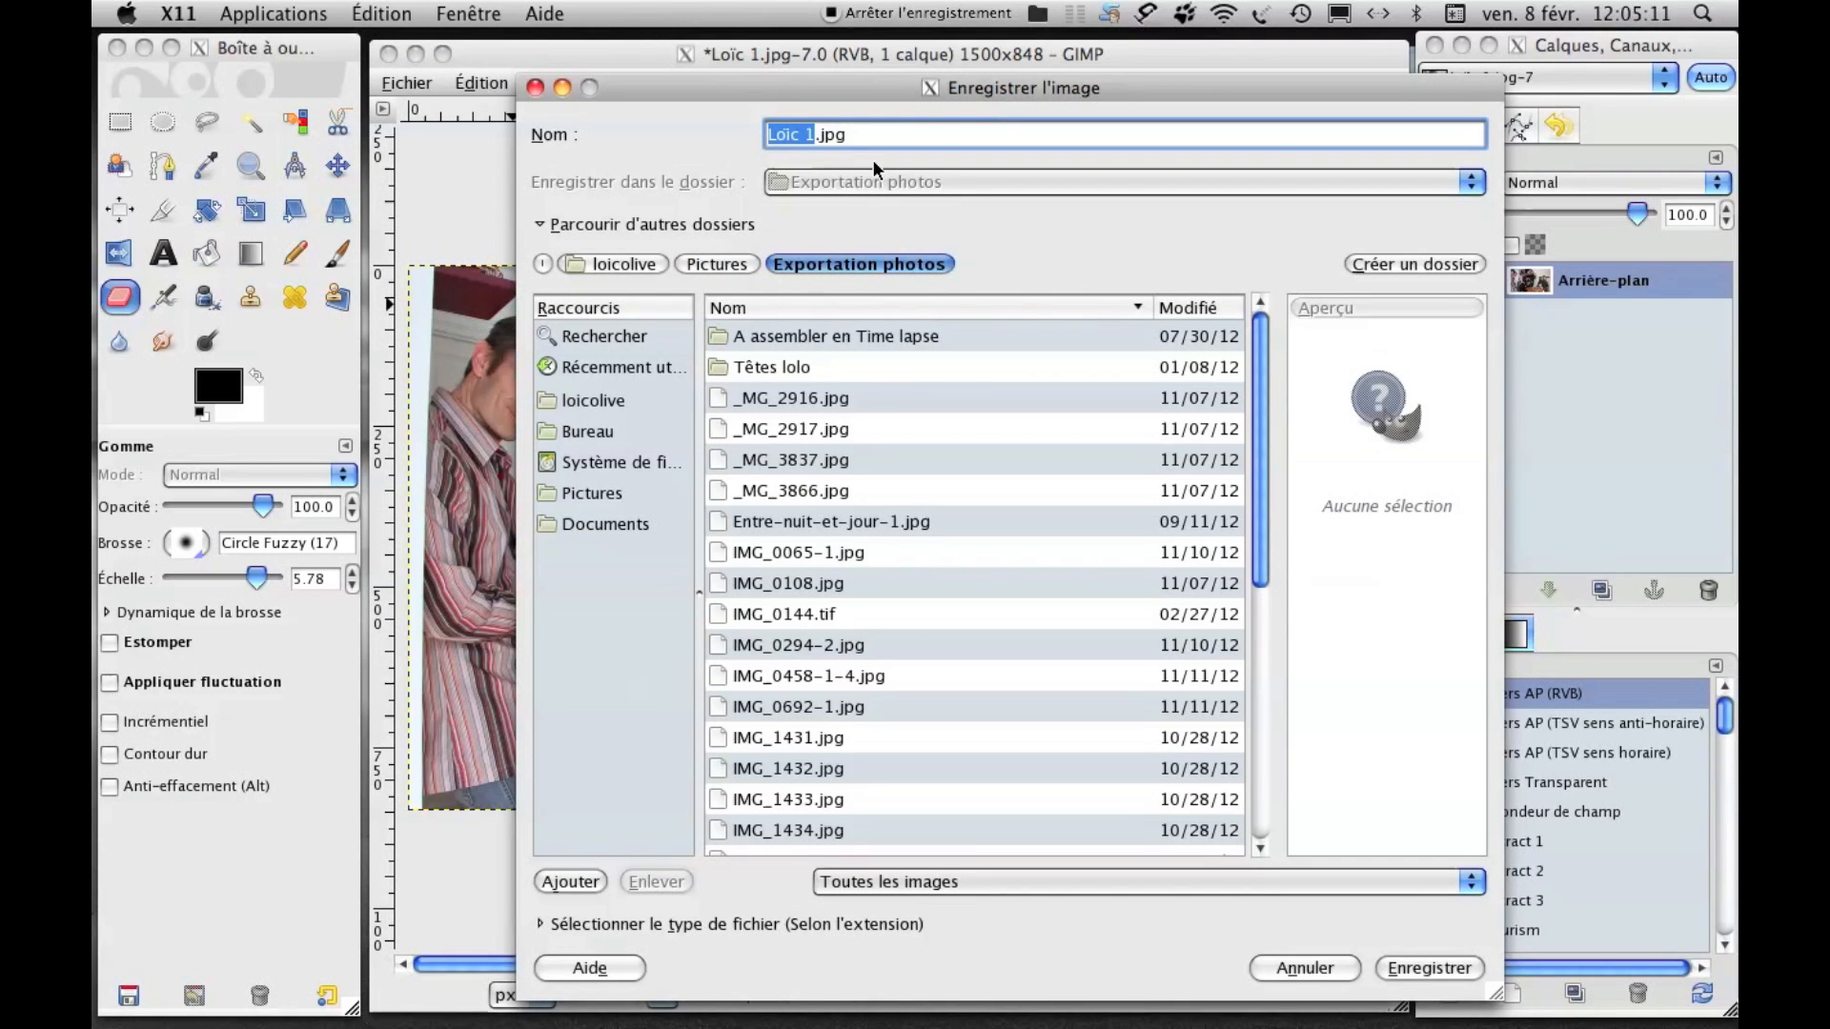
{"action": "left_click", "coordinate": [815, 133]}
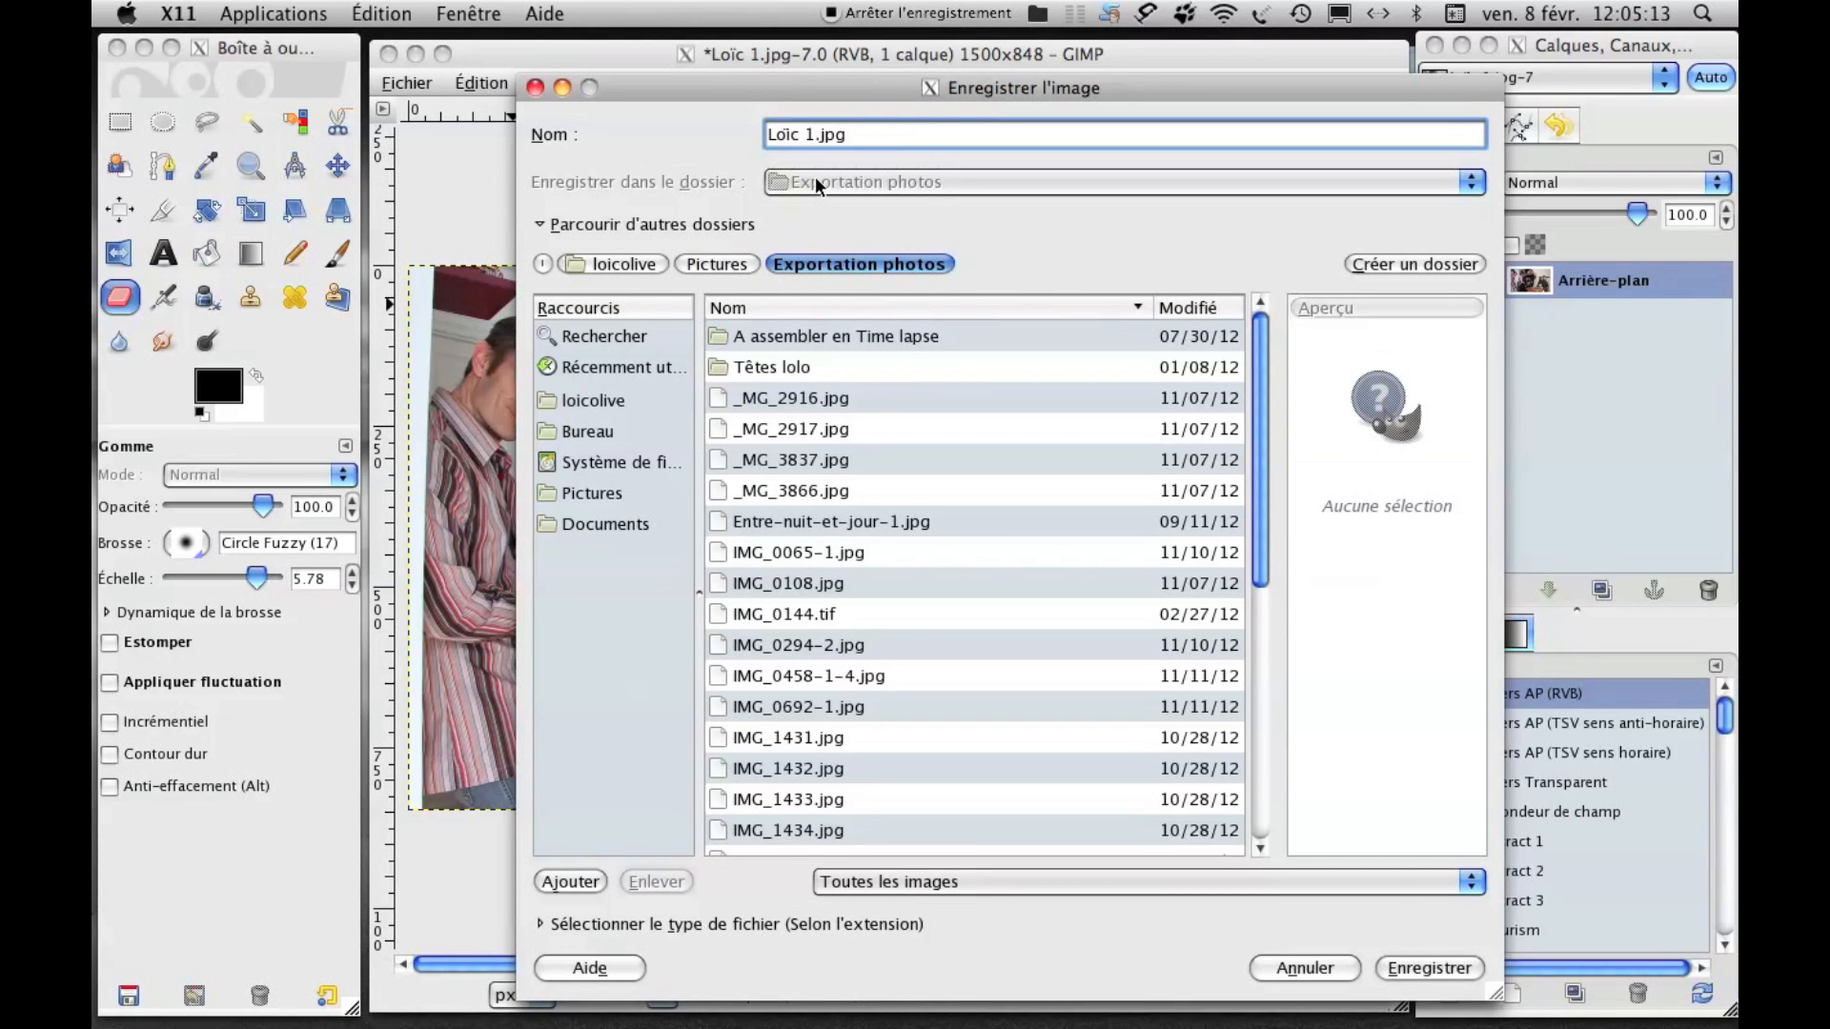
{"action": "key", "text": "BackSpace"}
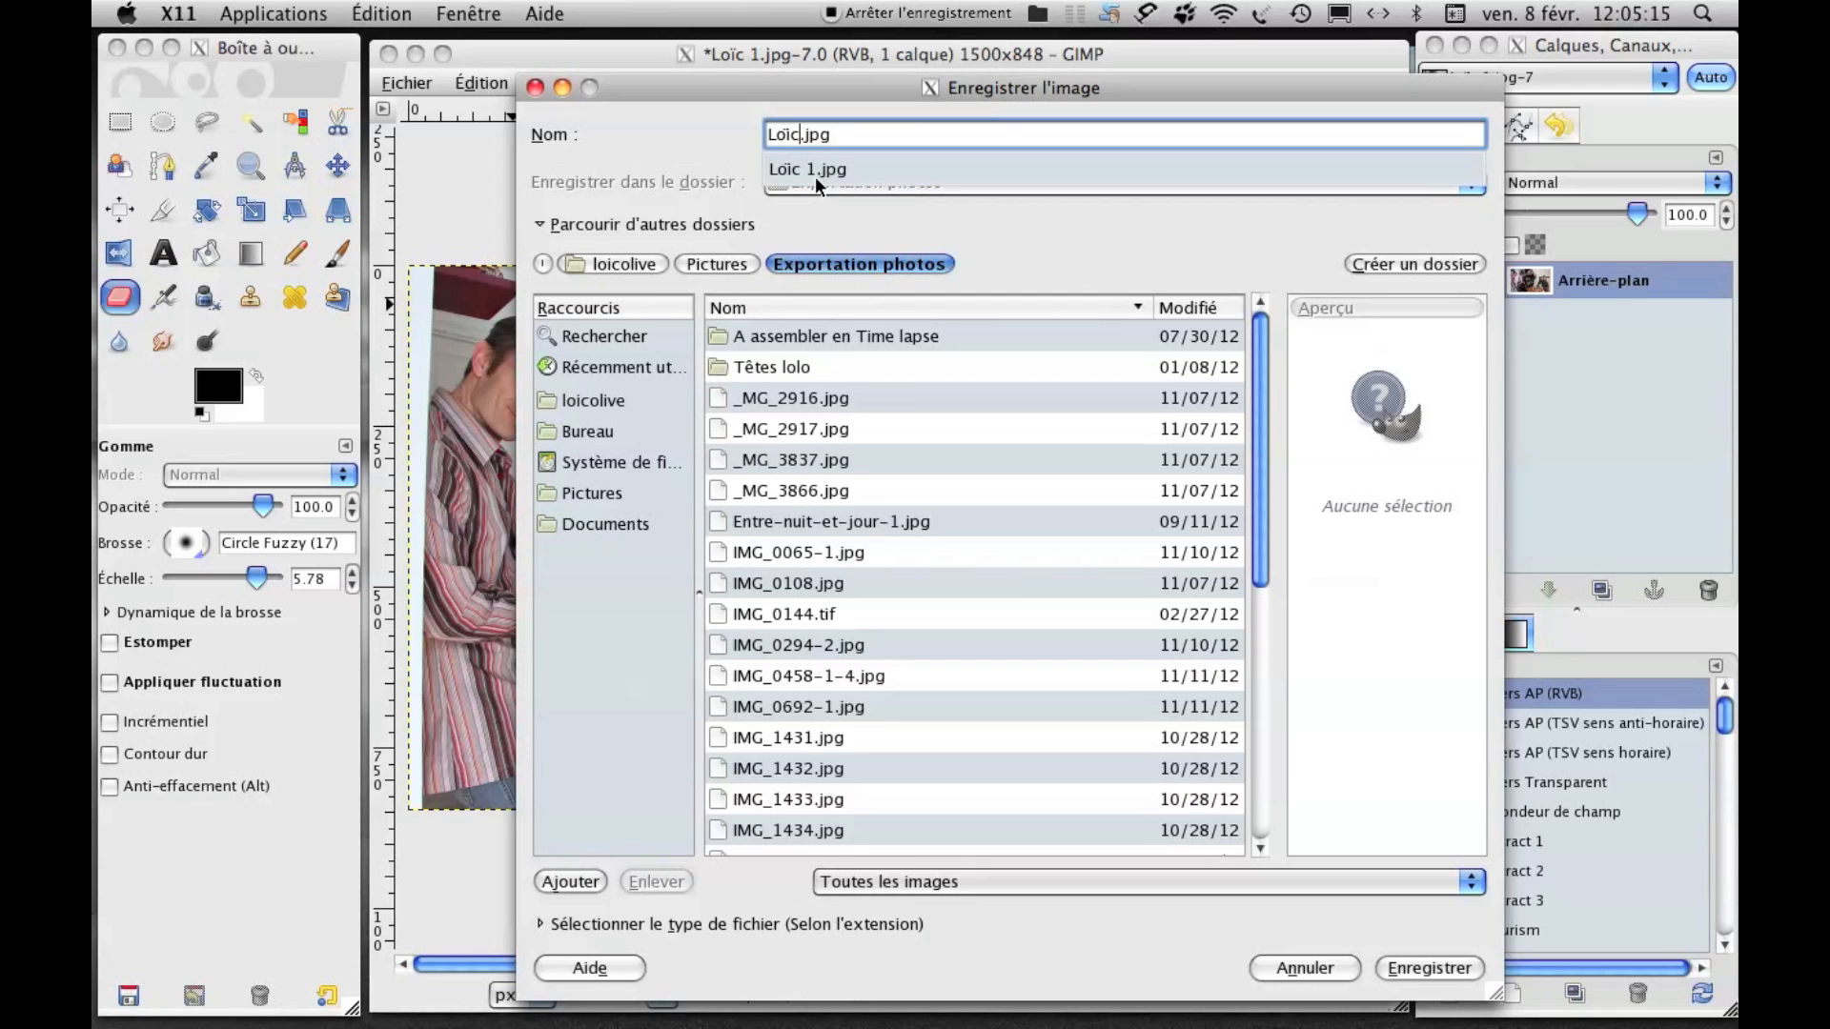
{"action": "key", "text": "Left"}
{"action": "key", "text": "Left"}
{"action": "key", "text": "Left"}
{"action": "type", "text": "es"}
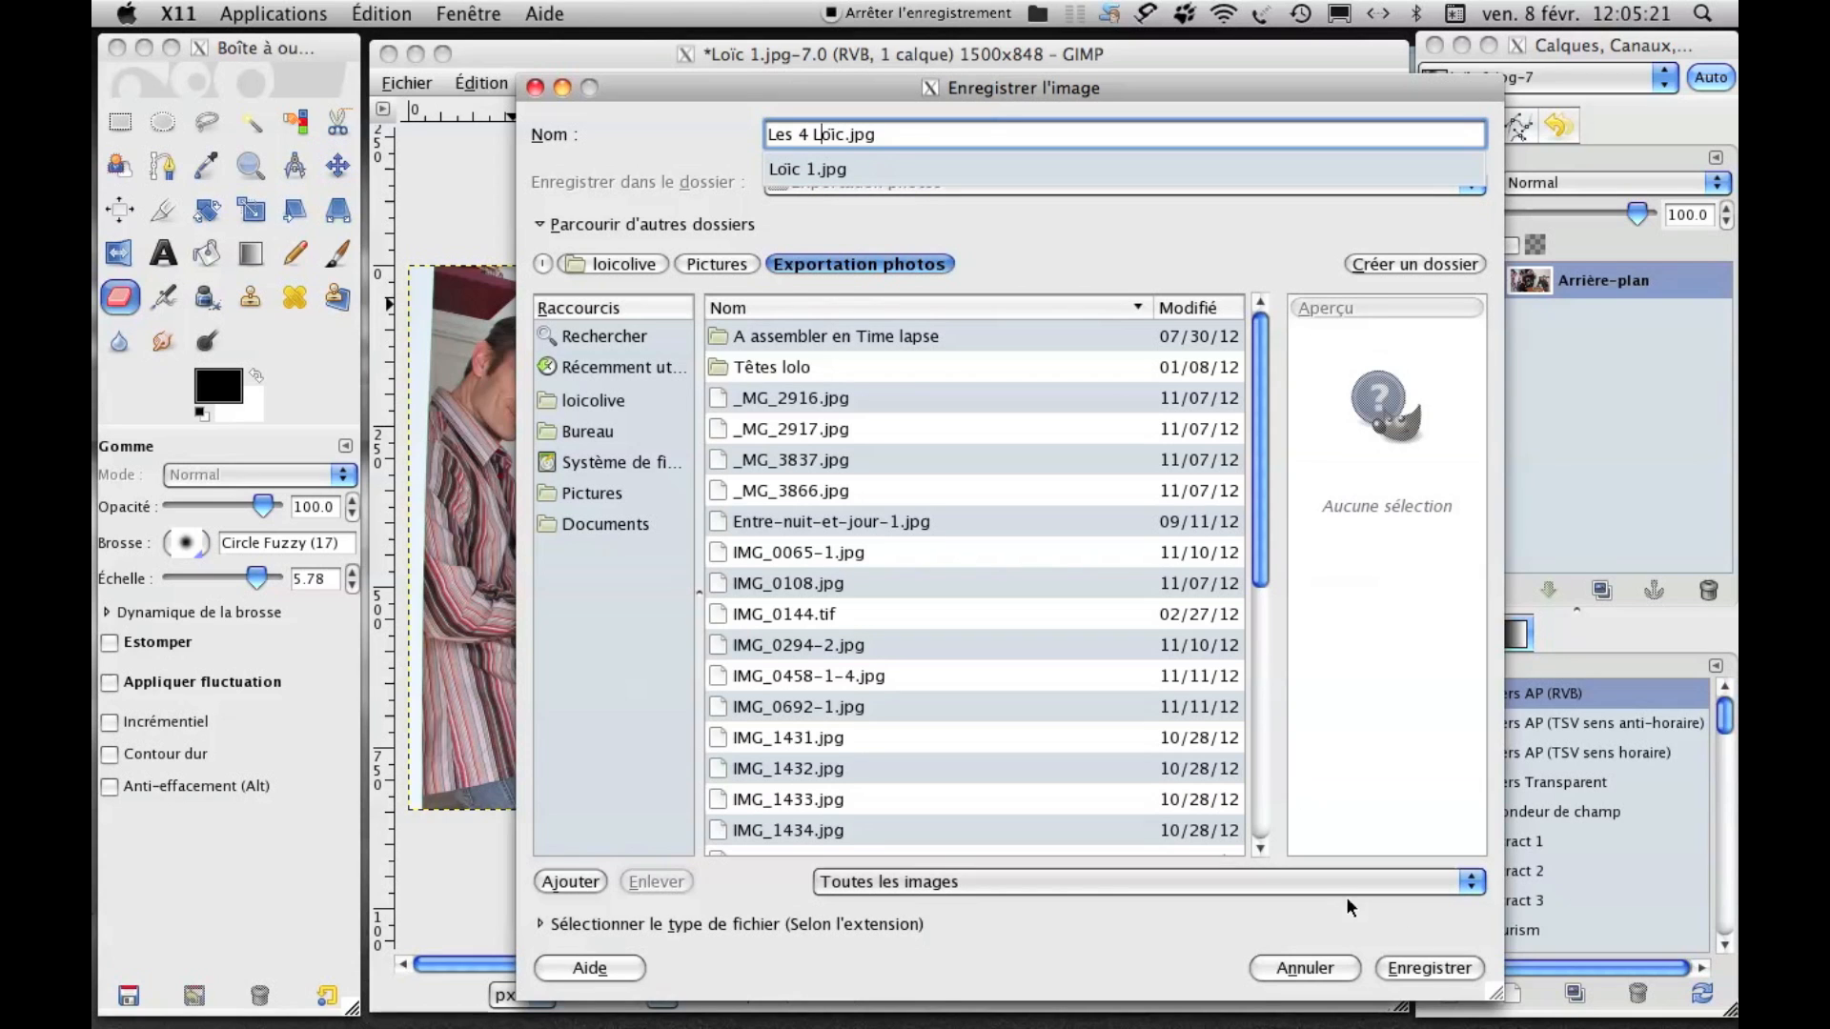
Set the JPEG quality to 100 and save the file.
{"action": "left_click", "coordinate": [1408, 965]}
{"action": "left_click", "coordinate": [1409, 968]}
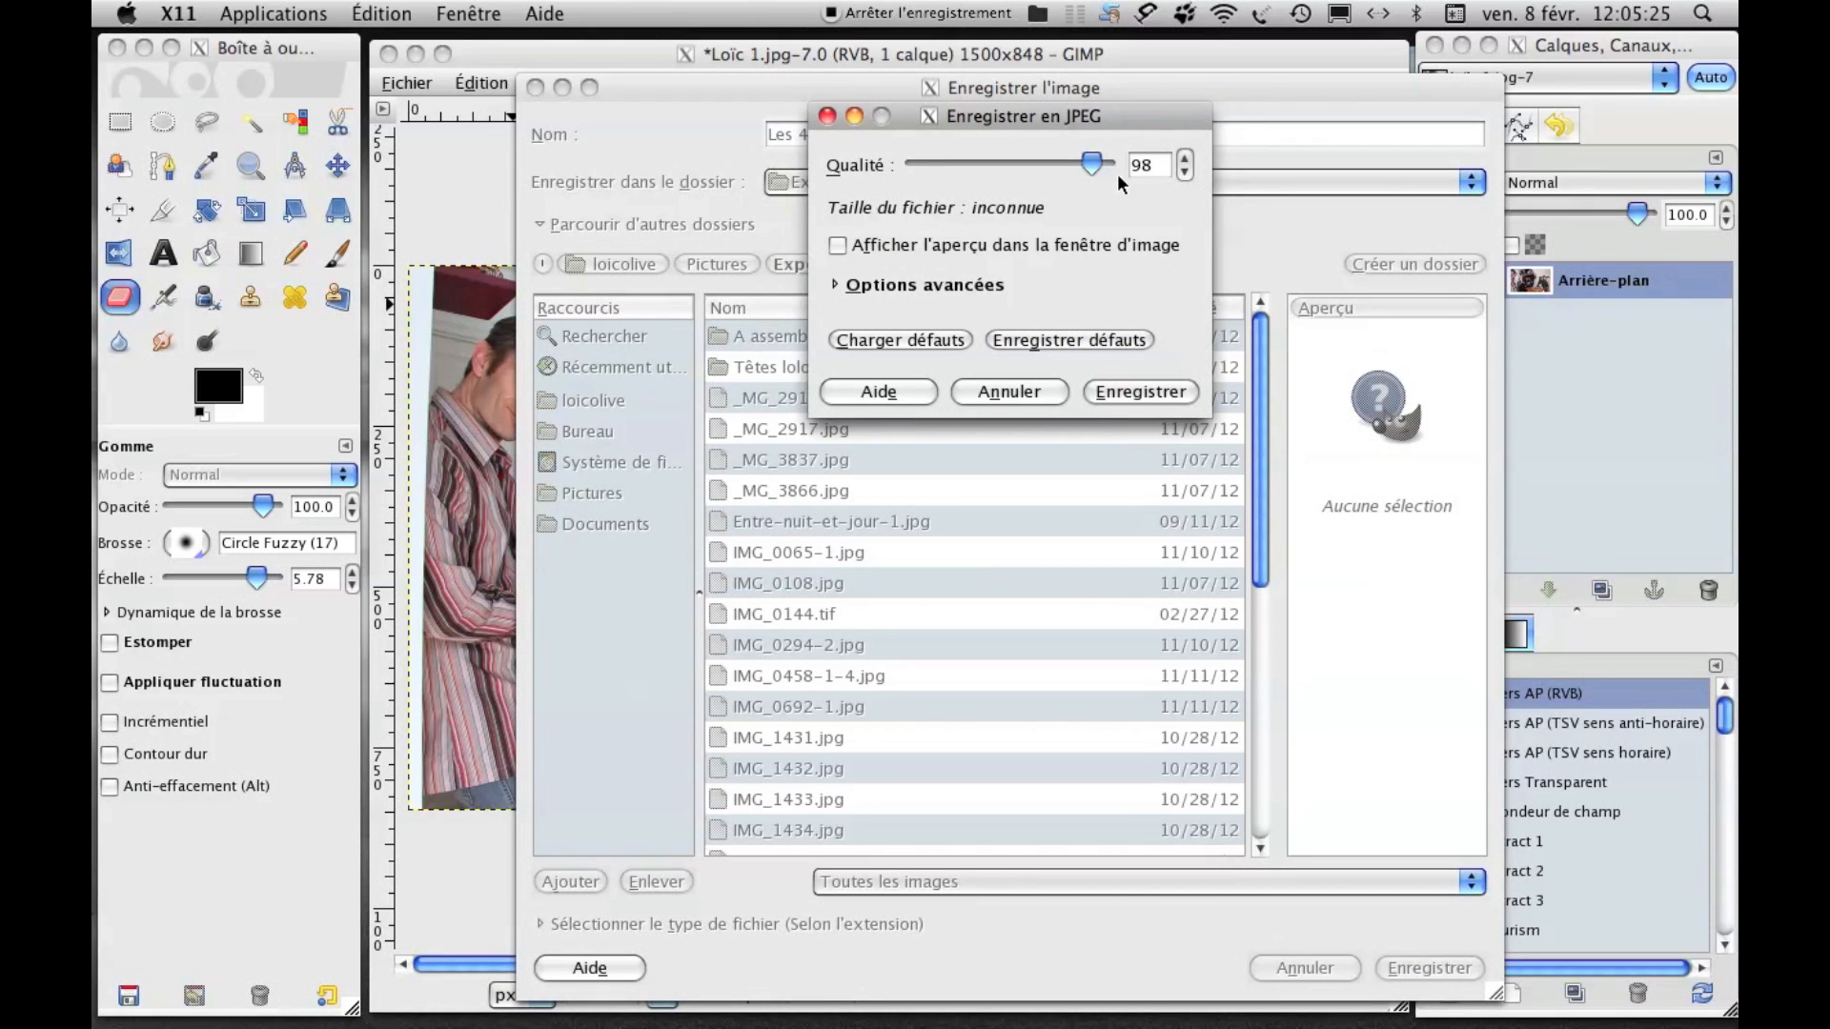
{"action": "left_click_drag", "start_coordinate": [1090, 160], "coordinate": [1107, 162]}
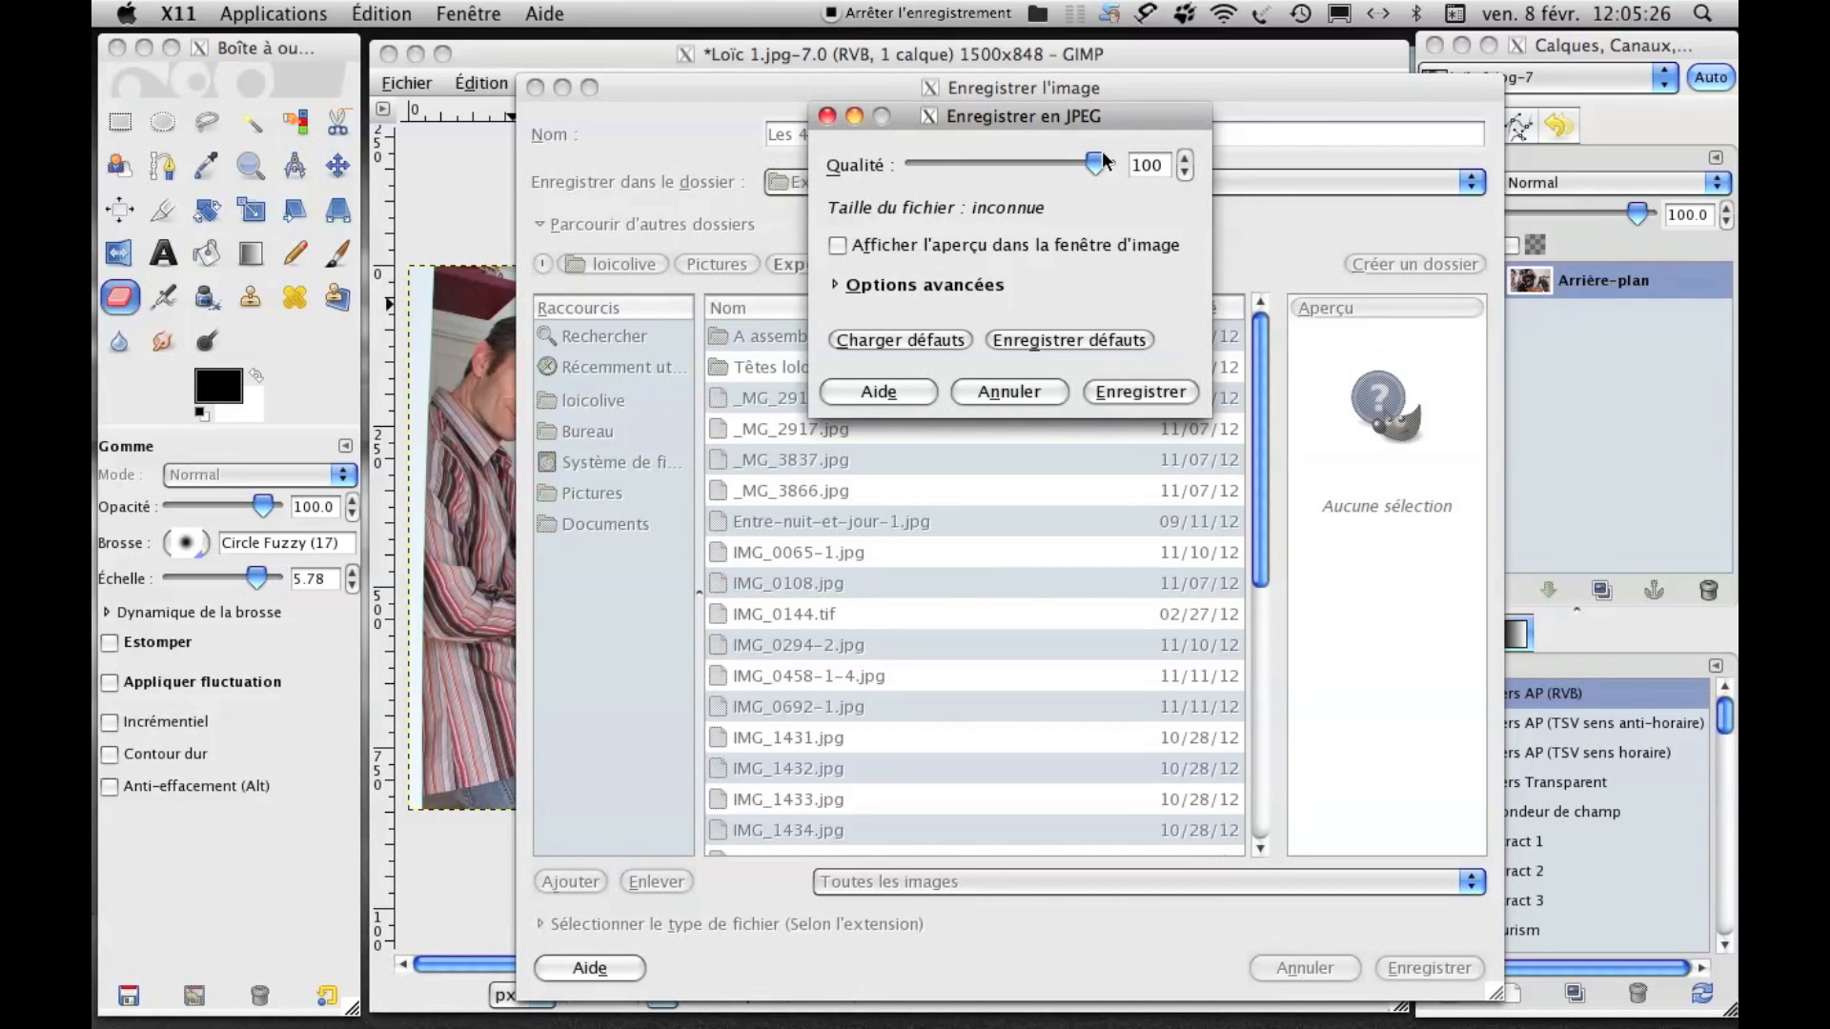
{"action": "left_click", "coordinate": [1122, 386]}
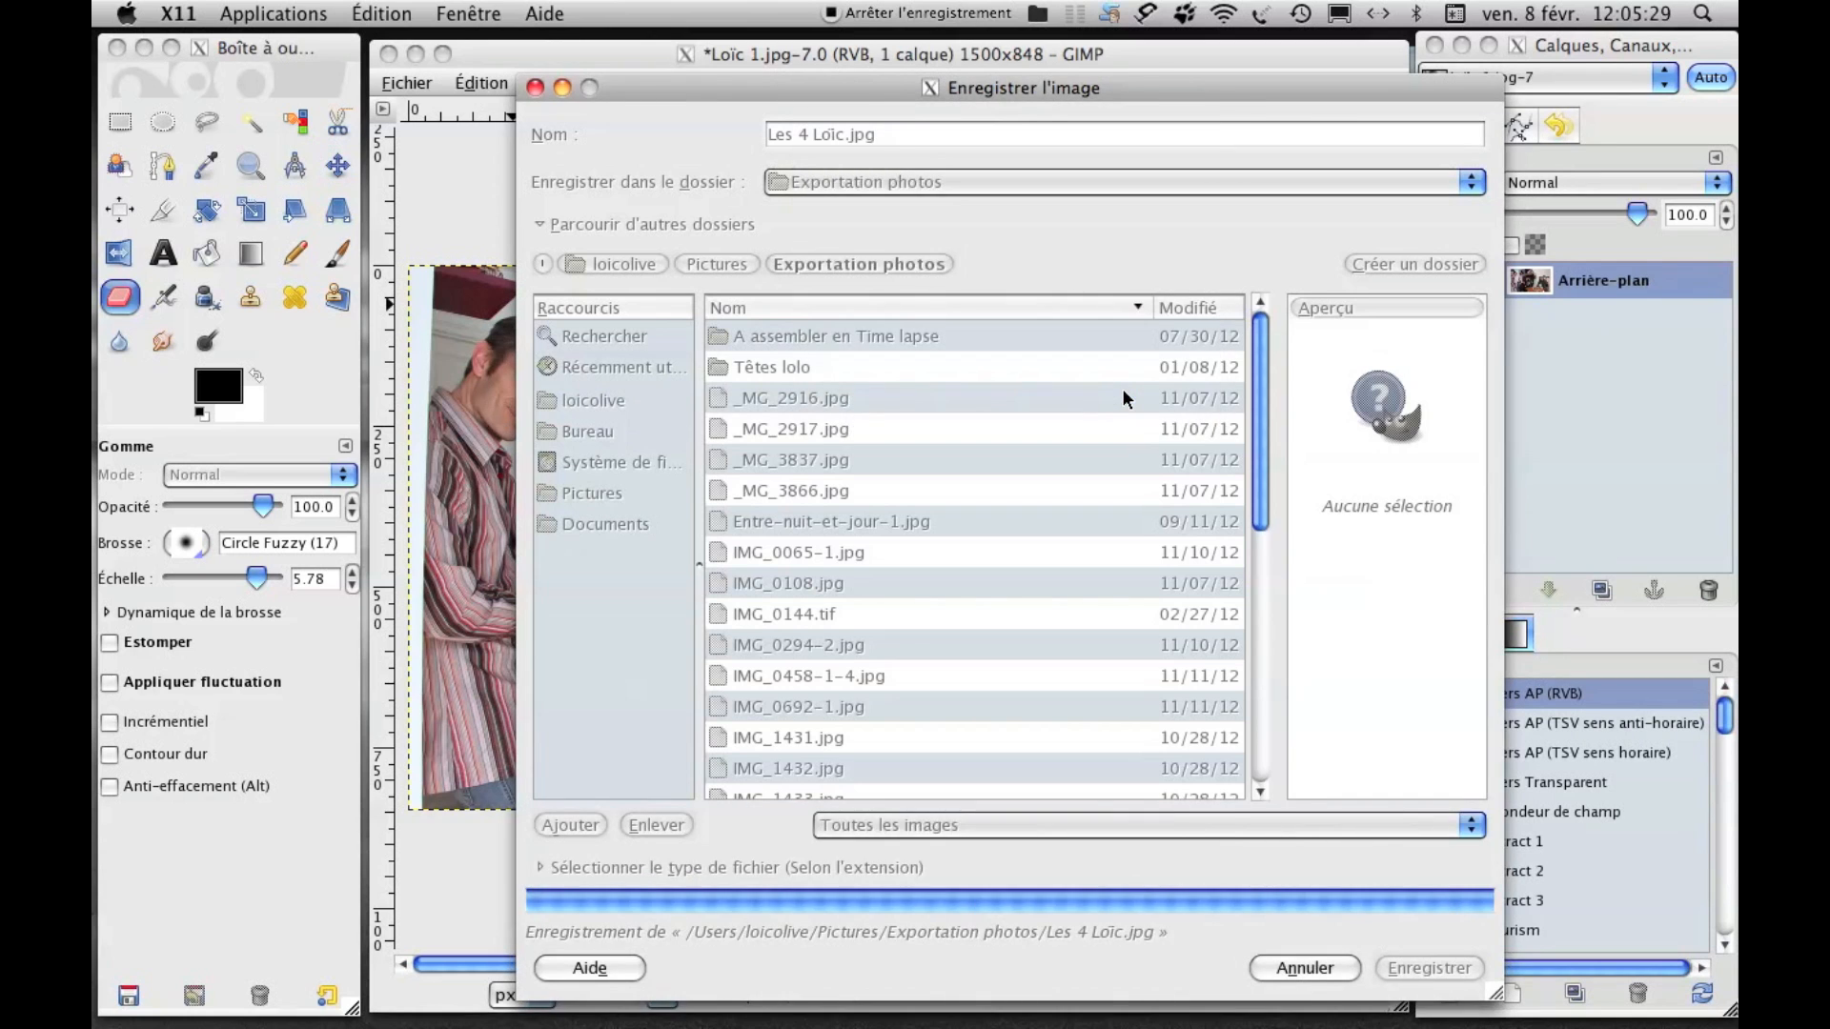